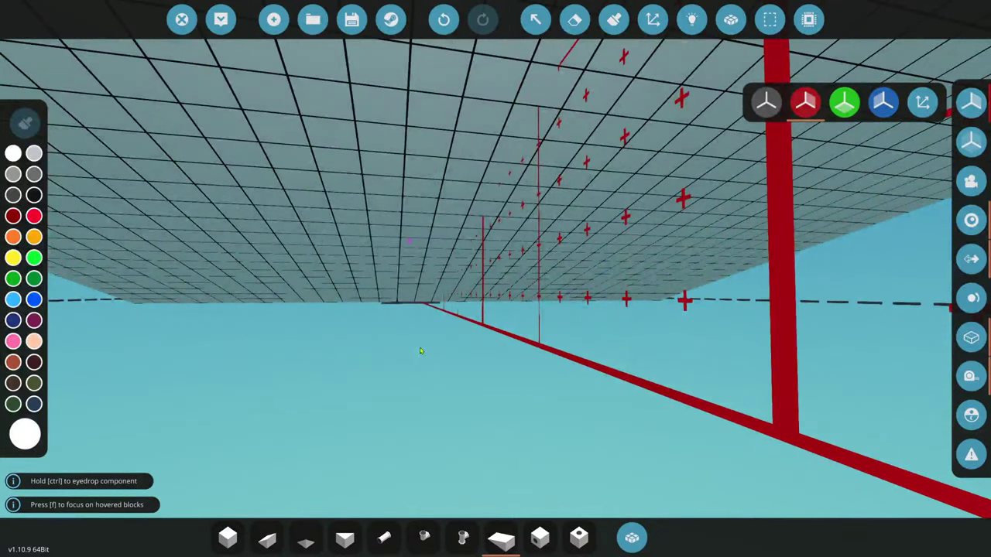
- Search the component inventory for "prop" and try positioning a Giant Propeller beneath the hull
{"action": "key", "text": "s"}
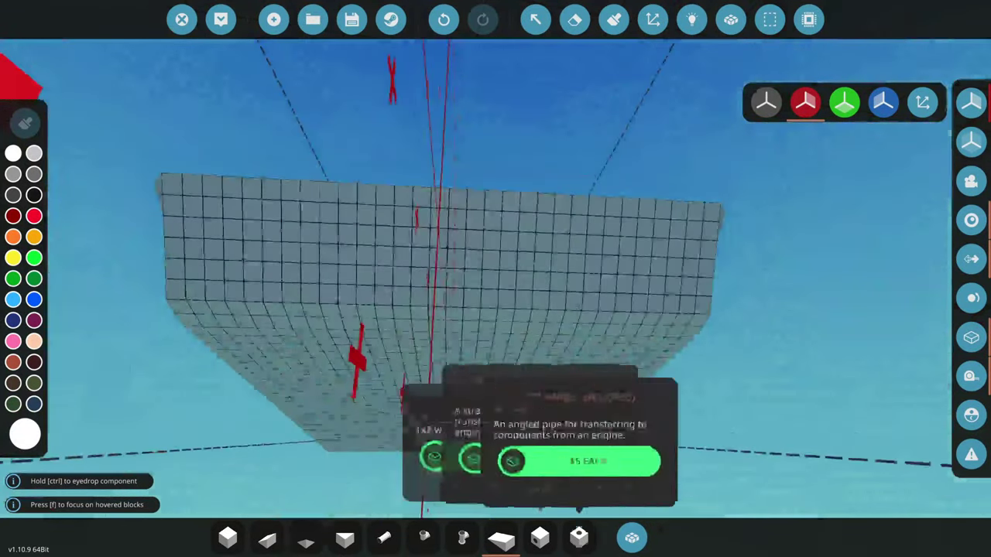
{"action": "left_click", "coordinate": [632, 536]}
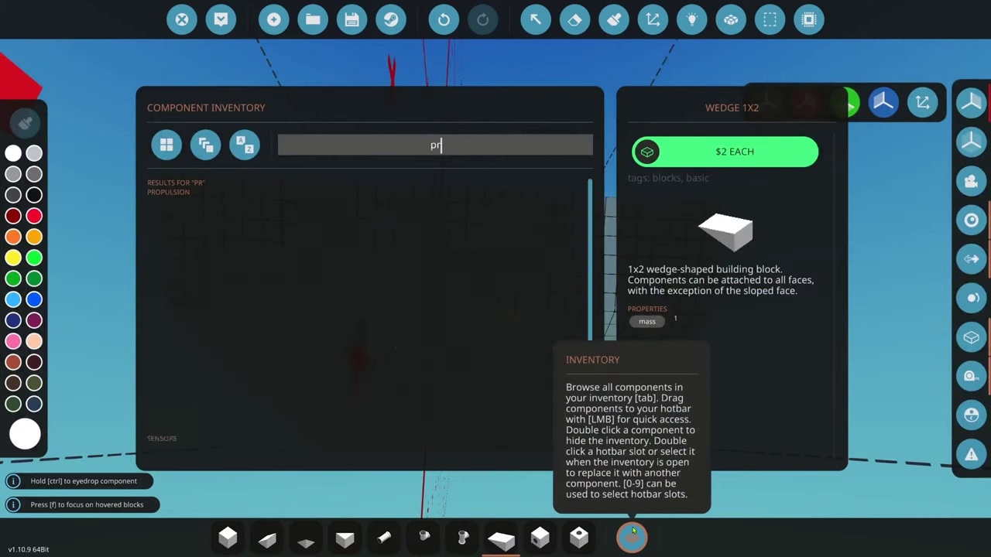
{"action": "type", "text": "op"}
{"action": "left_click", "coordinate": [239, 225]}
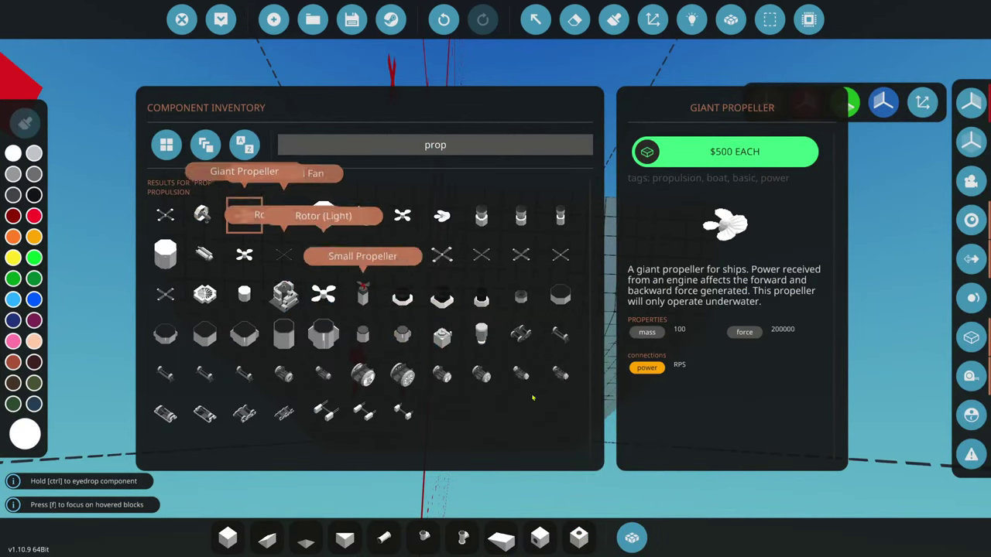
{"action": "left_click", "coordinate": [631, 537]}
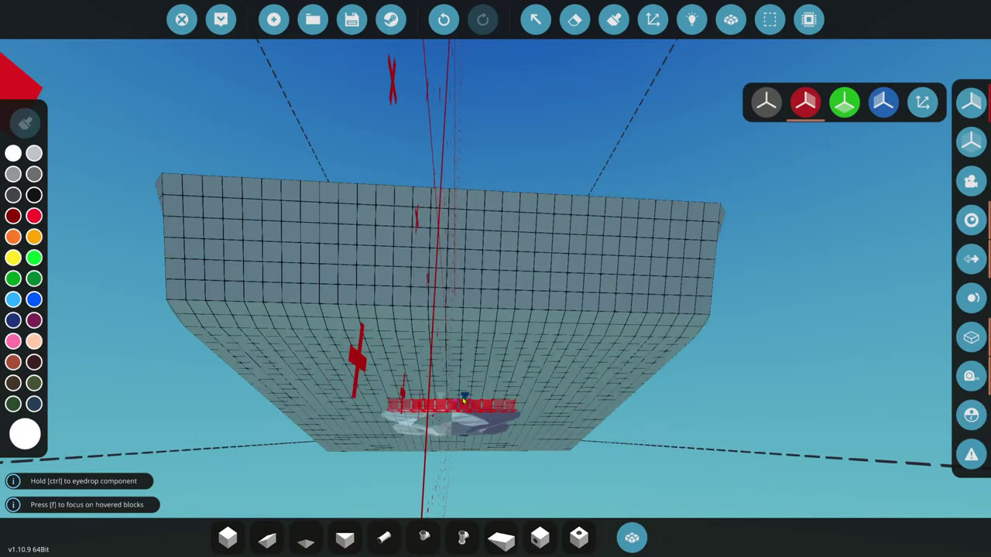
{"action": "key", "text": "f"}
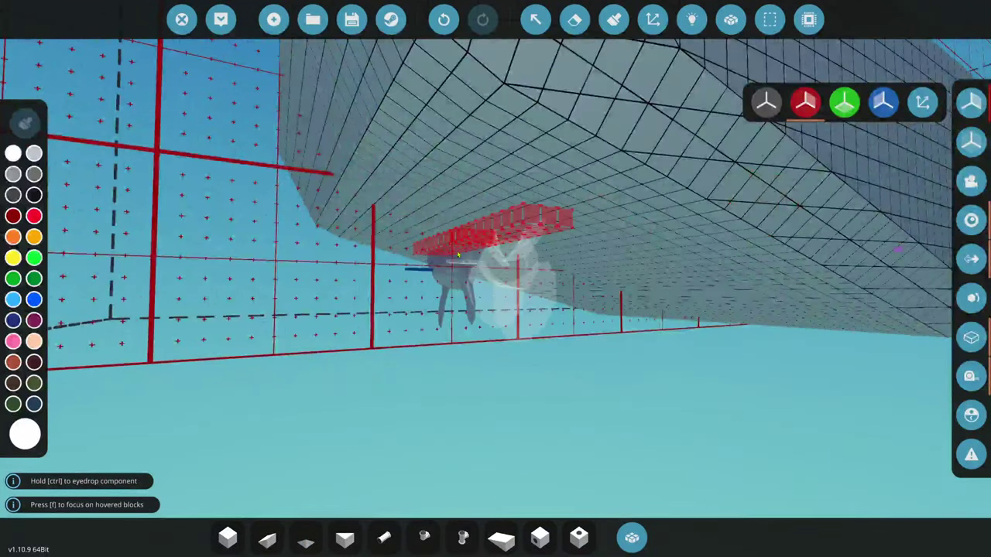
- Try a Large Propeller on the deck and undo its placement
{"action": "left_click", "coordinate": [631, 537]}
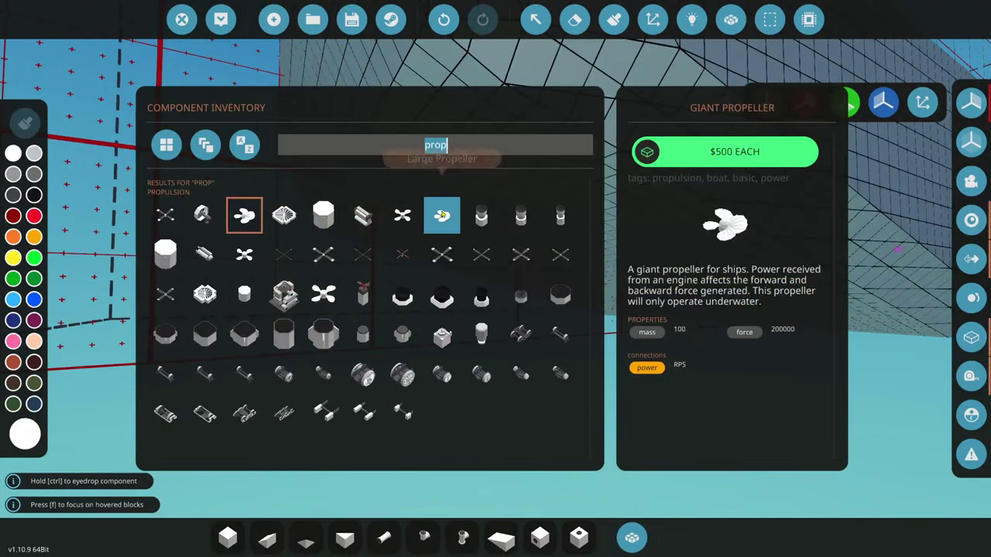
{"action": "left_click", "coordinate": [634, 534]}
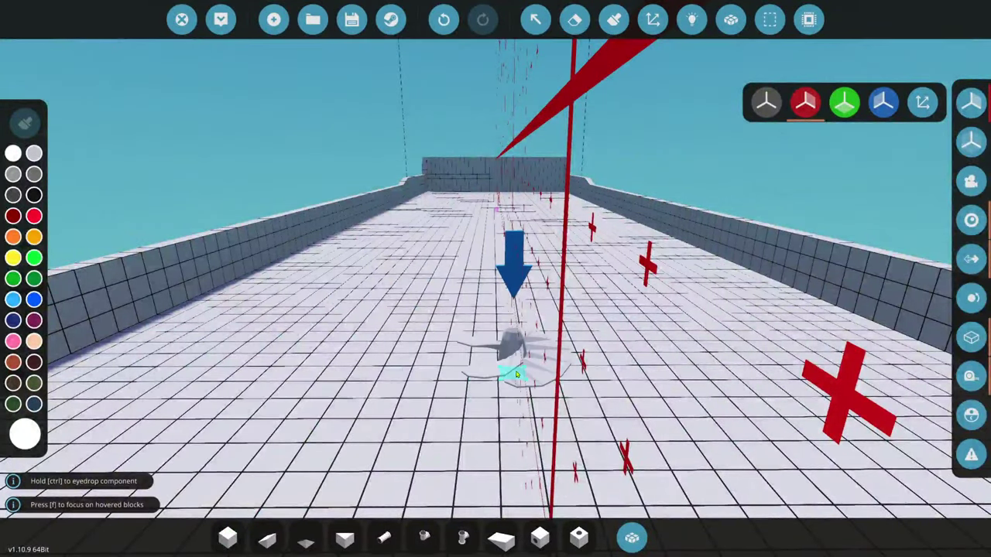
{"action": "key", "text": "f"}
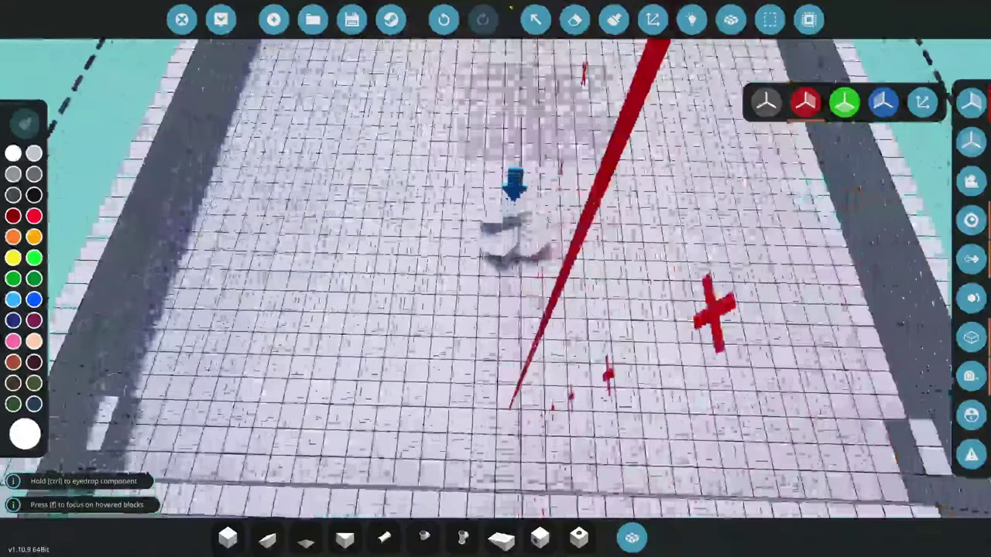
{"action": "left_click", "coordinate": [444, 19]}
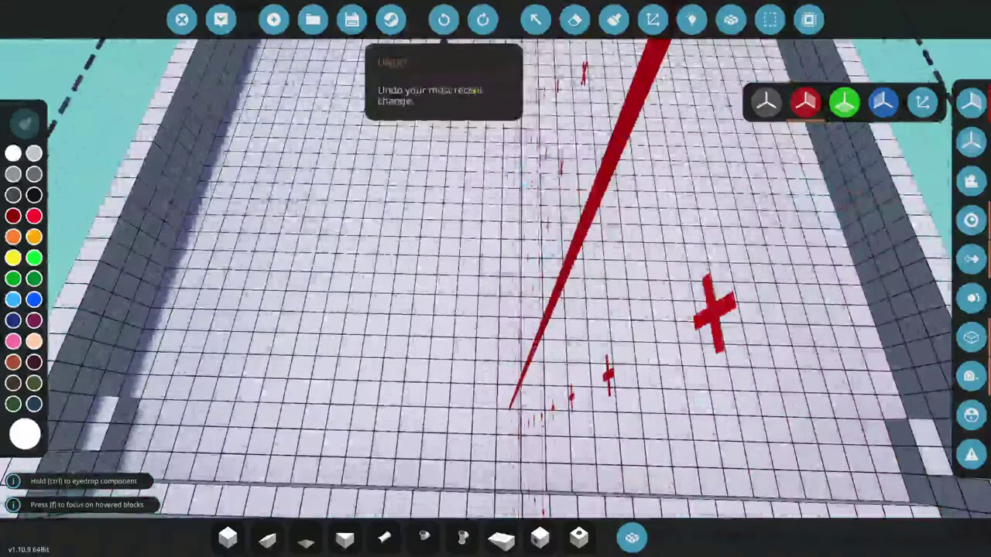
- Choose the Giant Propeller from the inventory and place it on the deck near the hull's end
{"action": "left_click", "coordinate": [632, 538]}
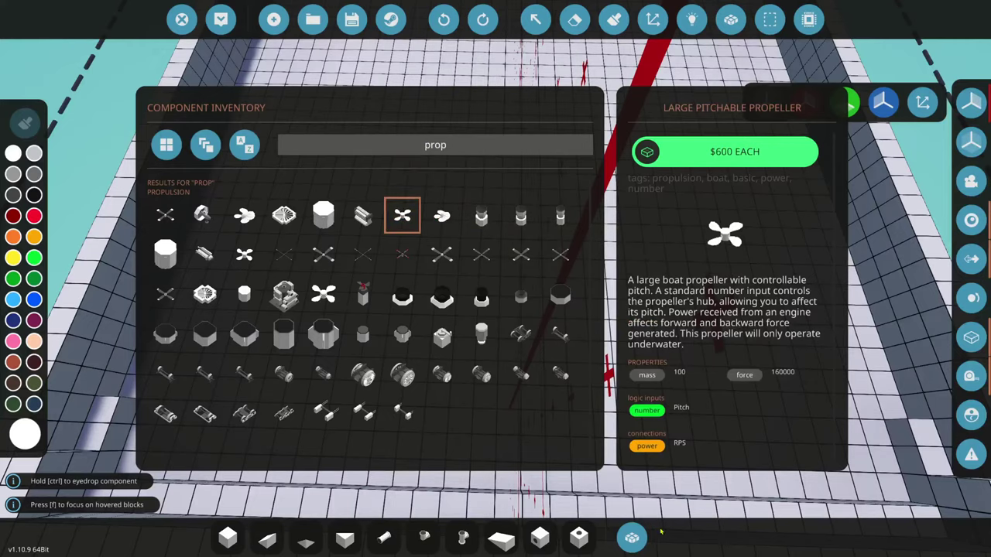
{"action": "left_click", "coordinate": [632, 537]}
{"action": "left_click", "coordinate": [632, 537]}
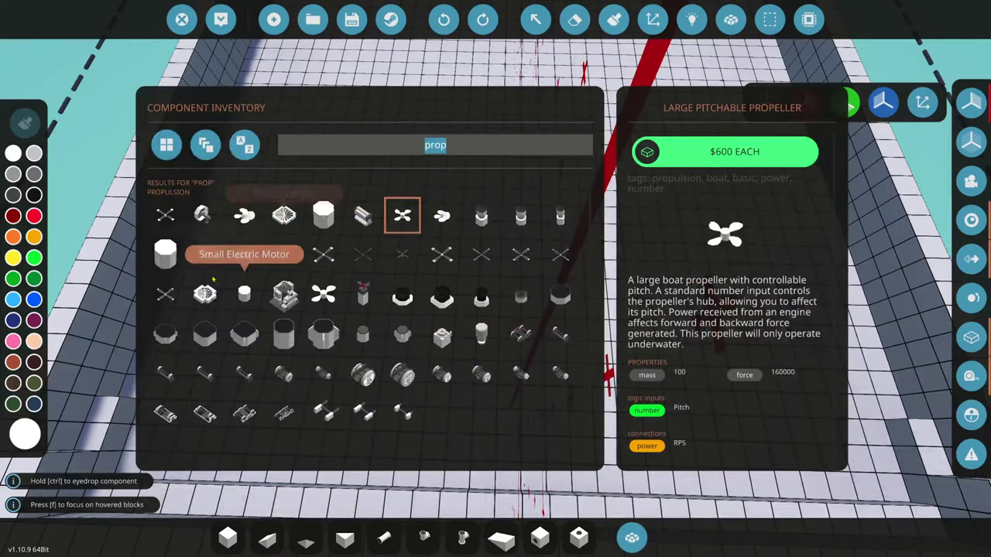
{"action": "left_click", "coordinate": [246, 216]}
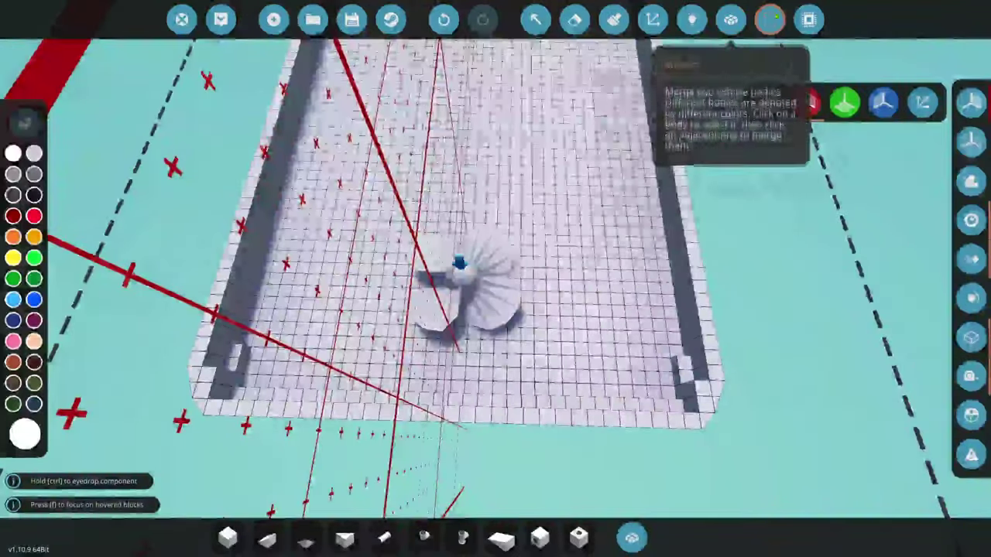
- Cut the Giant Propeller from the deck and position it upright beneath the sloping end of the hull
{"action": "left_click", "coordinate": [770, 19]}
{"action": "left_click", "coordinate": [472, 269]}
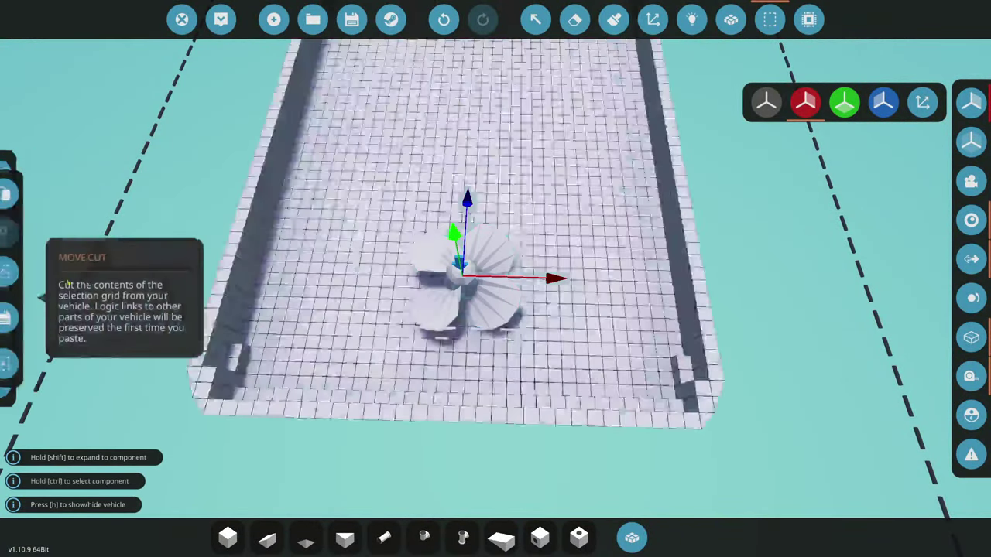
{"action": "left_click", "coordinate": [18, 298]}
{"action": "key", "text": "ctrl+v"}
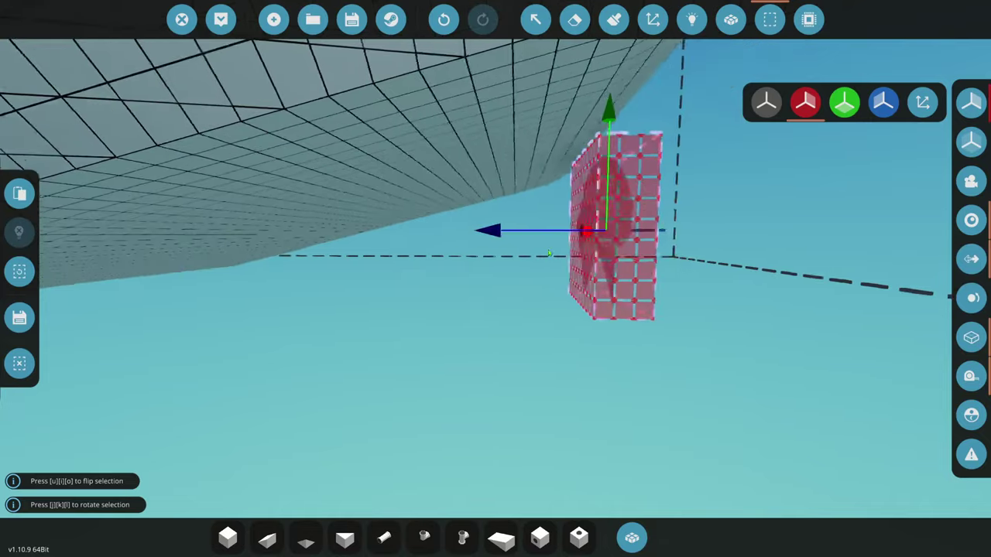
{"action": "key", "text": "m"}
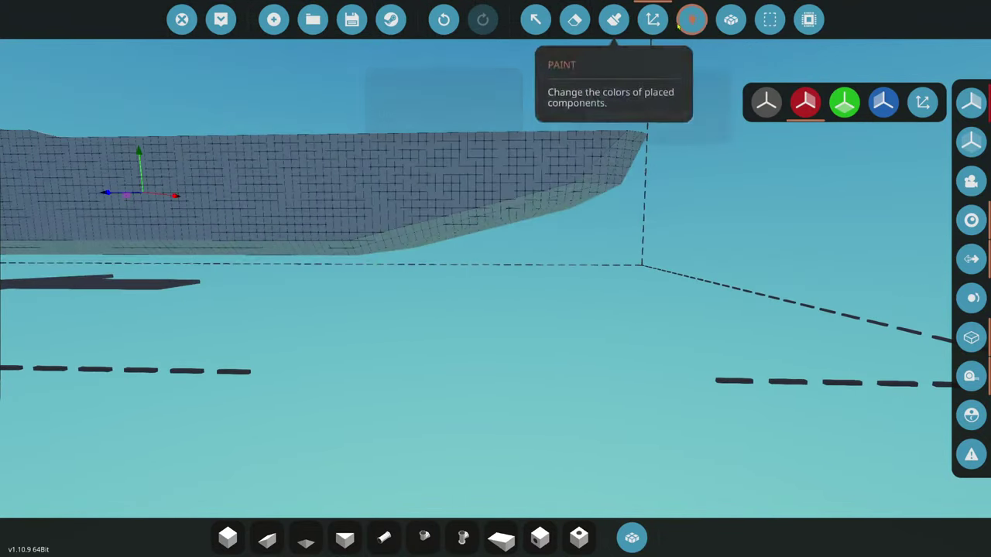
{"action": "left_click", "coordinate": [769, 20]}
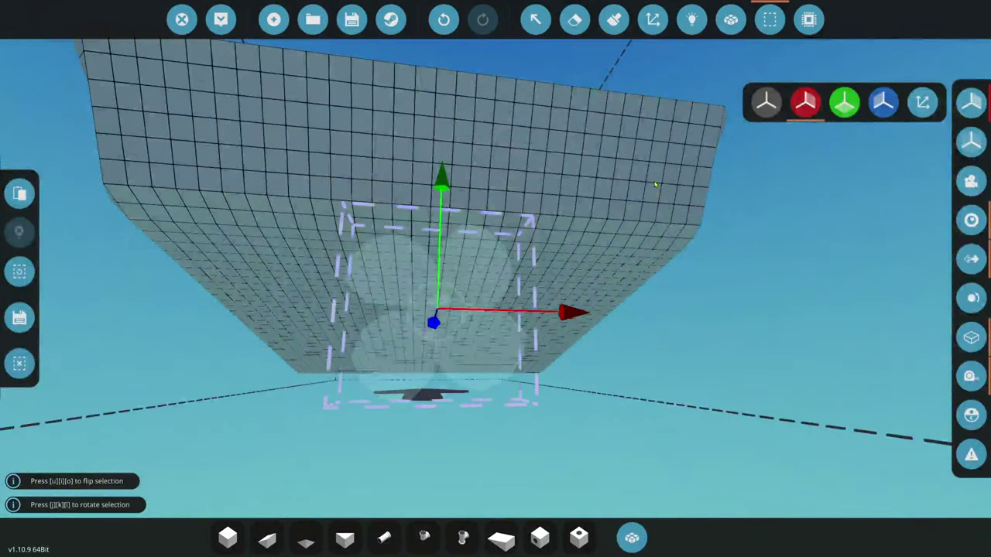
- Pick the big four-bladed propeller with narrow blades from the inventory and place it on the deck
{"action": "left_click", "coordinate": [627, 533]}
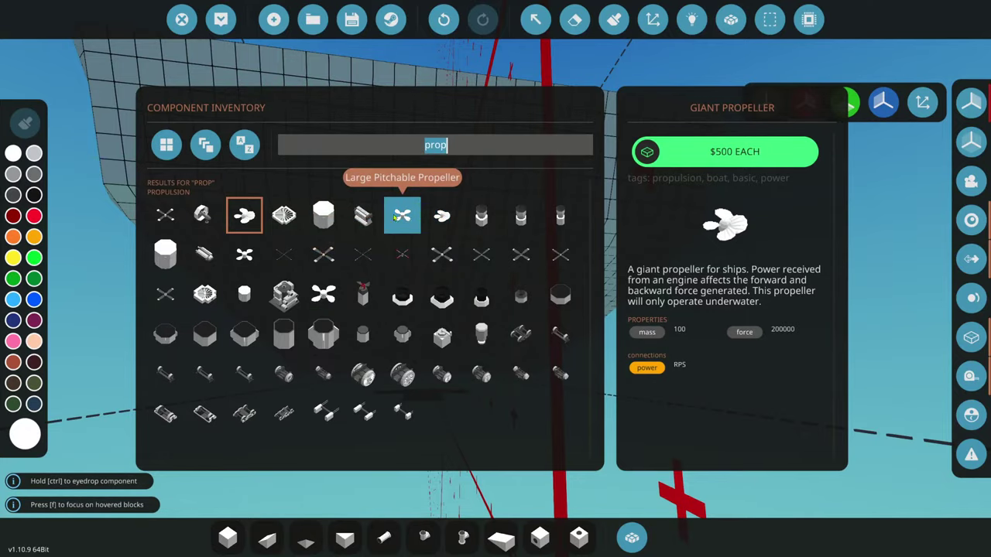
{"action": "left_click", "coordinate": [244, 255]}
{"action": "left_click", "coordinate": [632, 537]}
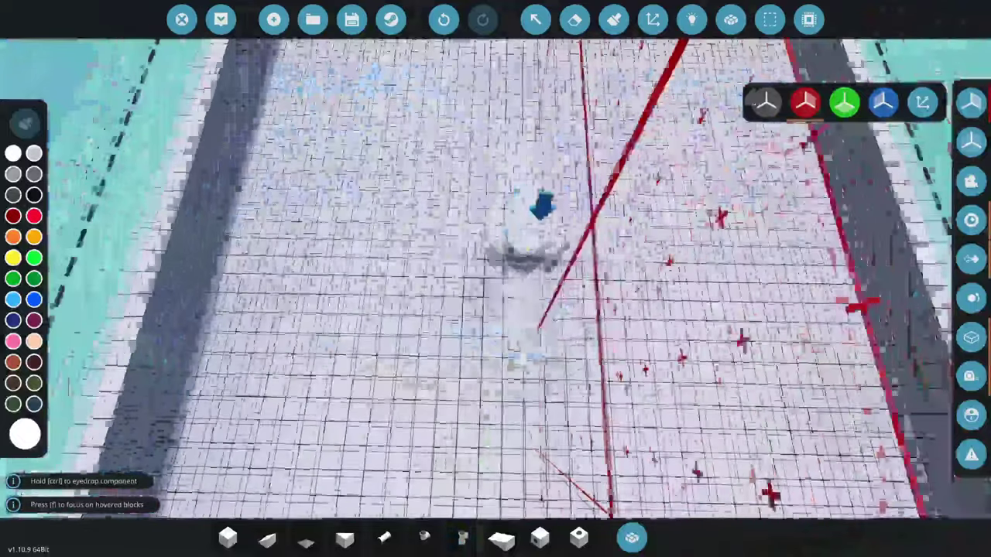
{"action": "left_click", "coordinate": [564, 220]}
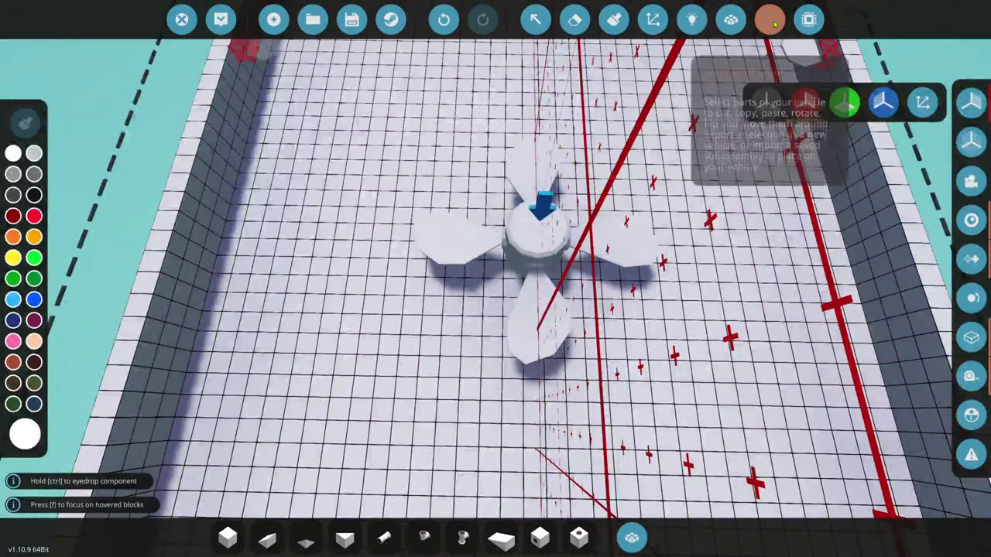
- Clear the old selection content, cut the four-bladed propeller from the deck and paste it in place
{"action": "left_click", "coordinate": [20, 364]}
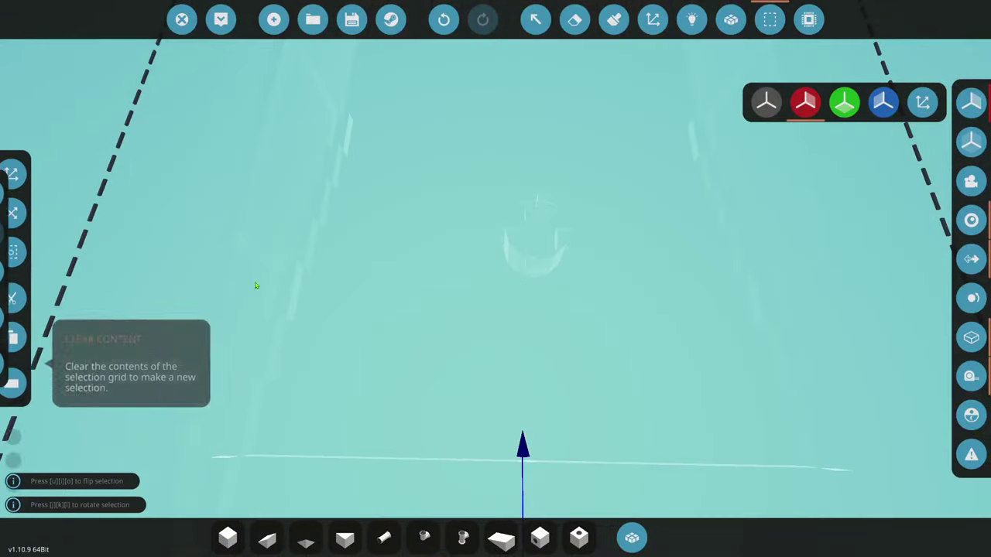
{"action": "left_click", "coordinate": [522, 255]}
{"action": "left_click", "coordinate": [20, 299]}
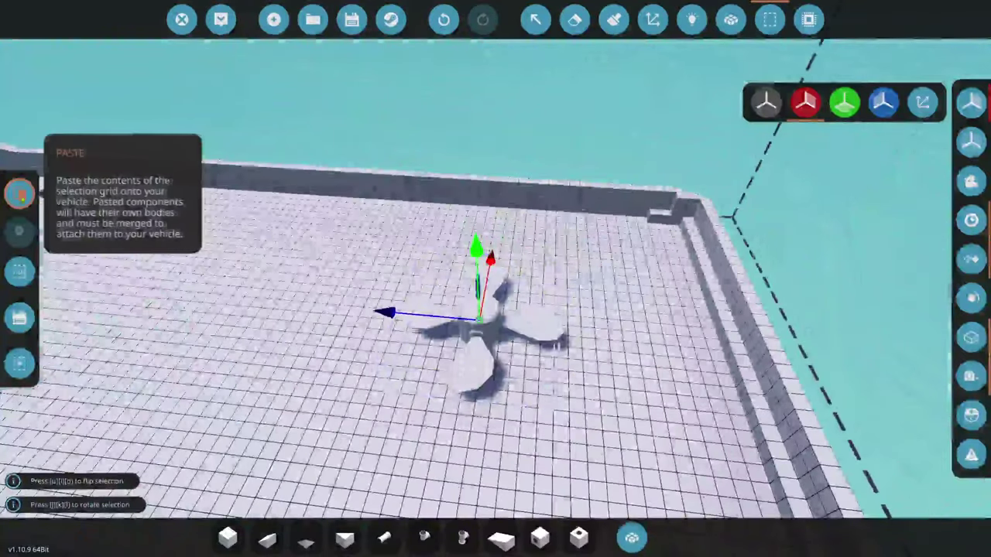
{"action": "left_click", "coordinate": [20, 194]}
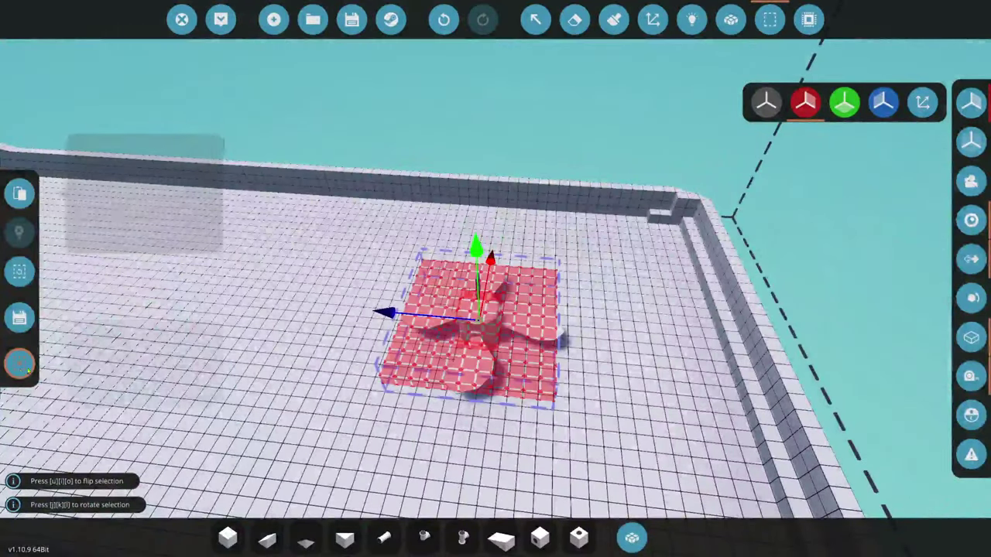
{"action": "left_click", "coordinate": [20, 364]}
- Undo the four-bladed propeller and place a Giant Propeller on the deck in its place
{"action": "left_click", "coordinate": [632, 537]}
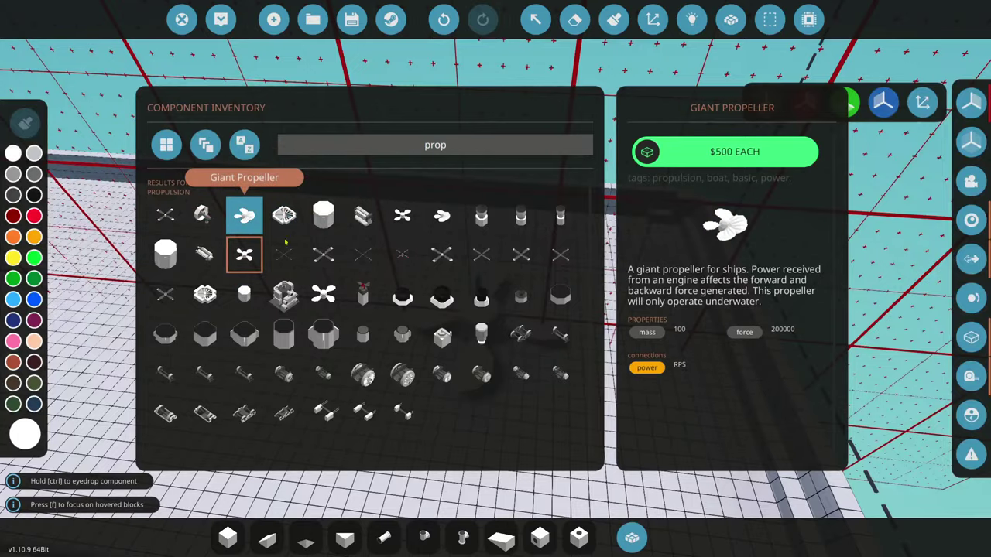
{"action": "left_click", "coordinate": [632, 537]}
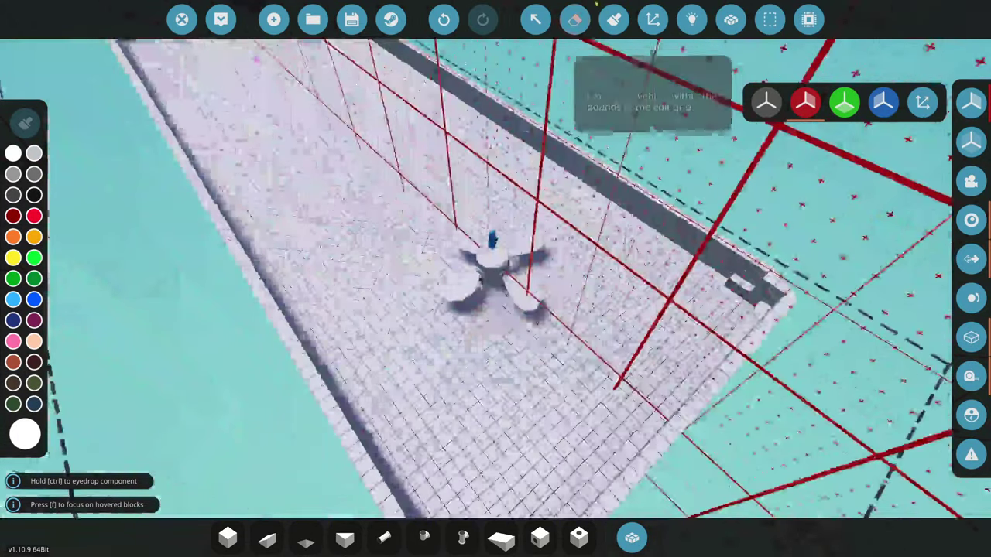
{"action": "left_click", "coordinate": [443, 20]}
{"action": "key", "text": "w"}
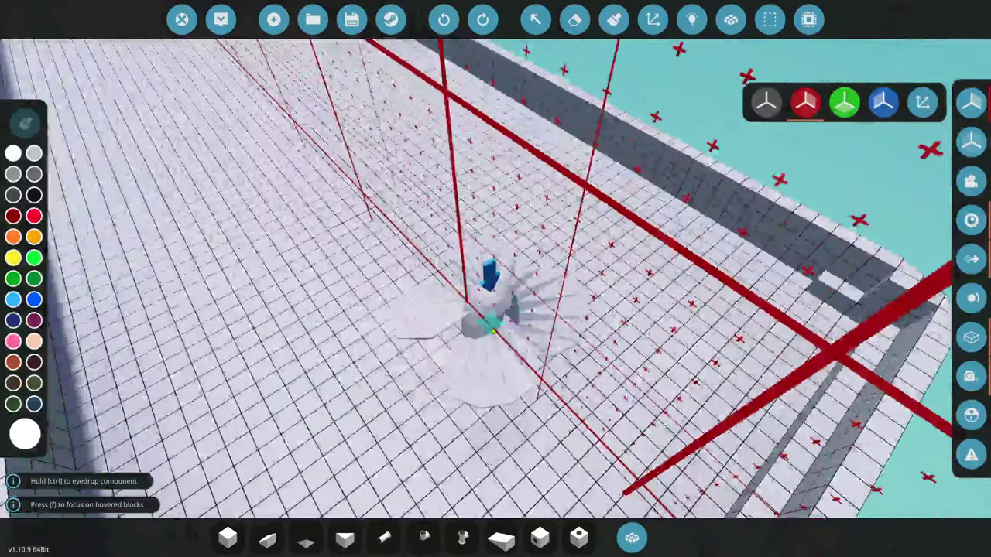
{"action": "key", "text": "w"}
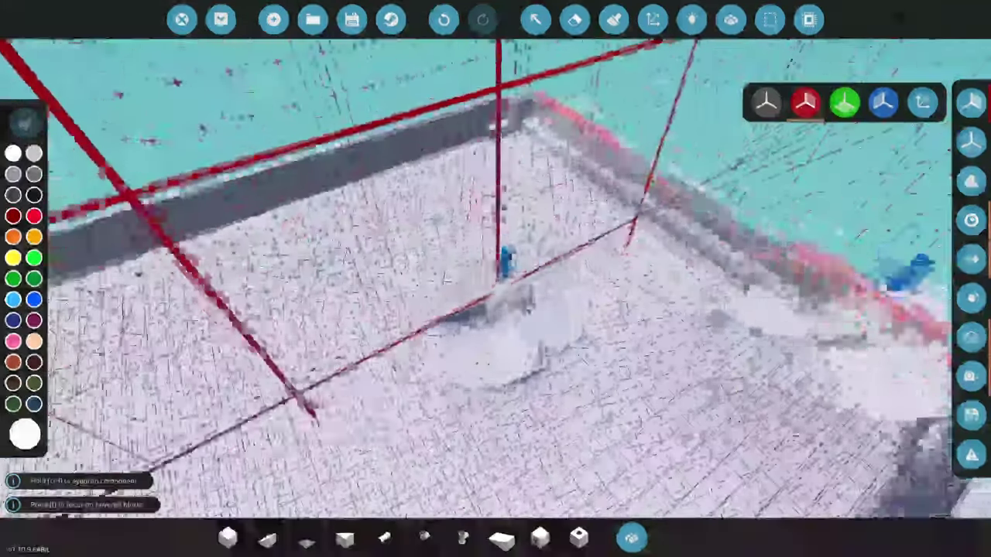
{"action": "key", "text": "w"}
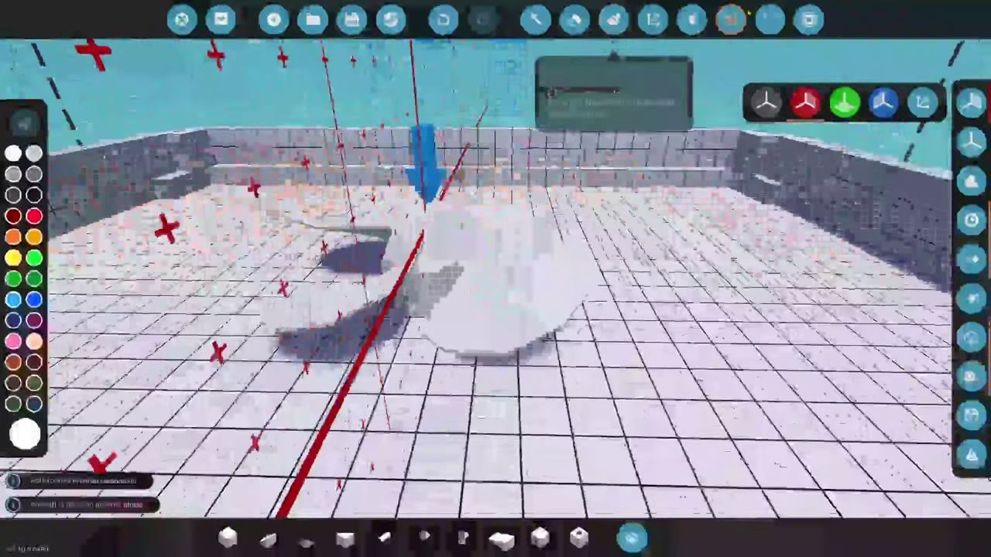
- Raise the Giant Propeller above the deck and place a basic block beneath its hub
{"action": "key", "text": "b"}
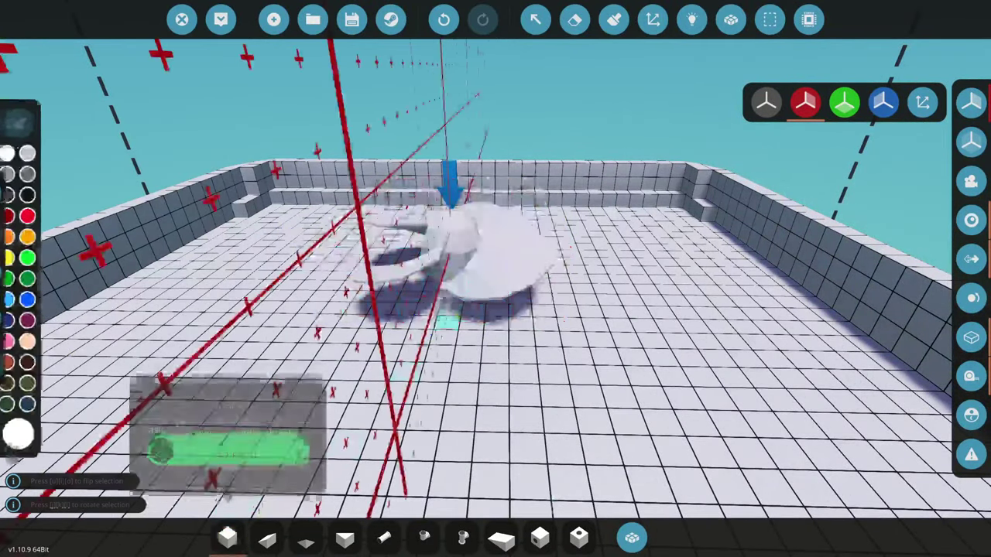
{"action": "key", "text": "w"}
{"action": "key", "text": "w"}
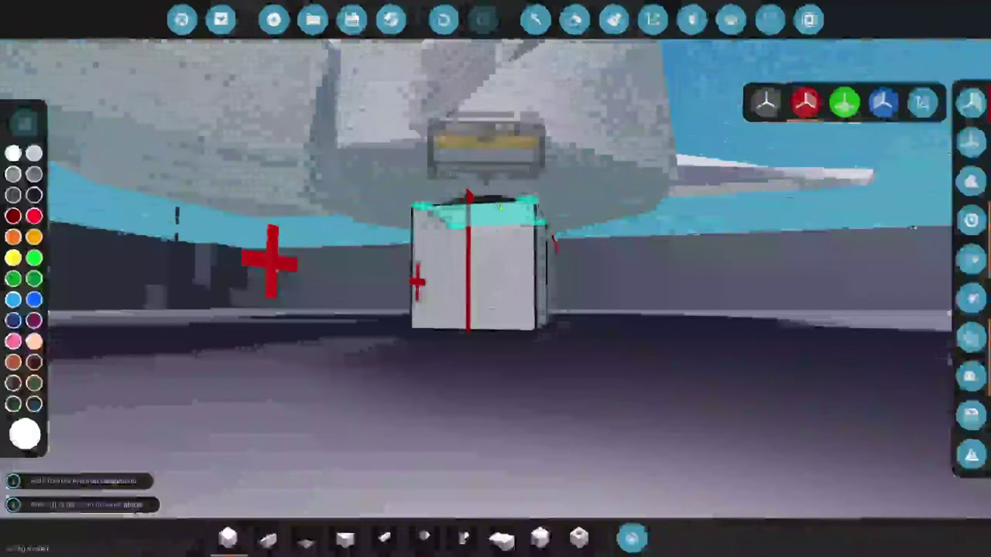
- Extend rows of basic blocks outward in several directions from the block beneath the propeller hub
{"action": "key", "text": "f"}
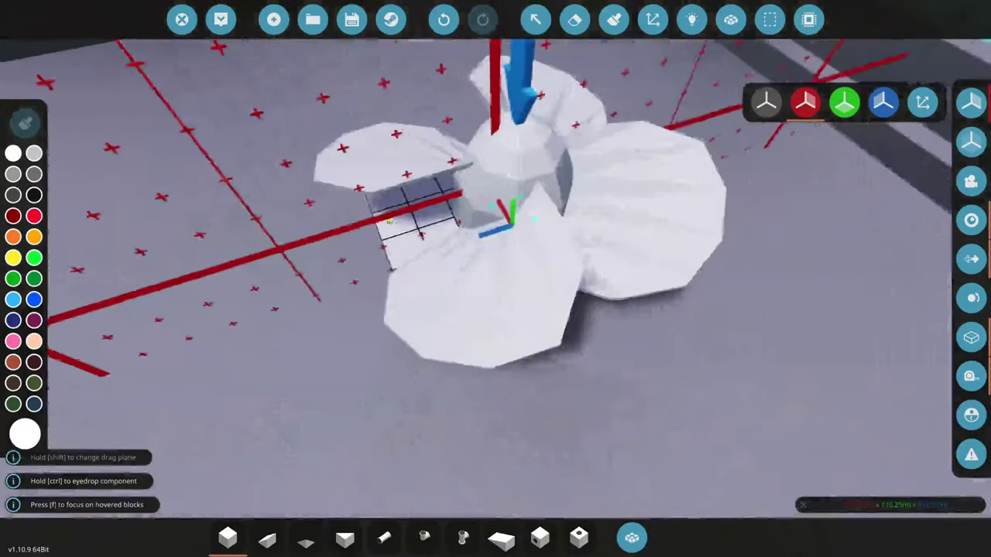
{"action": "key", "text": "s"}
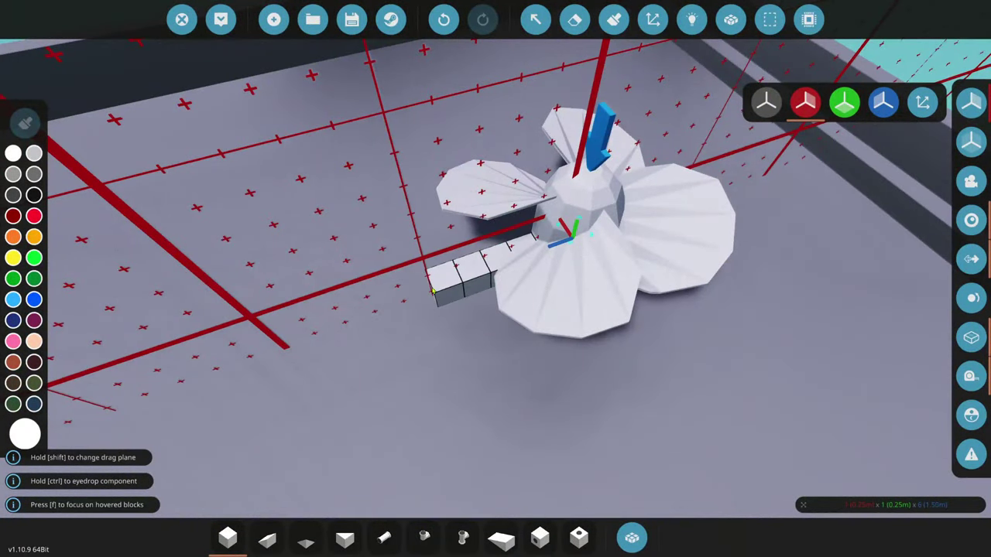
{"action": "key", "text": "f"}
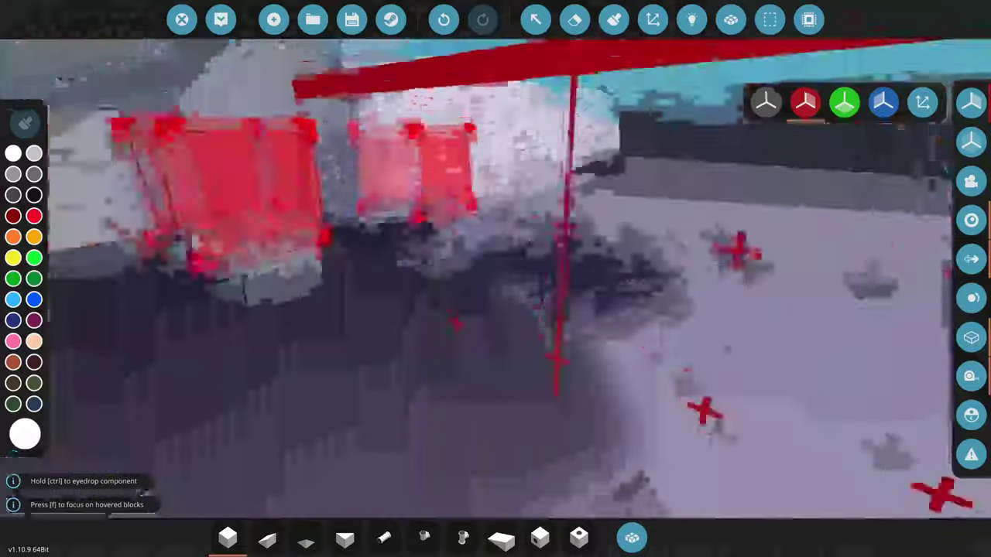
{"action": "key", "text": "f"}
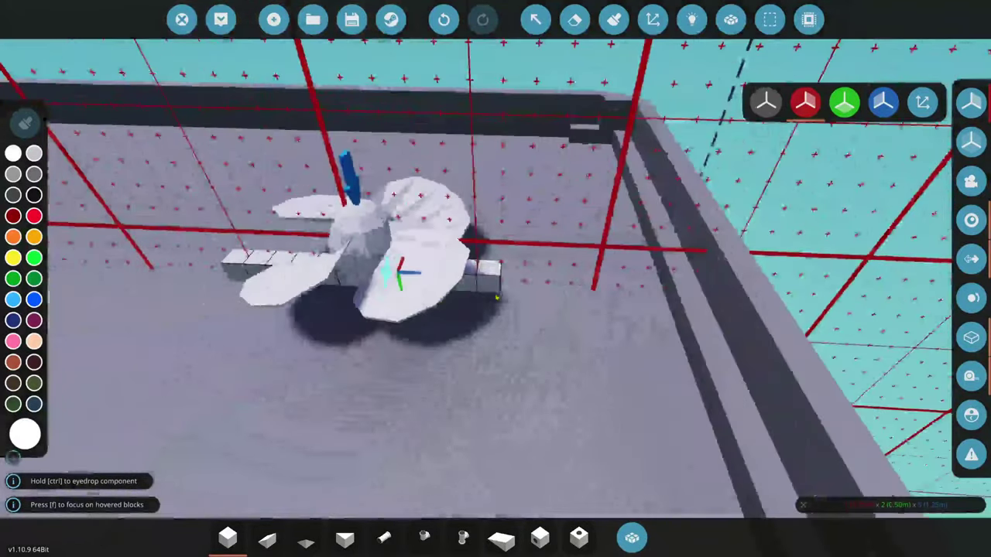
{"action": "key", "text": "f"}
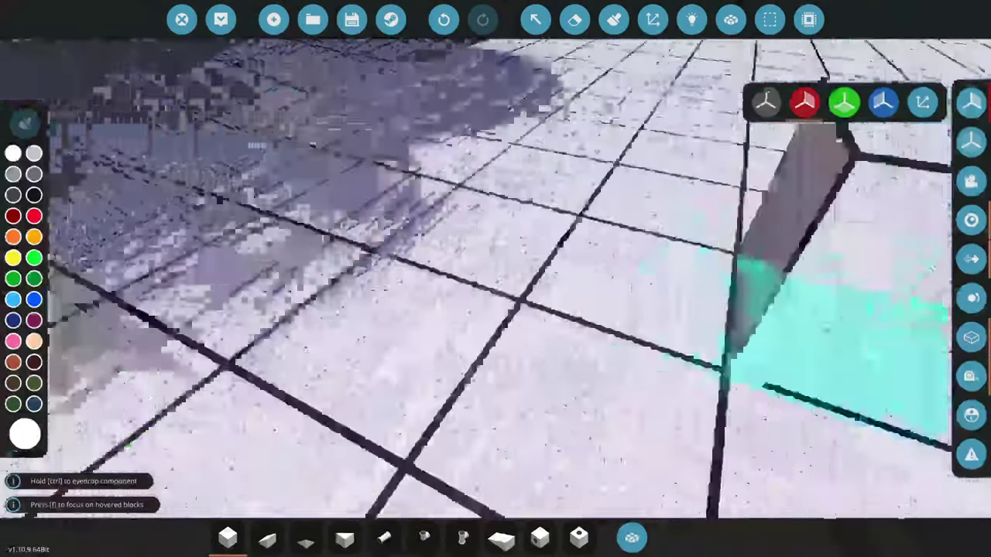
{"action": "key", "text": "f"}
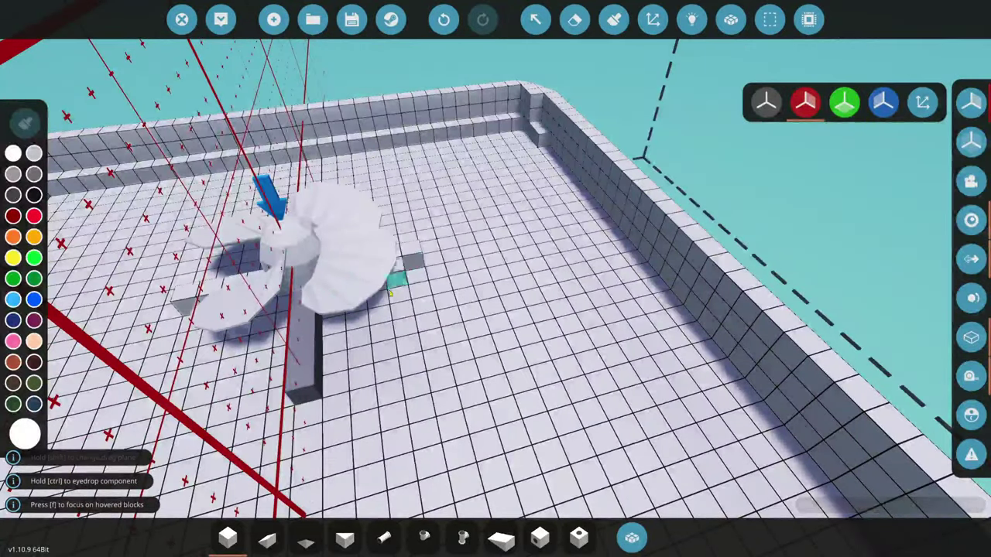
- Search the component inventory for "wedge" and start a curved wall of wedges and 1x2 wedges at a side arm's end
{"action": "key", "text": "f"}
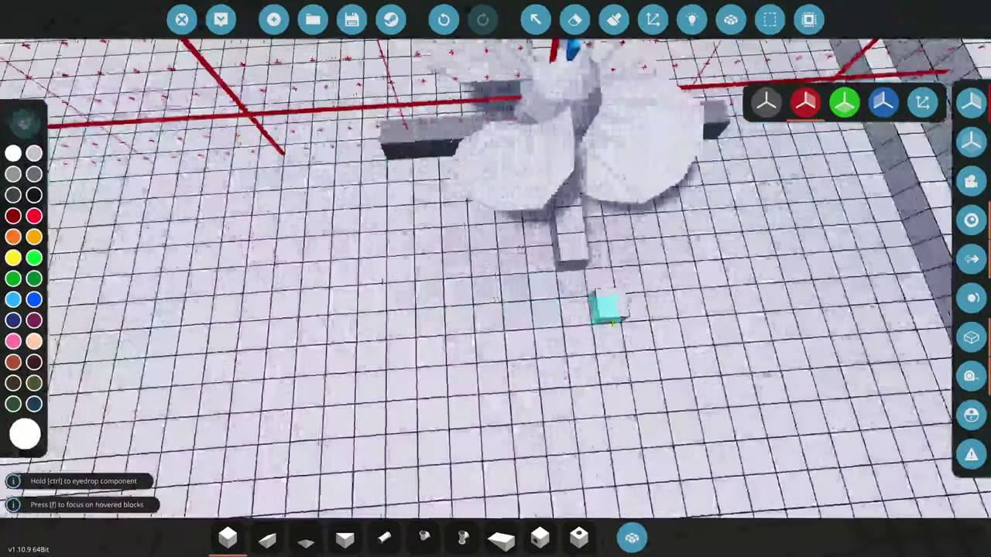
{"action": "key", "text": "q"}
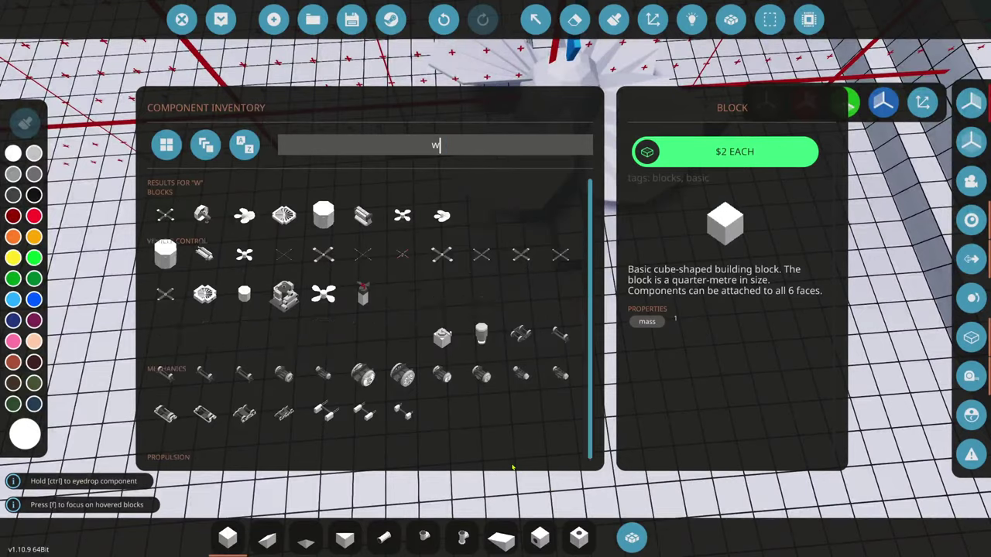
{"action": "type", "text": "wedge"}
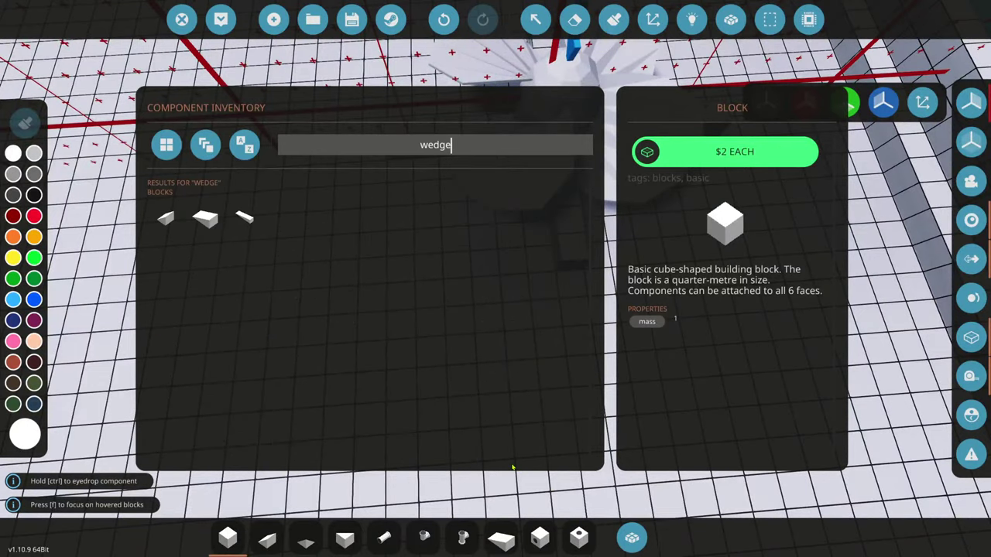
{"action": "type", "text": "q"}
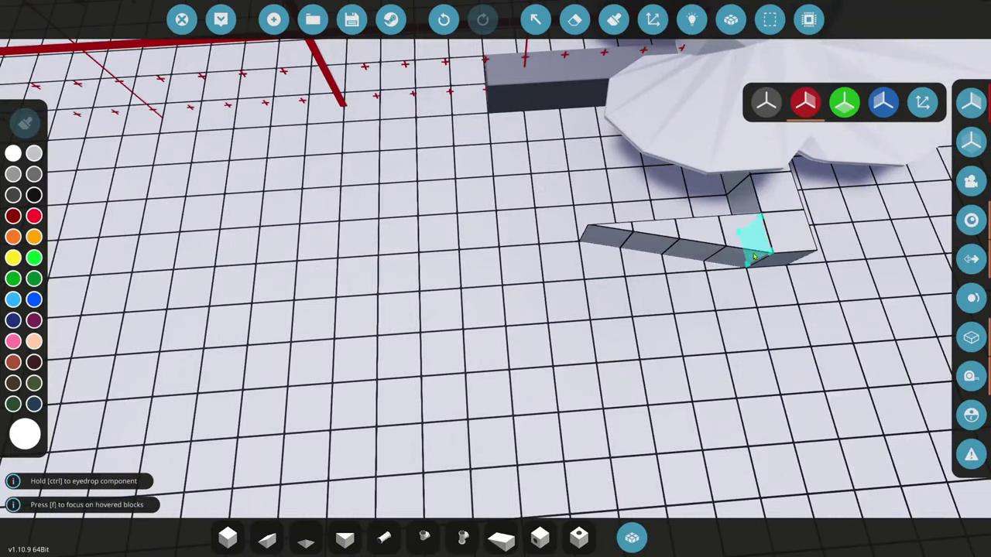
{"action": "type", "text": "8"}
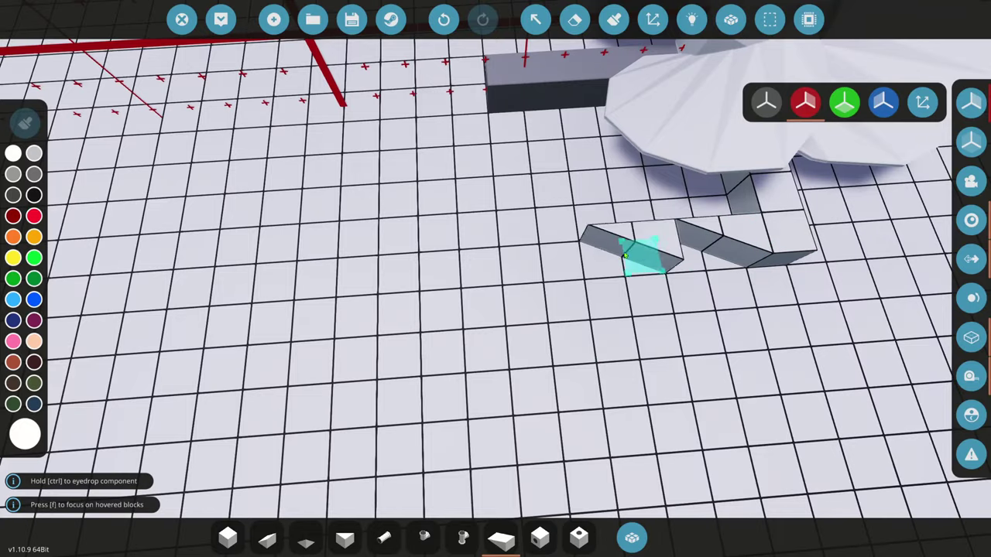
{"action": "scroll", "coordinate": [625, 255], "scroll_direction": "up", "scroll_amount": 6}
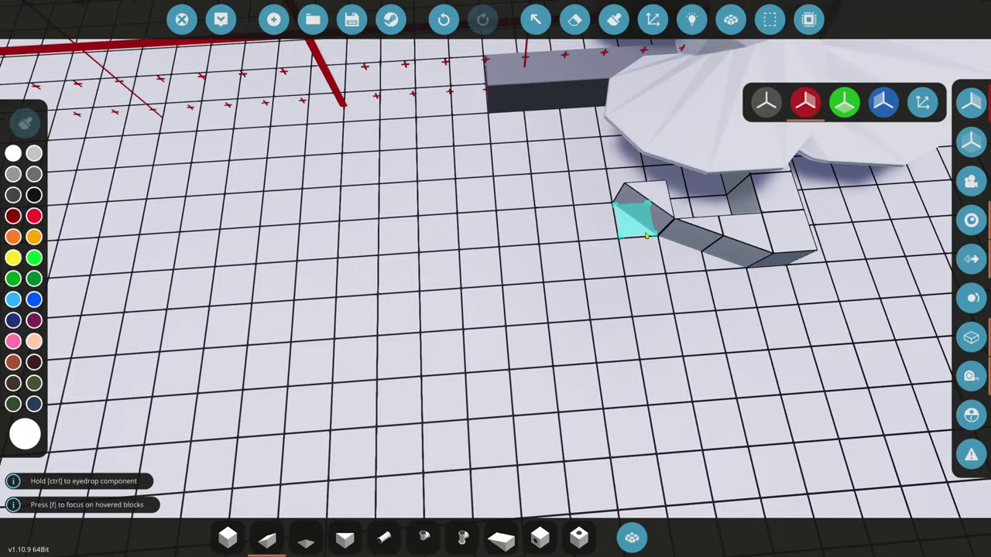
- Continue the curved wedge wall around the propeller blade toward the adjacent long arm with wedges and 1x2 wedges
{"action": "key", "text": "w"}
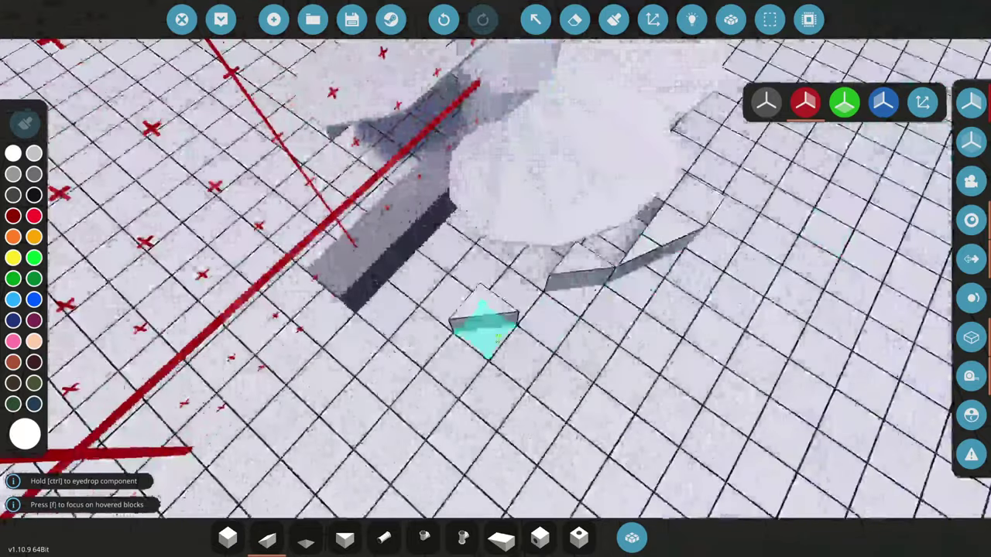
{"action": "key", "text": "7"}
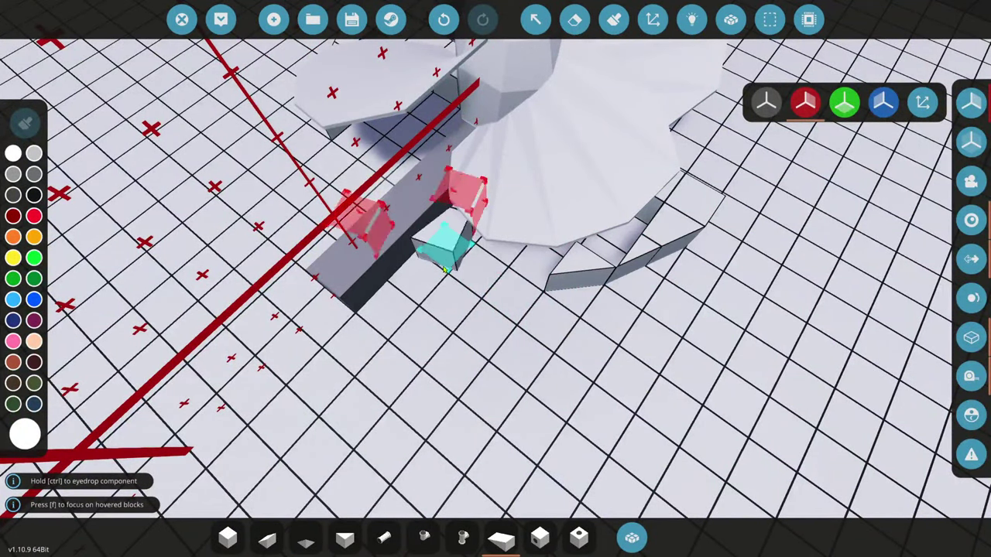
{"action": "key", "text": "r"}
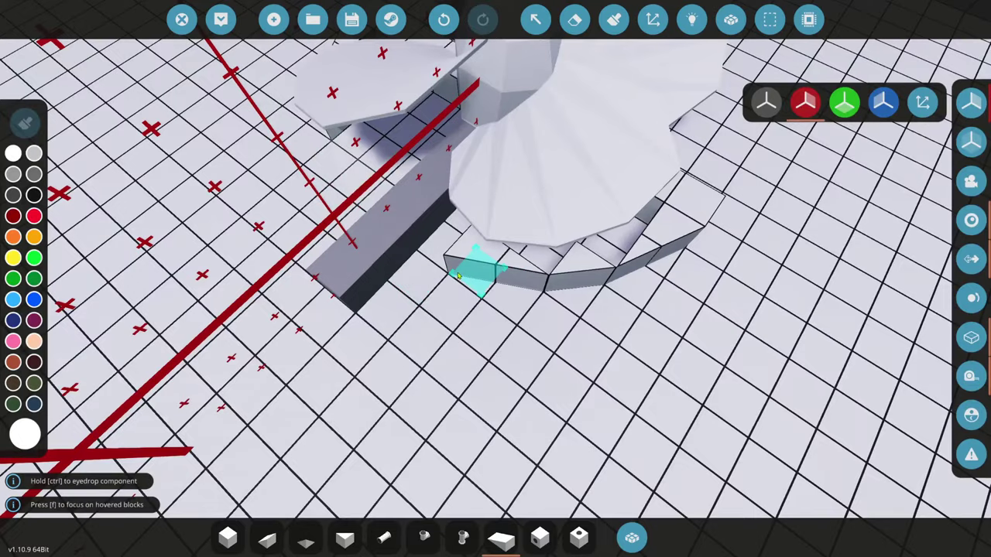
{"action": "scroll", "coordinate": [441, 272], "scroll_direction": "down", "scroll_amount": 5}
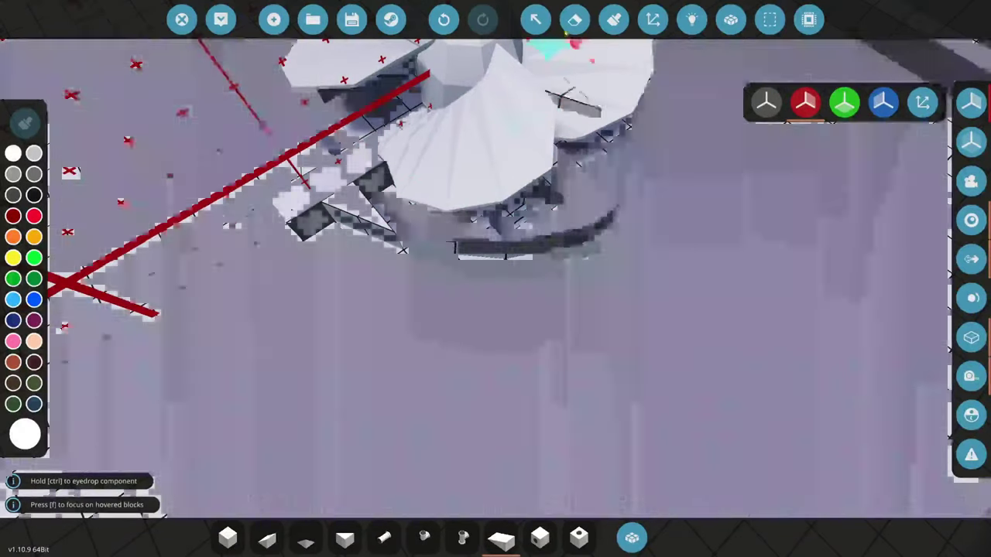
- Undo the wedge wall and restart it with a basic block and 1x2 wedges running from the side arm's end
{"action": "left_click", "coordinate": [441, 25]}
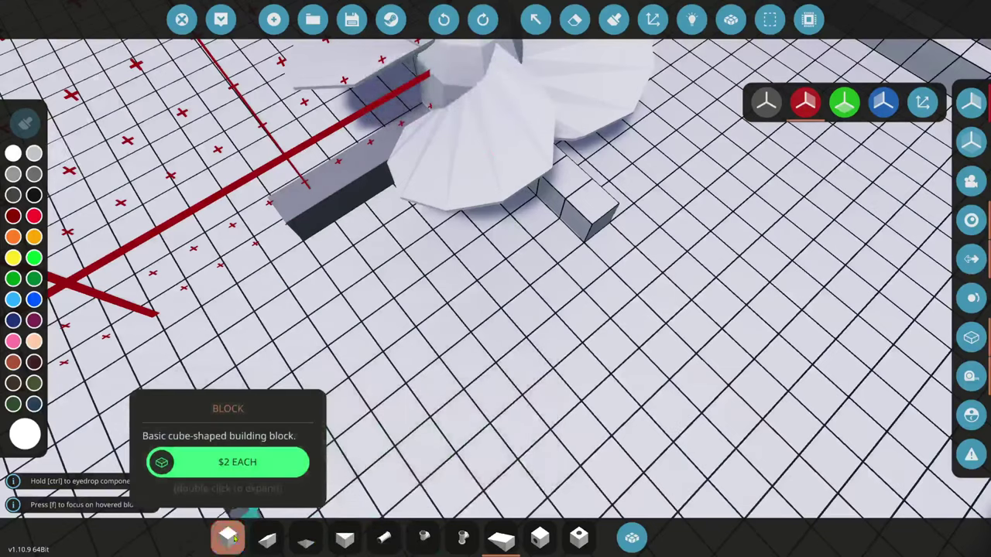
{"action": "left_click", "coordinate": [228, 536]}
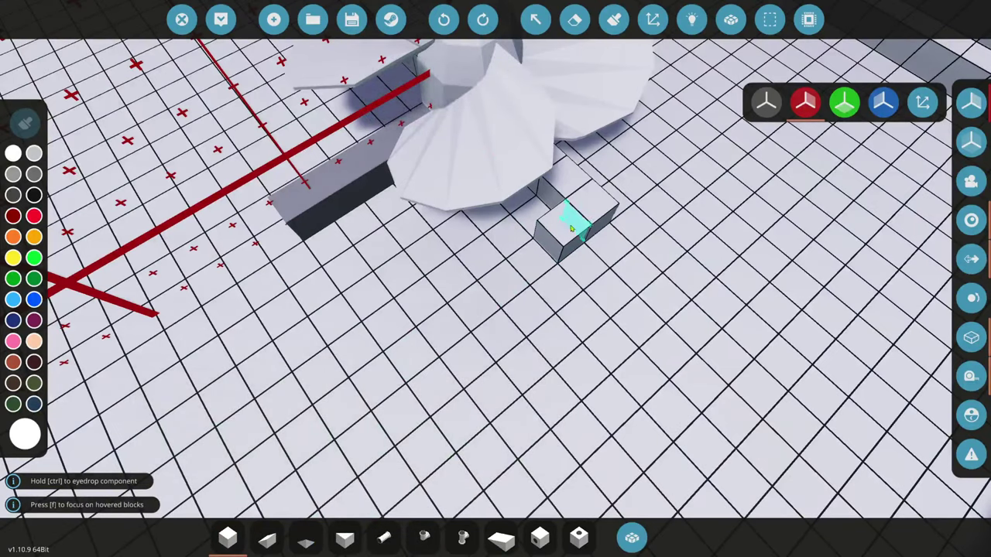
{"action": "left_click", "coordinate": [572, 227]}
{"action": "left_click_drag", "start_coordinate": [453, 407], "coordinate": [504, 399]}
{"action": "key", "text": "8"}
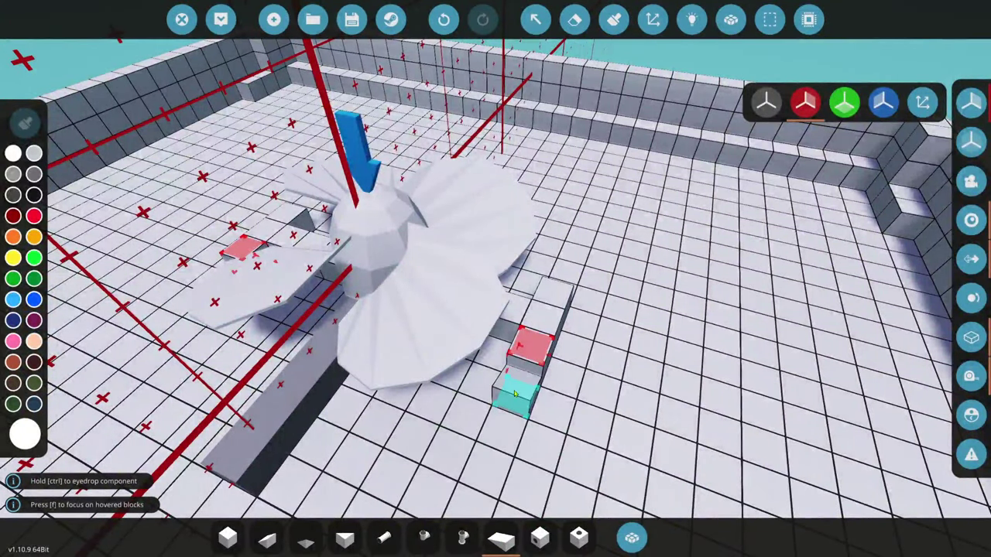
{"action": "key", "text": "r"}
{"action": "left_click_drag", "start_coordinate": [515, 395], "coordinate": [408, 449]}
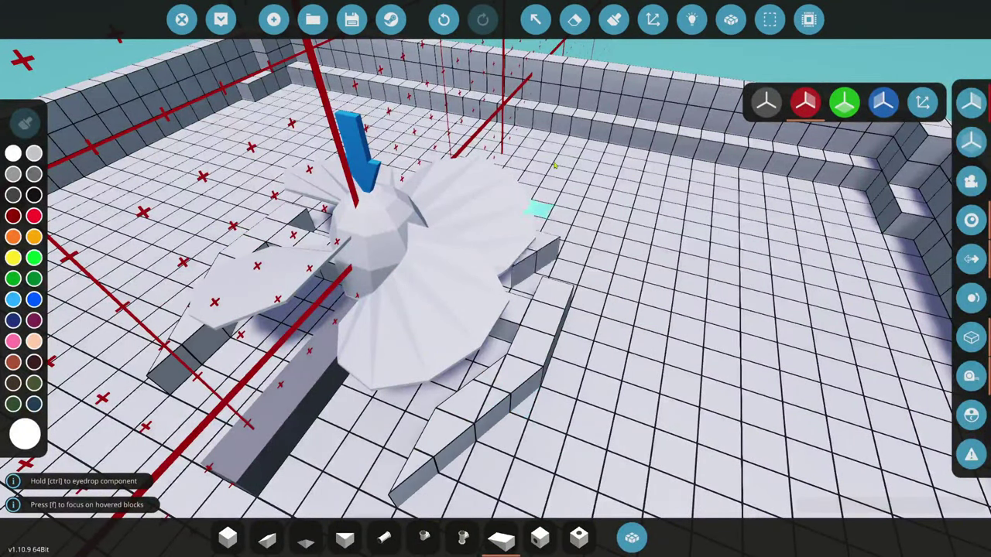
- Erase the misplaced wedges and close the first wall layer between the two arms with wedges and 1x2 wedges
{"action": "left_click", "coordinate": [574, 20]}
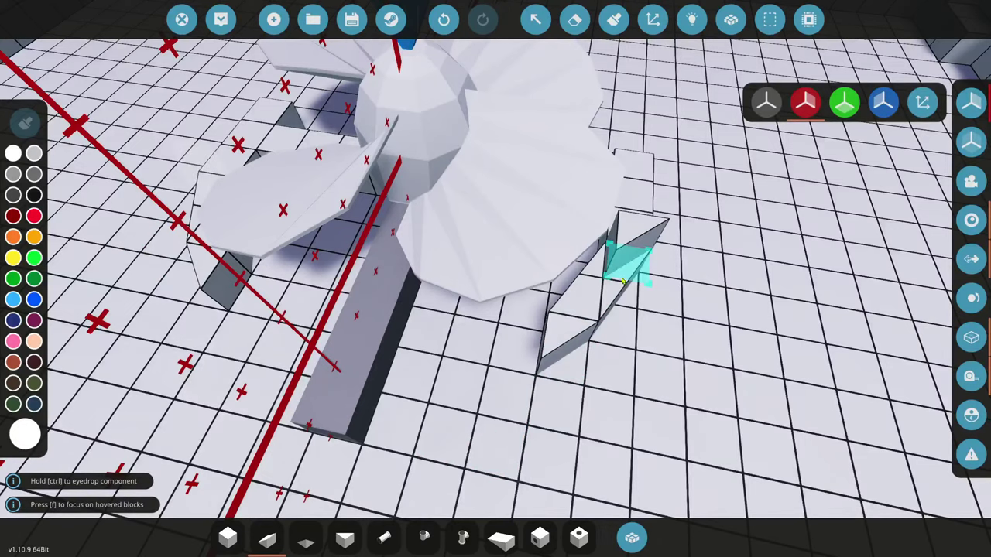
{"action": "left_click", "coordinate": [461, 393]}
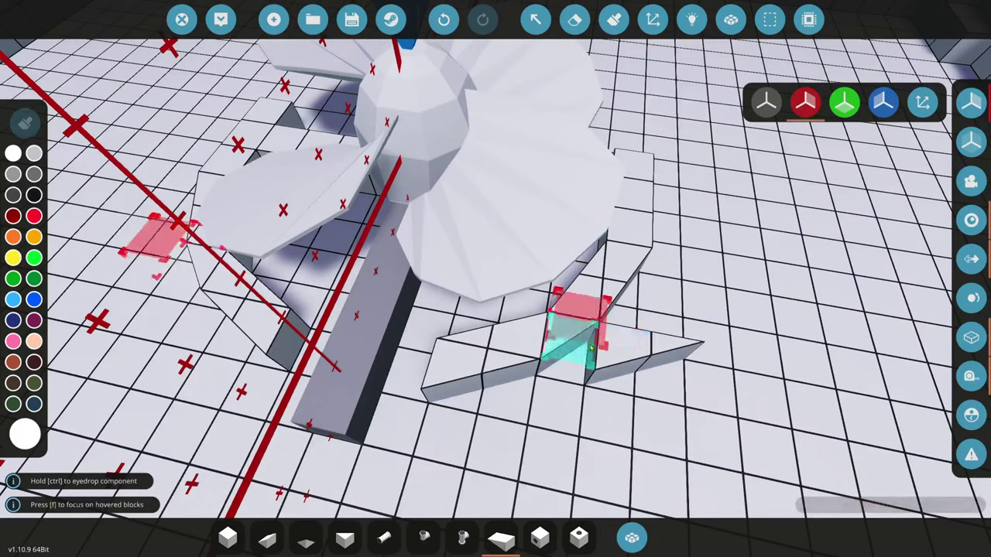
{"action": "mouse_move", "coordinate": [230, 533]}
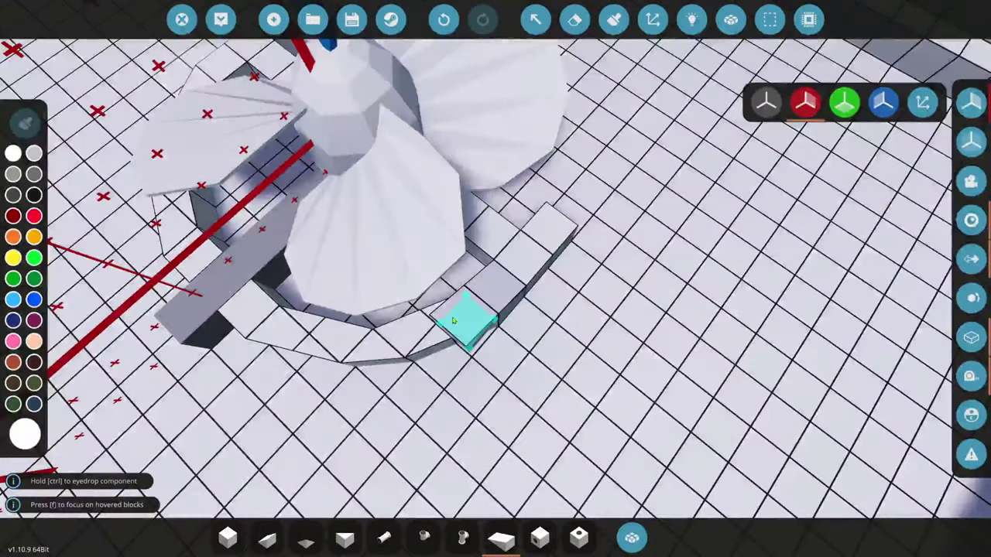
- Stack a second layer of wedges and 1x2 wedges on the curved wall around the propeller
{"action": "left_click", "coordinate": [454, 321]}
{"action": "left_click_drag", "start_coordinate": [453, 321], "coordinate": [364, 347]}
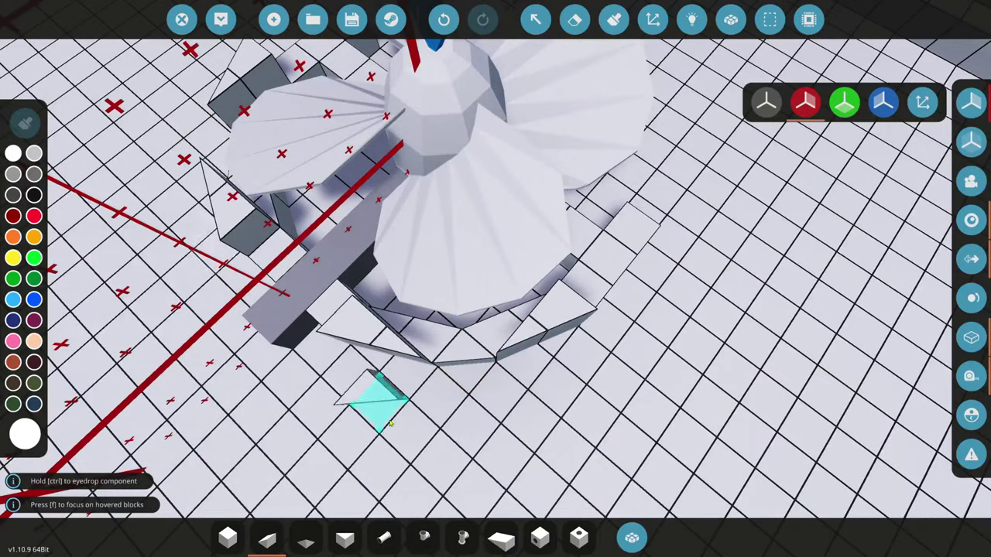
{"action": "key", "text": "f"}
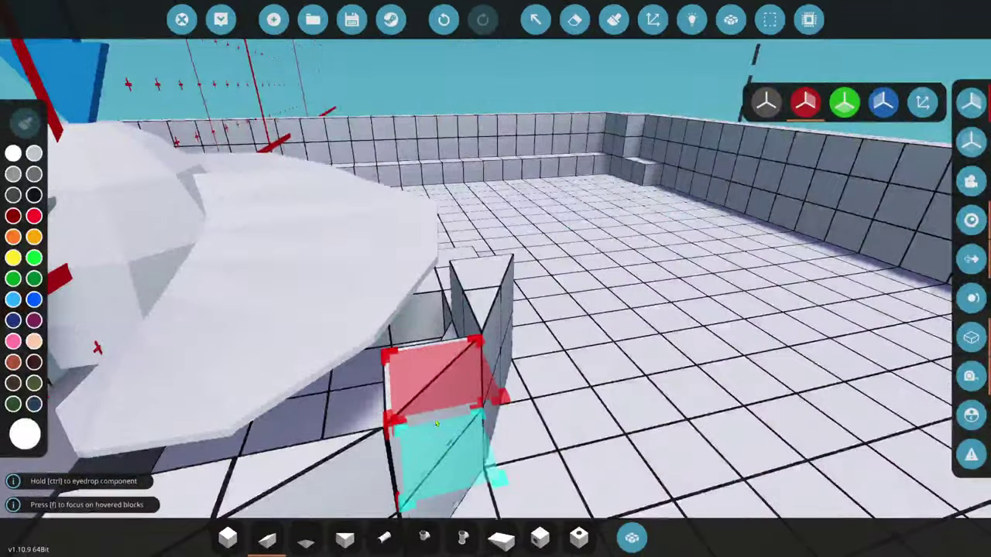
{"action": "scroll", "coordinate": [450, 455], "scroll_direction": "down", "scroll_amount": 5}
{"action": "scroll", "coordinate": [495, 294], "scroll_direction": "up", "scroll_amount": 2}
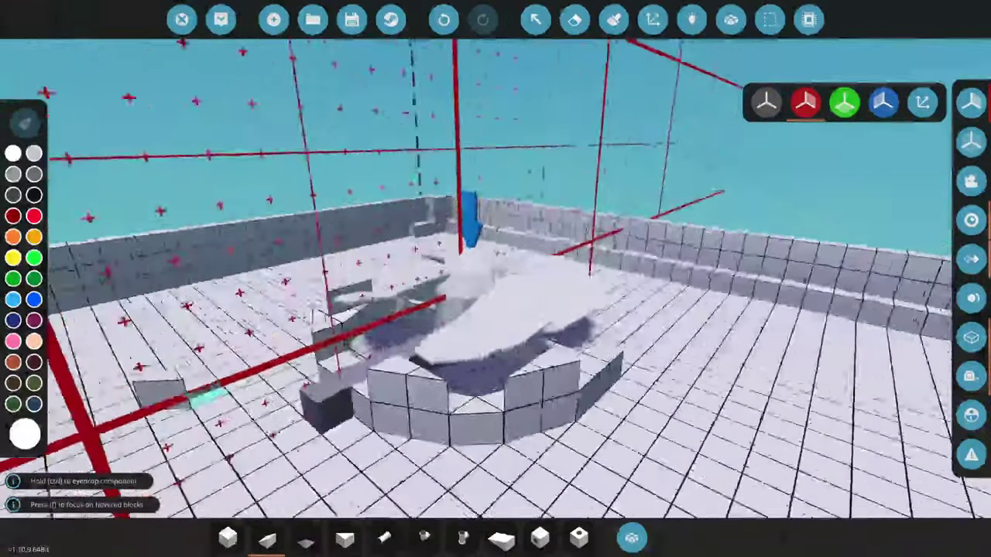
{"action": "scroll", "coordinate": [495, 294], "scroll_direction": "up", "scroll_amount": 3}
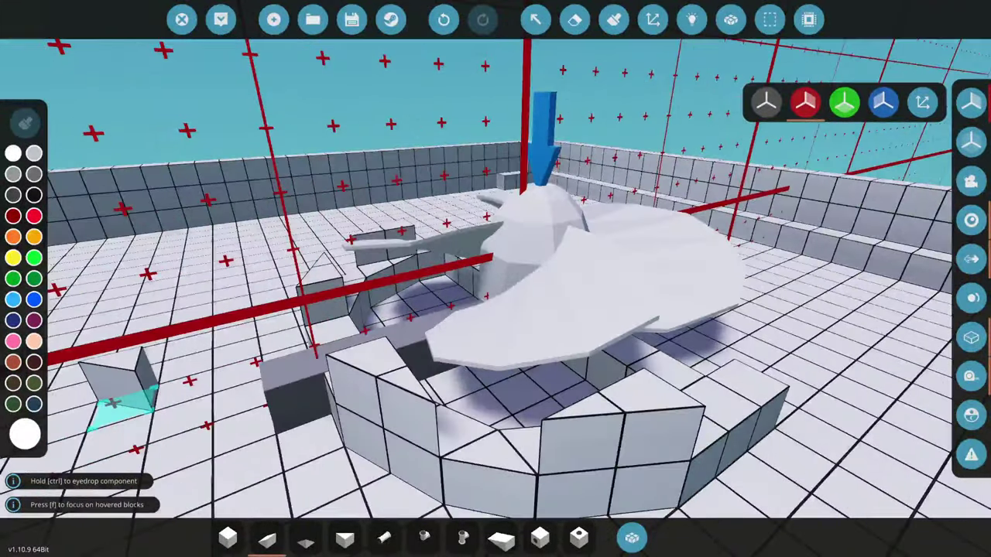
- Build the curved wall up to a third layer with basic blocks, wedges and 1x2 wedges
{"action": "key", "text": "f"}
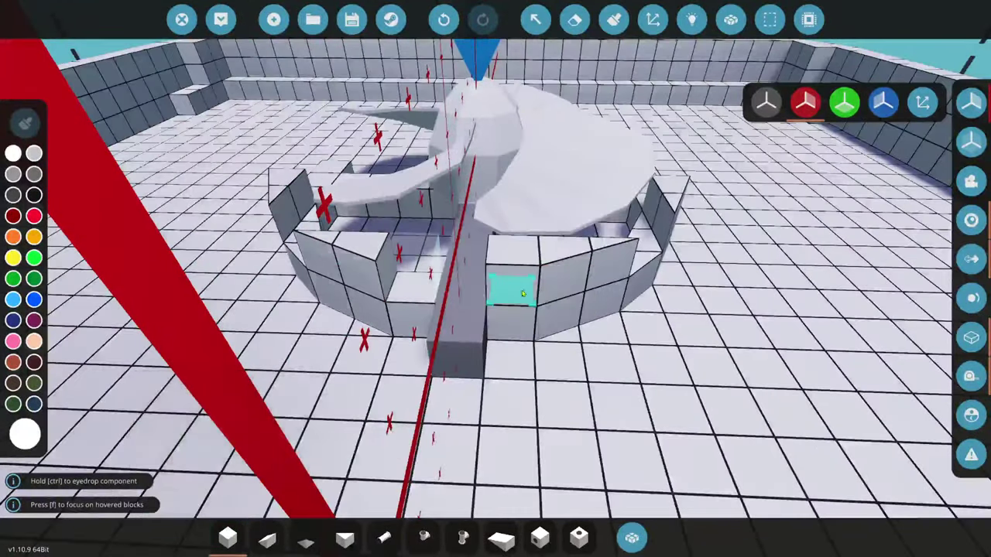
{"action": "scroll", "coordinate": [443, 286], "scroll_direction": "down", "scroll_amount": 5}
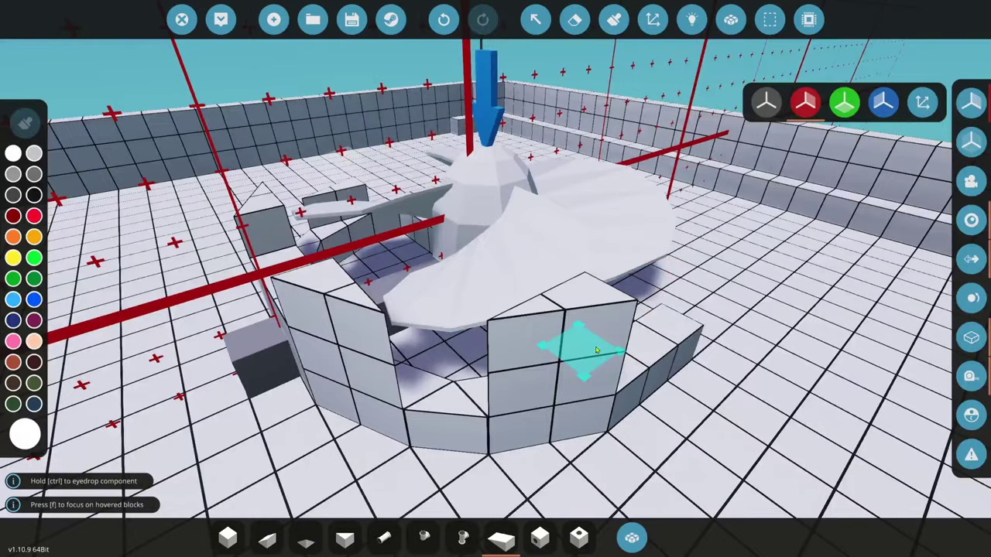
{"action": "key", "text": "w"}
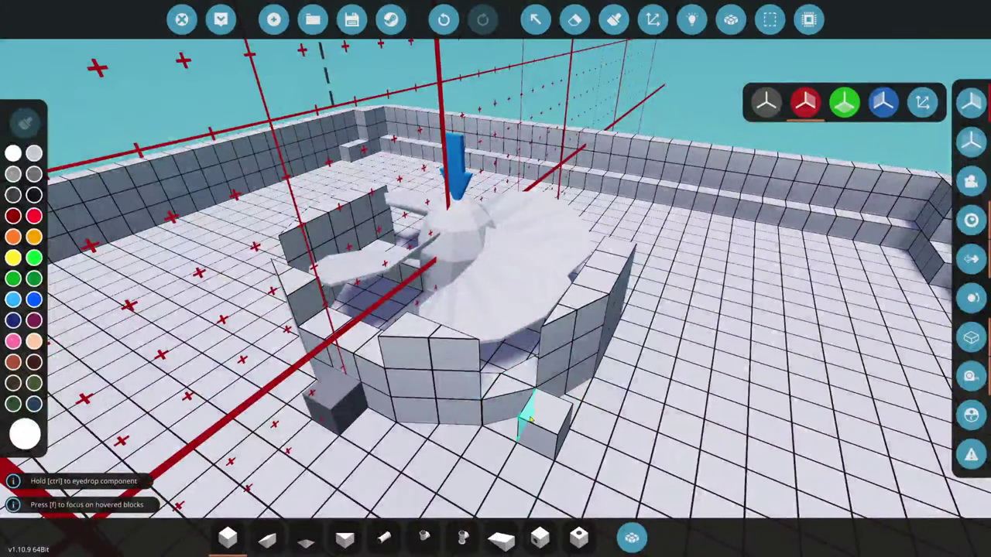
- Search the component inventory for "py" and place Pyramid 1x2 pieces on top of the curved wall
{"action": "left_click", "coordinate": [633, 540]}
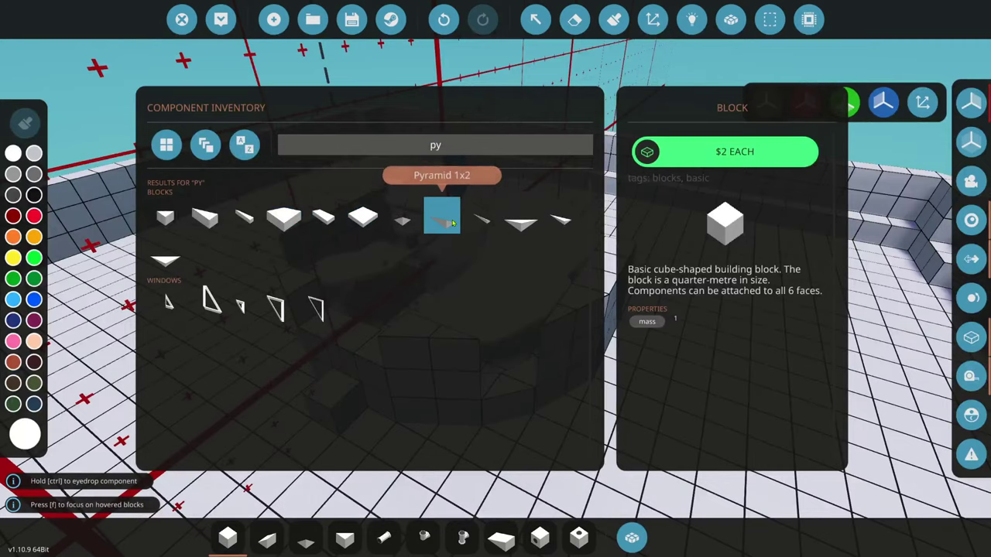
{"action": "double_click", "coordinate": [441, 217]}
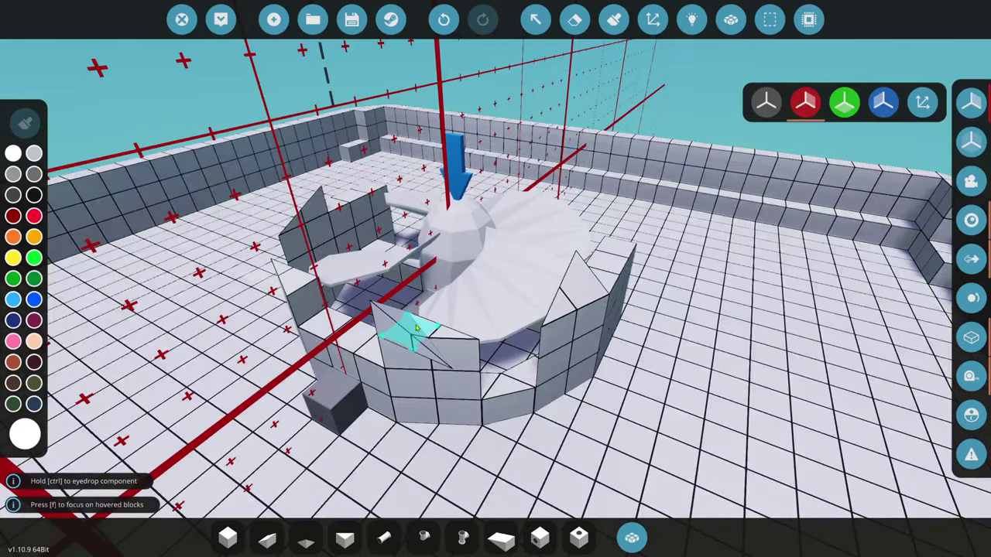
{"action": "key", "text": "s"}
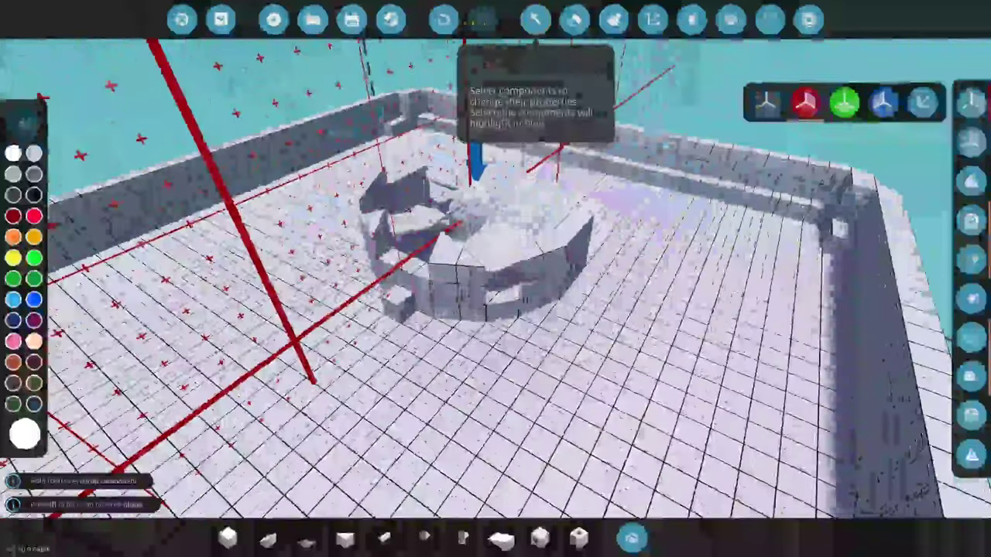
- Undo the curved wall, lengthen the side arm with a basic block and run 1x2 wedges from its end
{"action": "left_click", "coordinate": [444, 21]}
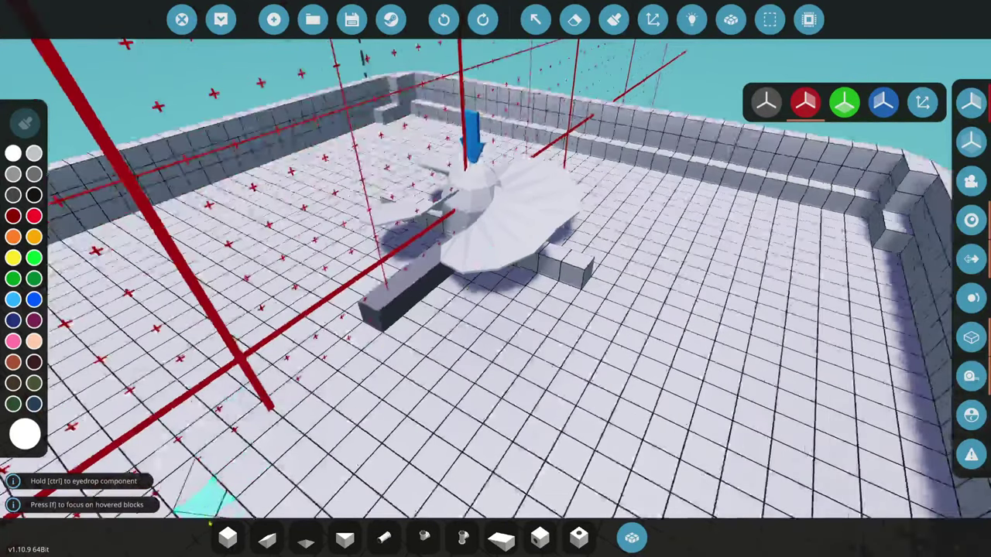
{"action": "left_click", "coordinate": [228, 537]}
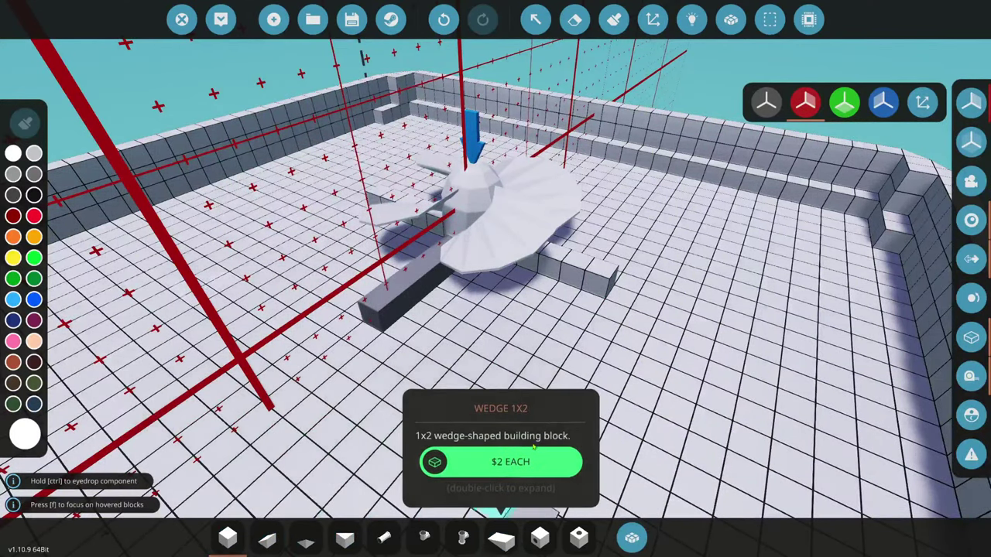
{"action": "left_click", "coordinate": [502, 537]}
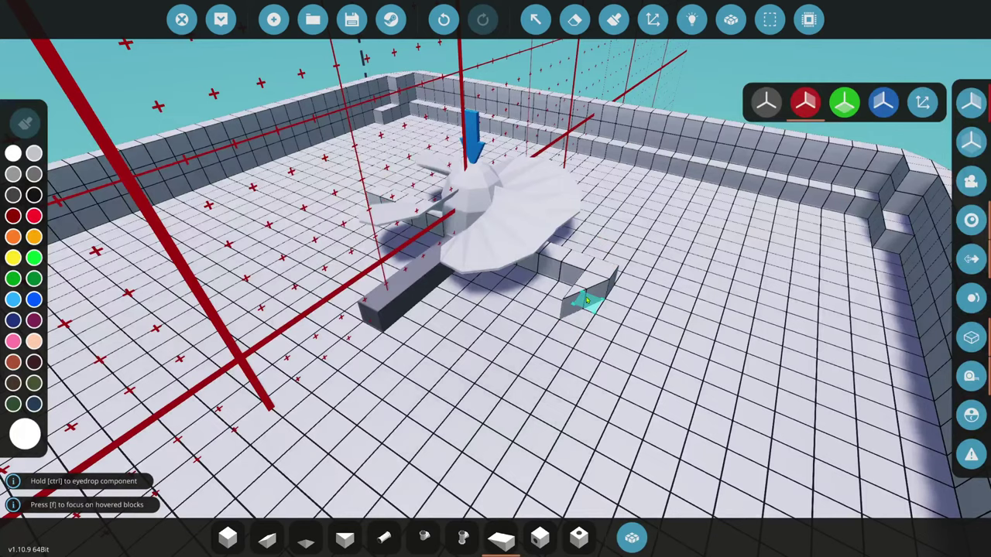
{"action": "key", "text": "f"}
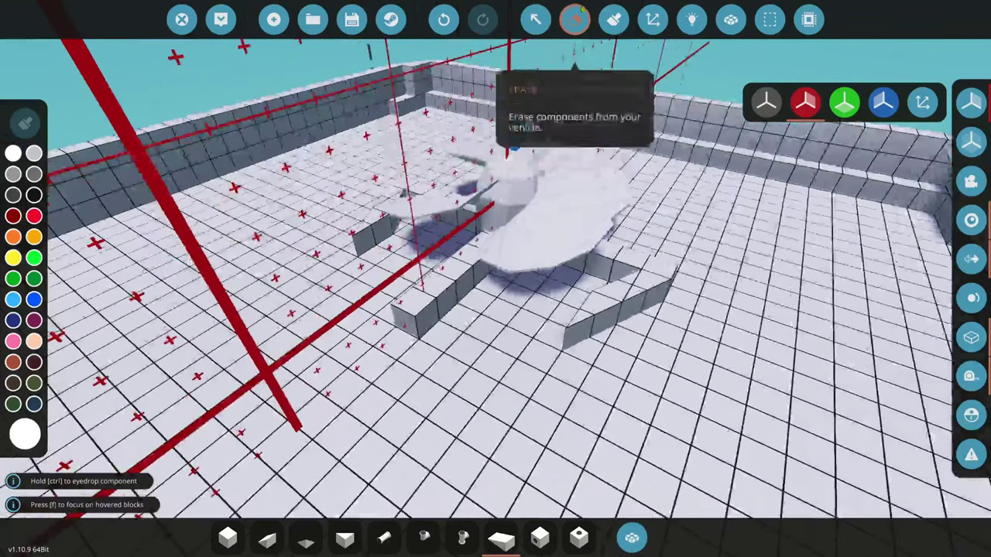
{"action": "left_click", "coordinate": [267, 537]}
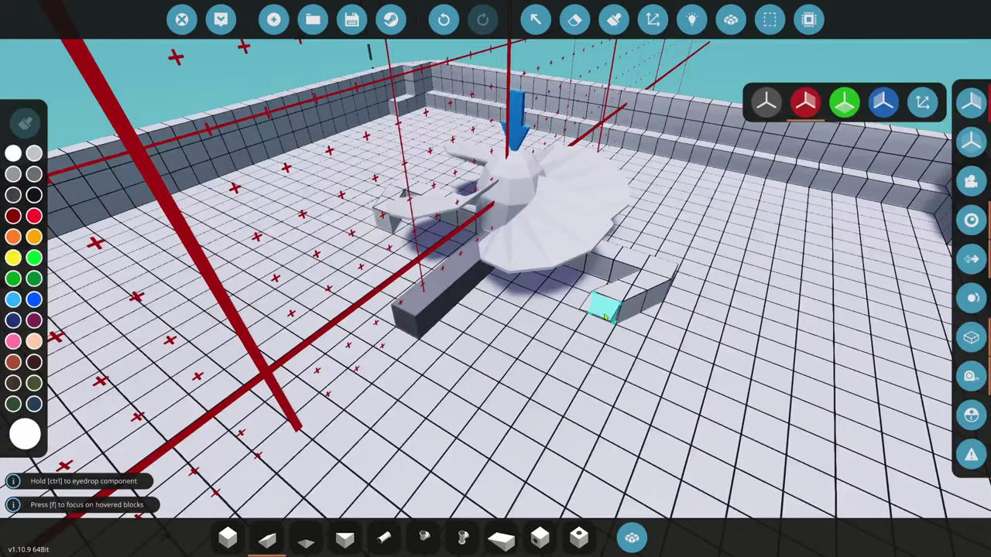
{"action": "key", "text": "f"}
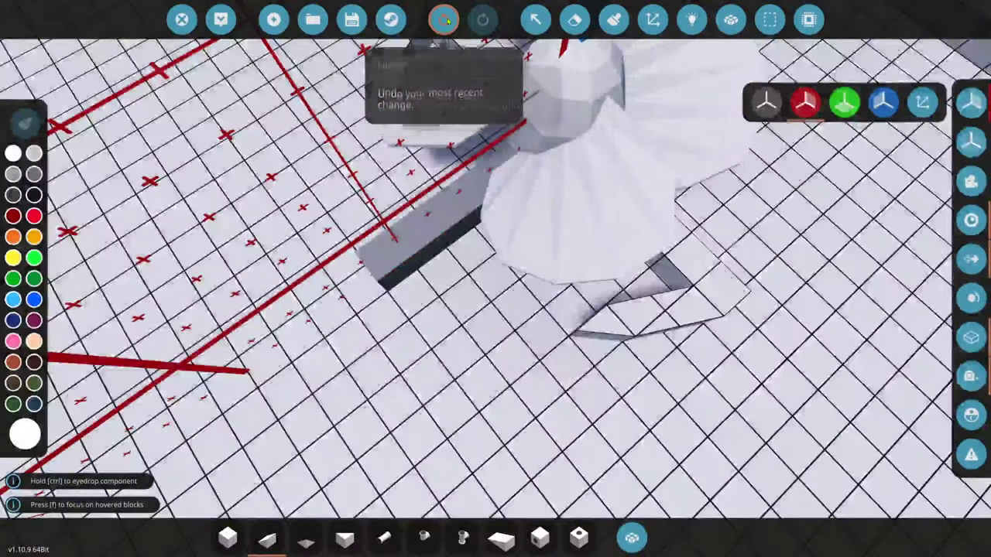
{"action": "left_click", "coordinate": [443, 19]}
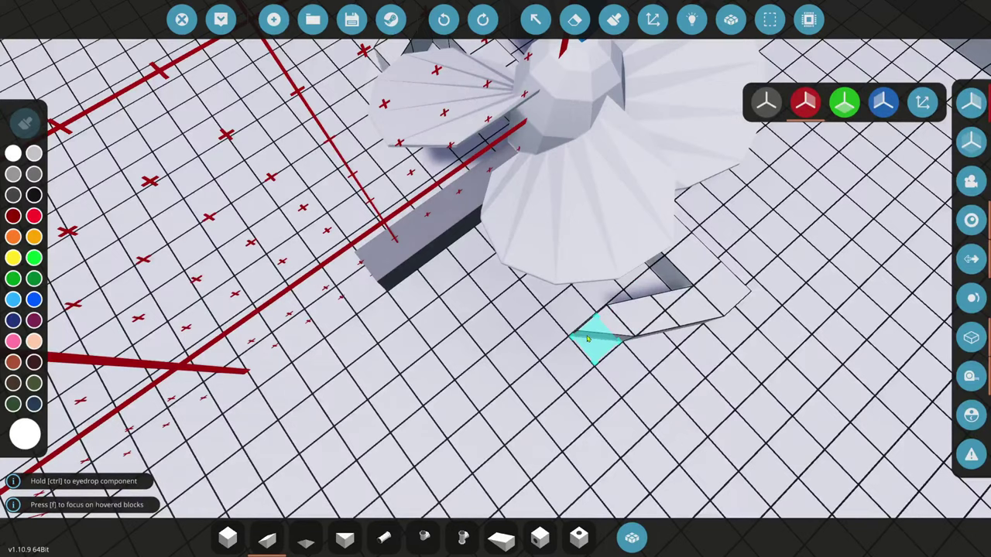
- Erase the 1x2 wedges at the side arm's end and lengthen the arm with a basic block
{"action": "left_click", "coordinate": [574, 19]}
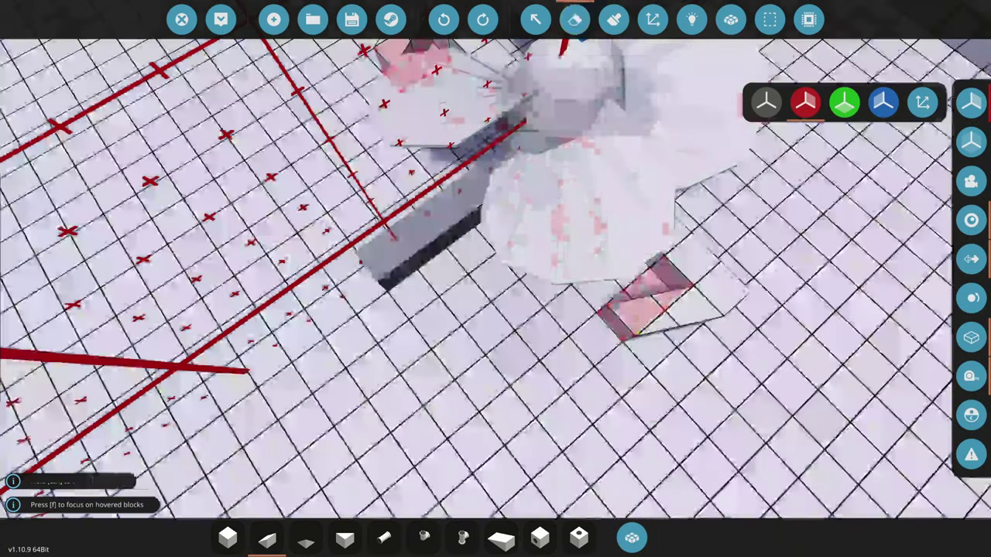
{"action": "left_click", "coordinate": [660, 312]}
{"action": "left_click", "coordinate": [267, 538]}
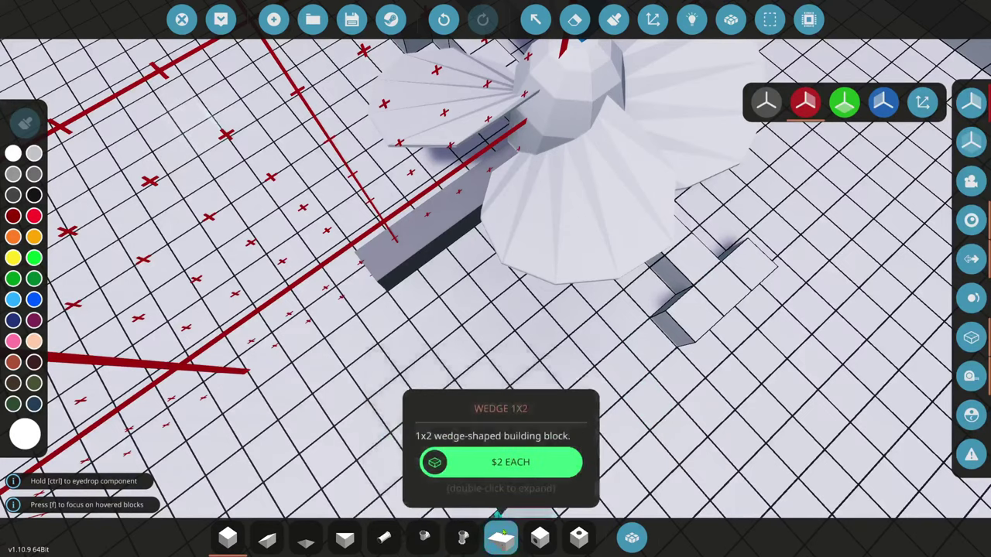
- Run 1x2 wedges and a wedge from the lengthened side arm to start the curve around the propeller
{"action": "left_click", "coordinate": [501, 537]}
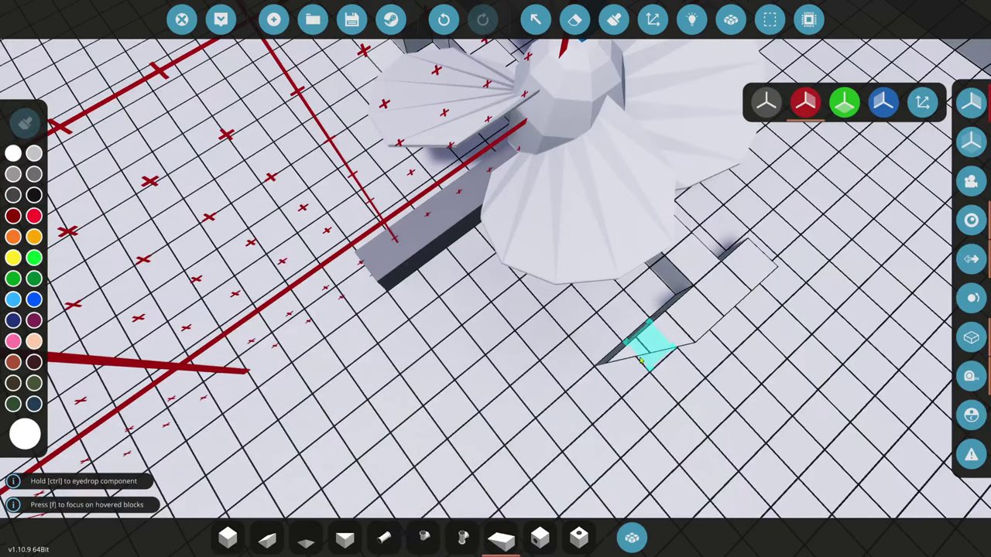
{"action": "left_click", "coordinate": [574, 20]}
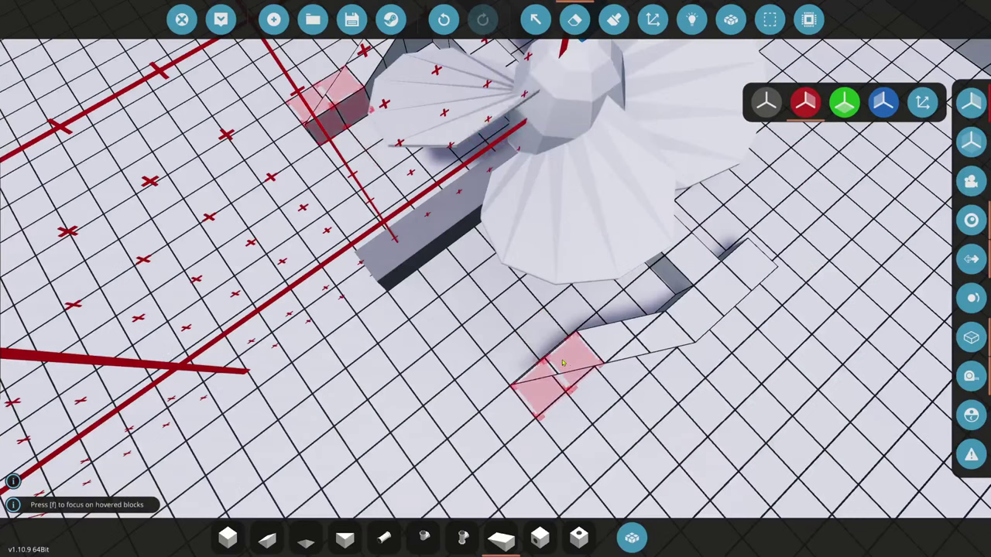
{"action": "scroll", "coordinate": [563, 364], "scroll_direction": "up", "scroll_amount": 5}
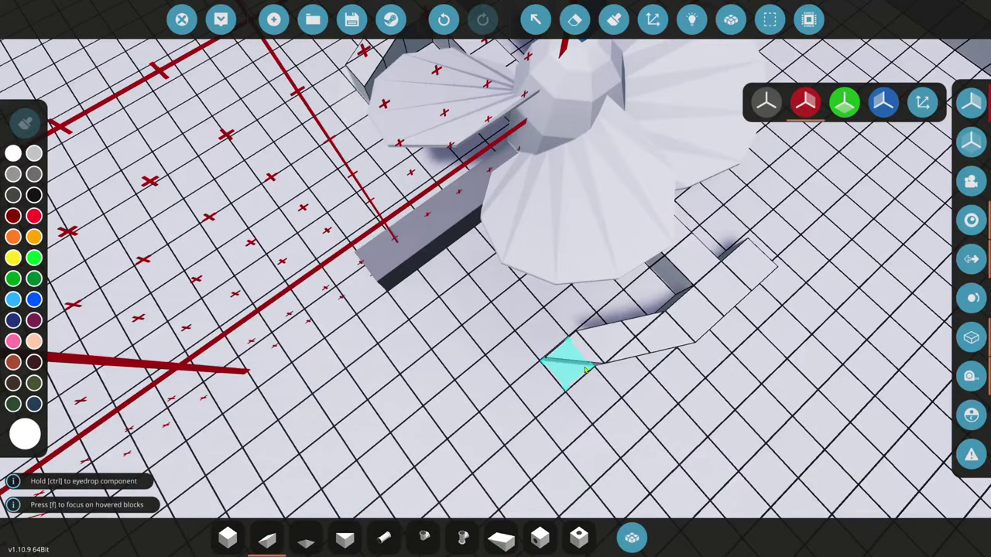
{"action": "key", "text": "w"}
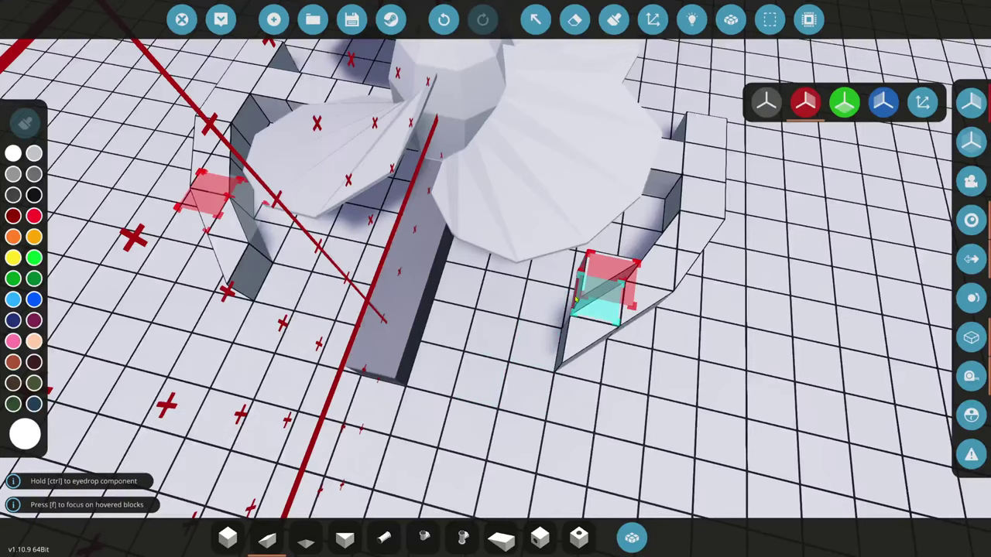
- Continue the curve with 1x2 wedges and close it against the central arm with basic blocks
{"action": "scroll", "coordinate": [575, 300], "scroll_direction": "down", "scroll_amount": 6}
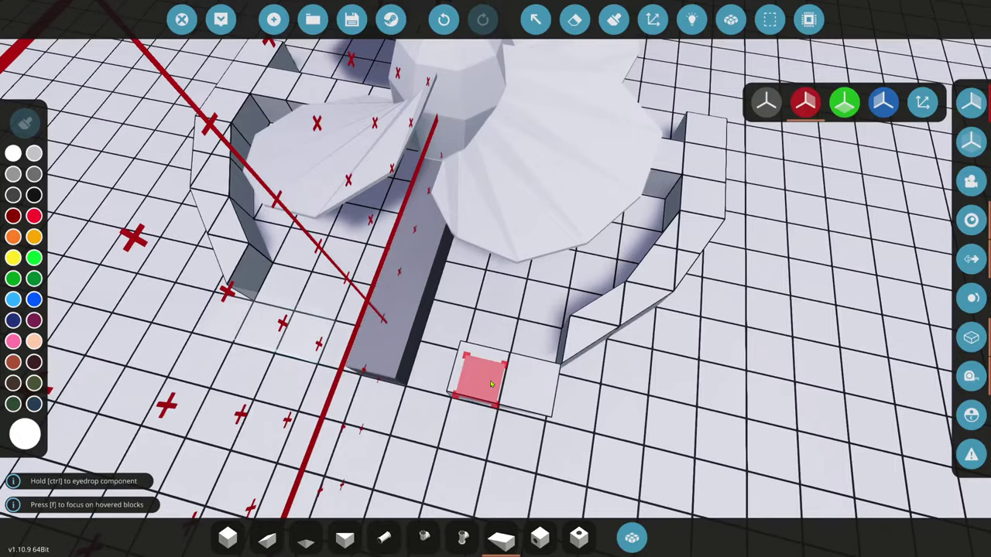
{"action": "scroll", "coordinate": [490, 384], "scroll_direction": "down", "scroll_amount": 10}
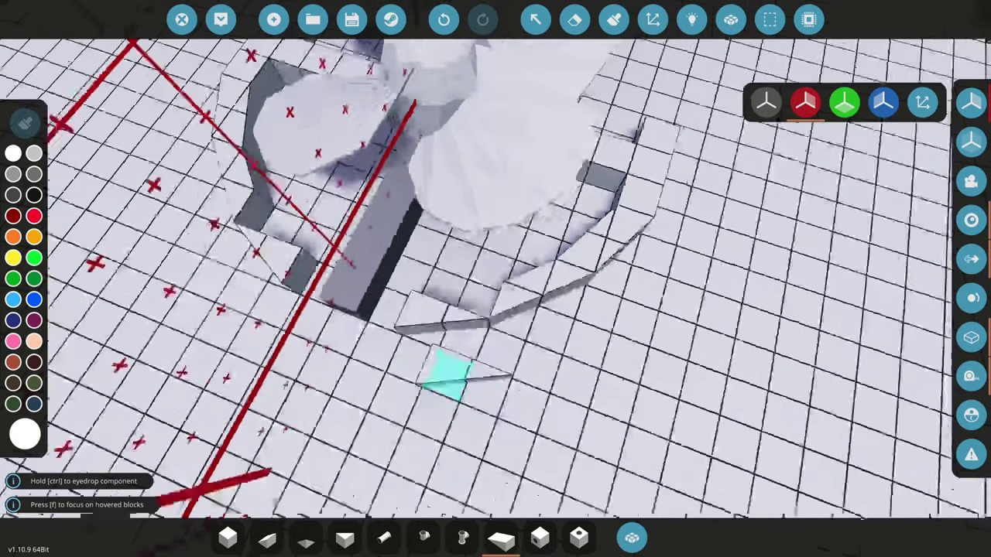
{"action": "scroll", "coordinate": [557, 159], "scroll_direction": "up", "scroll_amount": 10}
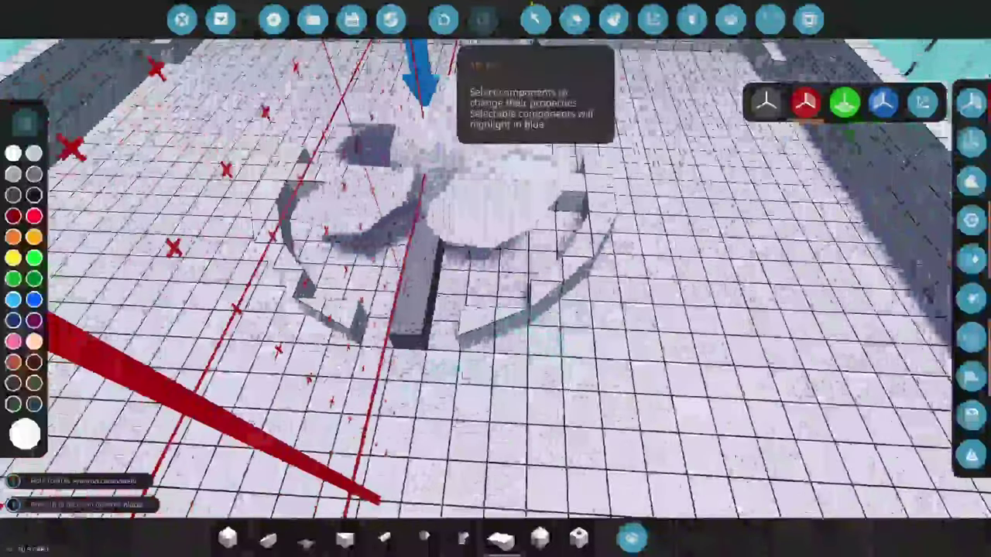
{"action": "key", "text": "ctrl+y"}
{"action": "key", "text": "ctrl+y"}
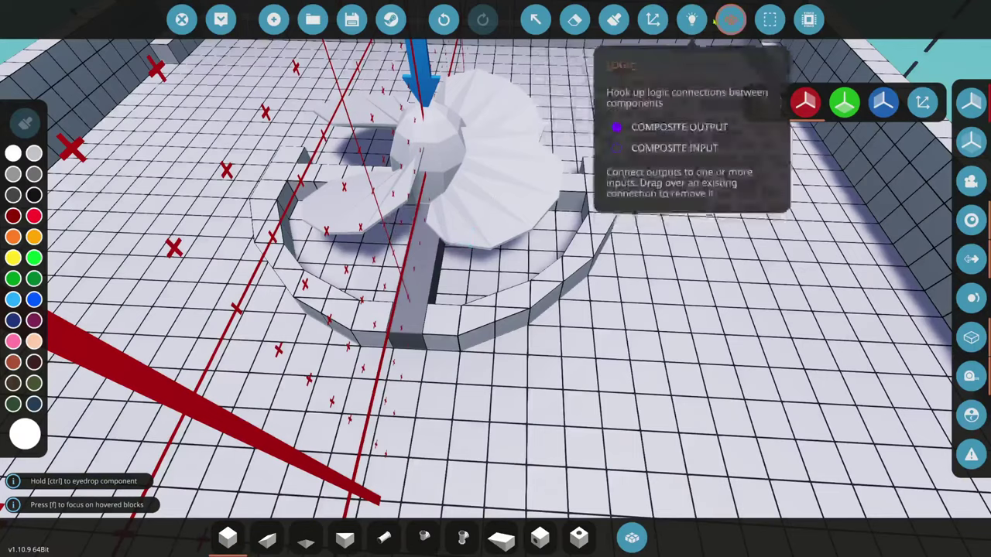
- Merge the central arm and the curved wall around the propeller with the hull
{"action": "left_click", "coordinate": [731, 20]}
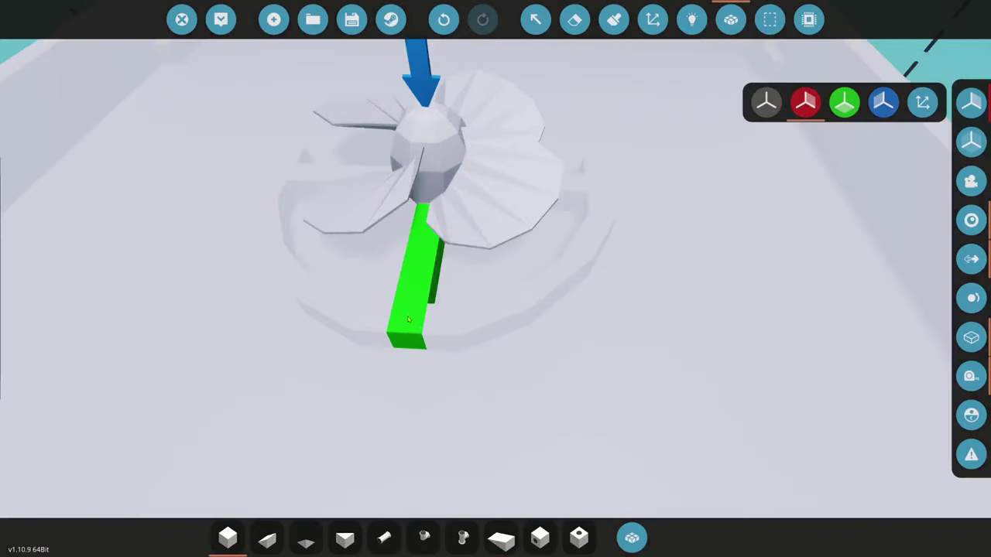
{"action": "left_click_drag", "start_coordinate": [453, 298], "coordinate": [364, 275]}
{"action": "left_click_drag", "start_coordinate": [480, 321], "coordinate": [233, 394]}
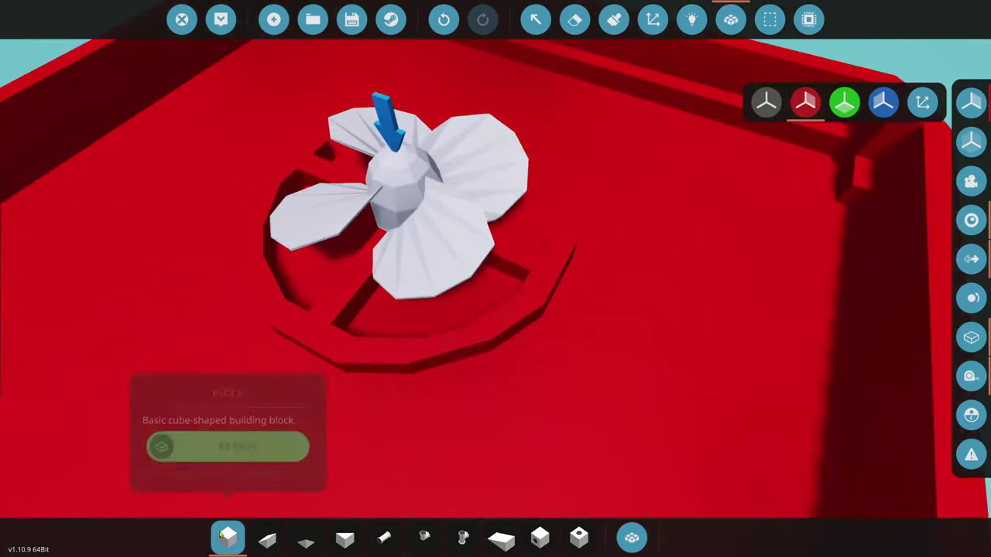
- Clear the existing box selection and select the curved wall together with its central arm
{"action": "left_click", "coordinate": [228, 538]}
{"action": "left_click", "coordinate": [770, 19]}
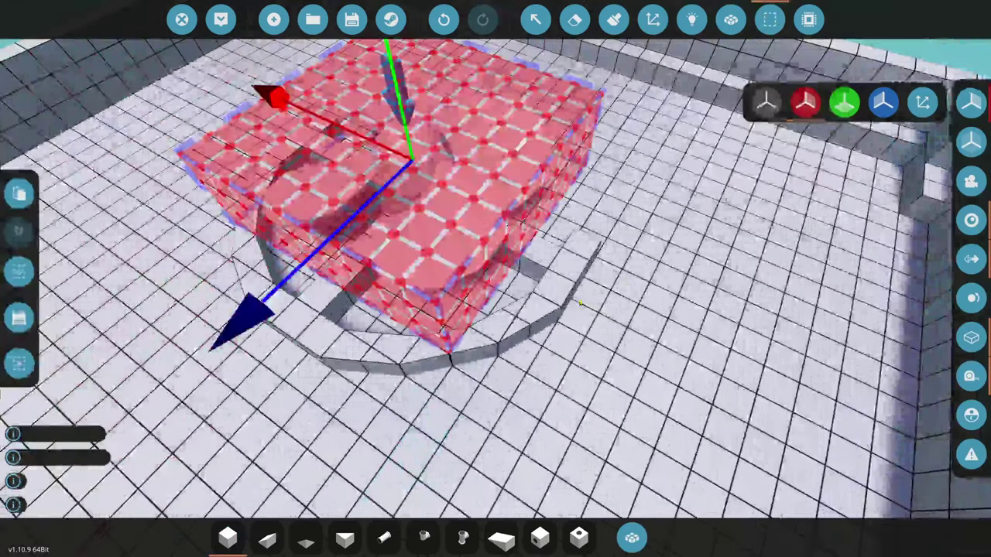
{"action": "left_click", "coordinate": [18, 360]}
{"action": "left_click", "coordinate": [536, 326]}
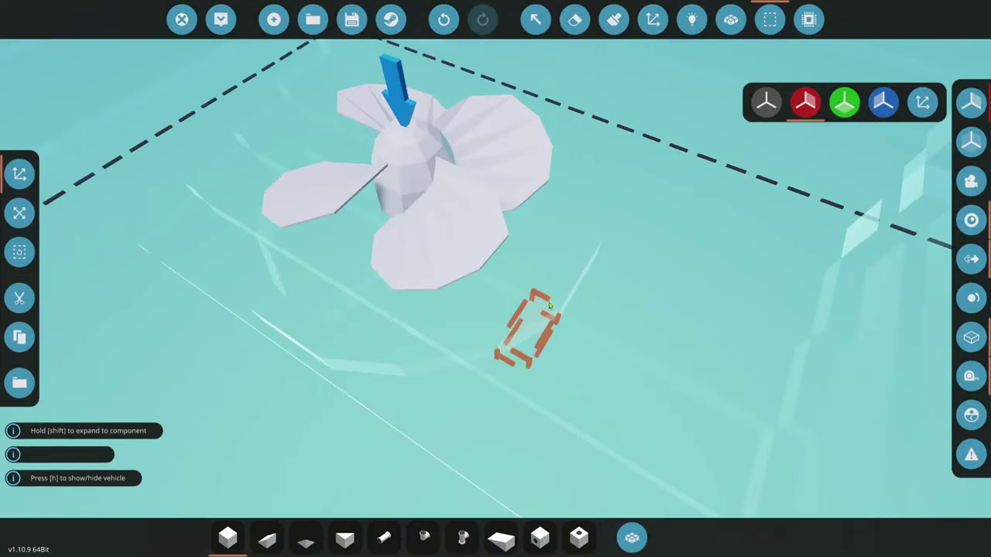
{"action": "key", "text": "w"}
{"action": "key", "text": "a"}
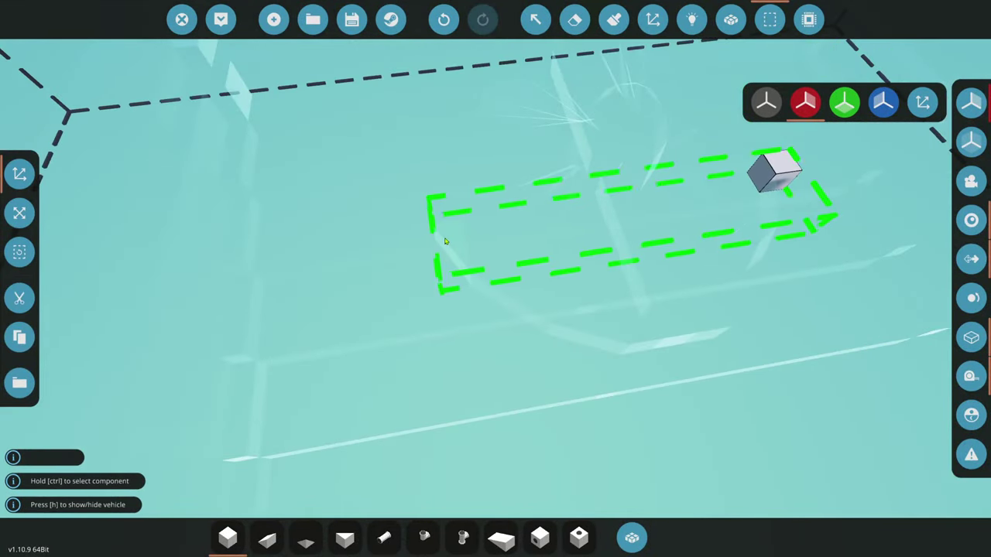
{"action": "left_click", "coordinate": [655, 331]}
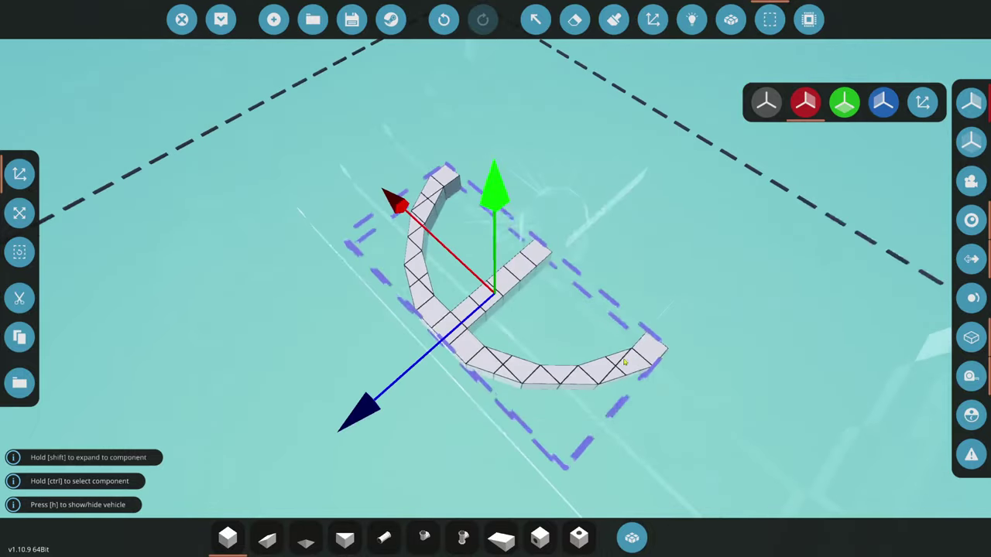
- Copy the selected wall, erase the central arm from the copy and position the remaining curve above the propeller
{"action": "left_click", "coordinate": [20, 337]}
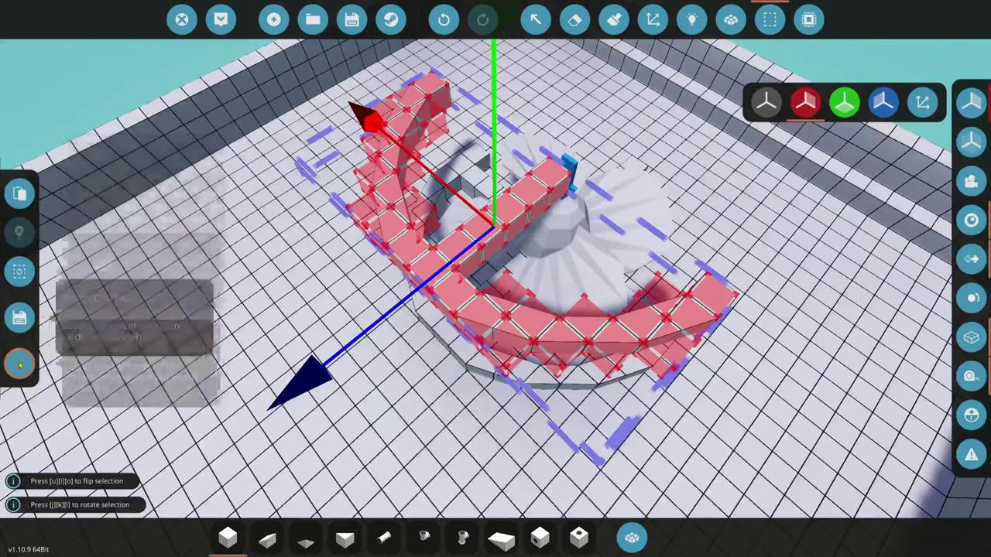
{"action": "left_click", "coordinate": [573, 19]}
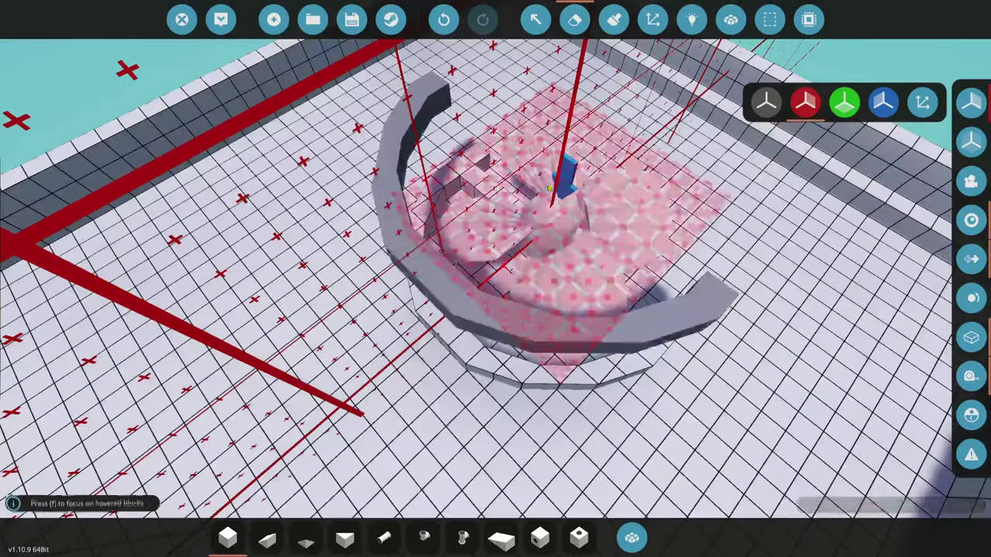
{"action": "left_click", "coordinate": [770, 15]}
{"action": "left_click", "coordinate": [21, 335]}
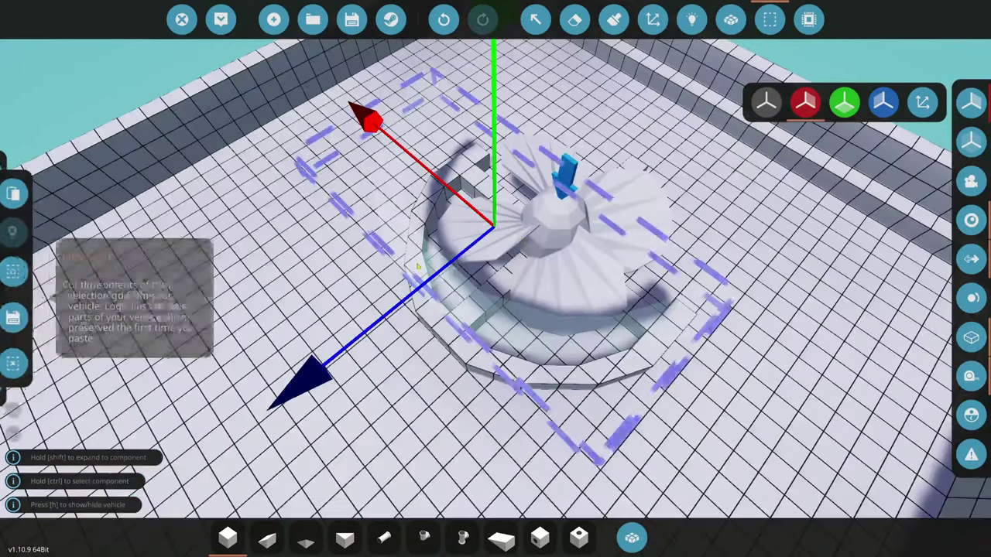
{"action": "left_click_drag", "start_coordinate": [477, 250], "coordinate": [414, 197]}
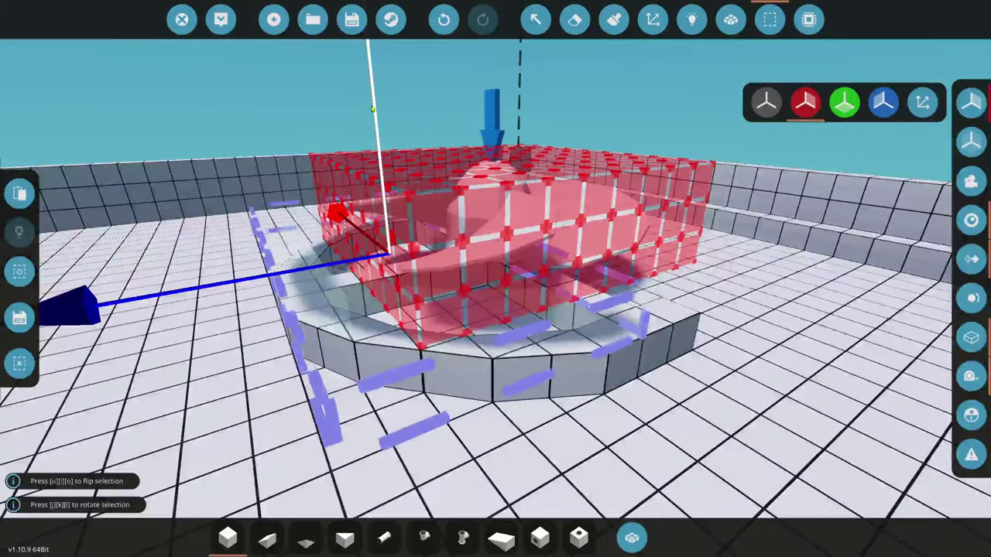
{"action": "left_click_drag", "start_coordinate": [402, 145], "coordinate": [287, 300]}
{"action": "key", "text": "j"}
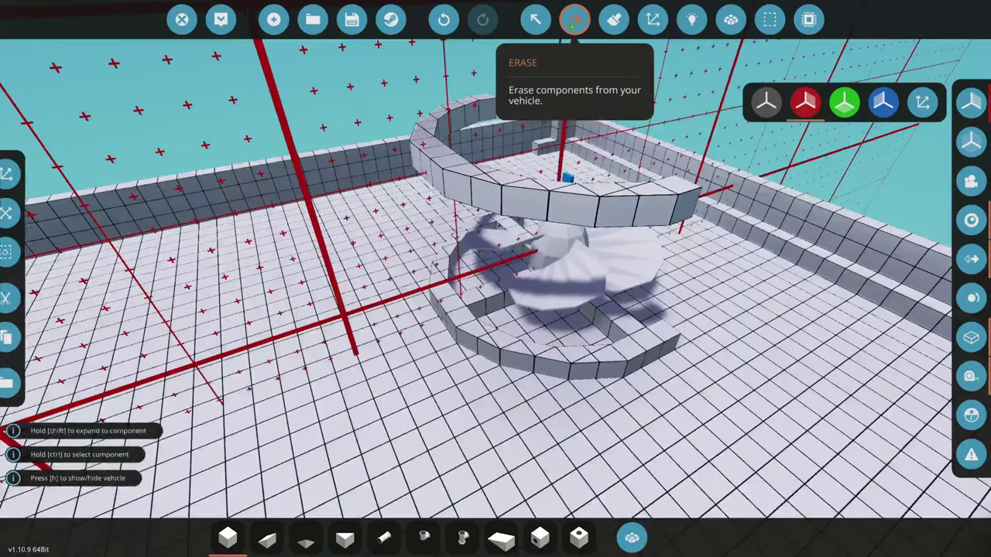
- Cut the raised curve, lower it onto the base ring and paste it repeatedly to stack further wall layers
{"action": "left_click", "coordinate": [574, 20]}
{"action": "left_click", "coordinate": [770, 20]}
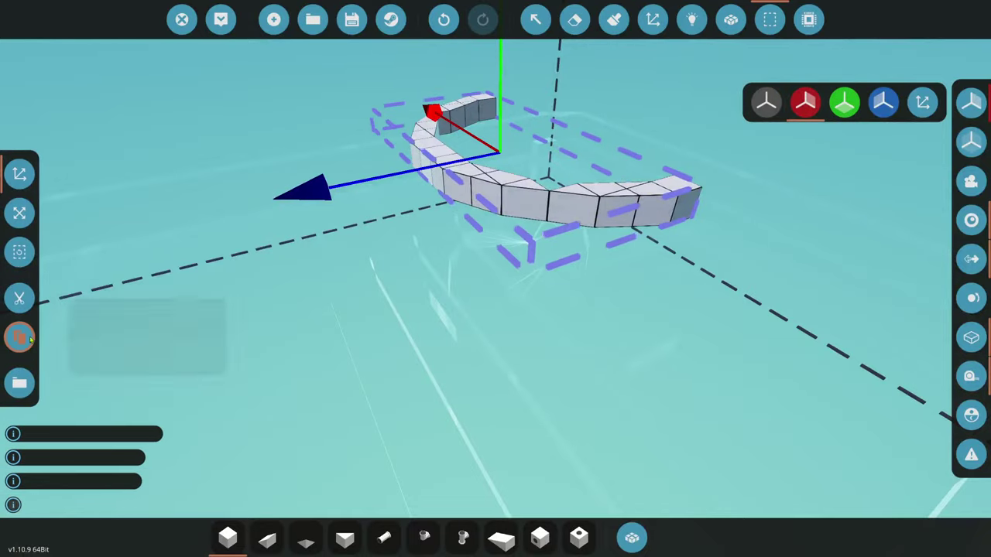
{"action": "left_click", "coordinate": [18, 297]}
{"action": "left_click_drag", "start_coordinate": [506, 90], "coordinate": [510, 229]}
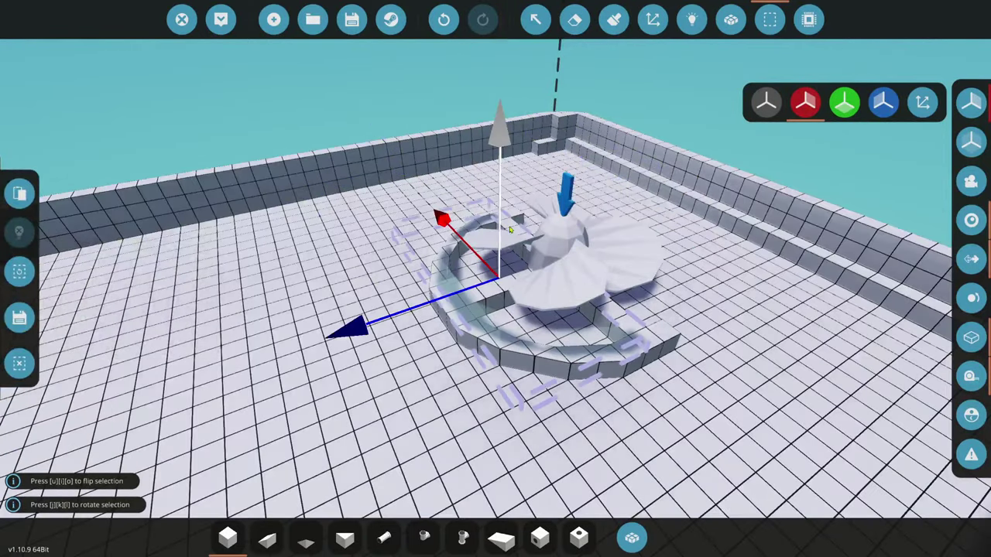
{"action": "left_click", "coordinate": [21, 193]}
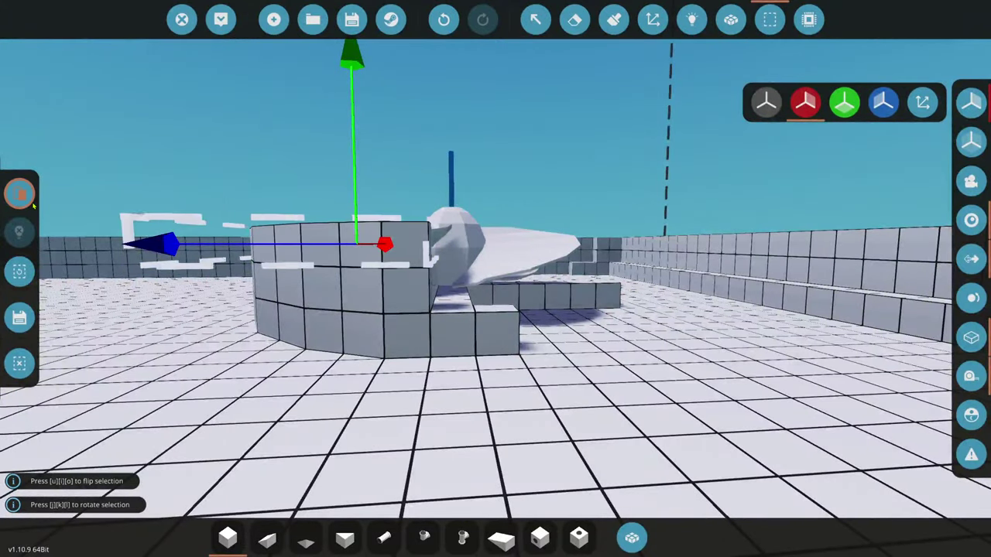
{"action": "left_click", "coordinate": [21, 194]}
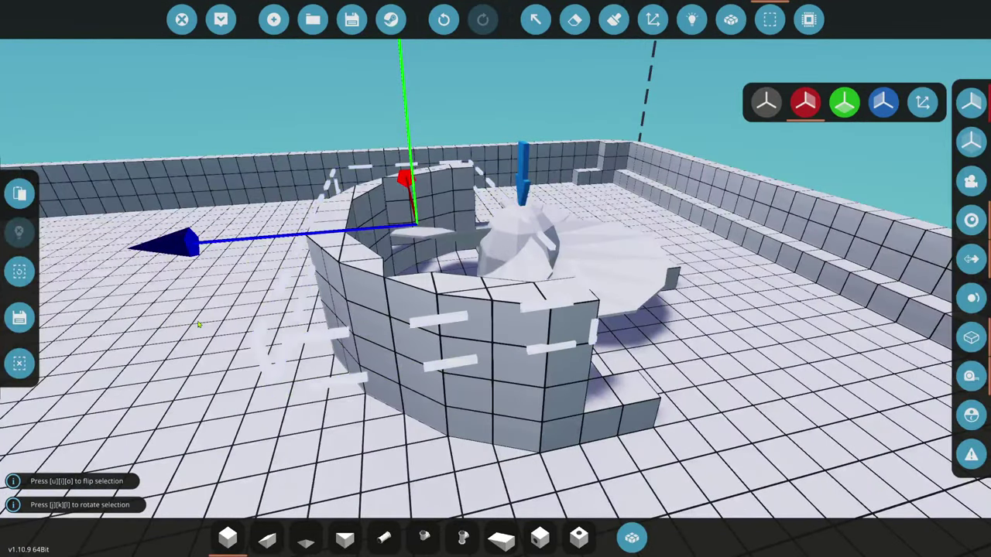
- Search the component inventory for "py" and place pyramid pieces on top of the stacked wall near its raised ends
{"action": "left_click", "coordinate": [254, 545]}
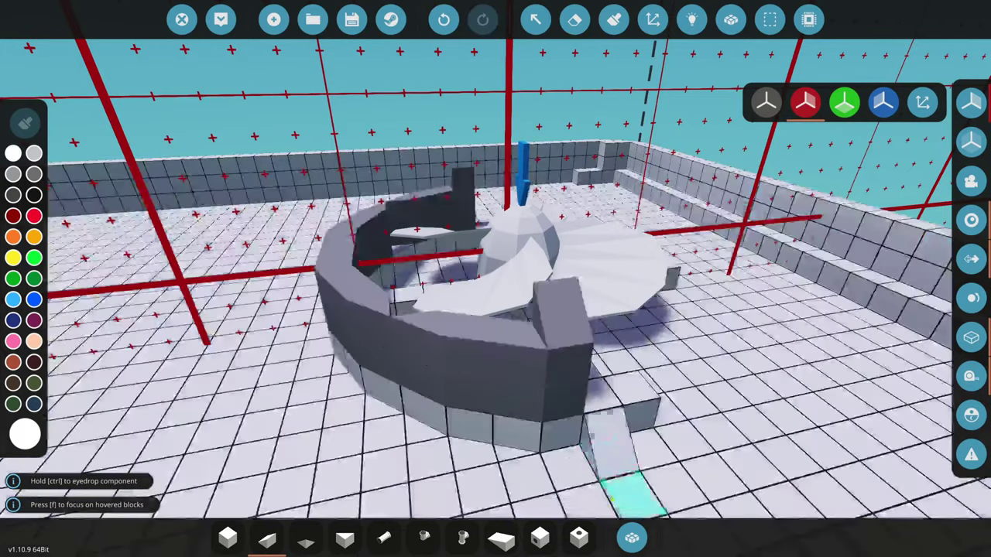
{"action": "left_click", "coordinate": [632, 539]}
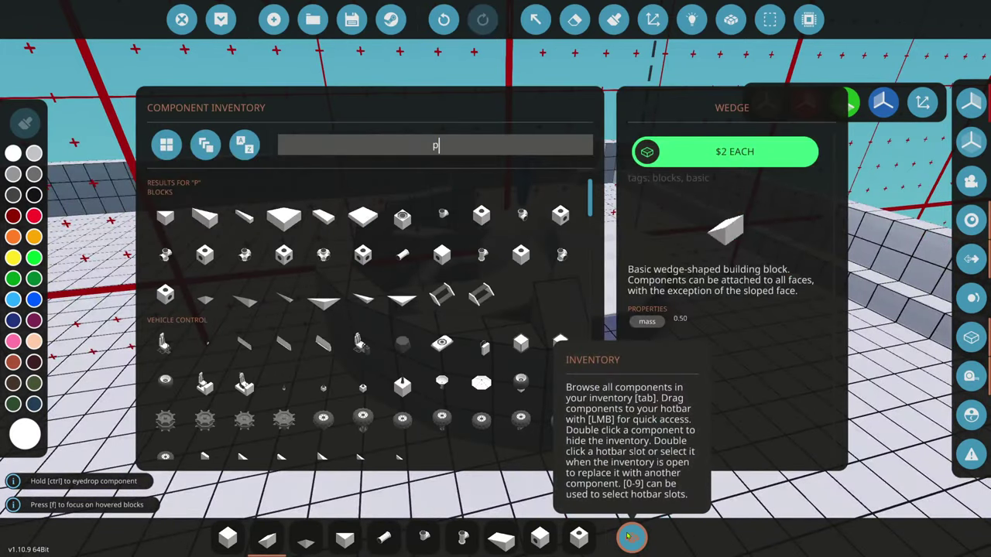
{"action": "type", "text": "py"}
{"action": "double_click", "coordinate": [435, 223]}
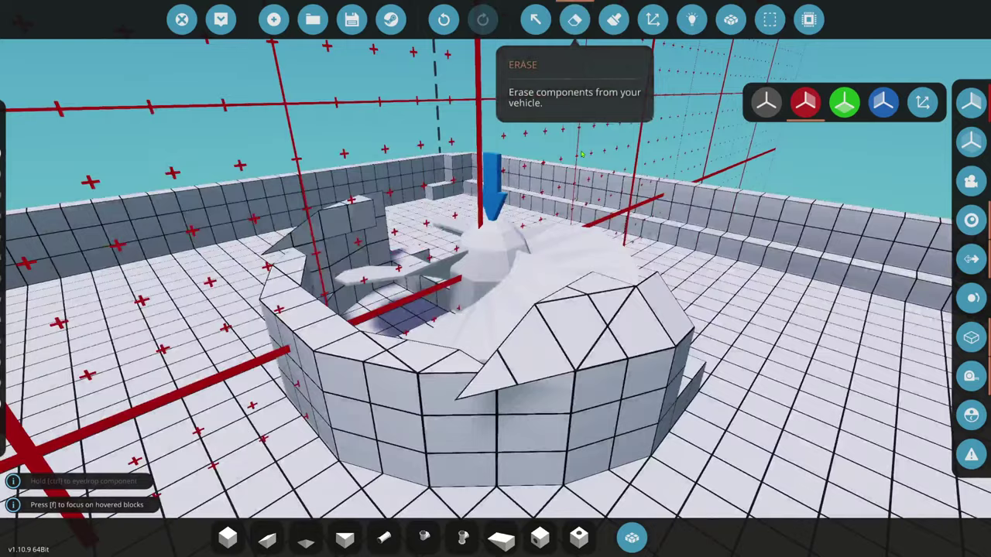
- Erase the outermost sloped piece on the wall's top and fill along the curve with pyramid pieces instead
{"action": "left_click", "coordinate": [574, 19]}
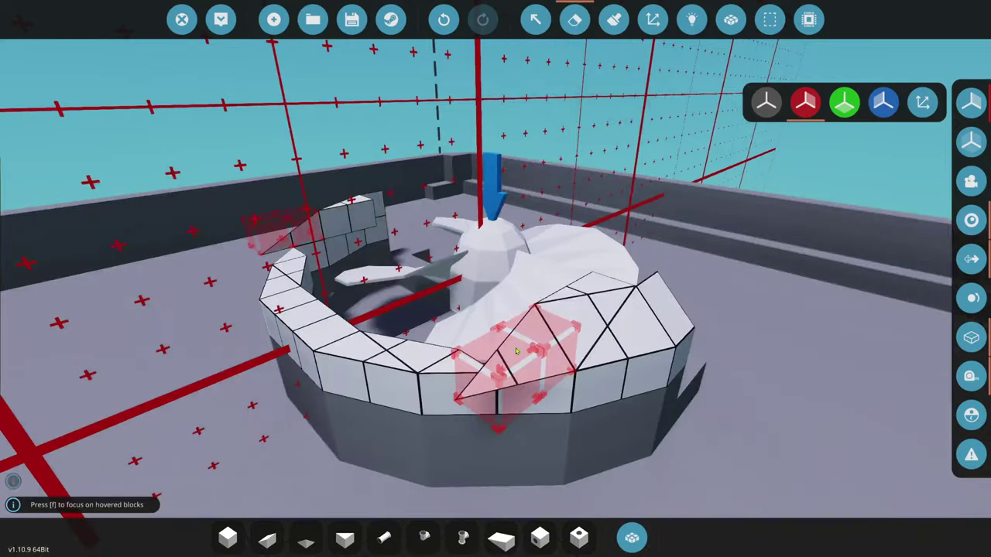
{"action": "left_click", "coordinate": [517, 351]}
{"action": "left_click", "coordinate": [306, 539]}
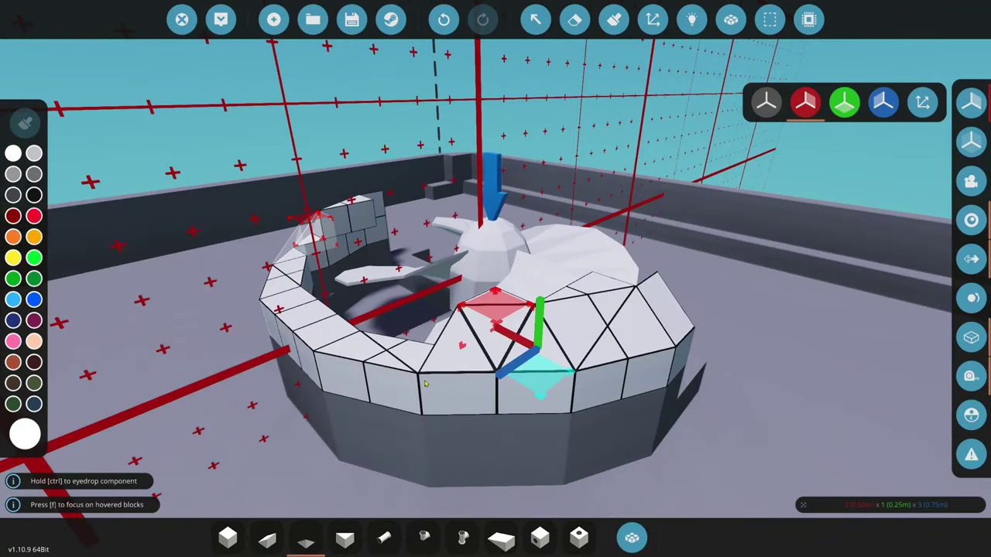
{"action": "key", "text": "w"}
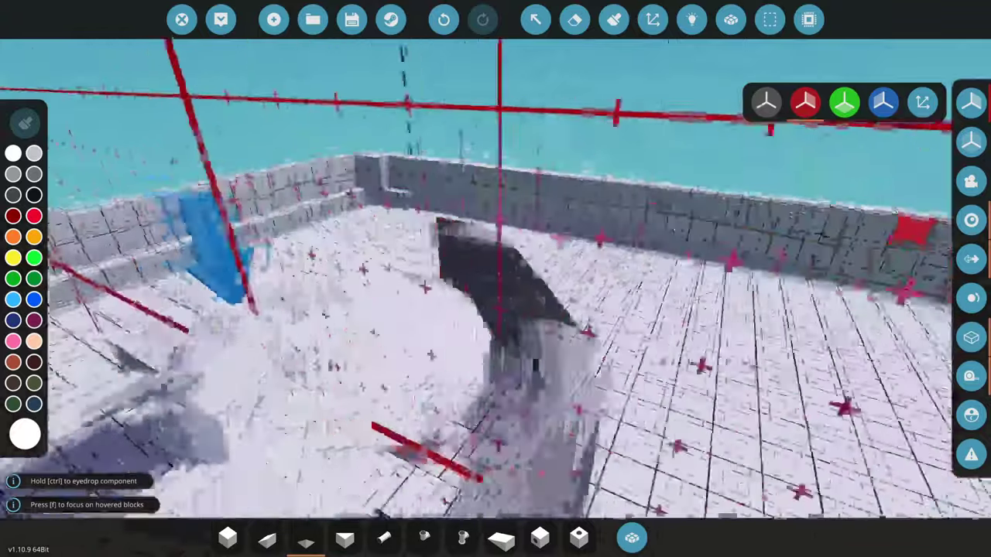
{"action": "key", "text": "s"}
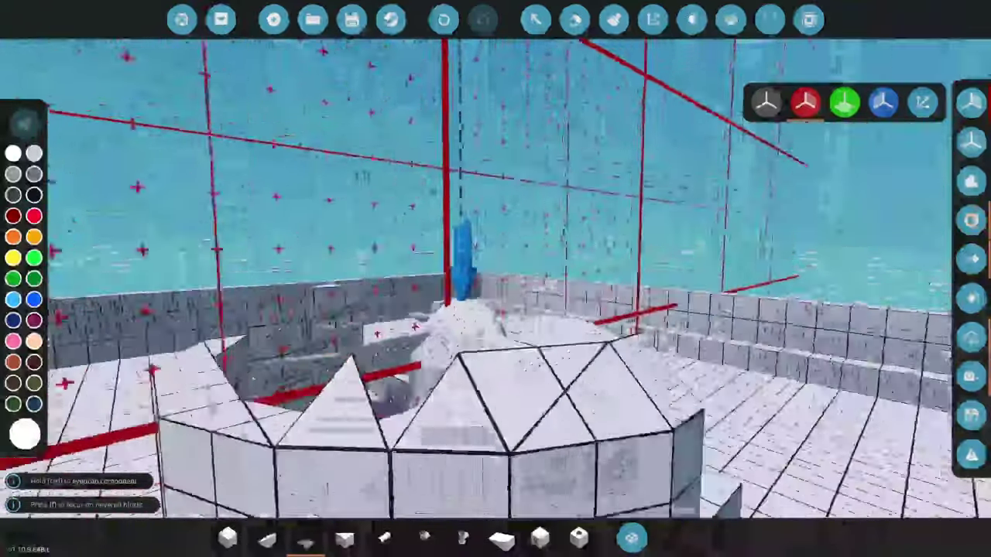
- Undo the pyramid capping on the wall's top, then paste one more copied layer onto it and clear the selection content
{"action": "key", "text": "s"}
{"action": "left_click", "coordinate": [444, 20]}
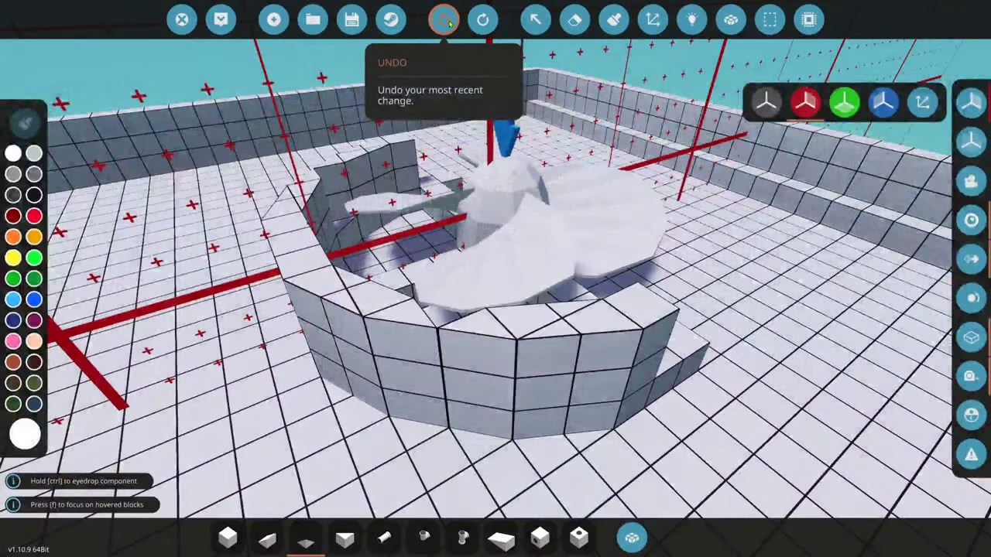
{"action": "left_click", "coordinate": [769, 20]}
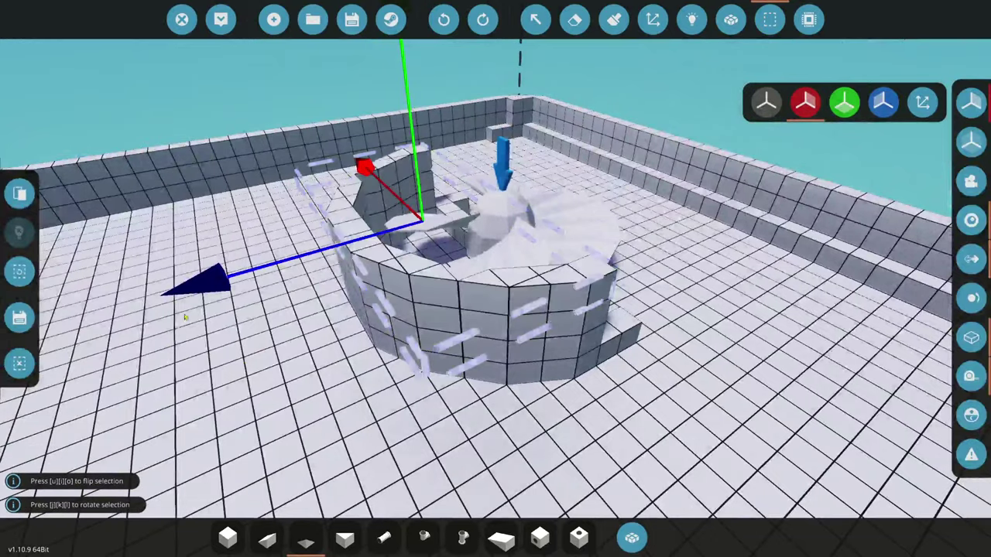
{"action": "left_click", "coordinate": [20, 194]}
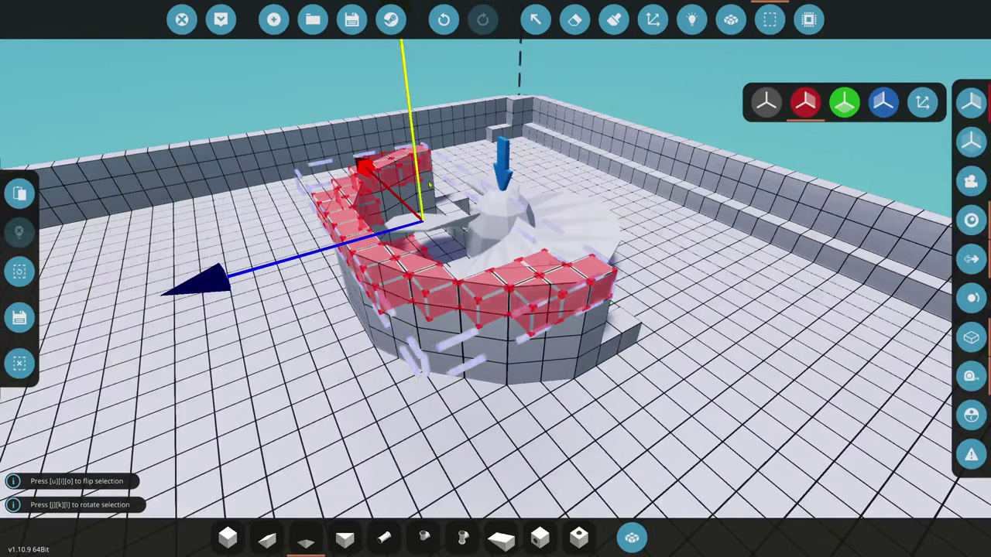
{"action": "left_click_drag", "start_coordinate": [420, 162], "coordinate": [454, 224]}
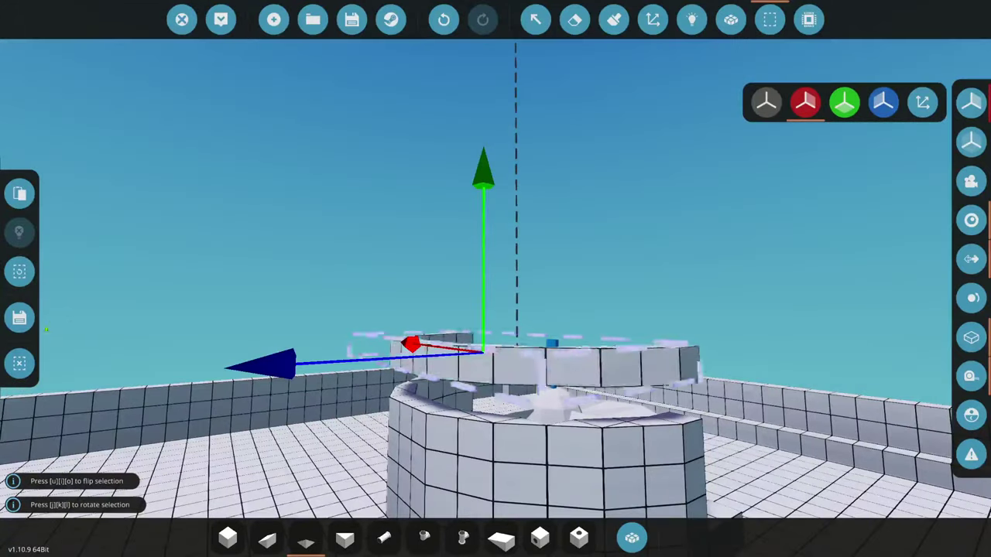
{"action": "left_click", "coordinate": [19, 363]}
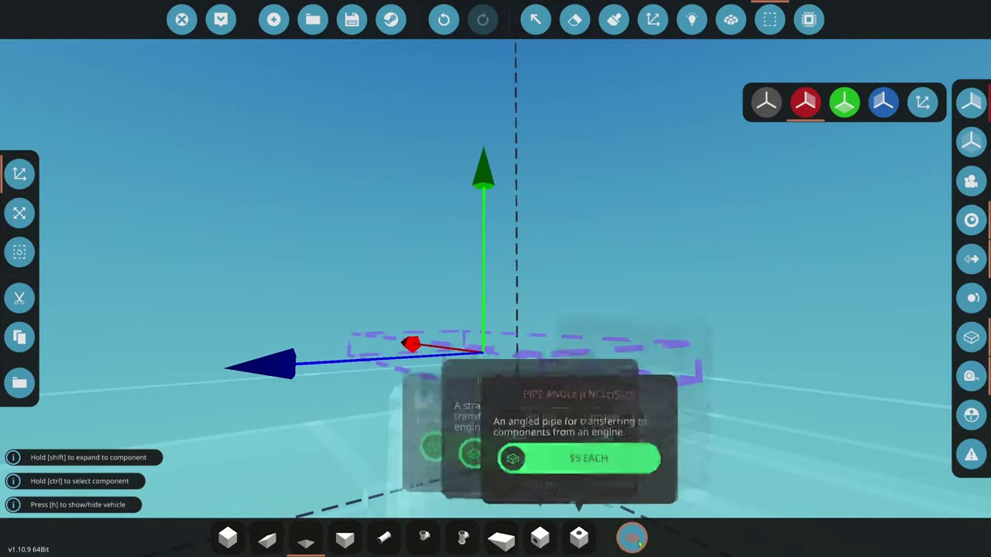
- Search the component inventory for "py" and place elongated pyramid pieces on the new top layer near the wall's ends
{"action": "left_click", "coordinate": [631, 537]}
{"action": "type", "text": "py"}
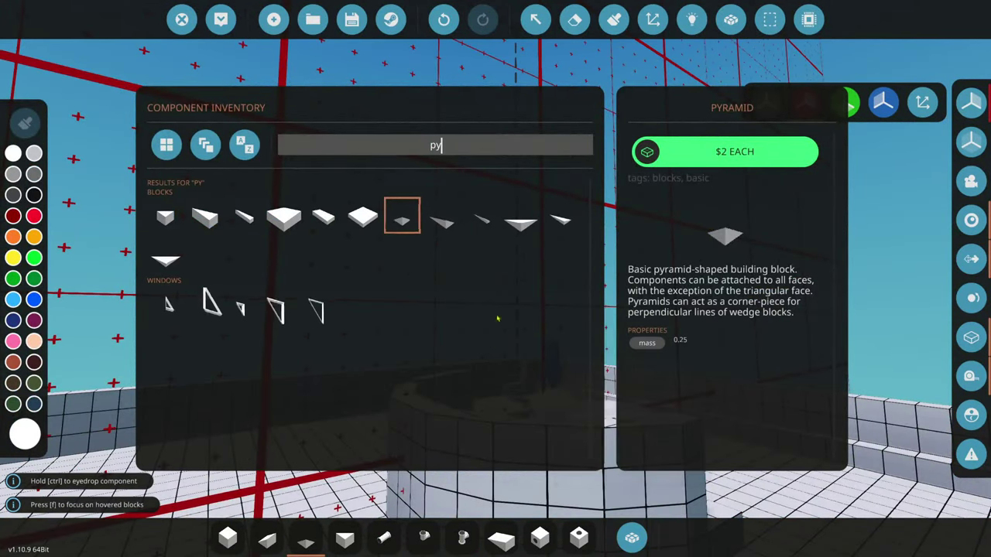
{"action": "left_click", "coordinate": [442, 217]}
{"action": "left_click", "coordinate": [441, 217]}
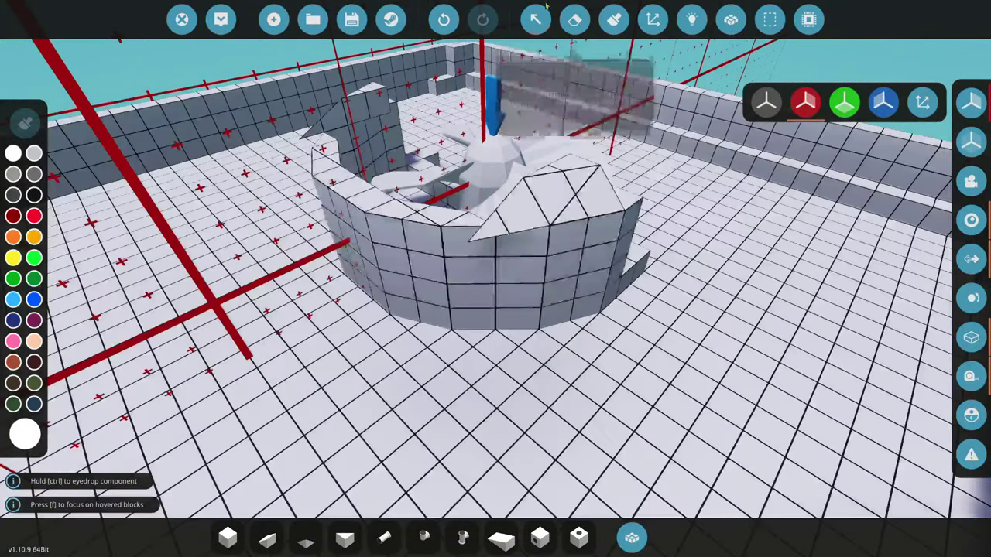
- Erase the overhanging piece on the wall's top and continue the slope along the curve with pyramid pieces
{"action": "left_click", "coordinate": [574, 19]}
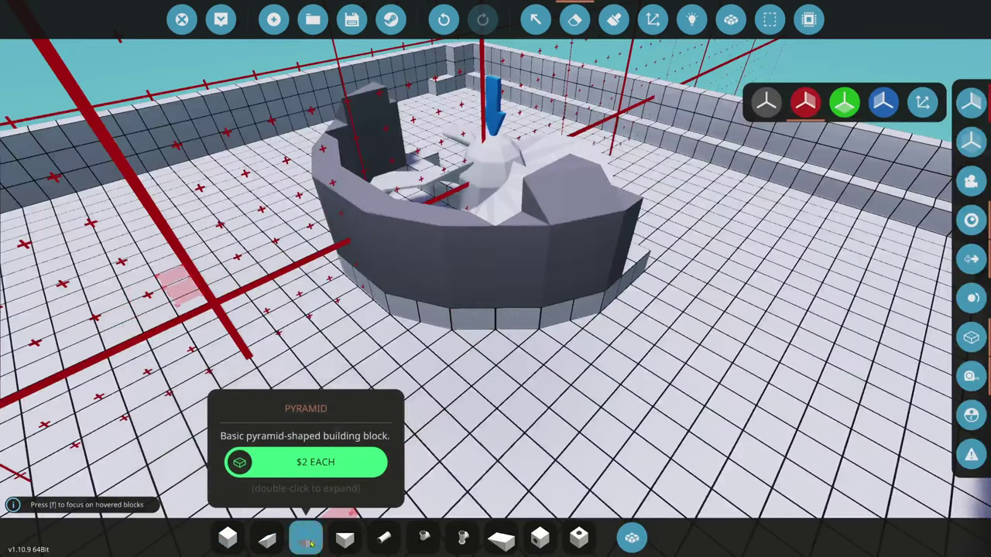
{"action": "key", "text": "p"}
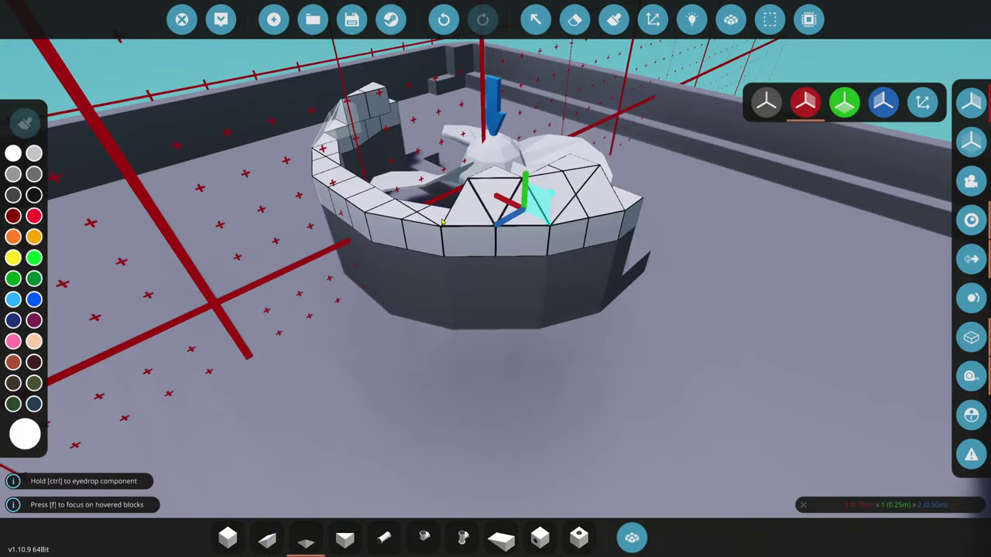
{"action": "key", "text": "a"}
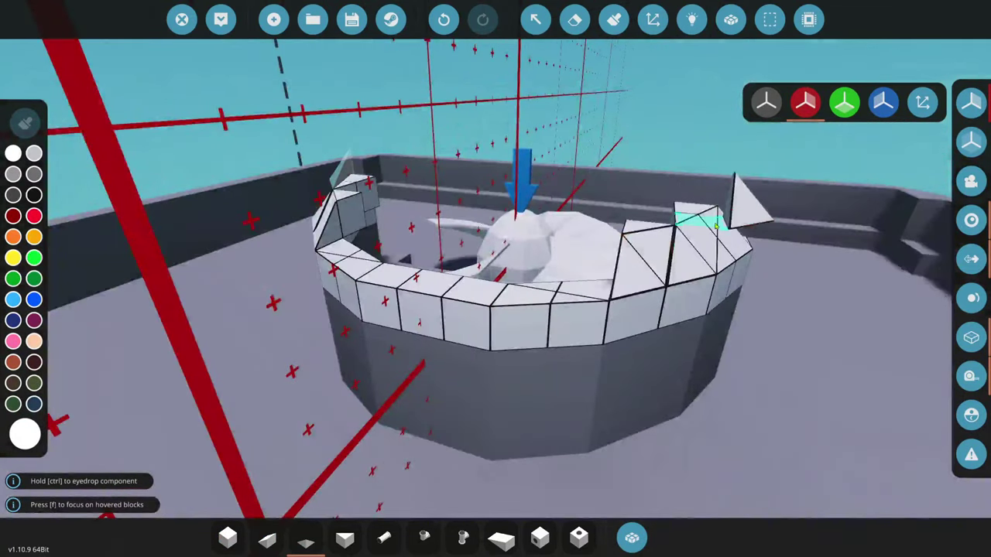
{"action": "left_click", "coordinate": [726, 233]}
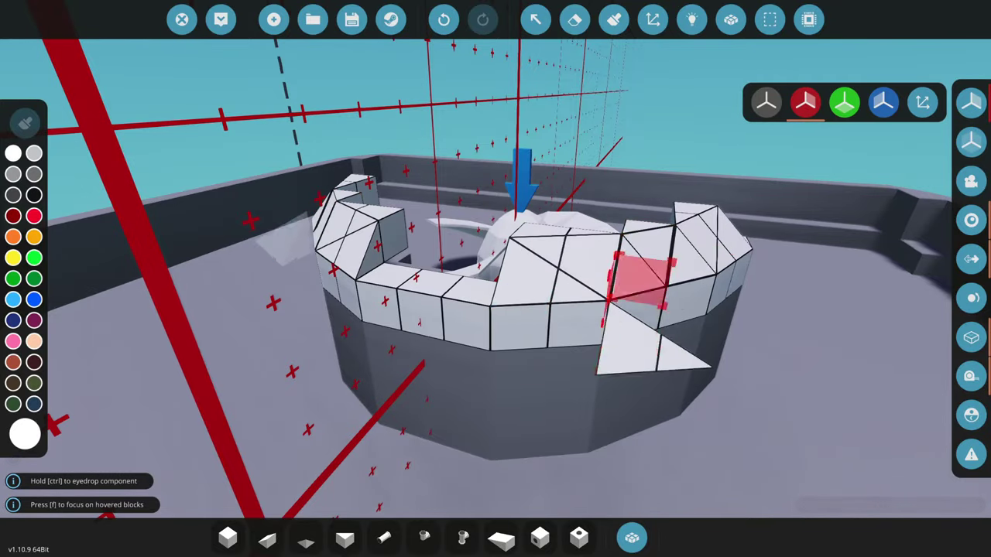
- Fill the gaps behind the pyramids along the wall's inner curve with matching sloped corner pieces
{"action": "key", "text": "w"}
{"action": "key", "text": "s"}
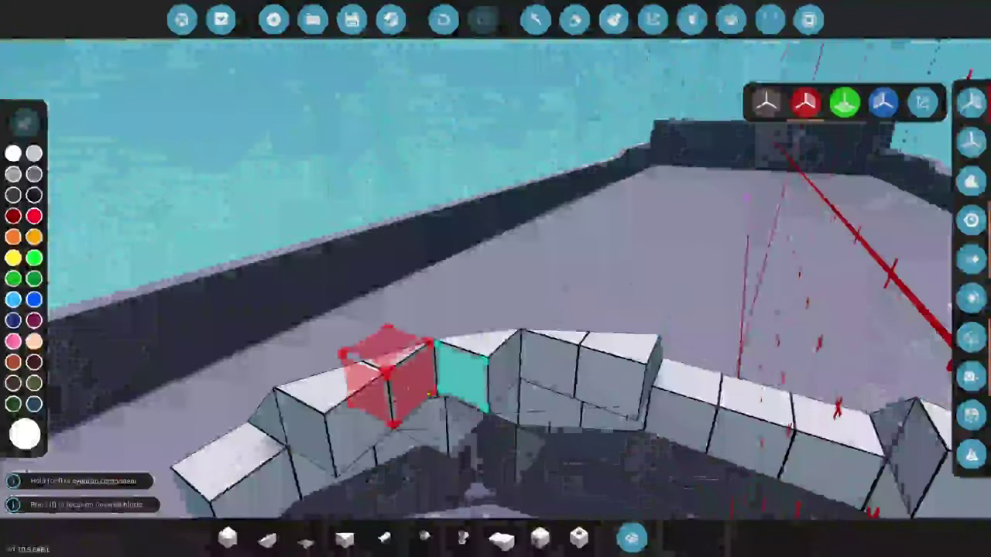
{"action": "left_click", "coordinate": [377, 404]}
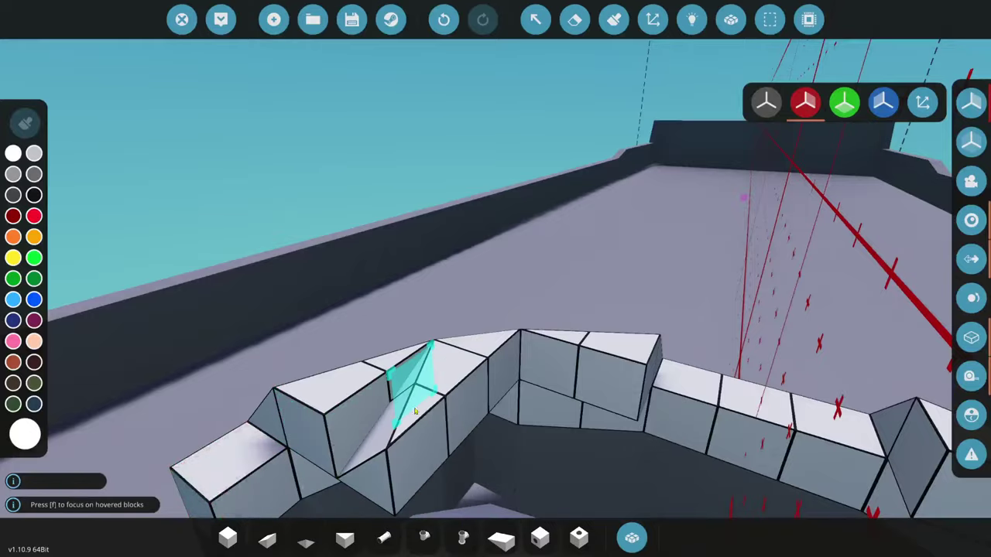
{"action": "left_click", "coordinate": [430, 403]}
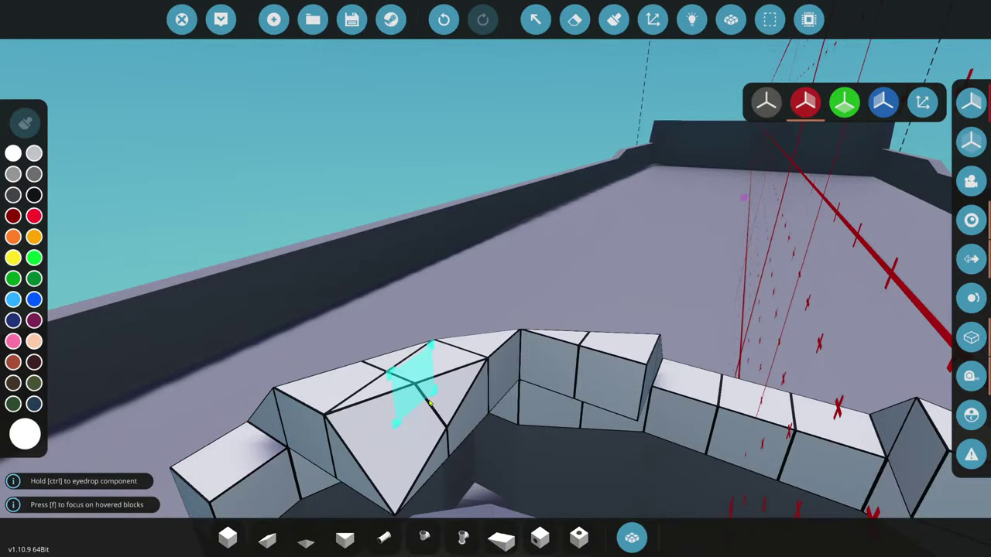
{"action": "key", "text": "s"}
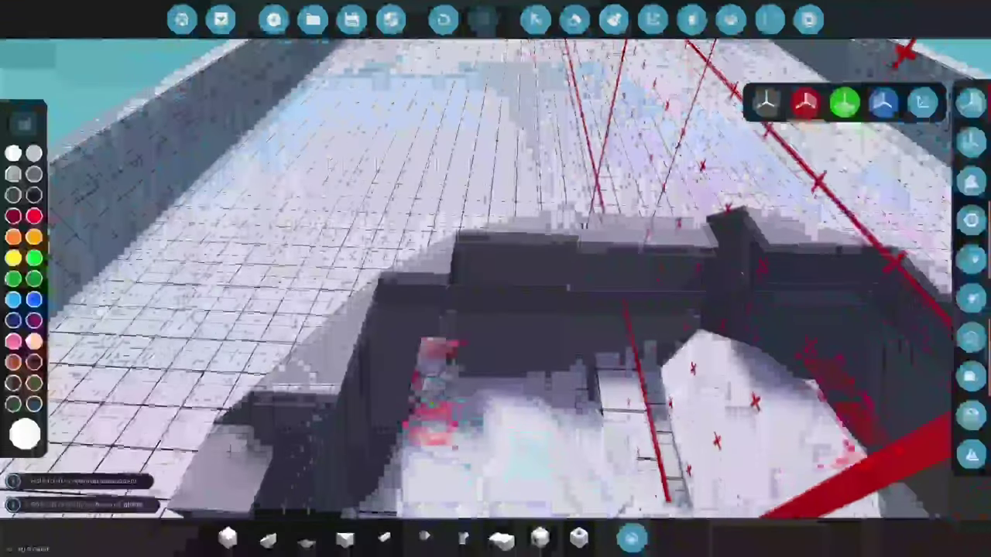
{"action": "key", "text": "4"}
{"action": "key", "text": "8"}
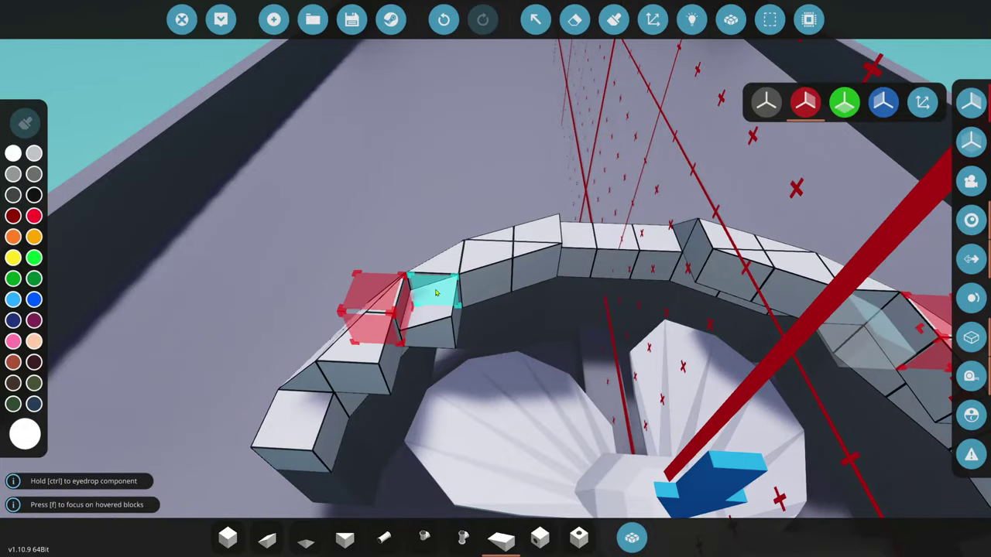
{"action": "left_click", "coordinate": [436, 293]}
{"action": "scroll", "coordinate": [436, 293], "scroll_direction": "down", "scroll_amount": 5}
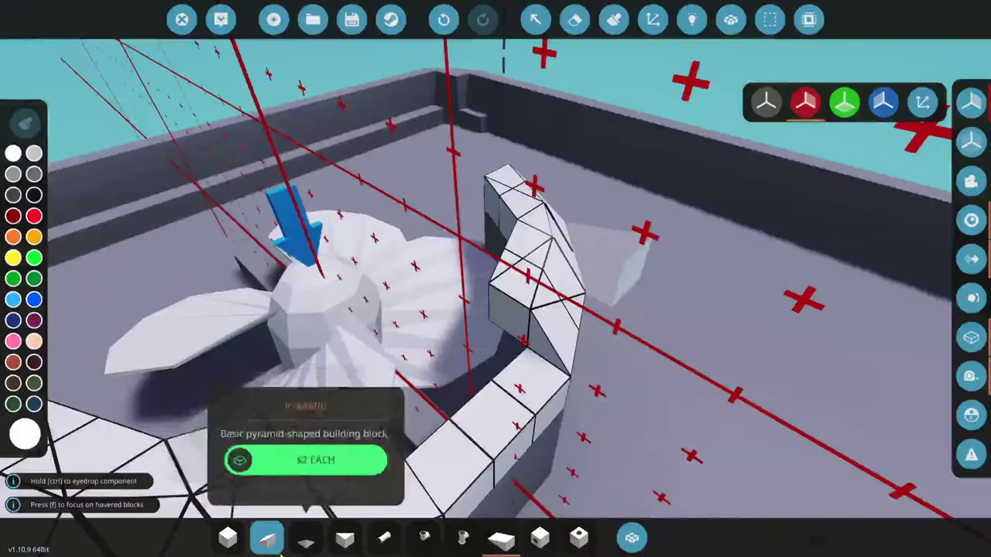
- Complete the sloped cap along the rest of the wall with wedges and cube blocks, out to both ends
{"action": "left_click", "coordinate": [278, 545]}
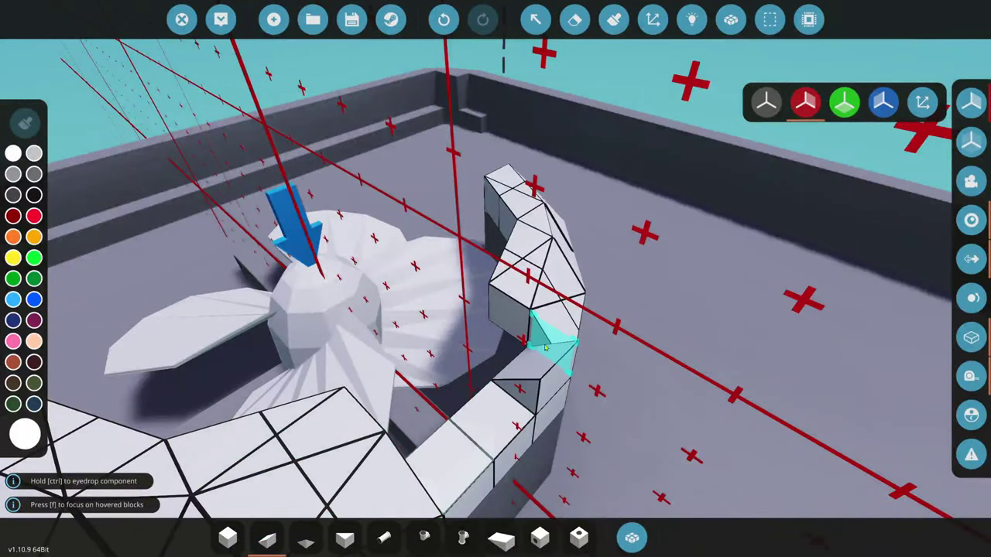
{"action": "left_click", "coordinate": [545, 348]}
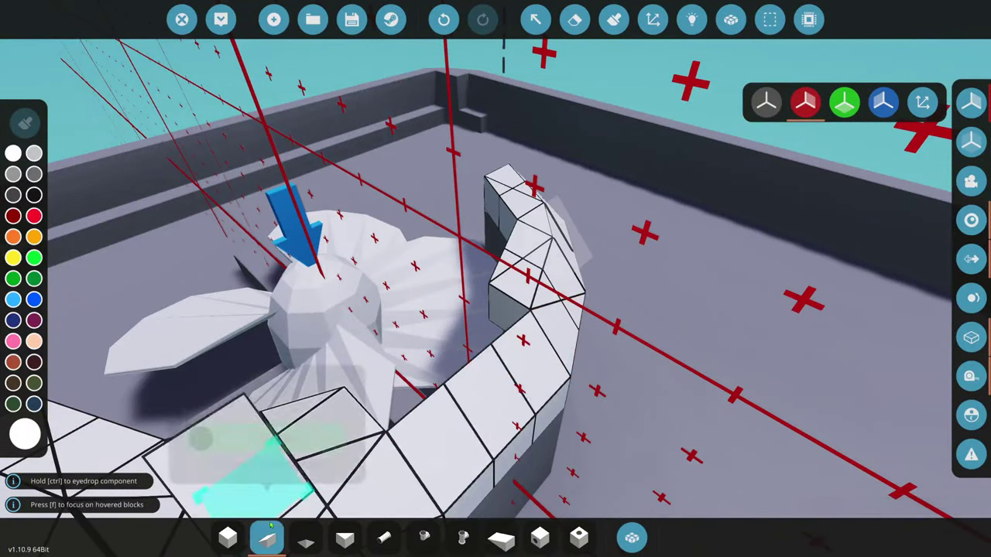
{"action": "left_click", "coordinate": [228, 537]}
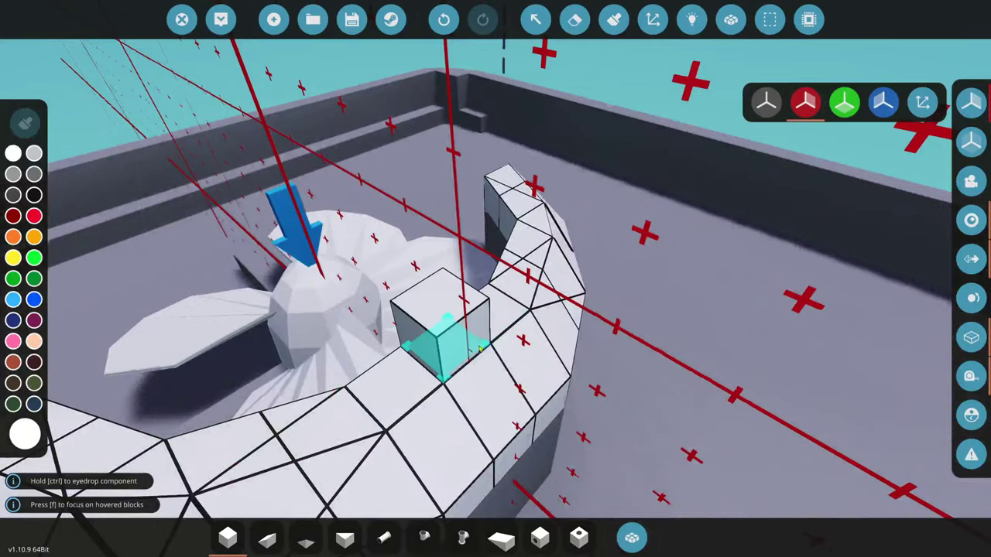
{"action": "left_click_drag", "start_coordinate": [478, 349], "coordinate": [391, 365]}
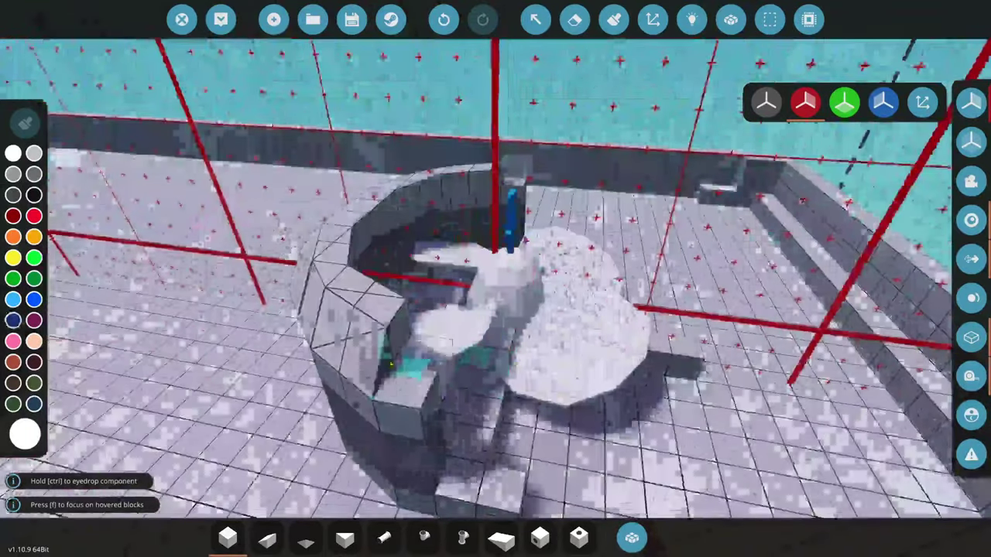
{"action": "key", "text": "3"}
{"action": "key", "text": "2"}
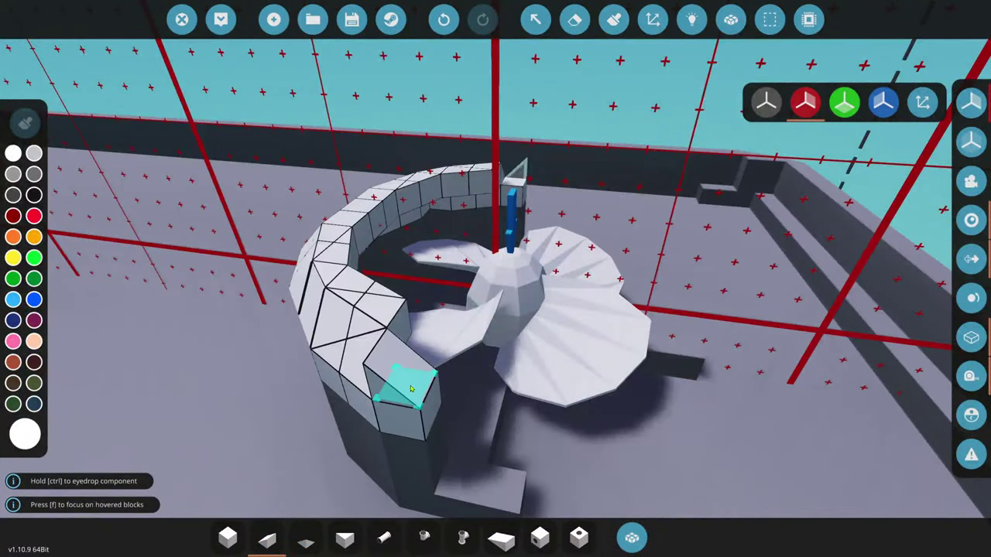
{"action": "key", "text": "1"}
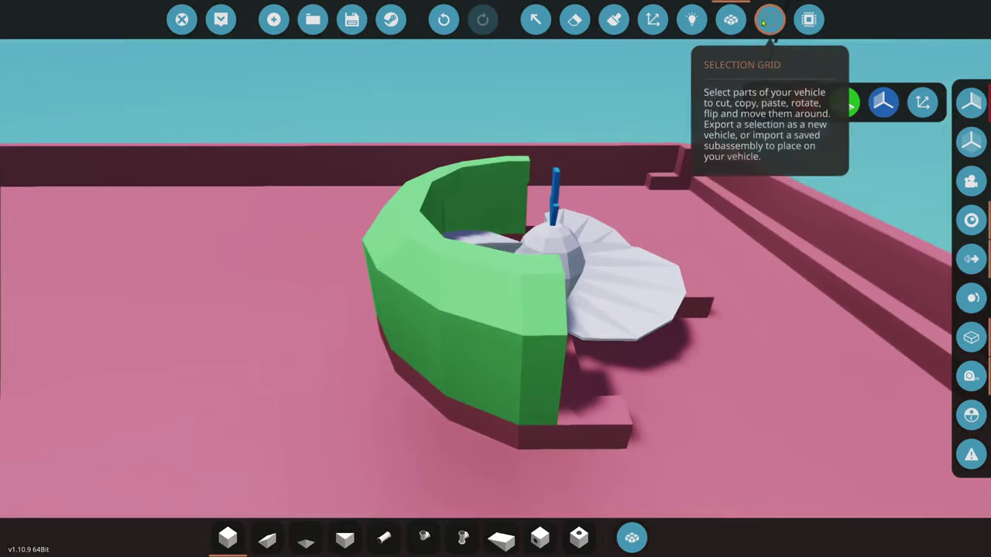
- Select the finished half wall, copy it, rotate the copy 180 degrees and paste it on the propeller's opposite side
{"action": "left_click", "coordinate": [770, 19]}
{"action": "left_click", "coordinate": [19, 213]}
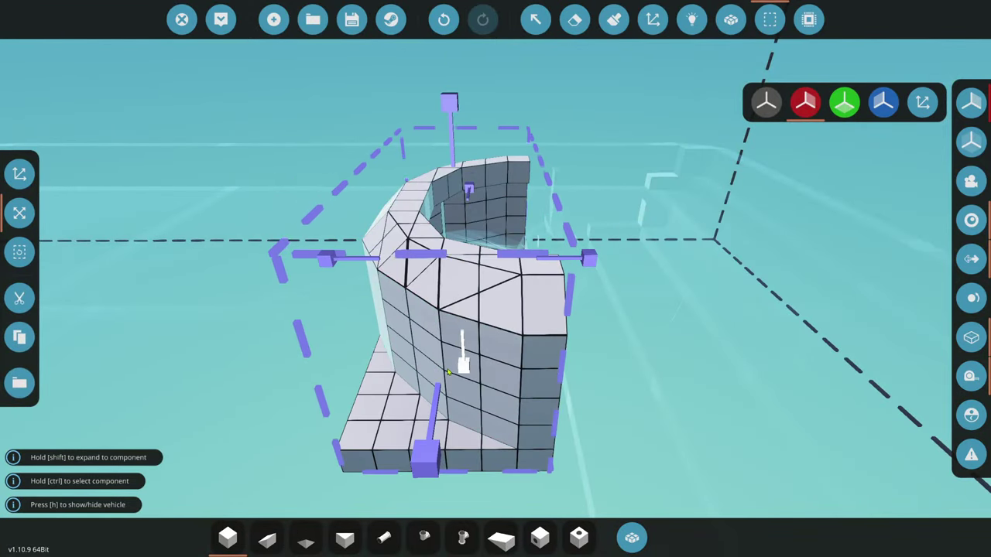
{"action": "key", "text": "d"}
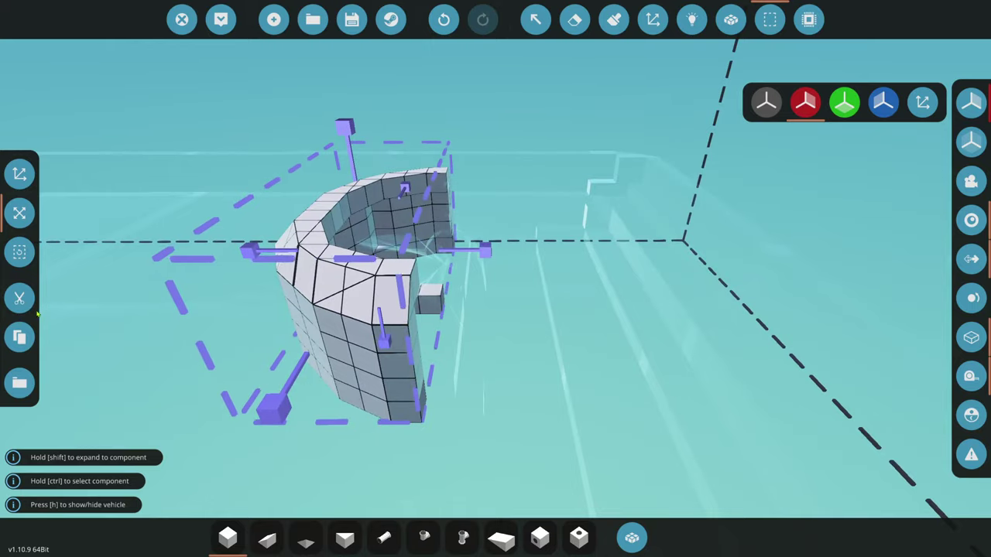
{"action": "left_click", "coordinate": [20, 337]}
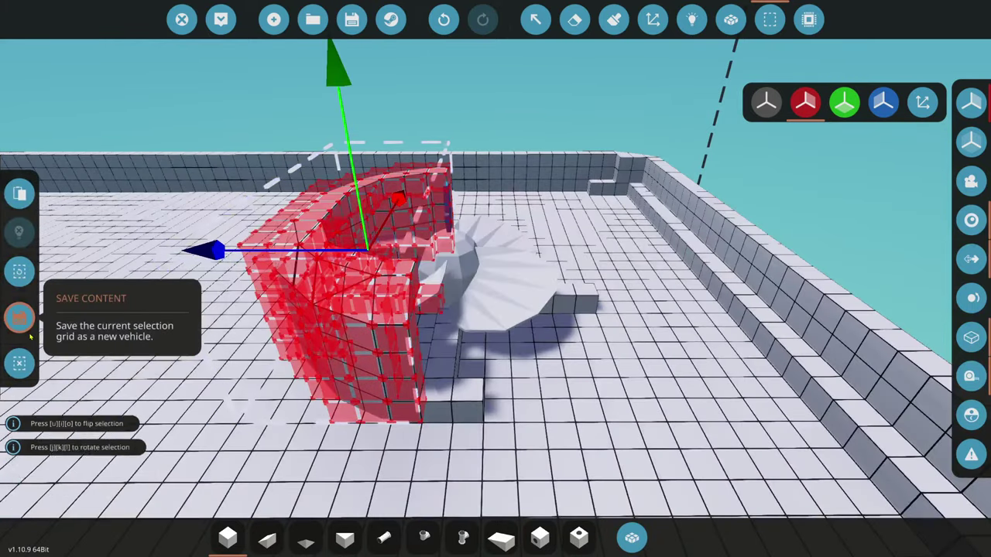
{"action": "key", "text": "k"}
{"action": "key", "text": "k"}
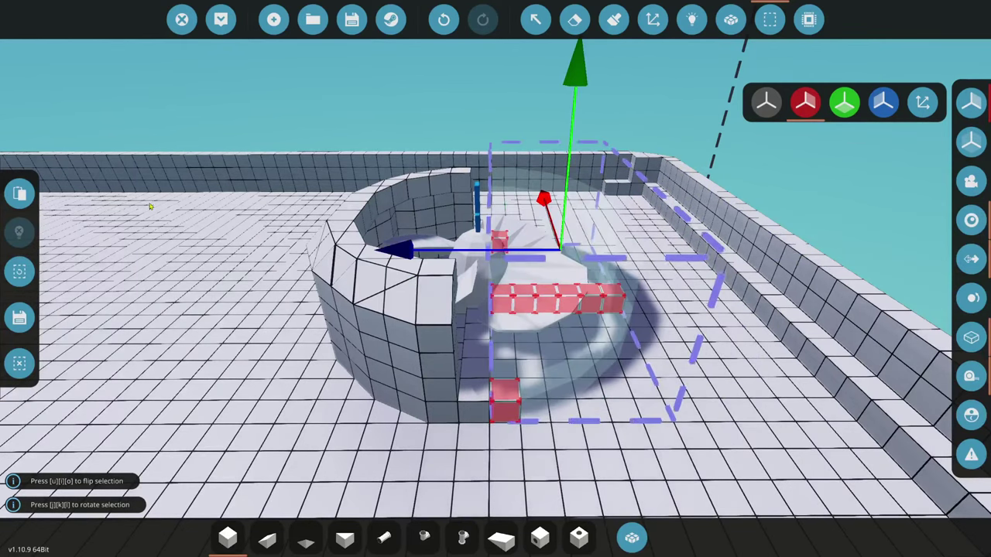
{"action": "left_click", "coordinate": [21, 194]}
- Merge both duct halves and the base piece with the hull into a single vehicle body
{"action": "left_click", "coordinate": [731, 20]}
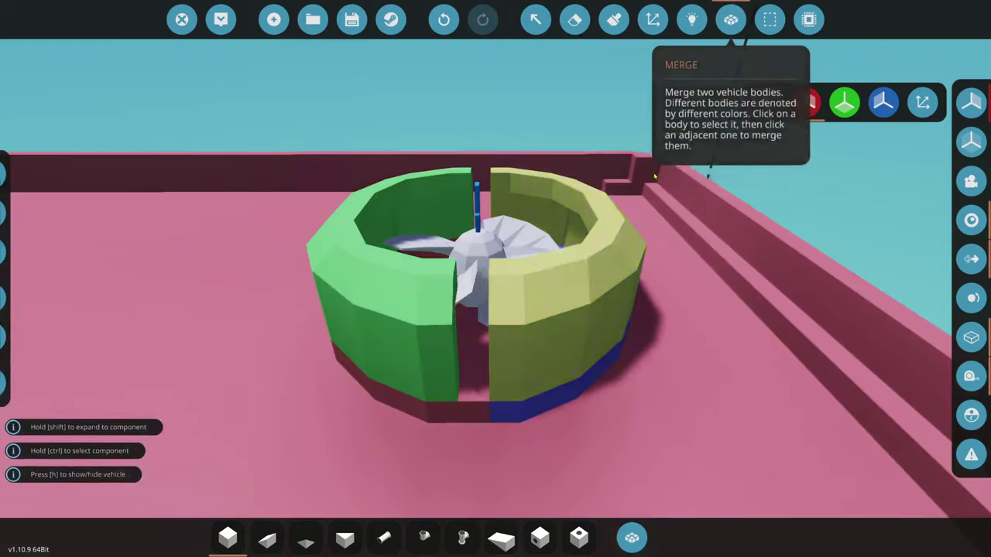
{"action": "left_click", "coordinate": [505, 414]}
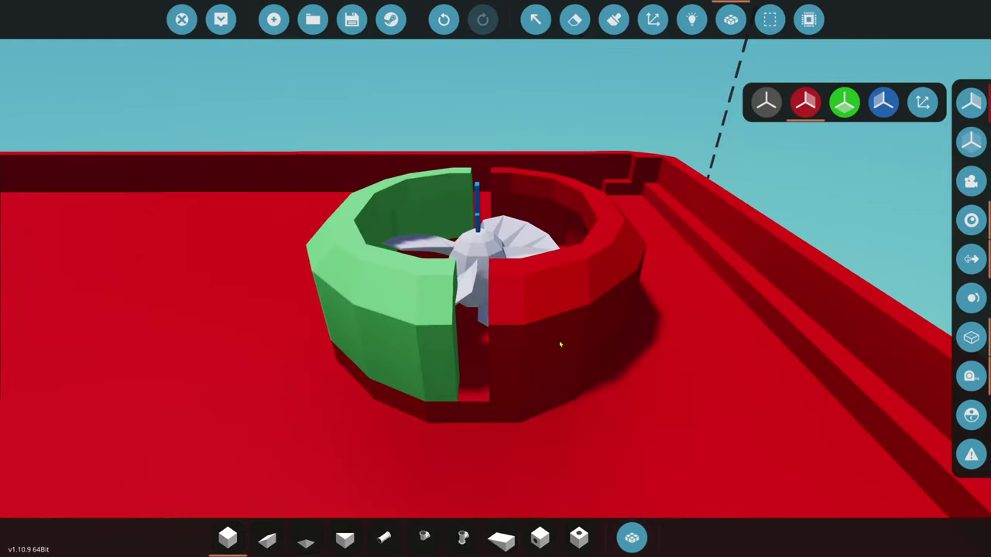
{"action": "left_click", "coordinate": [431, 320]}
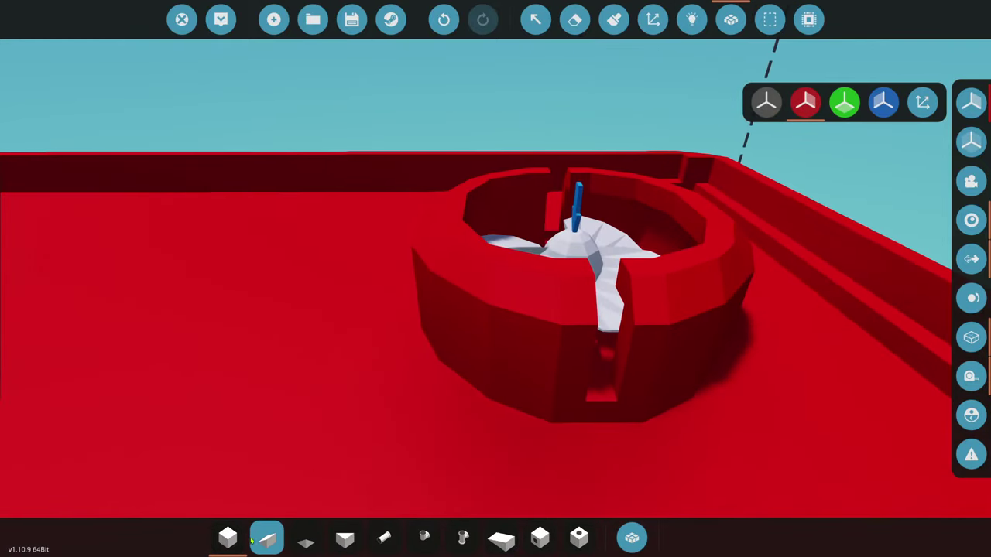
- Close the remaining gaps between the duct's two halves with cube blocks and finish their sloped top with wedges
{"action": "left_click", "coordinate": [228, 537]}
{"action": "key", "text": "f"}
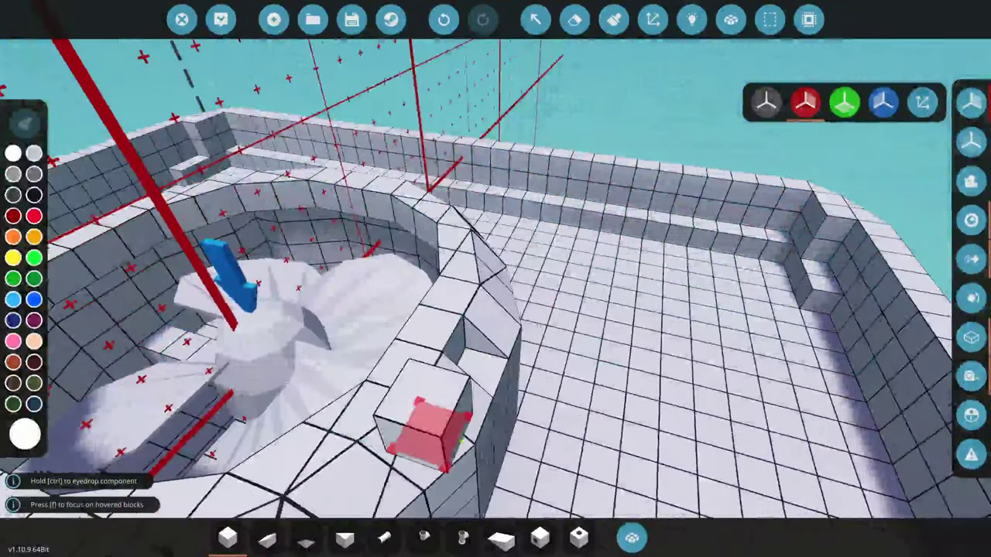
{"action": "key", "text": "2"}
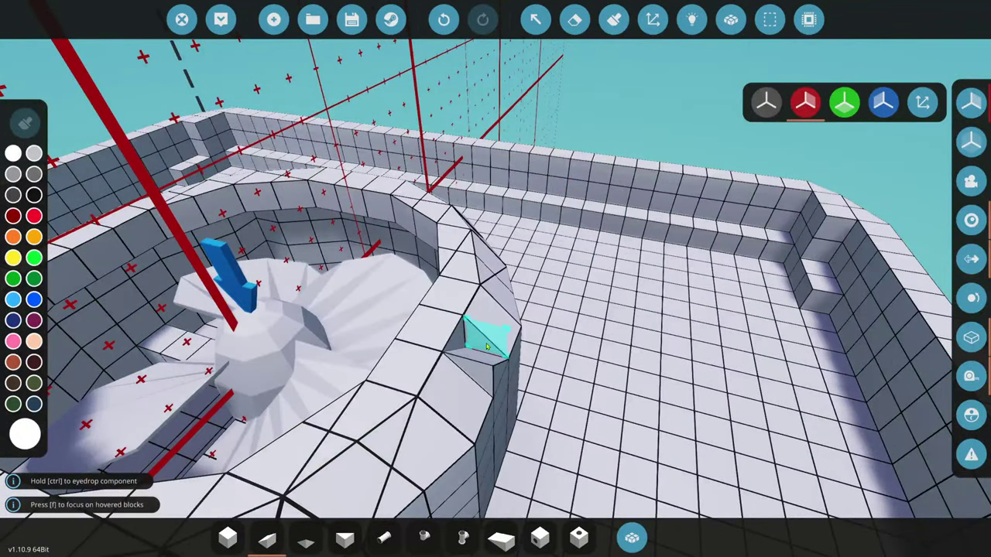
{"action": "key", "text": "s"}
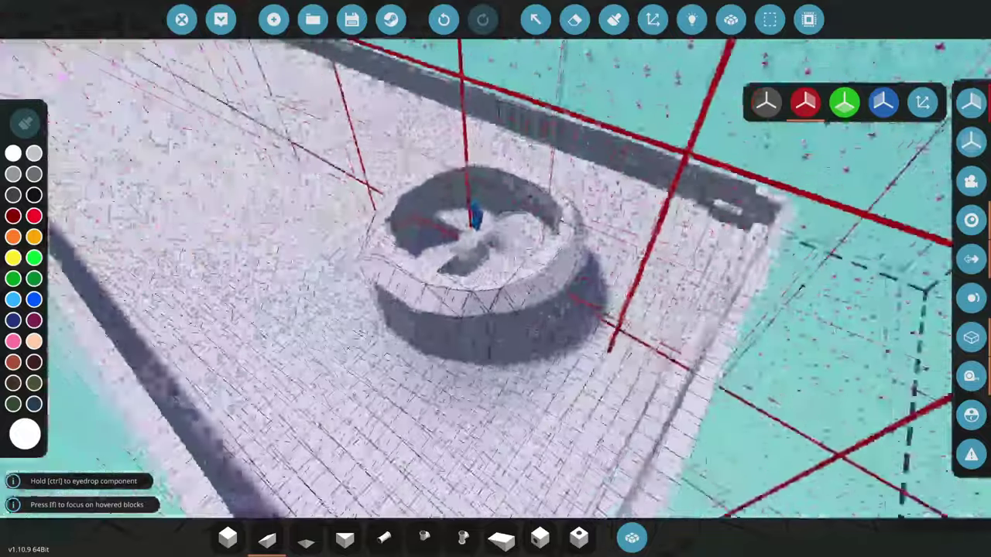
{"action": "key", "text": "w"}
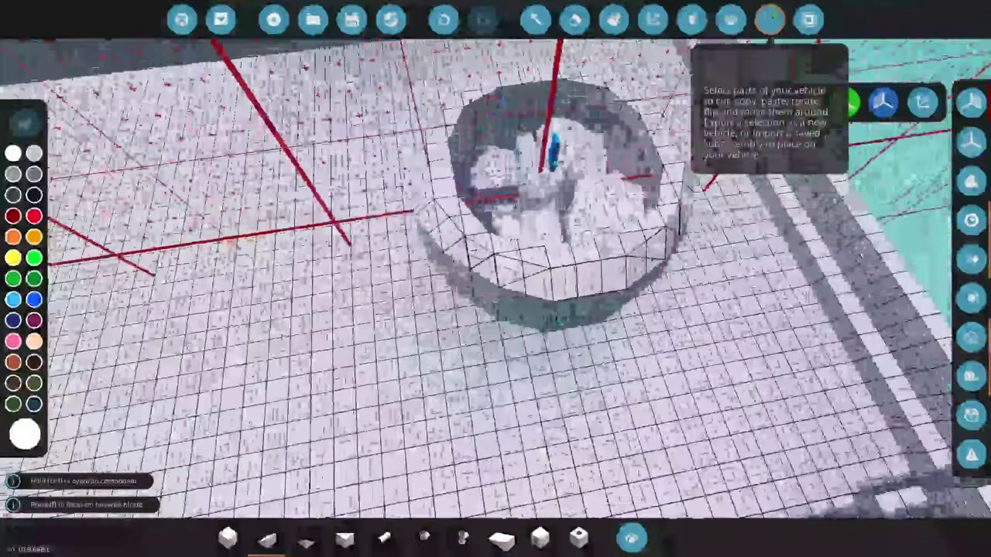
{"action": "left_click", "coordinate": [770, 19]}
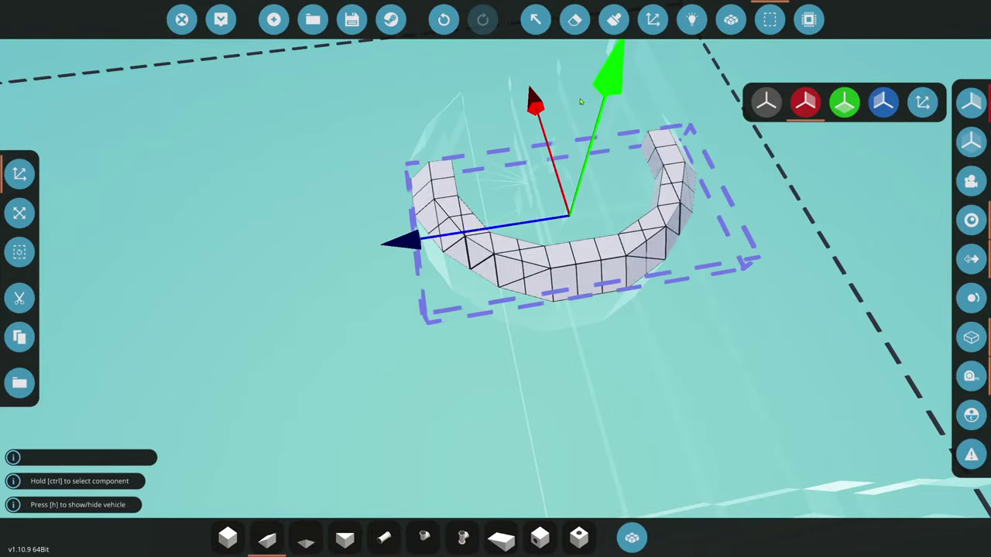
{"action": "left_click_drag", "start_coordinate": [546, 69], "coordinate": [100, 341]}
{"action": "left_click", "coordinate": [18, 337]}
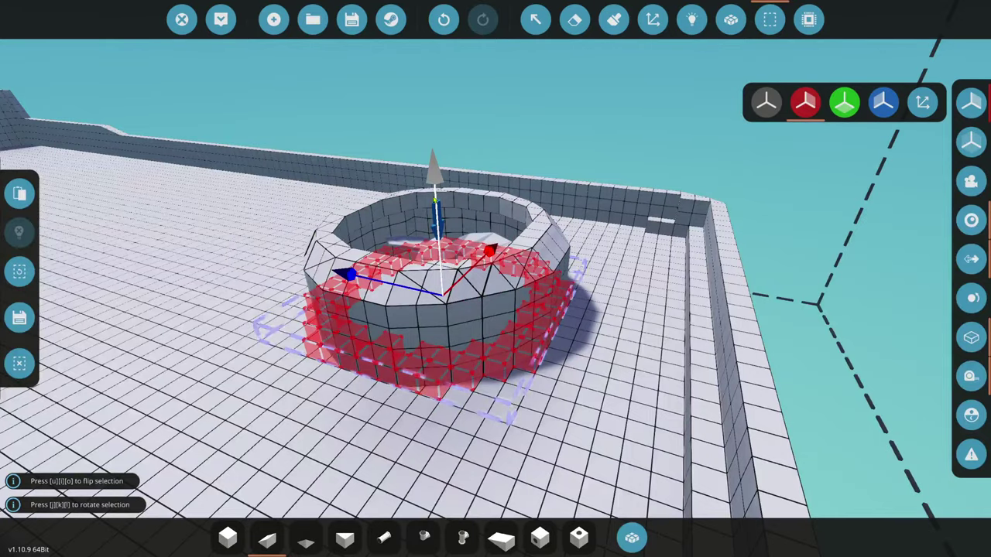
{"action": "left_click_drag", "start_coordinate": [432, 205], "coordinate": [272, 240]}
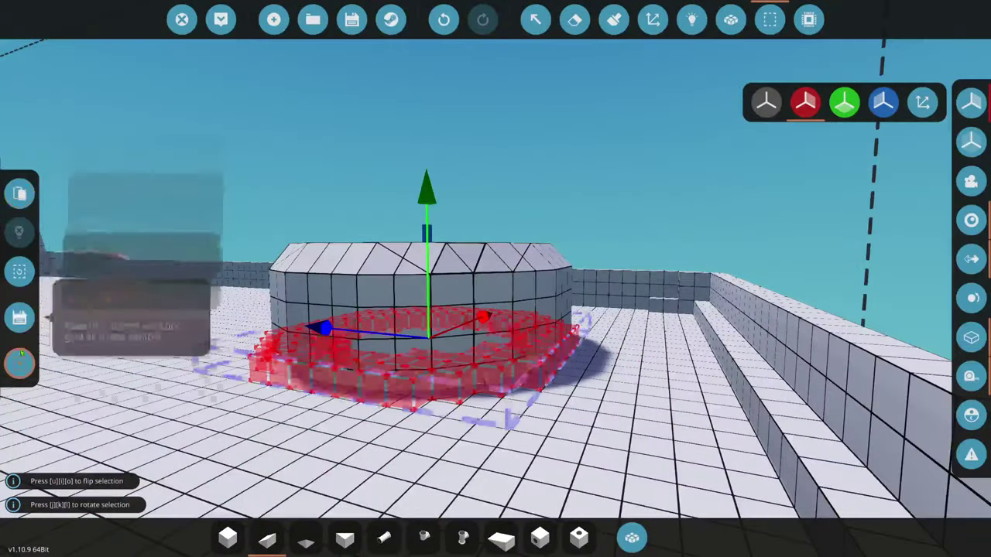
- Check that the duct is merged with the hull around the propeller, and look at the block inventory
{"action": "left_click", "coordinate": [729, 23]}
{"action": "left_click", "coordinate": [729, 22]}
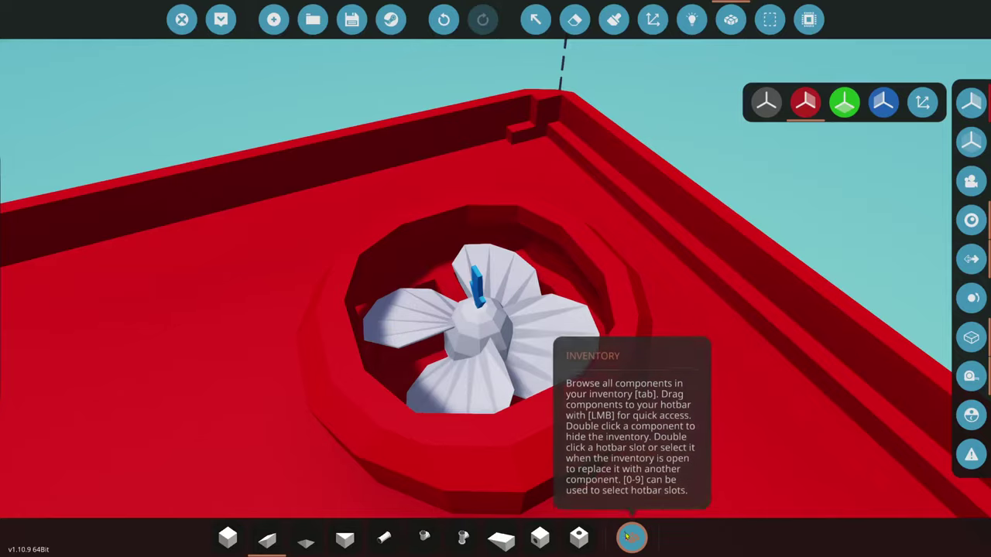
{"action": "left_click", "coordinate": [227, 540]}
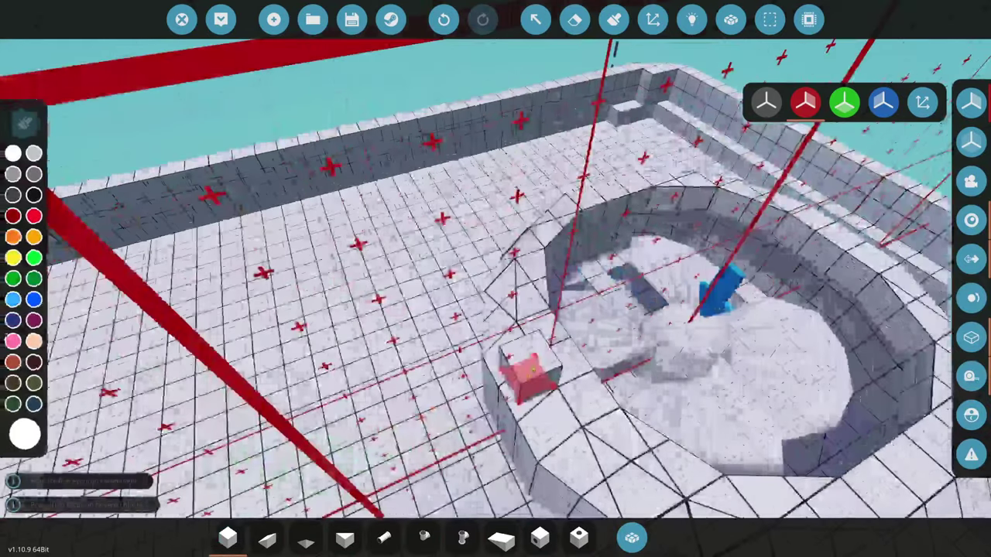
{"action": "left_click", "coordinate": [632, 537]}
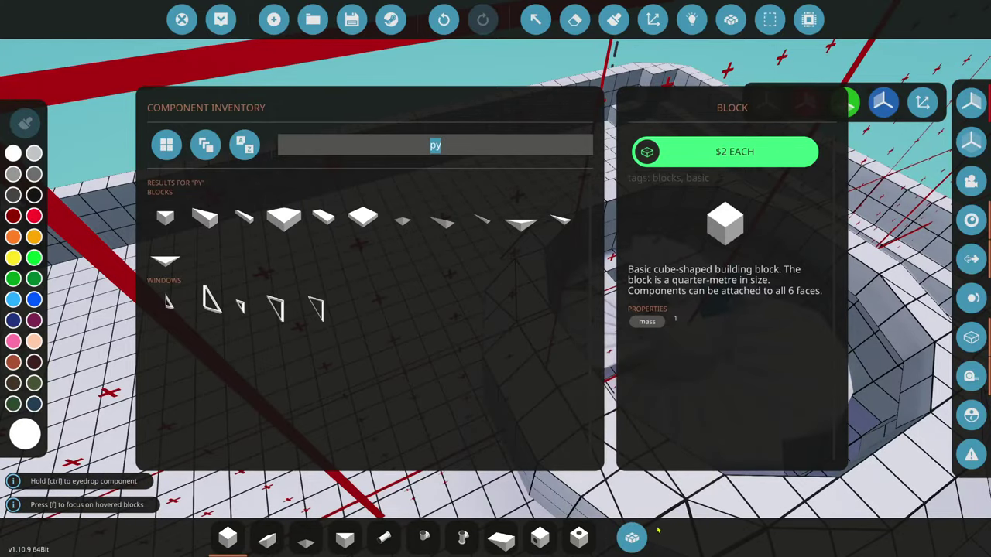
{"action": "left_click", "coordinate": [632, 537]}
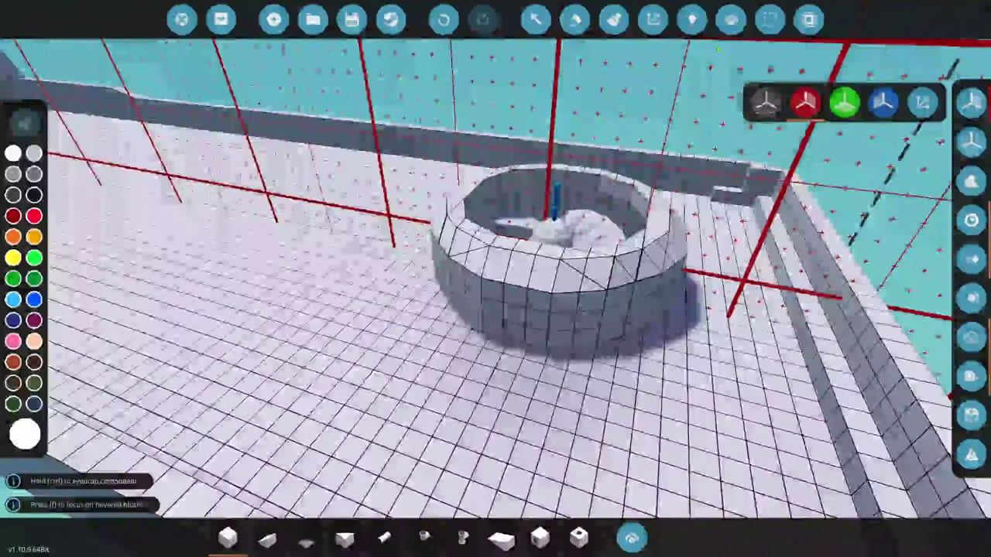
- Select the complete duct together with its propeller, cut it and rotate it upright
{"action": "left_click", "coordinate": [770, 19]}
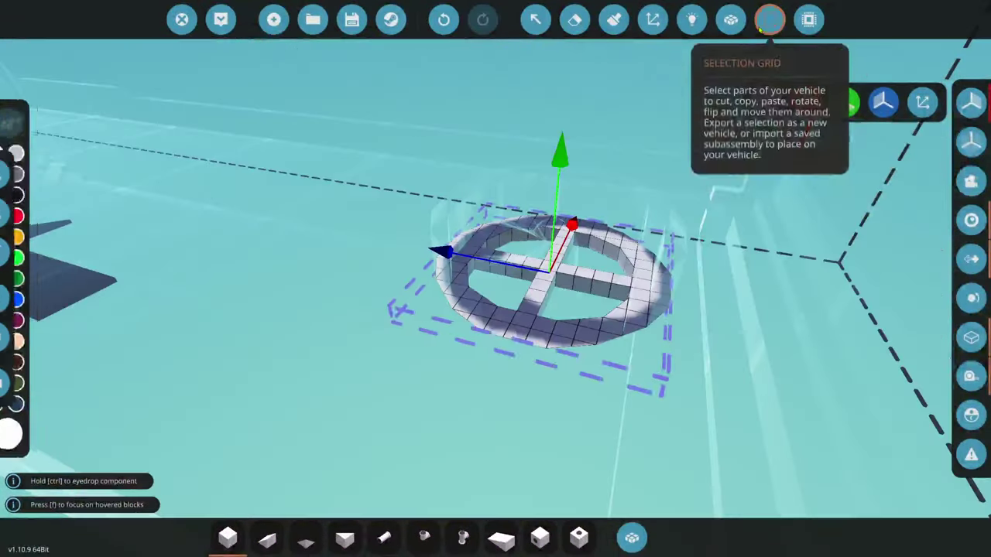
{"action": "left_click", "coordinate": [12, 220]}
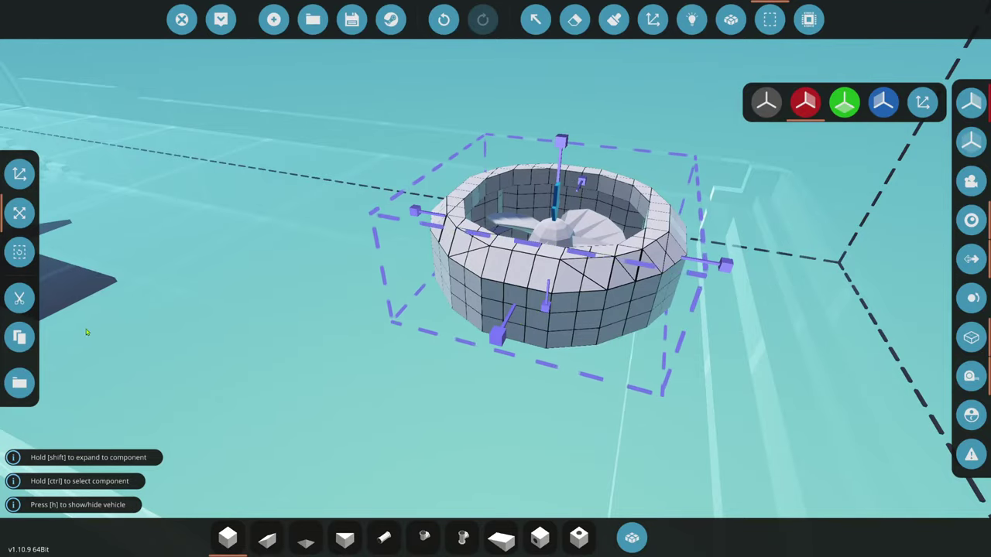
{"action": "left_click", "coordinate": [19, 298]}
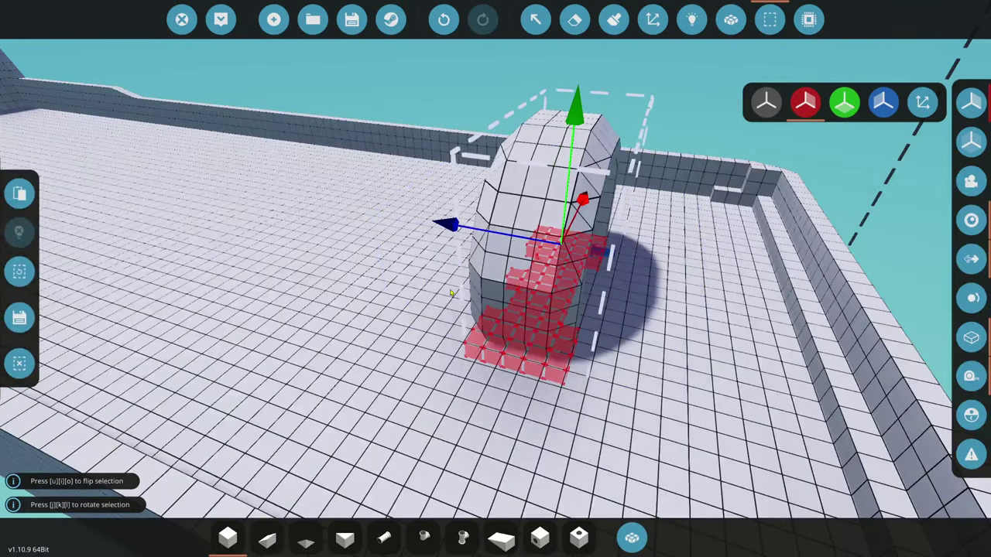
- Move the upright duct and propeller off the deck to just below the hull's sloped end and place it there
{"action": "key", "text": "w"}
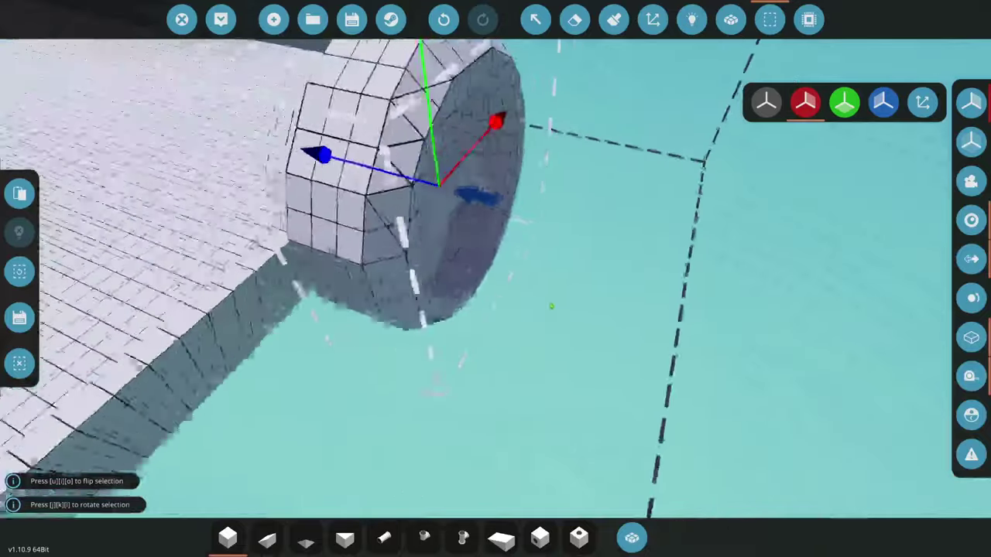
{"action": "key", "text": "s"}
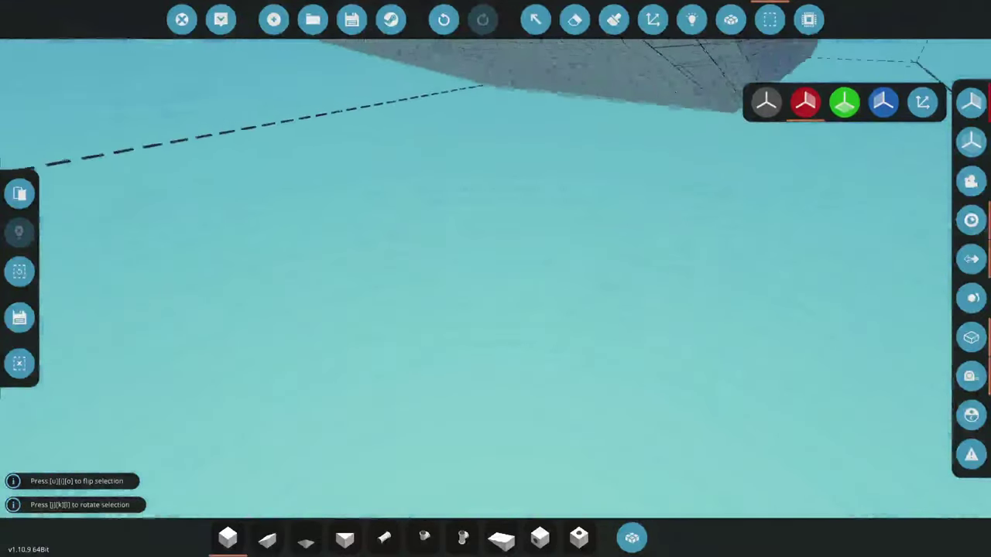
{"action": "key", "text": "s"}
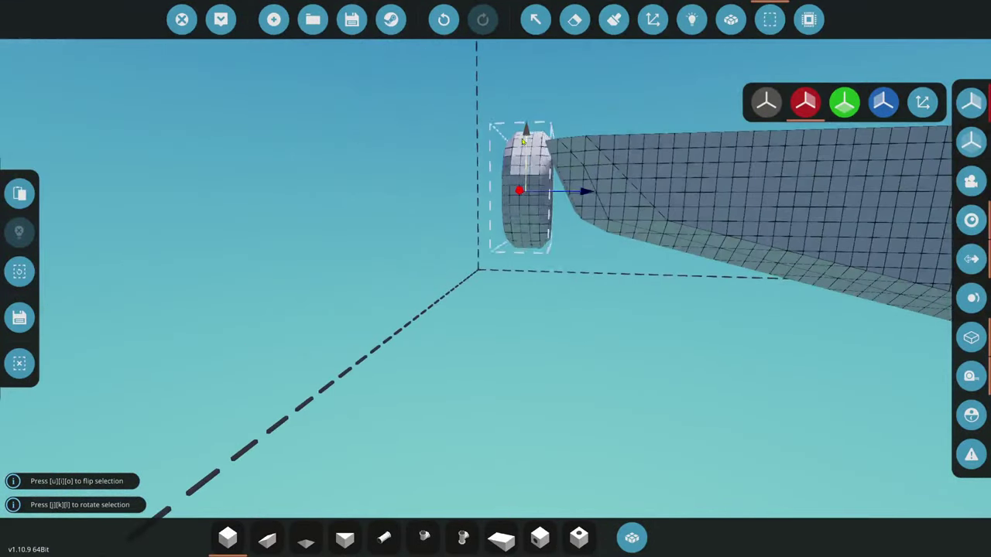
{"action": "key", "text": "w"}
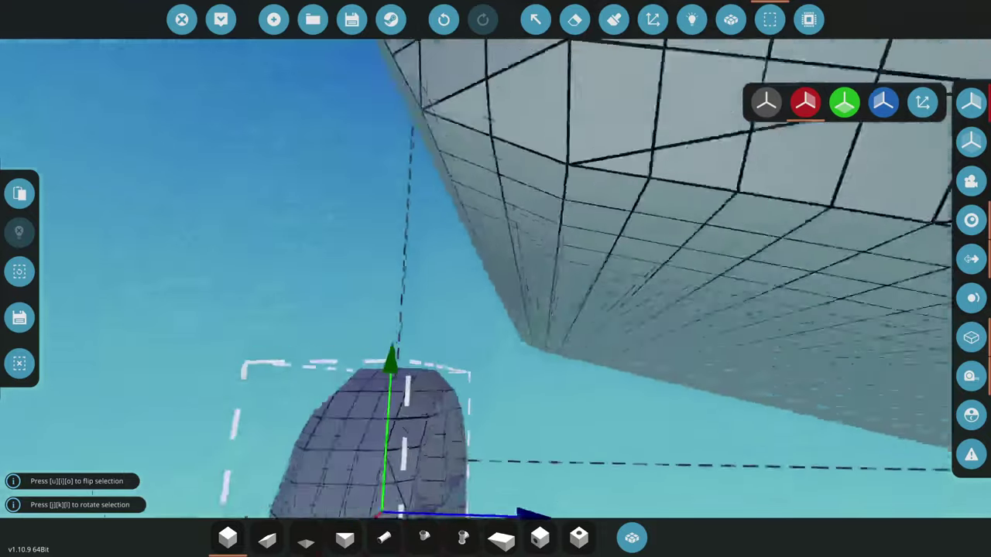
{"action": "key", "text": "s"}
{"action": "key", "text": "a"}
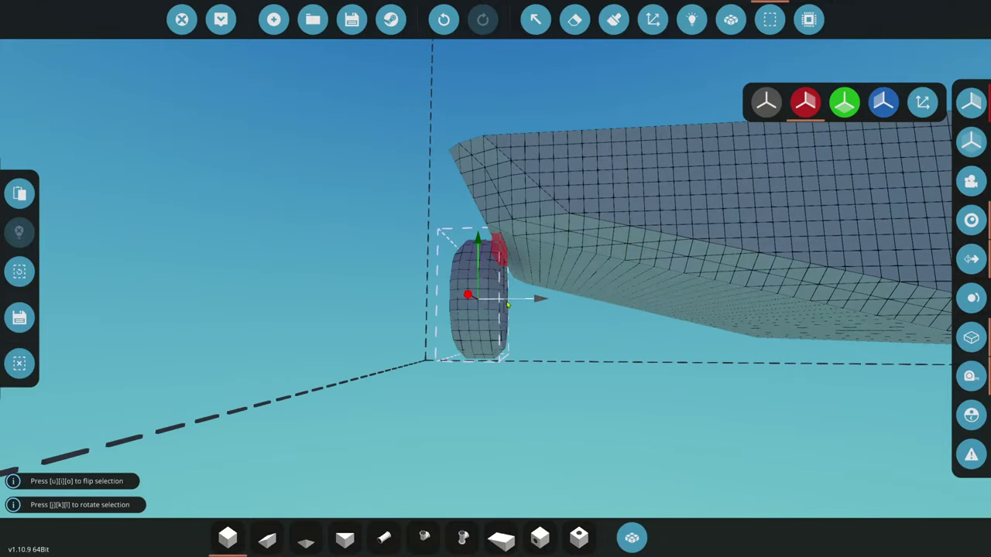
{"action": "key", "text": "w"}
{"action": "key", "text": "s"}
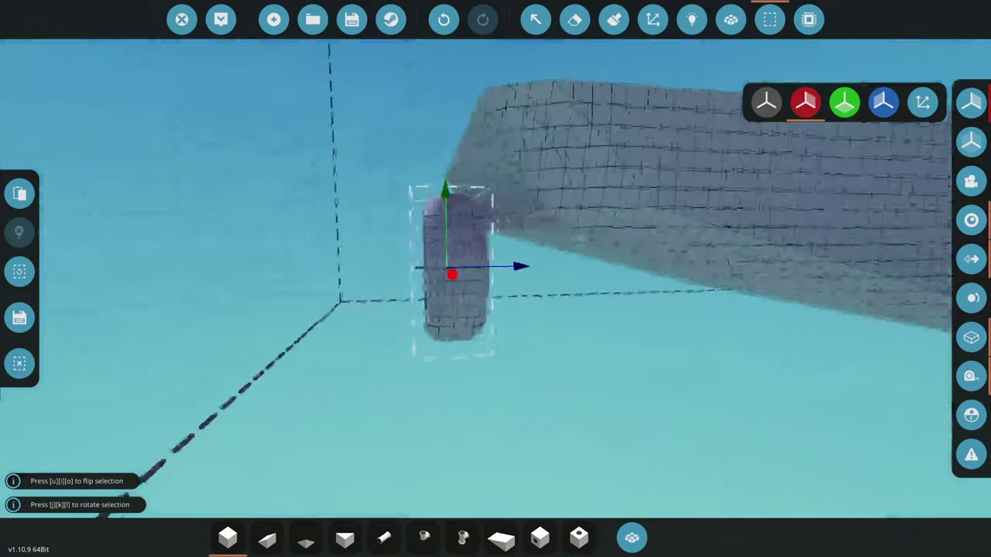
{"action": "key", "text": "w"}
{"action": "key", "text": "w"}
{"action": "key", "text": "s"}
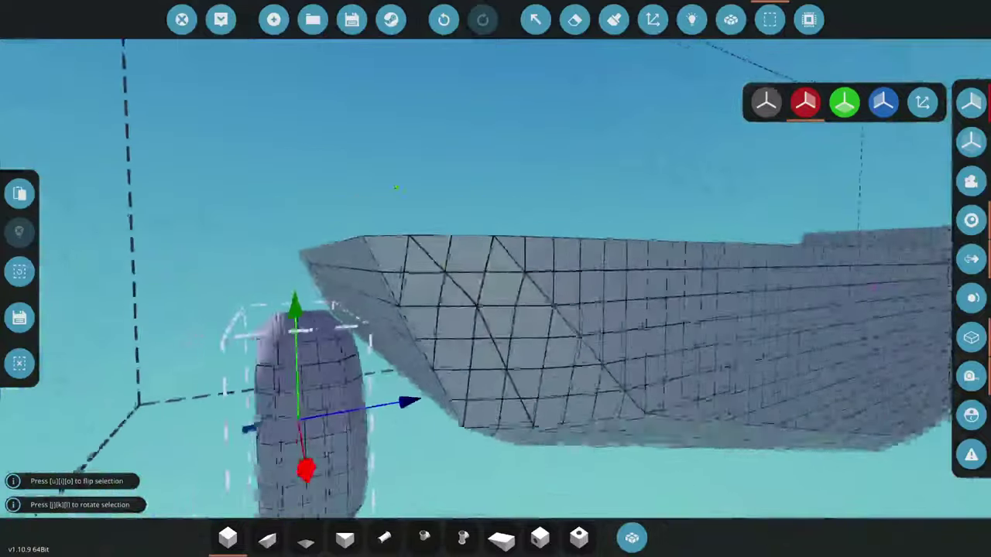
{"action": "left_click", "coordinate": [535, 19]}
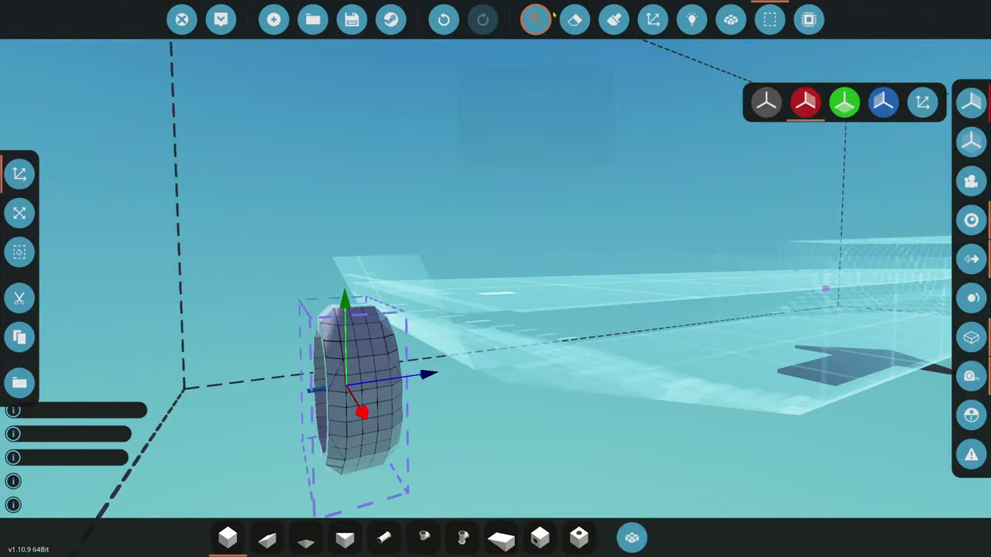
- Try erasing a single block from the hull's side and undo the deletion
{"action": "left_click", "coordinate": [575, 19]}
{"action": "key", "text": "w"}
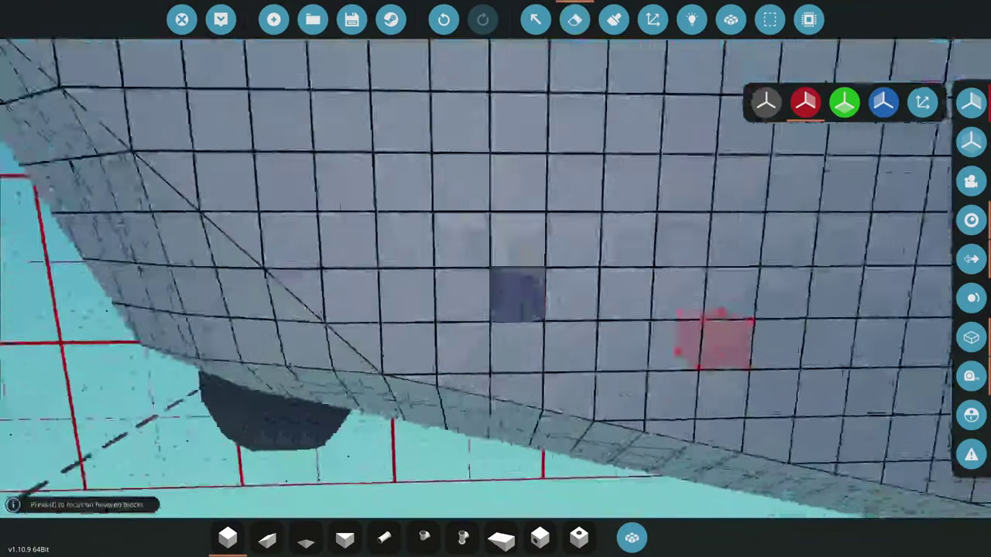
{"action": "key", "text": "s"}
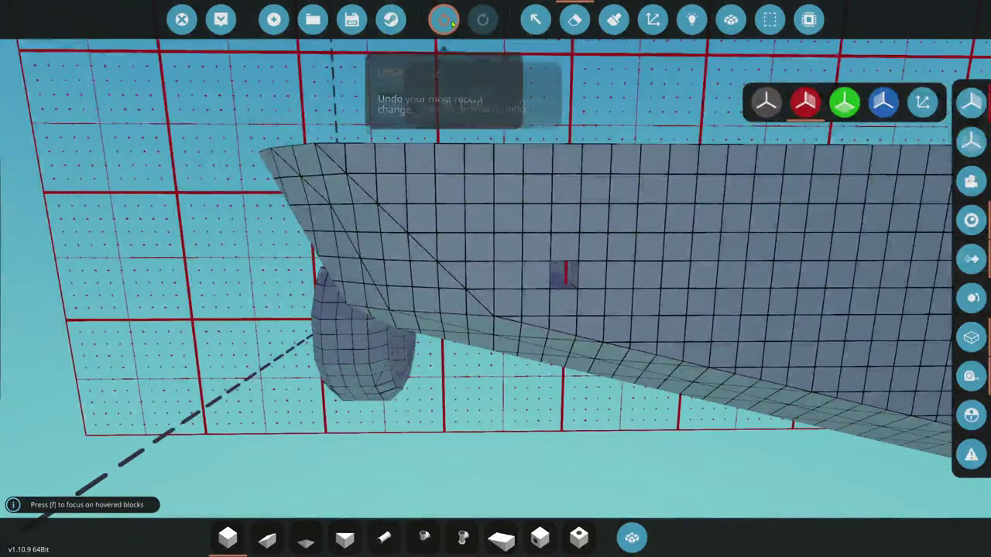
{"action": "left_click", "coordinate": [443, 20]}
- Paint a black stripe lengthwise along the hull's sides and around its sloped end
{"action": "left_click", "coordinate": [613, 19]}
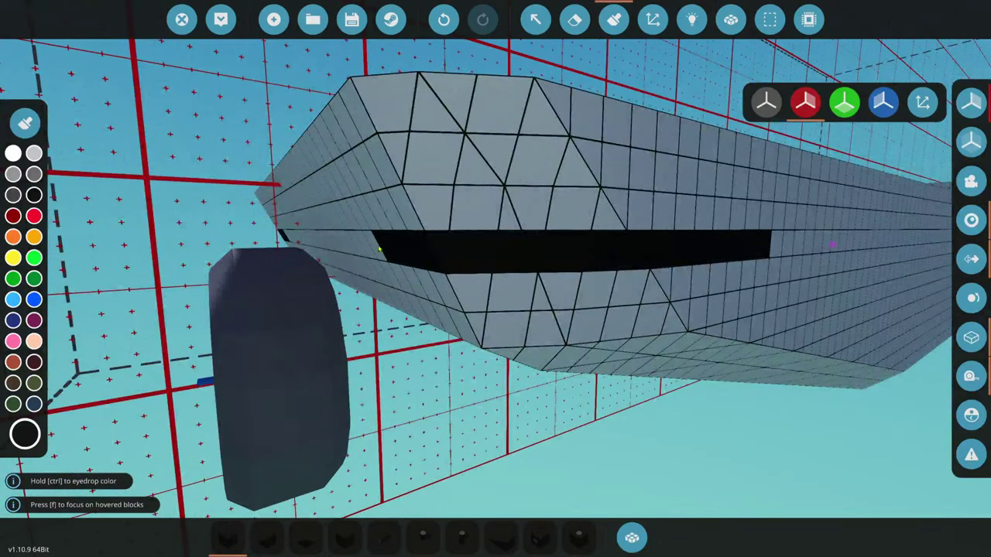
{"action": "key", "text": "f"}
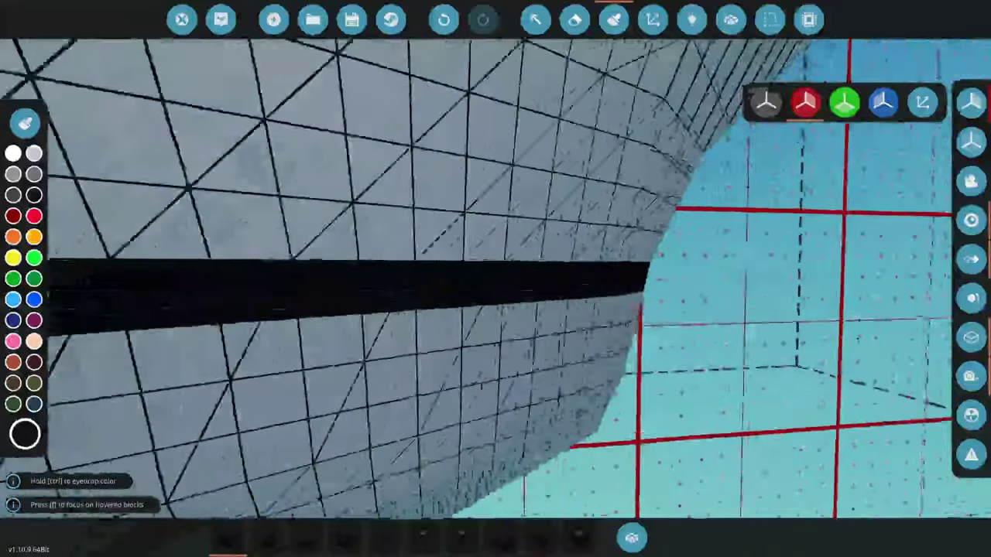
{"action": "key", "text": "f"}
{"action": "key", "text": "f"}
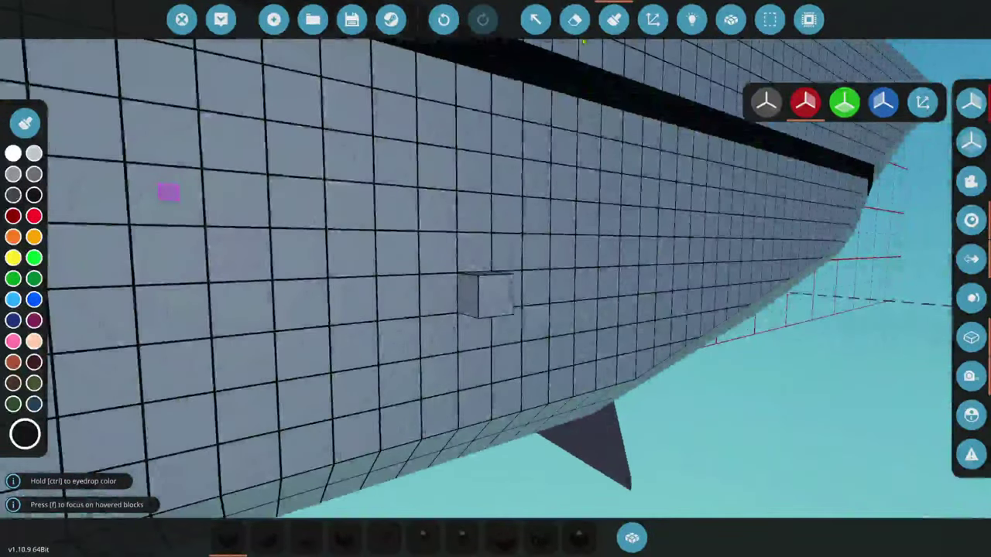
- Erase the stray cube block sticking out of the hull's side
{"action": "key", "text": "f"}
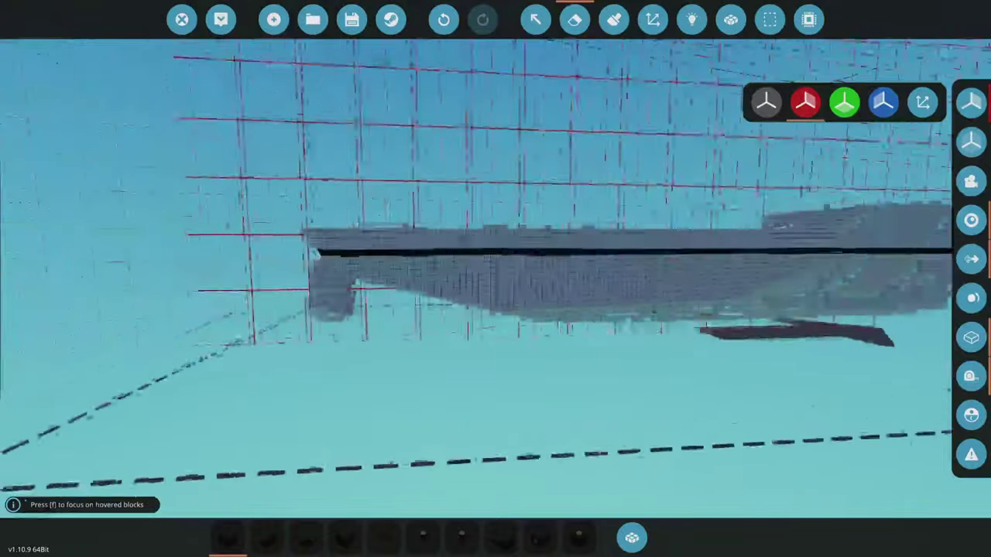
{"action": "key", "text": "f"}
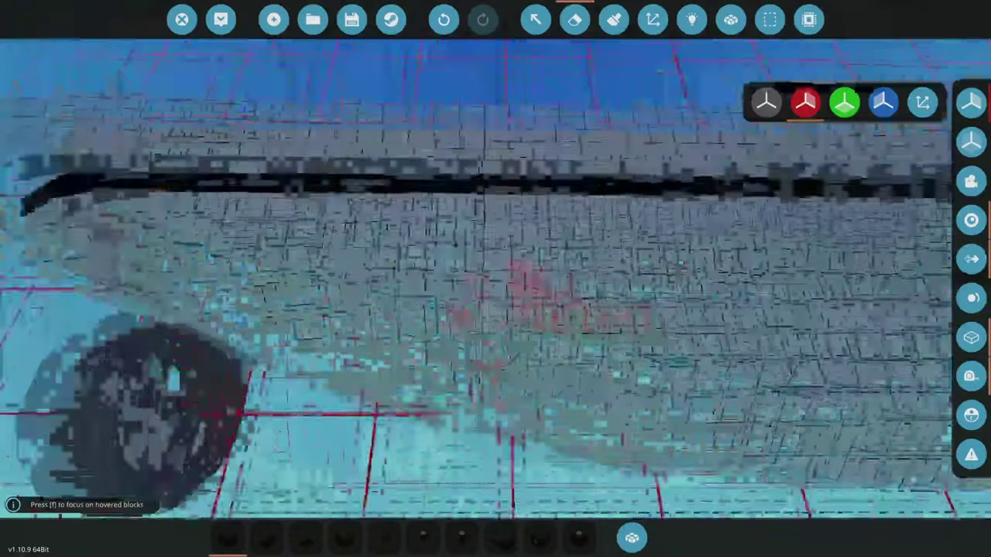
{"action": "key", "text": "f"}
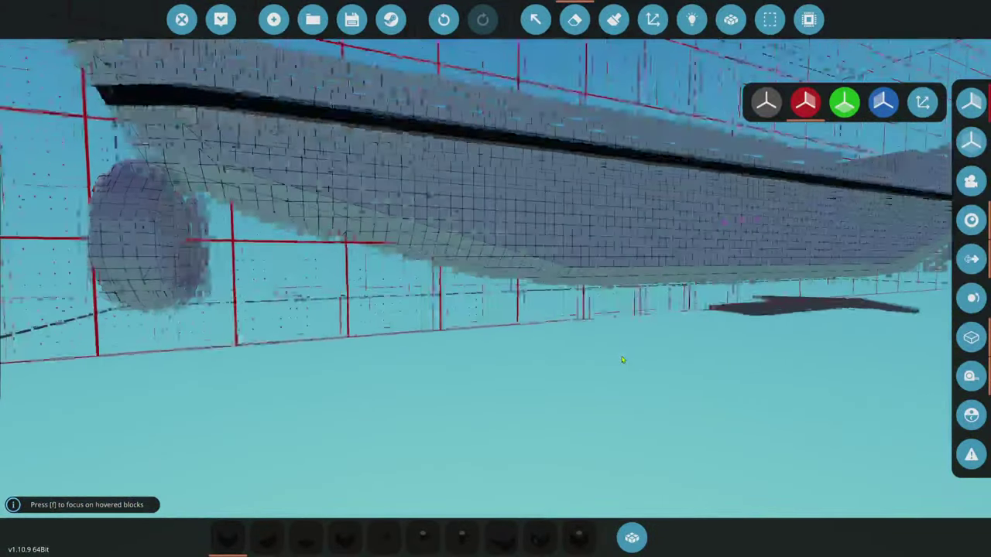
- Cut the upright duct, paste it back in place and try shifting another copy inward under the hull
{"action": "left_click", "coordinate": [769, 20]}
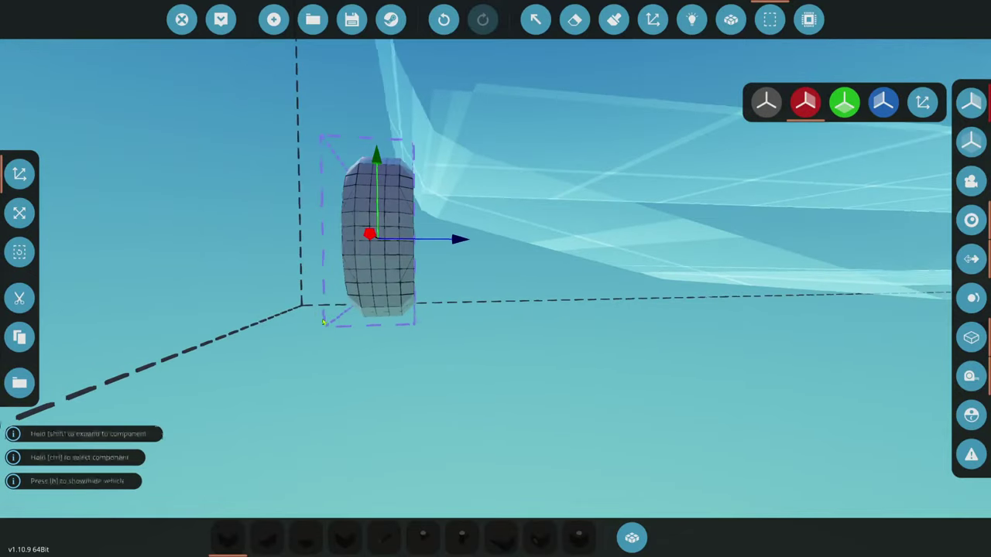
{"action": "left_click", "coordinate": [18, 298]}
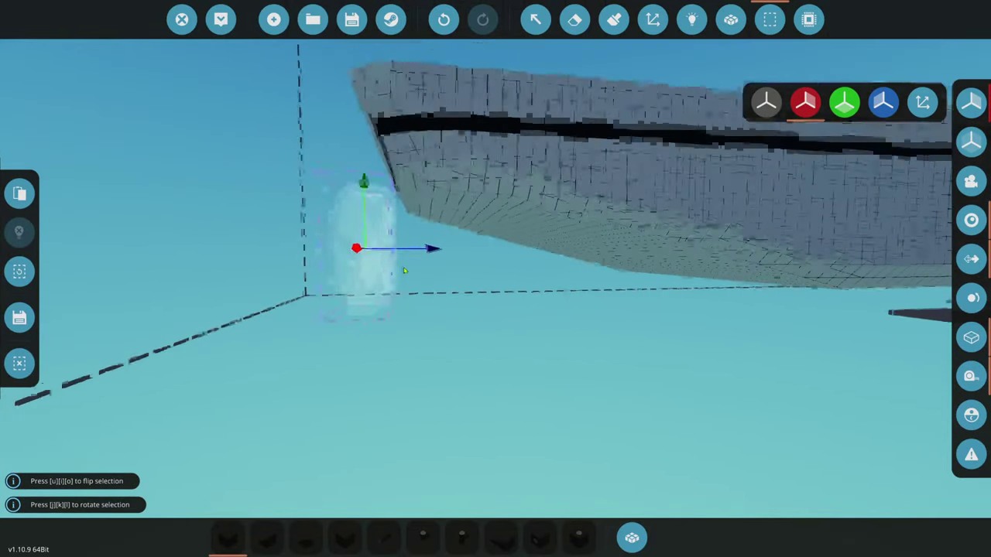
{"action": "left_click", "coordinate": [20, 194]}
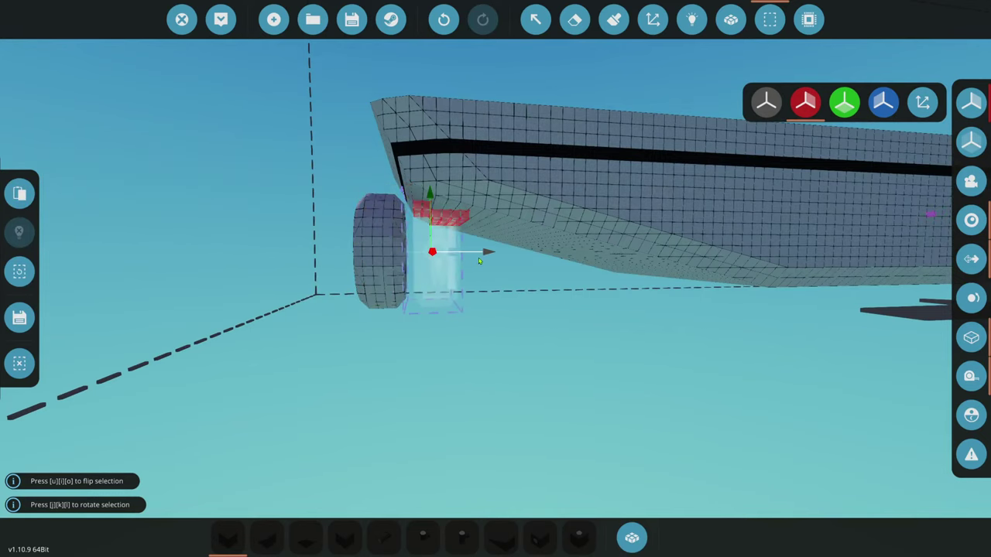
{"action": "left_click", "coordinate": [31, 365]}
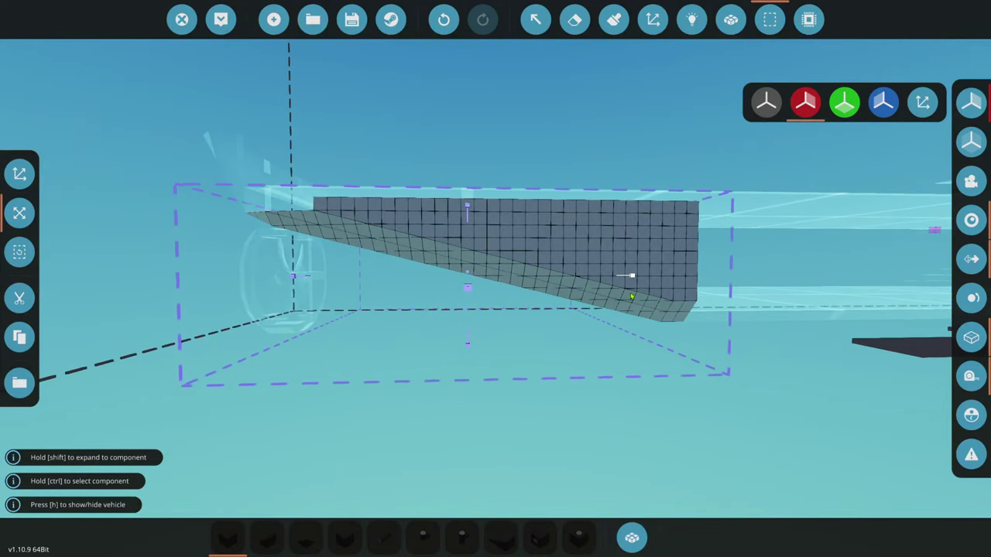
- Cut the angled lower section out of the hull's end beside the duct and discard it
{"action": "left_click", "coordinate": [19, 298]}
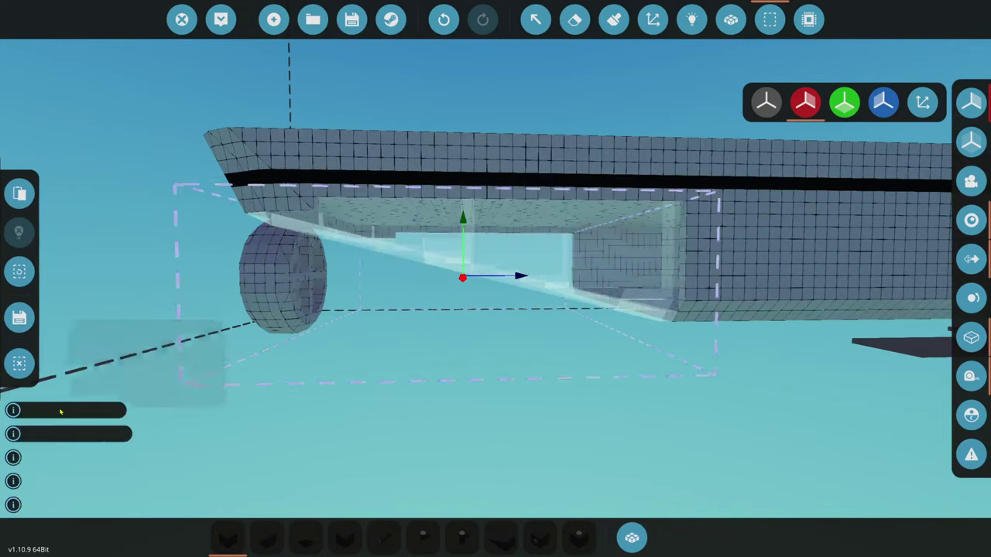
{"action": "left_click", "coordinate": [19, 363]}
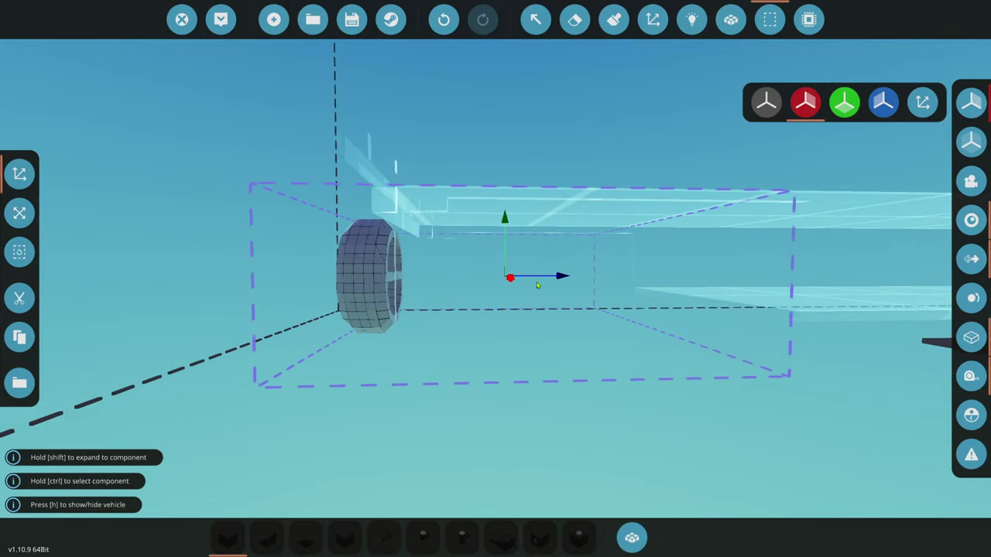
- Cut the upright duct and paste it back farther inward beneath the hull
{"action": "left_click", "coordinate": [20, 298]}
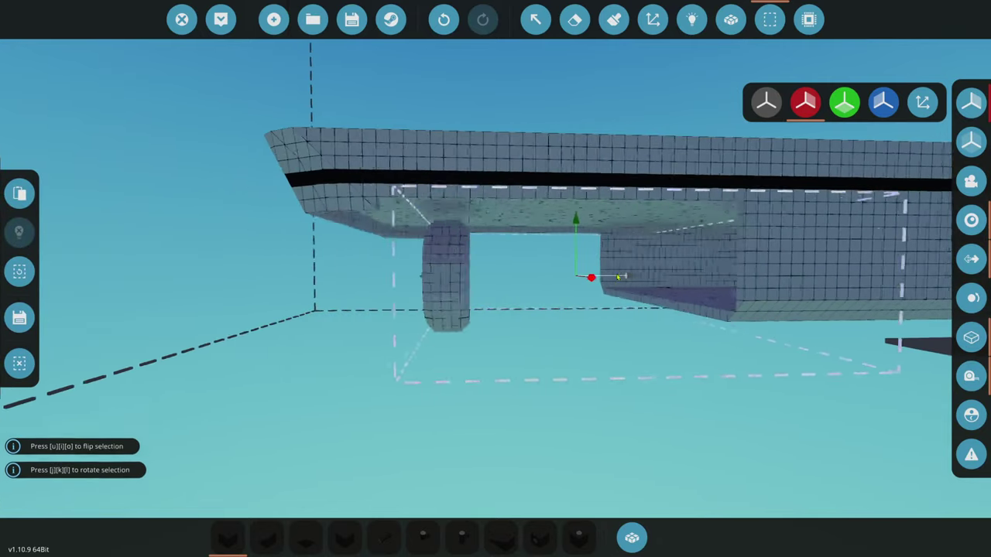
{"action": "left_click_drag", "start_coordinate": [618, 277], "coordinate": [620, 276]}
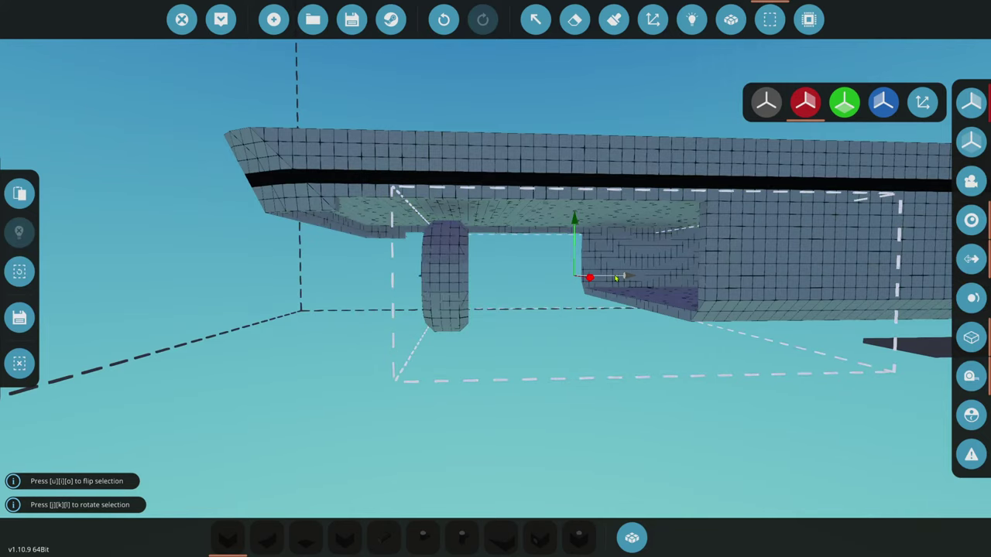
{"action": "key", "text": "a"}
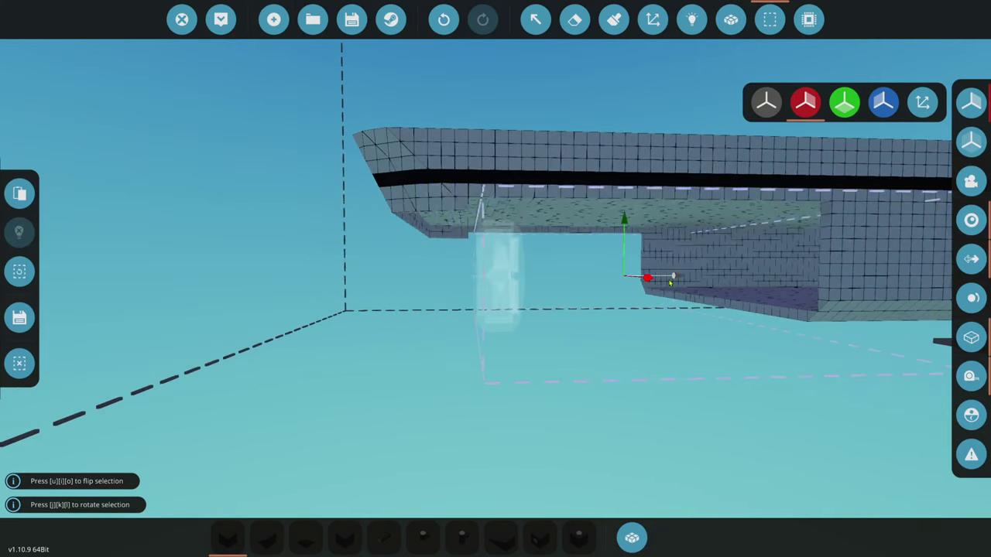
{"action": "left_click_drag", "start_coordinate": [670, 282], "coordinate": [686, 280]}
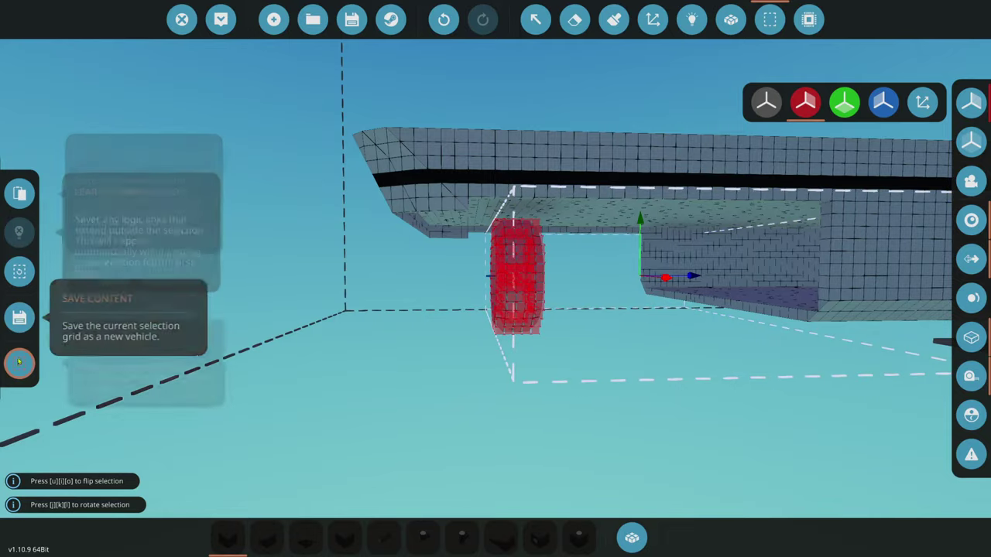
{"action": "left_click", "coordinate": [518, 325]}
{"action": "key", "text": "w"}
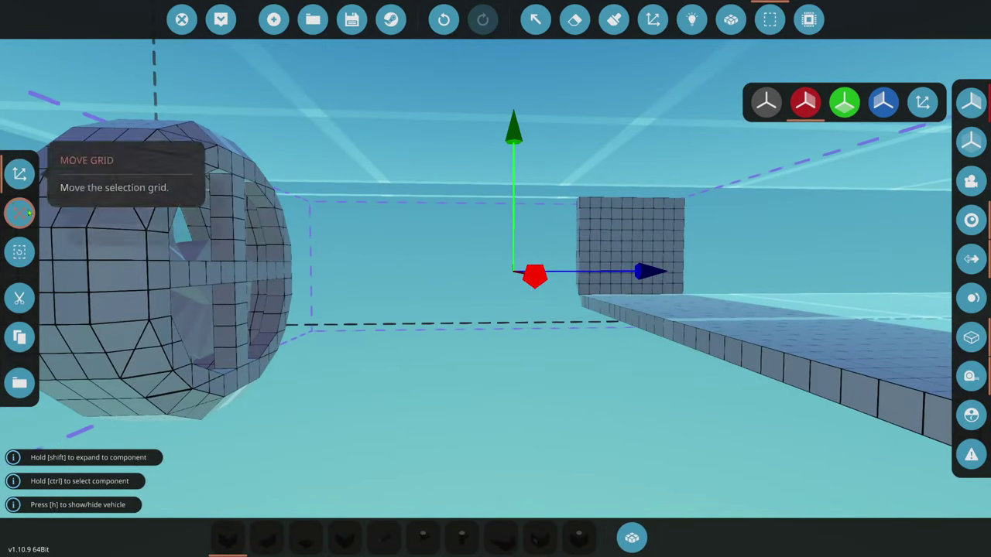
- Search the component inventory for "py", try the Pyramid 1x4 and settle on the Pyramid 1x2 block
{"action": "key", "text": "Tab"}
{"action": "type", "text": "py"}
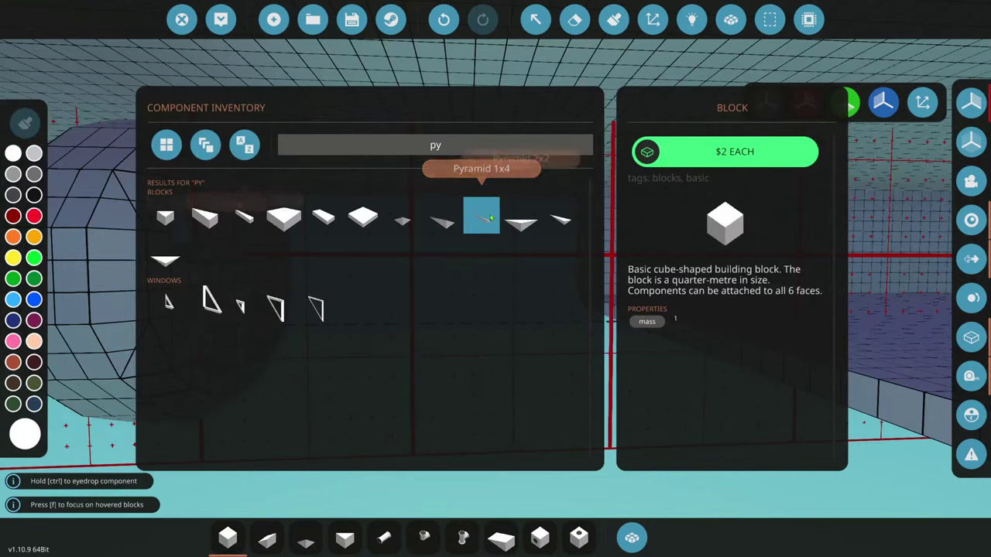
{"action": "left_click", "coordinate": [477, 229]}
{"action": "key", "text": "Tab"}
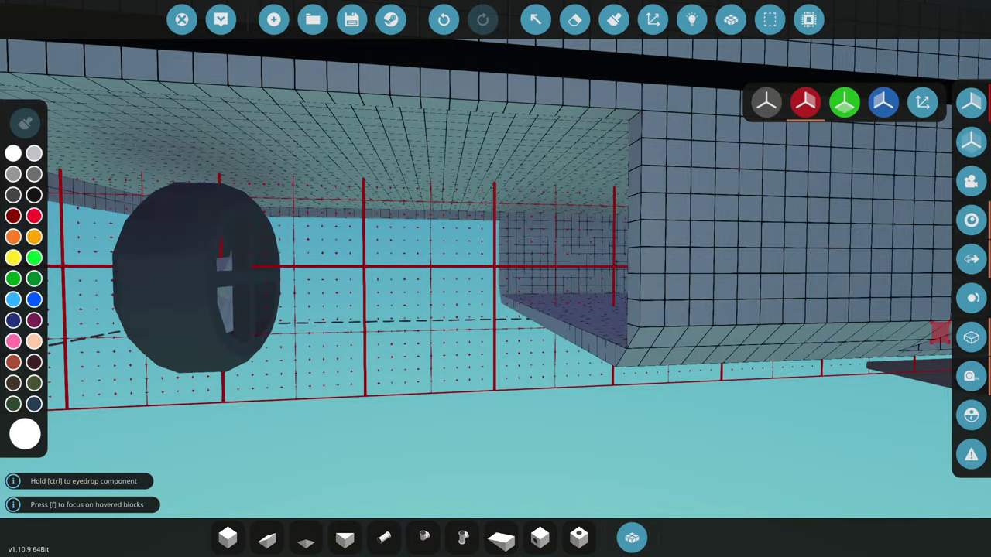
{"action": "key", "text": "w"}
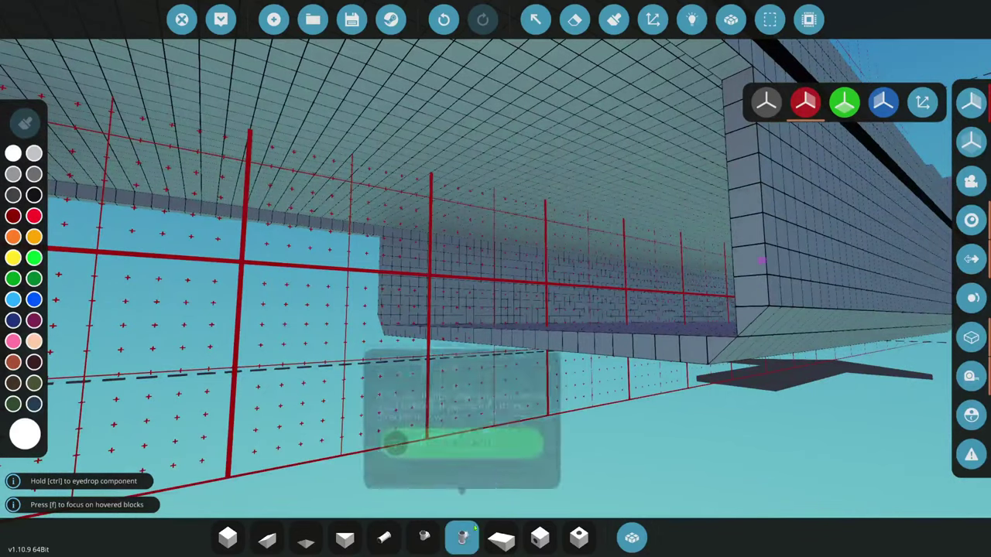
{"action": "left_click", "coordinate": [633, 537]}
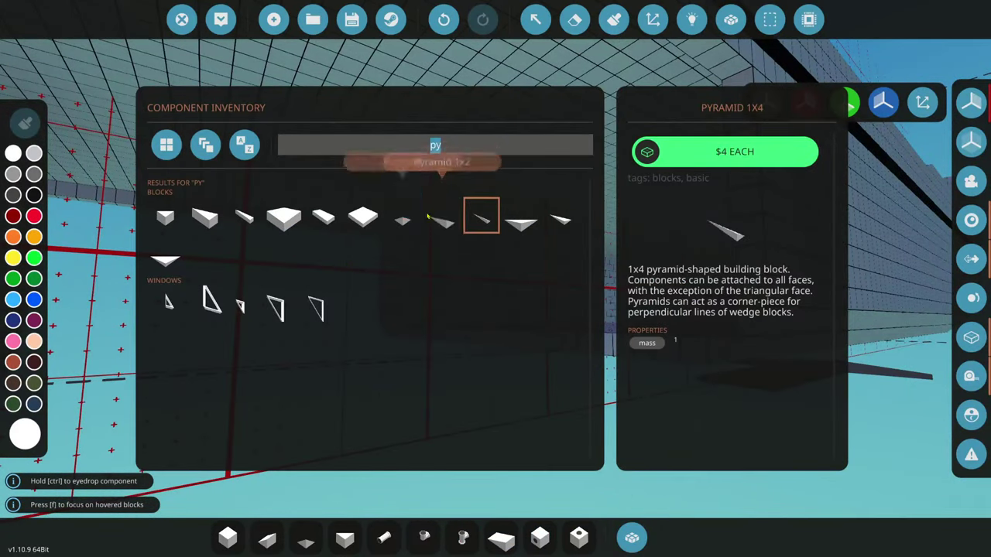
{"action": "left_click", "coordinate": [447, 225]}
{"action": "left_click", "coordinate": [633, 538]}
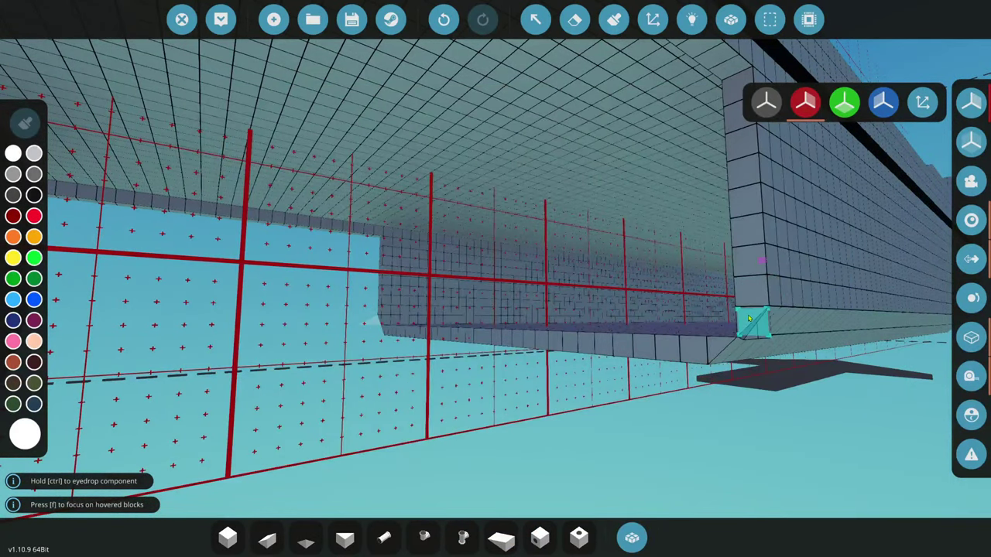
- Build a sloped strip of blocks with Pyramid 1x2 corner pieces along the recess's side edge, rising from the hull's lower corner
{"action": "key", "text": "a"}
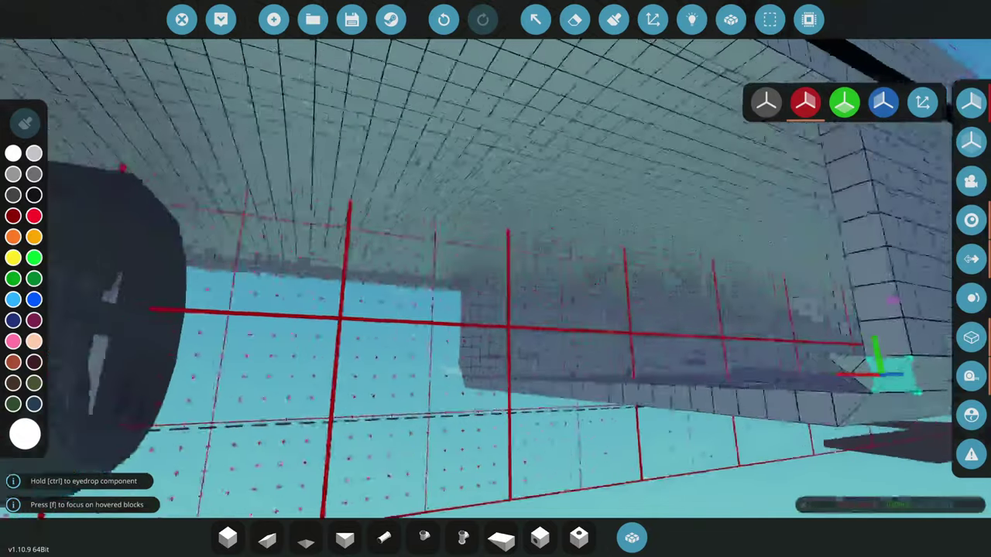
{"action": "key", "text": "d"}
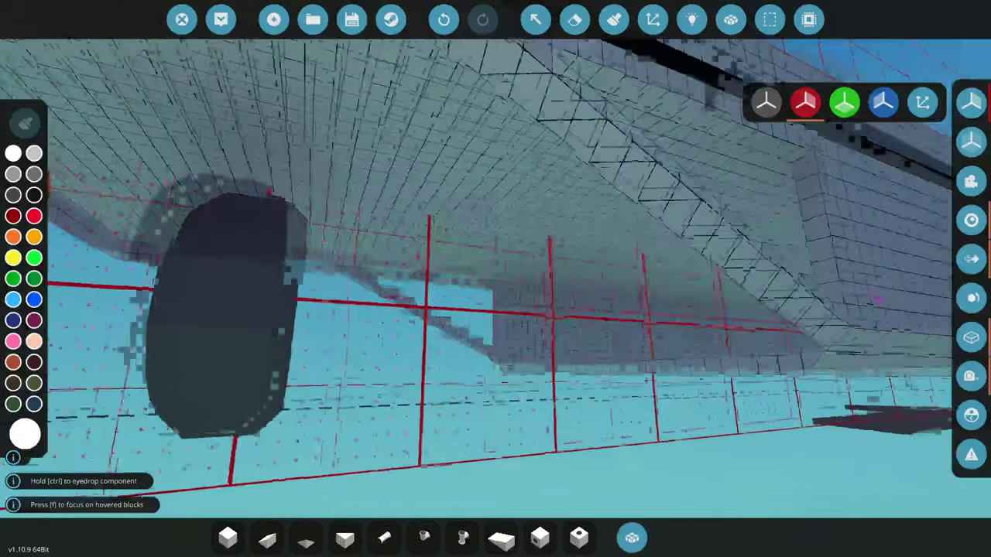
{"action": "key", "text": "s"}
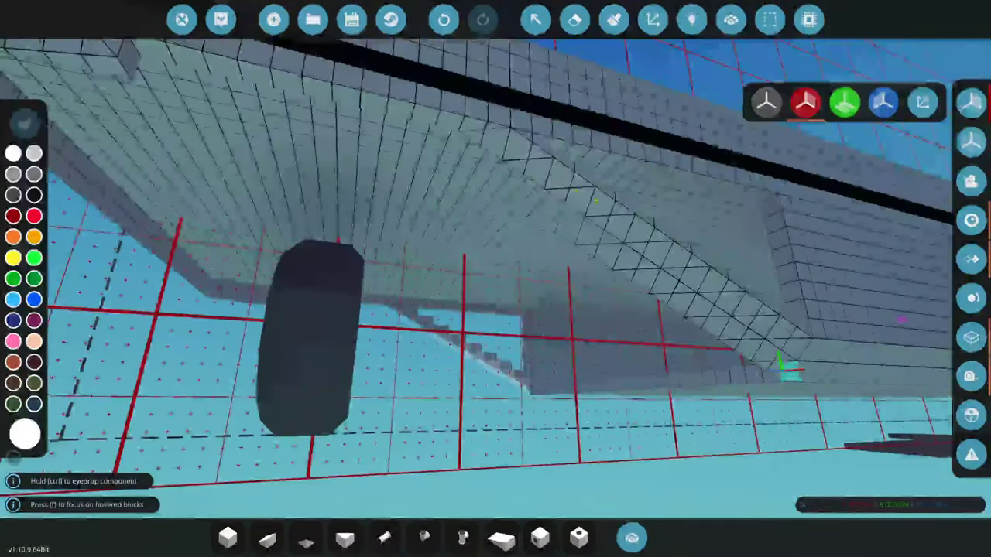
{"action": "key", "text": "w"}
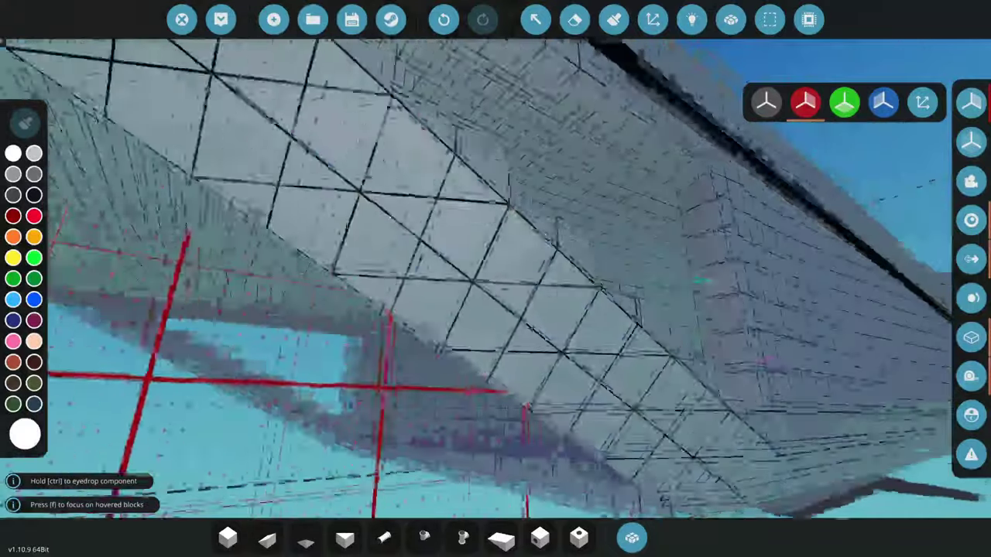
{"action": "key", "text": "s"}
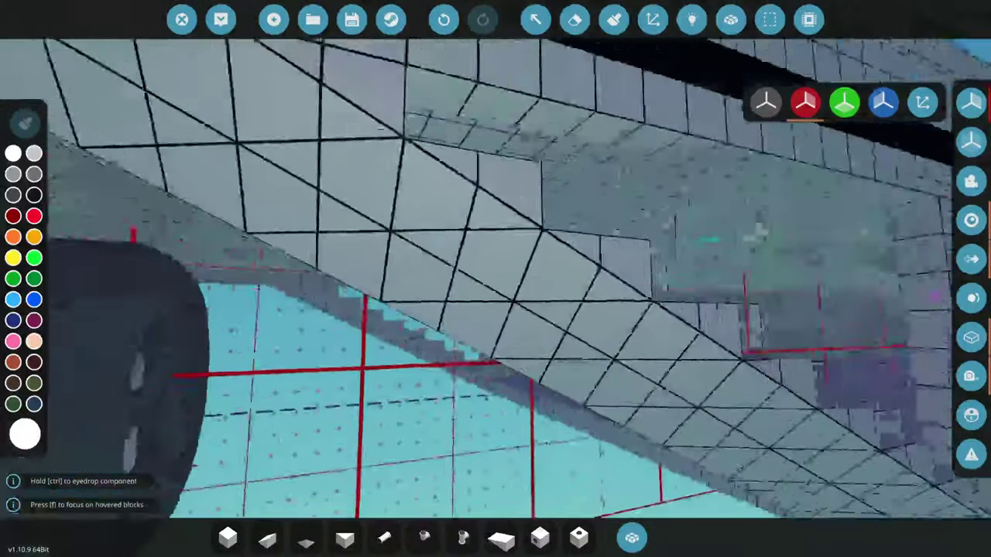
{"action": "key", "text": "w"}
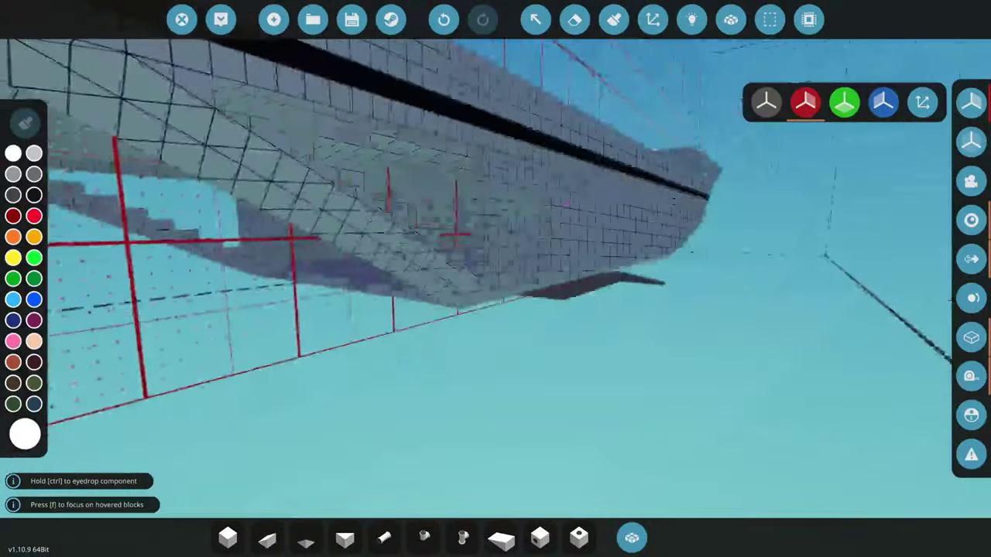
{"action": "key", "text": "w"}
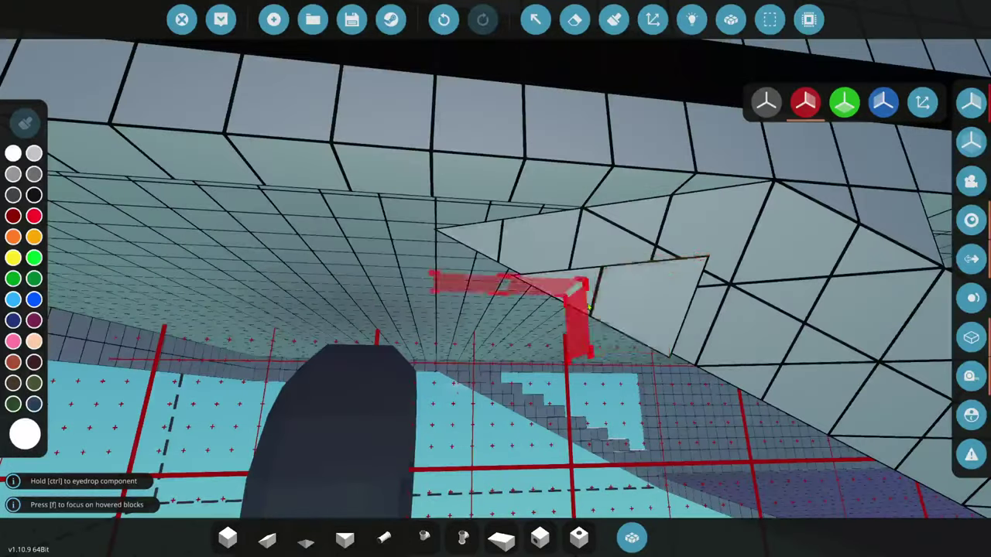
{"action": "key", "text": "s"}
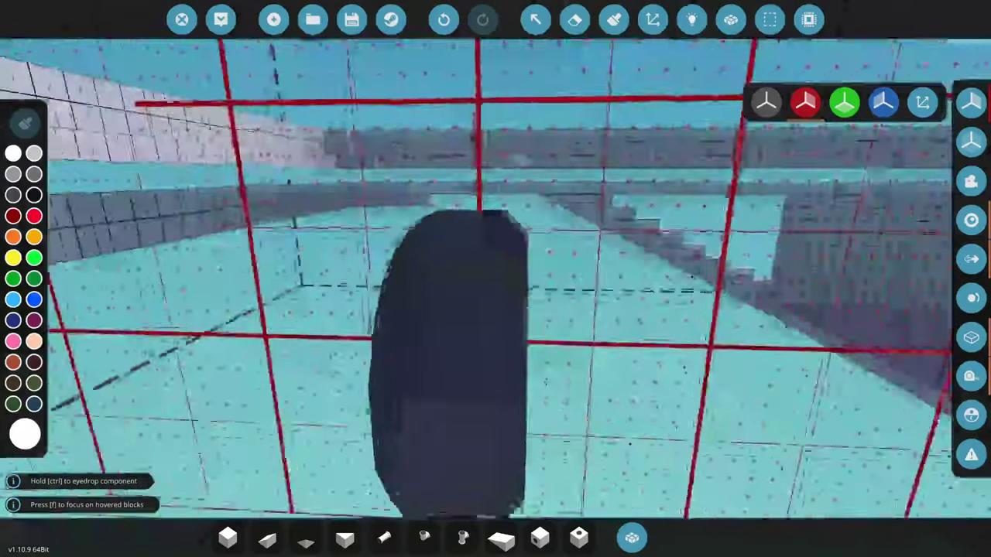
{"action": "key", "text": "w"}
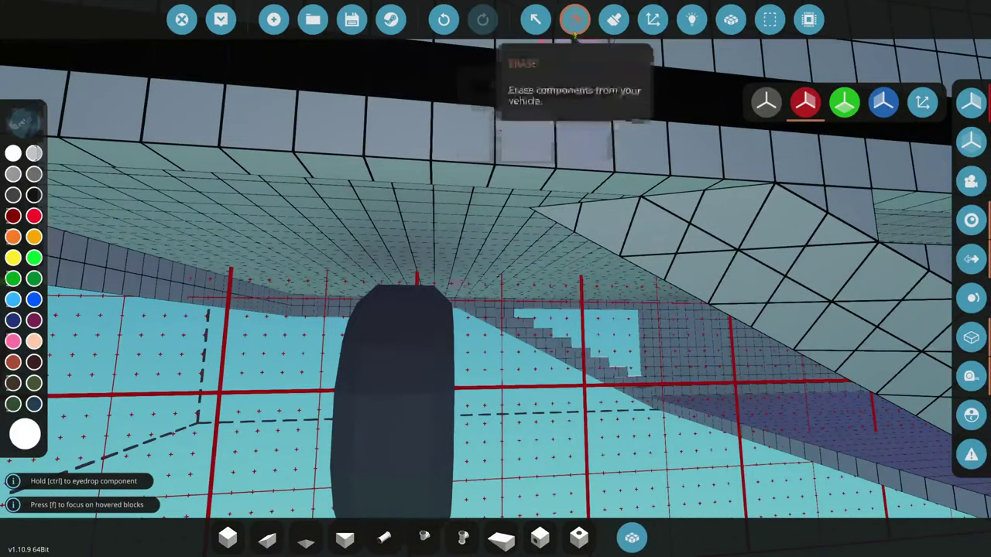
- Extend the sloped strip past its upper end so it tapers out along the hull's underside near the duct
{"action": "left_click", "coordinate": [632, 537]}
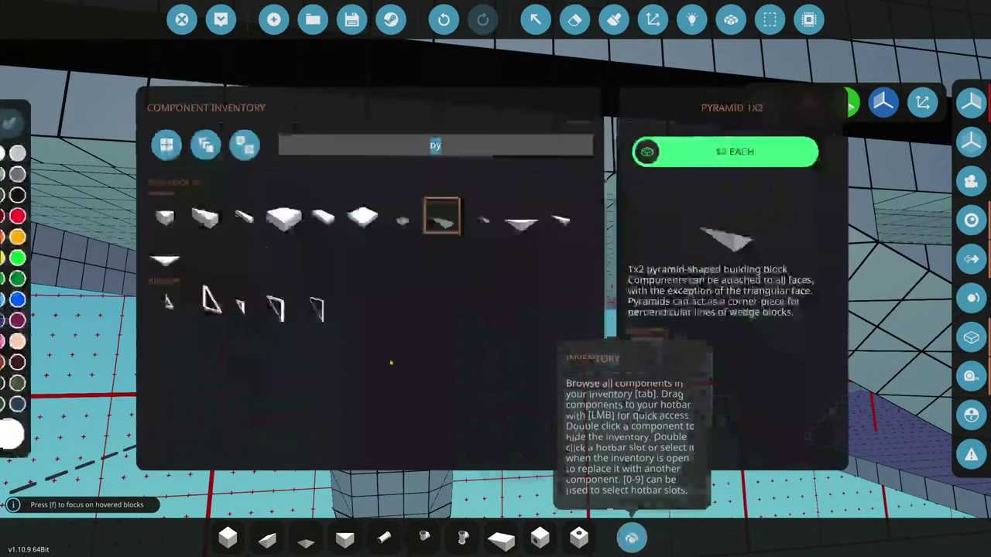
{"action": "left_click", "coordinate": [632, 537]}
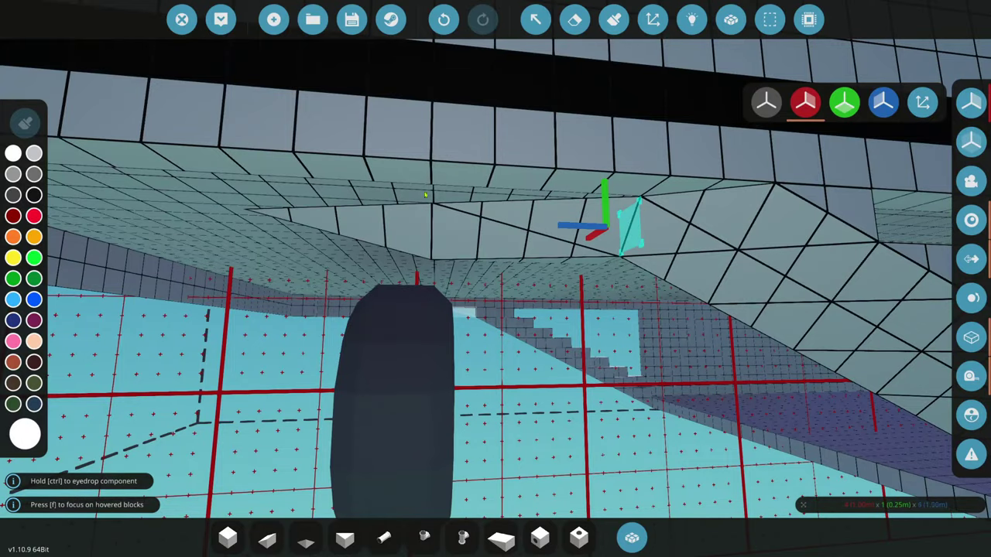
{"action": "key", "text": "s"}
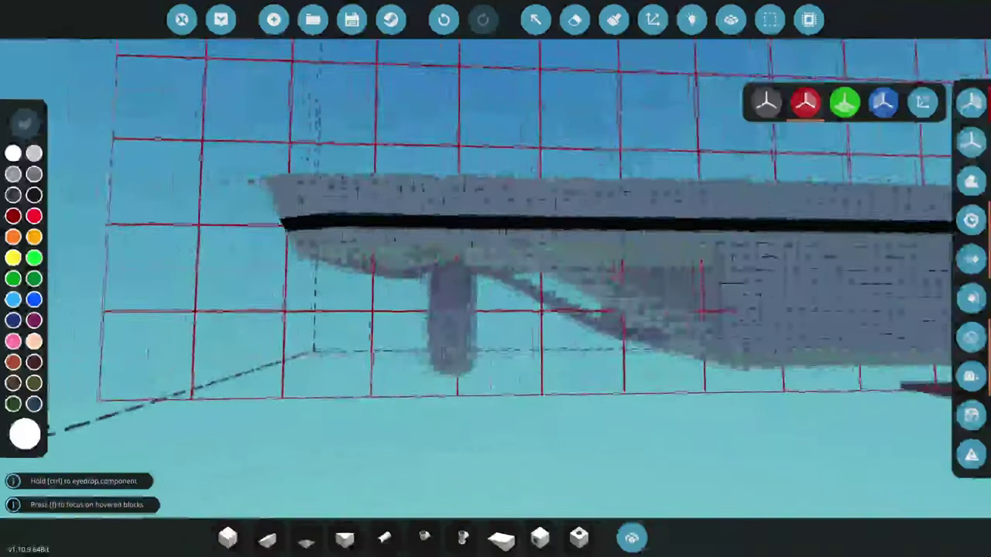
- Erase the block at the centre of the duct's cross brace in front of the propeller
{"action": "key", "text": "w"}
{"action": "key", "text": "7"}
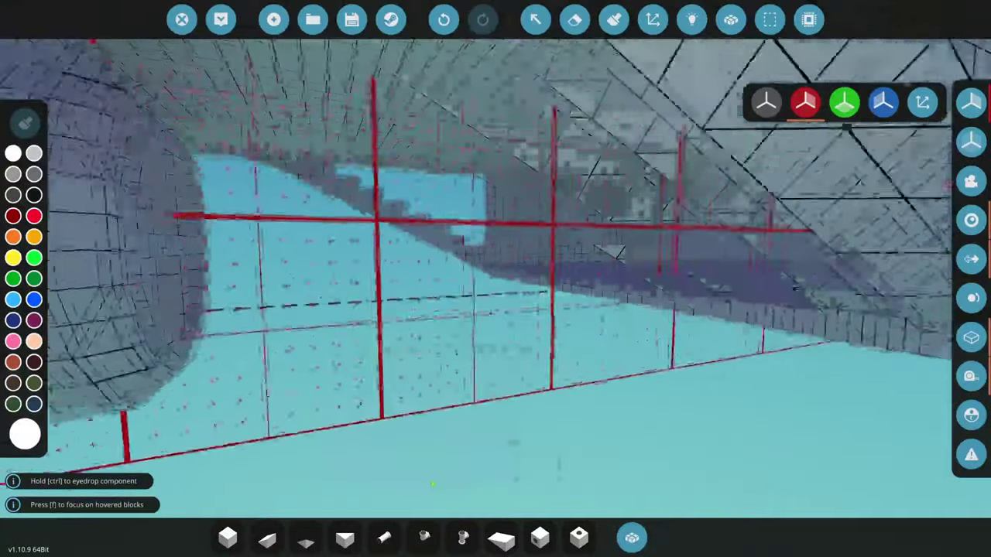
{"action": "key", "text": "5"}
{"action": "left_click", "coordinate": [501, 538]}
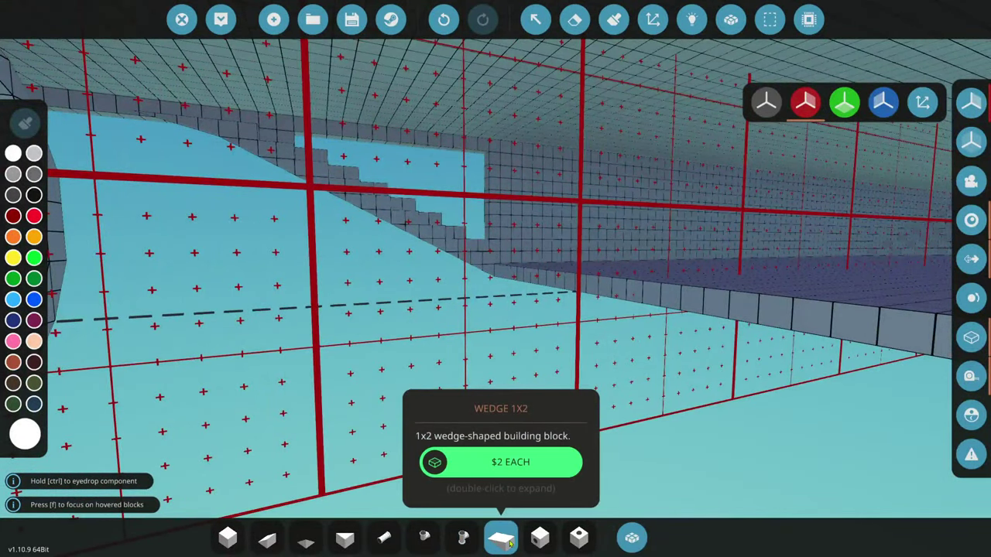
{"action": "key", "text": "w"}
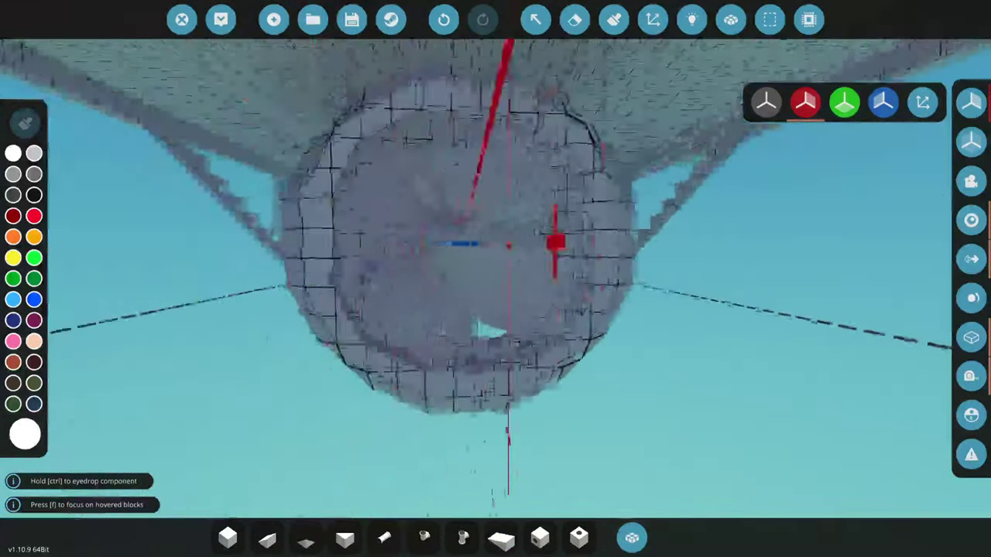
{"action": "key", "text": "w"}
{"action": "key", "text": "6"}
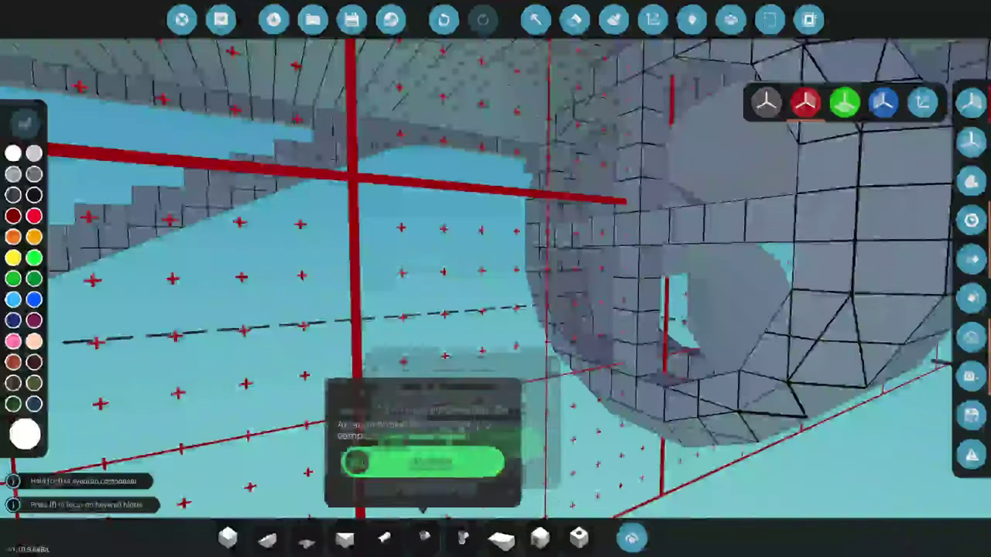
{"action": "key", "text": "w"}
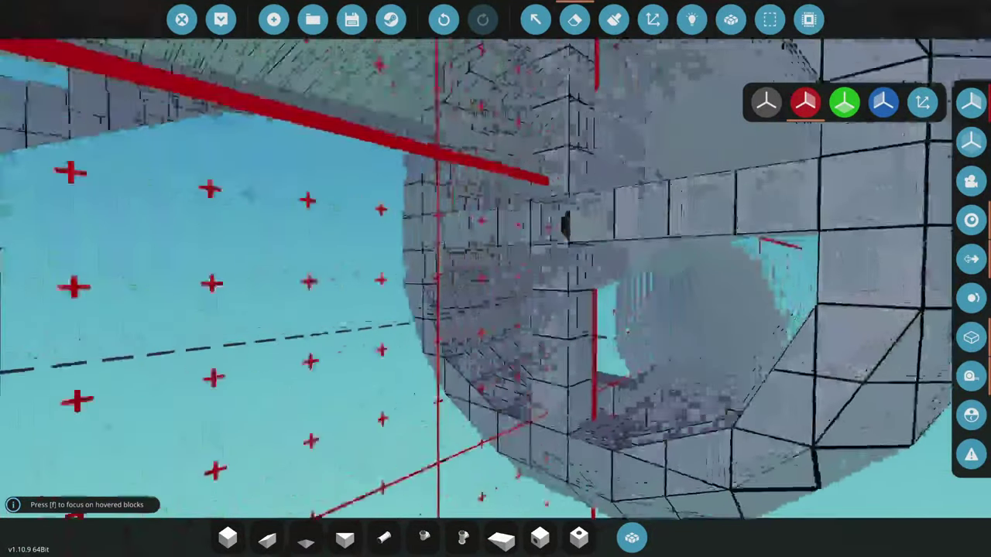
{"action": "key", "text": "w"}
- Run a straight line of Pipe Straight (Enclosed) blocks from the giant propeller's power connection inward into the hull
{"action": "key", "text": "8"}
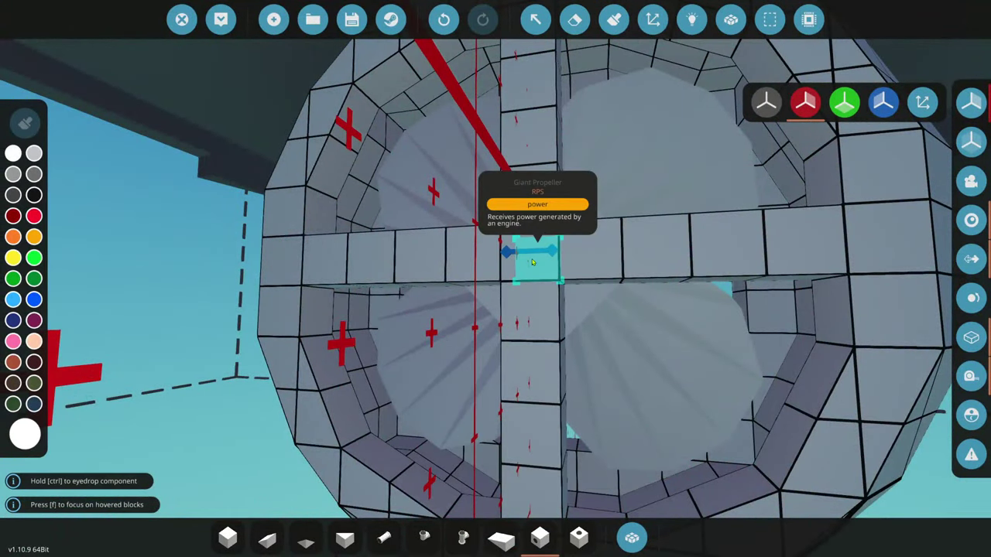
{"action": "key", "text": "s"}
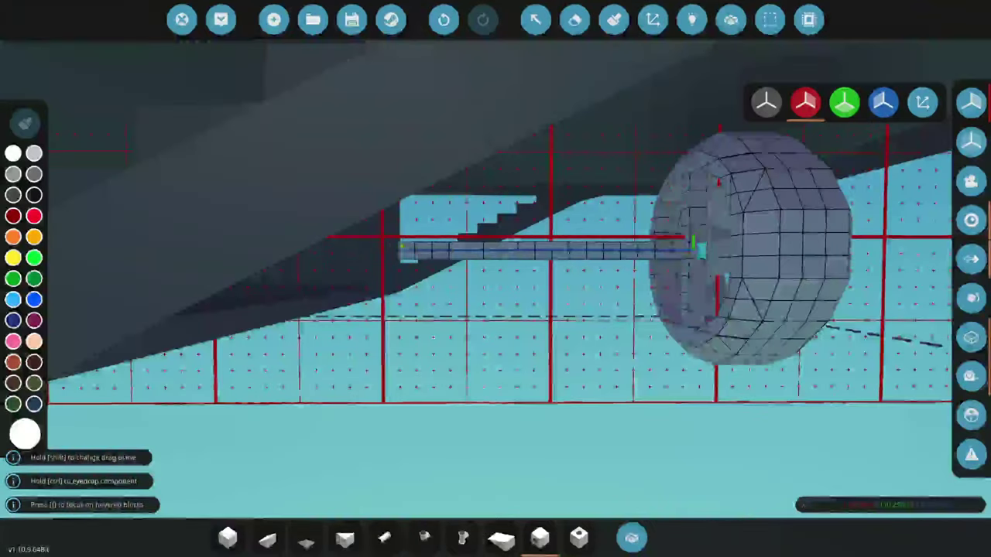
{"action": "key", "text": "d"}
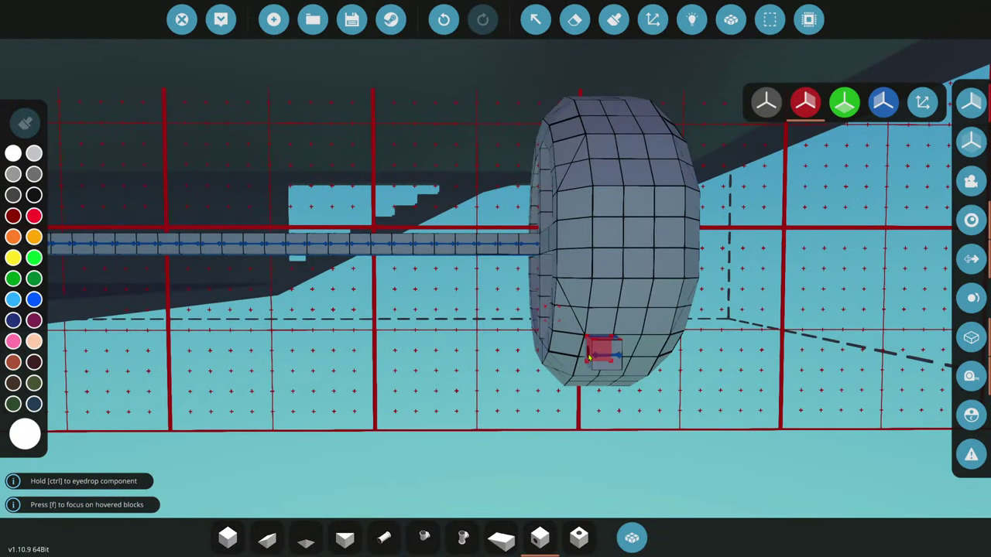
{"action": "key", "text": "w"}
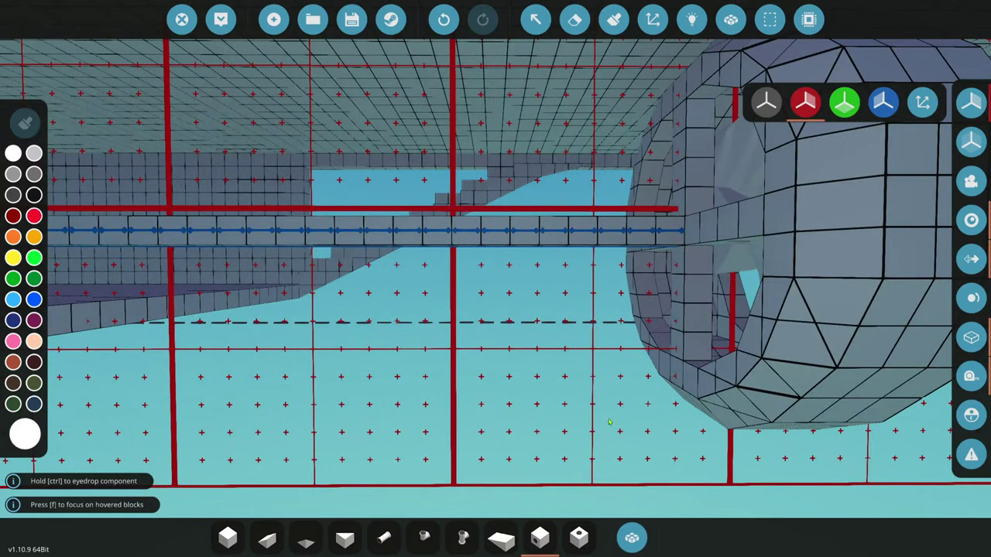
- Browse the component inventory for pipe parts and examine the sloped strip along the recess's side edge
{"action": "left_click", "coordinate": [631, 538]}
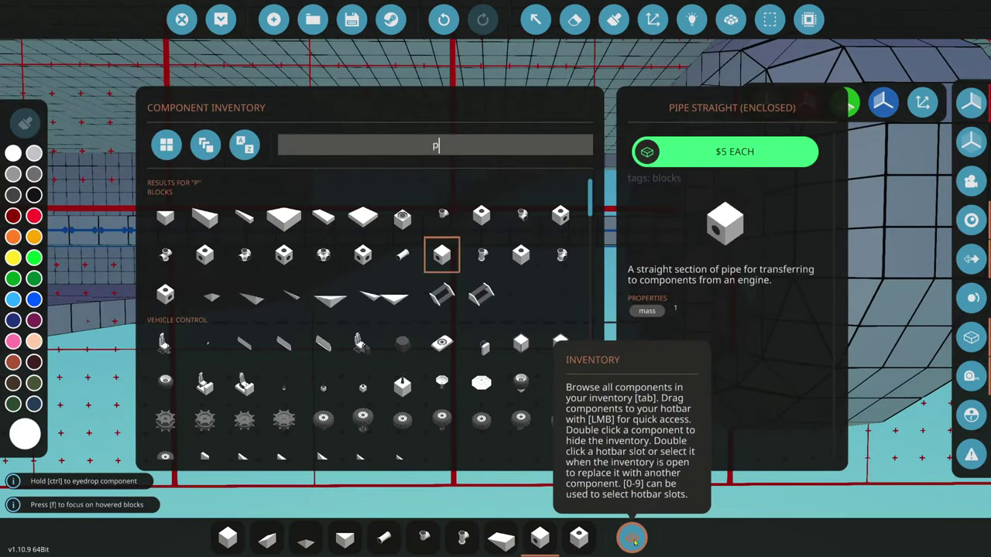
{"action": "type", "text": "i"}
{"action": "left_click", "coordinate": [632, 537]}
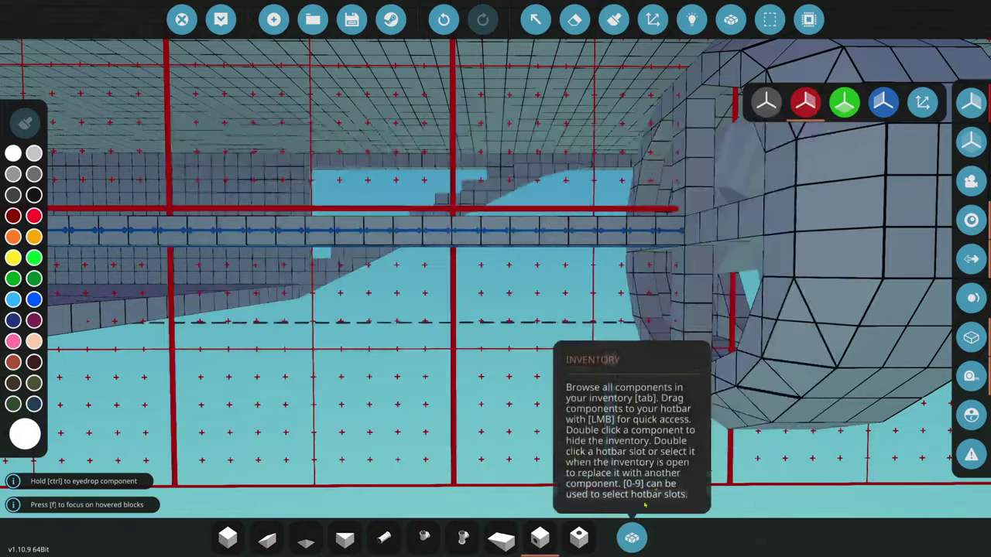
{"action": "key", "text": "s"}
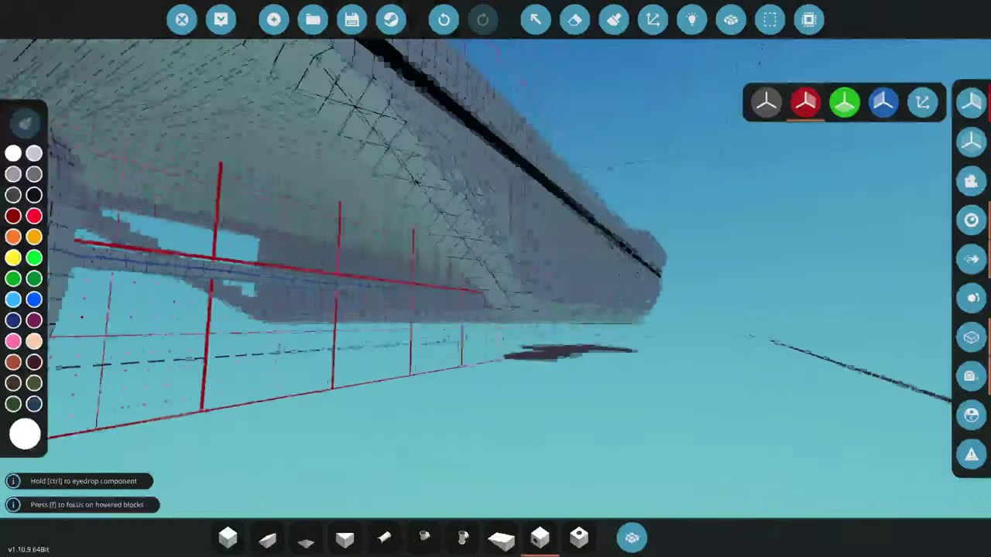
{"action": "key", "text": "w"}
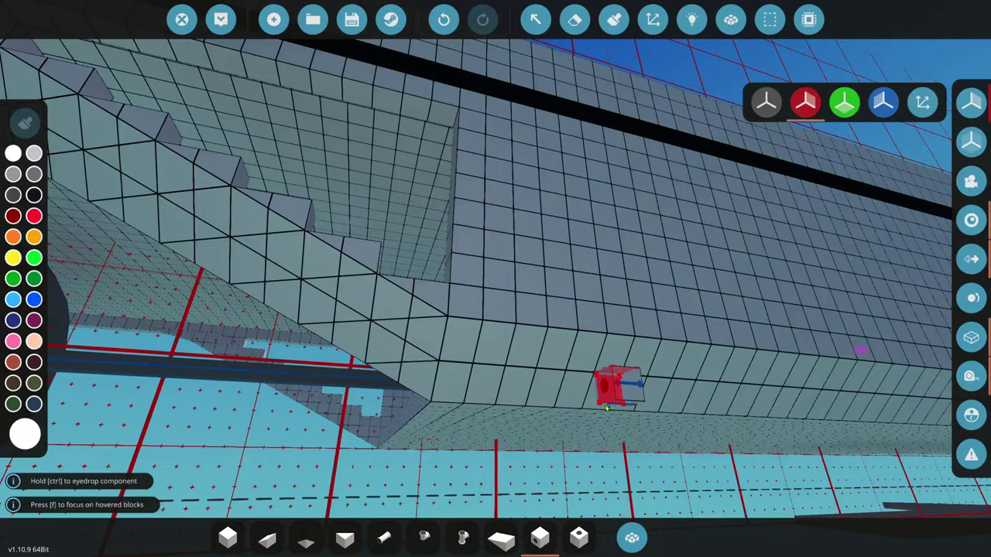
- Inspect the propeller duct, the pipe run and the underside of the stern from several angles
{"action": "key", "text": "q"}
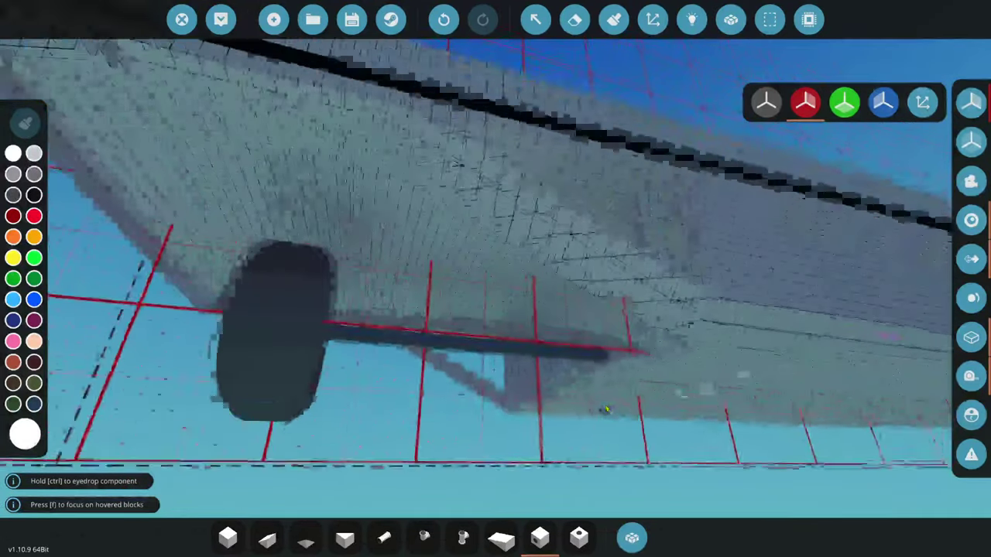
{"action": "key", "text": "w"}
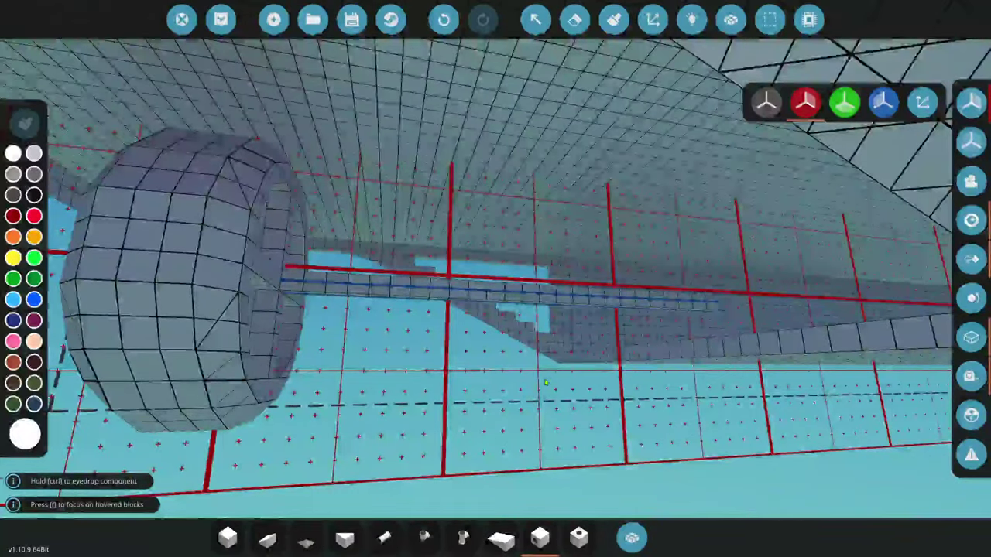
{"action": "key", "text": "q"}
{"action": "key", "text": "s"}
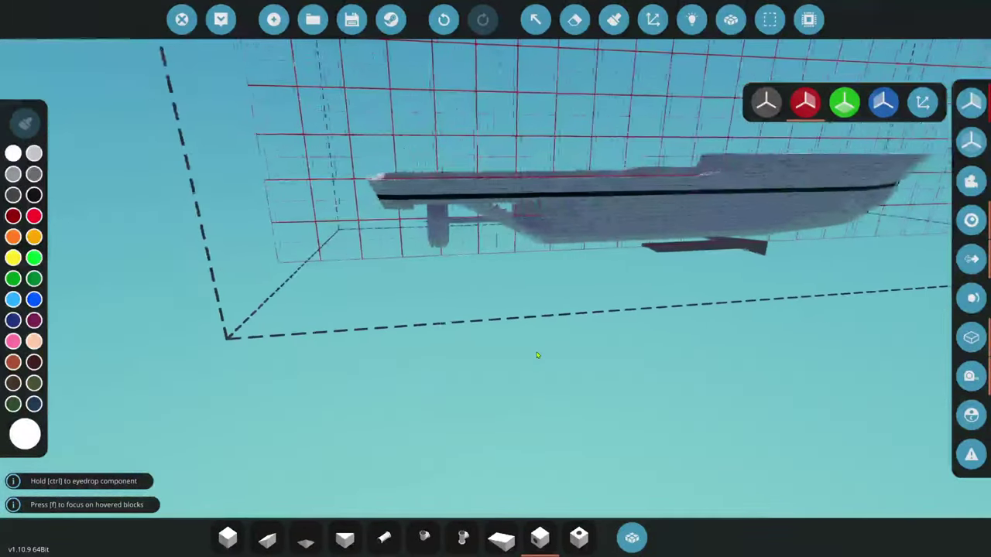
{"action": "key", "text": "w"}
{"action": "key", "text": "e"}
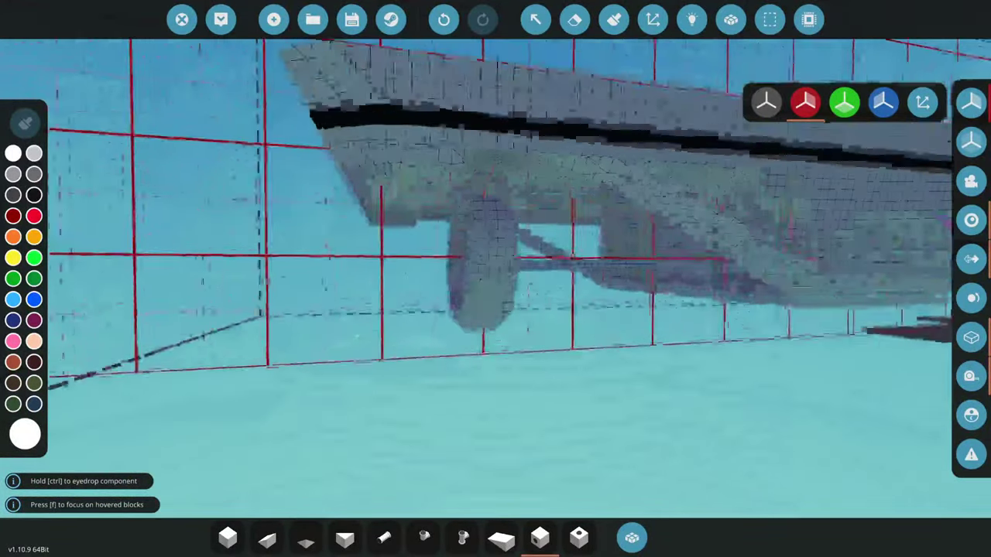
{"action": "key", "text": "w"}
{"action": "key", "text": "q"}
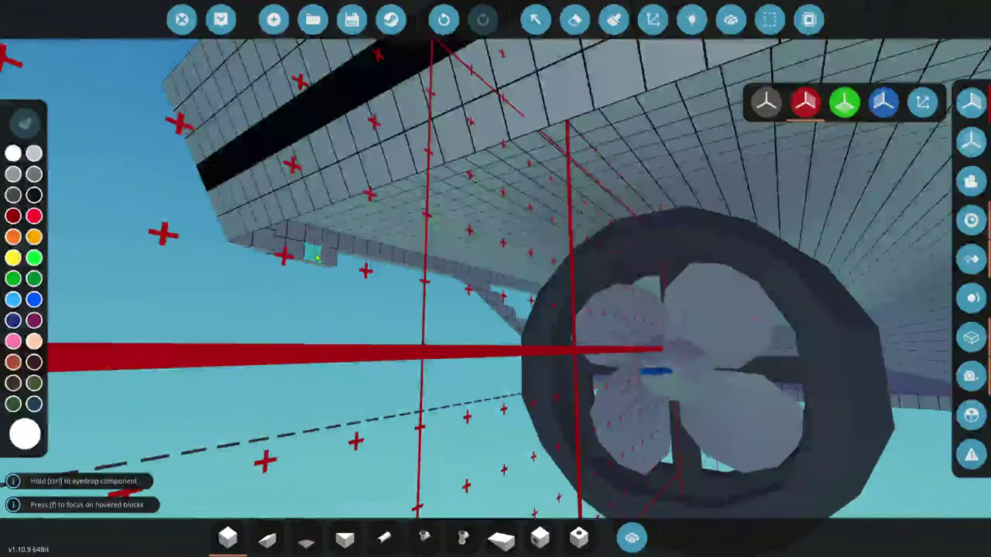
{"action": "key", "text": "d"}
{"action": "key", "text": "s"}
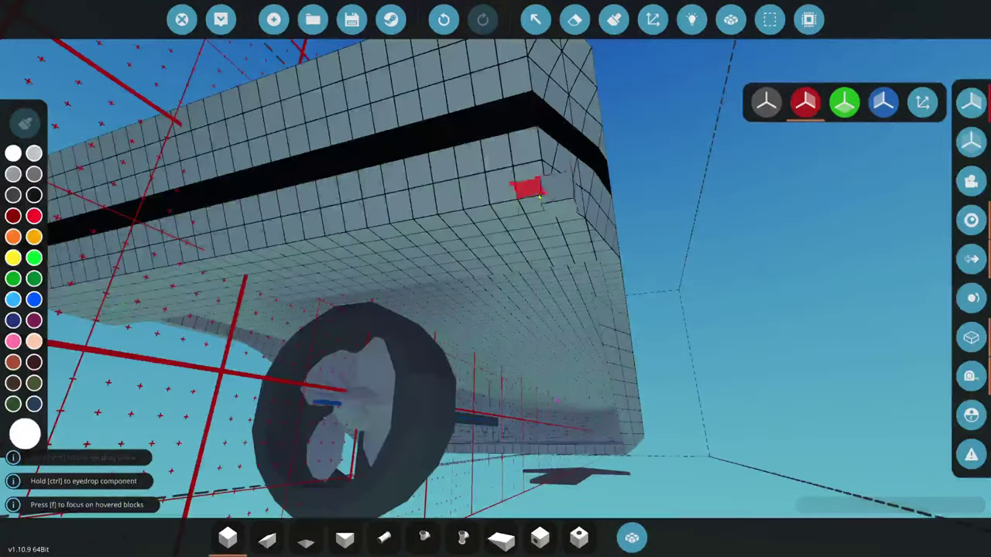
{"action": "key", "text": "w"}
{"action": "key", "text": "d"}
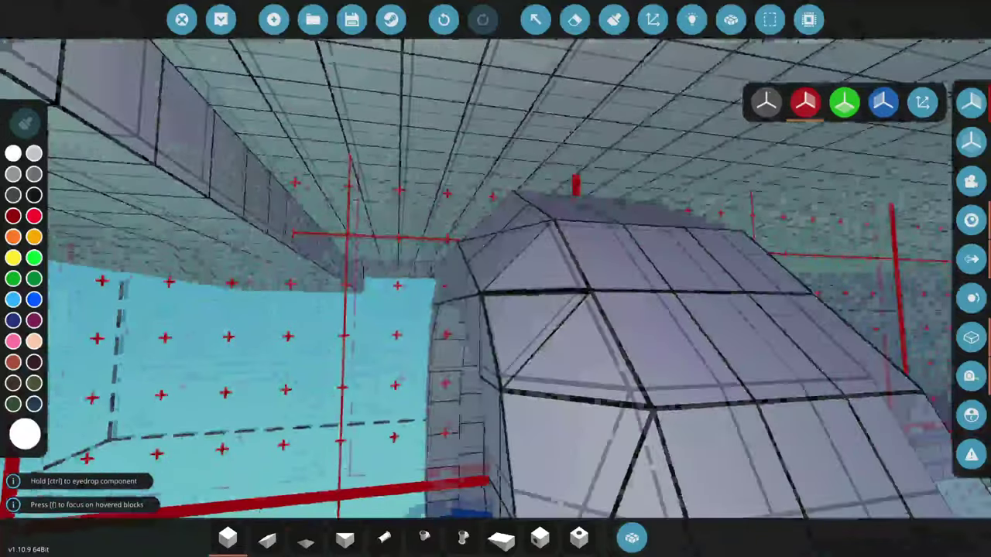
{"action": "key", "text": "d"}
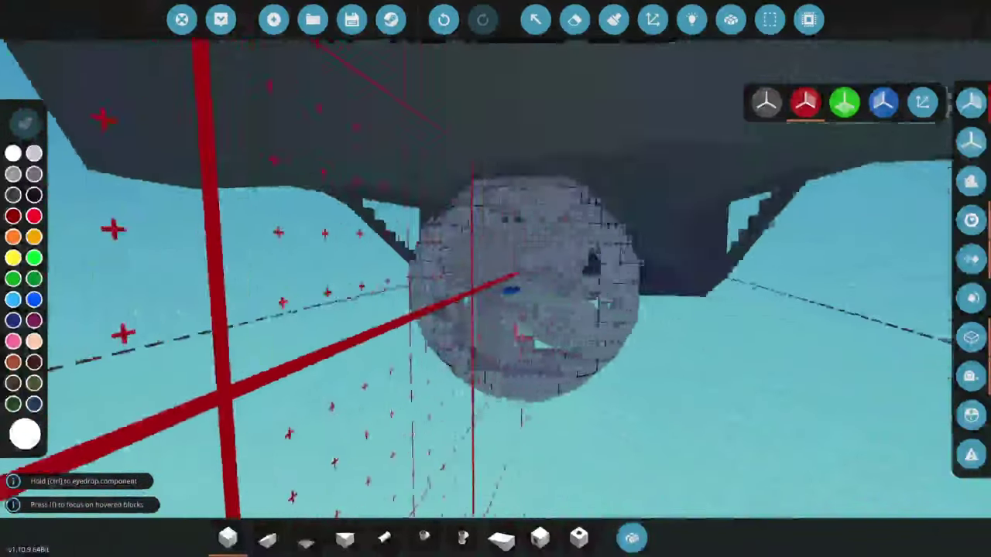
{"action": "key", "text": "d"}
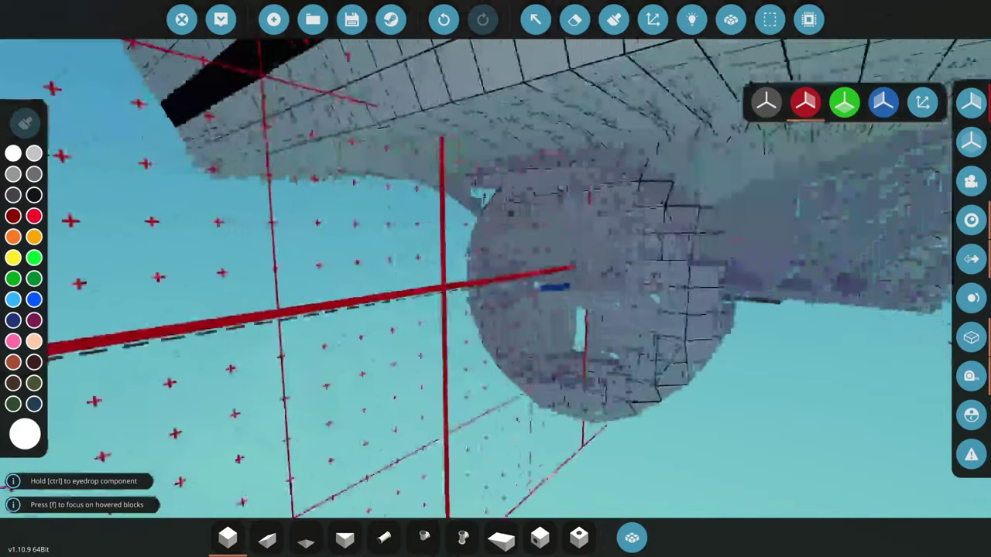
{"action": "key", "text": "w"}
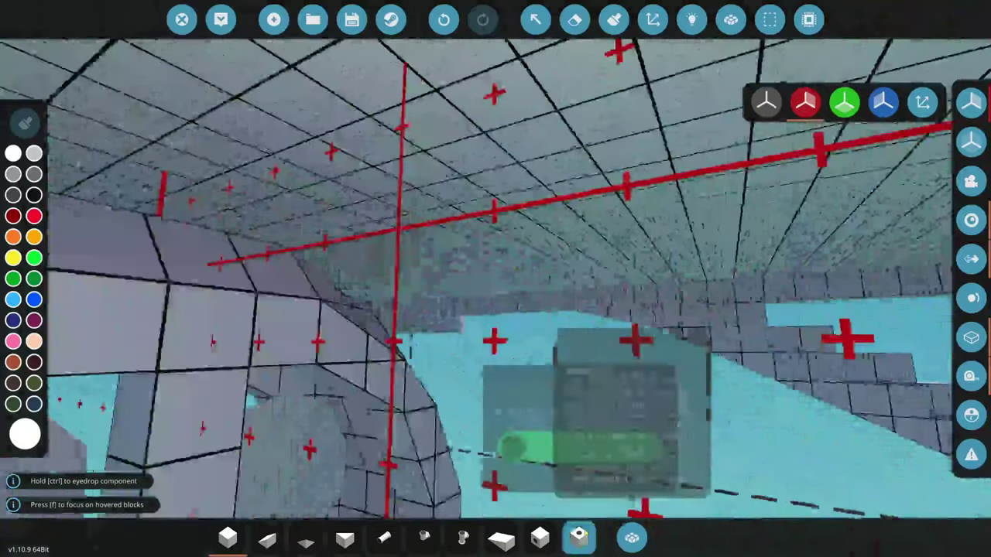
- Try to fill the gap between the duct's top and the hull's underside with a 7 × 1 × 3 layer of blocks
{"action": "left_click", "coordinate": [632, 537]}
{"action": "type", "text": "wedge"}
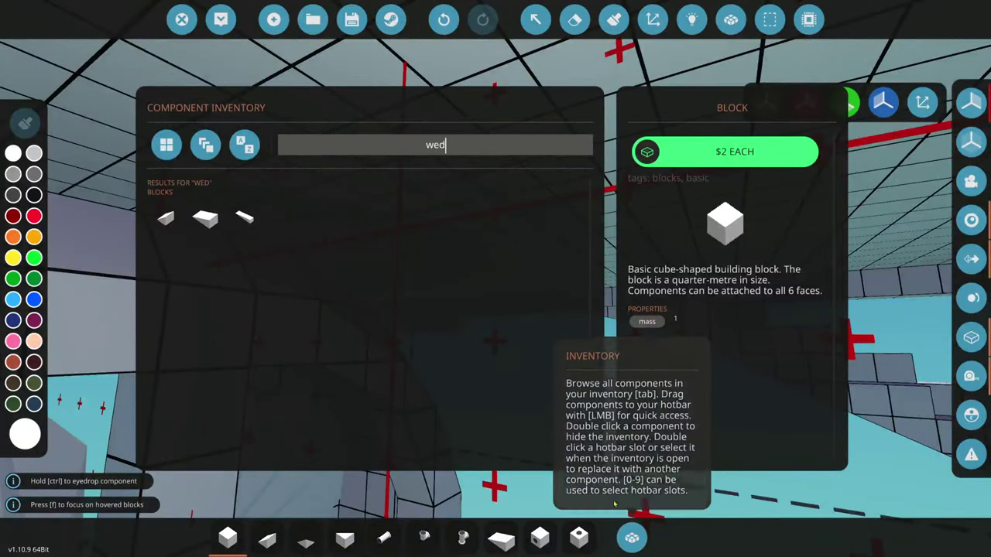
{"action": "left_click", "coordinate": [242, 219]}
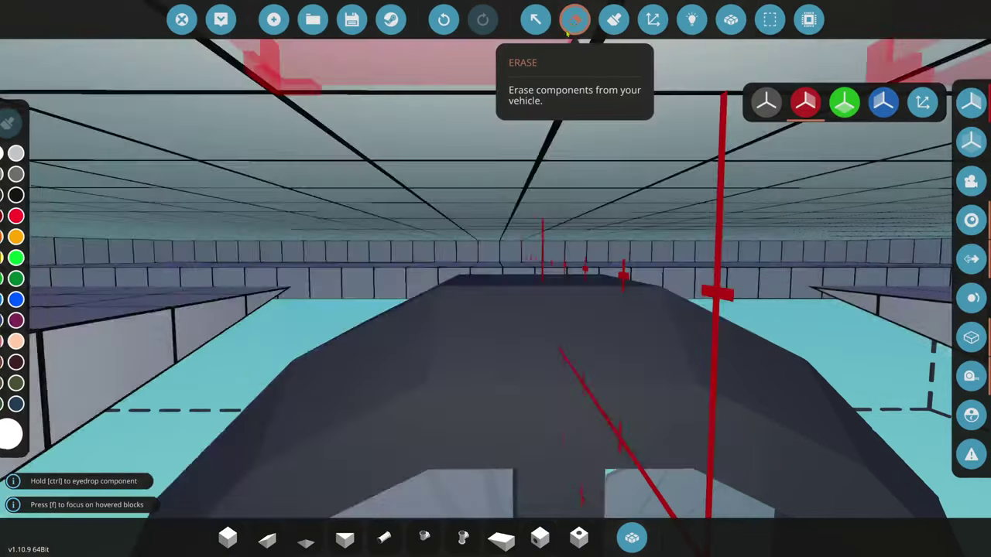
{"action": "left_click", "coordinate": [571, 23]}
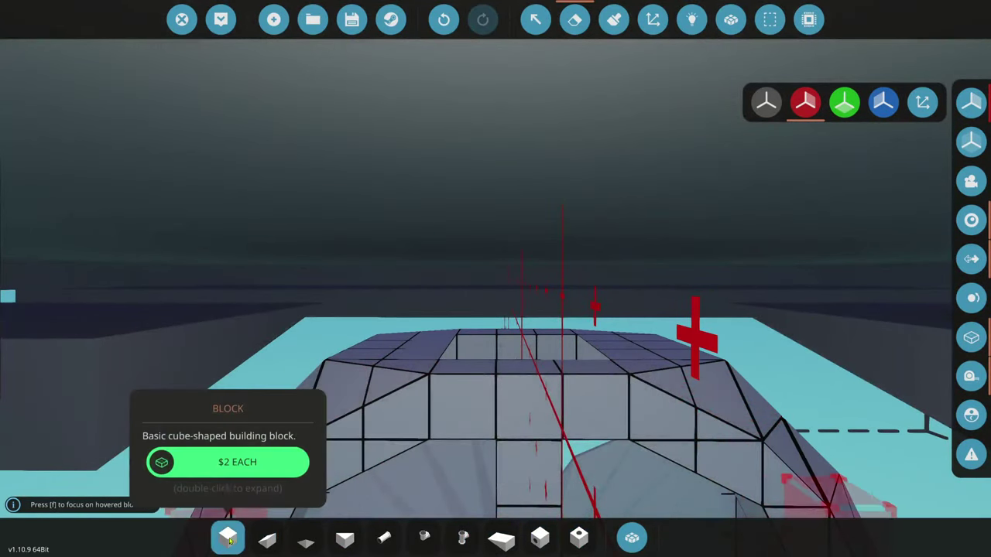
{"action": "left_click", "coordinate": [227, 540]}
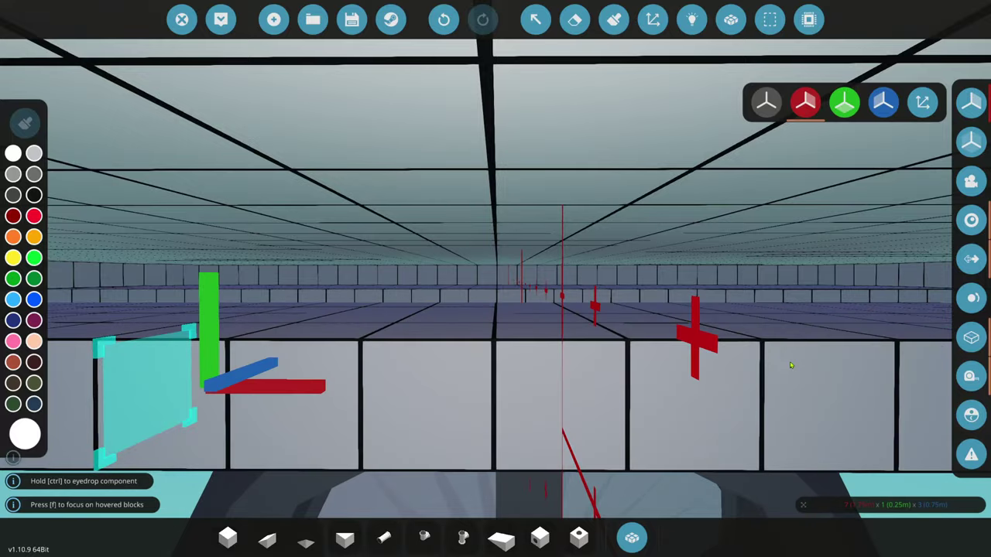
{"action": "key", "text": "s"}
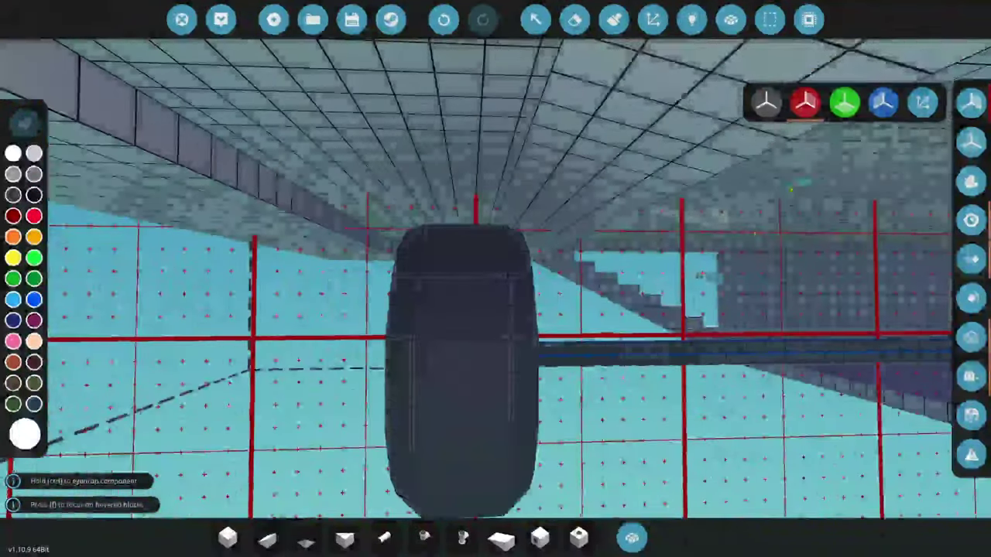
- Cut the propeller duct out of the vehicle and paste it back slightly toward the stern, clear of the end of the pipe run
{"action": "left_click", "coordinate": [770, 19]}
{"action": "left_click_drag", "start_coordinate": [567, 293], "coordinate": [342, 336]}
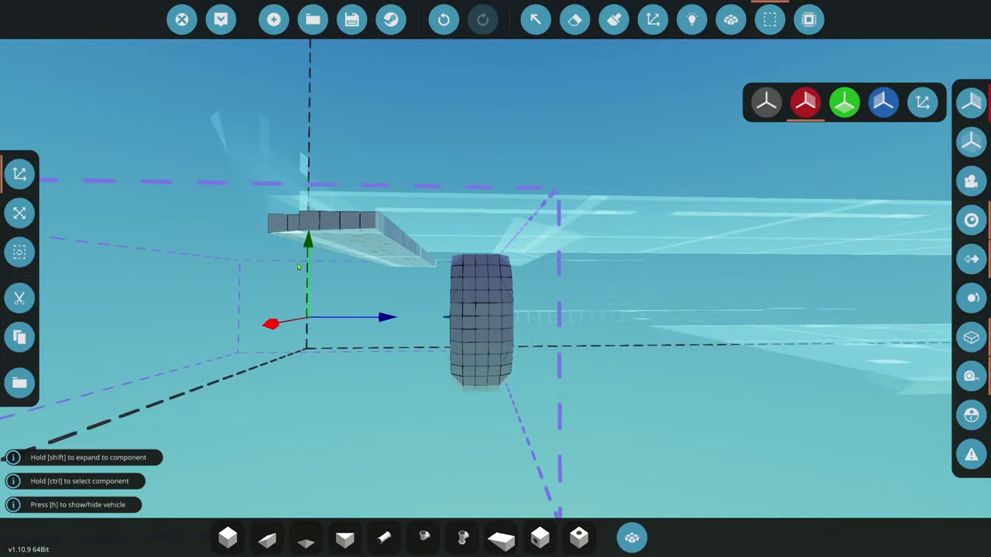
{"action": "left_click", "coordinate": [21, 298]}
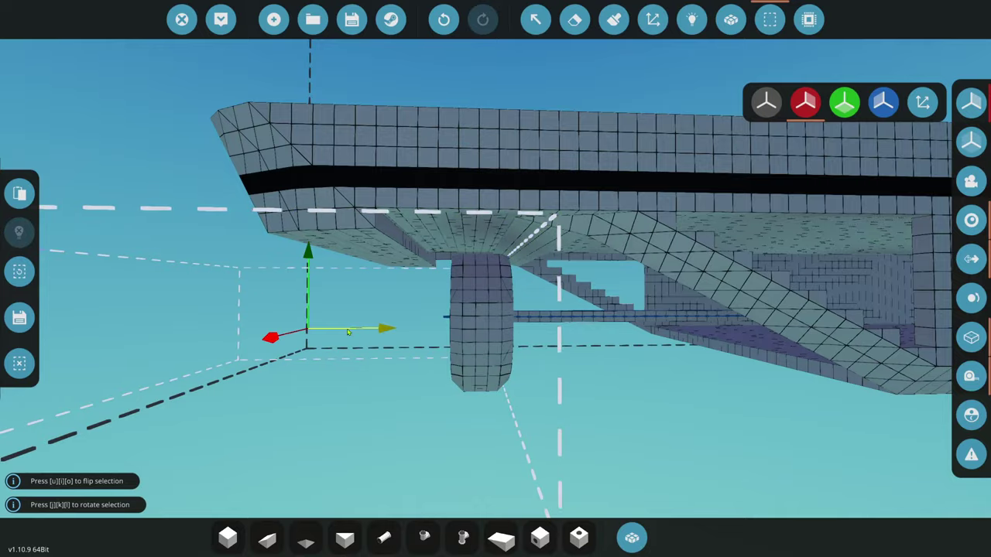
{"action": "key", "text": "w"}
{"action": "key", "text": "s"}
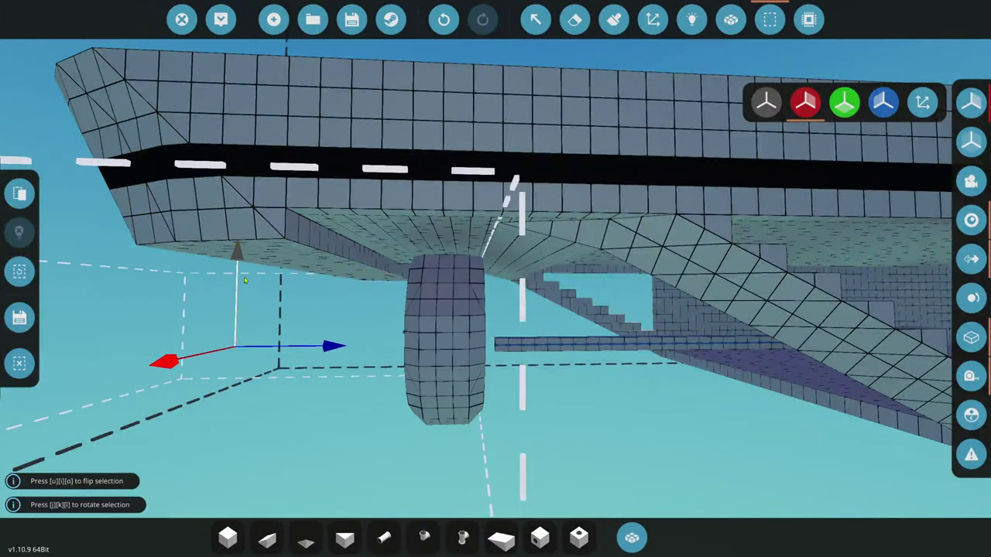
{"action": "key", "text": "s"}
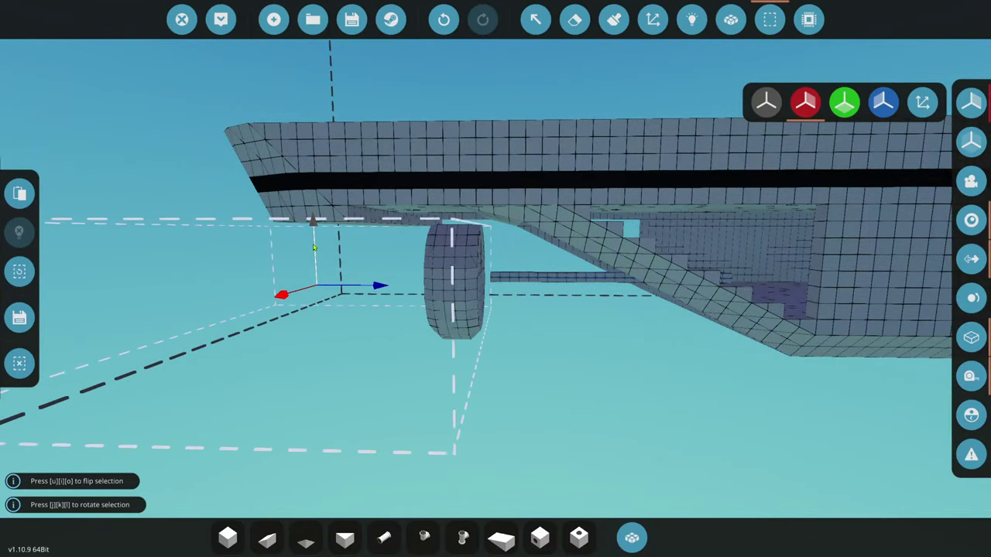
{"action": "key", "text": "w"}
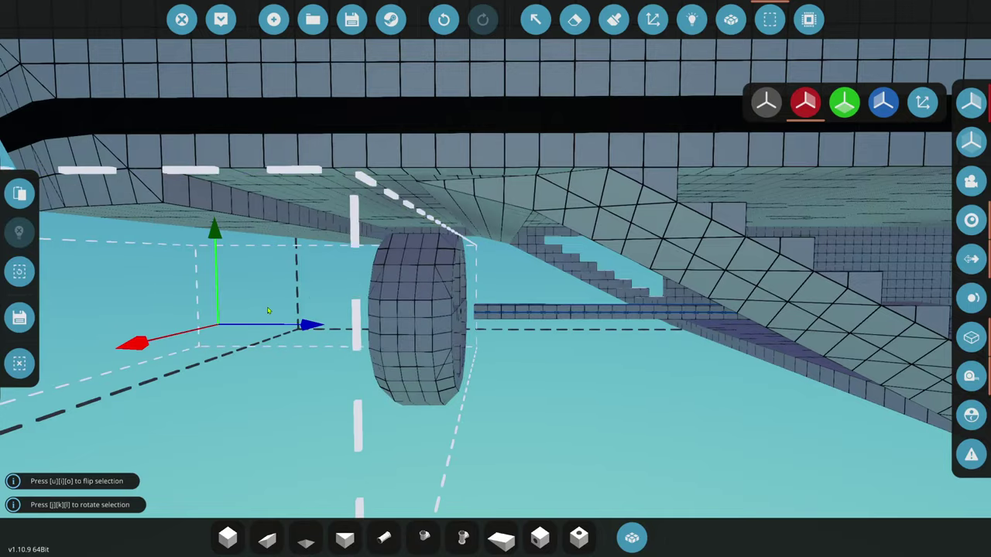
{"action": "left_click", "coordinate": [19, 193]}
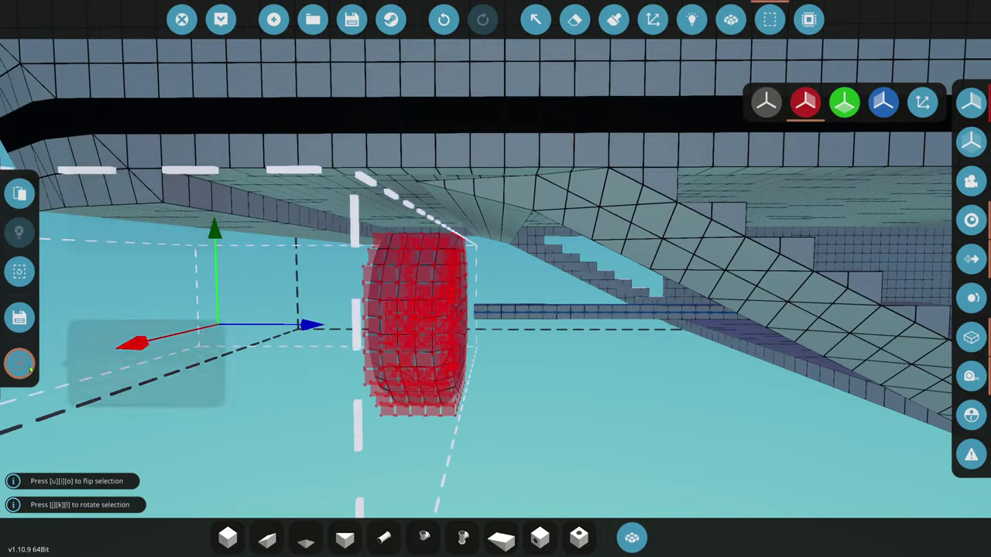
- Erase the tapering pieces at the upper end of the sloped strip beside the duct
{"action": "left_click", "coordinate": [573, 21]}
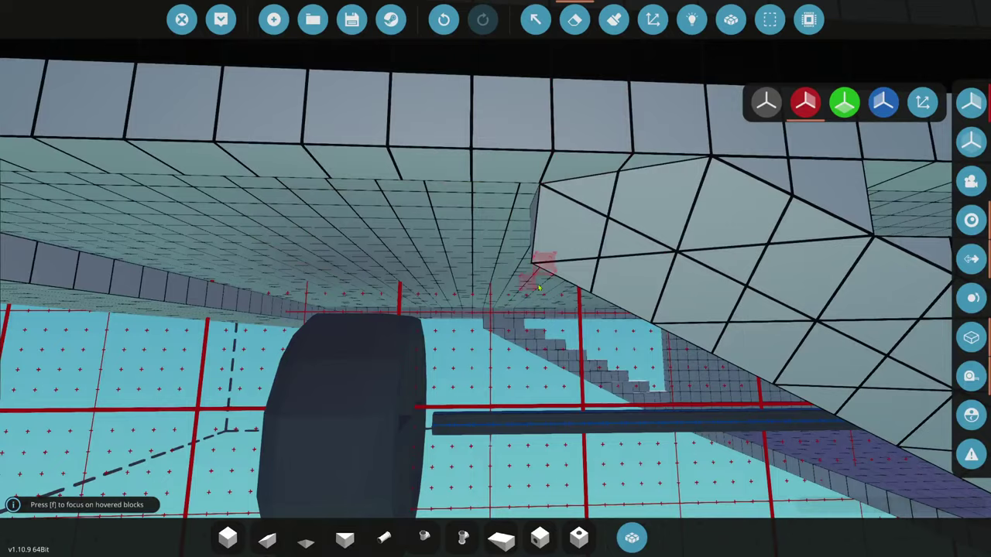
{"action": "left_click", "coordinate": [610, 232]}
{"action": "left_click", "coordinate": [604, 246]}
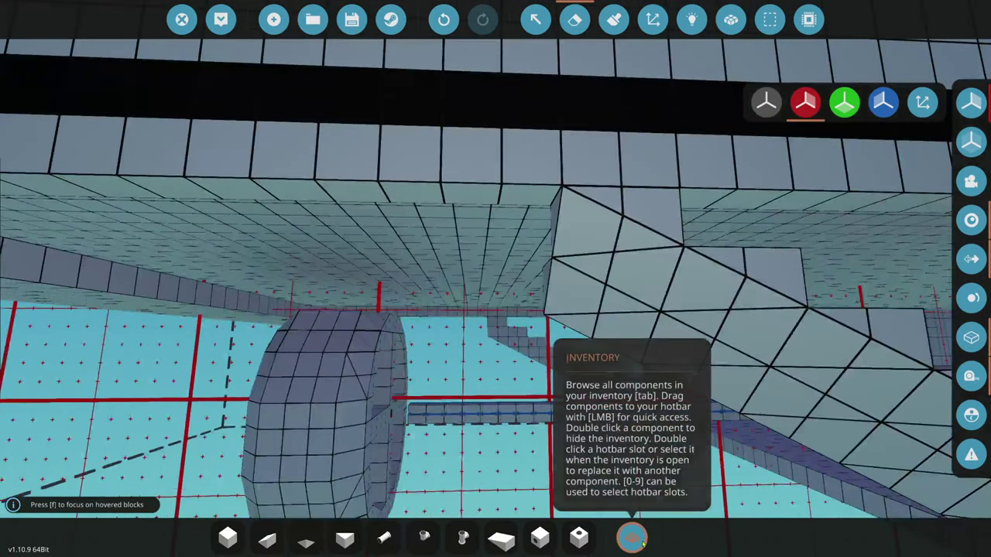
- Place Pyramid 1x4 blocks at the sloped strip's upper end to taper it into the hull's underside
{"action": "left_click", "coordinate": [632, 537]}
{"action": "type", "text": "py"}
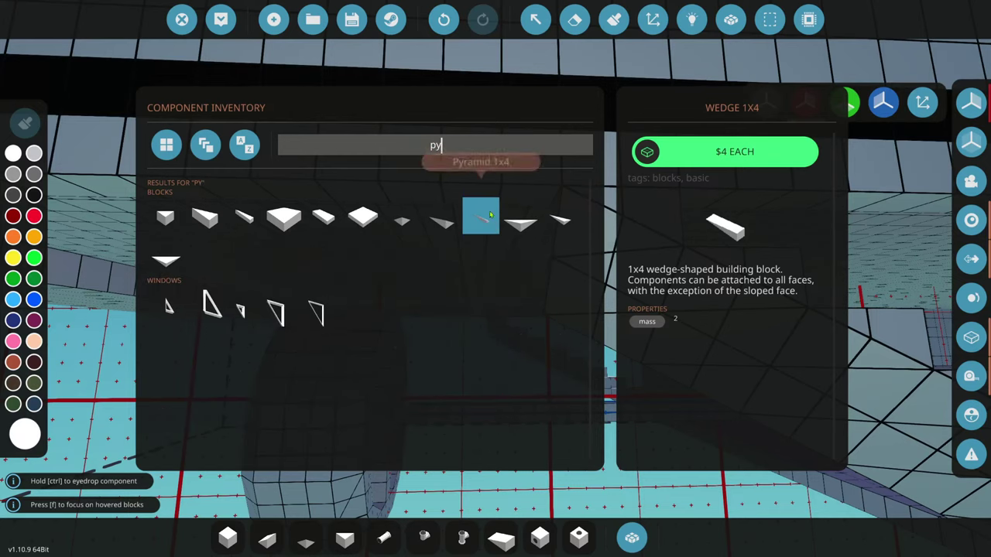
{"action": "left_click", "coordinate": [642, 535]}
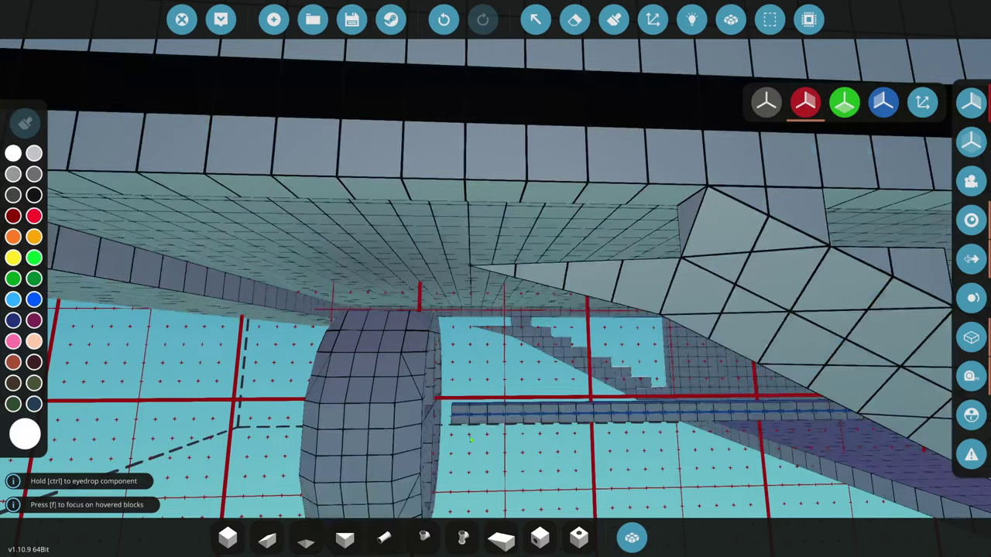
- Fill the taper across the hull's underside between the two sloped strips with a row of Wedge 1x4 blocks
{"action": "left_click", "coordinate": [632, 537]}
{"action": "type", "text": "wedge"}
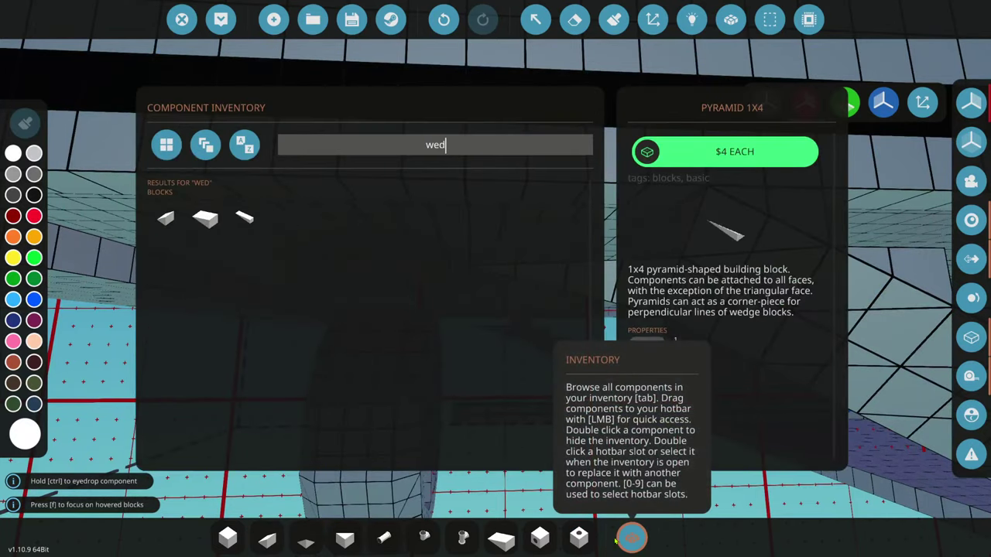
{"action": "left_click", "coordinate": [632, 537]}
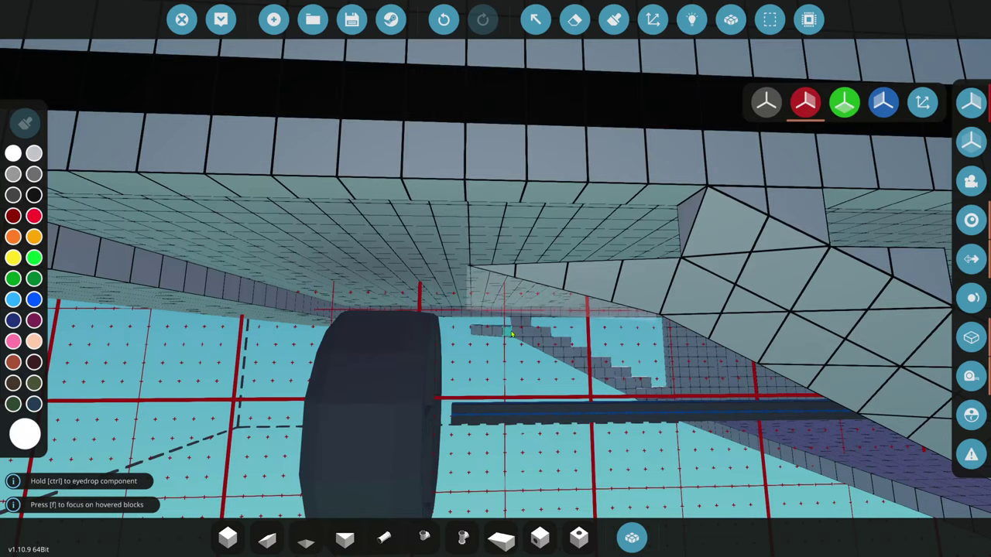
- Erase the 1x4 tapered piece on the outer side of the sloped strip's upper end
{"action": "key", "text": "s"}
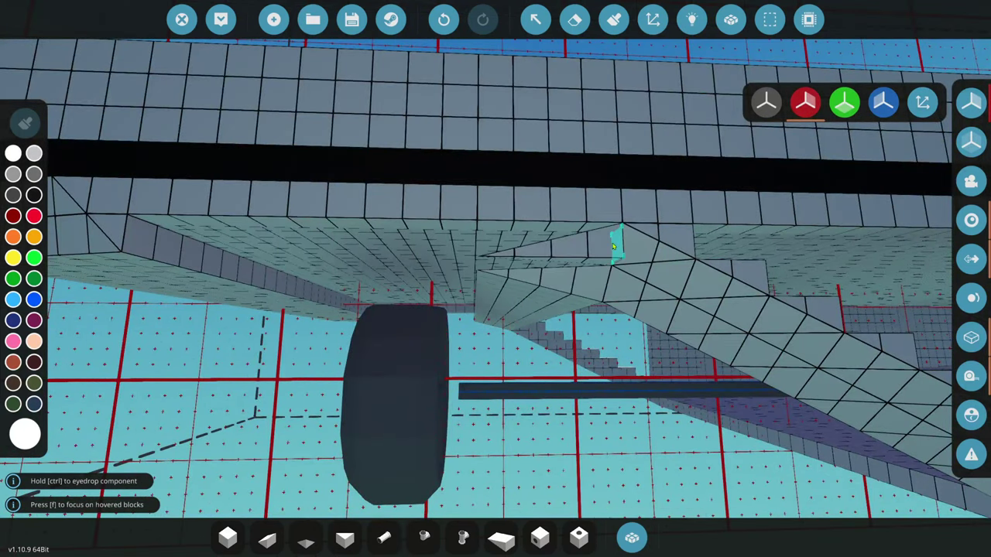
{"action": "key", "text": "w"}
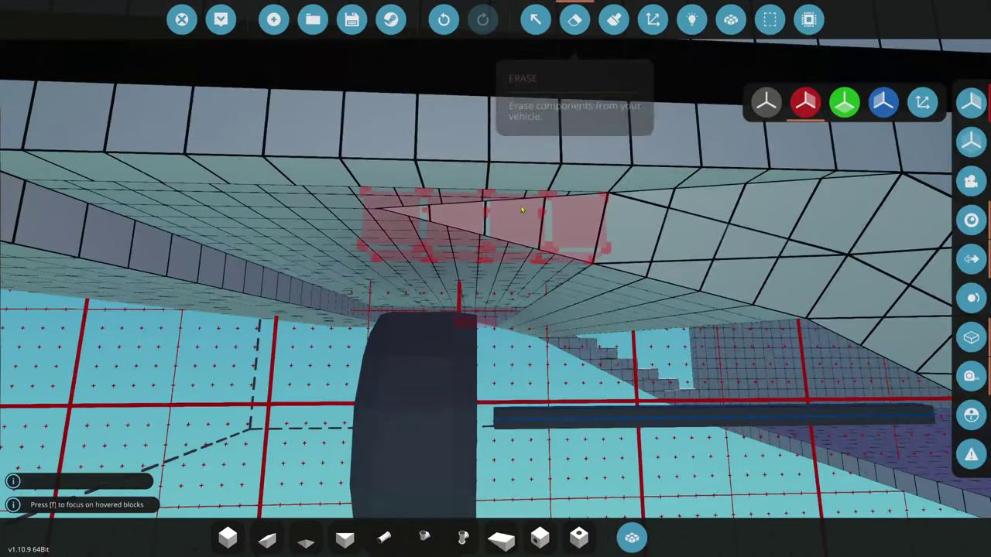
{"action": "key", "text": "w"}
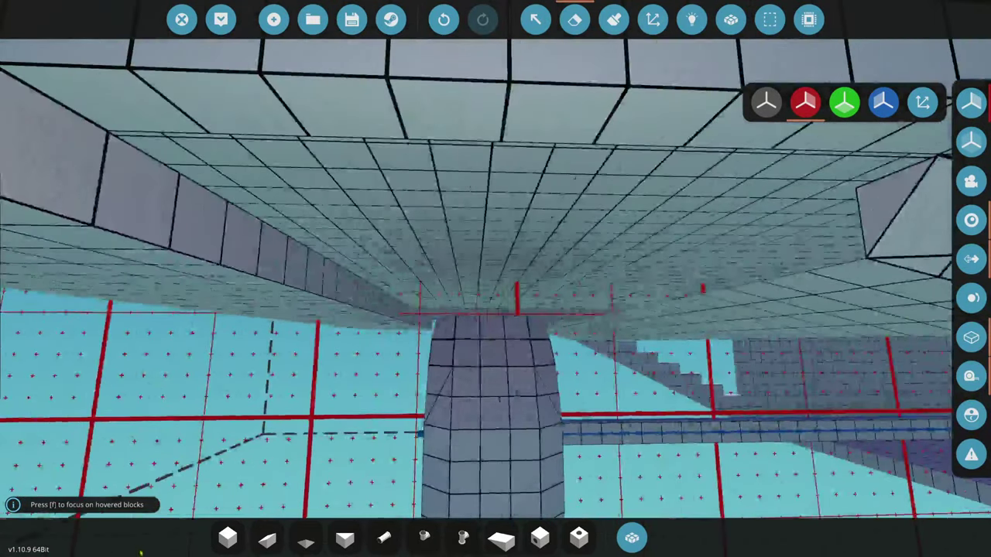
- Lay a sheet of basic blocks one block thick and 10 blocks long between the hull's underside and the top of the duct
{"action": "left_click", "coordinate": [227, 538]}
{"action": "key", "text": "w"}
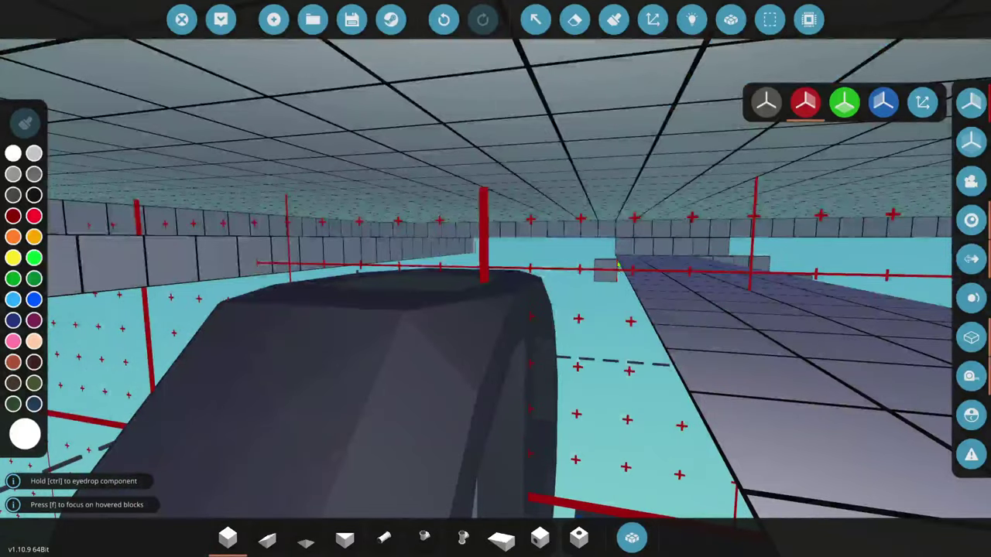
{"action": "key", "text": "w"}
{"action": "left_click_drag", "start_coordinate": [622, 247], "coordinate": [417, 256]}
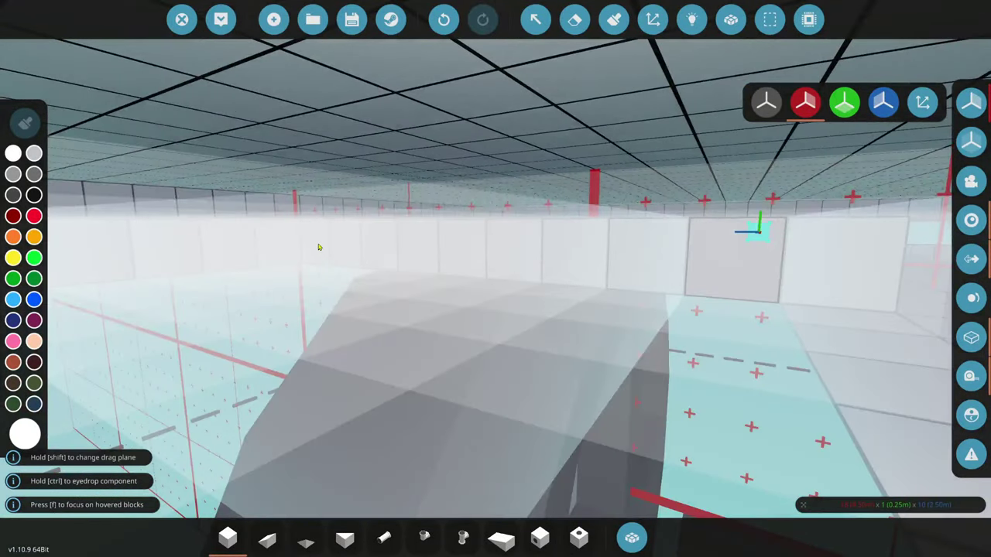
- Display the vehicle's separate component groups in color to check how the hull, duct and pipe run are connected
{"action": "key", "text": "w"}
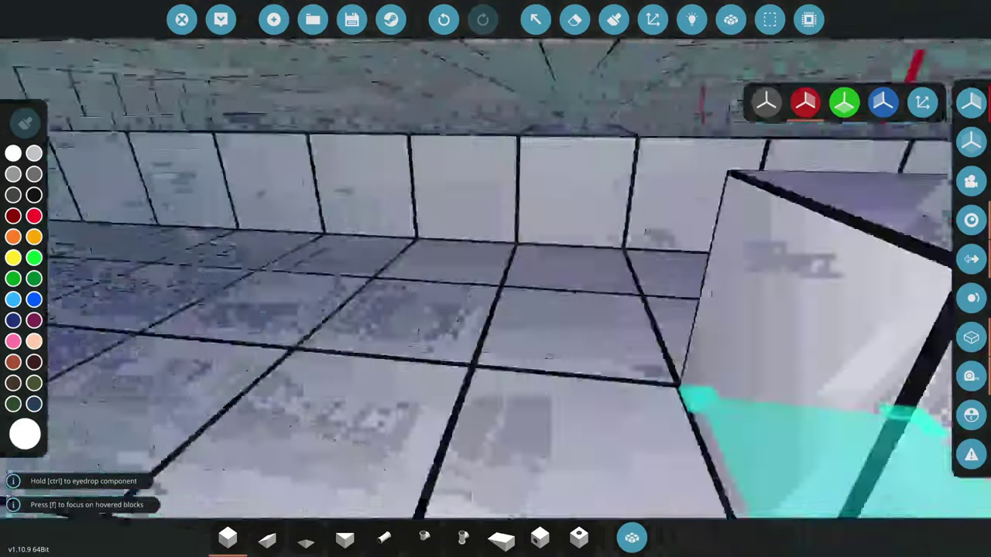
{"action": "key", "text": "w"}
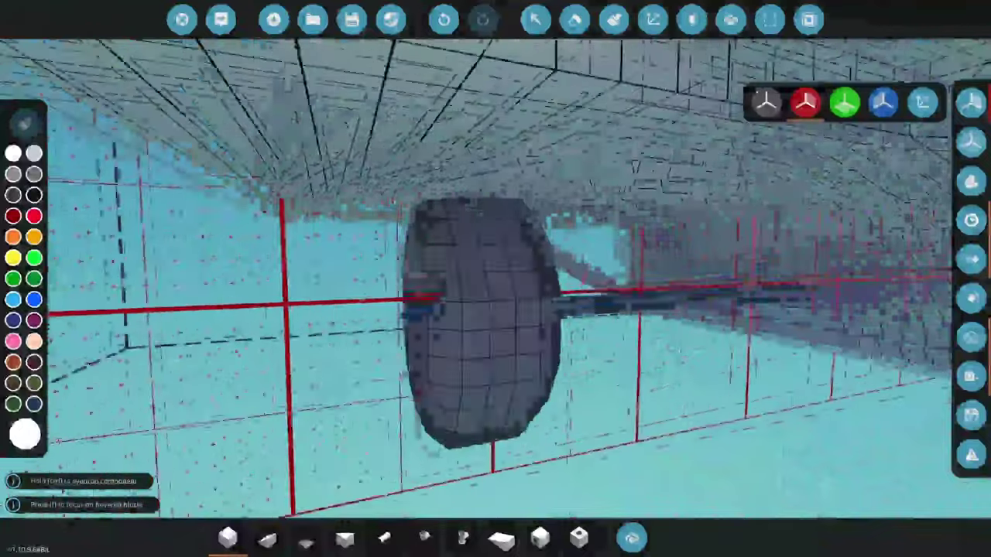
{"action": "left_click", "coordinate": [731, 20]}
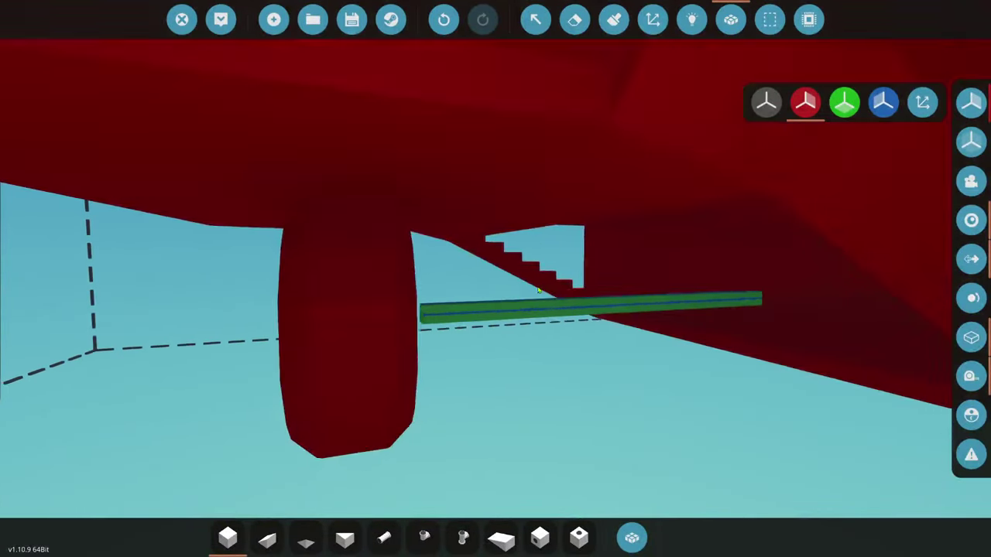
- Close the gap between the pipe run and the duct with Pipe Straight (Enclosed), and check the vehicle's body groups
{"action": "key", "text": "w"}
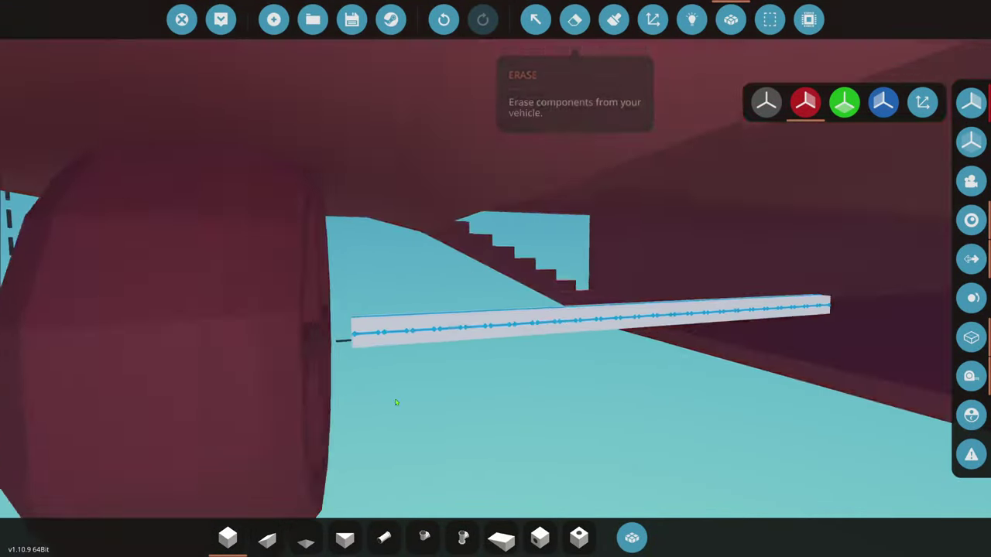
{"action": "left_click", "coordinate": [540, 537]}
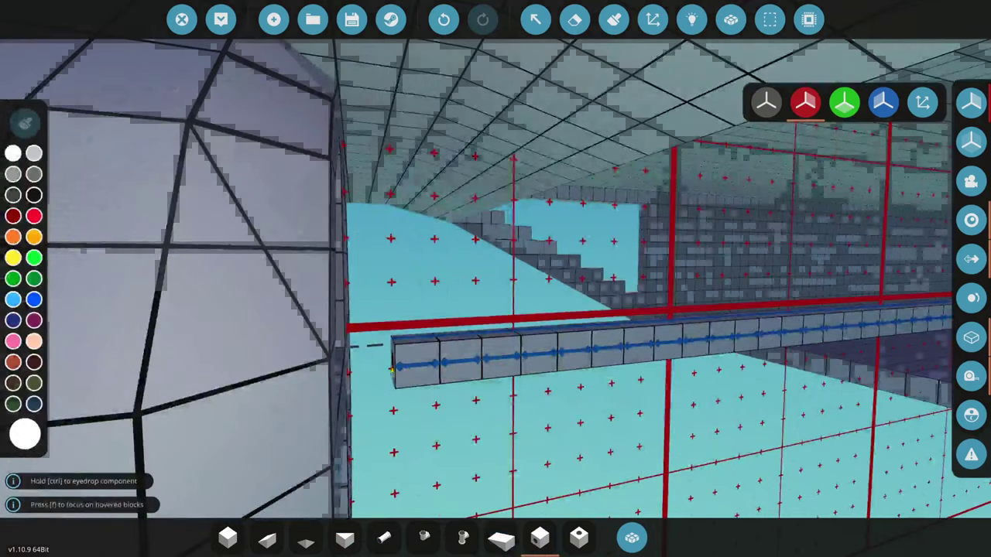
{"action": "left_click", "coordinate": [393, 370]}
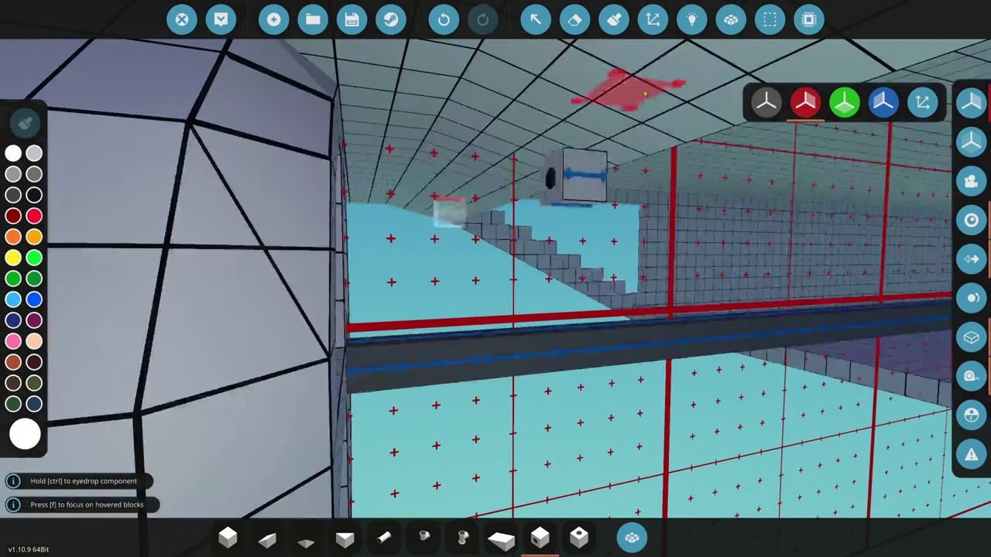
{"action": "left_click", "coordinate": [731, 19]}
{"action": "key", "text": "s"}
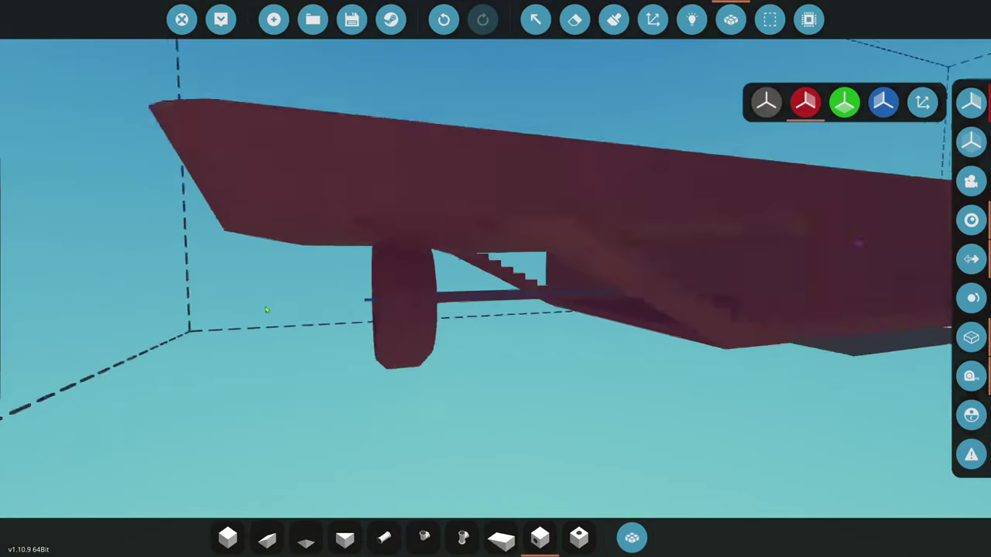
{"action": "key", "text": "w"}
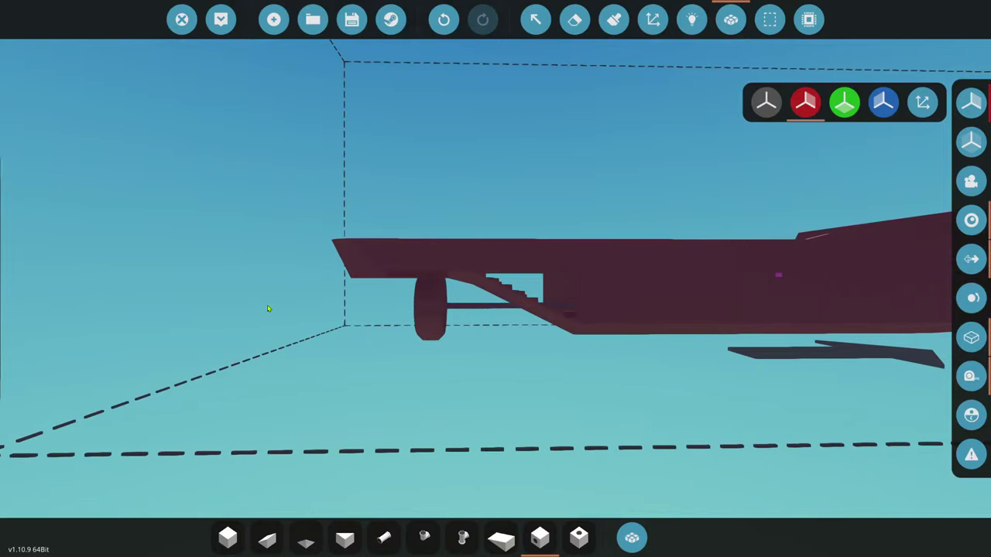
- Cut the duct and propeller, paste them shifted along the hull toward the pipe run, and check the body groups
{"action": "left_click", "coordinate": [769, 19]}
{"action": "left_click", "coordinate": [502, 341]}
{"action": "left_click", "coordinate": [20, 298]}
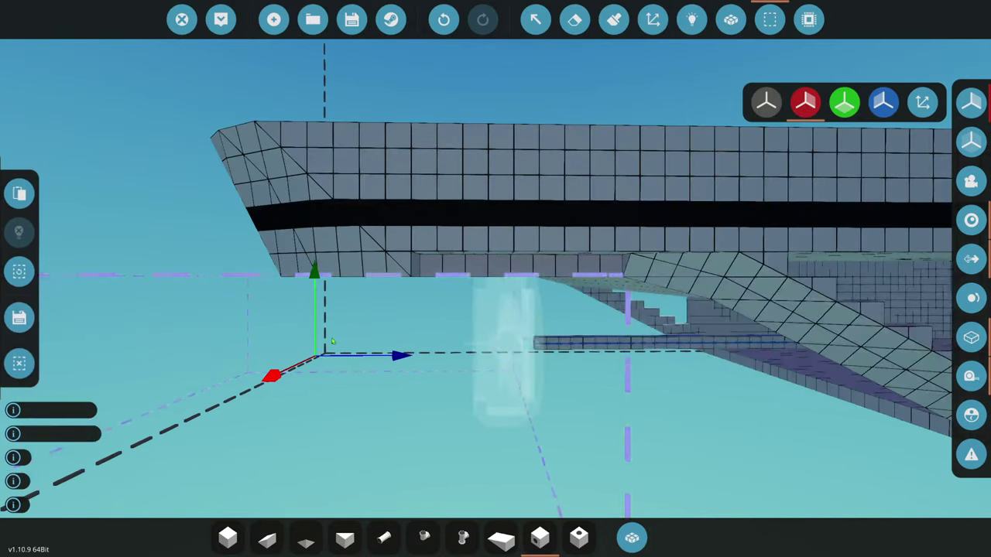
{"action": "left_click_drag", "start_coordinate": [360, 357], "coordinate": [373, 361]}
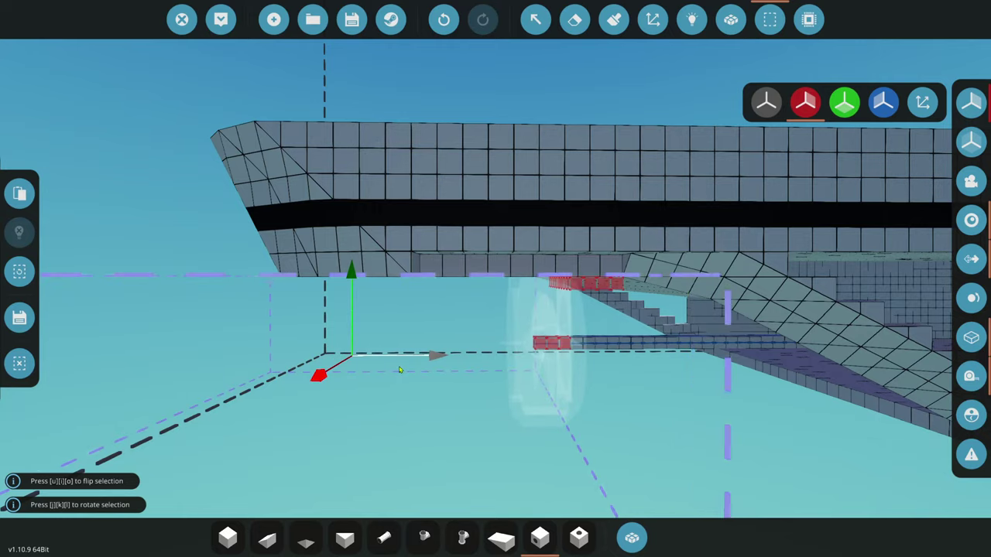
{"action": "left_click", "coordinate": [20, 194]}
{"action": "left_click", "coordinate": [19, 364]}
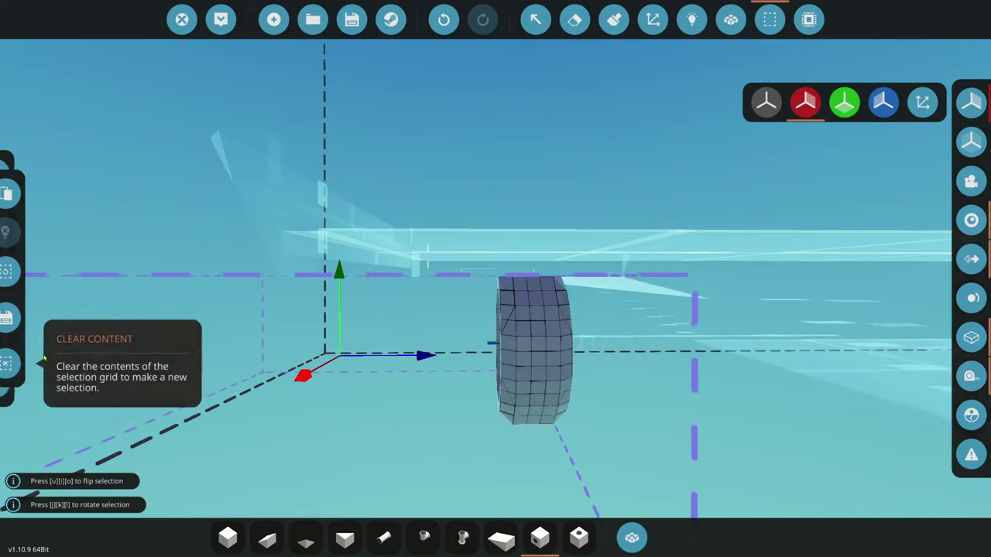
{"action": "left_click", "coordinate": [733, 27]}
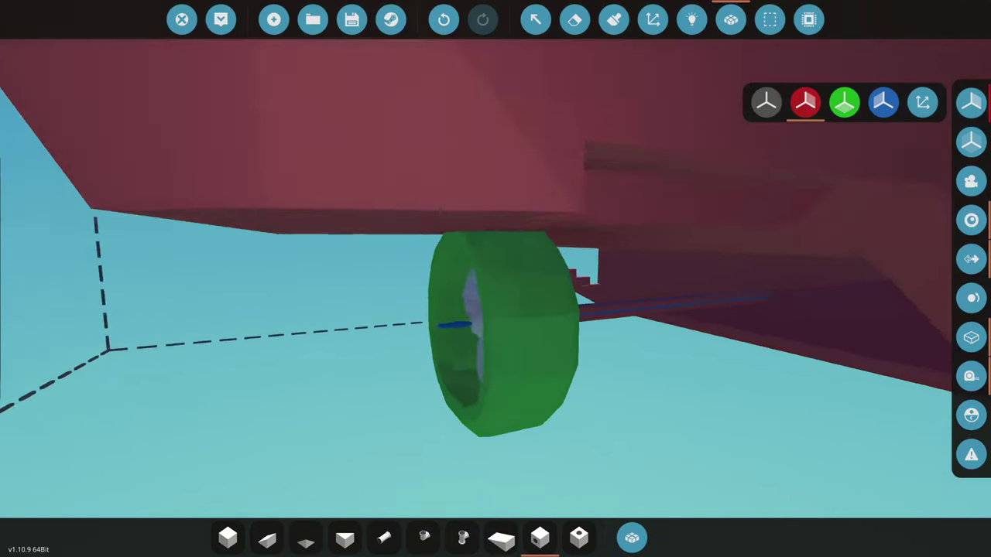
{"action": "key", "text": "d"}
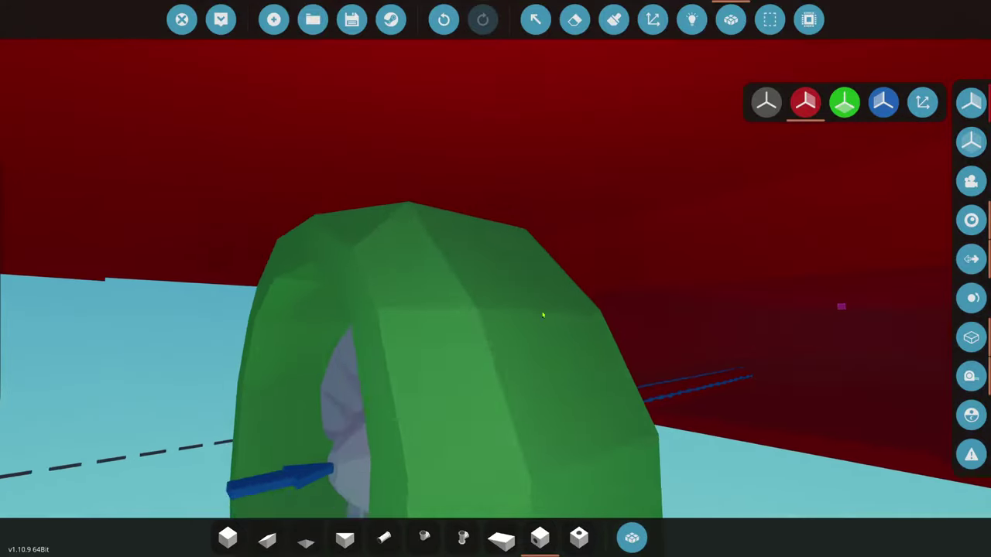
{"action": "key", "text": "s"}
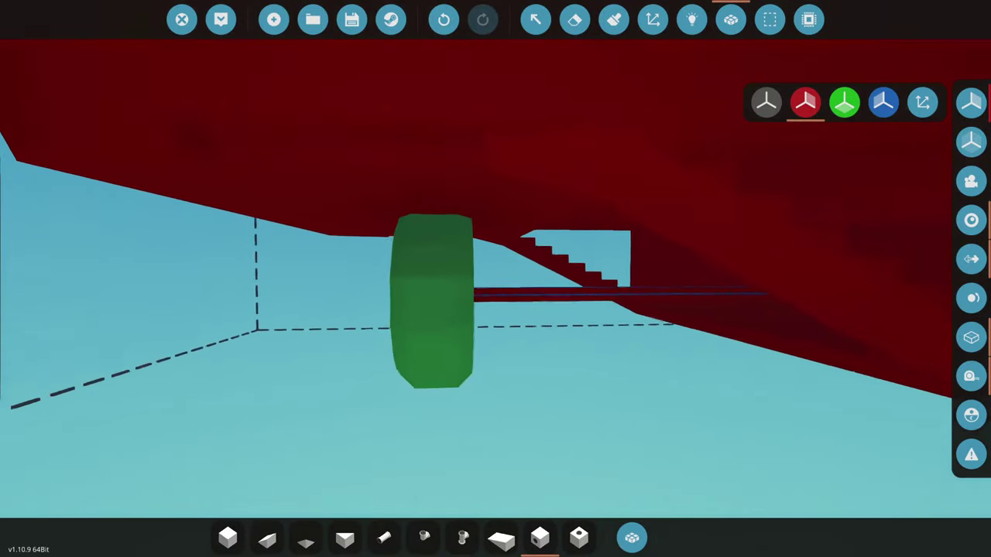
- Cut the duct and propeller again and paste them about four blocks further toward the pipe run, beneath the tapered underside
{"action": "left_click", "coordinate": [770, 20]}
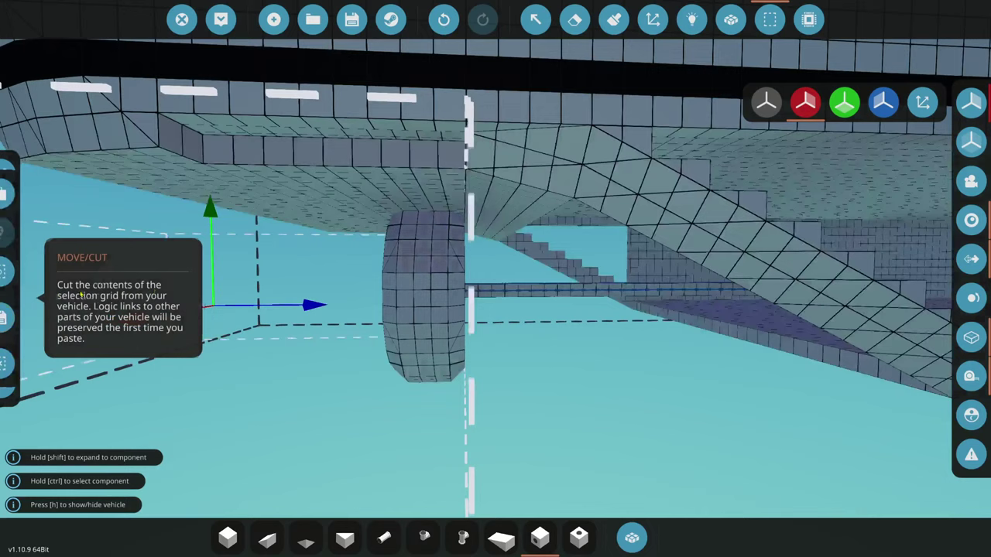
{"action": "left_click", "coordinate": [21, 299]}
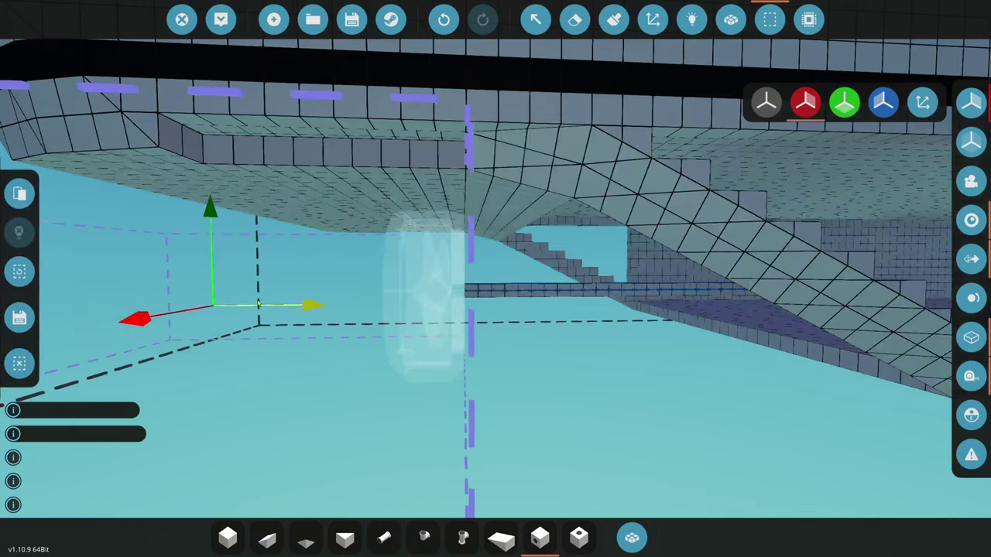
{"action": "key", "text": "ctrl+v"}
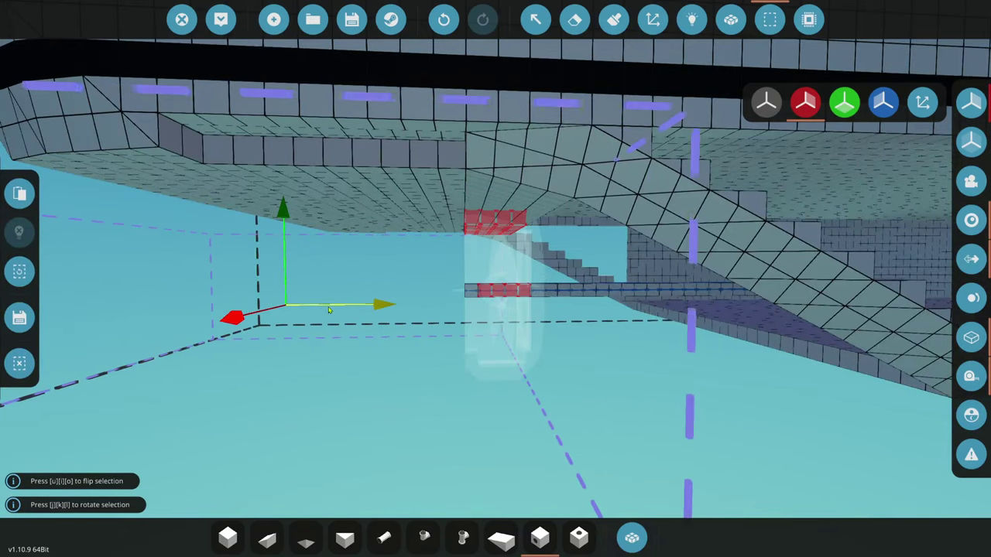
{"action": "left_click_drag", "start_coordinate": [399, 302], "coordinate": [374, 305]}
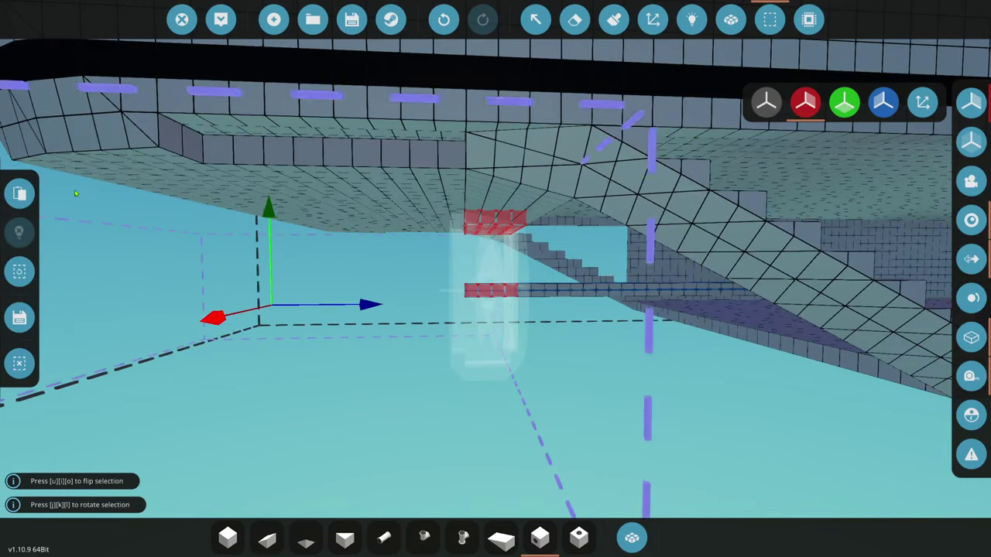
{"action": "left_click", "coordinate": [19, 194]}
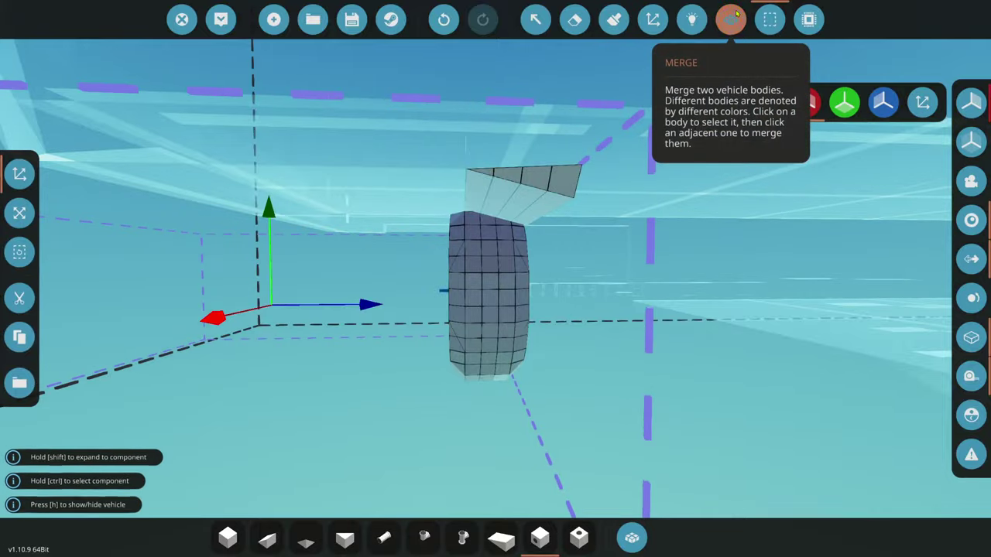
{"action": "left_click", "coordinate": [731, 19]}
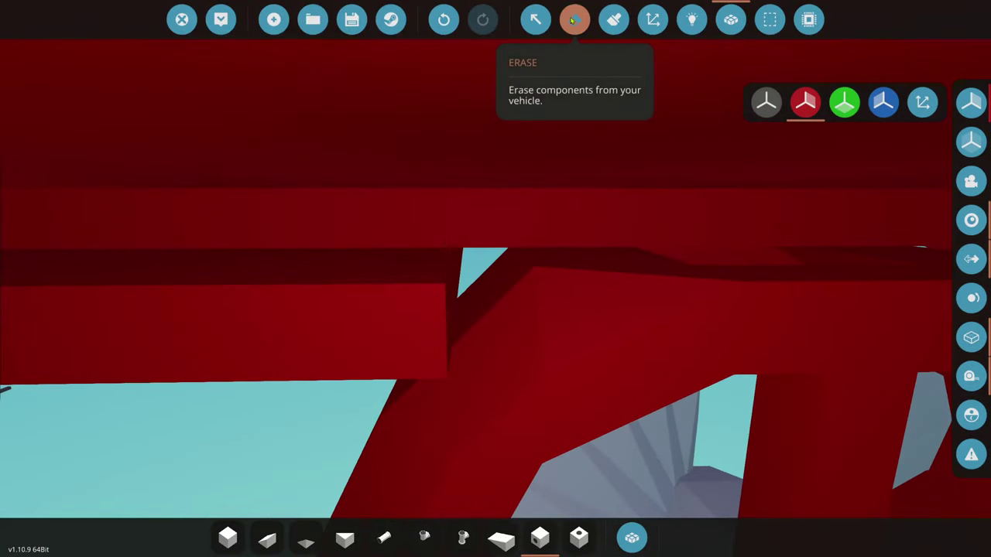
- Search the component inventory for pyramid pieces to fill the gap above the duct
{"action": "left_click", "coordinate": [574, 20]}
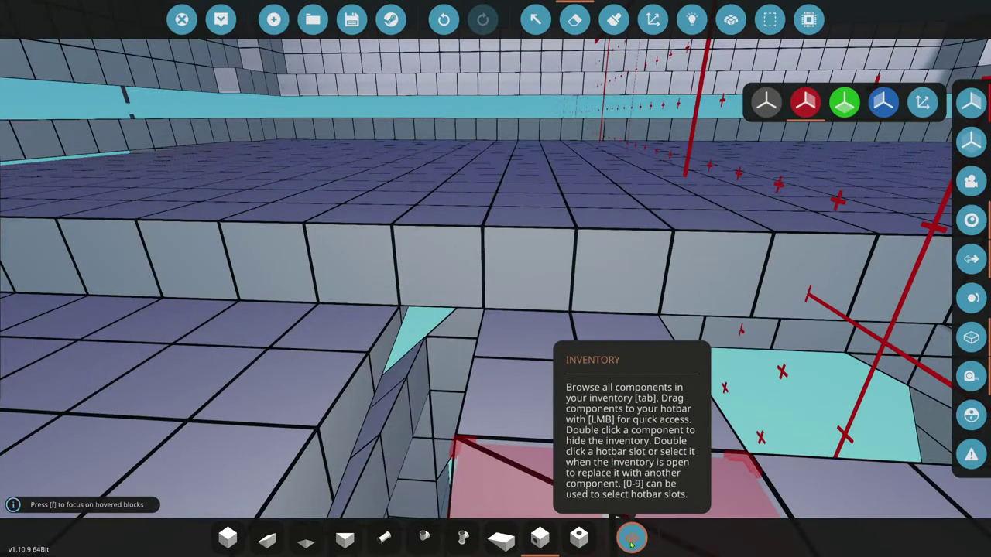
{"action": "left_click", "coordinate": [631, 540]}
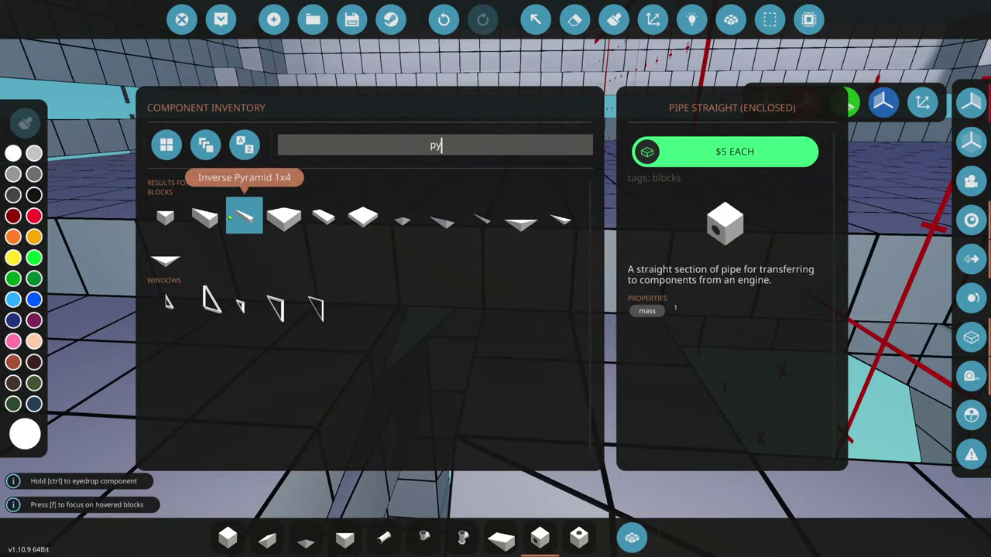
{"action": "left_click", "coordinate": [631, 539]}
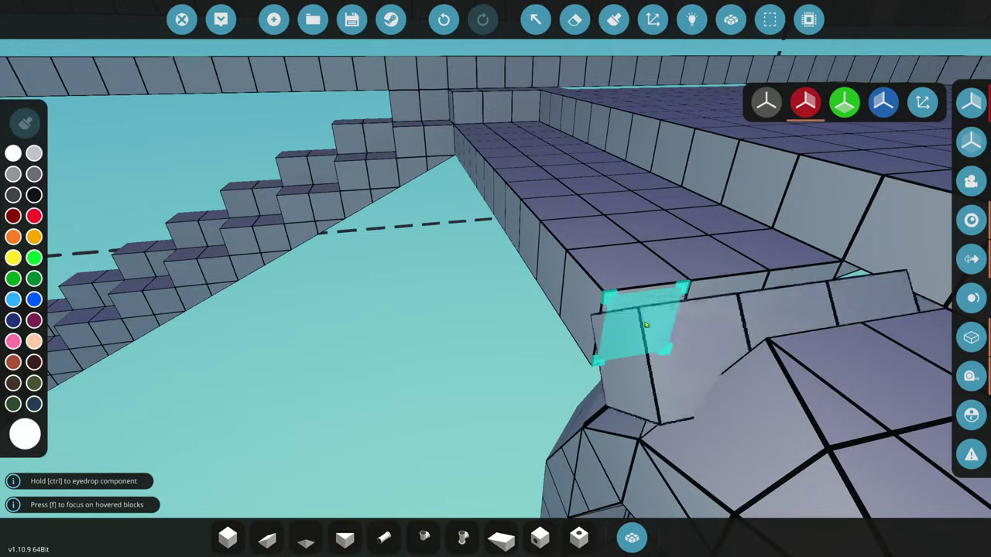
{"action": "key", "text": "f"}
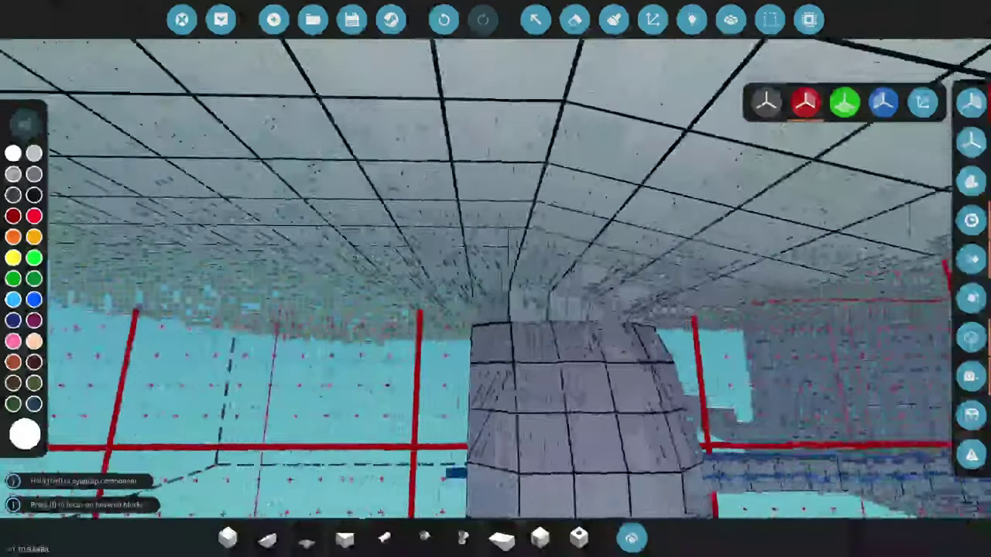
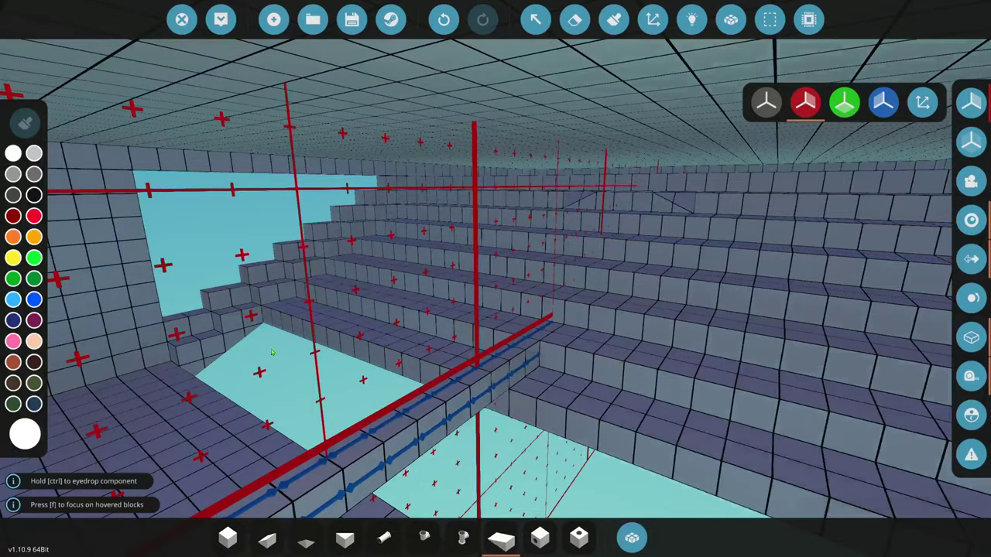
- Erase the tapered wedge pieces between the top of the duct and the hull's underside
{"action": "left_click_drag", "start_coordinate": [242, 344], "coordinate": [486, 435]}
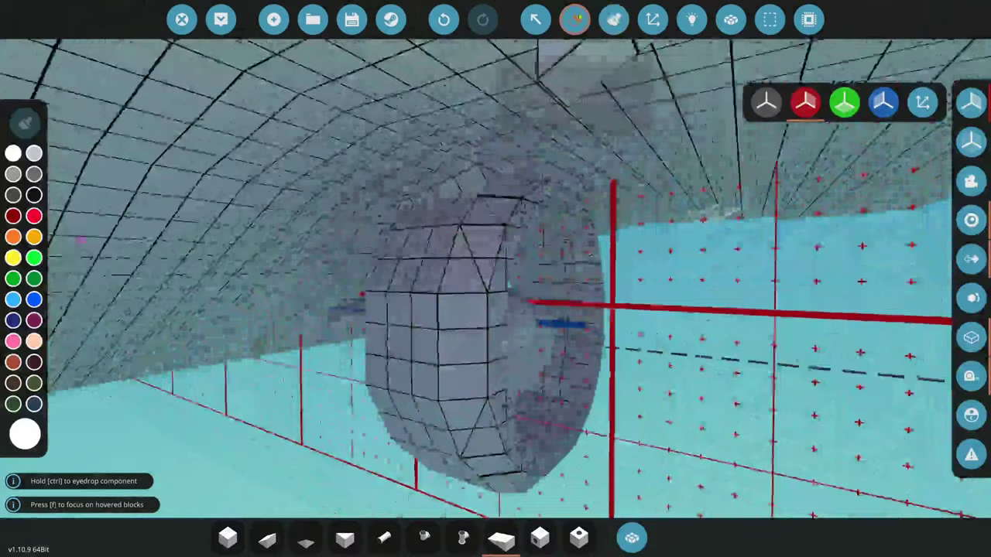
{"action": "left_click", "coordinate": [575, 19]}
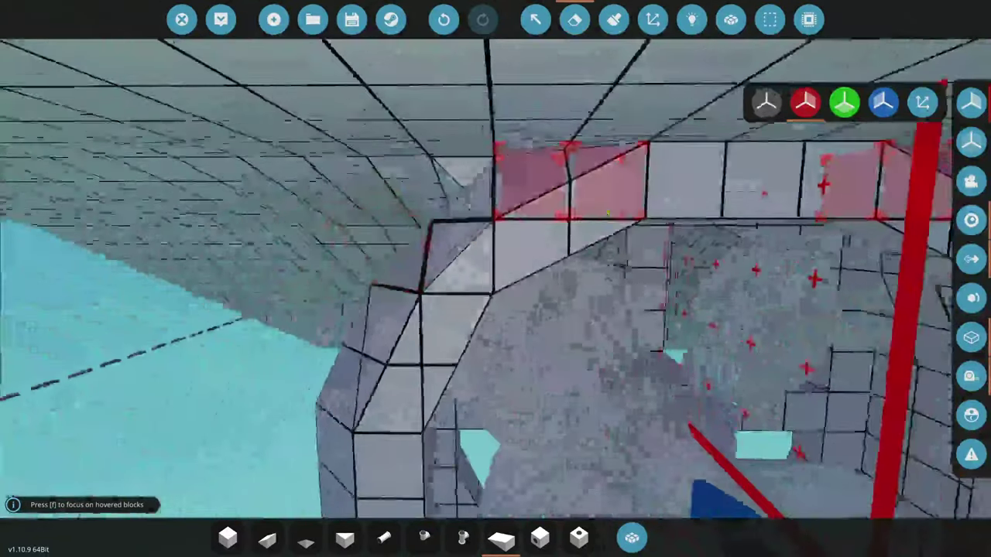
{"action": "left_click_drag", "start_coordinate": [453, 180], "coordinate": [799, 207]}
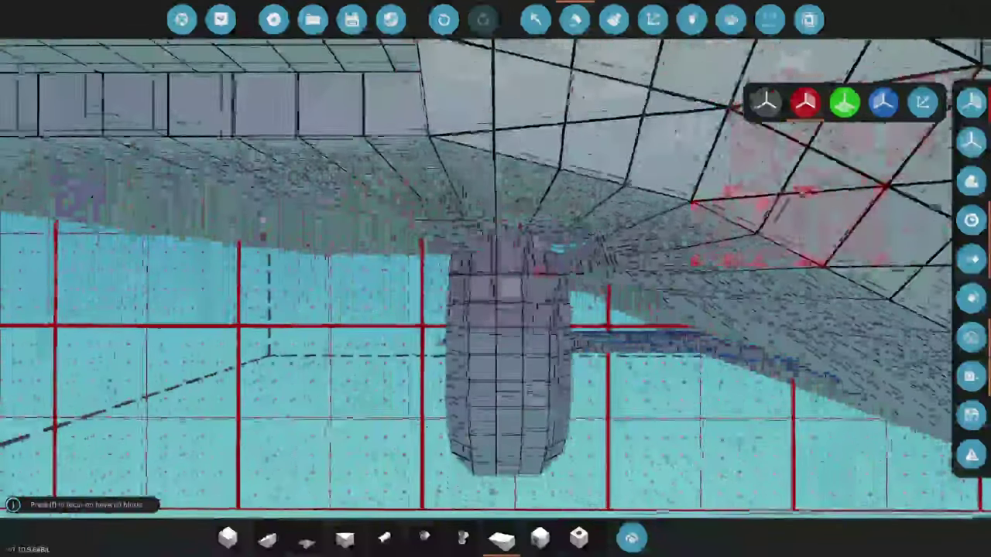
{"action": "left_click", "coordinate": [770, 20]}
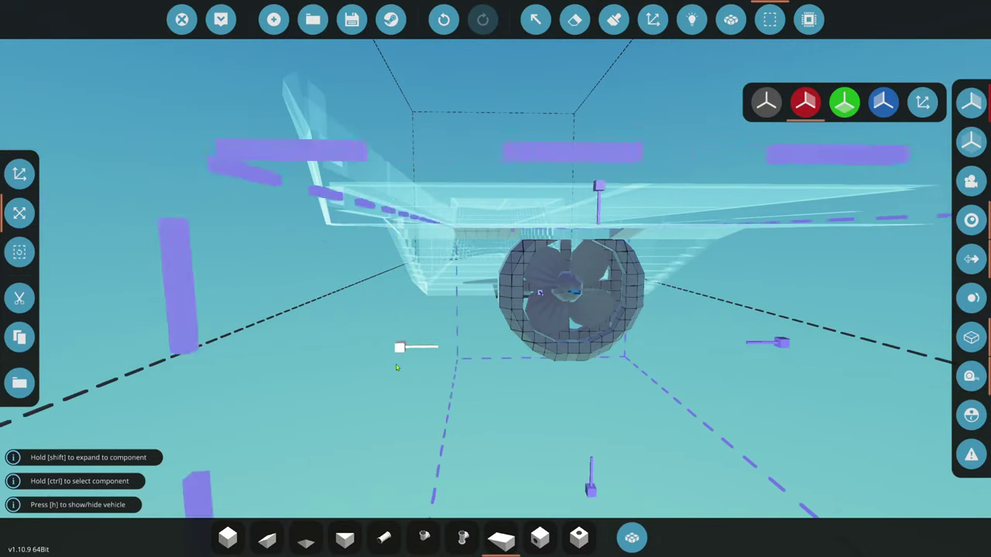
{"action": "scroll", "coordinate": [470, 374], "scroll_direction": "up", "scroll_amount": 10}
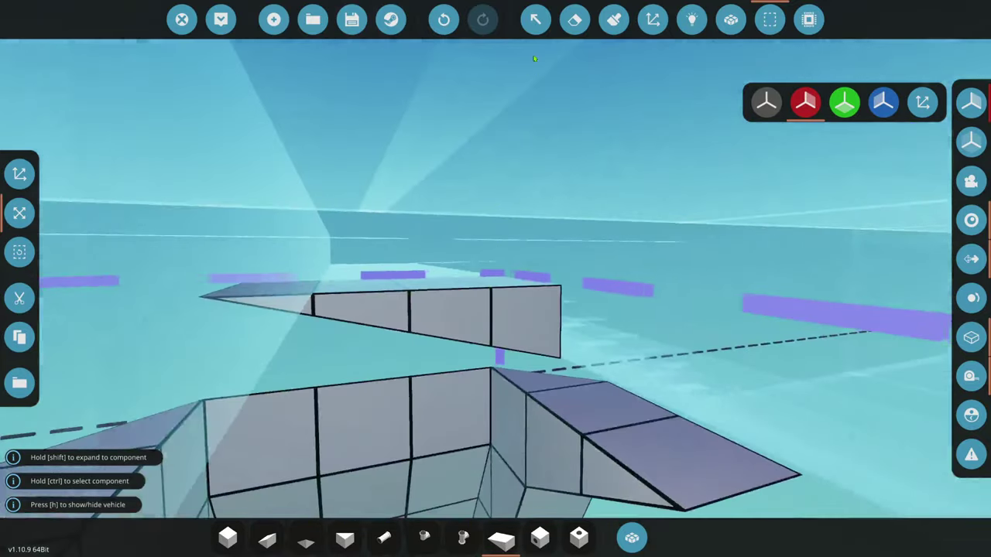
{"action": "left_click", "coordinate": [574, 19]}
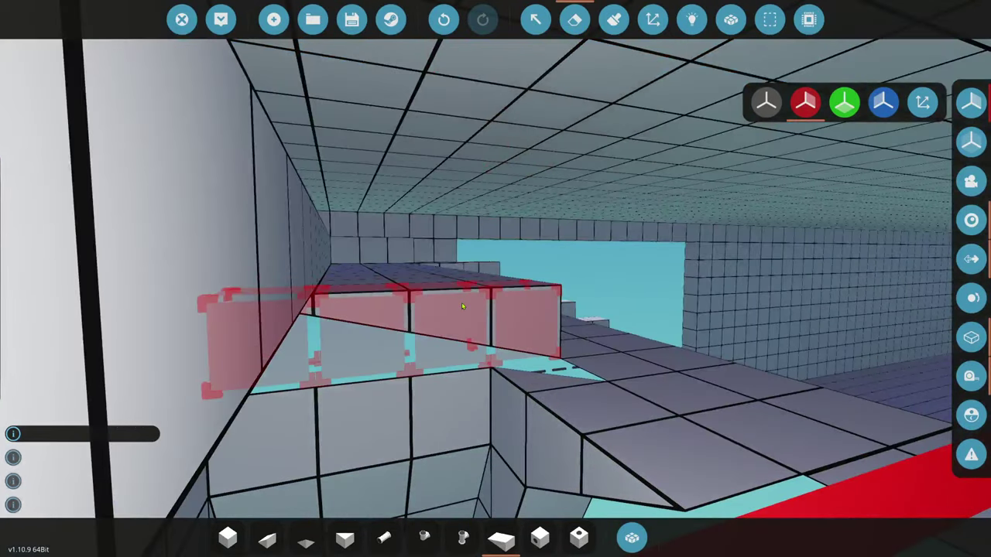
- Cut the duct and propeller, paste them one block higher into the hull's underside, and check the body groups
{"action": "left_click", "coordinate": [771, 19]}
{"action": "scroll", "coordinate": [120, 341], "scroll_direction": "down", "scroll_amount": 10}
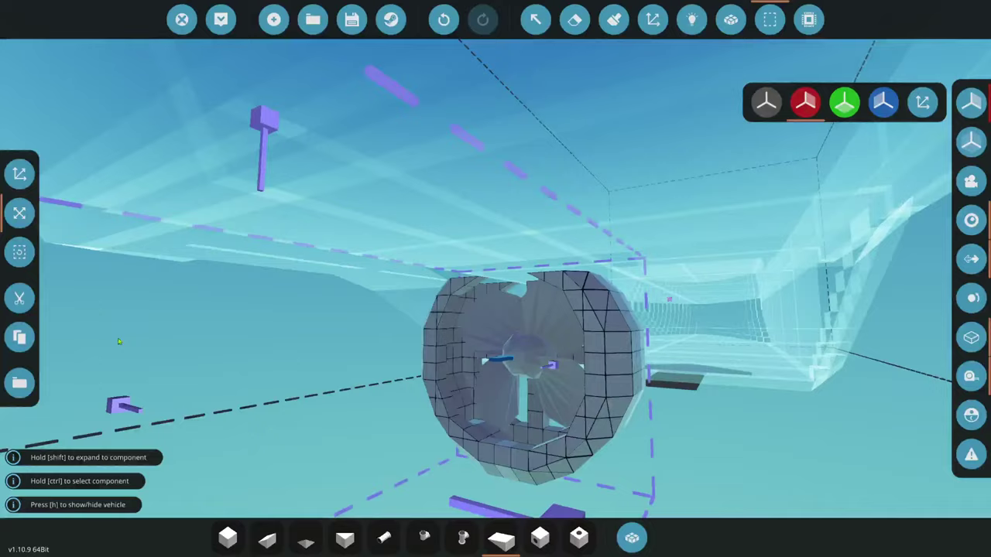
{"action": "left_click", "coordinate": [19, 298]}
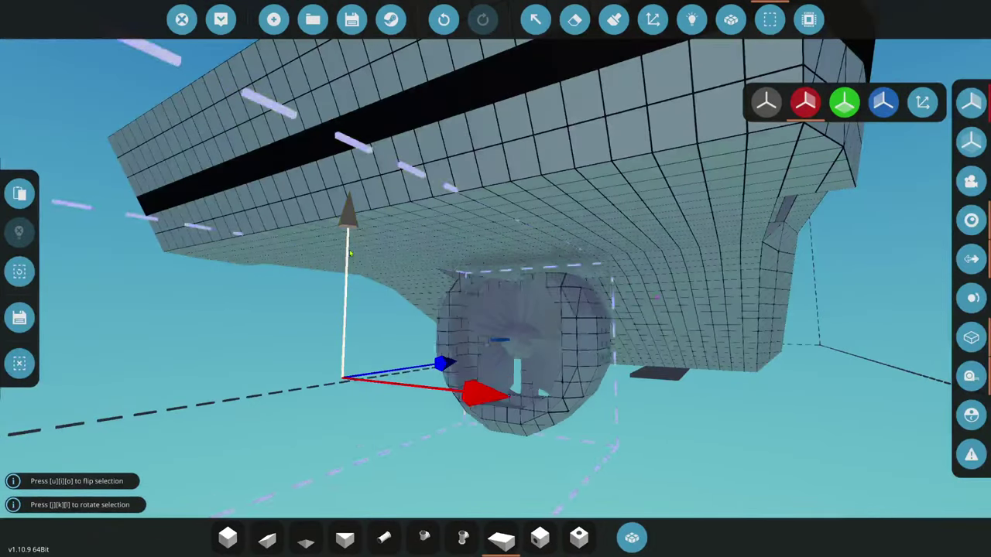
{"action": "left_click", "coordinate": [9, 225]}
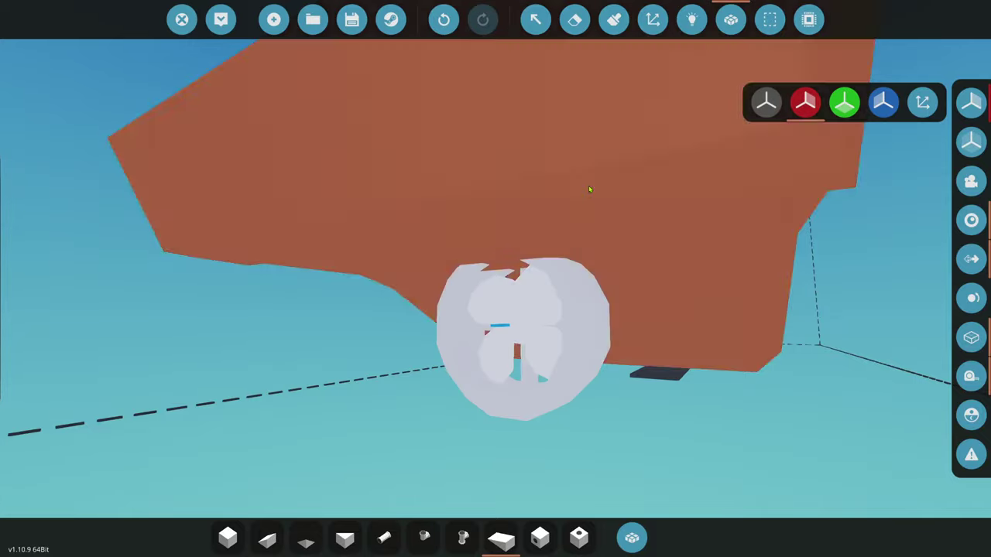
{"action": "scroll", "coordinate": [616, 312], "scroll_direction": "up", "scroll_amount": 8}
{"action": "scroll", "coordinate": [496, 279], "scroll_direction": "down", "scroll_amount": 5}
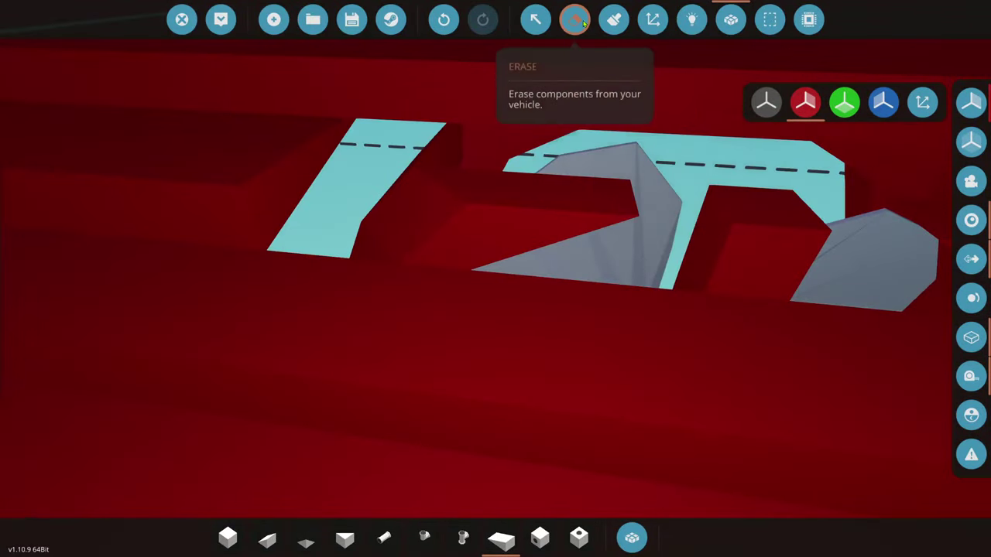
- Erase the protruding blocks and sloped pieces inside the hull recess beside and above the propeller duct
{"action": "left_click", "coordinate": [576, 20]}
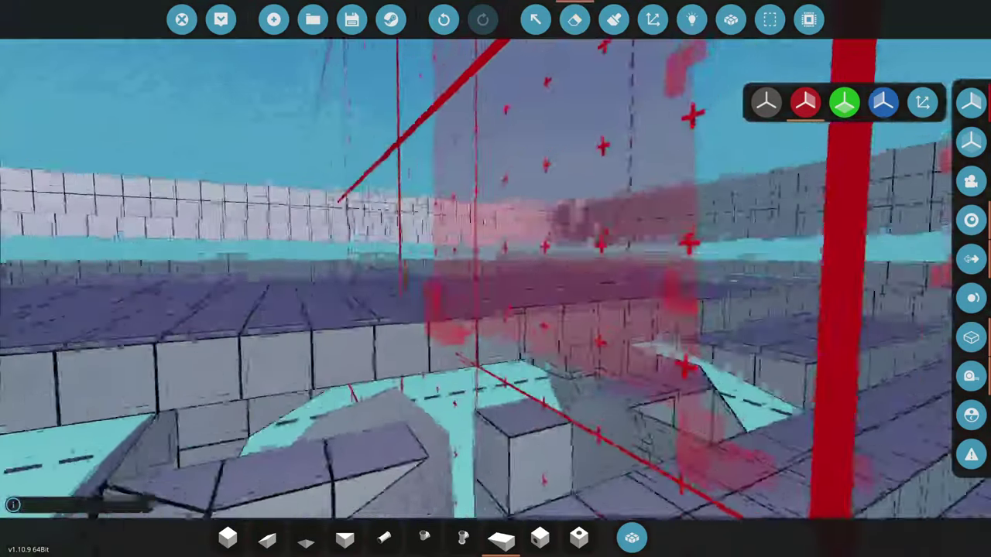
{"action": "scroll", "coordinate": [546, 374], "scroll_direction": "down", "scroll_amount": 4}
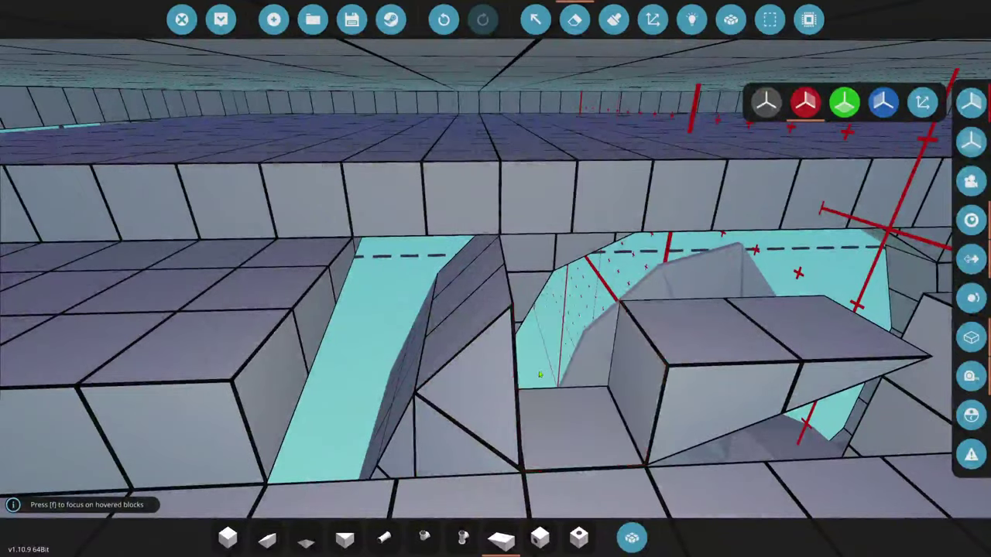
{"action": "key", "text": "d"}
{"action": "key", "text": "a"}
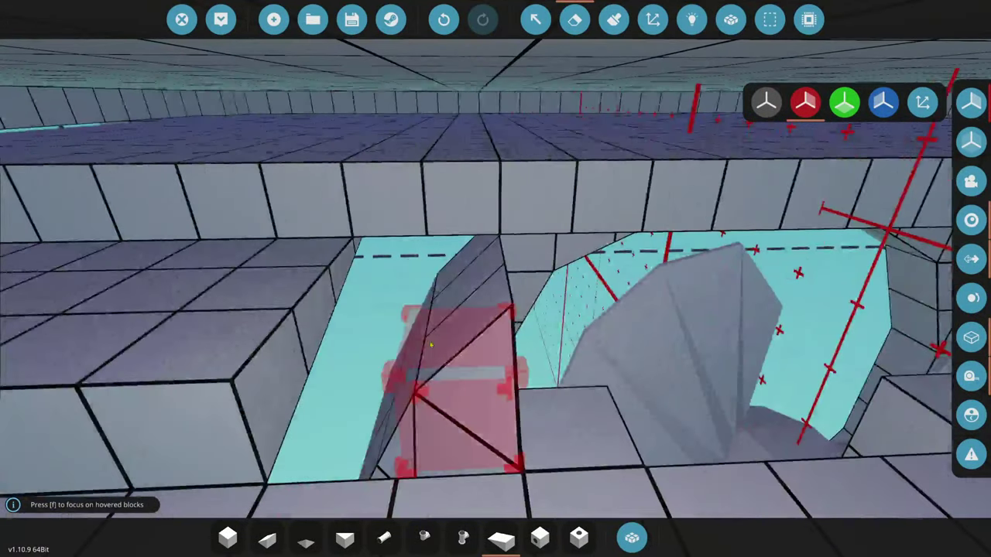
{"action": "key", "text": "s"}
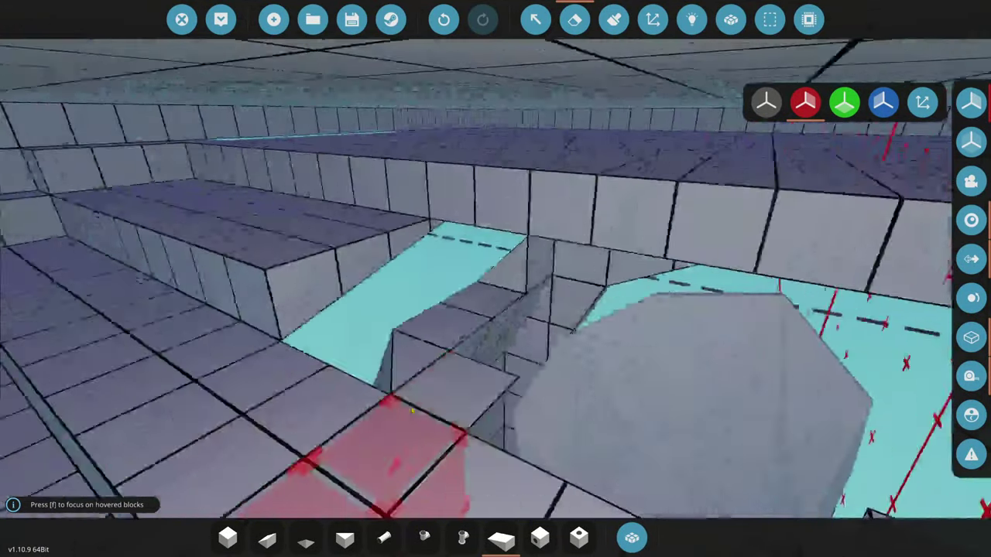
- Extend the ledge beside the duct with cube blocks and erase the sloped pieces left in the gap
{"action": "left_click", "coordinate": [228, 536]}
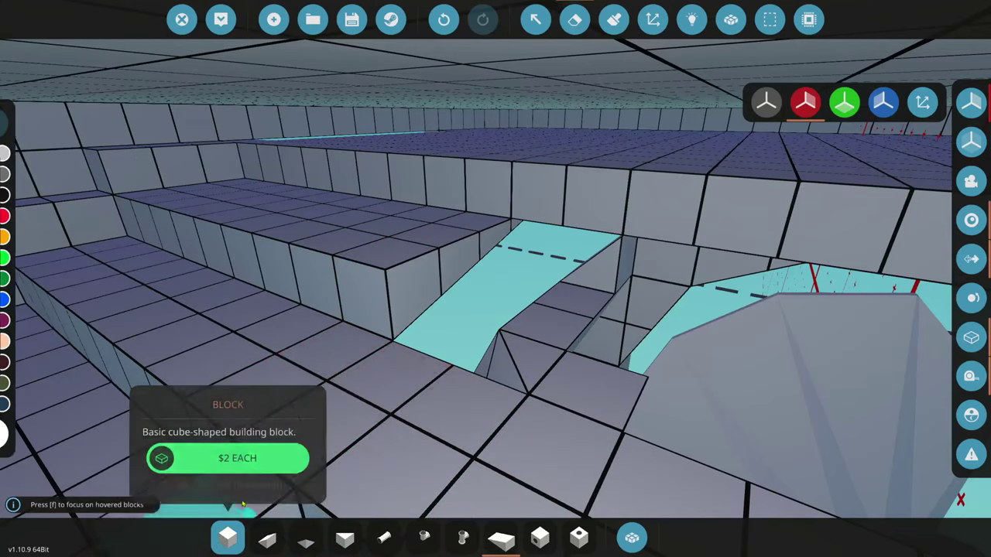
{"action": "left_click", "coordinate": [414, 279]}
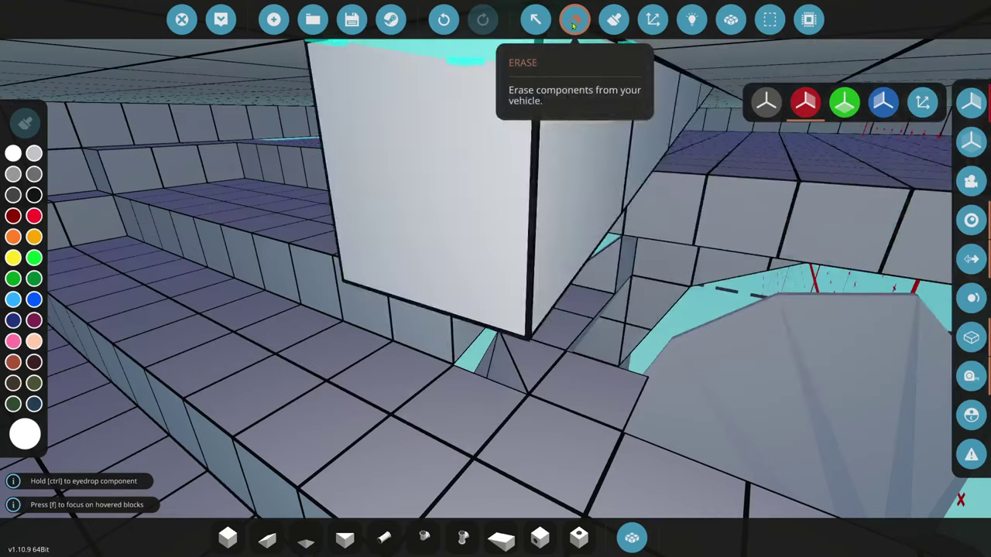
{"action": "left_click", "coordinate": [575, 19]}
{"action": "left_click", "coordinate": [626, 271]}
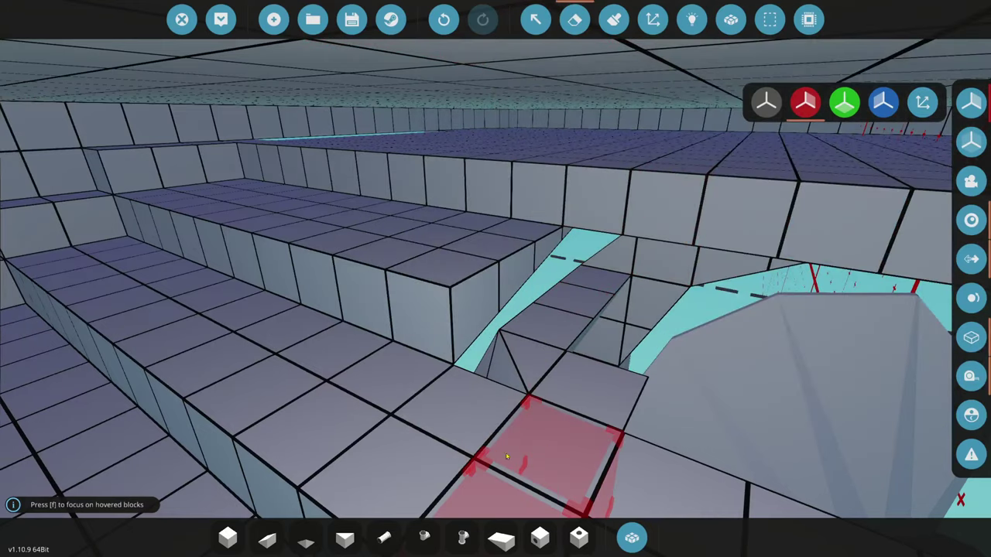
{"action": "left_click", "coordinate": [632, 538]}
{"action": "left_click", "coordinate": [243, 216]}
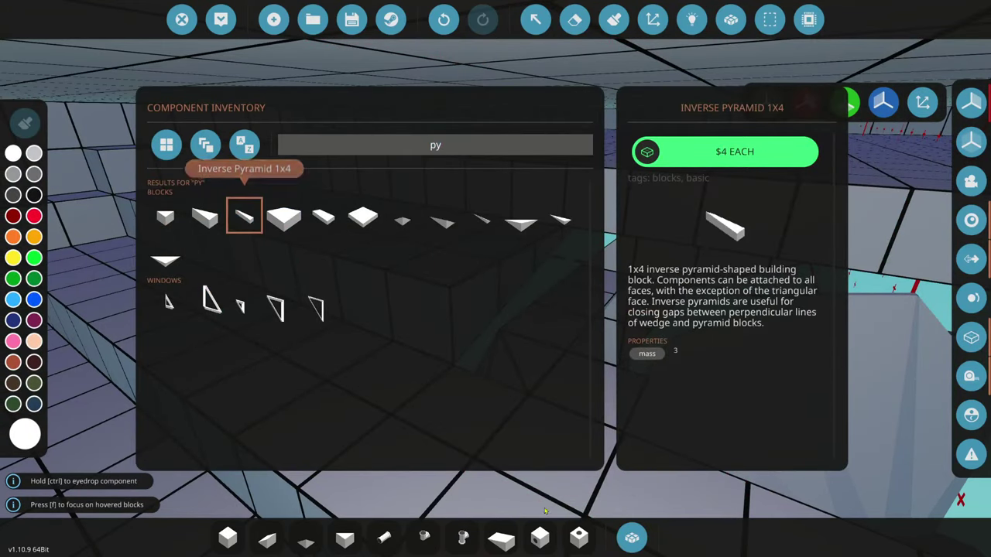
{"action": "left_click", "coordinate": [632, 537]}
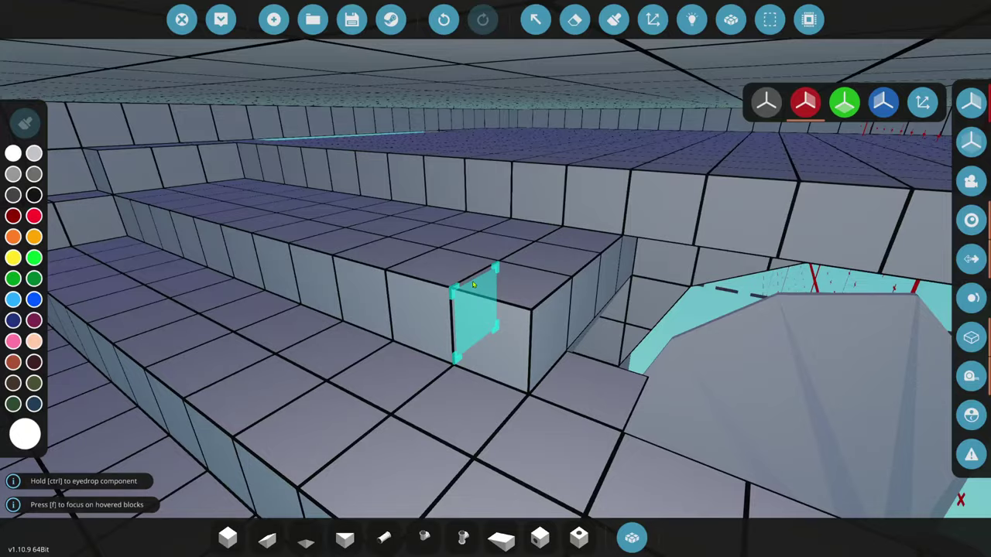
- Close the stepped opening above the duct with cube blocks, continuing the neighbouring ledges inside the hull
{"action": "key", "text": "w"}
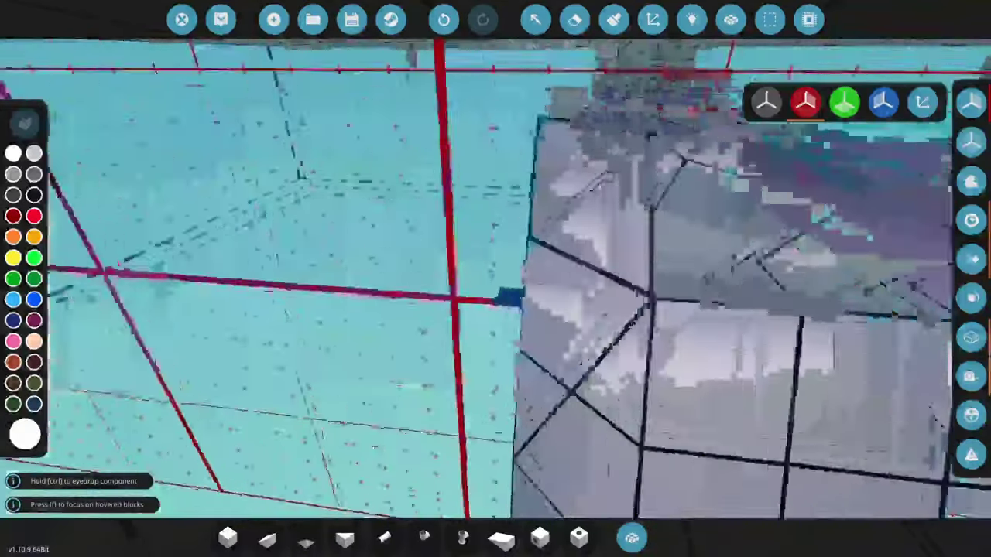
{"action": "key", "text": "s"}
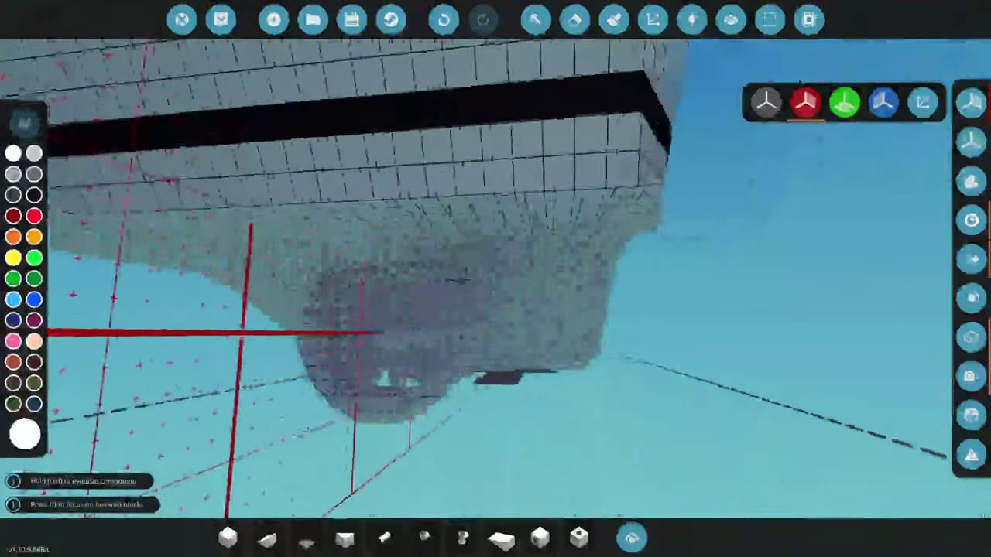
{"action": "key", "text": "w"}
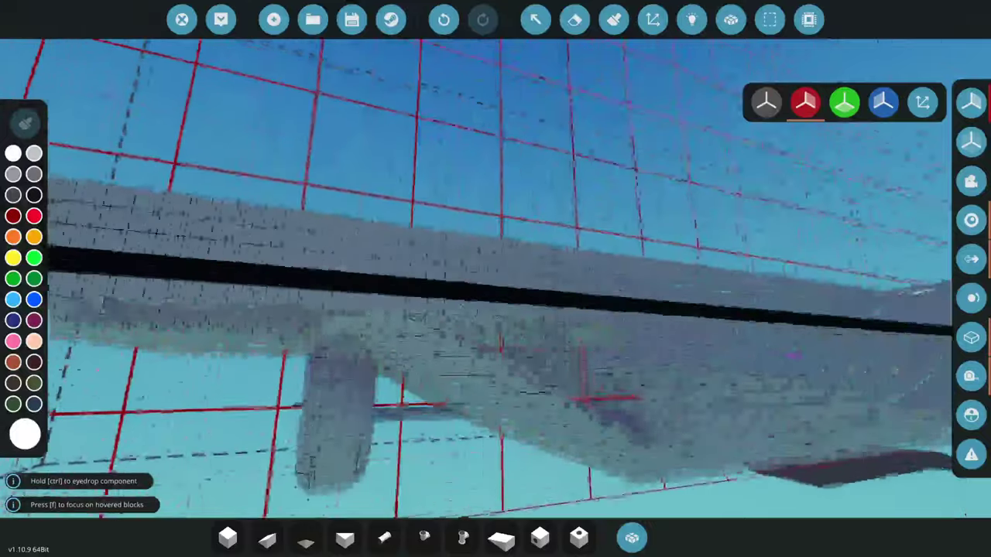
{"action": "key", "text": "w"}
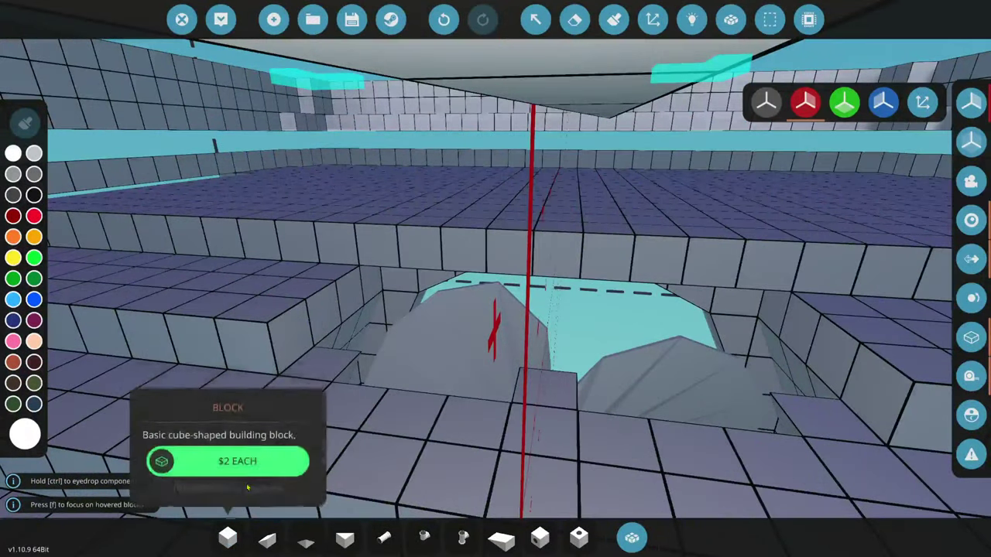
{"action": "key", "text": "a"}
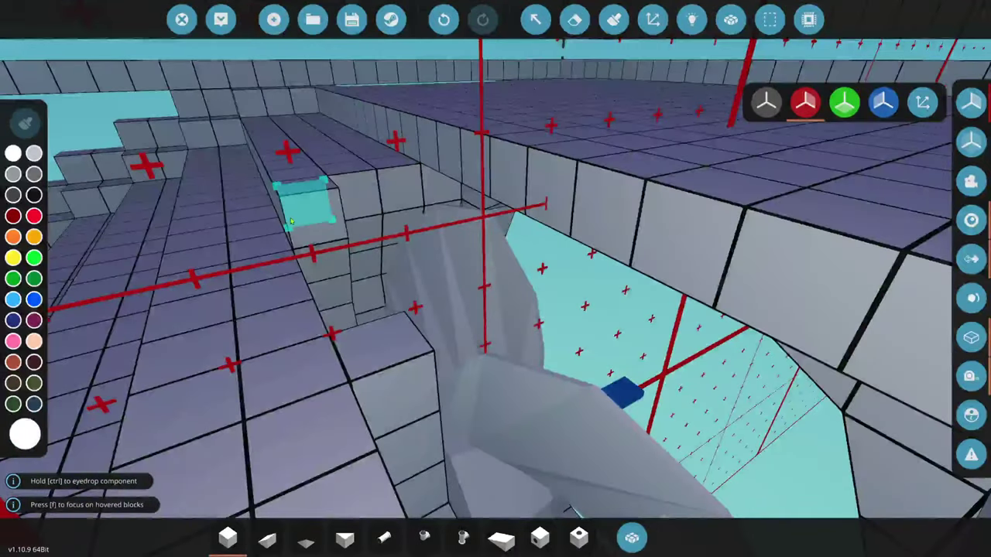
{"action": "left_click", "coordinate": [291, 222]}
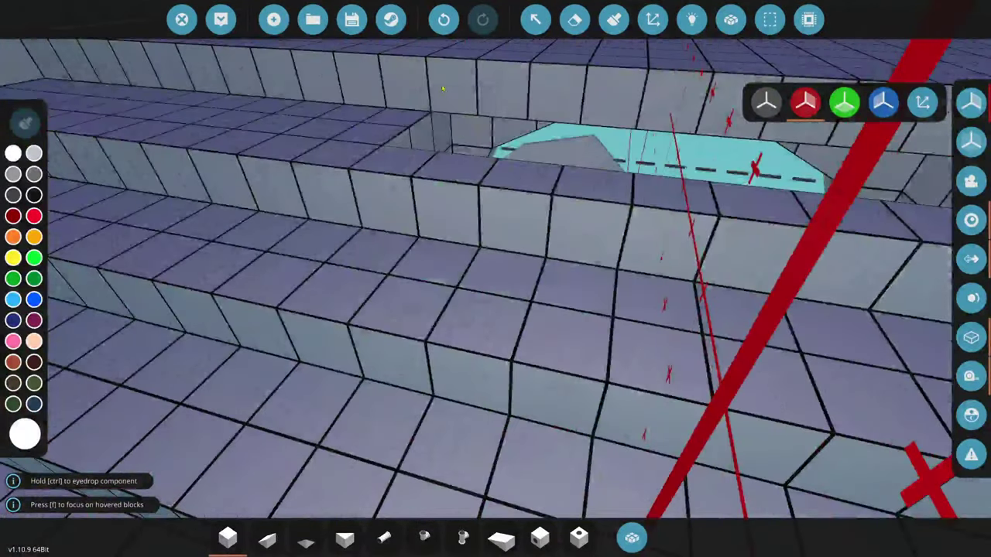
{"action": "key", "text": "s"}
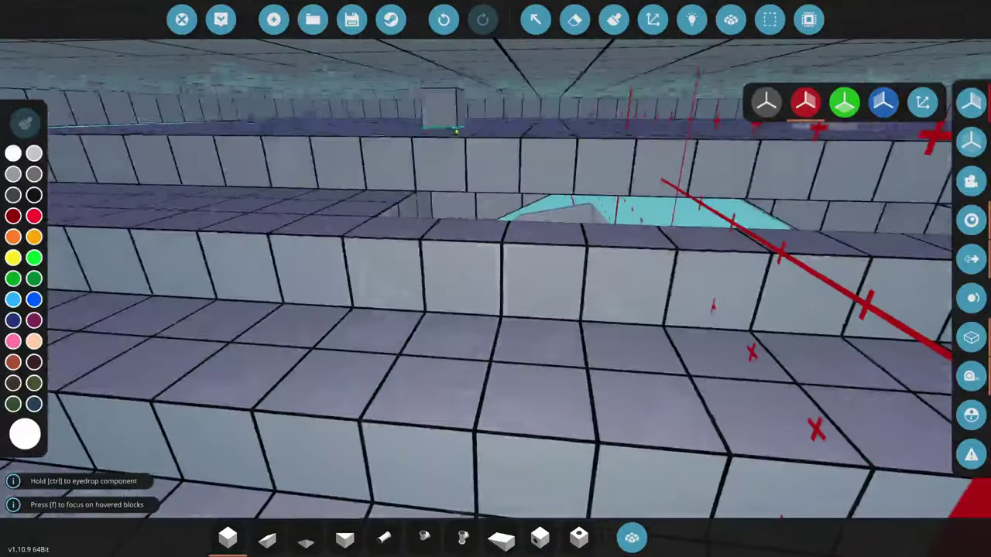
{"action": "key", "text": "w"}
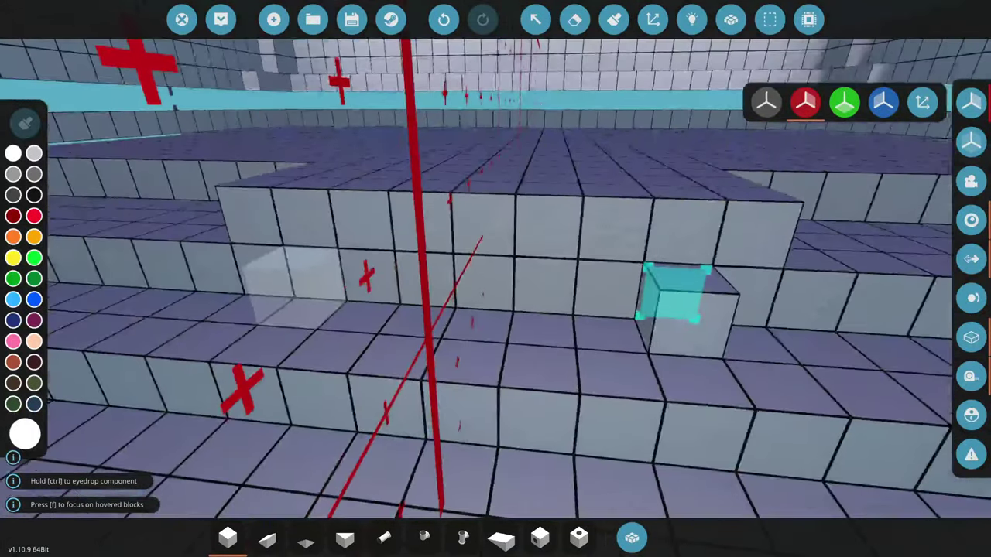
- Erase the blocks lining the recess between the duct and the pipe run beneath the hull
{"action": "key", "text": "w"}
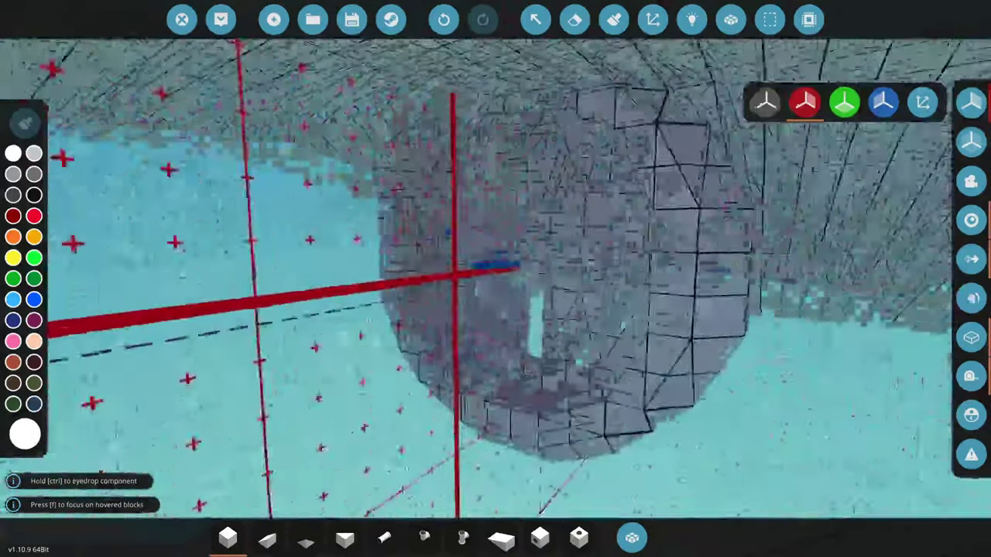
{"action": "key", "text": "w"}
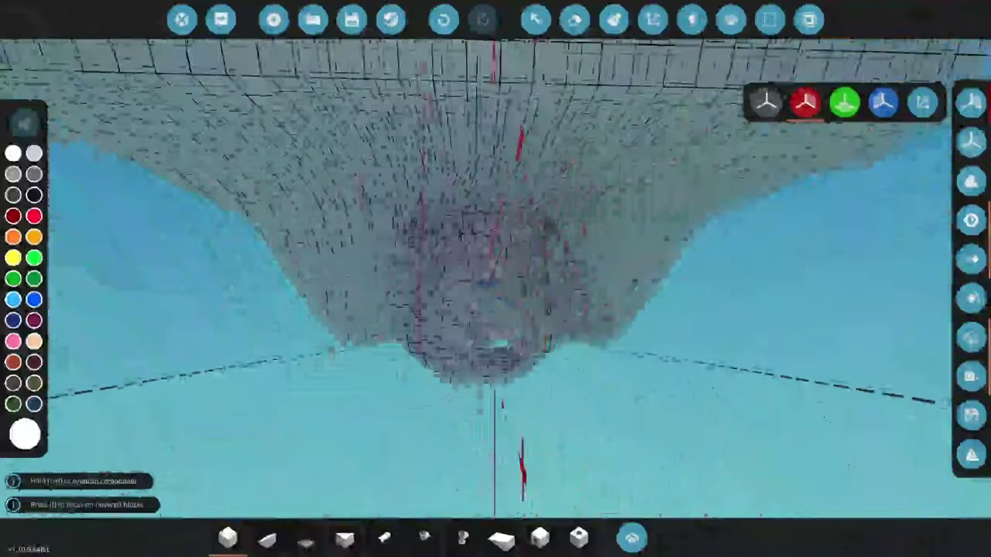
{"action": "key", "text": "w"}
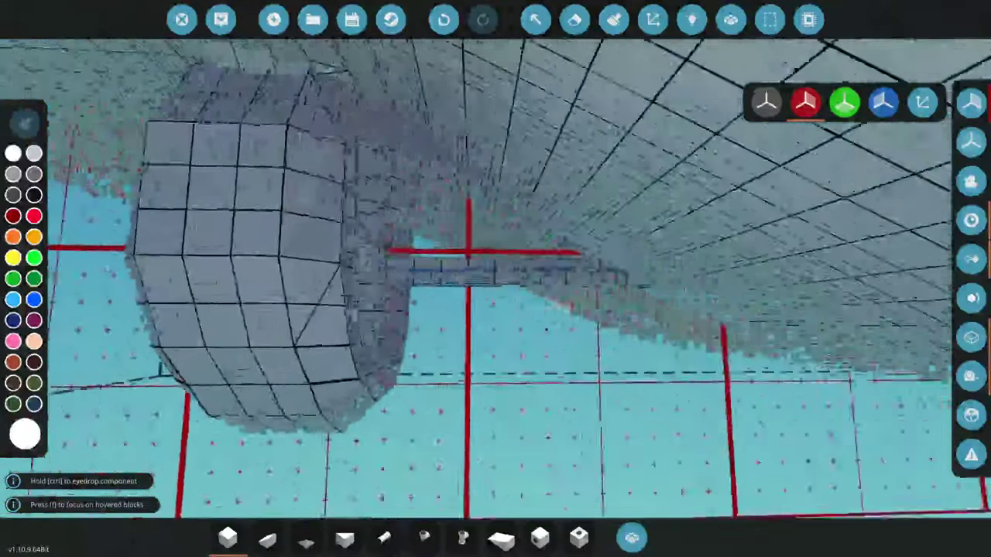
{"action": "key", "text": "w"}
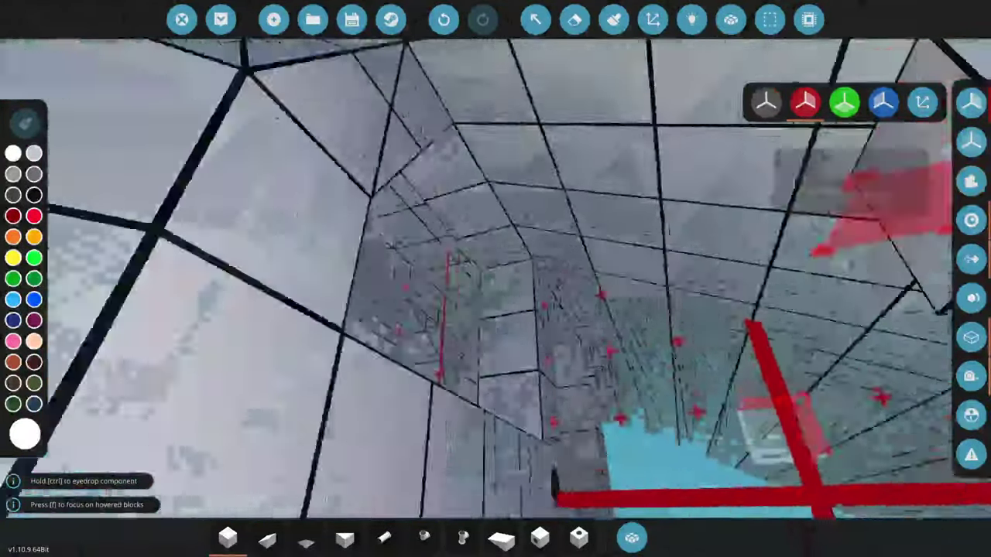
{"action": "key", "text": "w"}
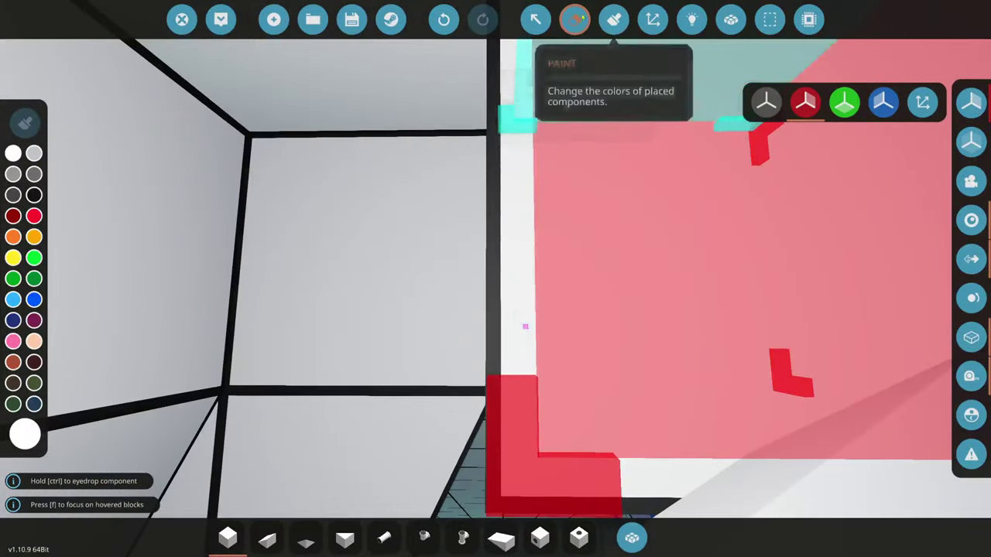
{"action": "left_click", "coordinate": [578, 11]}
{"action": "key", "text": "s"}
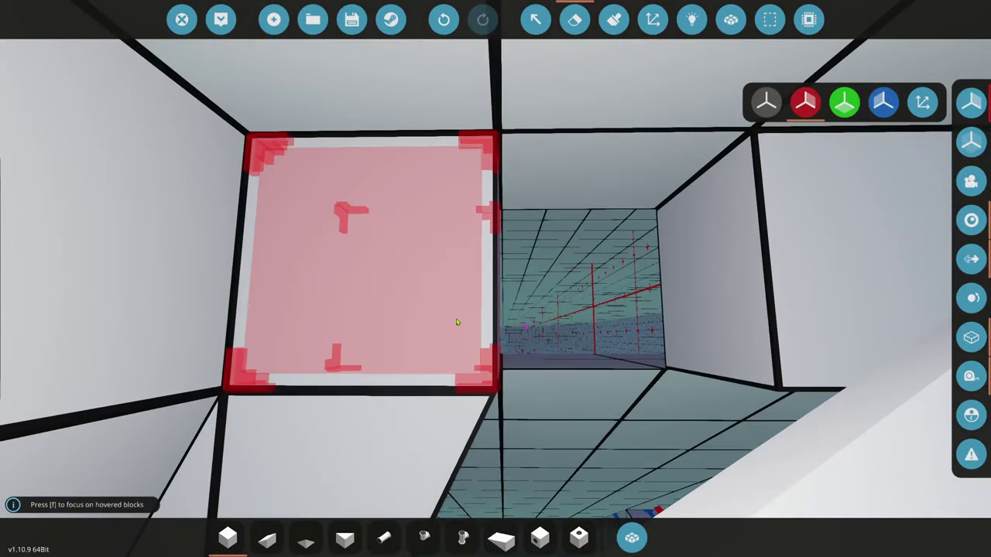
{"action": "key", "text": "w"}
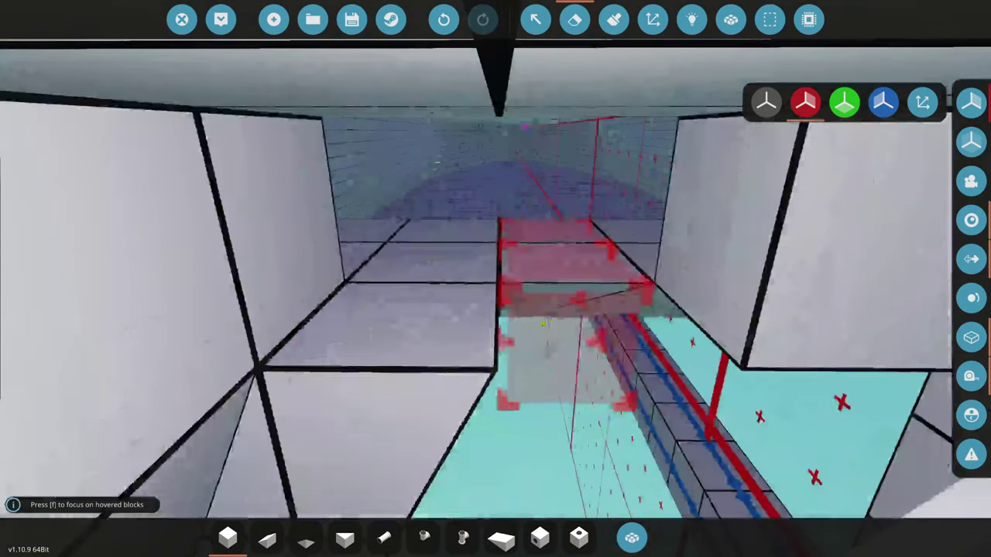
{"action": "key", "text": "w"}
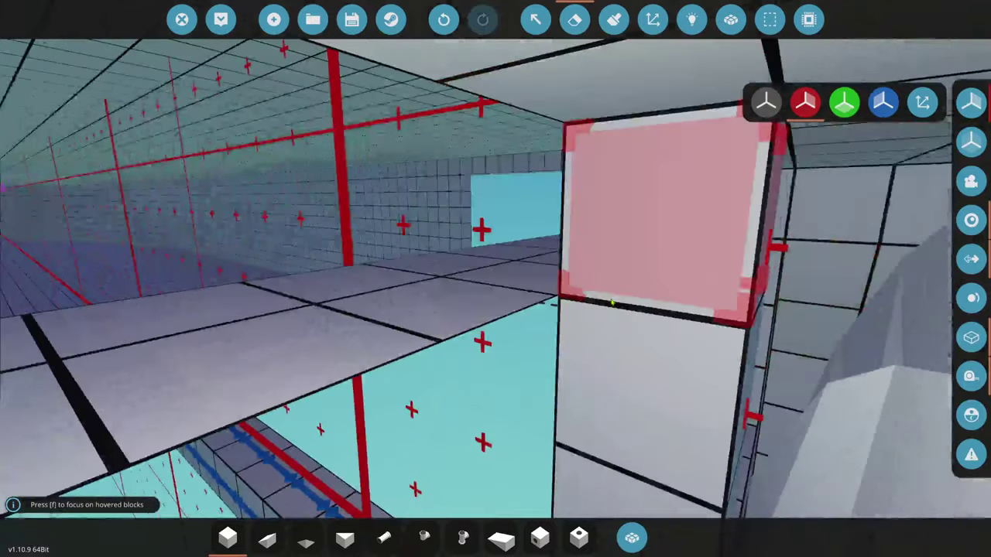
{"action": "key", "text": "w"}
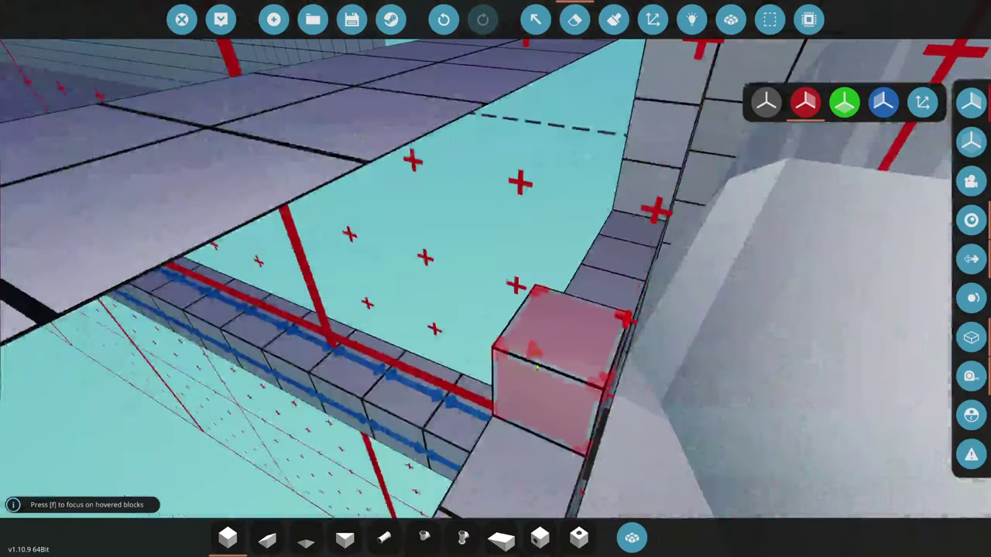
{"action": "key", "text": "w"}
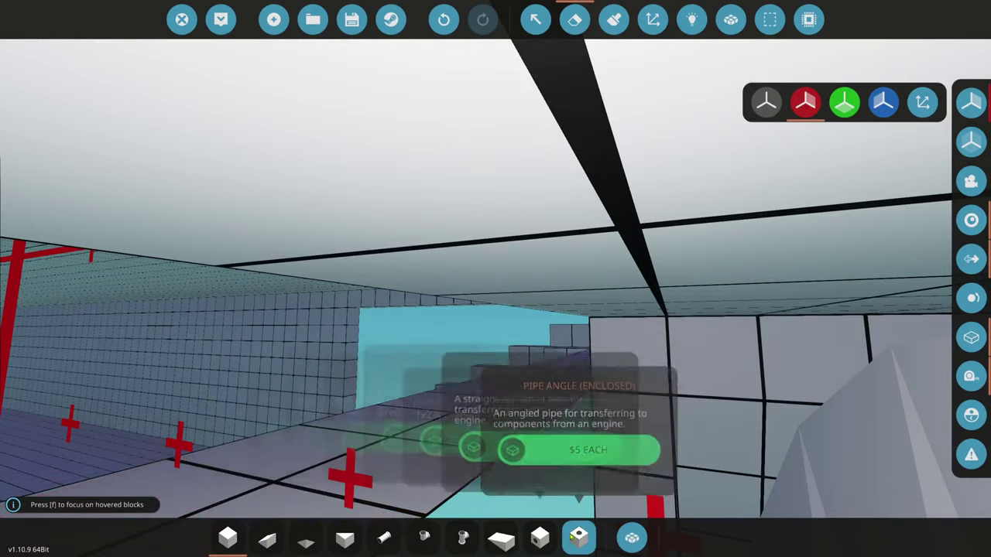
- Rotate a wedge block and place a row of wedges along the recess edge between the duct and pipe run
{"action": "left_click", "coordinate": [501, 538]}
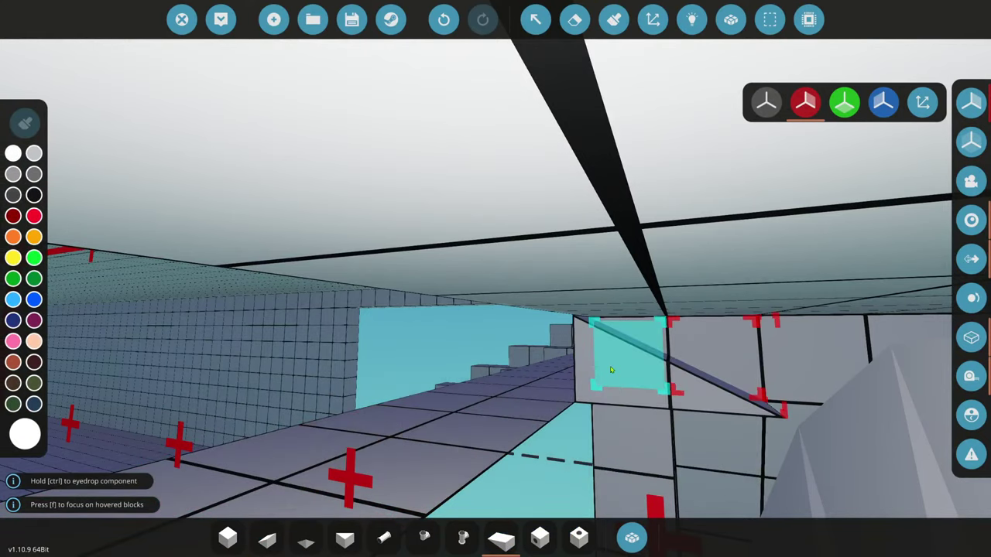
{"action": "key", "text": "e"}
{"action": "scroll", "coordinate": [611, 371], "scroll_direction": "up", "scroll_amount": 6}
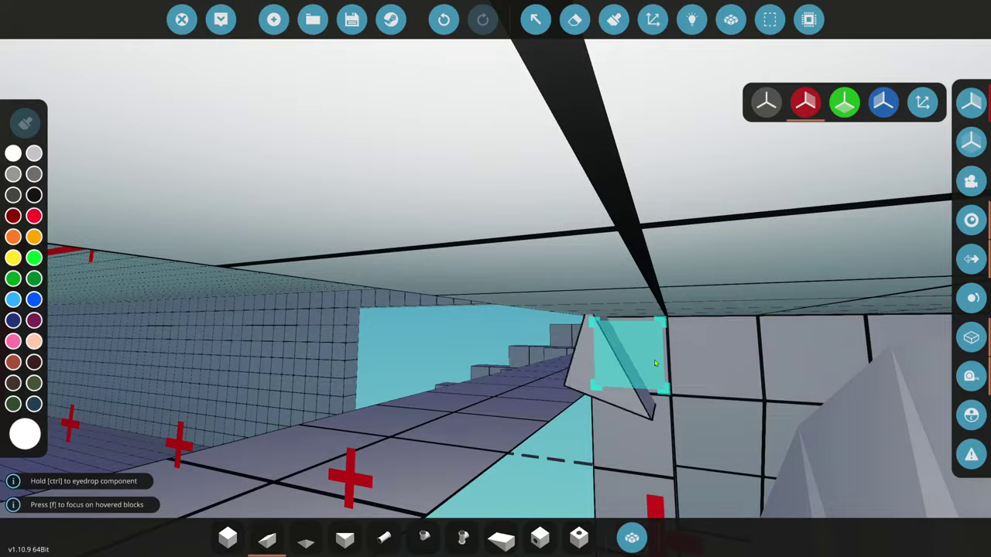
{"action": "key", "text": "a"}
{"action": "key", "text": "w"}
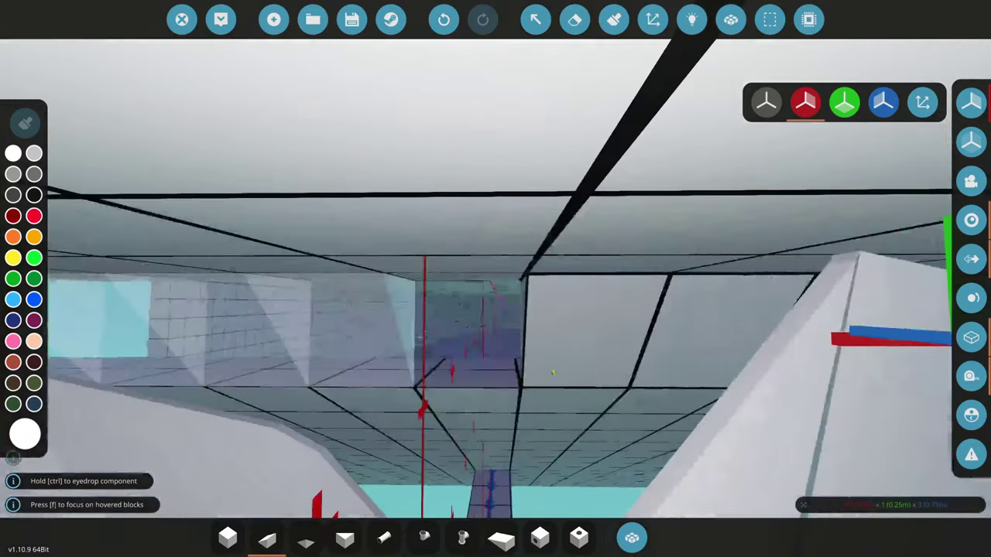
{"action": "key", "text": "w"}
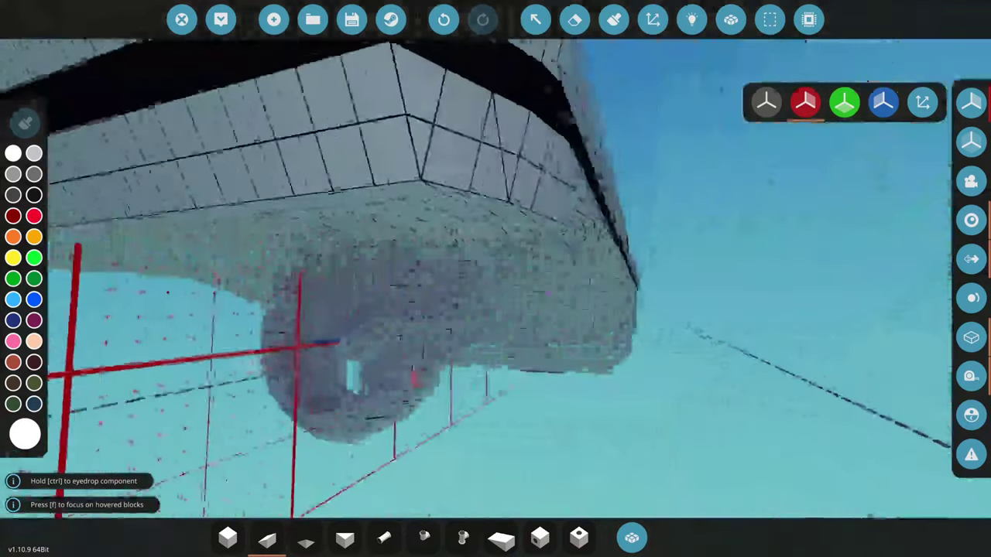
- Fill the stepped opening in the hull's side above the tapered underside with cube blocks
{"action": "key", "text": "s"}
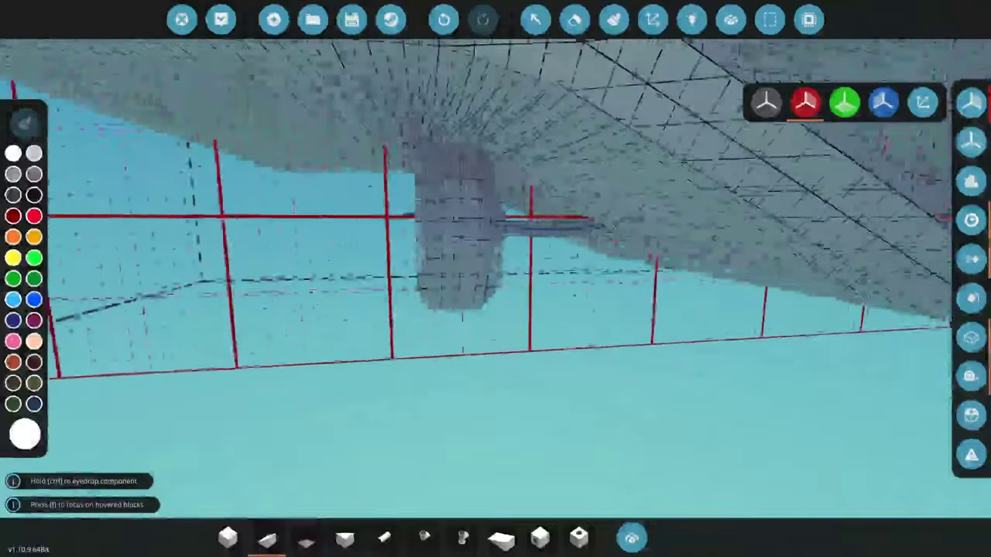
{"action": "key", "text": "w"}
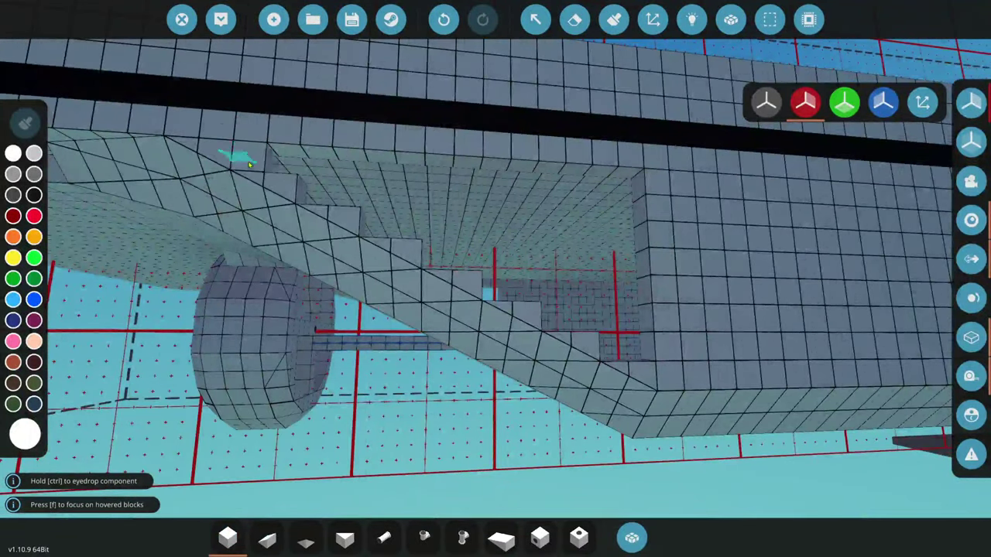
{"action": "key", "text": "w"}
{"action": "key", "text": "s"}
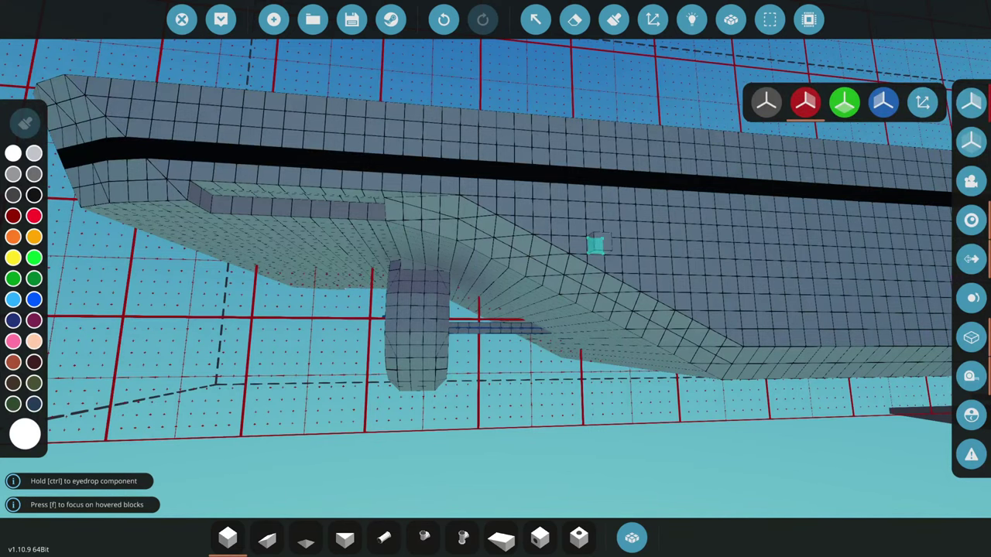
- Save the vehicle as a new entry named "Beam Trawler"
{"action": "left_click", "coordinate": [351, 20]}
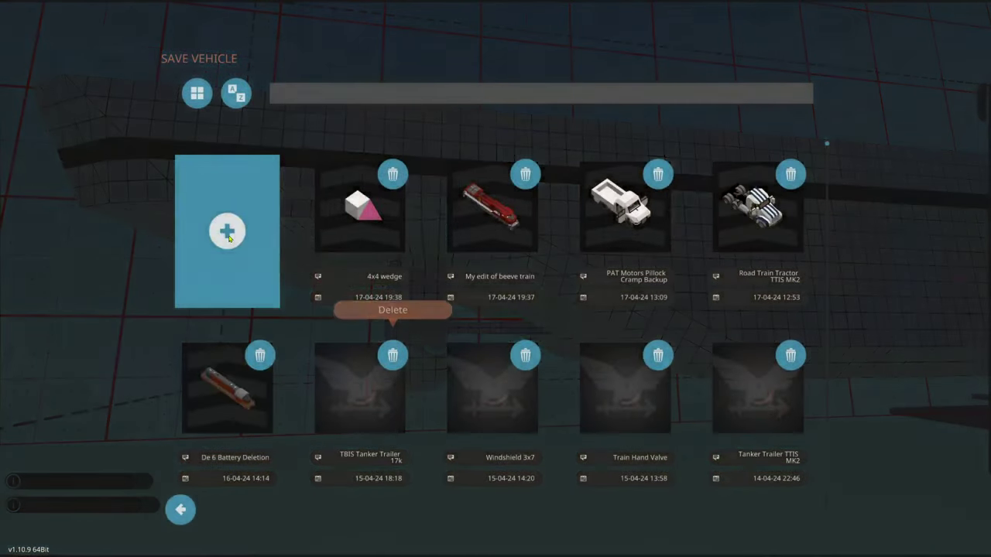
{"action": "left_click", "coordinate": [229, 239]}
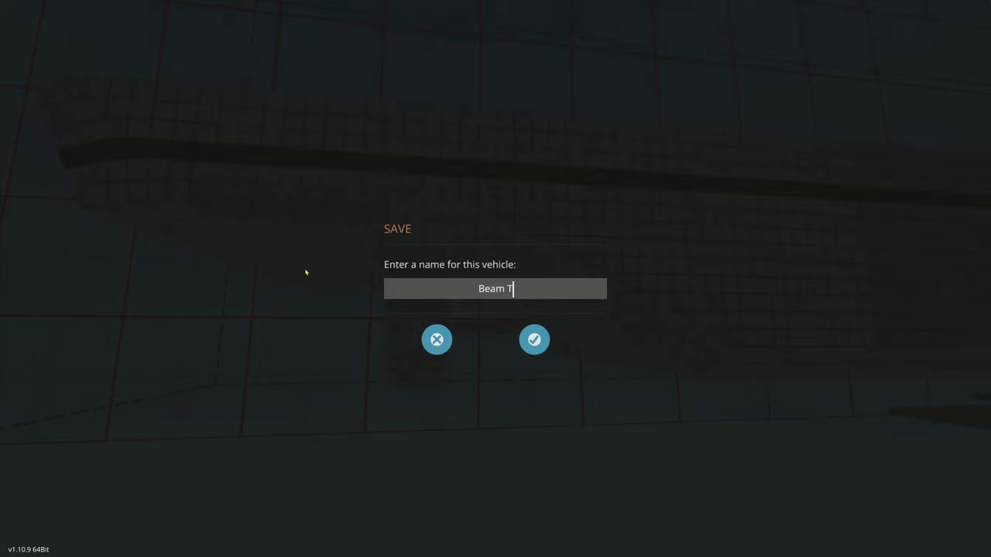
{"action": "type", "text": "Beam Trawler"}
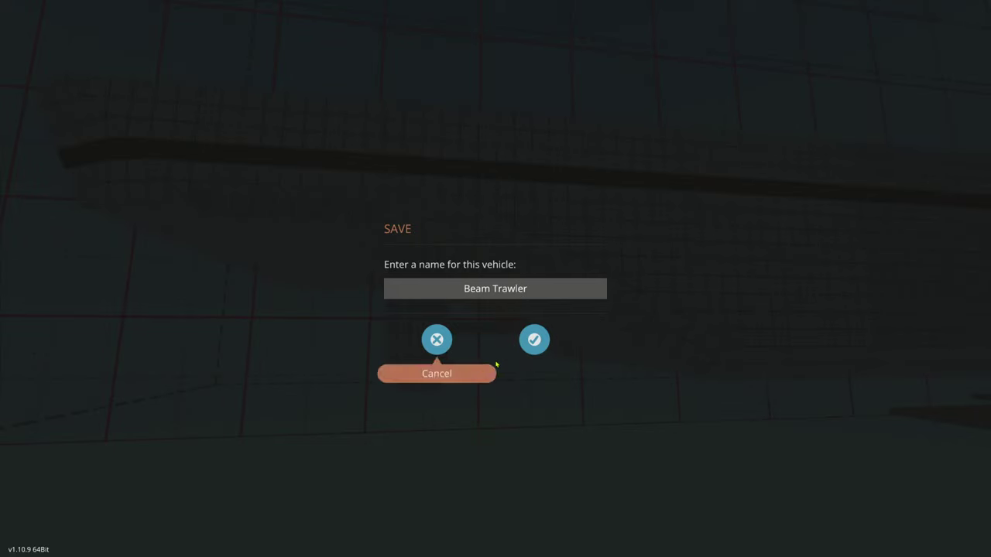
{"action": "left_click", "coordinate": [539, 356]}
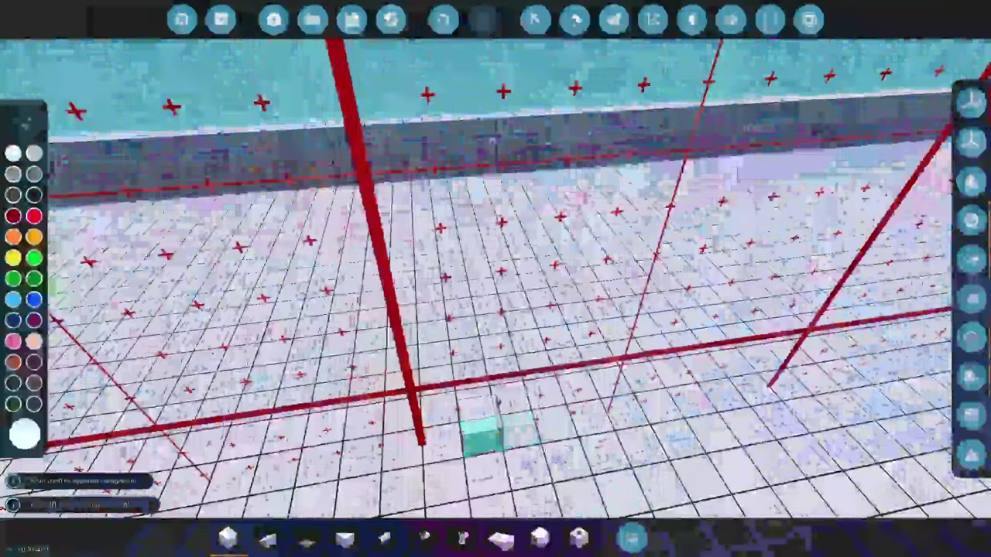
- Find the Blank microcontroller in the component inventory and place one on the hull's floor
{"action": "left_click", "coordinate": [632, 538]}
{"action": "type", "text": "0blank"}
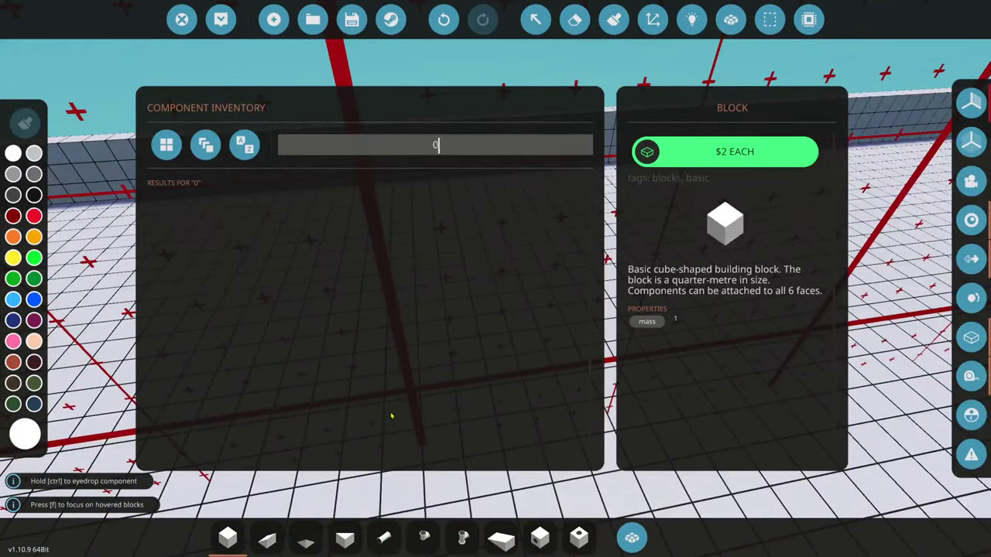
{"action": "key", "text": "BackSpace"}
{"action": "type", "text": "bkla"}
{"action": "key", "text": "BackSpace"}
{"action": "key", "text": "BackSpace"}
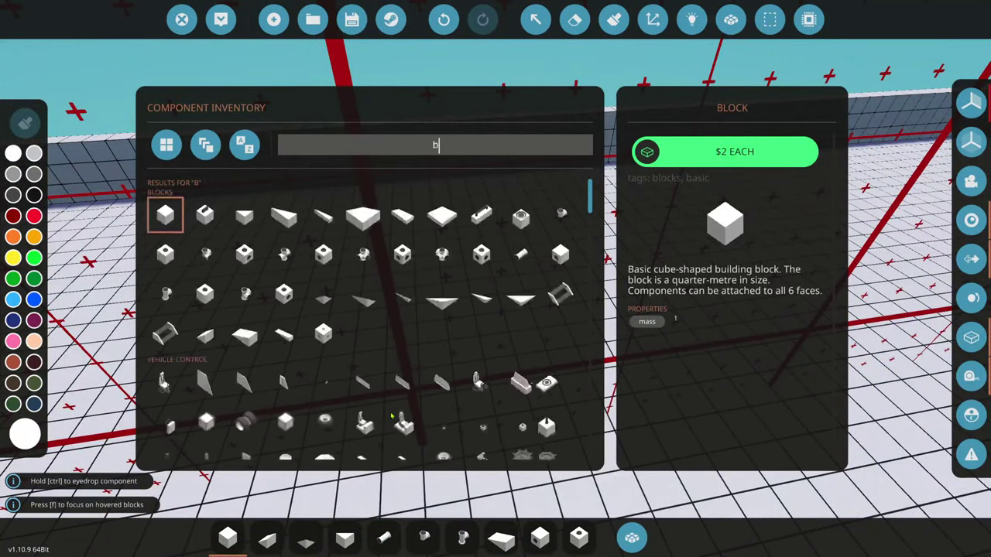
{"action": "type", "text": "blank"}
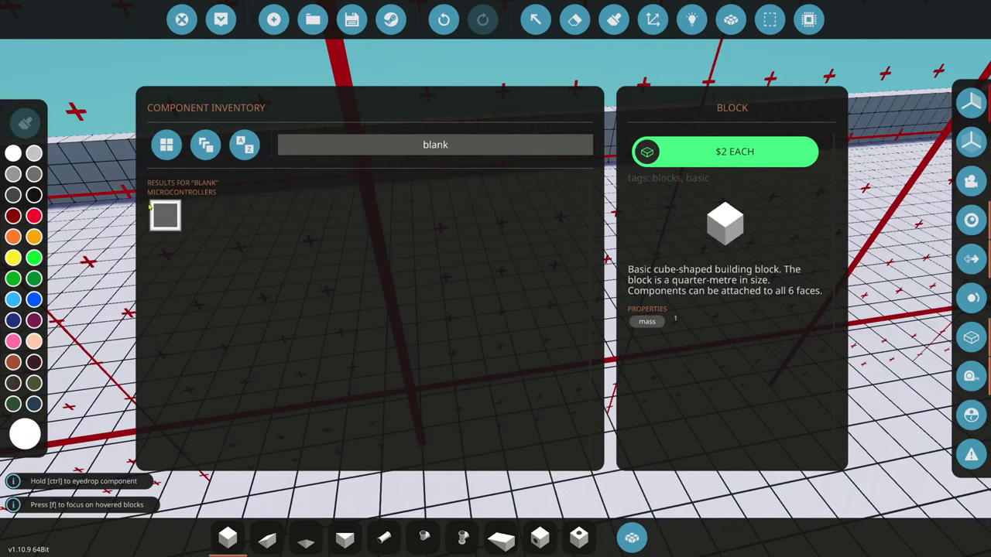
{"action": "left_click", "coordinate": [165, 216]}
{"action": "left_click", "coordinate": [573, 411]}
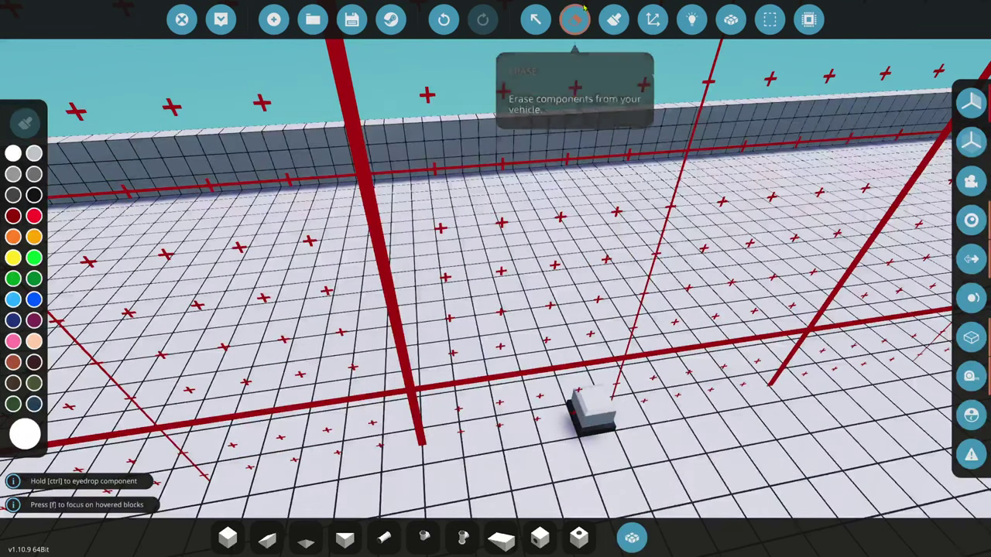
- Open the placed Blank microcontroller for editing and resize it to width 3 and length 2
{"action": "left_click", "coordinate": [535, 19]}
{"action": "left_click", "coordinate": [593, 407]}
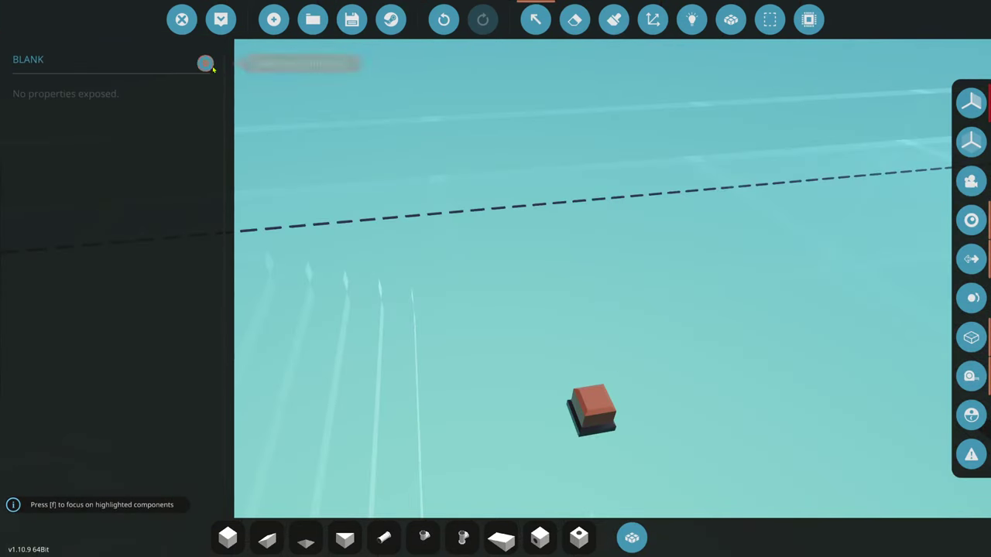
{"action": "left_click", "coordinate": [204, 63]}
{"action": "left_click", "coordinate": [535, 361]}
{"action": "left_click_drag", "start_coordinate": [511, 235], "coordinate": [572, 234]}
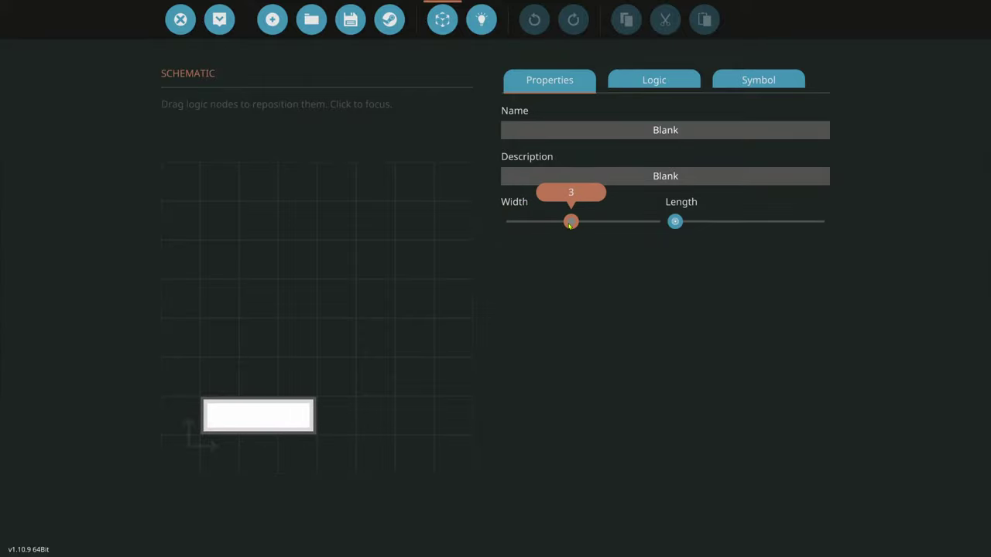
{"action": "left_click_drag", "start_coordinate": [670, 225], "coordinate": [692, 223]}
- Add two on/off input nodes to the microcontroller and place one directly above the other
{"action": "left_click", "coordinate": [654, 80]}
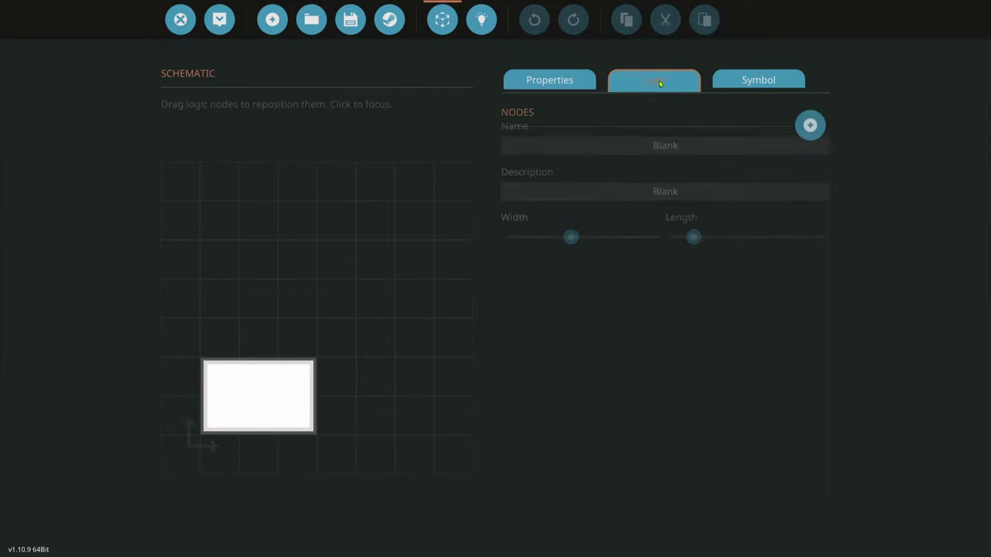
{"action": "left_click", "coordinate": [481, 19]}
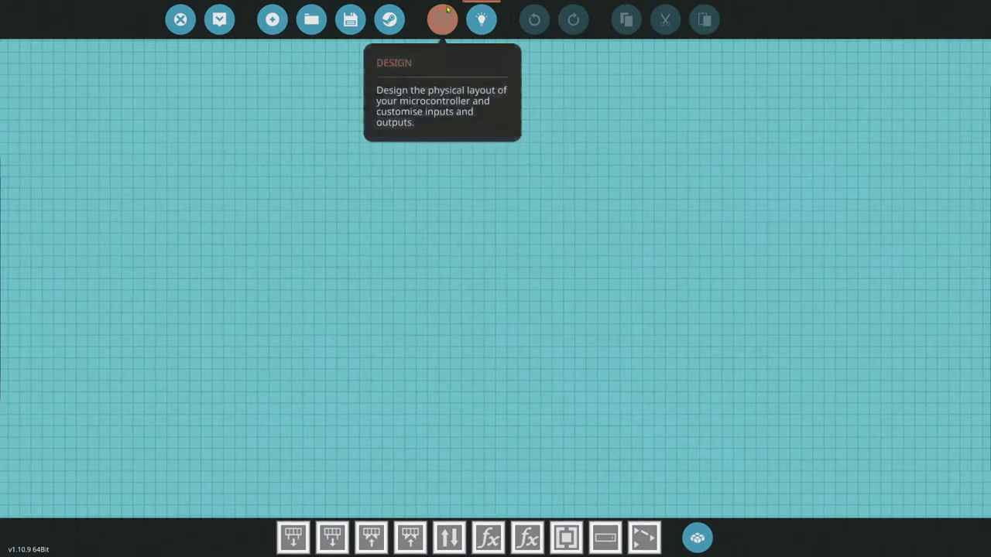
{"action": "left_click", "coordinate": [442, 18]}
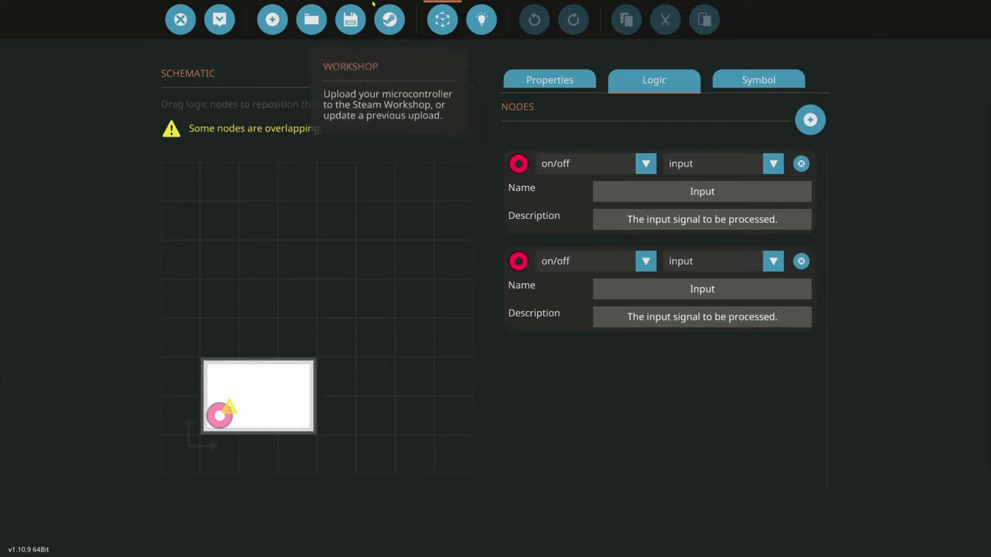
{"action": "left_click_drag", "start_coordinate": [219, 416], "coordinate": [219, 378]}
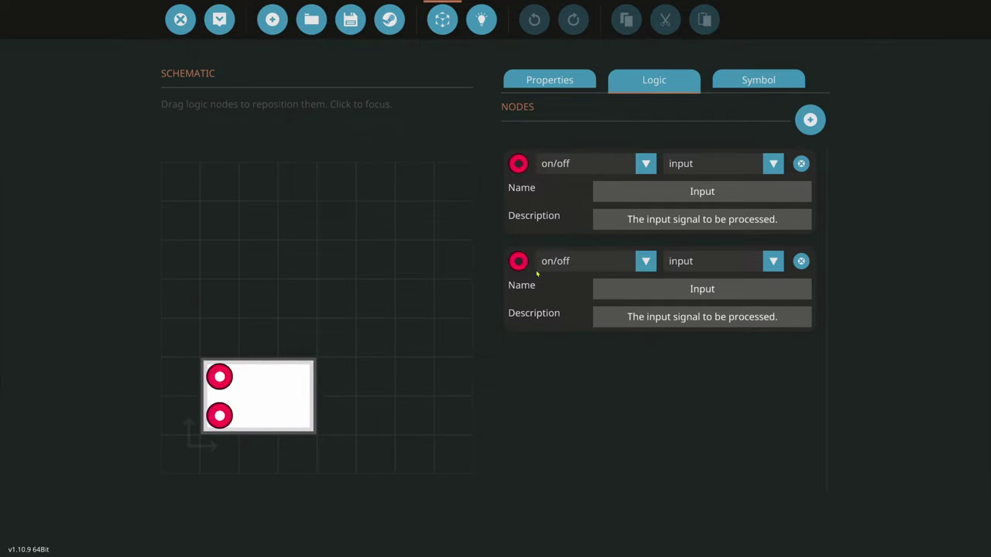
- Name the first logic node "Batt" and make it a number input
{"action": "left_click", "coordinate": [700, 191]}
{"action": "type", "text": "Batt"}
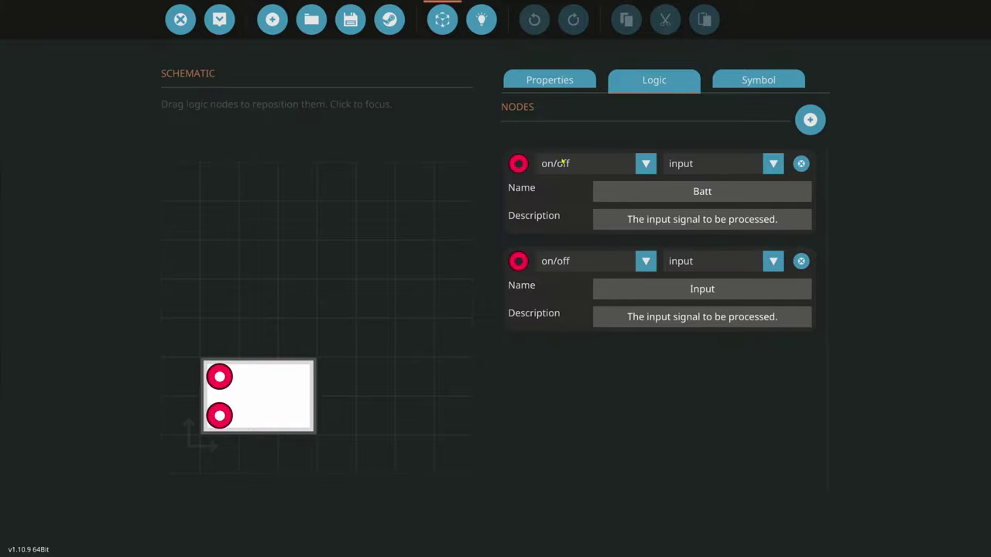
{"action": "left_click", "coordinate": [593, 163]}
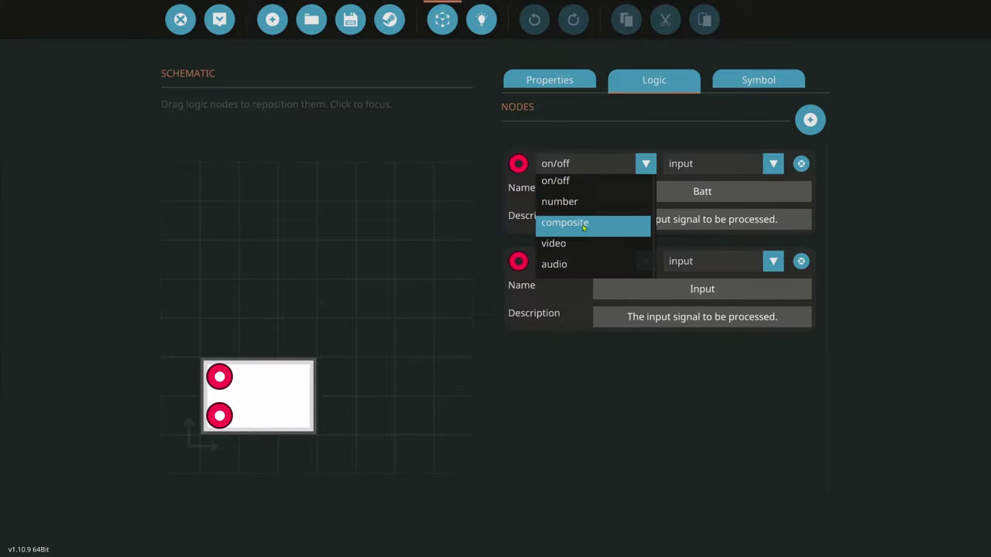
{"action": "left_click", "coordinate": [569, 201]}
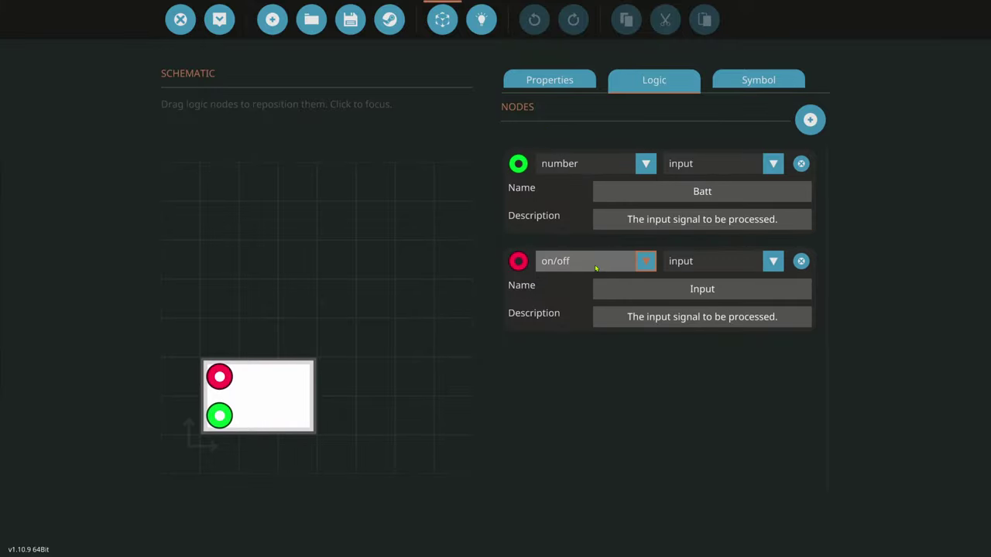
- Separate the stacked Input and Batt nodes in the microcontroller's logic workspace
{"action": "left_click", "coordinate": [481, 19]}
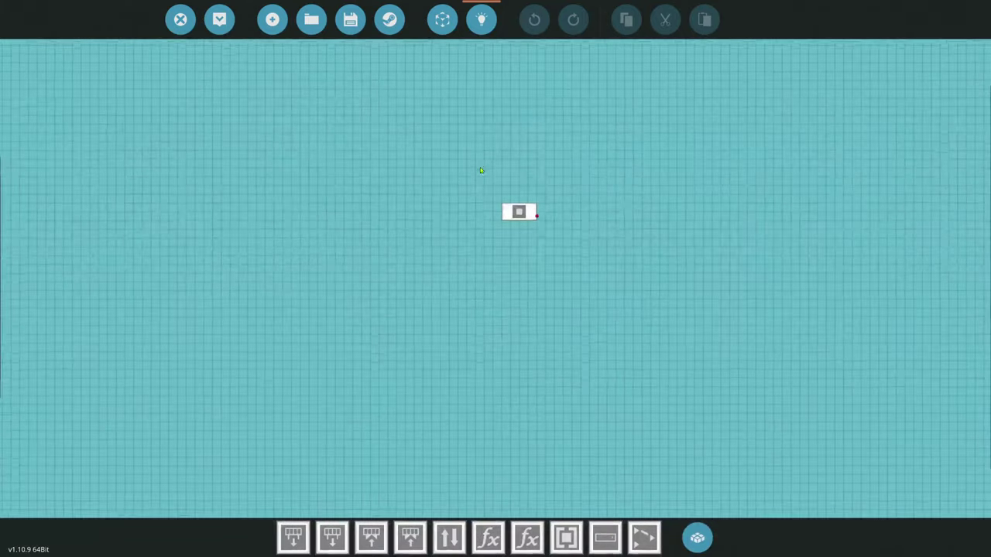
{"action": "scroll", "coordinate": [481, 171], "scroll_direction": "up", "scroll_amount": 6}
{"action": "scroll", "coordinate": [545, 174], "scroll_direction": "down", "scroll_amount": 1}
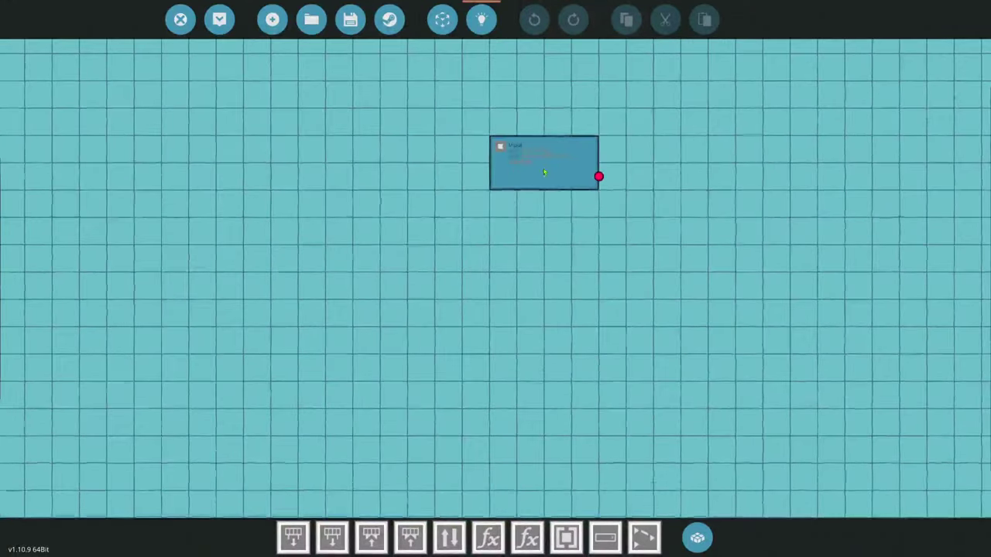
{"action": "left_click_drag", "start_coordinate": [544, 173], "coordinate": [284, 409]}
{"action": "scroll", "coordinate": [349, 326], "scroll_direction": "up", "scroll_amount": 2}
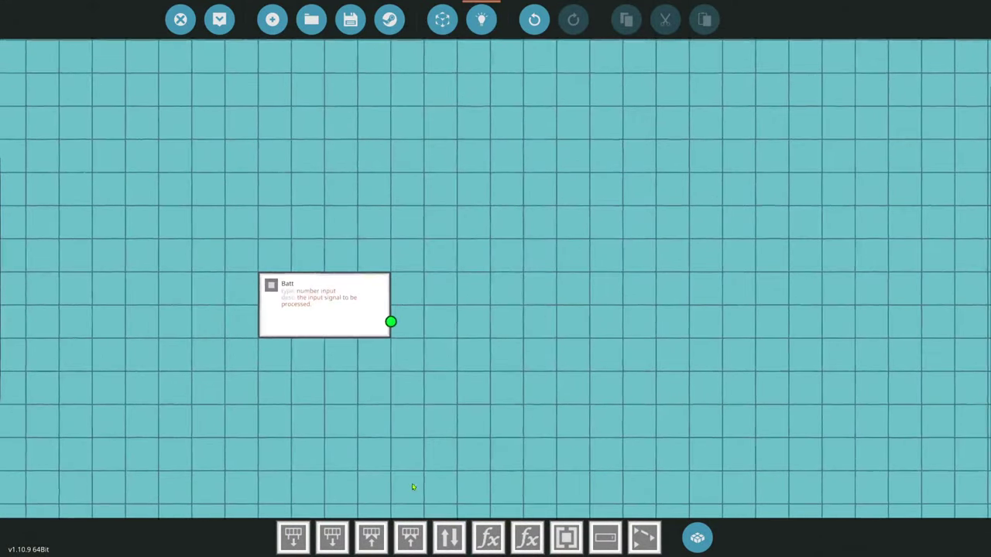
{"action": "mouse_move", "coordinate": [391, 321]}
{"action": "left_mouse_down"}
{"action": "mouse_move", "coordinate": [889, 184]}
{"action": "mouse_move", "coordinate": [393, 322]}
{"action": "left_mouse_up"}
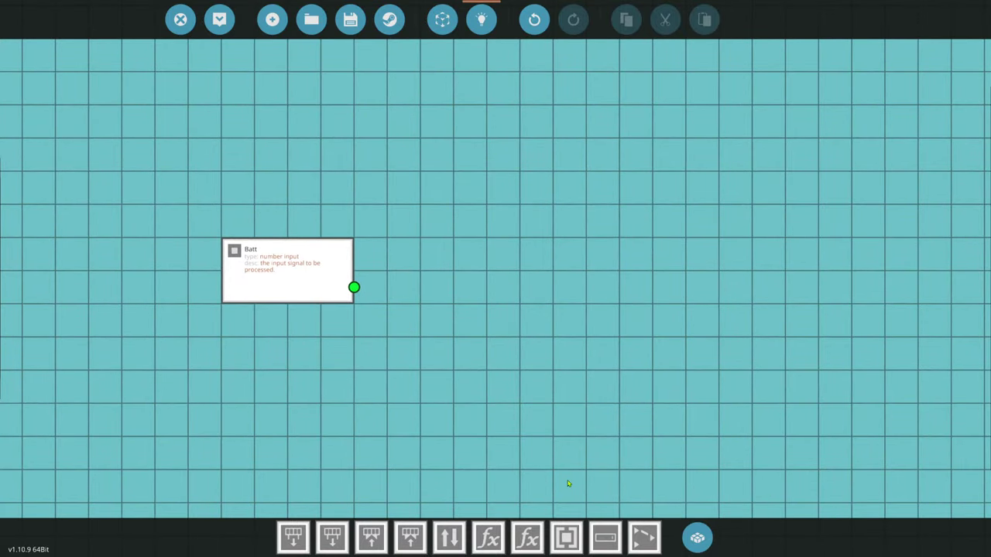
- Find the Boolean f(x,y,z,w) gate by searching "bool" and place it below the Batt node
{"action": "left_click", "coordinate": [691, 533]}
{"action": "type", "text": "bool"}
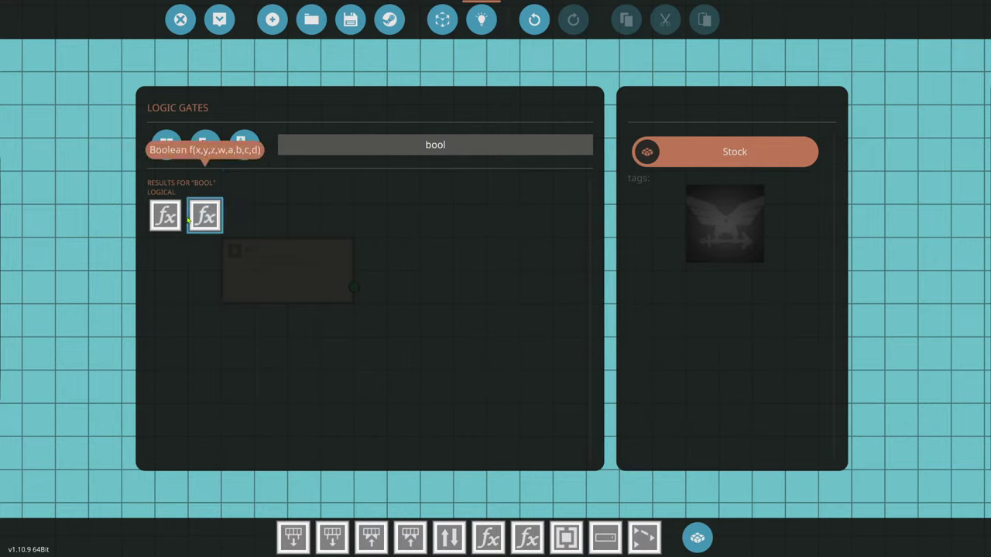
{"action": "left_click_drag", "start_coordinate": [165, 215], "coordinate": [701, 544]}
{"action": "left_click", "coordinate": [697, 538]}
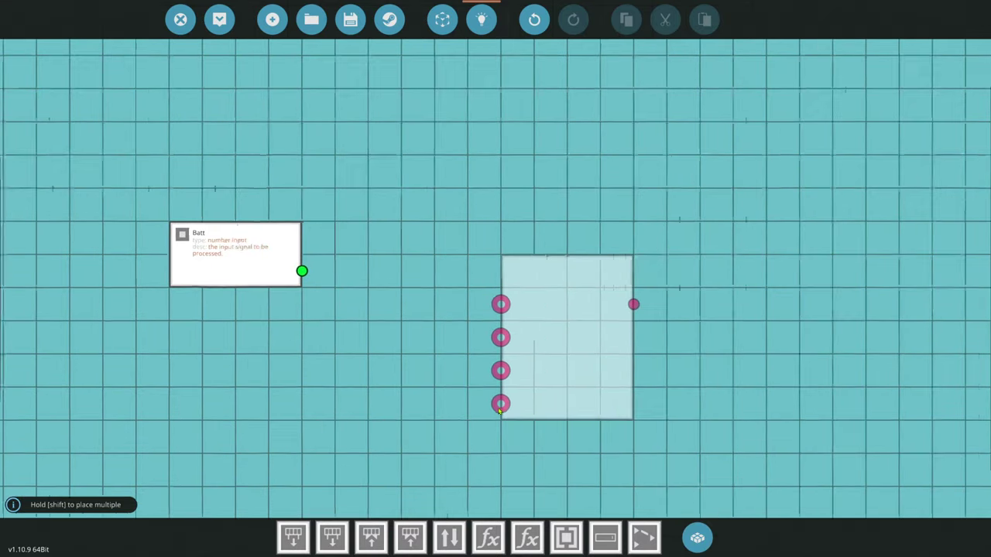
{"action": "left_click", "coordinate": [369, 451]}
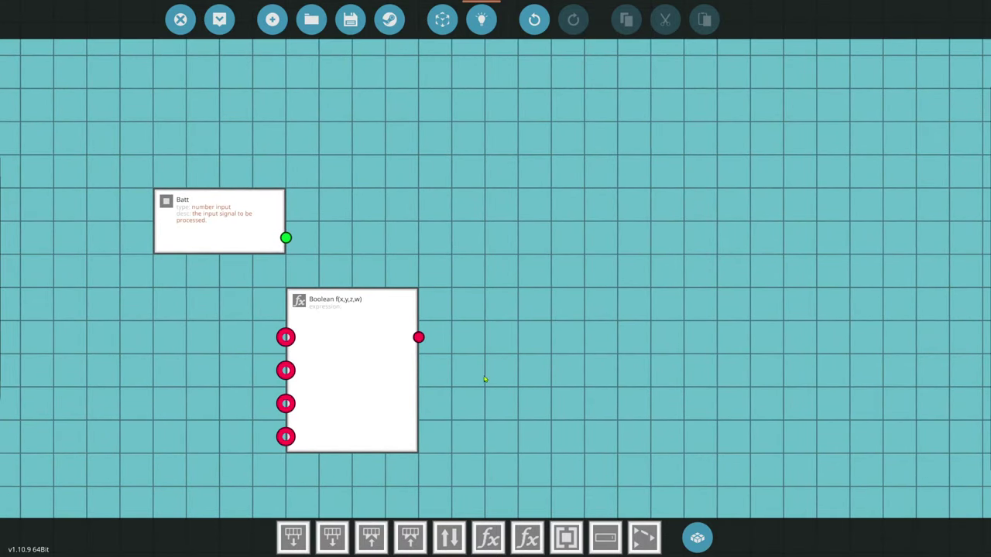
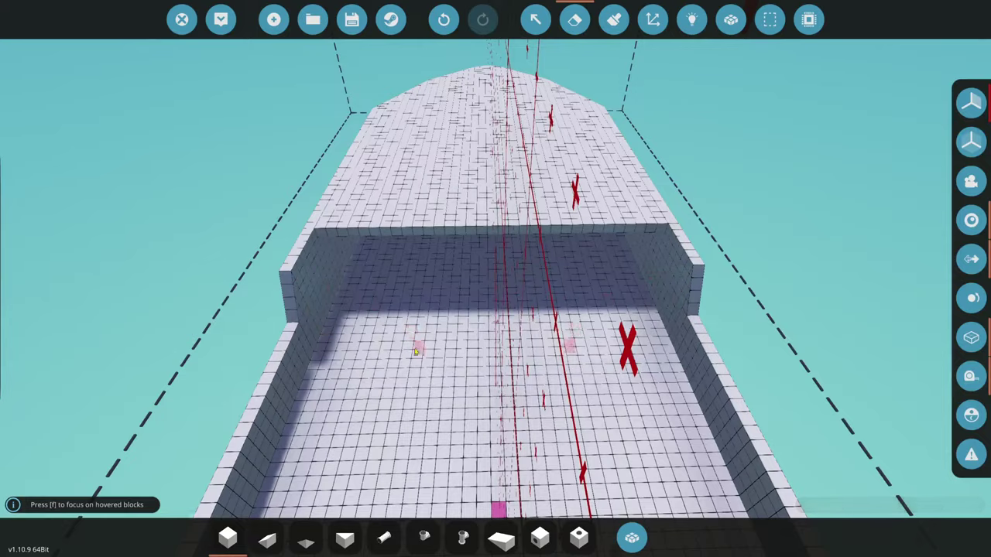
- Undo the last block change and close the opening beneath the raised deck with a wall of cube blocks
{"action": "key", "text": "w"}
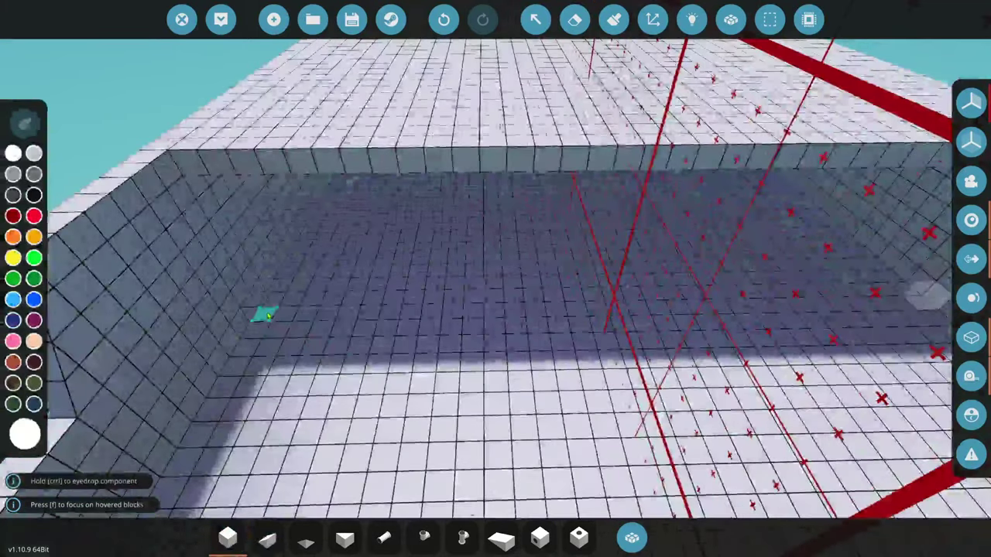
{"action": "key", "text": "ctrl+z"}
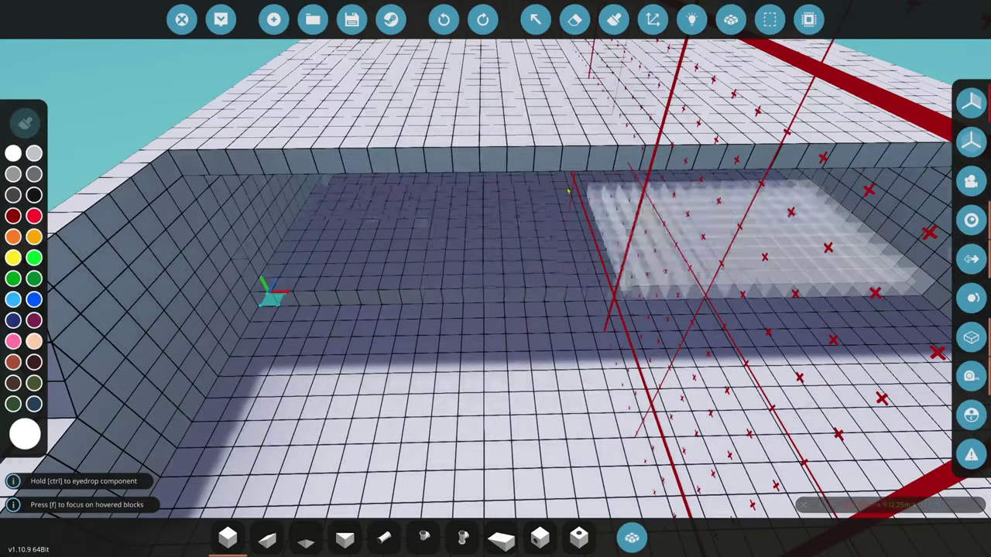
{"action": "key", "text": "w"}
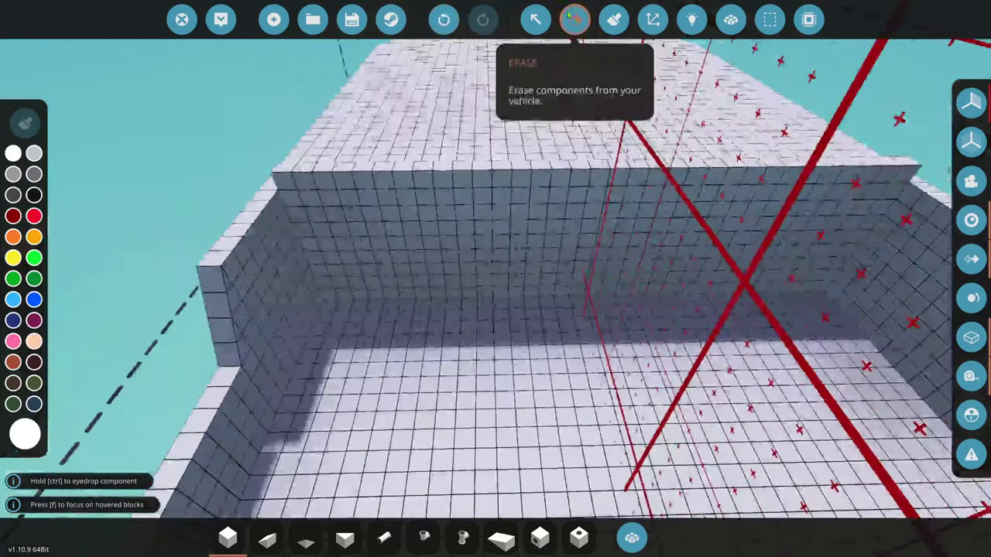
- Erase the raised side-wall blocks between the raised deck's end and the sloped wedges on both sides
{"action": "left_click", "coordinate": [575, 20]}
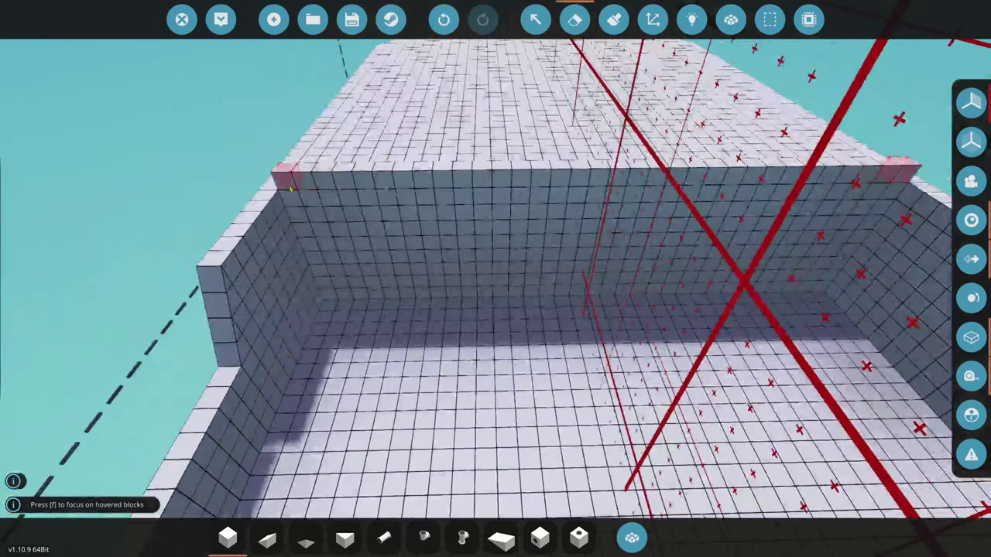
{"action": "key", "text": "s"}
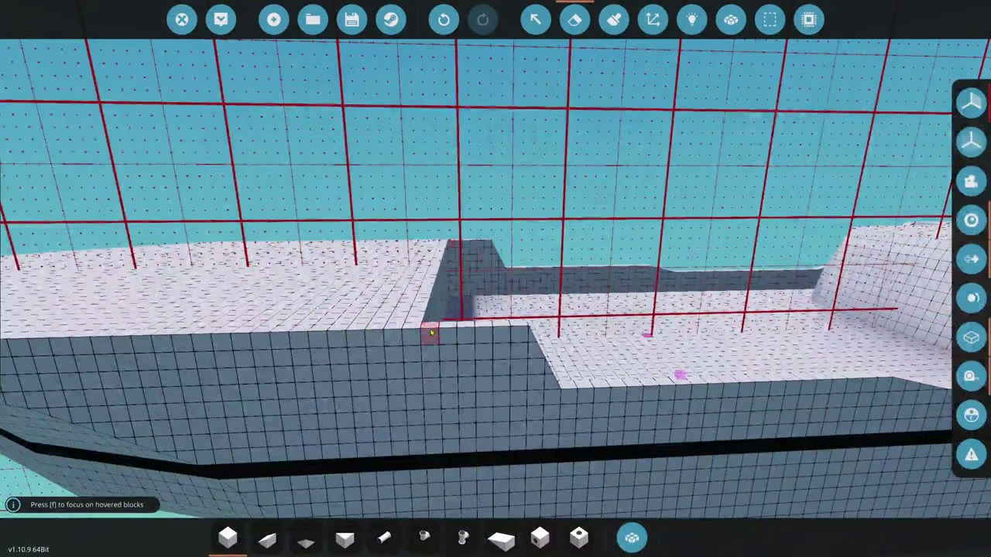
{"action": "left_click_drag", "start_coordinate": [430, 340], "coordinate": [495, 377]}
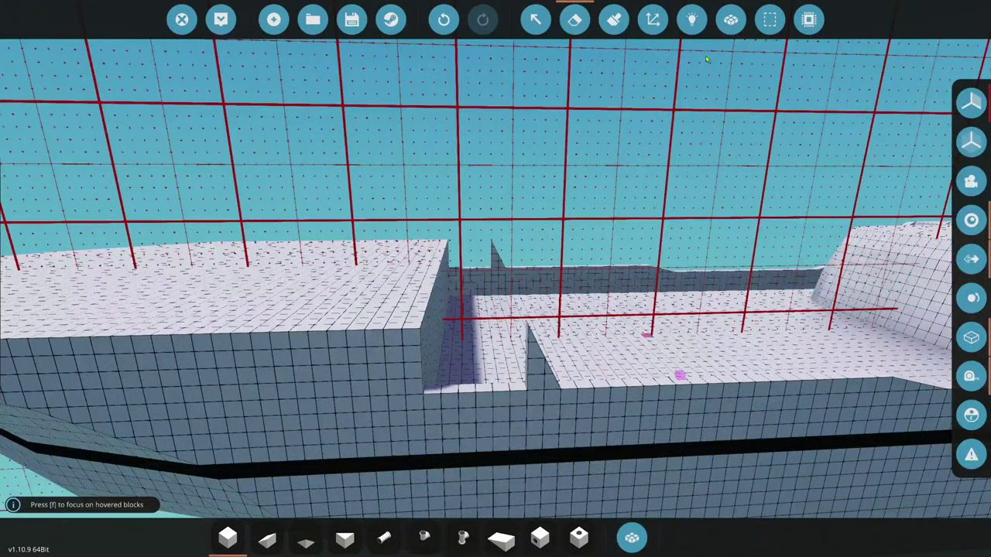
- Select the sloped wedges left on both side walls and move them against the raised deck's end
{"action": "left_click", "coordinate": [770, 19]}
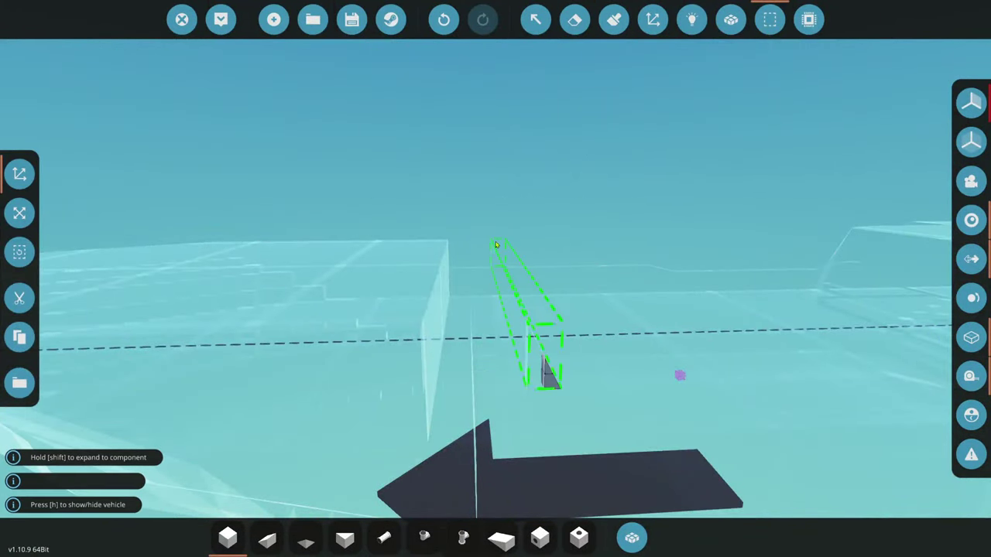
{"action": "left_click", "coordinate": [19, 337]}
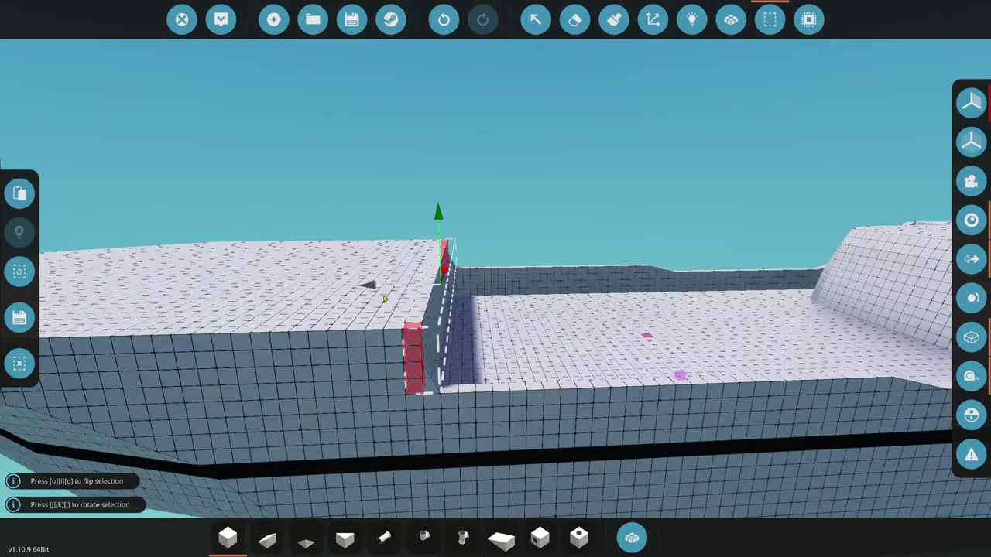
{"action": "scroll", "coordinate": [383, 299], "scroll_direction": "down", "scroll_amount": 10}
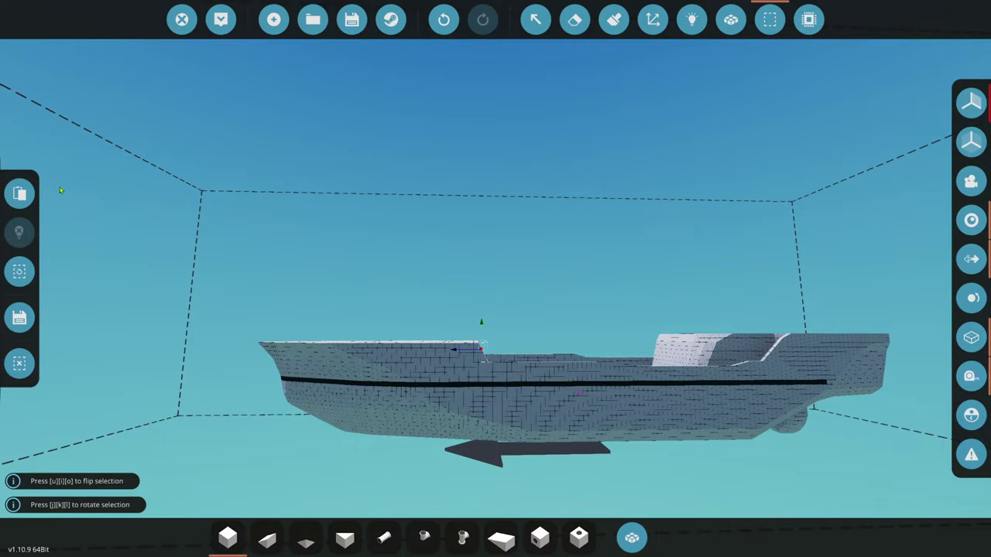
{"action": "left_click", "coordinate": [19, 194]}
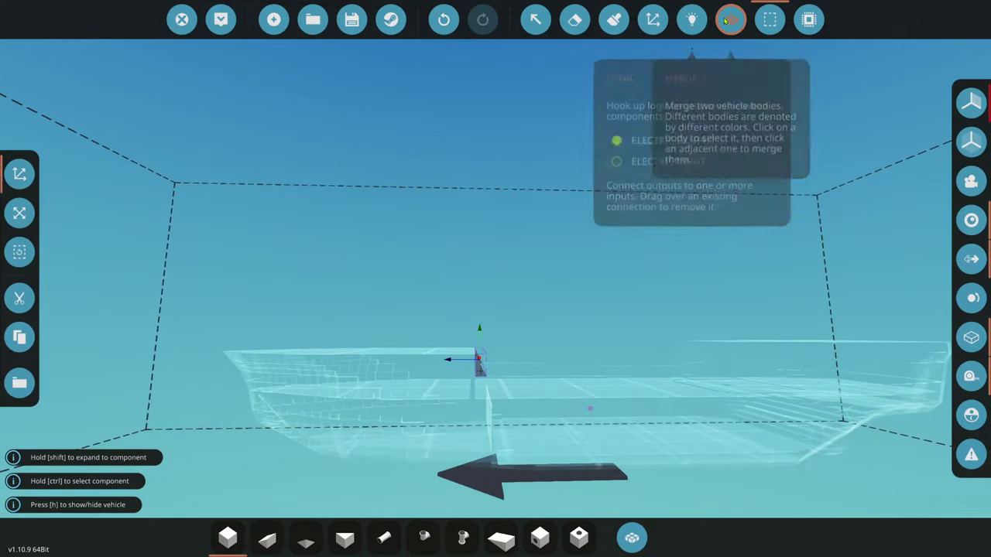
- Erase the bulkhead wall beneath the raised deck and rebuild it with cube blocks flush with the deck's edge
{"action": "left_click", "coordinate": [728, 20]}
{"action": "scroll", "coordinate": [498, 464], "scroll_direction": "up", "scroll_amount": 5}
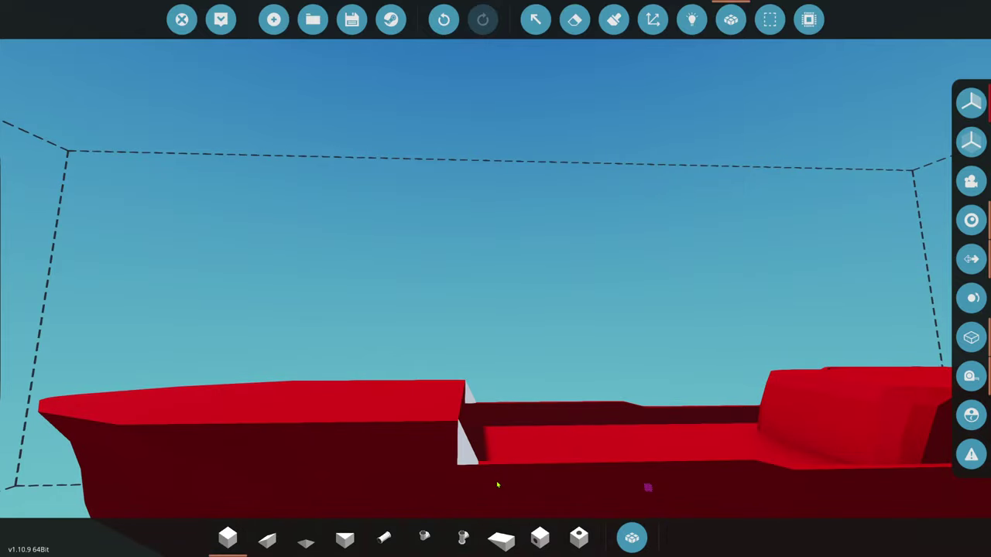
{"action": "scroll", "coordinate": [498, 486], "scroll_direction": "up", "scroll_amount": 10}
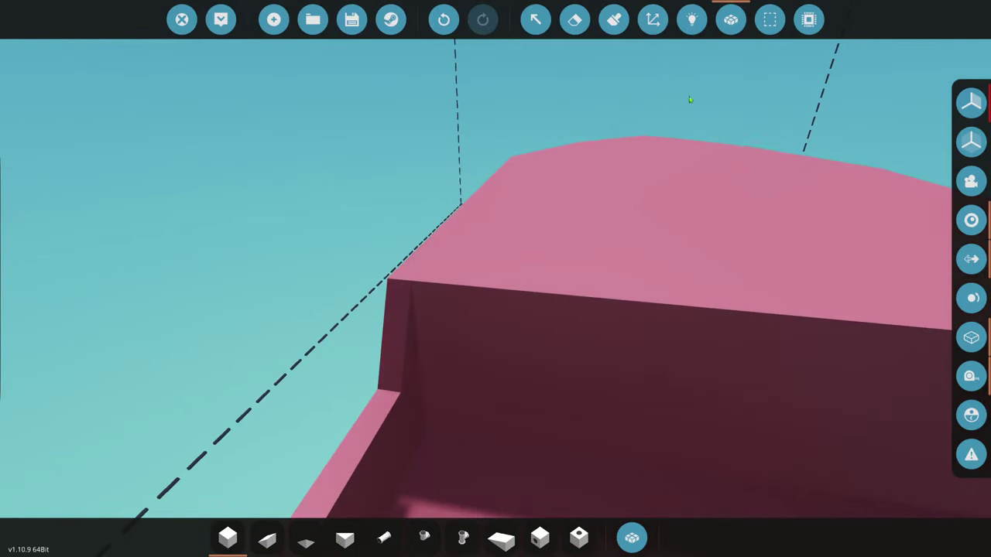
{"action": "left_click", "coordinate": [575, 19]}
{"action": "key", "text": "a"}
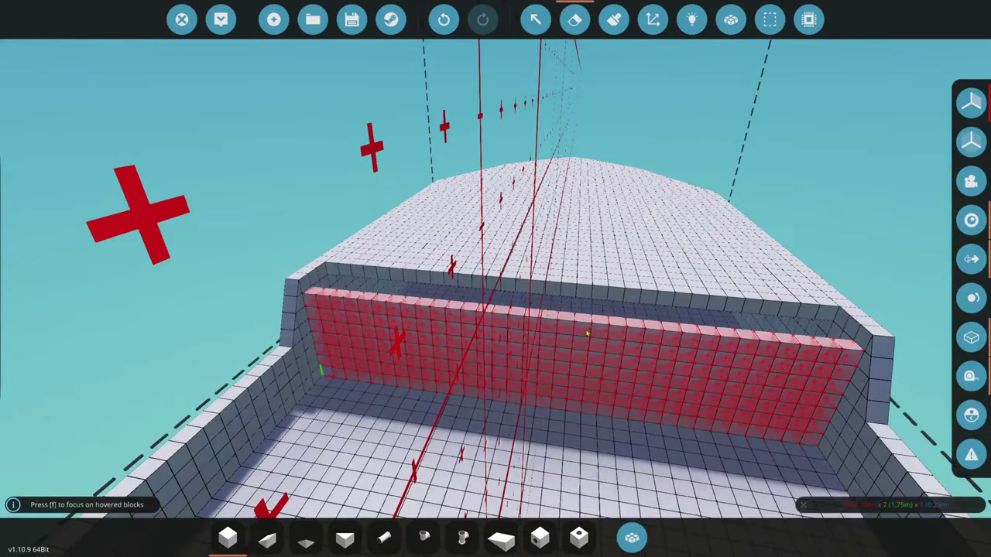
{"action": "key", "text": "a"}
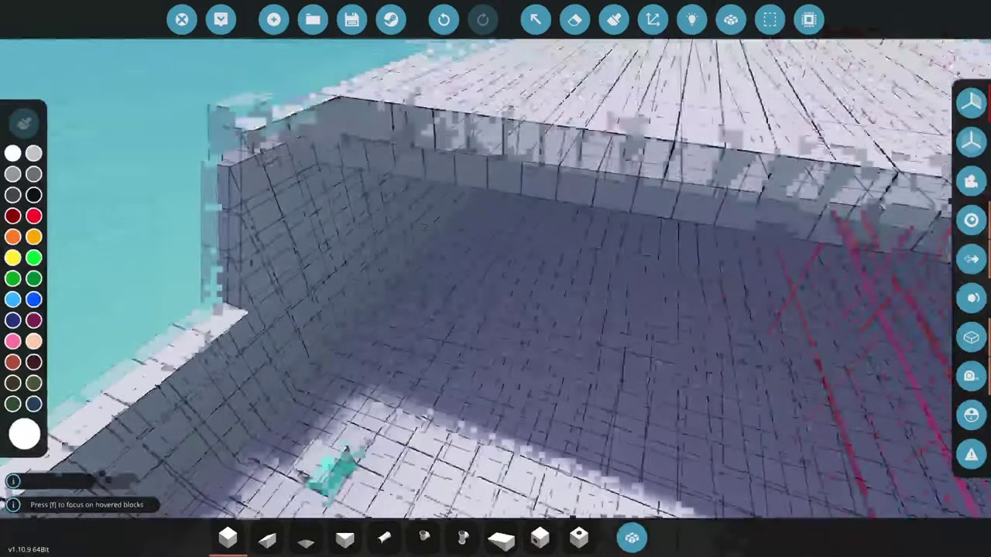
{"action": "key", "text": "a"}
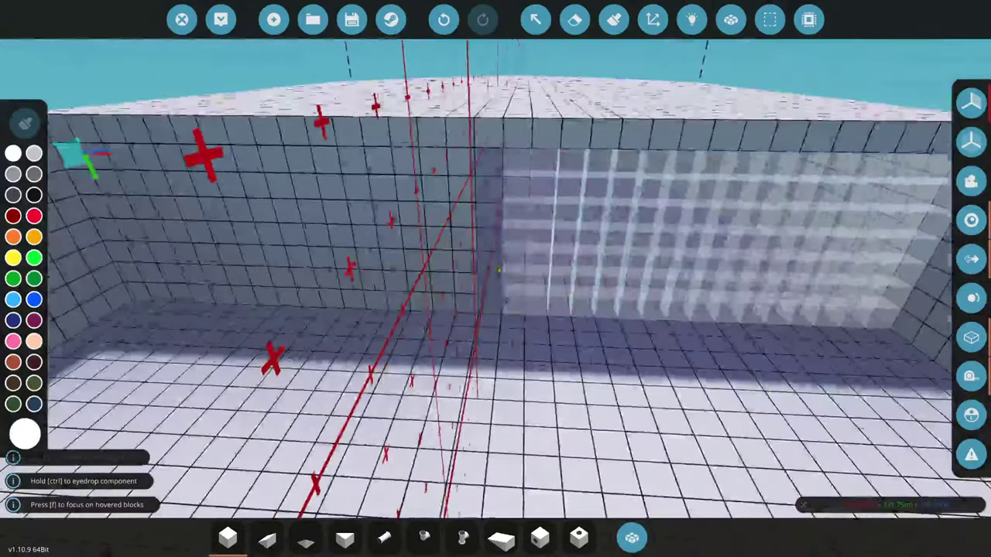
{"action": "key", "text": "s"}
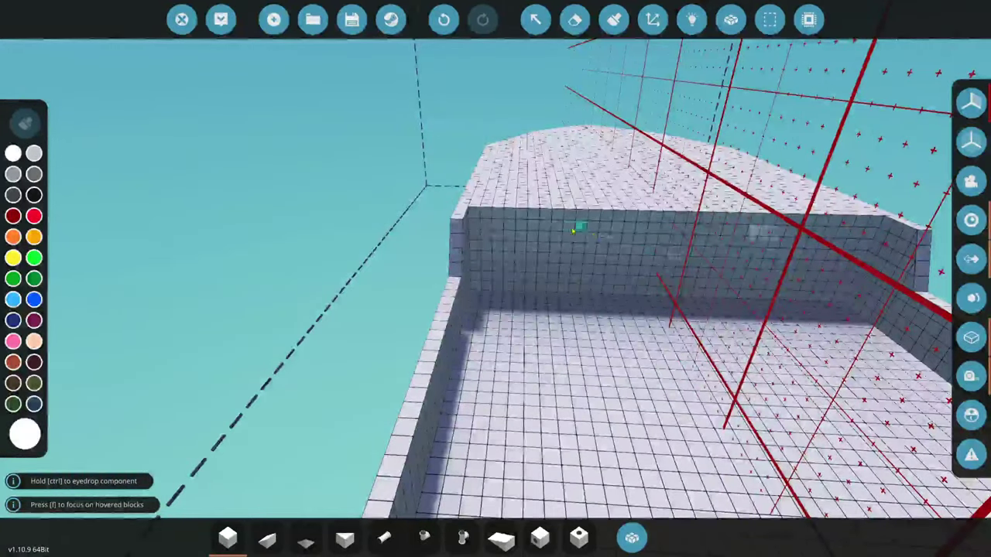
- Lay rows of cube blocks along both outer edges of the raised deck to start its bulwarks
{"action": "key", "text": "w"}
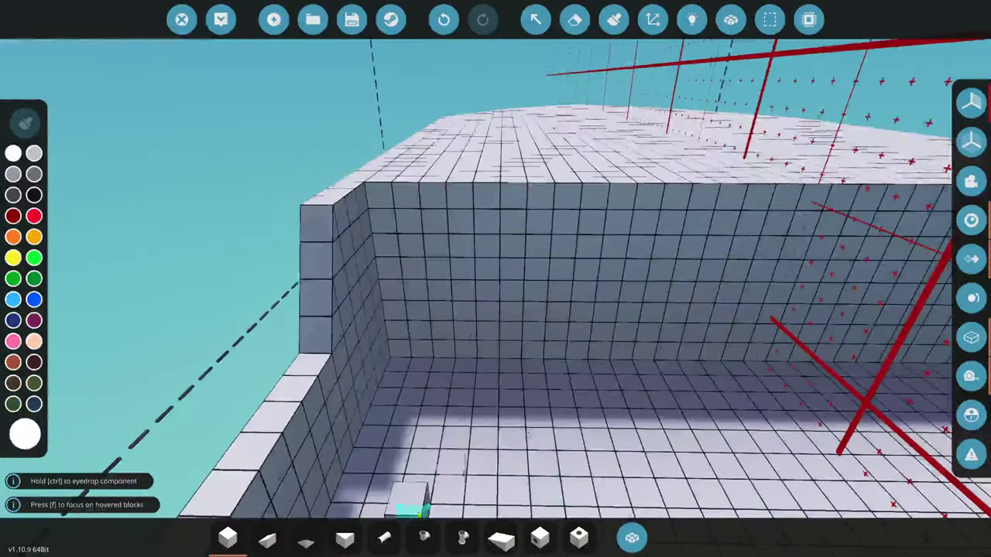
{"action": "key", "text": "w"}
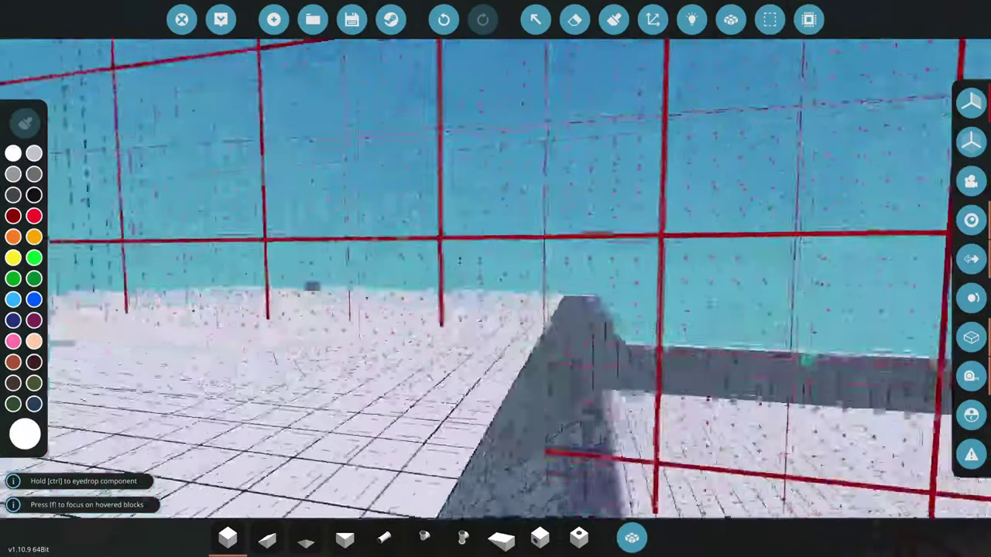
{"action": "key", "text": "s"}
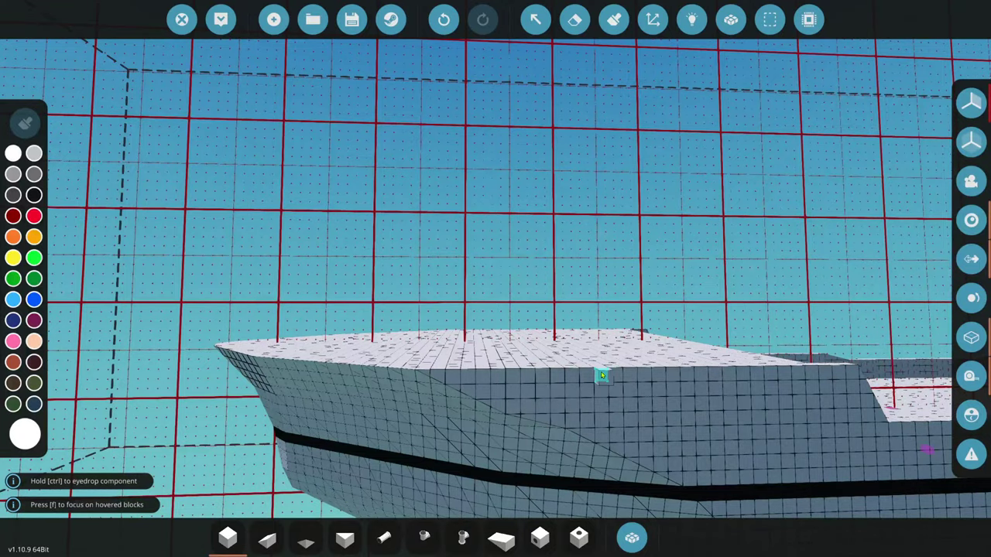
{"action": "key", "text": "f"}
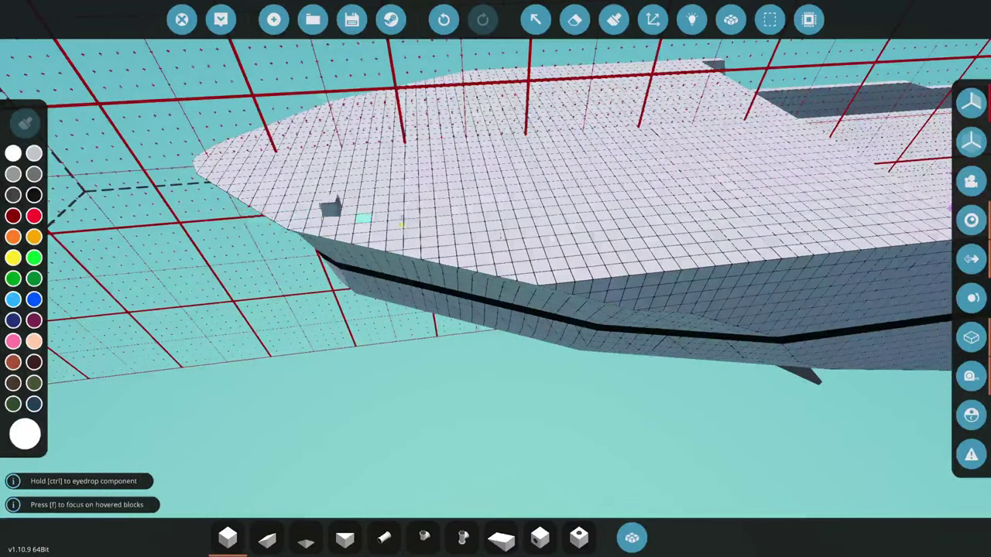
{"action": "key", "text": "w"}
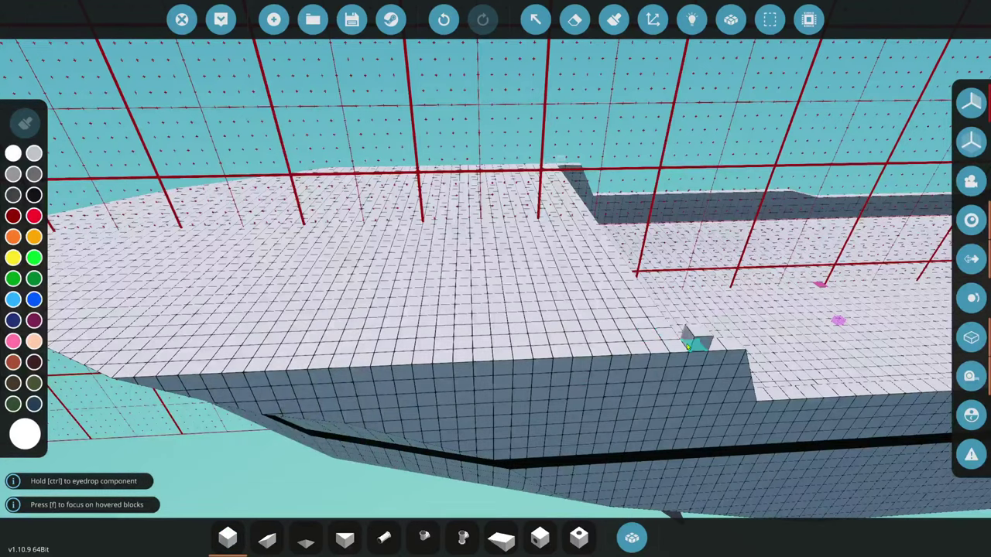
{"action": "left_click_drag", "start_coordinate": [664, 350], "coordinate": [220, 383]}
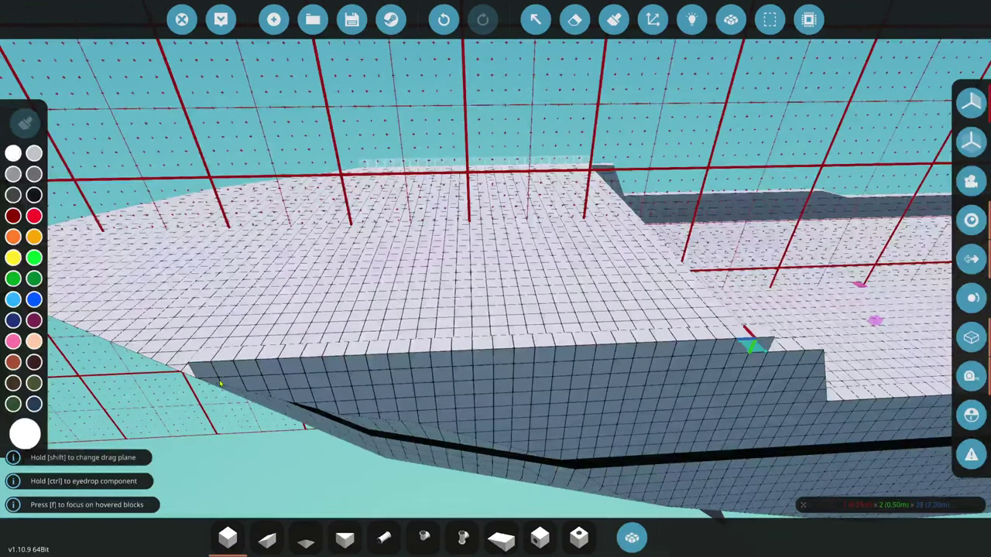
{"action": "left_click_drag", "start_coordinate": [750, 333], "coordinate": [225, 358]}
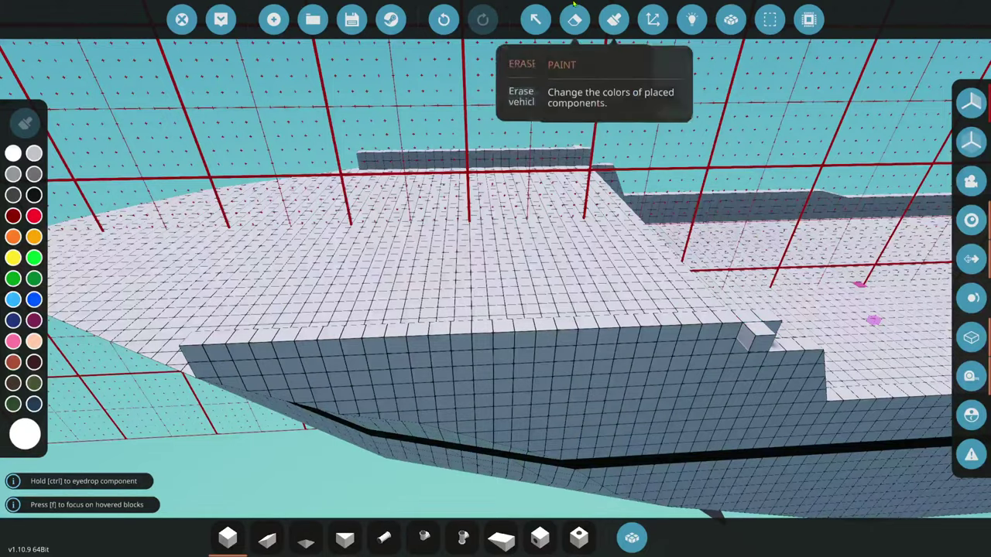
- Undo the last block row and complete the bulwarks on both deck edges three blocks high
{"action": "left_click", "coordinate": [443, 20]}
{"action": "key", "text": "s"}
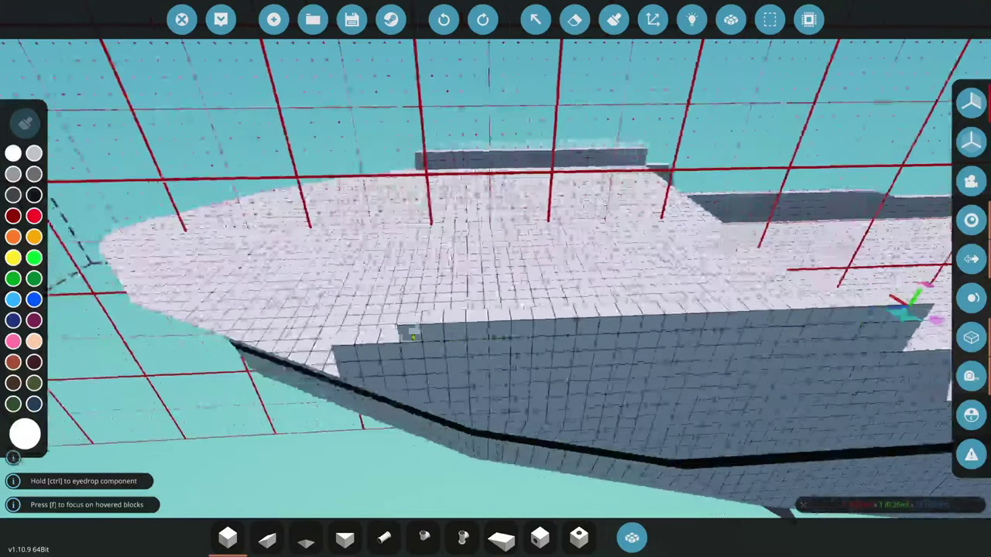
{"action": "key", "text": "w"}
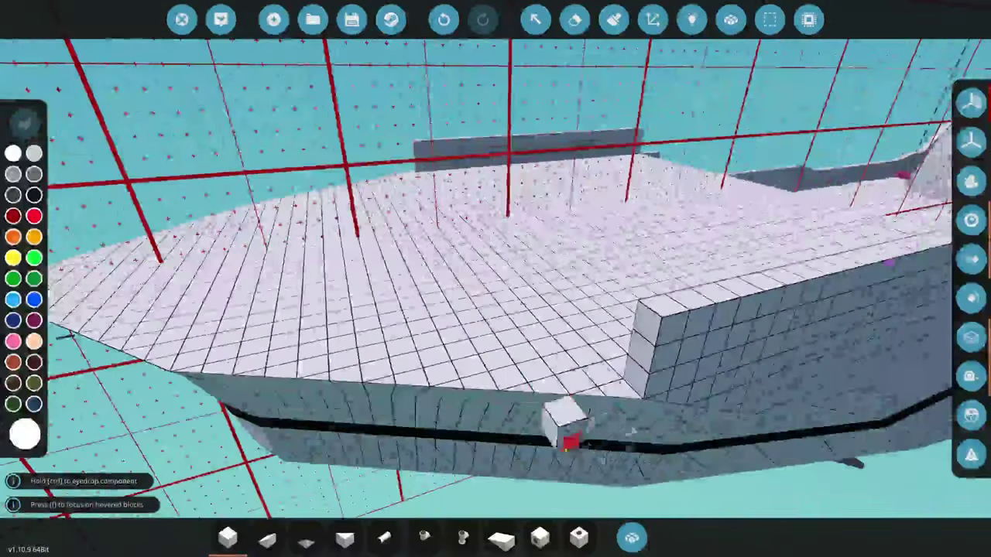
- Find Inverse Pyramid 2x2 by searching "py" and extend both bulwarks forward along the hull's flare with it
{"action": "left_click", "coordinate": [501, 538]}
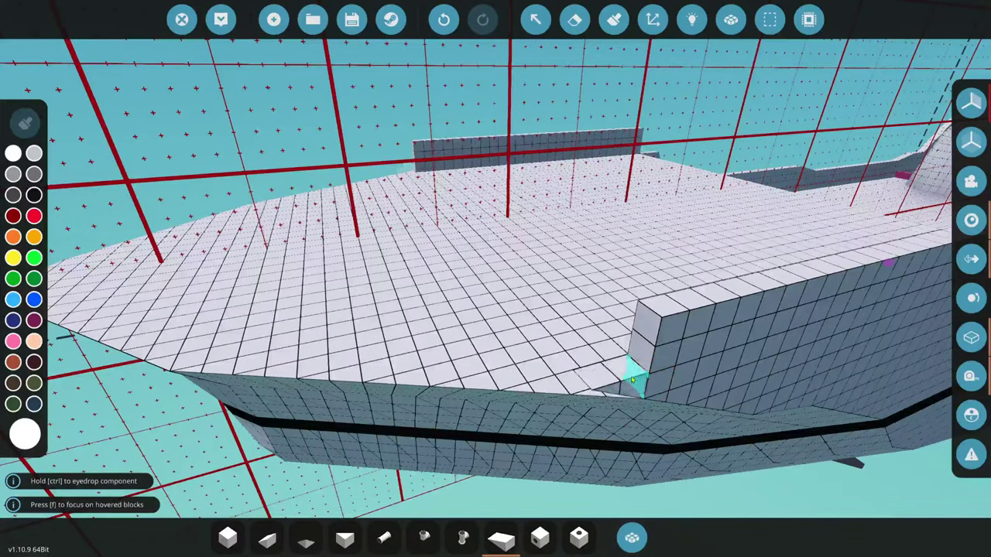
{"action": "key", "text": "f"}
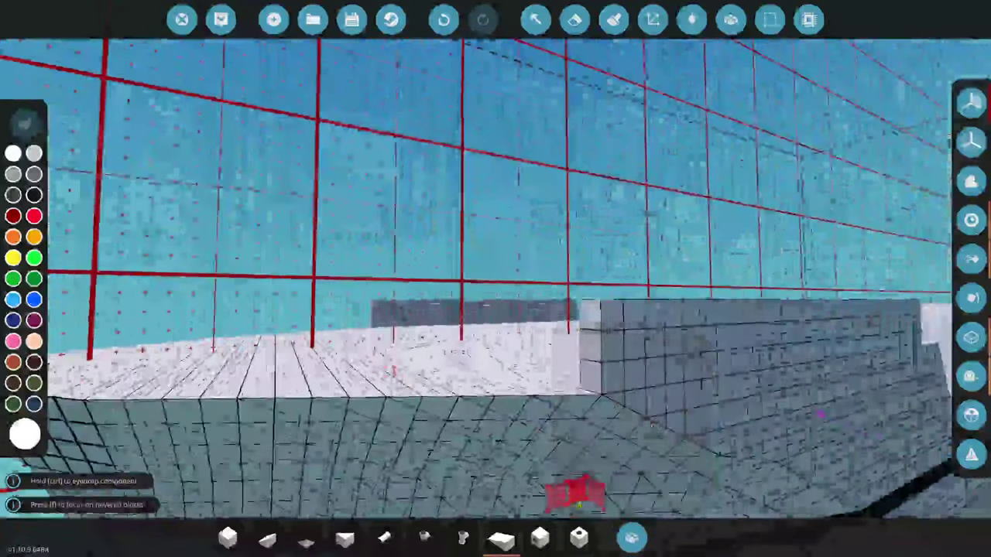
{"action": "left_click", "coordinate": [632, 539]}
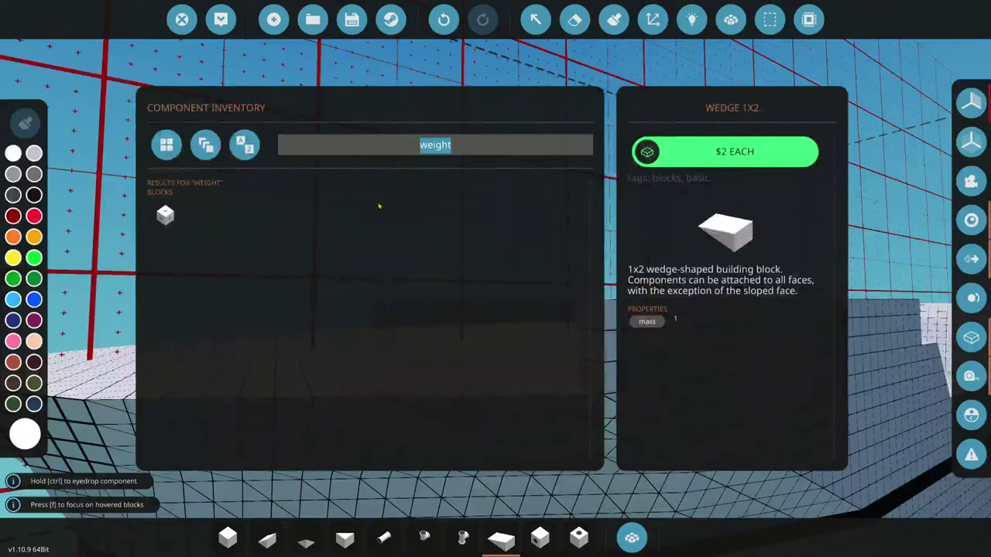
{"action": "type", "text": "py"}
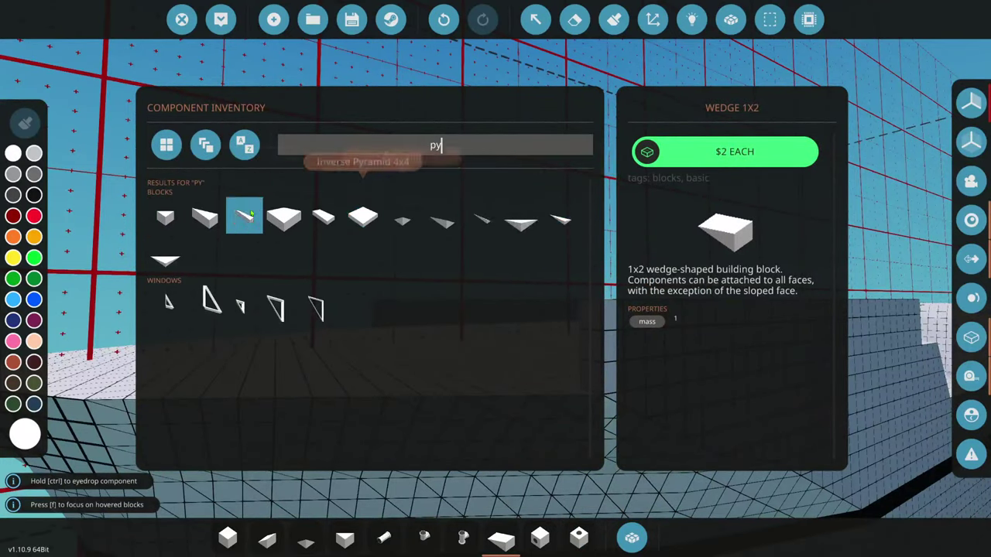
{"action": "left_click", "coordinate": [299, 224]}
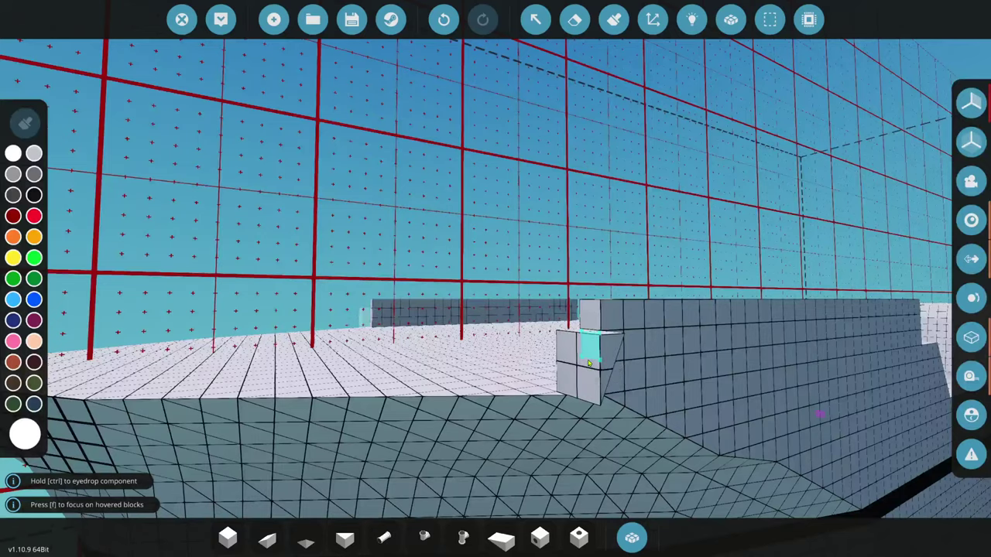
{"action": "key", "text": "a"}
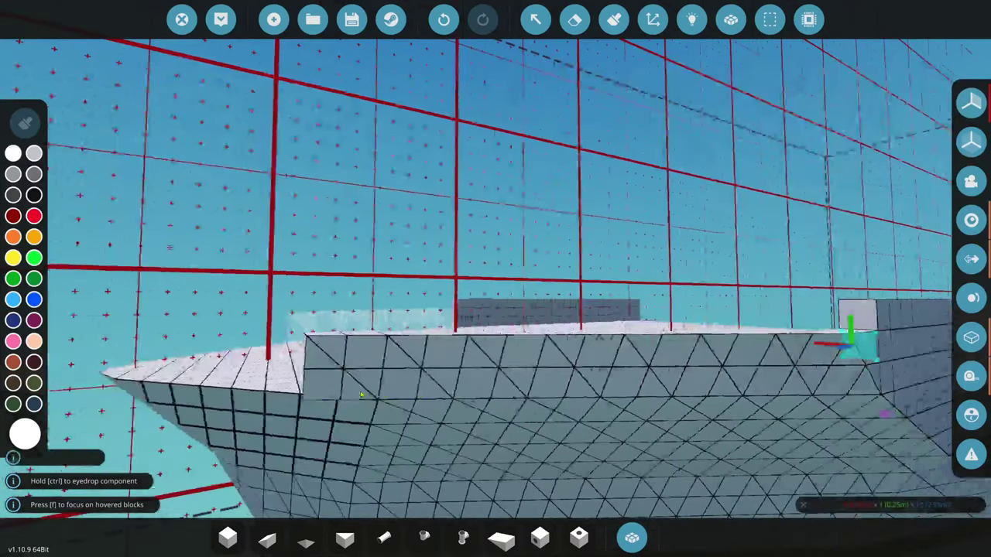
- Erase the foremost blocks of the lower bulwark extensions on both sides of the hull
{"action": "key", "text": "a"}
{"action": "key", "text": "x"}
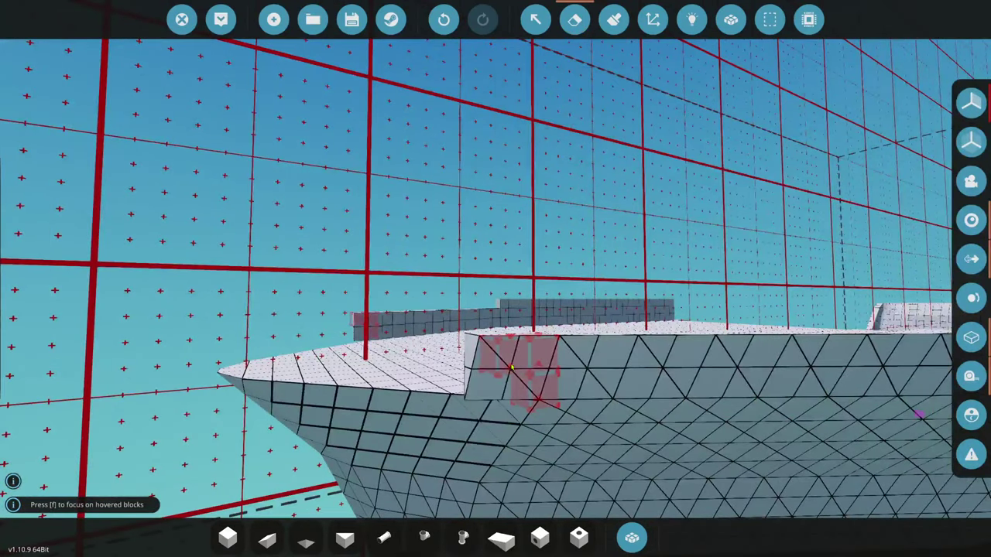
{"action": "key", "text": "d"}
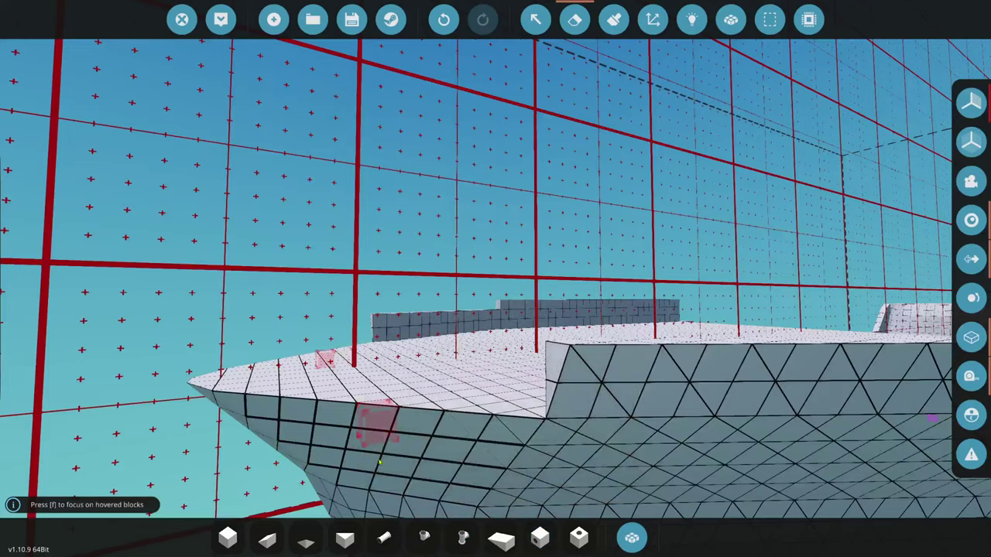
- Continue the lower bulwarks on both sides forward along the flared hull to the bow
{"action": "key", "text": "a"}
{"action": "left_click", "coordinate": [228, 537]}
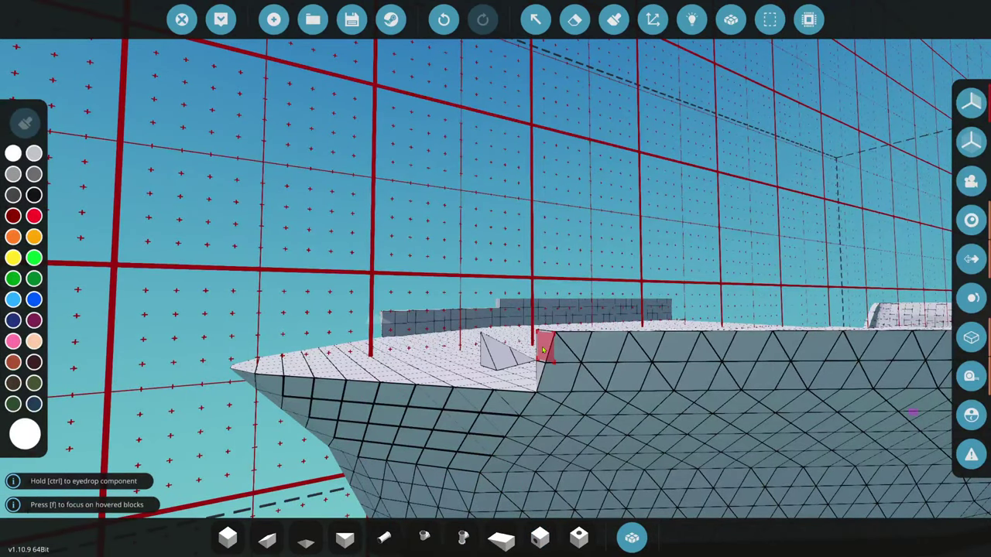
{"action": "left_click_drag", "start_coordinate": [543, 351], "coordinate": [462, 395]}
{"action": "key", "text": "w"}
{"action": "key", "text": "a"}
{"action": "key", "text": "d"}
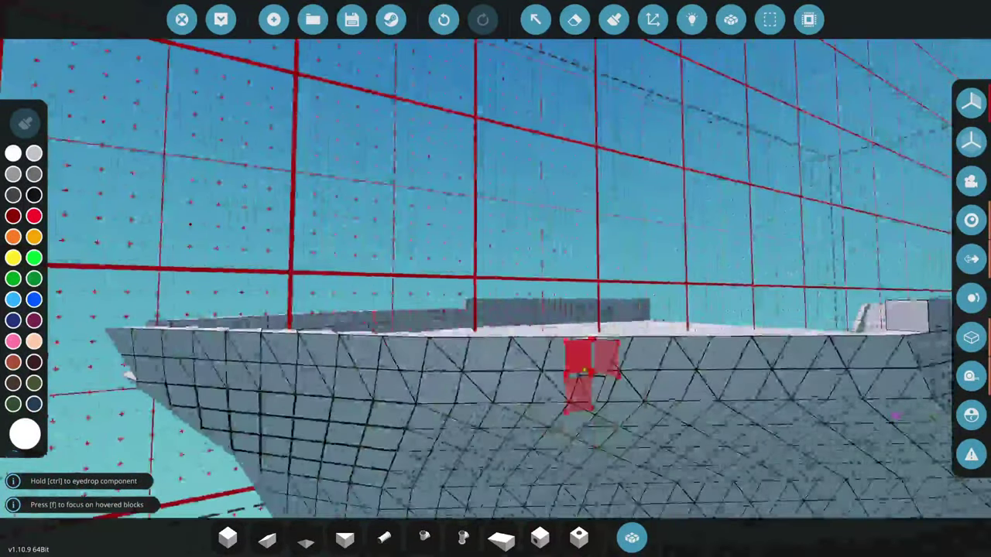
- Build a two-block-high centre piece at the bow's tip using cube, Wedge 1x2 and Inverse Pyramid 2x2 blocks
{"action": "key", "text": "a"}
{"action": "key", "text": "f"}
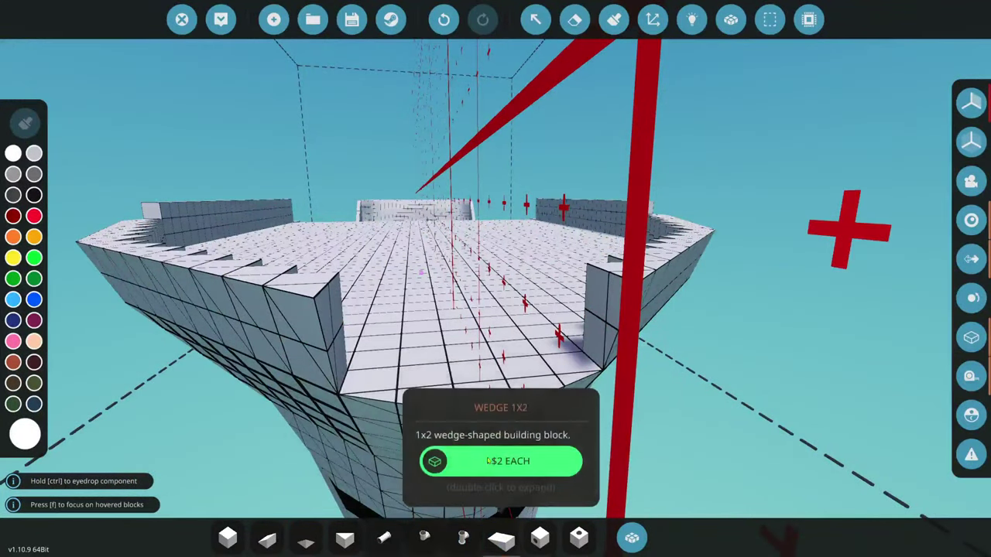
{"action": "left_click", "coordinate": [227, 538]}
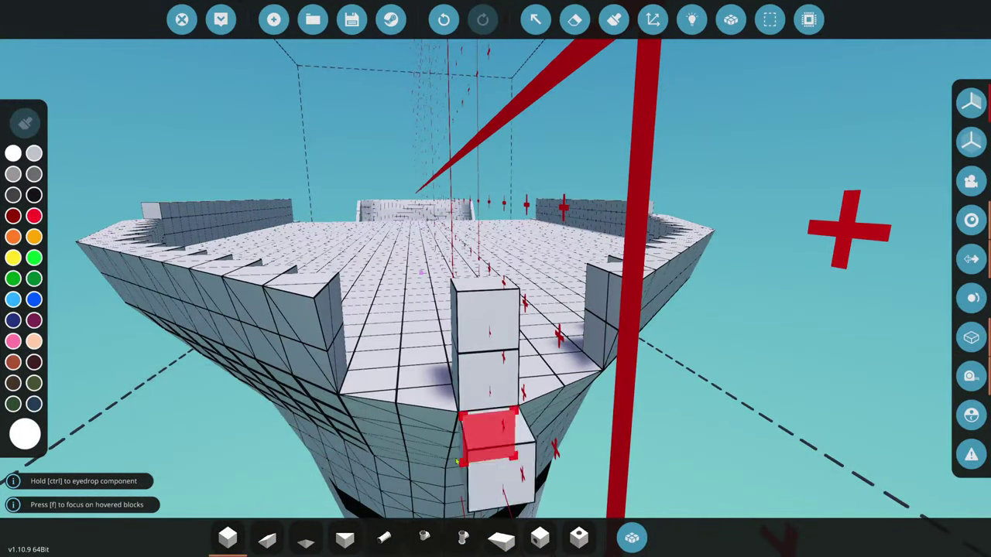
{"action": "left_click", "coordinate": [501, 537]}
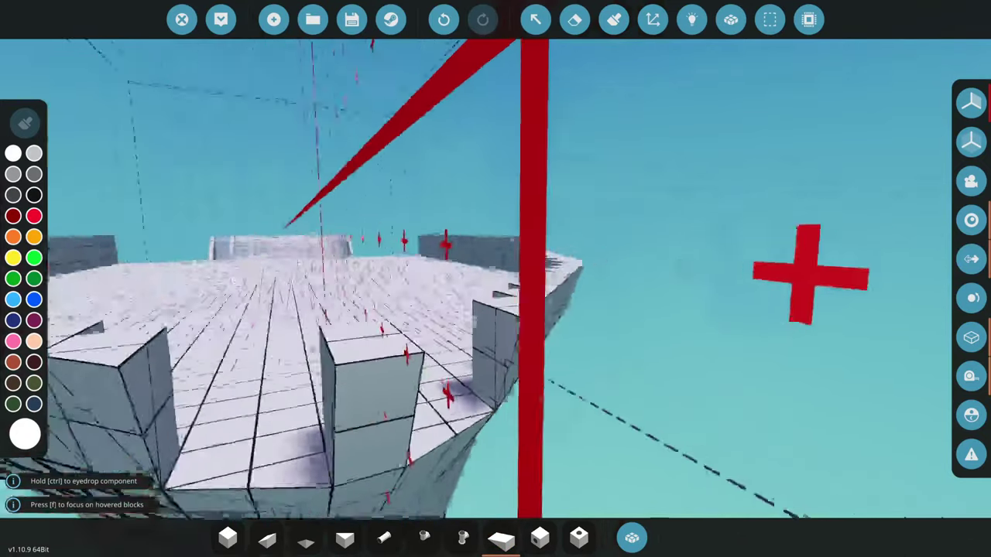
{"action": "key", "text": "q"}
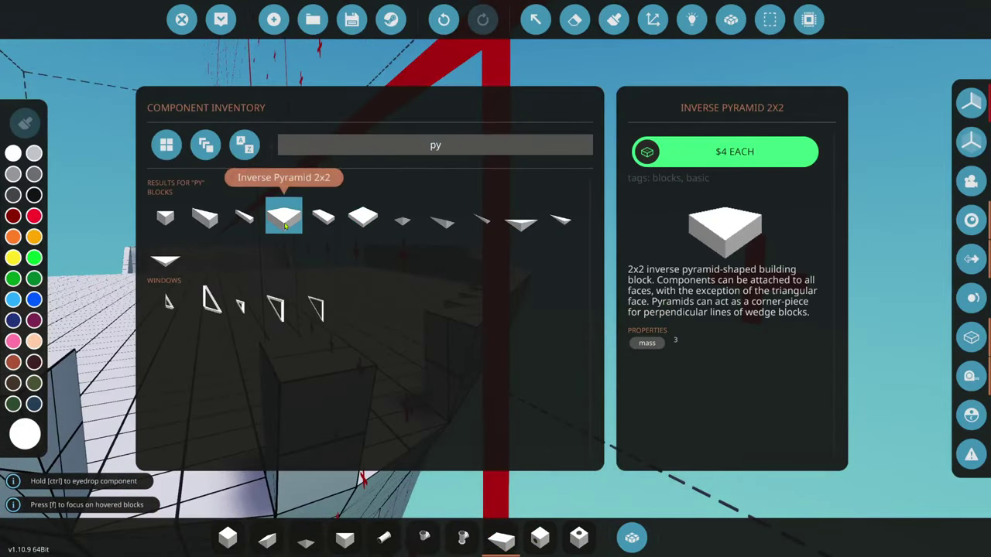
{"action": "left_click", "coordinate": [627, 540]}
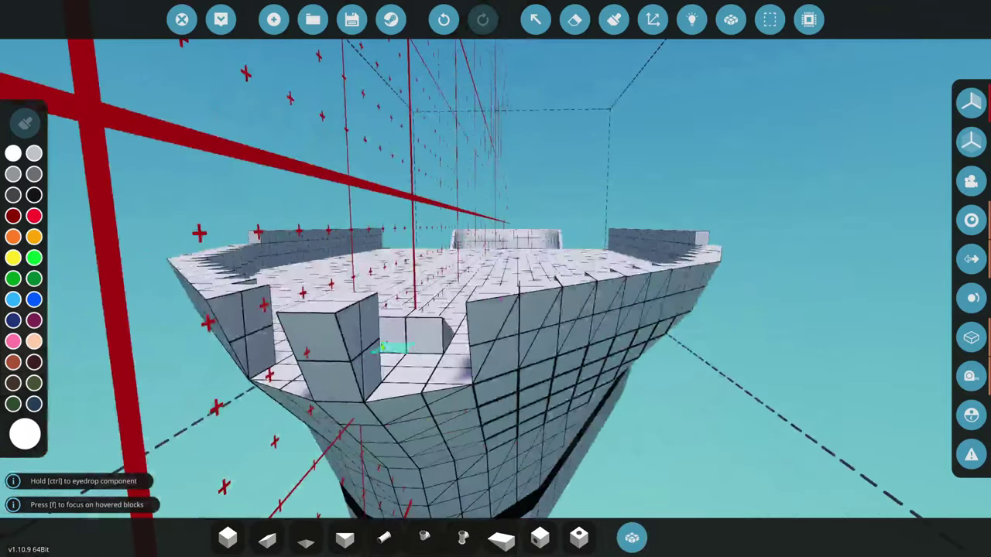
- Choose Pyramid 2x2 and close the remaining gap between the bow's centre piece and the side bulwark
{"action": "left_click", "coordinate": [632, 538]}
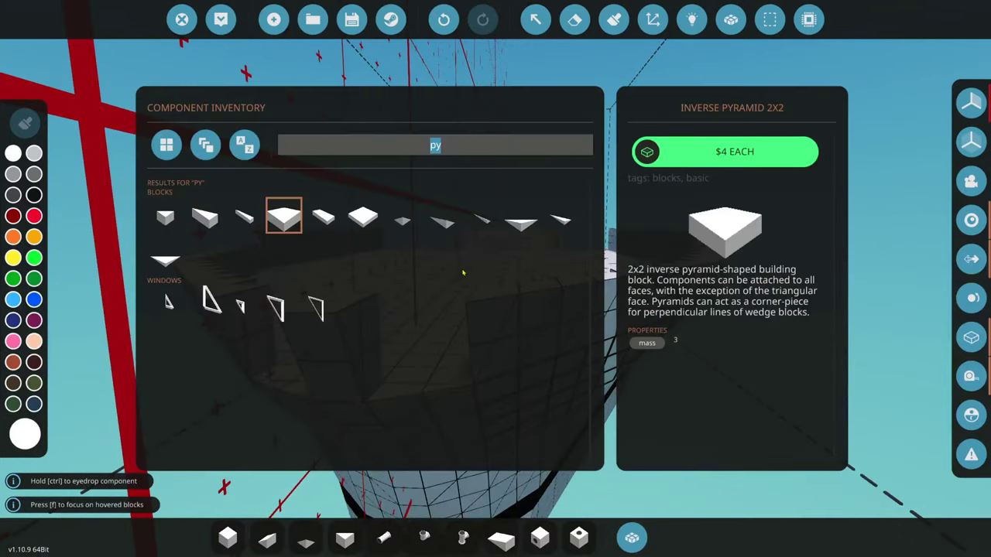
{"action": "left_click", "coordinate": [519, 220]}
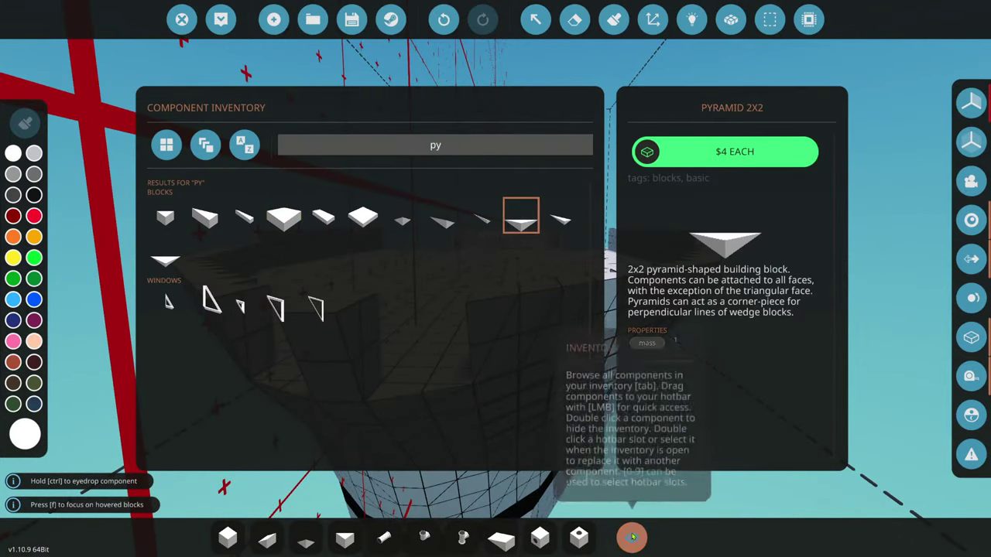
{"action": "left_click", "coordinate": [632, 538]}
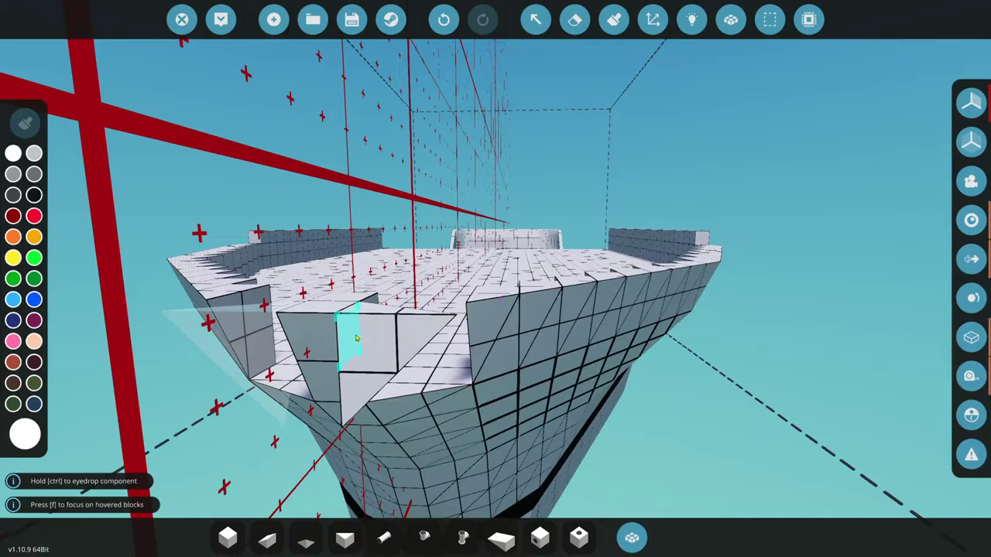
{"action": "key", "text": "s"}
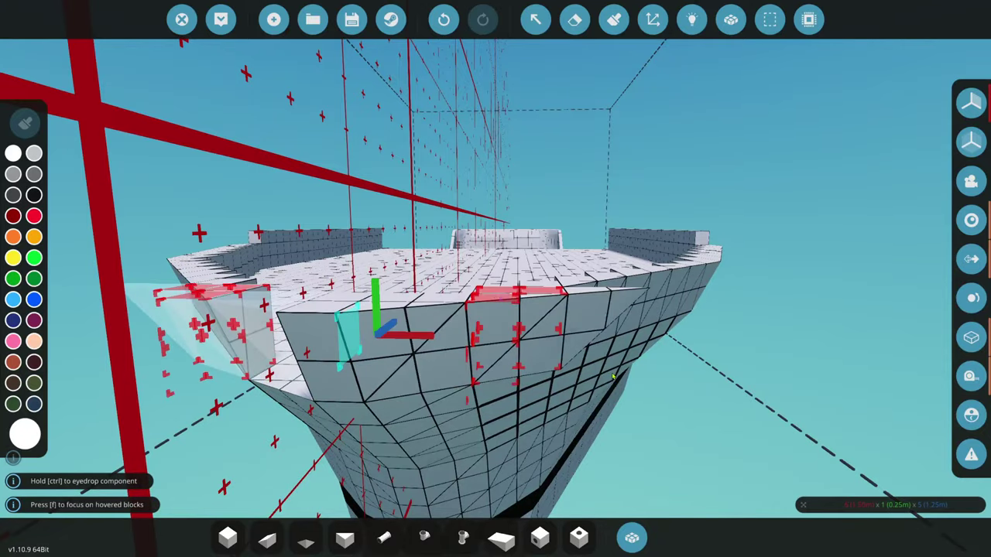
{"action": "key", "text": "w"}
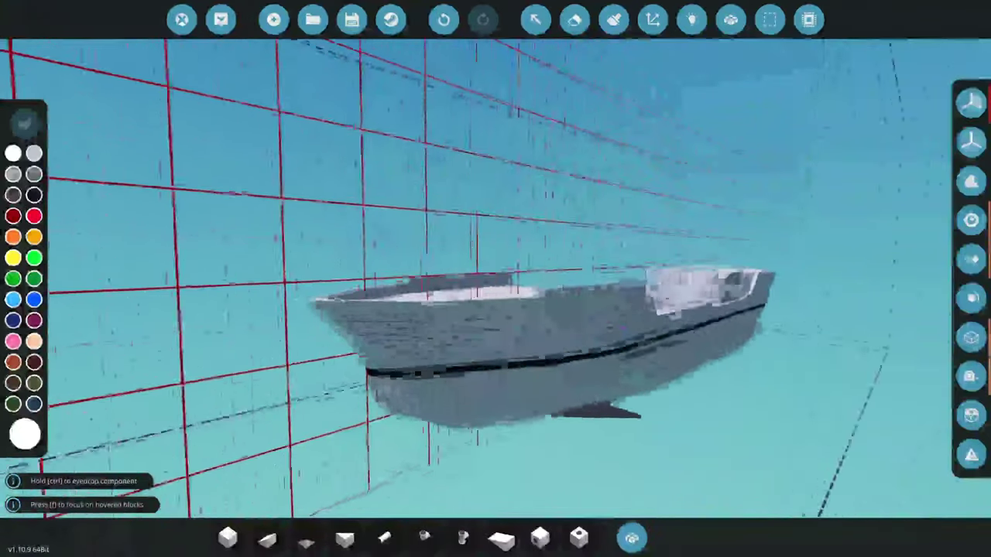
- Build the next bulwark row forward along the flared hull to the bow using cube, Inverse Pyramid 1x2 and pyramid blocks
{"action": "key", "text": "w"}
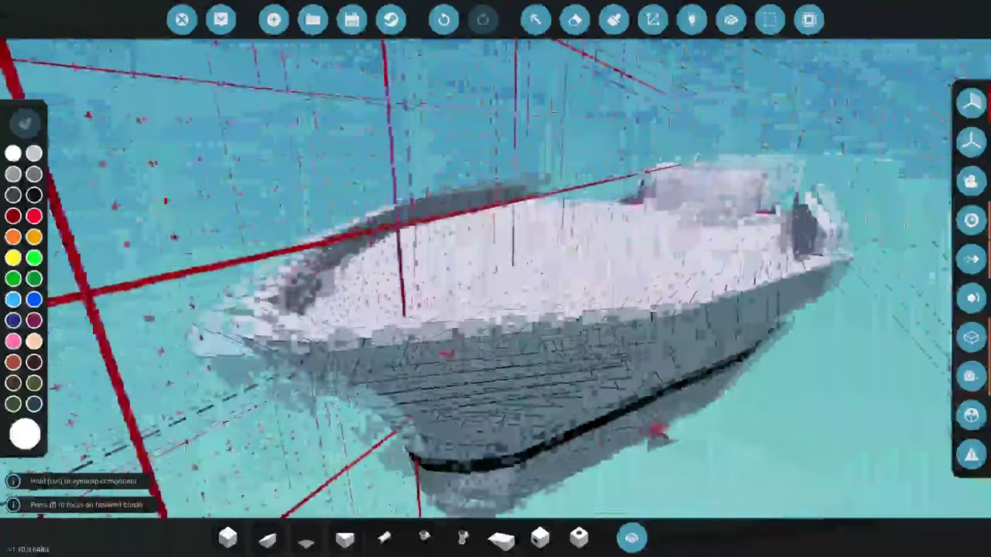
{"action": "key", "text": "2"}
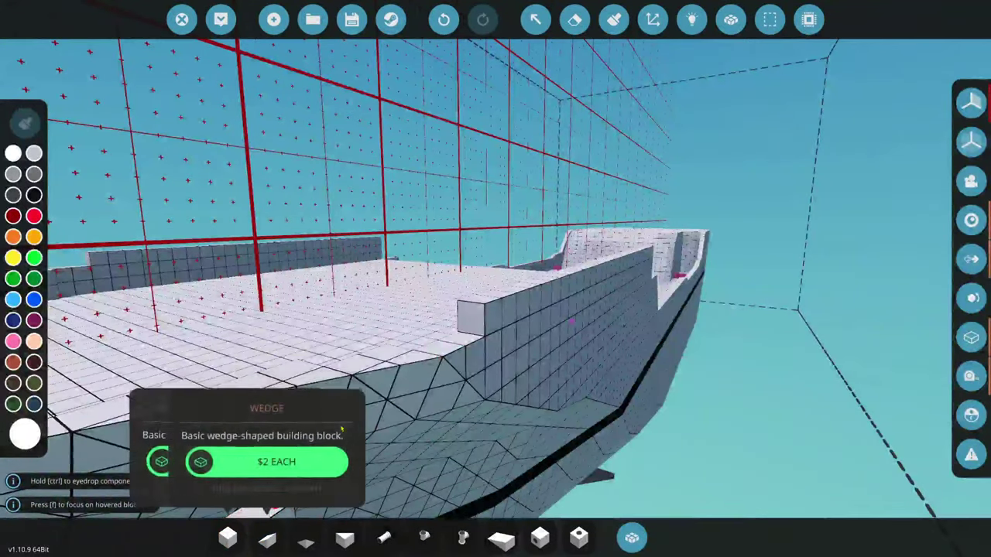
{"action": "key", "text": "1"}
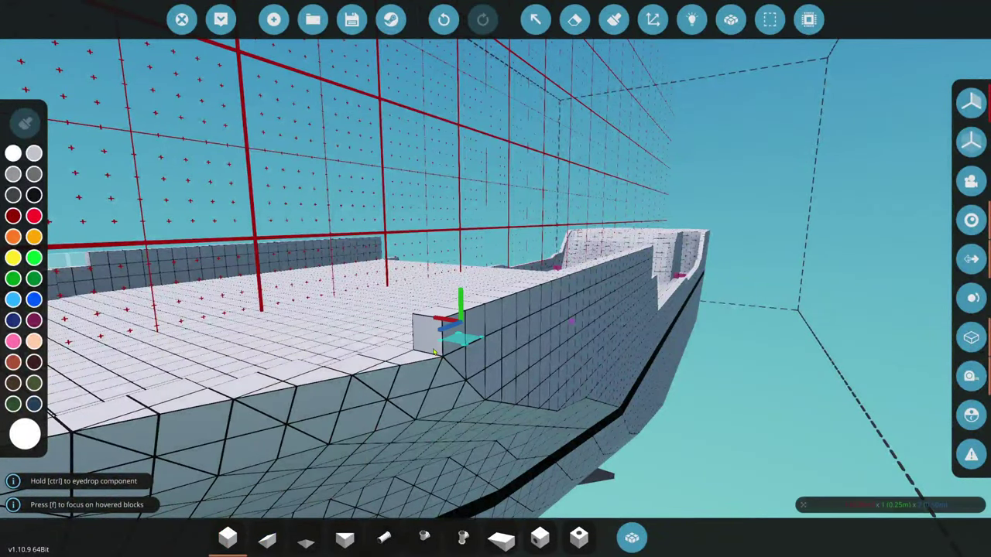
{"action": "left_click", "coordinate": [631, 537]}
{"action": "left_click", "coordinate": [206, 217]}
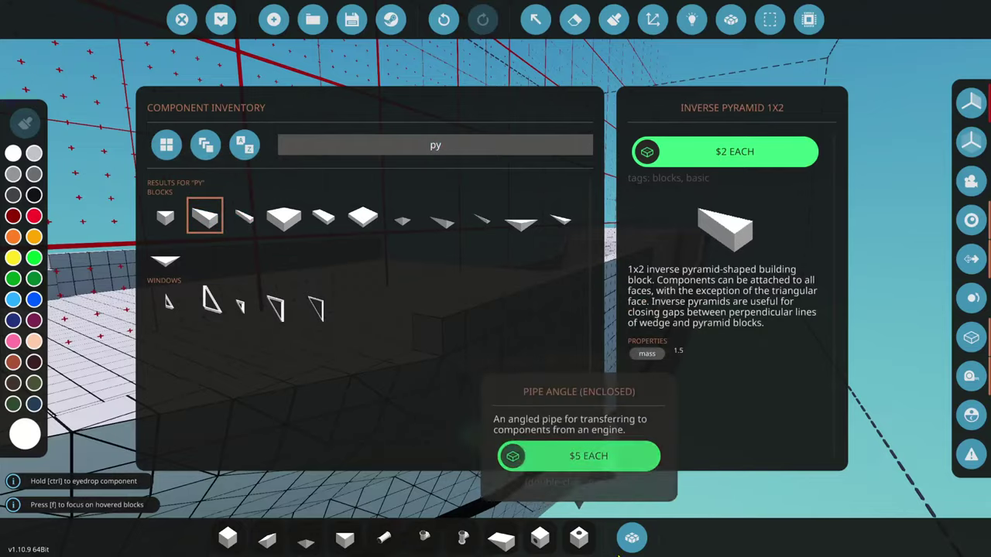
{"action": "key", "text": "Escape"}
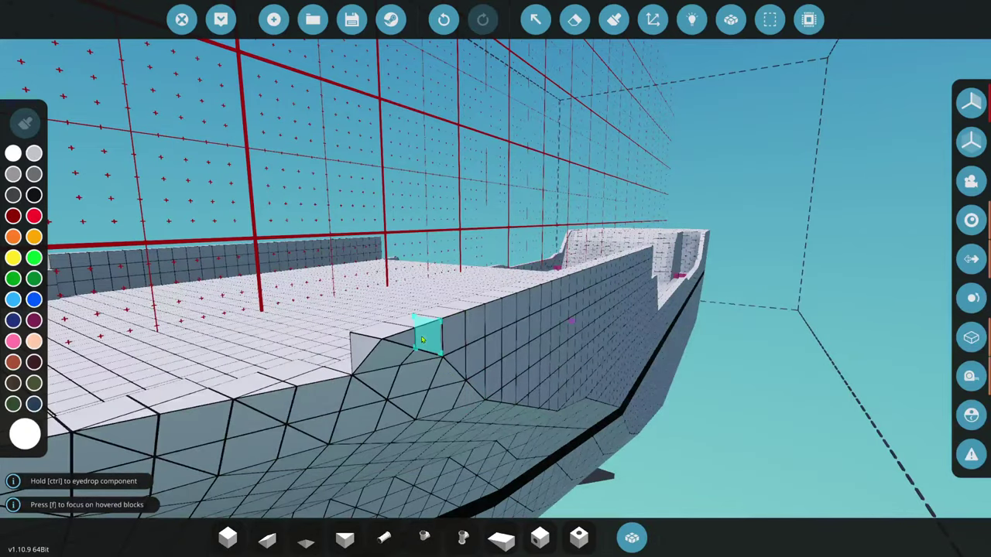
{"action": "left_click_drag", "start_coordinate": [422, 339], "coordinate": [425, 335]}
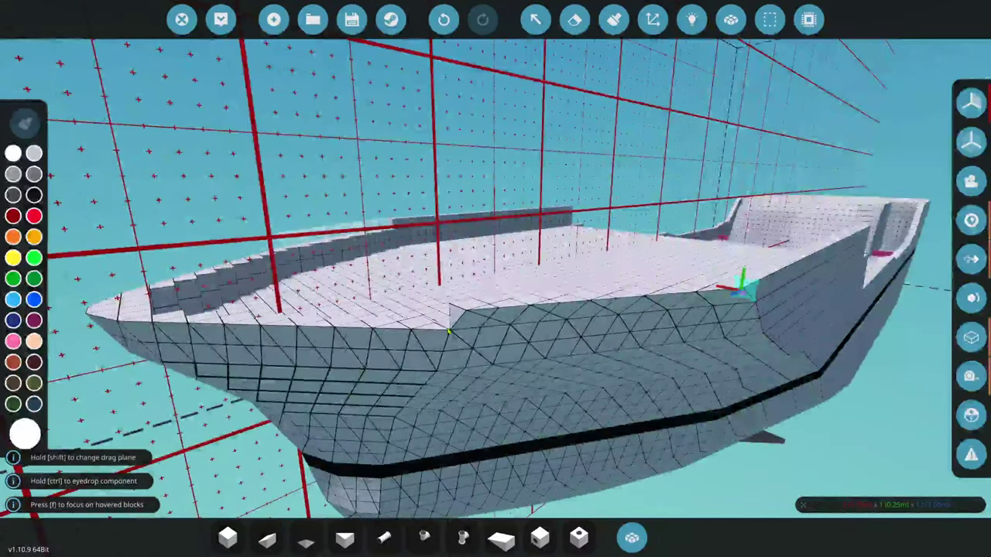
{"action": "left_click", "coordinate": [306, 537]}
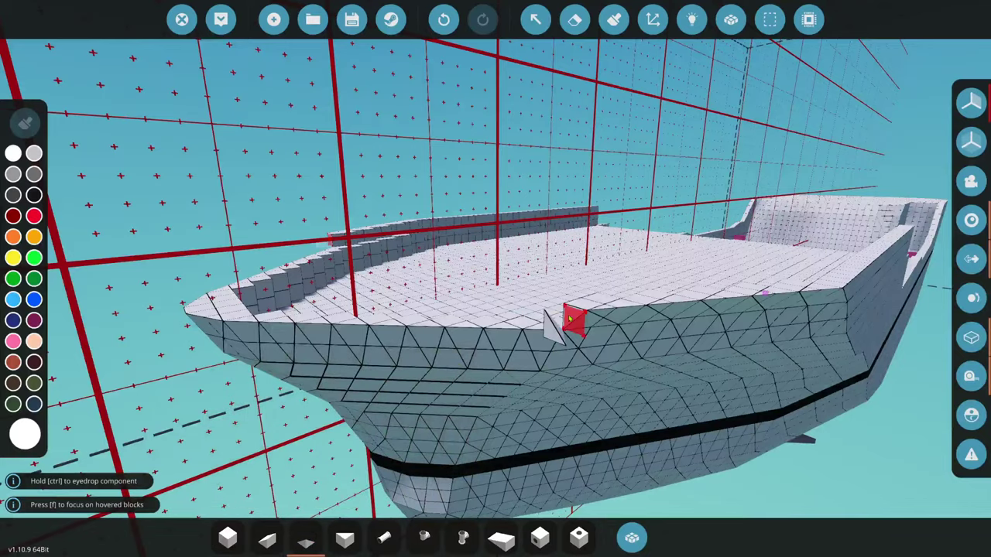
{"action": "key", "text": "f"}
{"action": "key", "text": "f"}
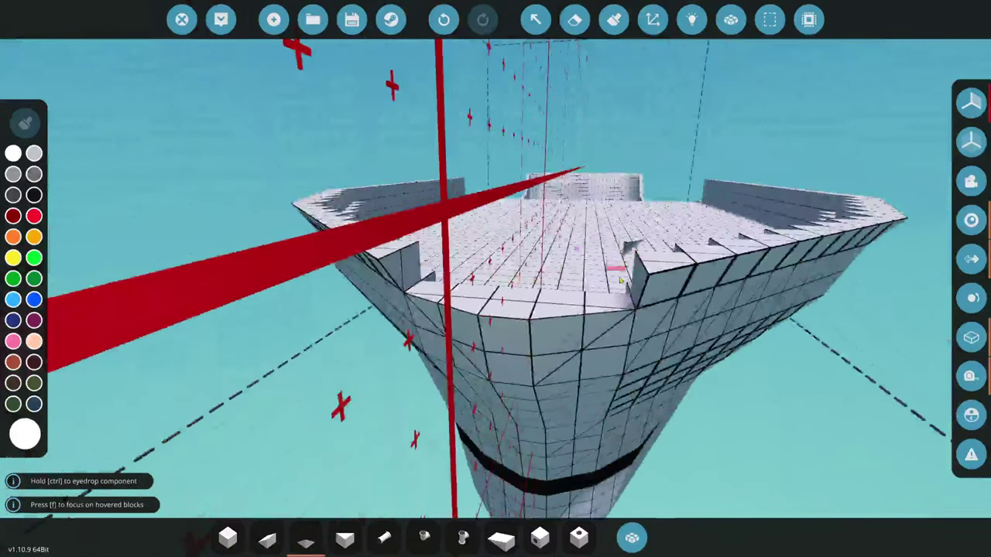
- Carry the bulwark row around the bow's tip, erase misplaced blocks there and fill the remaining gap with wedges
{"action": "left_click", "coordinate": [586, 399]}
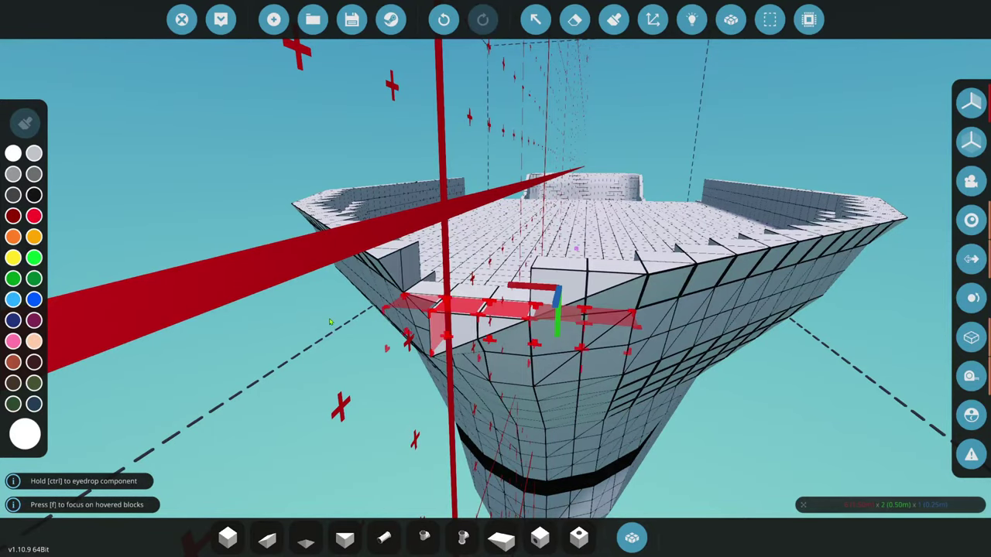
{"action": "key", "text": "s"}
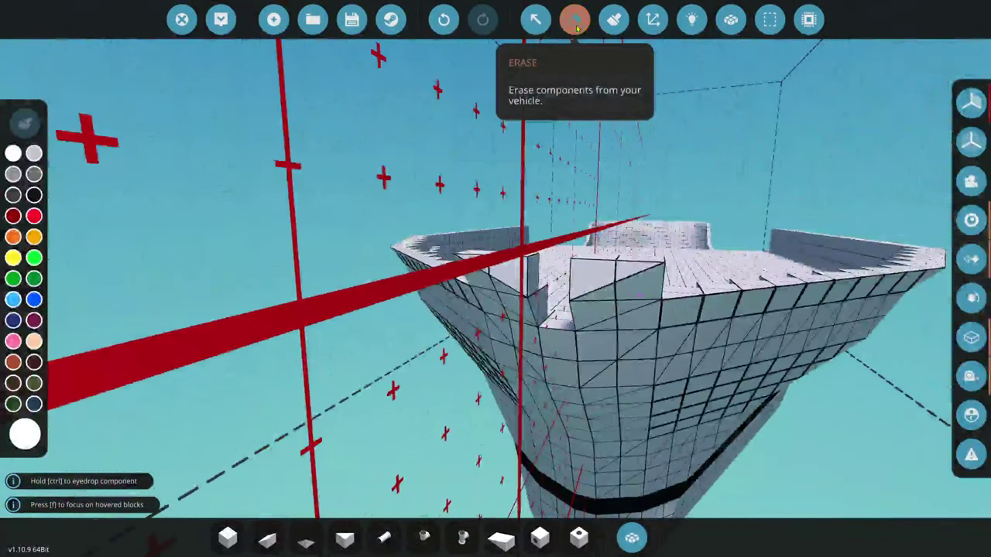
{"action": "left_click", "coordinate": [575, 19]}
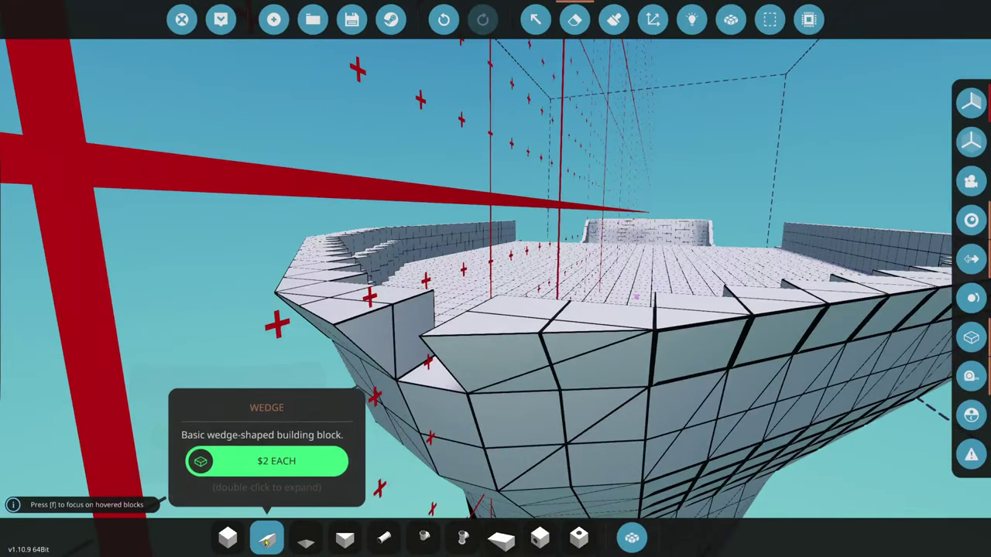
{"action": "left_click", "coordinate": [262, 540]}
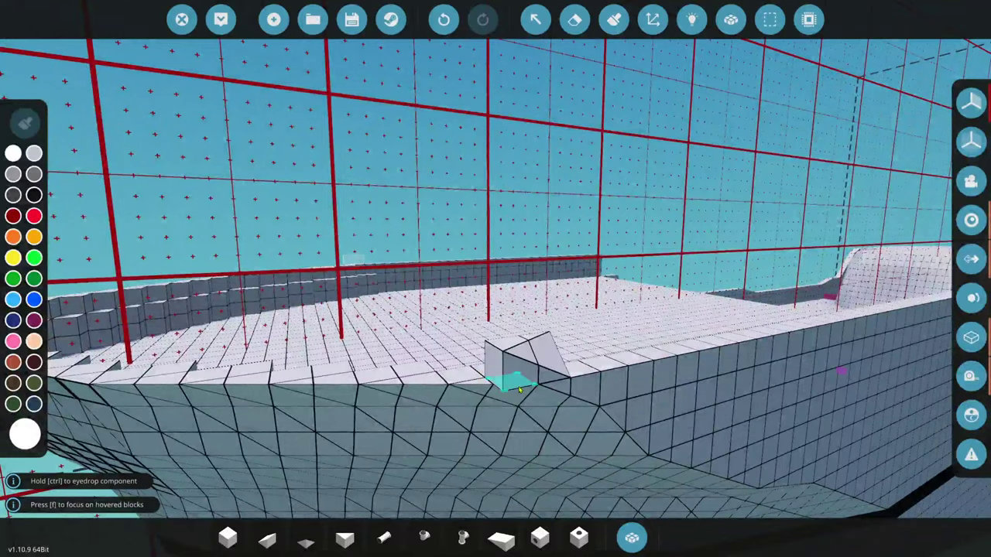
- Add another bulwark row on top of the last one, following the flared sides forward to the bow
{"action": "left_click_drag", "start_coordinate": [511, 393], "coordinate": [564, 382]}
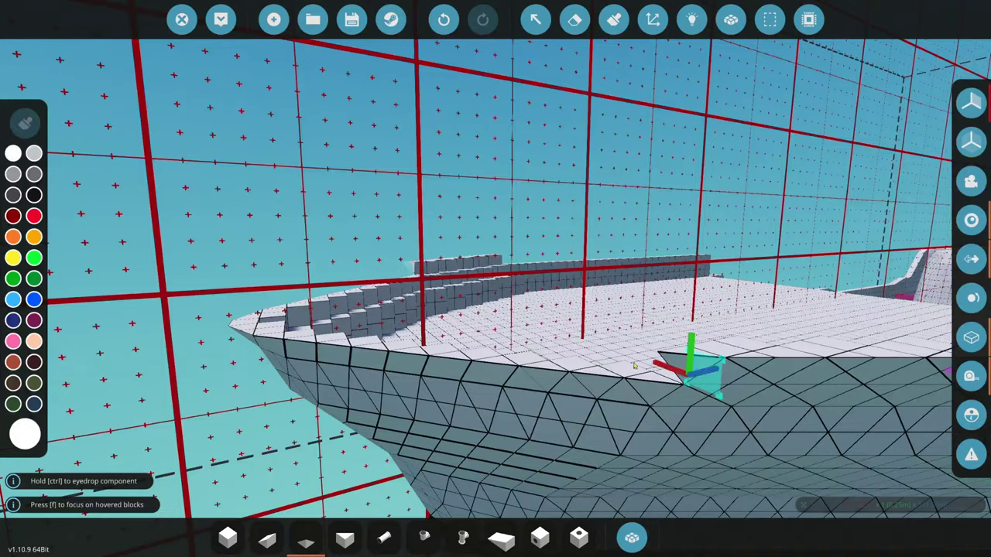
{"action": "key", "text": "f"}
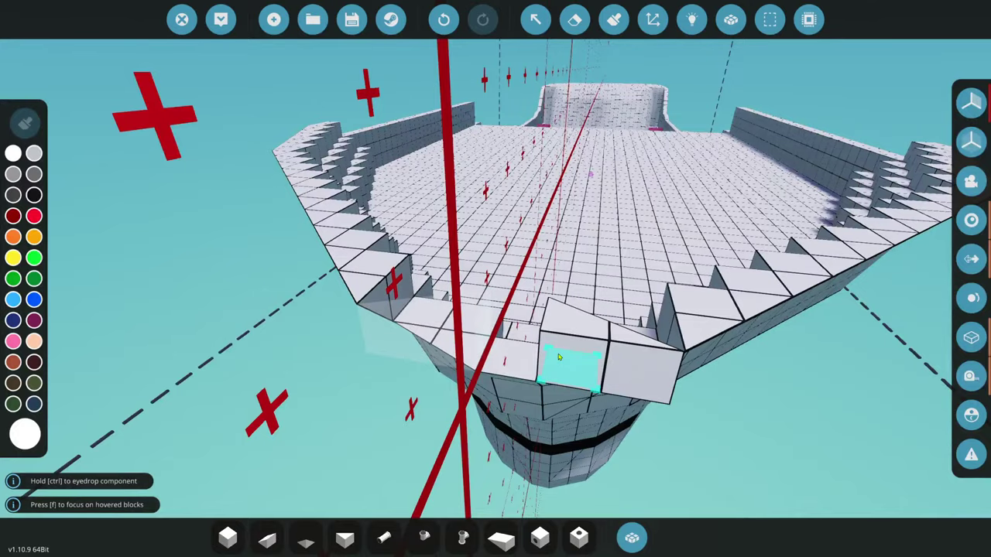
{"action": "key", "text": "f"}
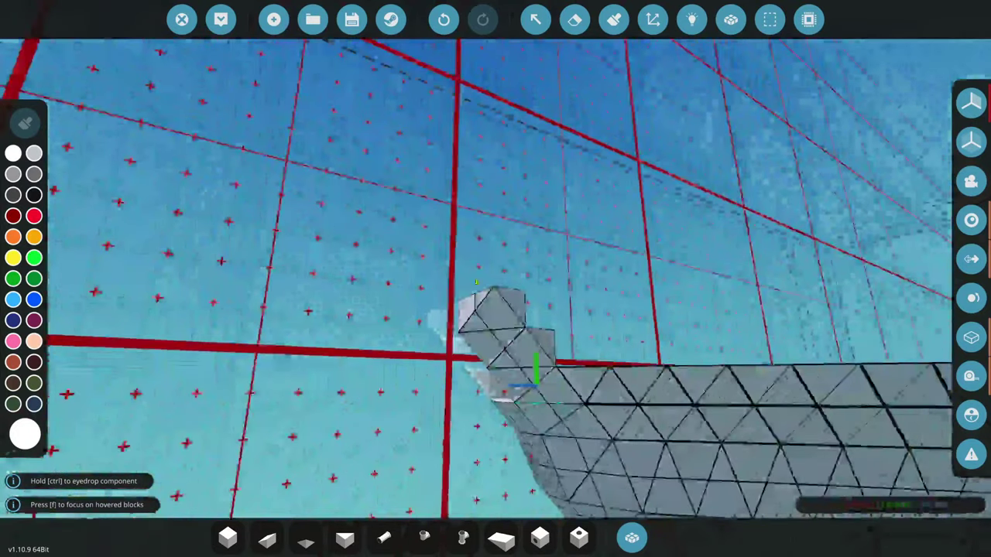
- Erase the misplaced blocks at the bow's tip and rebuild the top row's centre with pyramid and wedge blocks
{"action": "left_click", "coordinate": [574, 20]}
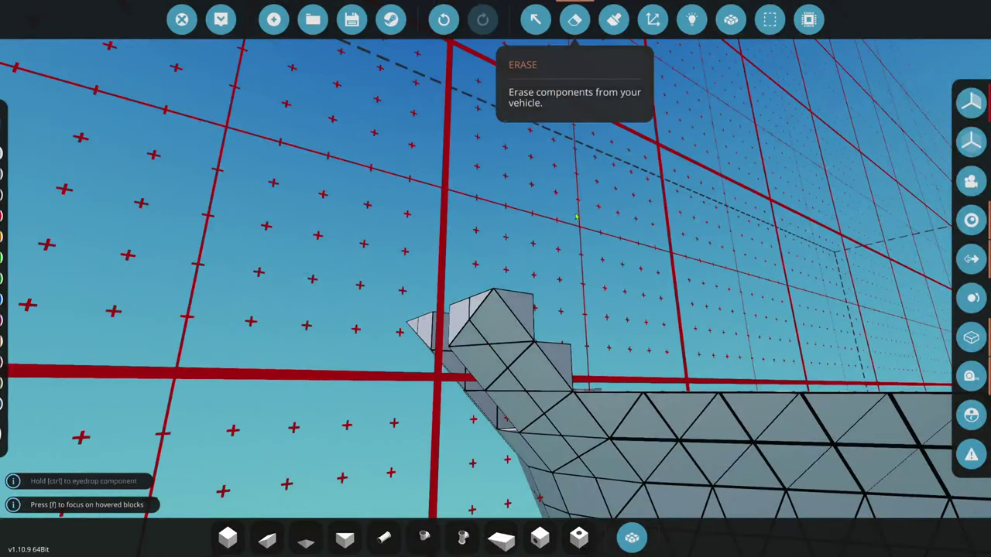
{"action": "key", "text": "f"}
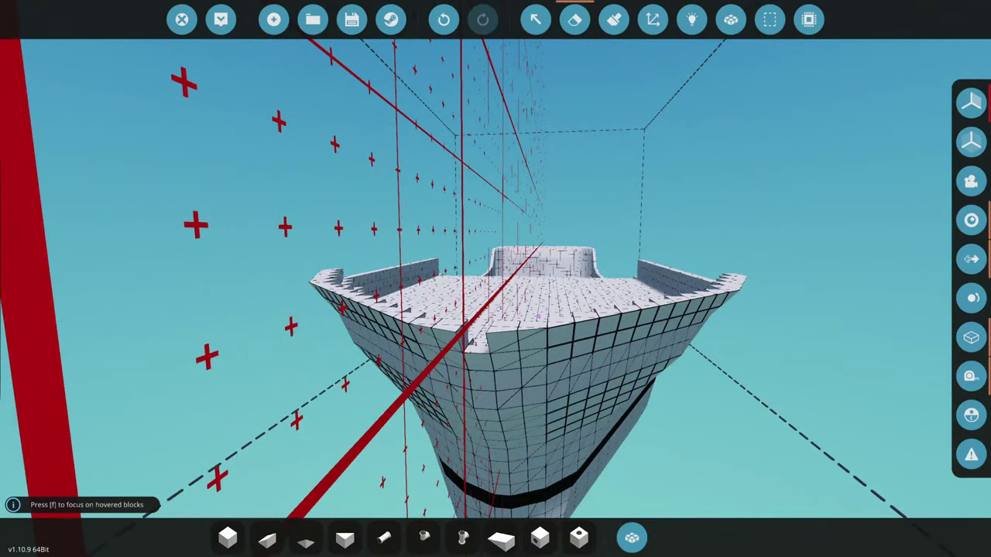
{"action": "key", "text": "w"}
{"action": "key", "text": "3"}
{"action": "key", "text": "2"}
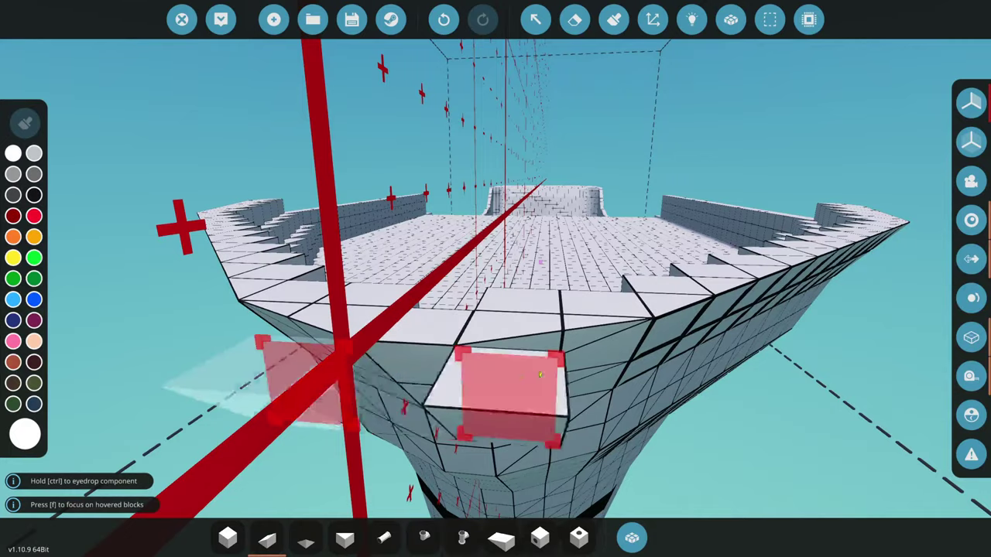
- Spawn the boat and walk aboard to examine the bow bulwarks from the raised deck
{"action": "key", "text": "s"}
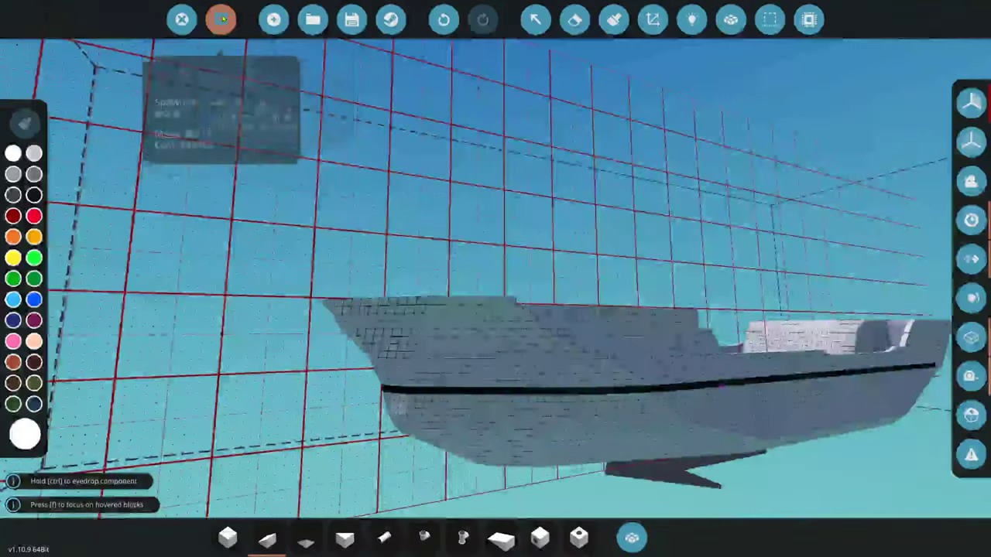
{"action": "left_click", "coordinate": [220, 19]}
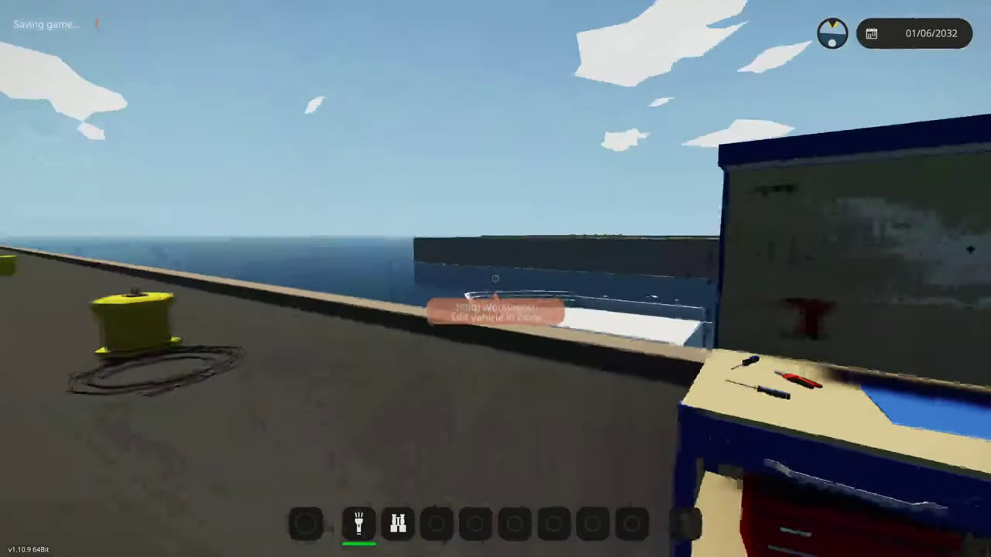
{"action": "key", "text": "w"}
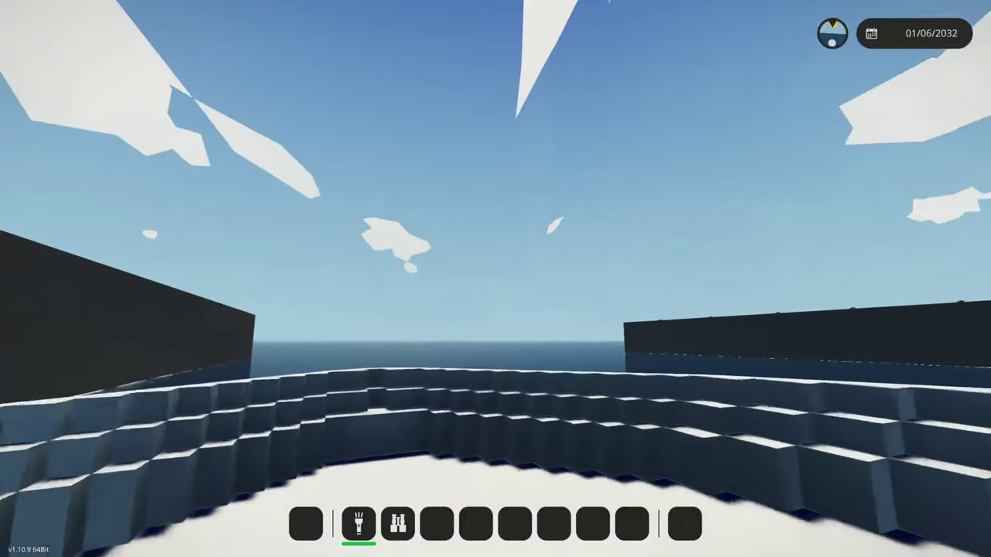
- Return the spawned boat to the workbench and focus on the stepped inner wall of the bow
{"action": "key", "text": "w"}
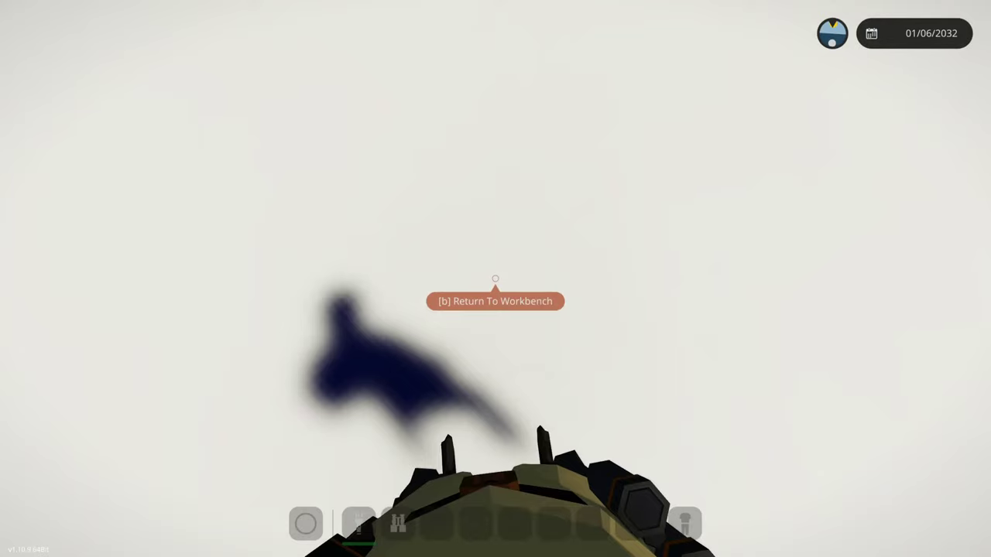
{"action": "key", "text": "b"}
{"action": "key", "text": "f"}
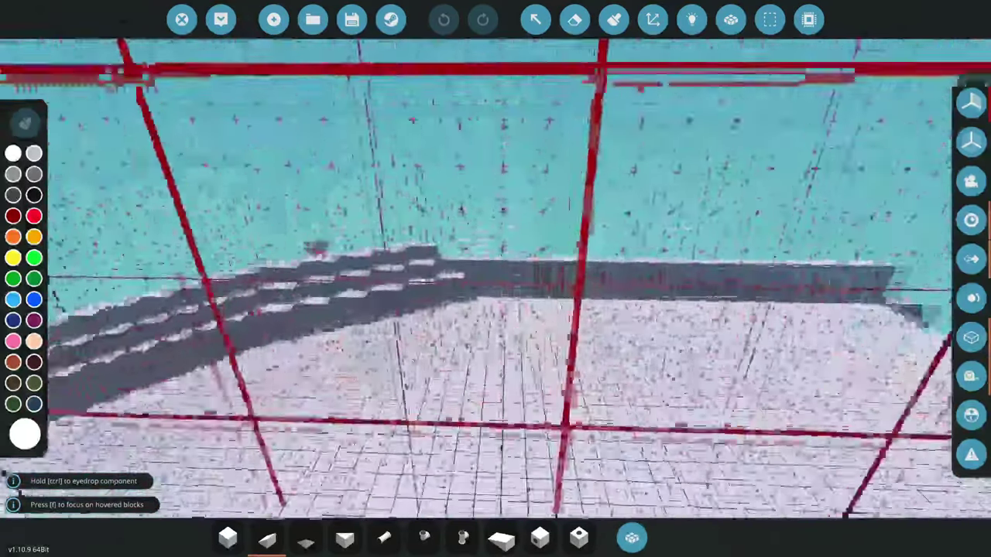
- Search the component inventory for "wedge" and slope the lower steps of the bow's inner side wall with wedge blocks
{"action": "left_click", "coordinate": [423, 539]}
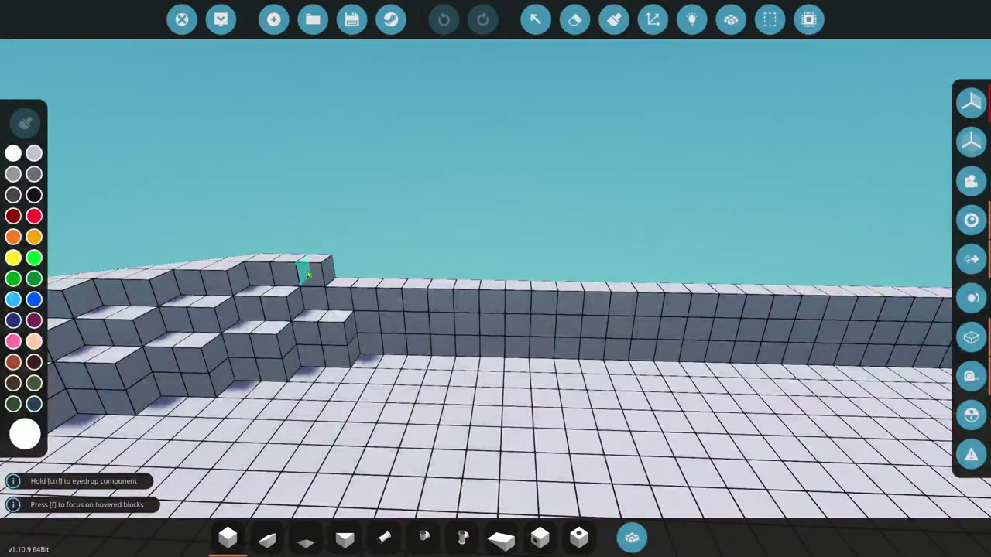
{"action": "left_click", "coordinate": [632, 538]}
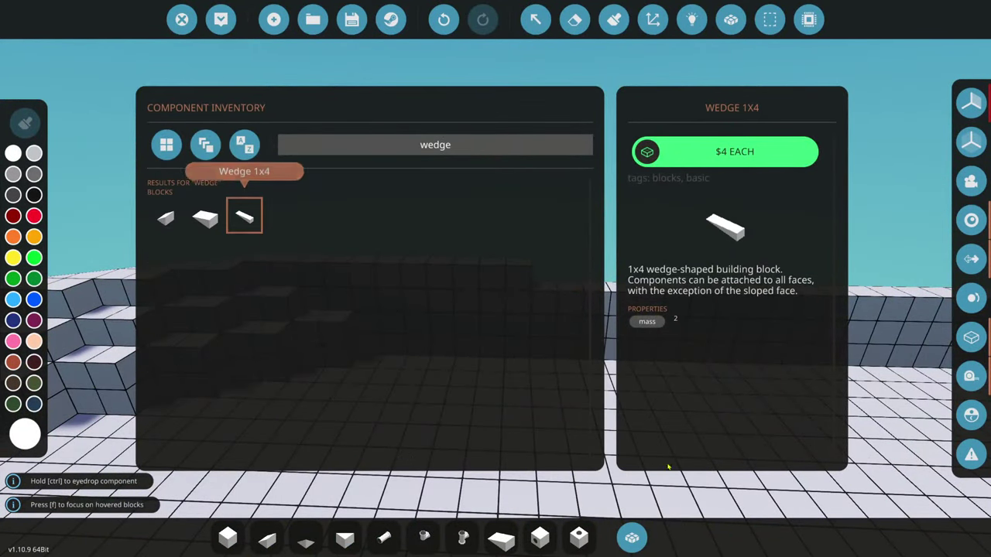
{"action": "key", "text": "Tab"}
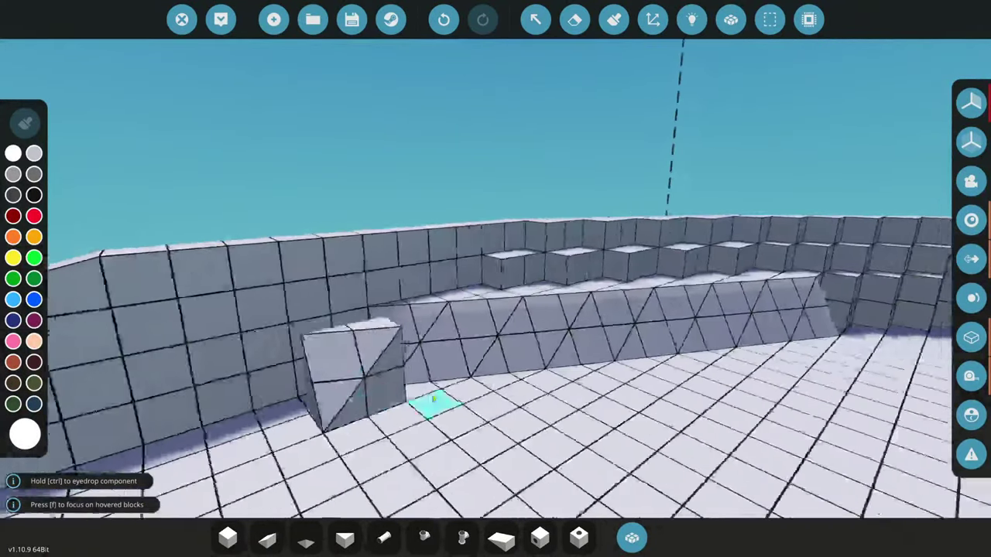
- Search the component inventory for "py" and fit a pyramid piece where the straight side wall meets the sloped section
{"action": "left_click", "coordinate": [632, 538]}
{"action": "type", "text": "py"}
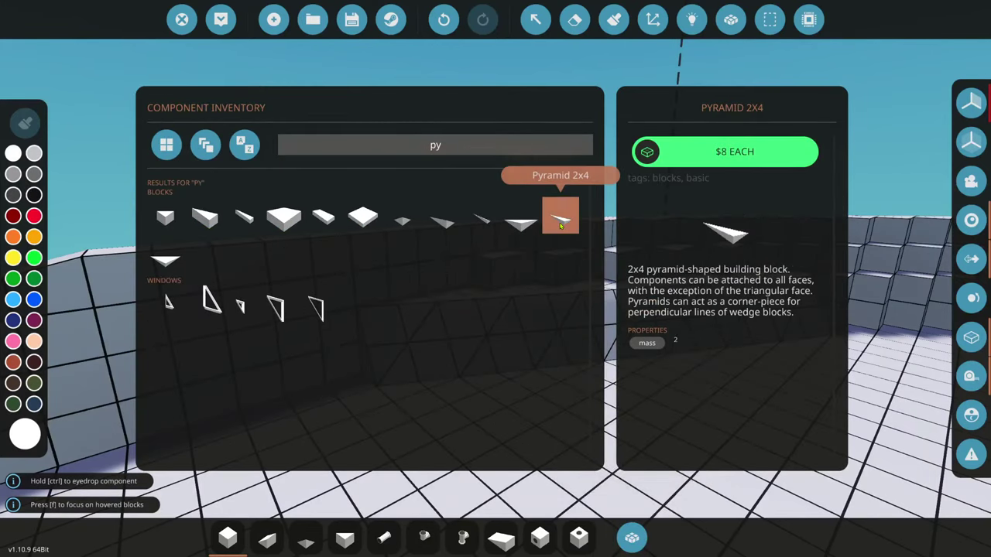
{"action": "key", "text": "Escape"}
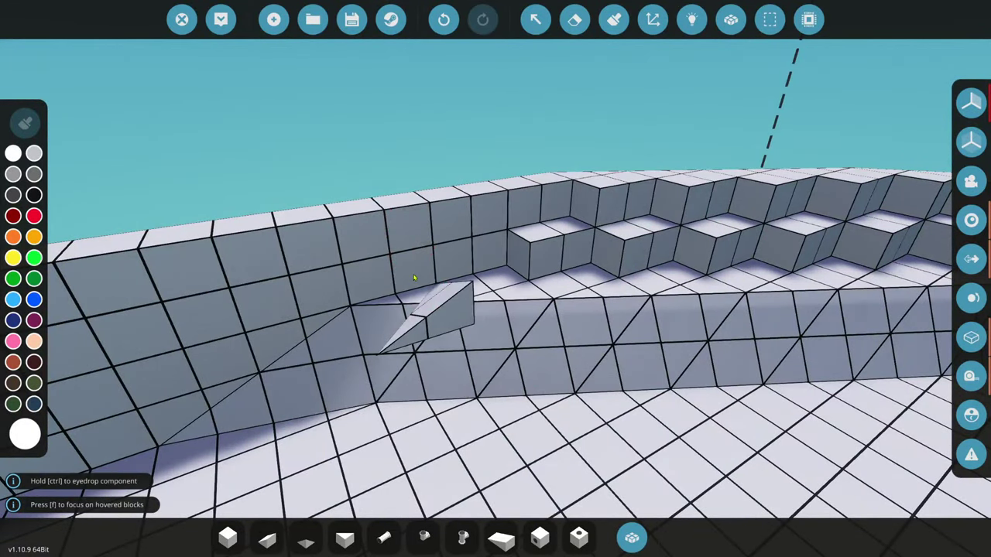
- Extend the wedge slope over the upper steps of the side wall and erase the misplaced pieces at its end
{"action": "left_click_drag", "start_coordinate": [483, 273], "coordinate": [610, 254]}
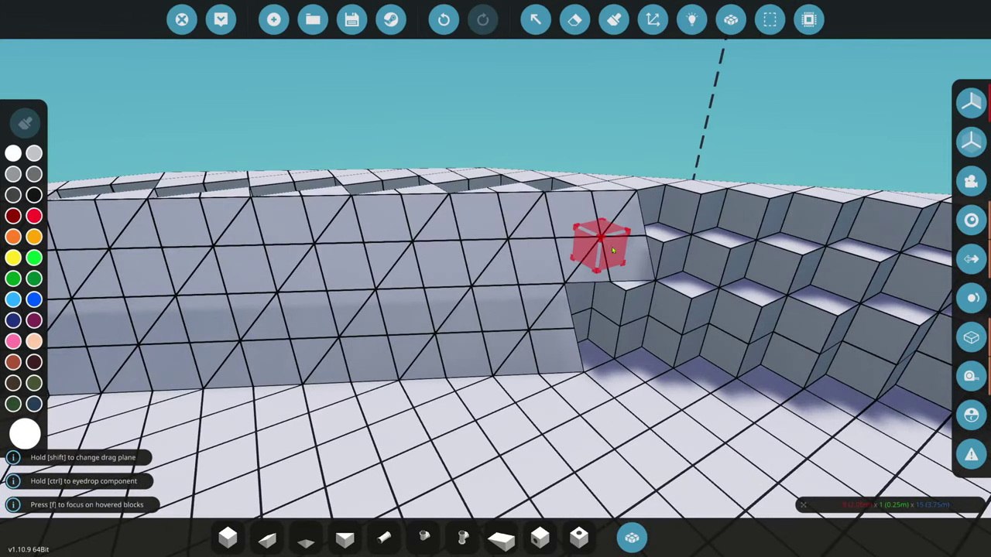
{"action": "key", "text": "e"}
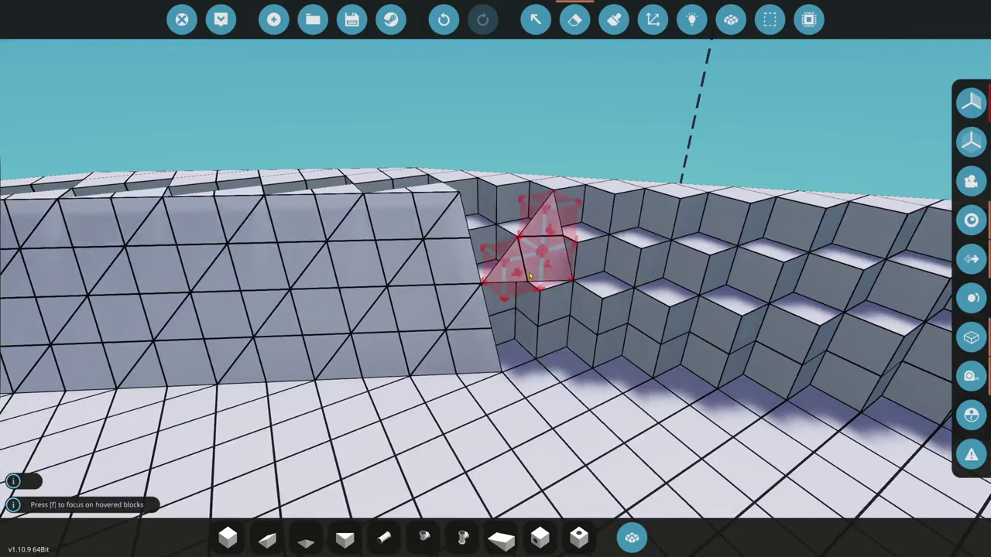
{"action": "key", "text": "p"}
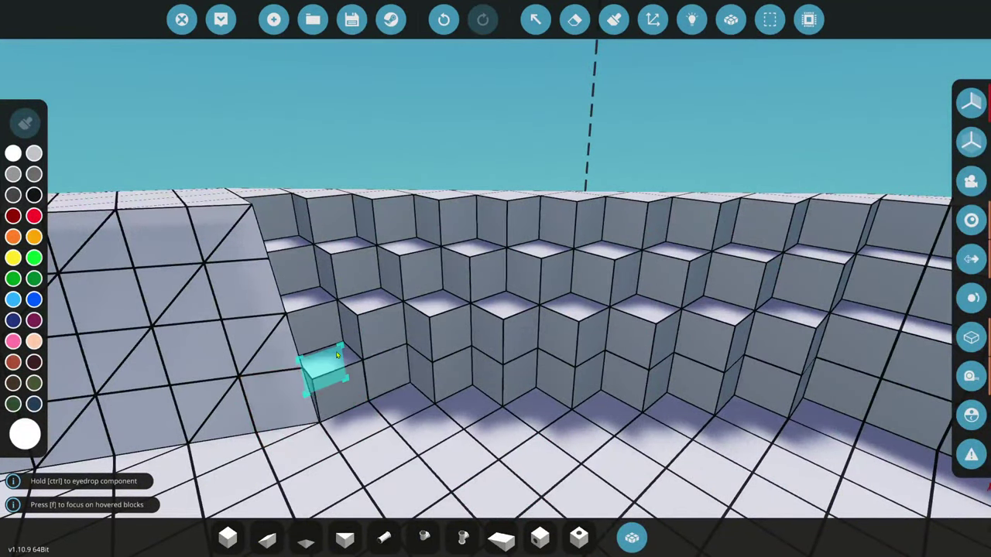
- Slope the lowest tier of the curved bow wall with rows of blocks on both sides of the hull
{"action": "left_click_drag", "start_coordinate": [322, 372], "coordinate": [108, 399]}
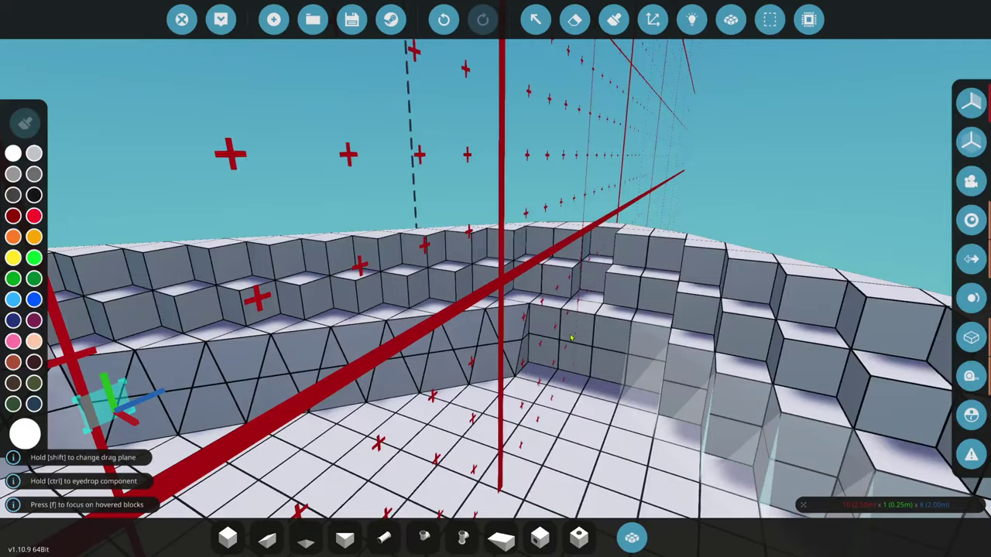
{"action": "left_click_drag", "start_coordinate": [468, 343], "coordinate": [468, 343]}
{"action": "key", "text": "f"}
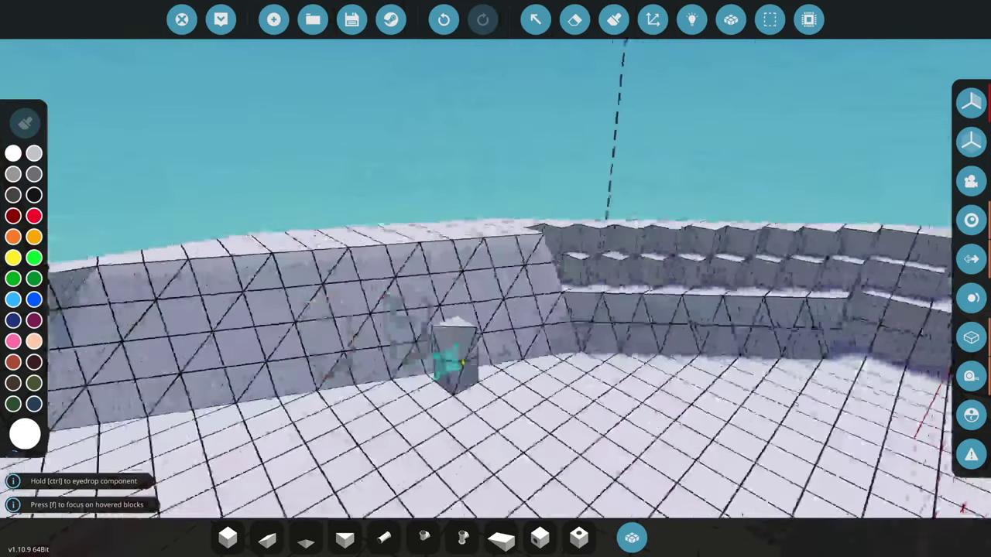
{"action": "key", "text": "f"}
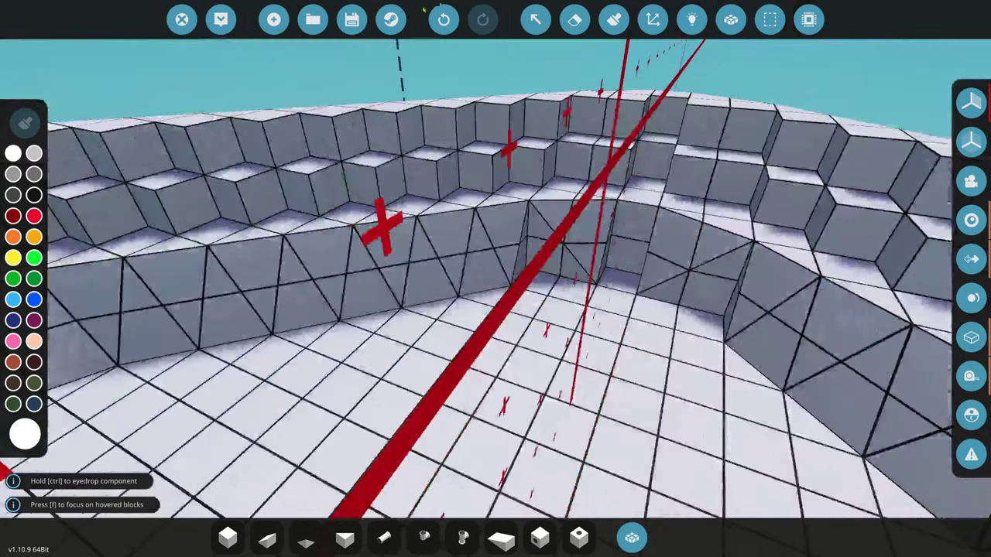
- Erase the misplaced wedge ramp above the lowest bow tier and undo the accidental removal of two floor blocks
{"action": "left_click", "coordinate": [444, 20]}
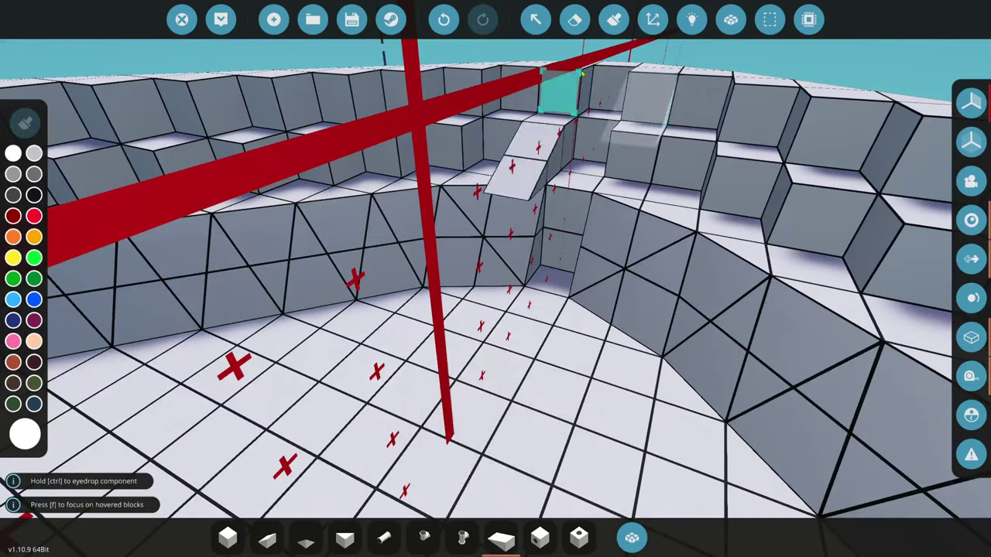
{"action": "left_click", "coordinate": [574, 20]}
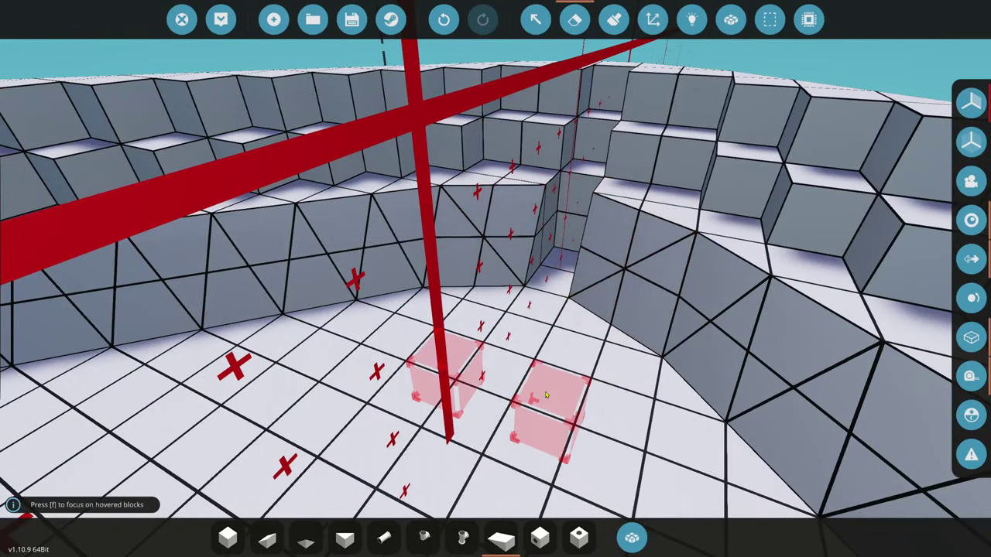
{"action": "left_click", "coordinate": [546, 395]}
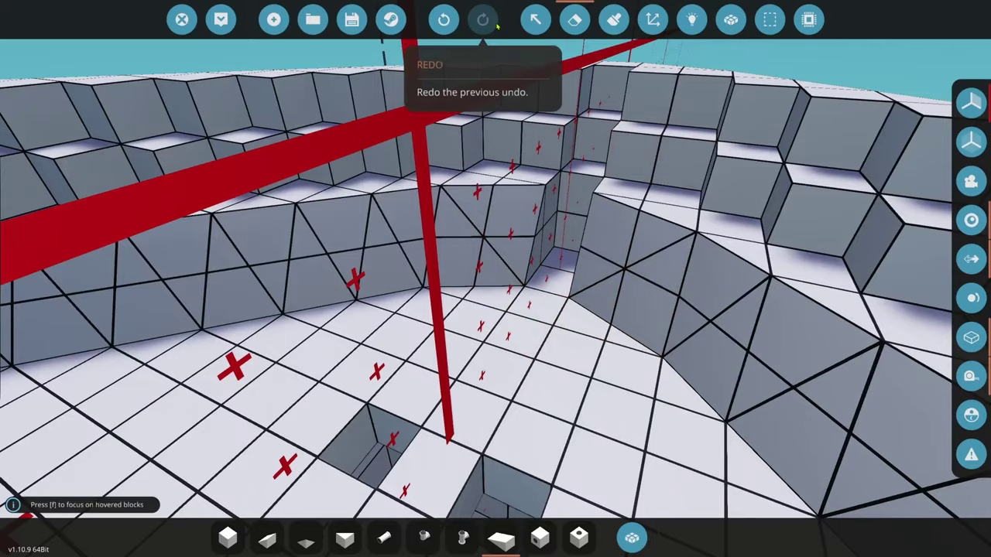
{"action": "left_click", "coordinate": [444, 19]}
- Fill the remaining gap at the bow tip of the lowest tier with Wedge 1x2 blocks
{"action": "left_click", "coordinate": [501, 538]}
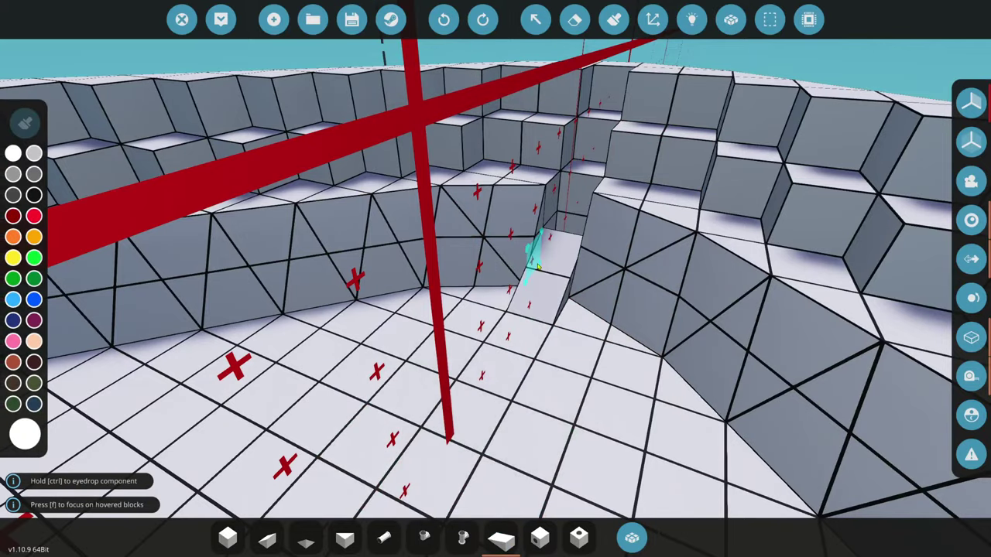
{"action": "key", "text": "w"}
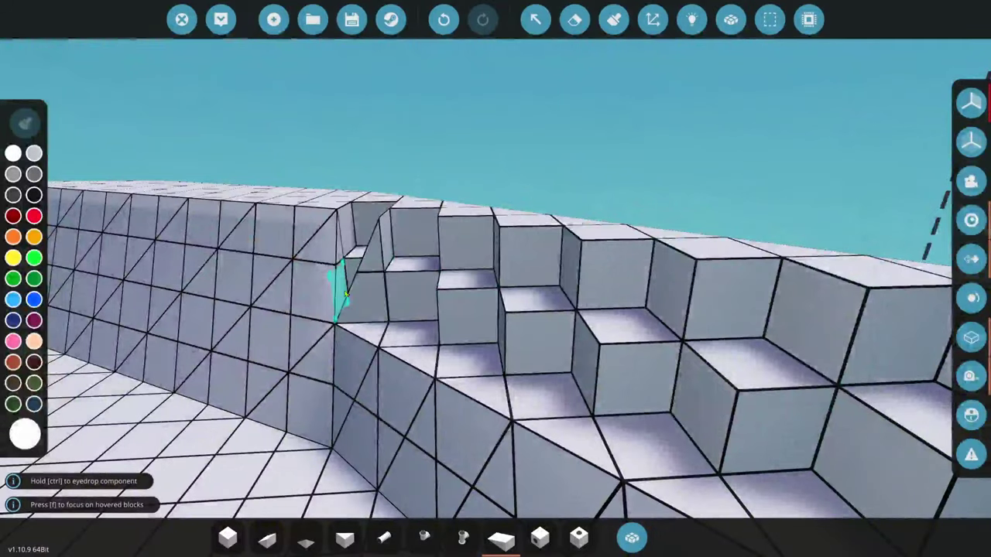
{"action": "key", "text": "w"}
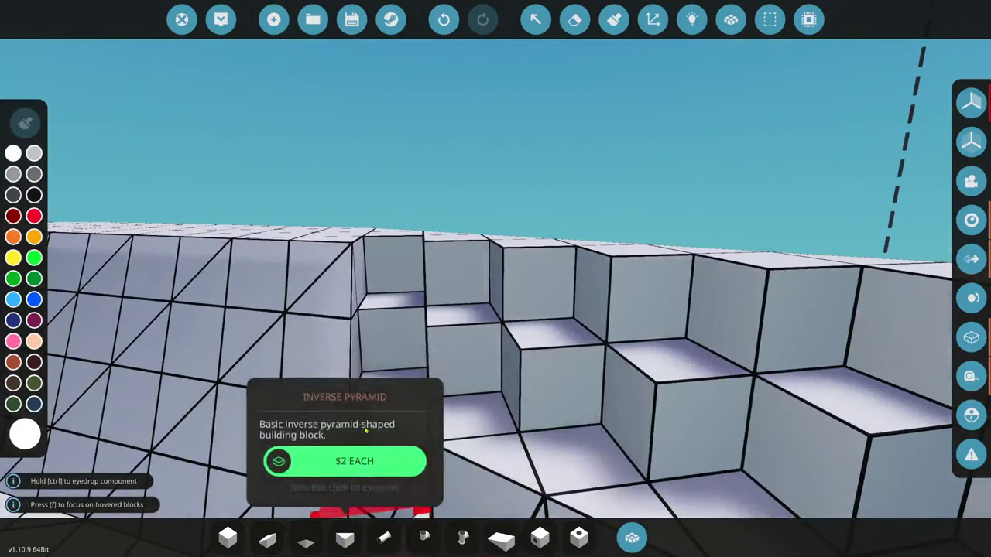
- Try to slope the second tier of the bow wall with a row of Inverse Pyramid blocks and undo the row
{"action": "left_click", "coordinate": [345, 538]}
{"action": "left_click", "coordinate": [394, 382]}
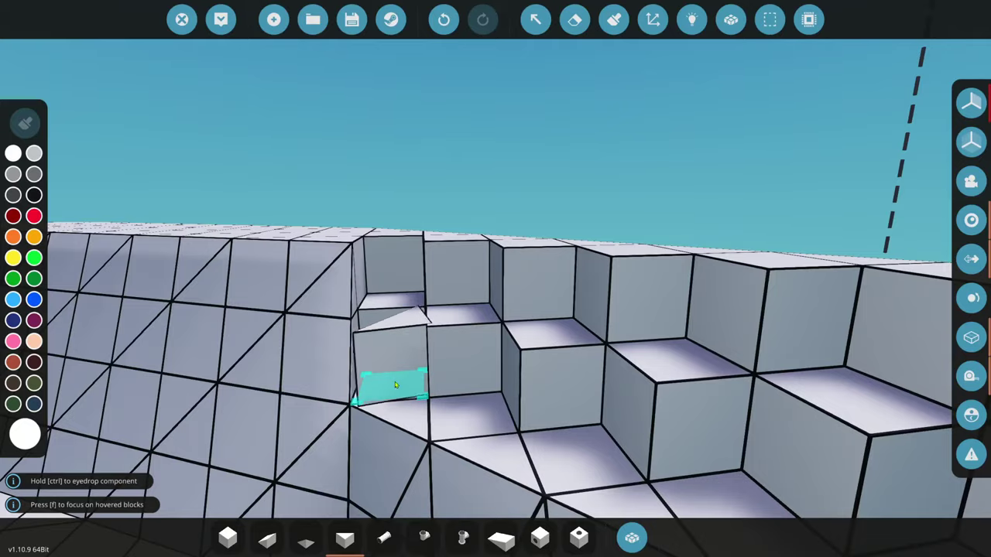
{"action": "left_click_drag", "start_coordinate": [395, 382], "coordinate": [527, 344]}
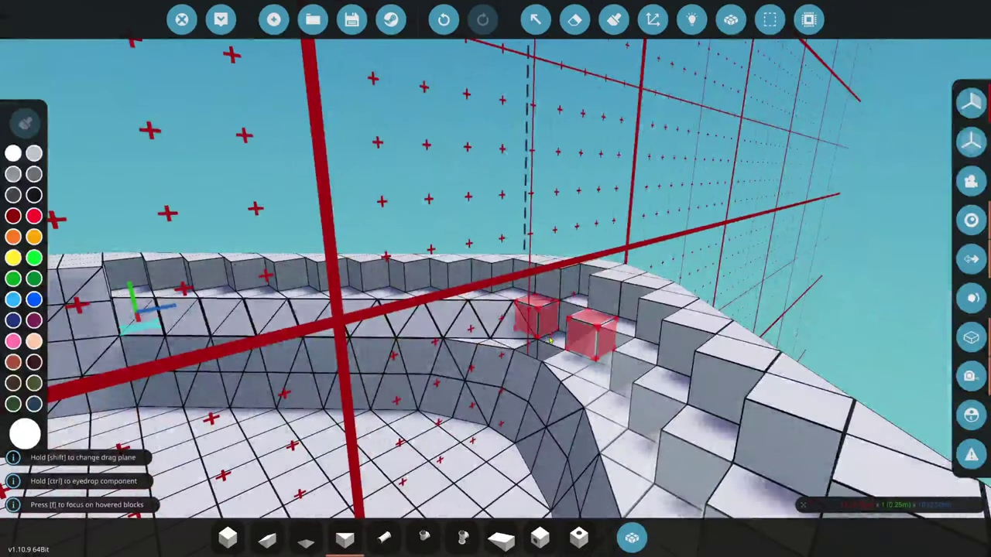
{"action": "left_click_drag", "start_coordinate": [464, 338], "coordinate": [395, 345]}
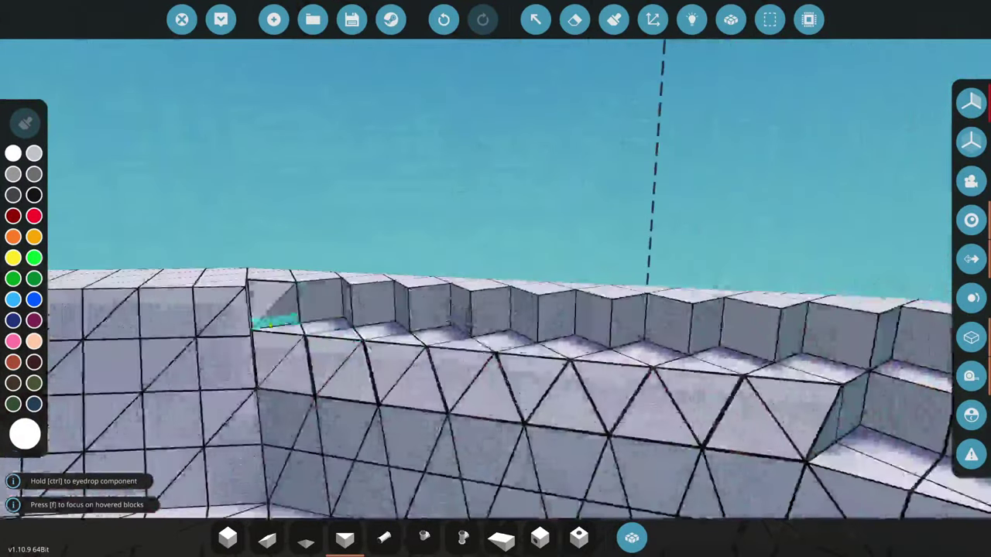
{"action": "left_click_drag", "start_coordinate": [276, 322], "coordinate": [370, 319]}
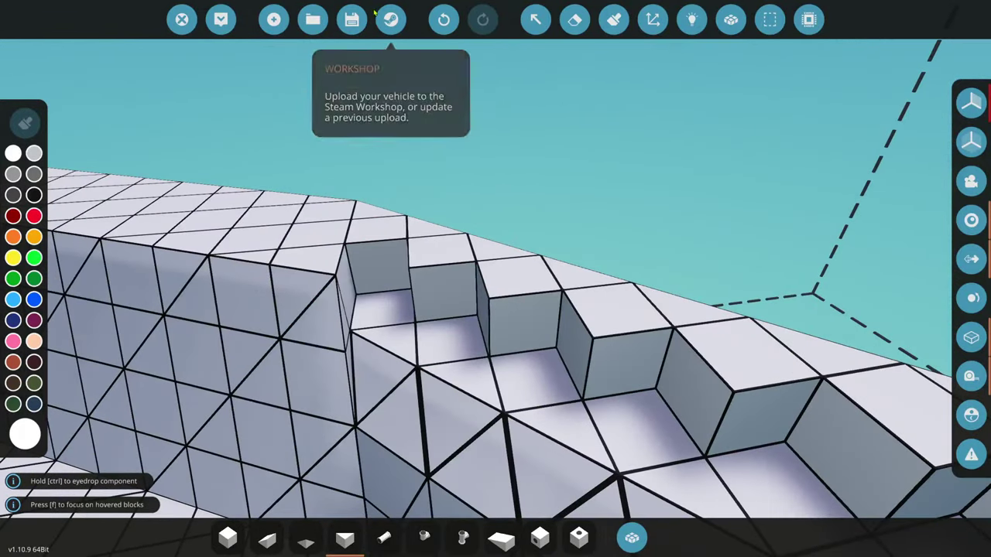
{"action": "left_click", "coordinate": [443, 19]}
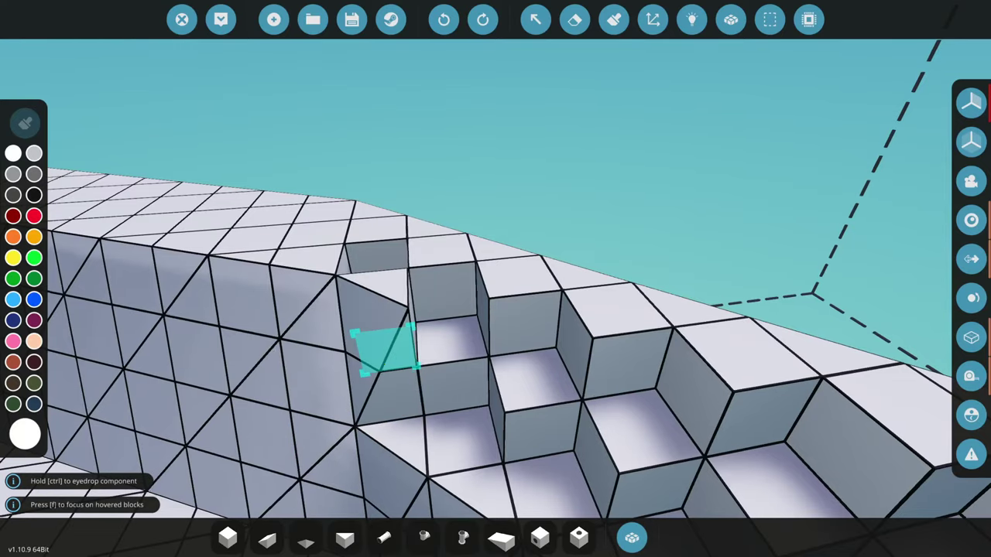
- Slope the upper two tiers along the bow's side walls with taller pieces and fill in the rim with blocks
{"action": "left_click_drag", "start_coordinate": [382, 364], "coordinate": [227, 534]}
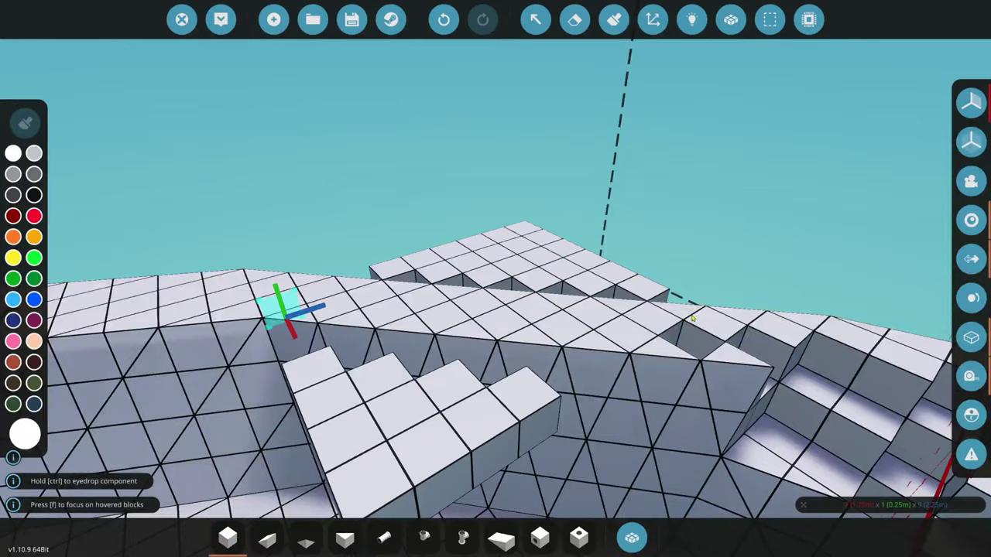
{"action": "left_click_drag", "start_coordinate": [686, 331], "coordinate": [384, 469]}
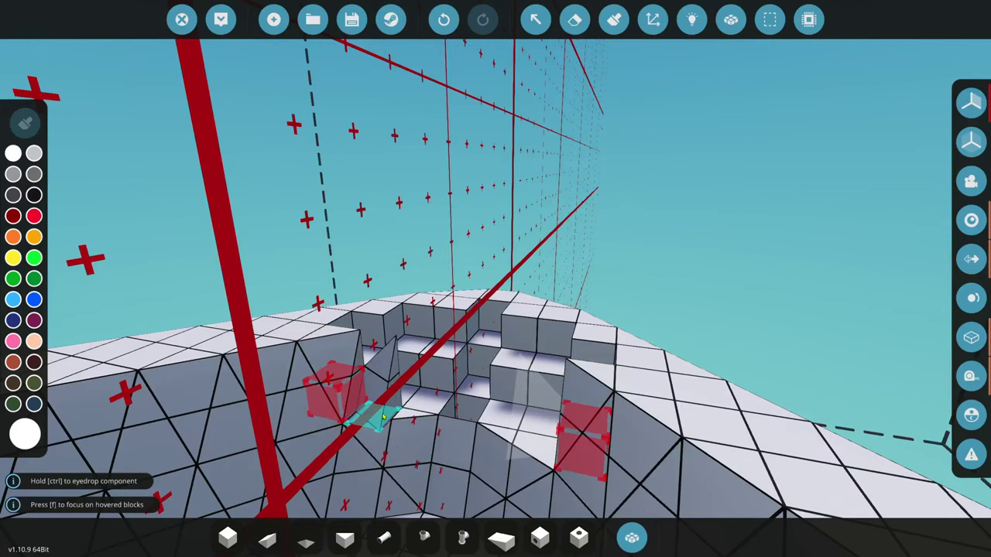
- Close the upper tiers at the bow tip with sloped corner pieces and Wedge 1x2 blocks, undoing the protruding ones
{"action": "left_click_drag", "start_coordinate": [384, 418], "coordinate": [527, 395]}
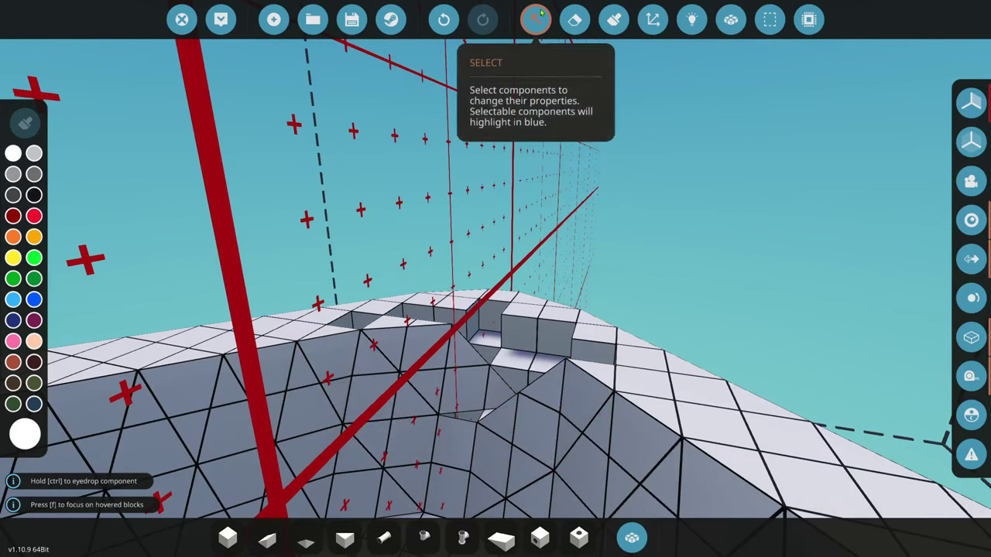
{"action": "left_click", "coordinate": [440, 19]}
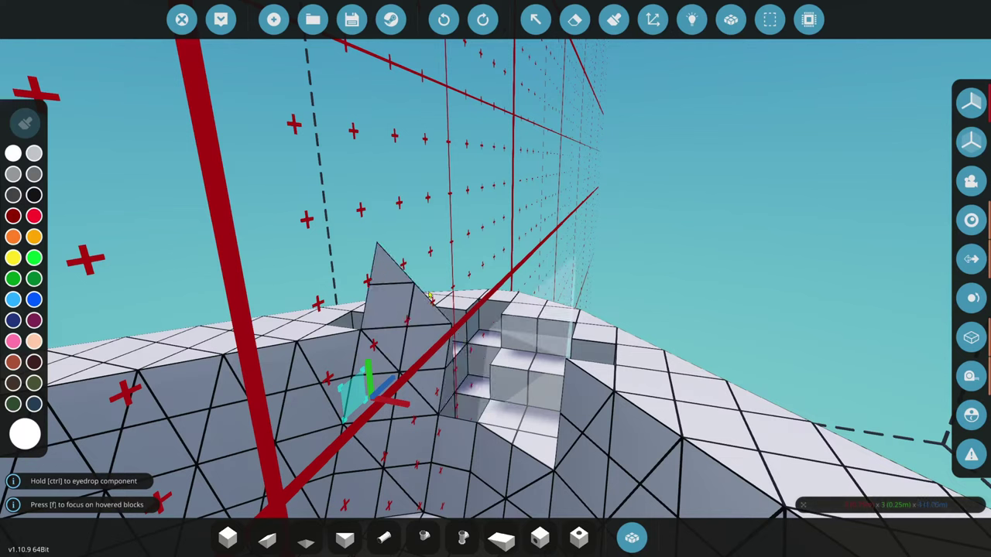
{"action": "key", "text": "ctrl+z"}
{"action": "key", "text": "ctrl+y"}
{"action": "key", "text": "ctrl+y"}
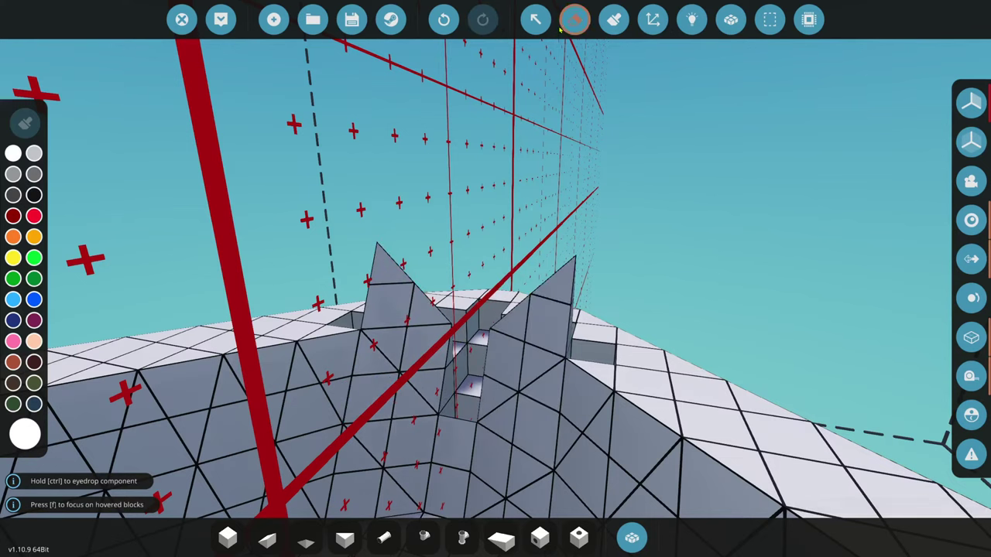
{"action": "key", "text": "ctrl+z"}
{"action": "key", "text": "ctrl+z"}
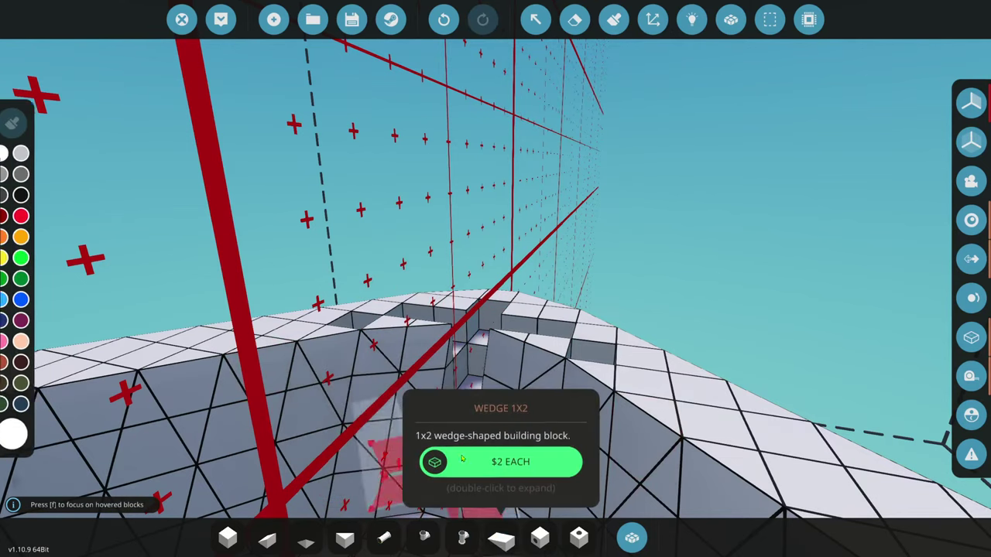
{"action": "left_click", "coordinate": [463, 459]}
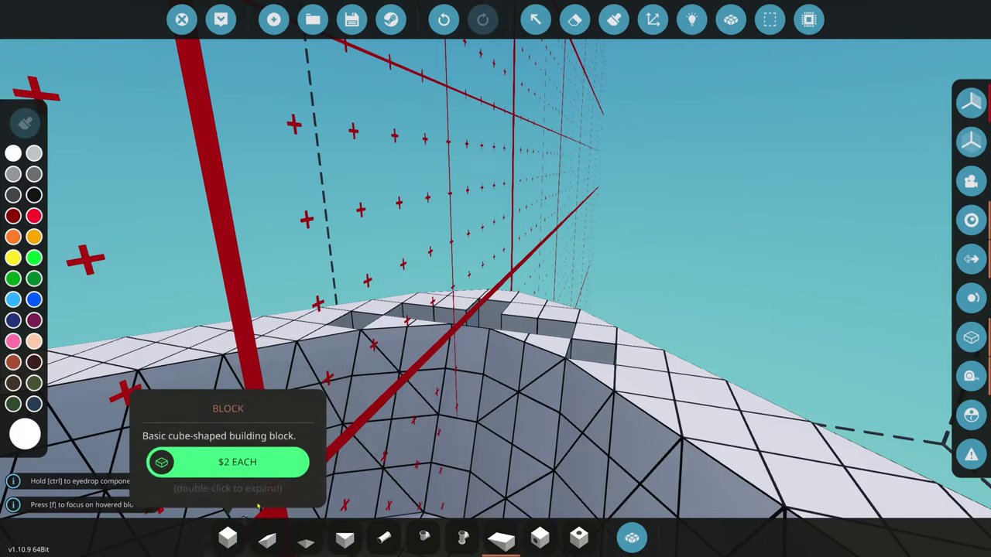
- Fill the gaps in the bow's rim with Block components and undo the row placed above the rim
{"action": "left_click", "coordinate": [227, 537]}
{"action": "left_click", "coordinate": [509, 294]}
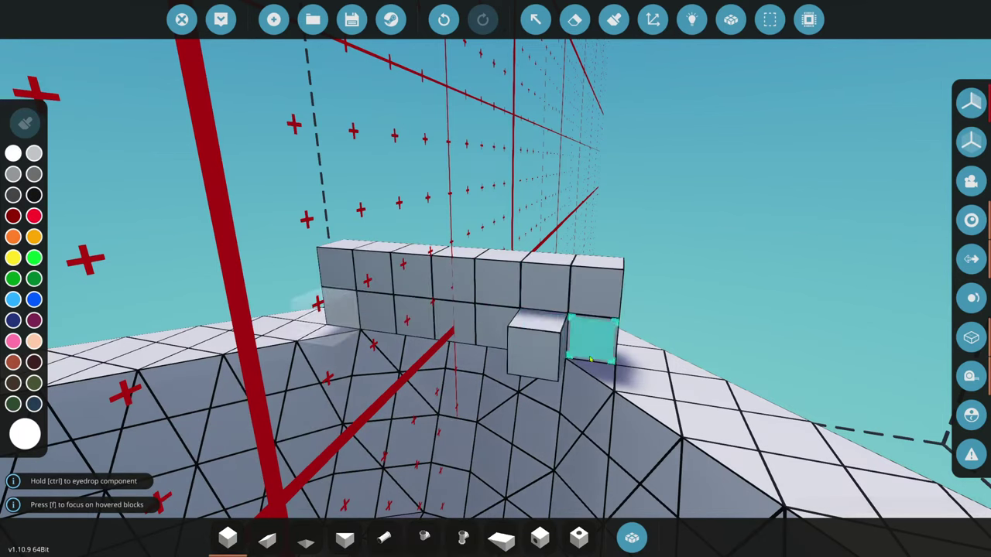
{"action": "left_click", "coordinate": [444, 20]}
- Spawn the boat in the world and walk along its deck to inspect the finished bow
{"action": "key", "text": "s"}
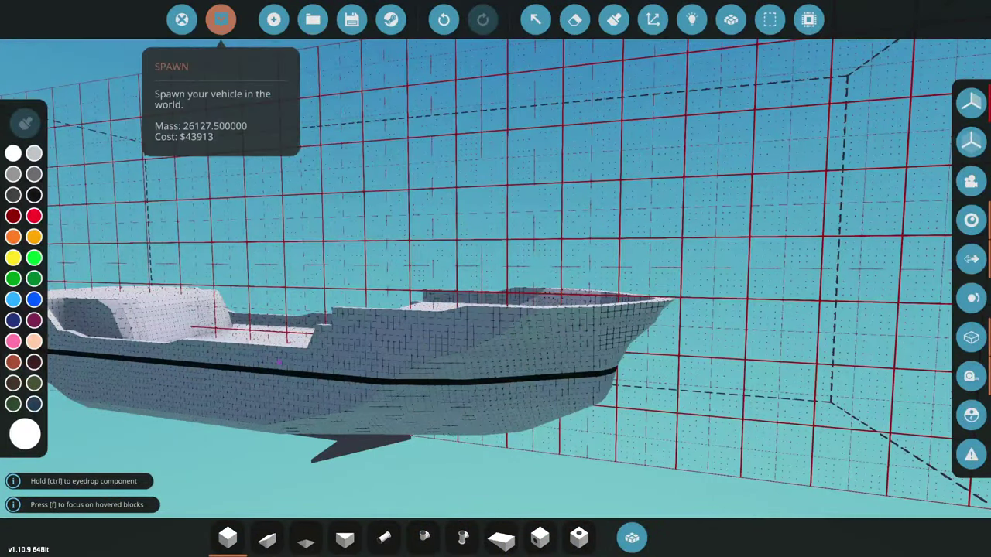
{"action": "left_click", "coordinate": [221, 19]}
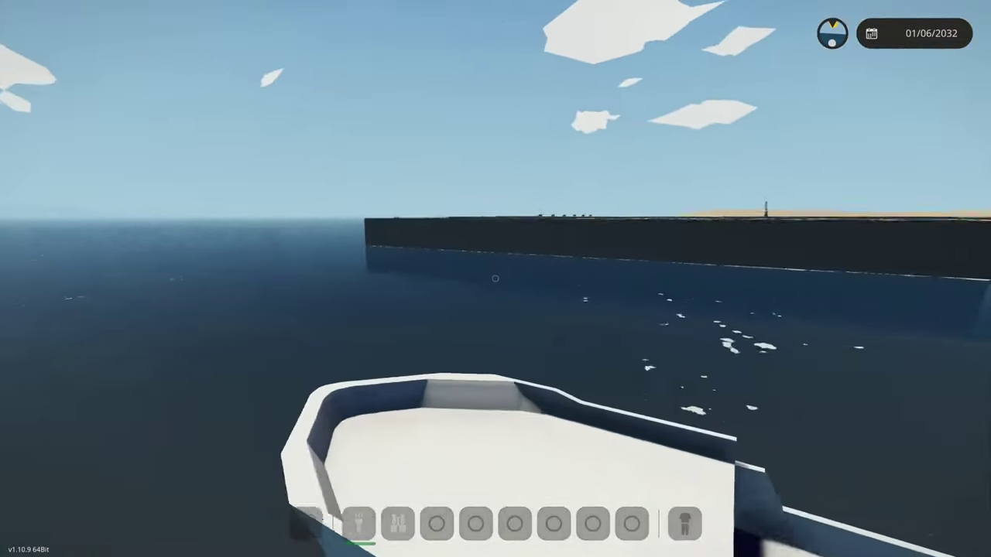
{"action": "key", "text": "w"}
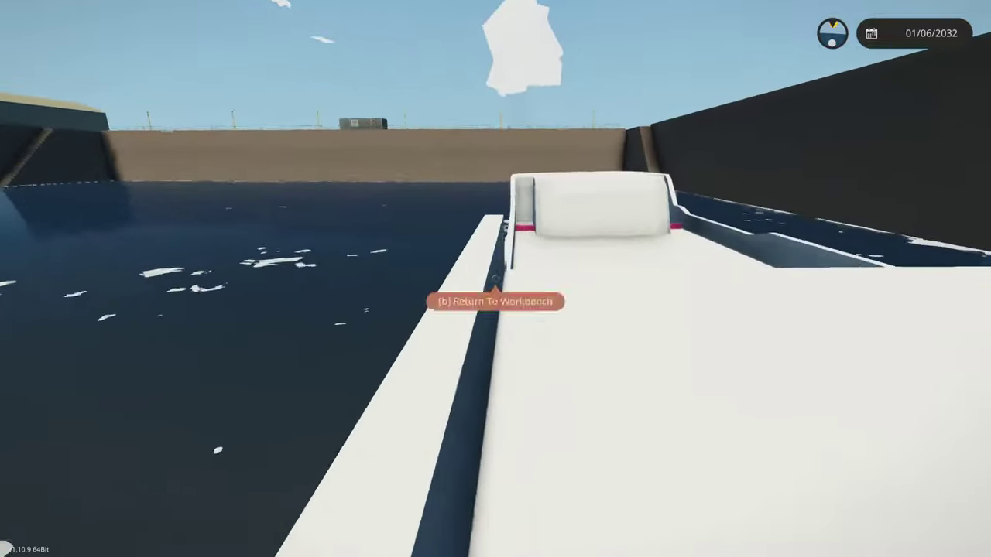
- Walk to the corner where the lower deck meets the raised foredeck, inspect it and return to the workbench
{"action": "key", "text": "w"}
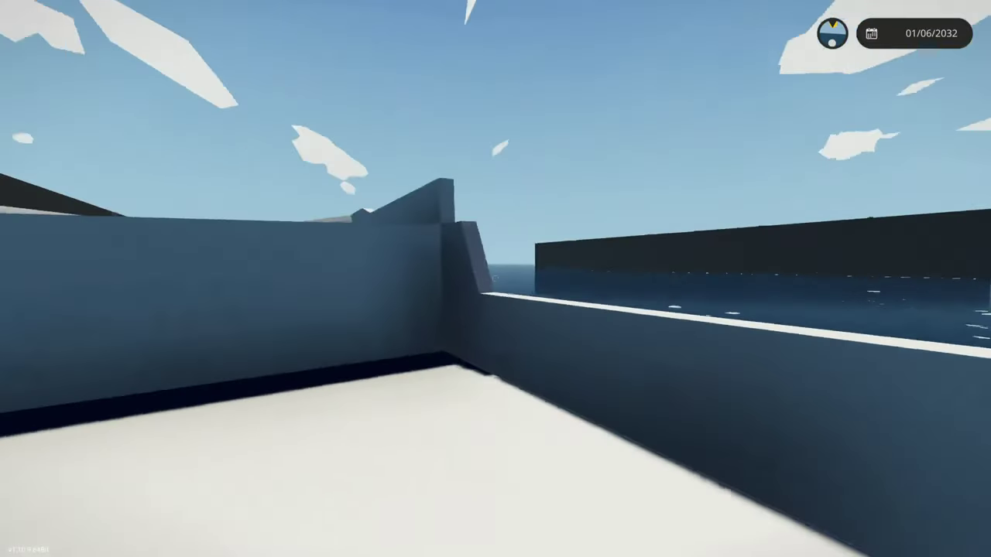
{"action": "key", "text": "w"}
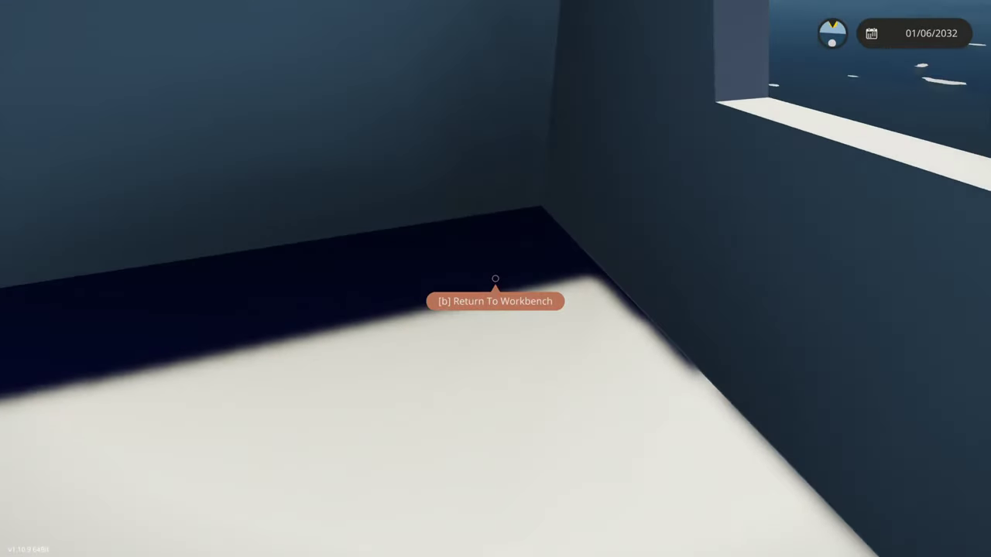
{"action": "key", "text": "b"}
- Erase three blocks from the raised deck's edge beside the side wall and place a Stair Step there
{"action": "scroll", "coordinate": [557, 254], "scroll_direction": "up", "scroll_amount": 10}
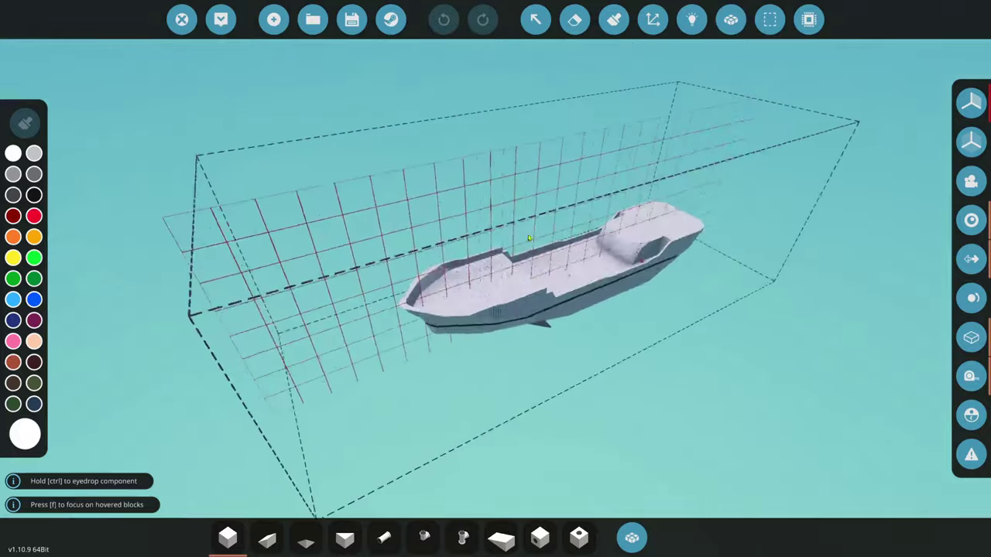
{"action": "scroll", "coordinate": [510, 239], "scroll_direction": "up", "scroll_amount": 10}
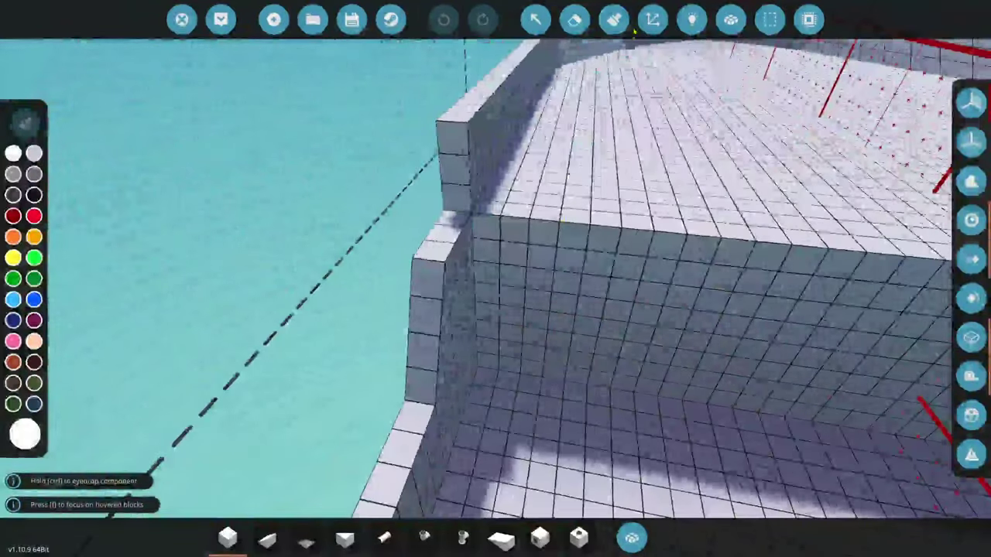
{"action": "left_click", "coordinate": [575, 20]}
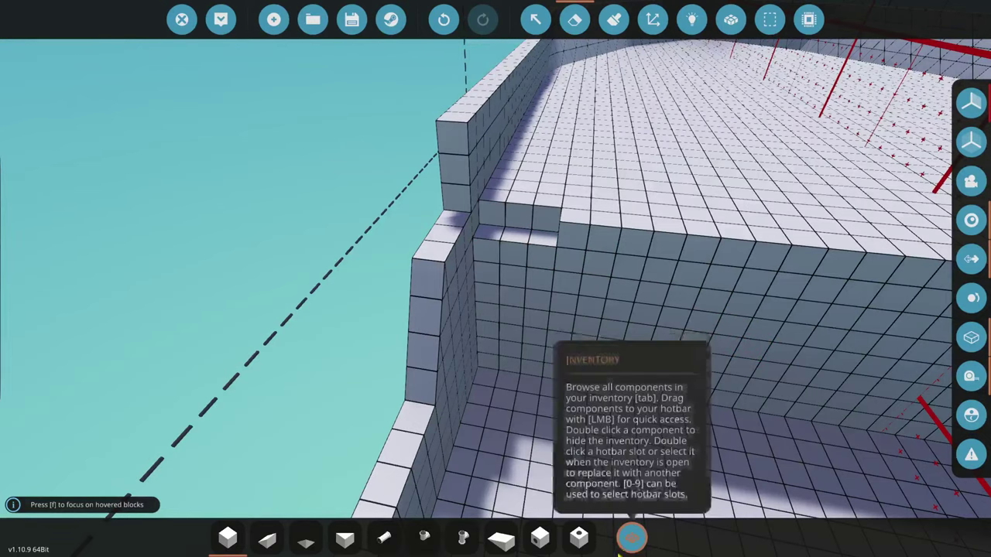
{"action": "left_click", "coordinate": [632, 537]}
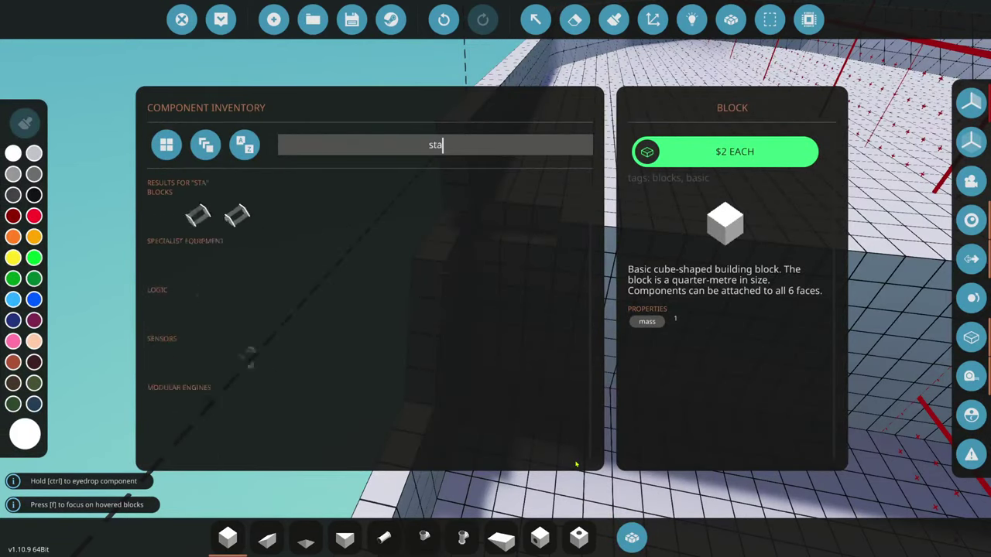
{"action": "left_click", "coordinate": [632, 538]}
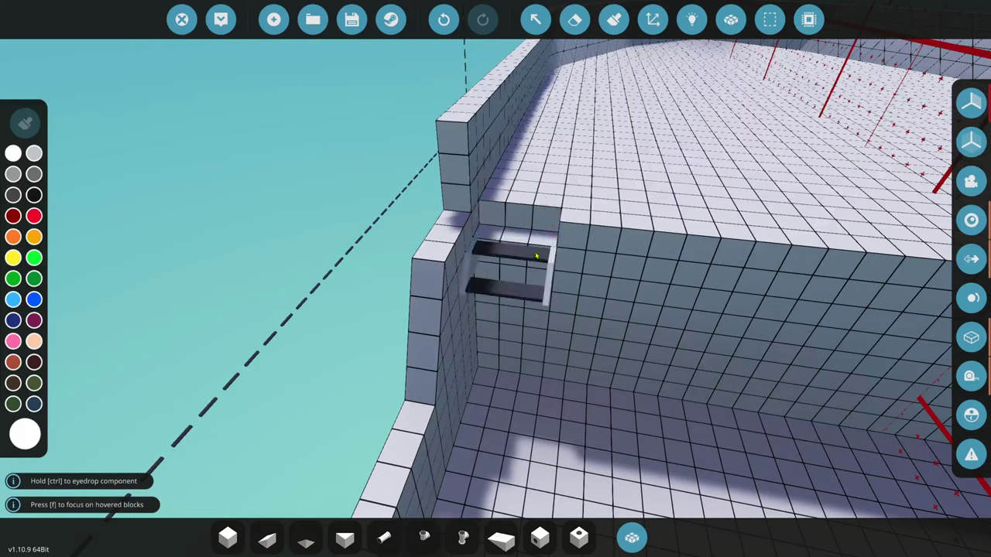
{"action": "left_click", "coordinate": [575, 21]}
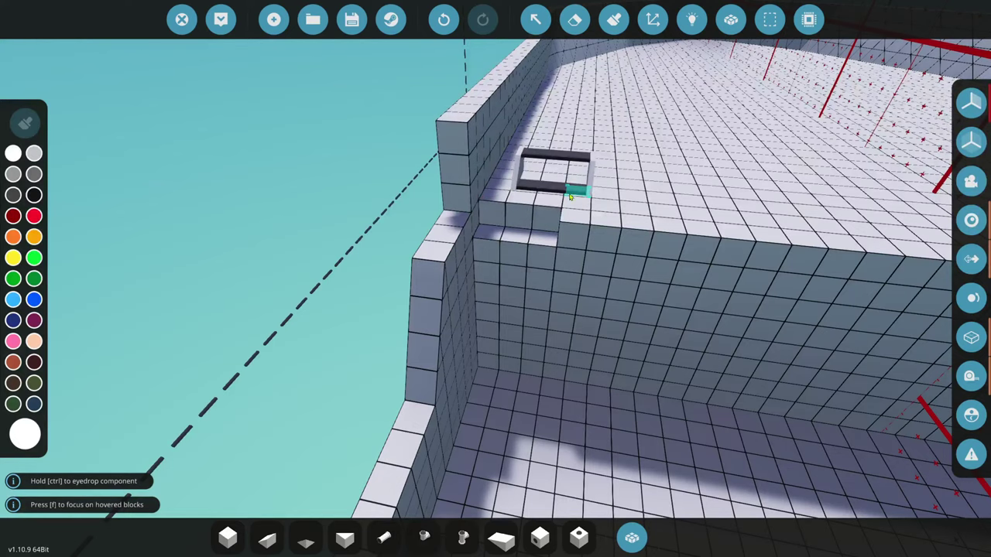
- Cut the mirrored pair of stair steps, shift them into the notches in the deck edge and merge them with the hull
{"action": "left_click", "coordinate": [771, 20]}
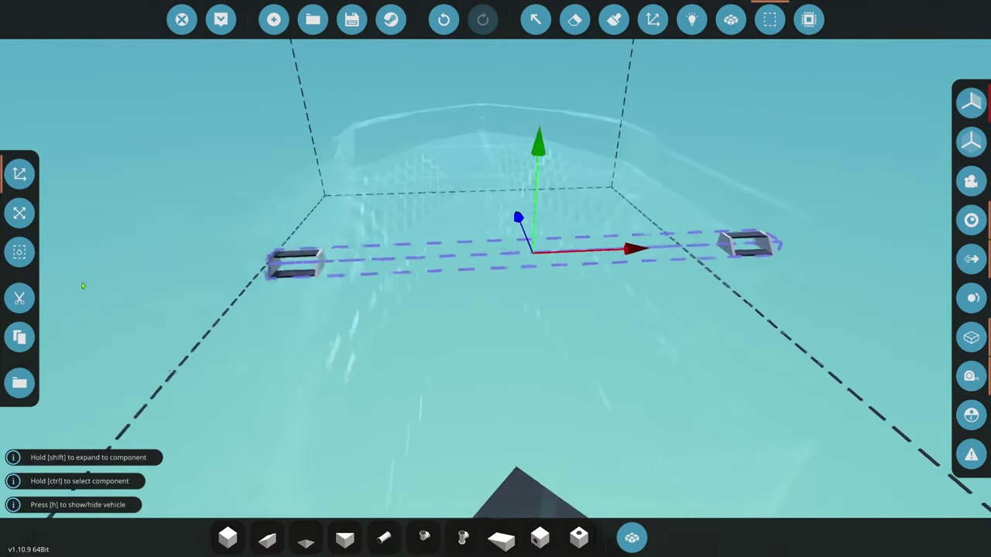
{"action": "key", "text": "h"}
{"action": "key", "text": "ctrl+x"}
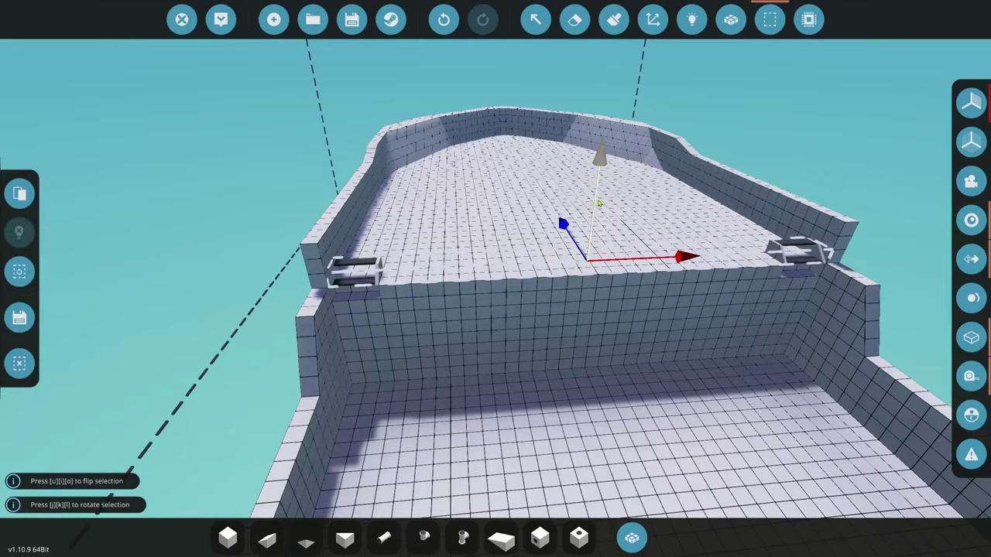
{"action": "key", "text": "w"}
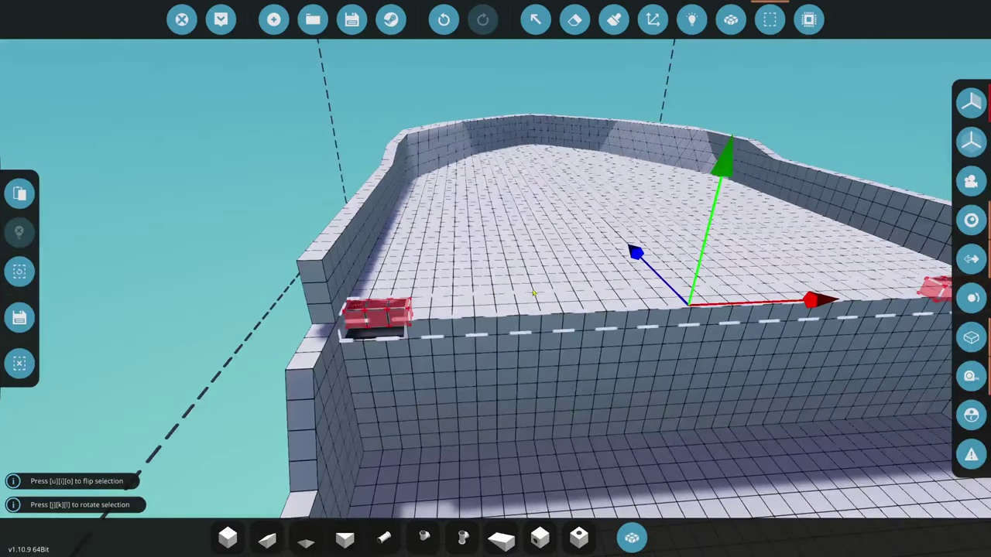
{"action": "left_click_drag", "start_coordinate": [641, 265], "coordinate": [645, 279]}
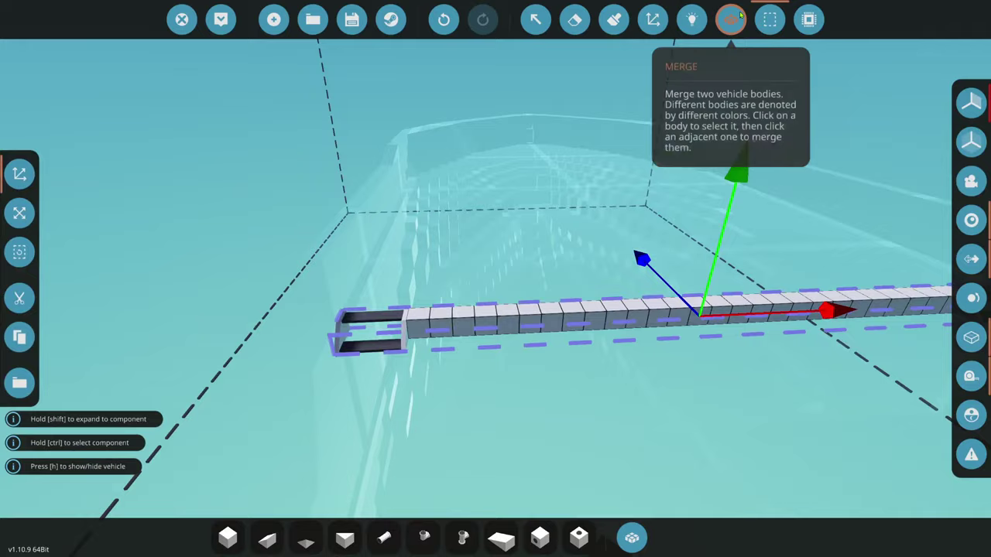
{"action": "left_click", "coordinate": [730, 19]}
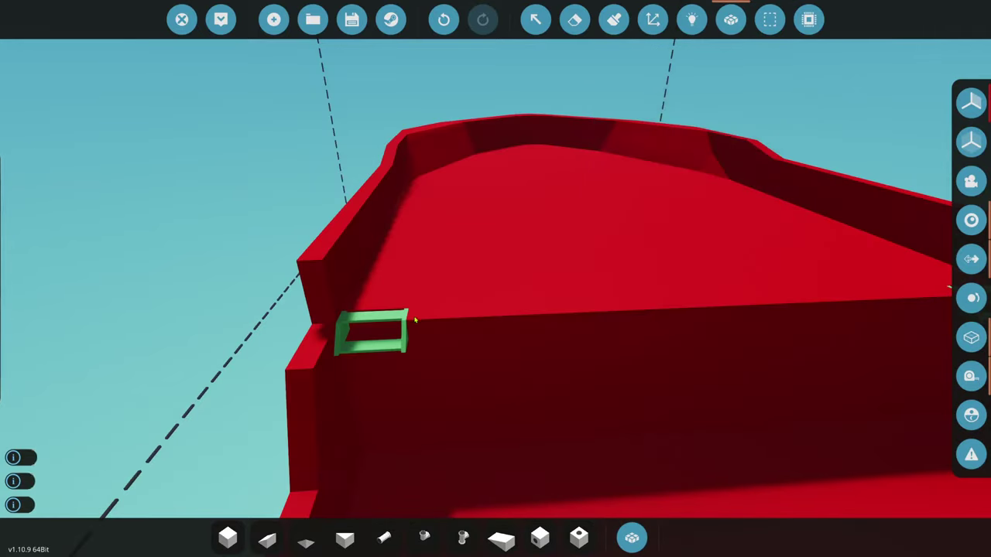
{"action": "key", "text": "w"}
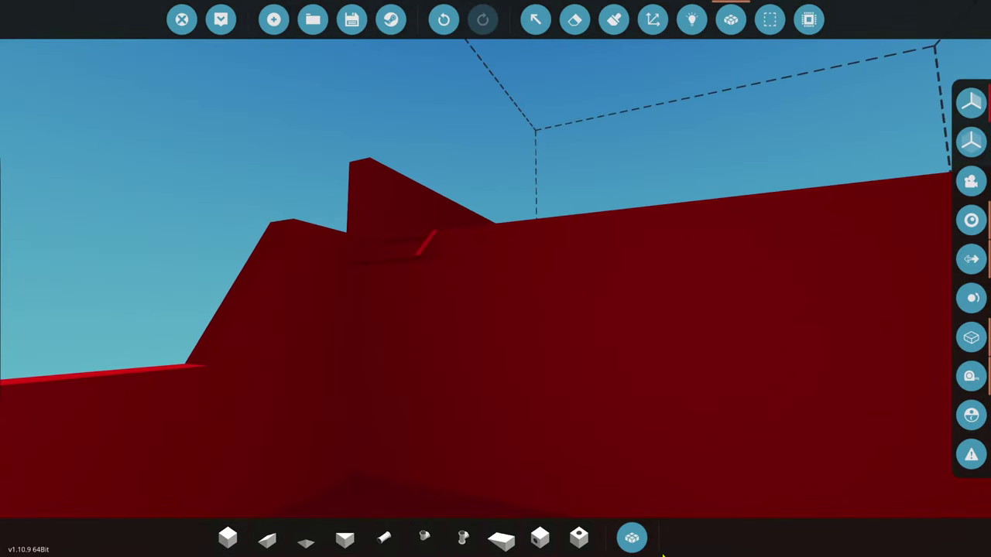
- Stack Stair Step components diagonally from the raised deck's edge down to the lower deck along the side wall
{"action": "left_click", "coordinate": [631, 538]}
{"action": "left_click", "coordinate": [639, 536]}
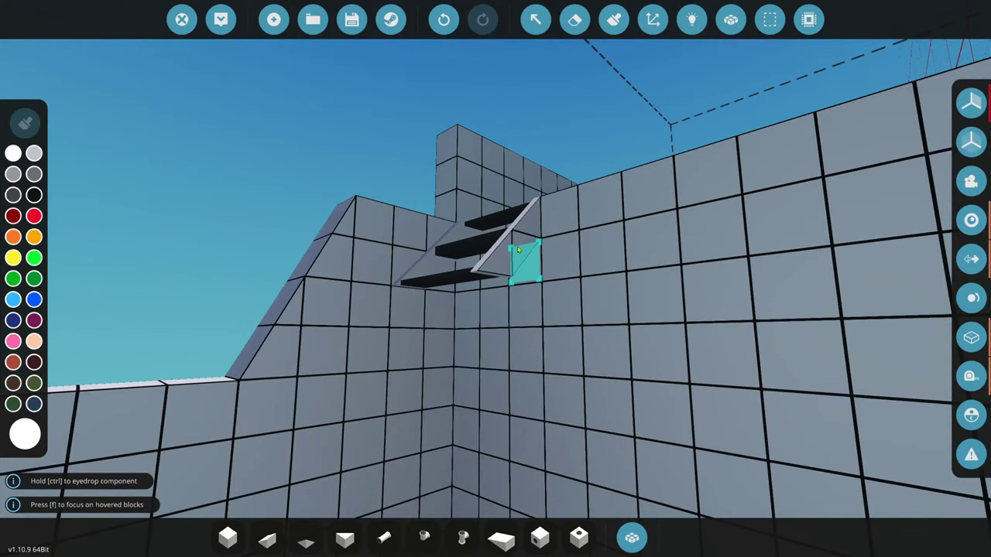
{"action": "key", "text": "s"}
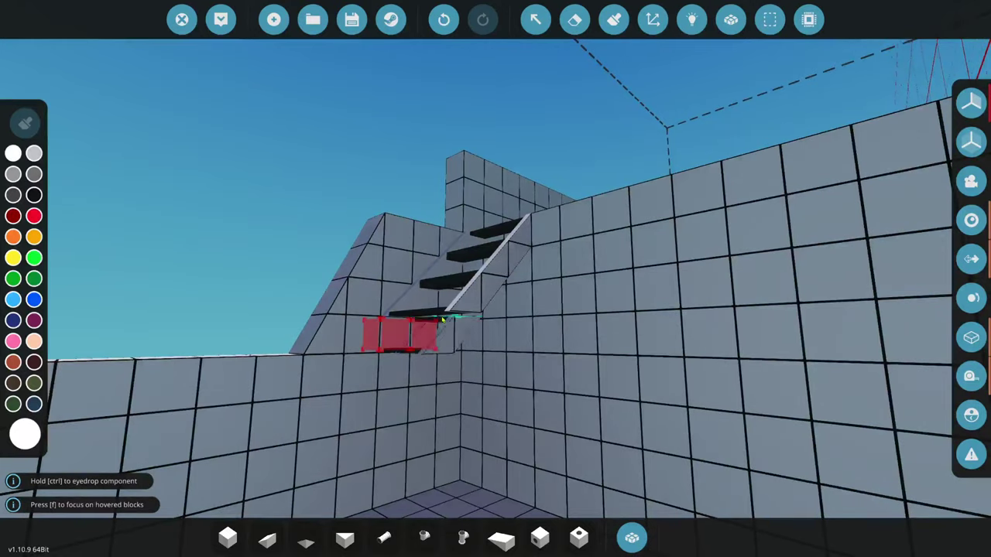
{"action": "key", "text": "w"}
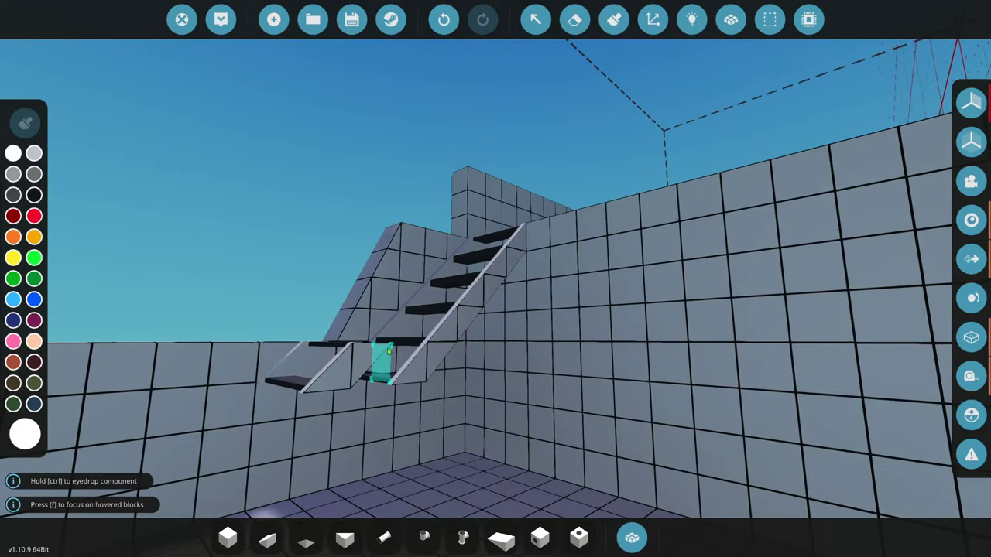
{"action": "key", "text": "f"}
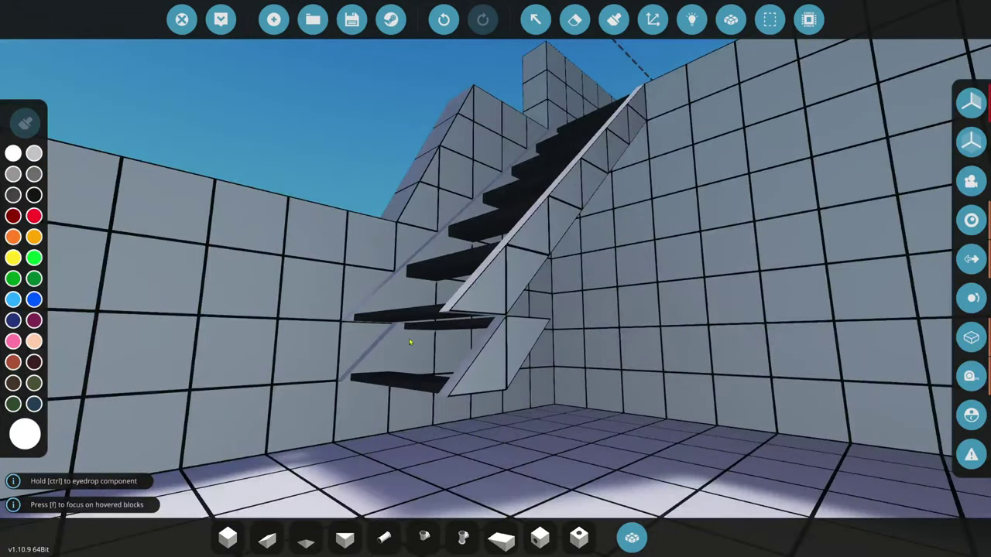
{"action": "key", "text": "s"}
{"action": "key", "text": "f"}
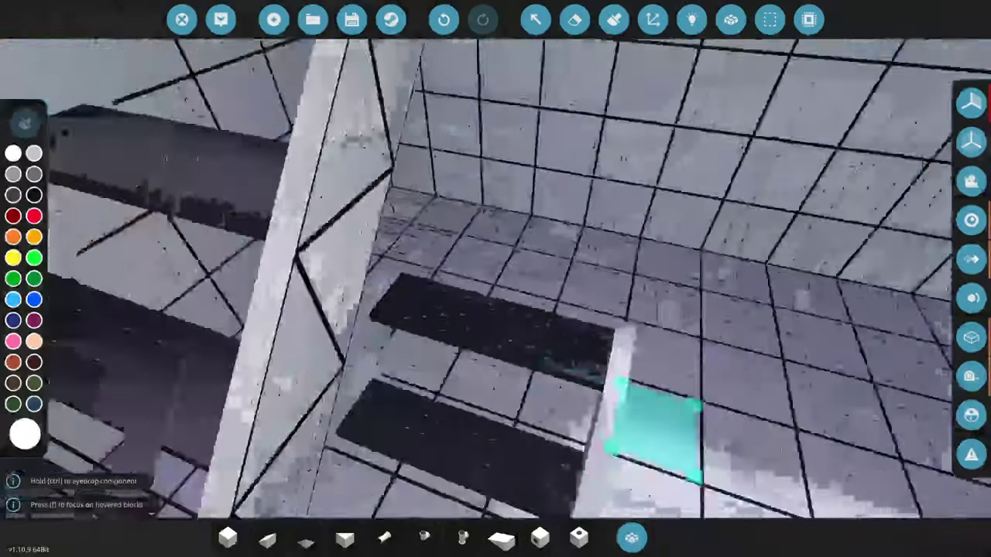
{"action": "key", "text": "f"}
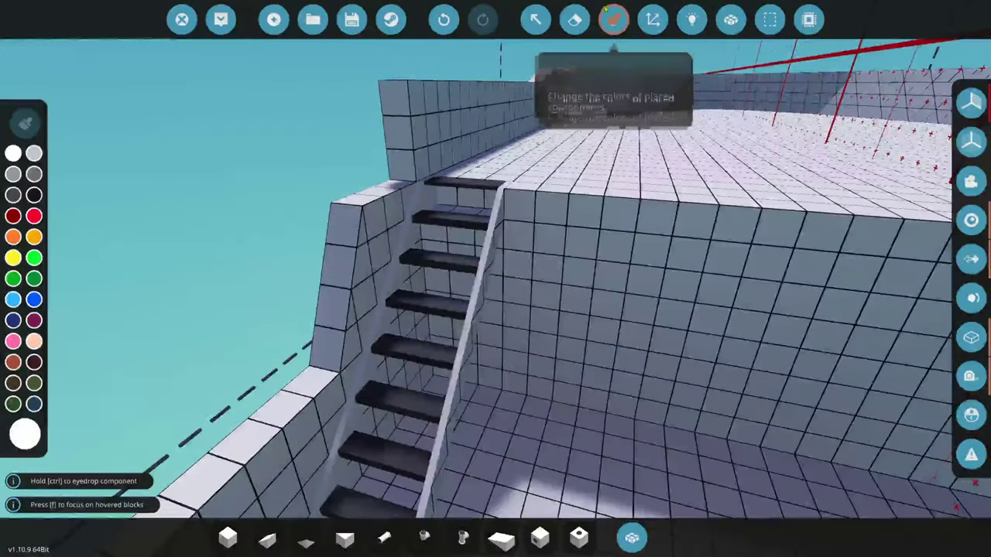
- Search the components for "rail" and place a Railing Segment Corner on the raised deck beside the top of the stairs
{"action": "left_click", "coordinate": [629, 536]}
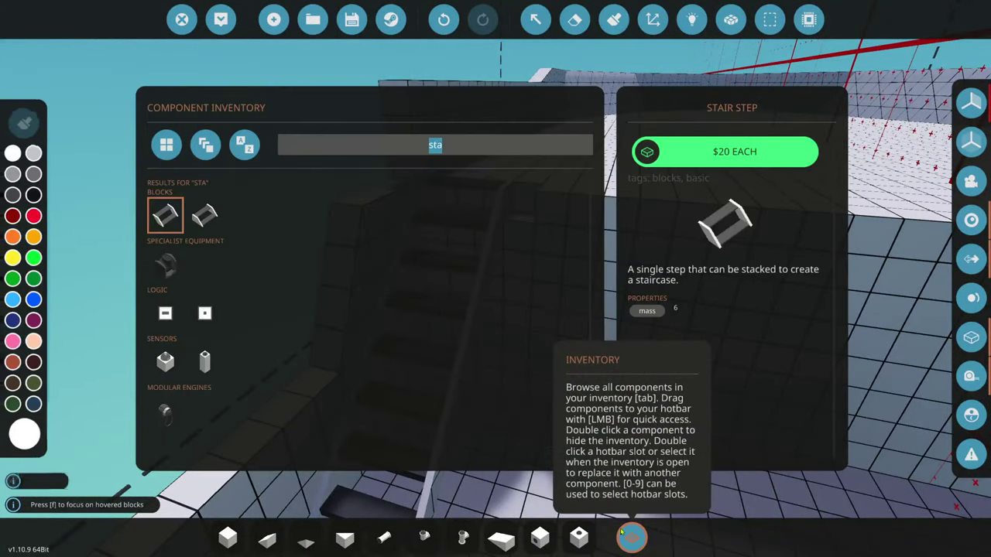
{"action": "type", "text": "rail"}
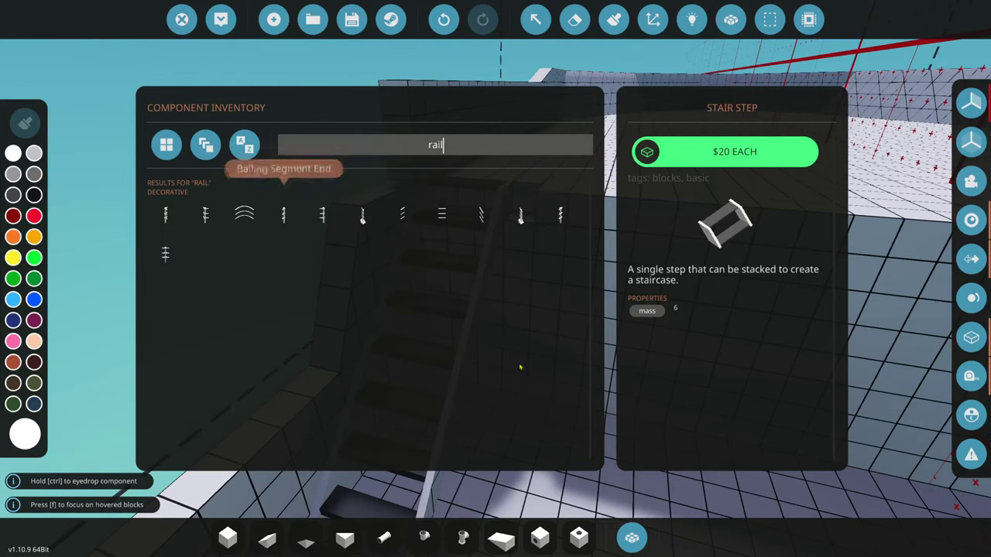
{"action": "left_click", "coordinate": [443, 19]}
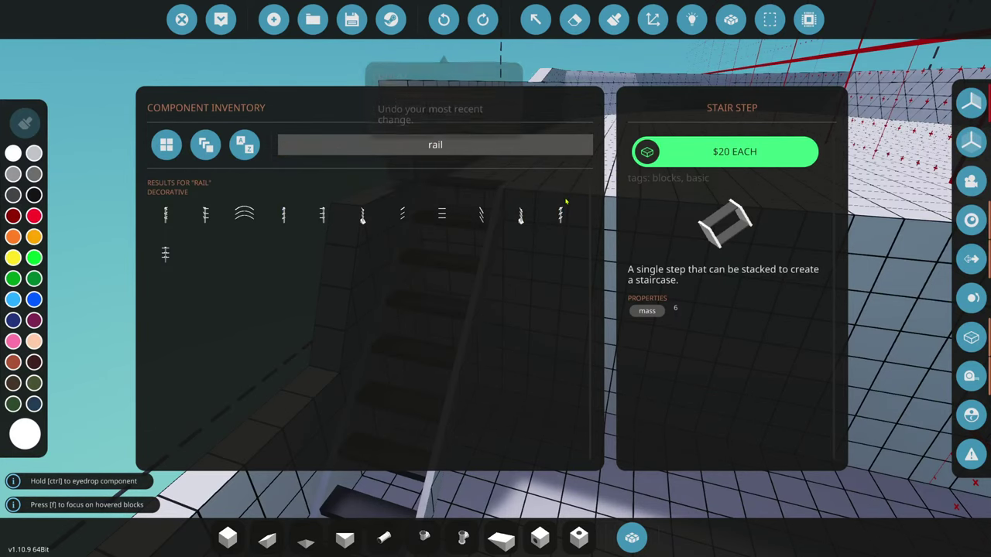
{"action": "left_click", "coordinate": [169, 217]}
{"action": "left_click", "coordinate": [632, 538]}
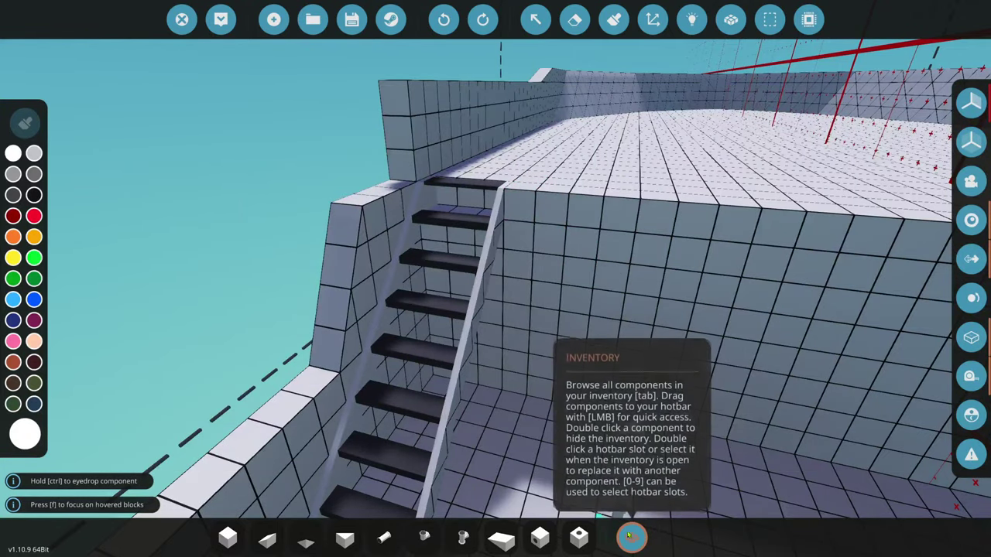
{"action": "key", "text": "w"}
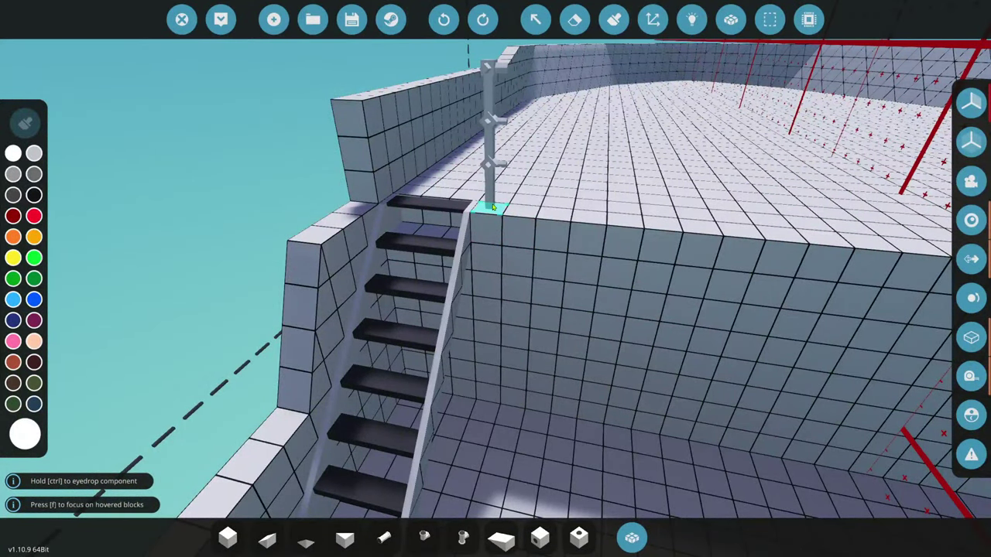
- Place Railing Segment Incline pieces beside the top and the foot of the staircase
{"action": "left_click", "coordinate": [631, 538]}
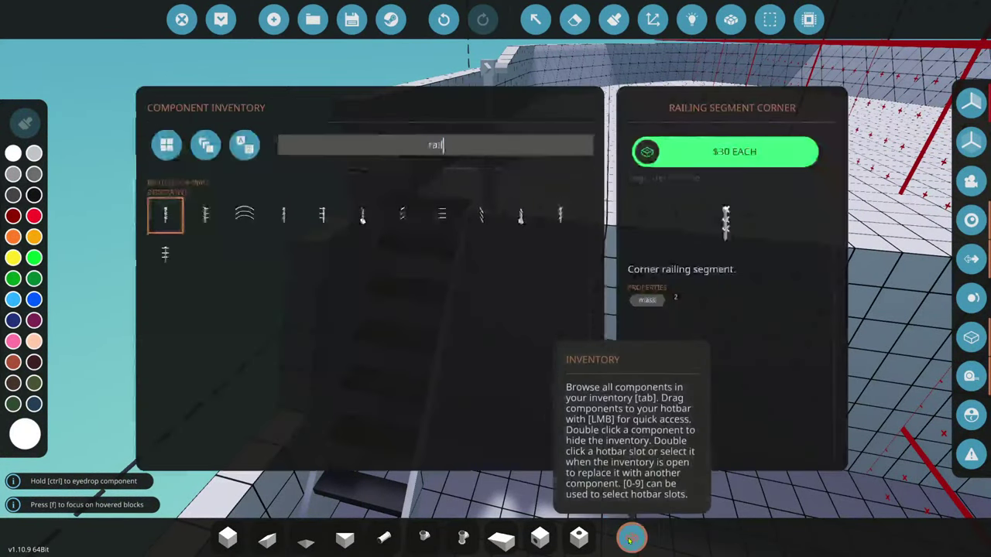
{"action": "left_click", "coordinate": [523, 221]}
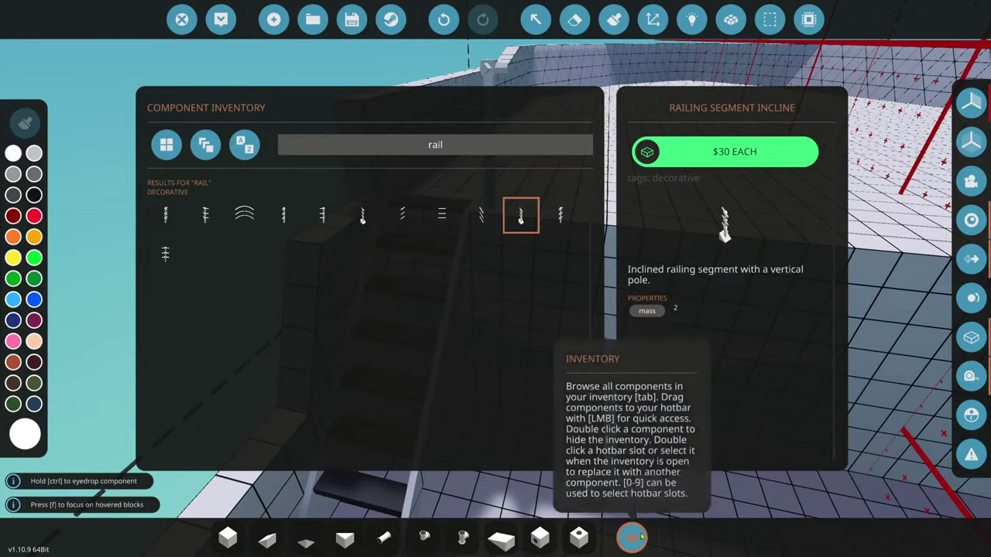
{"action": "left_click", "coordinate": [631, 538]}
{"action": "key", "text": "f"}
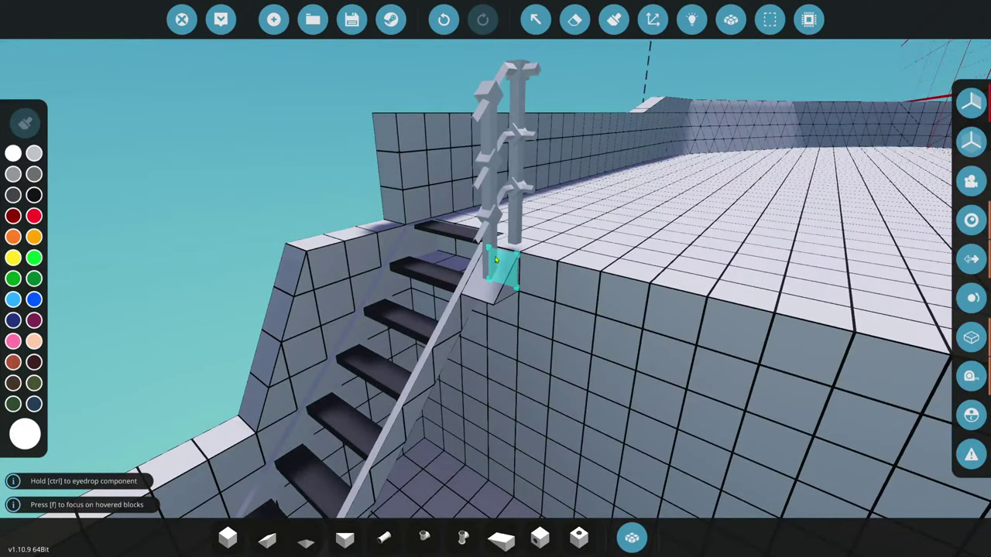
{"action": "key", "text": "s"}
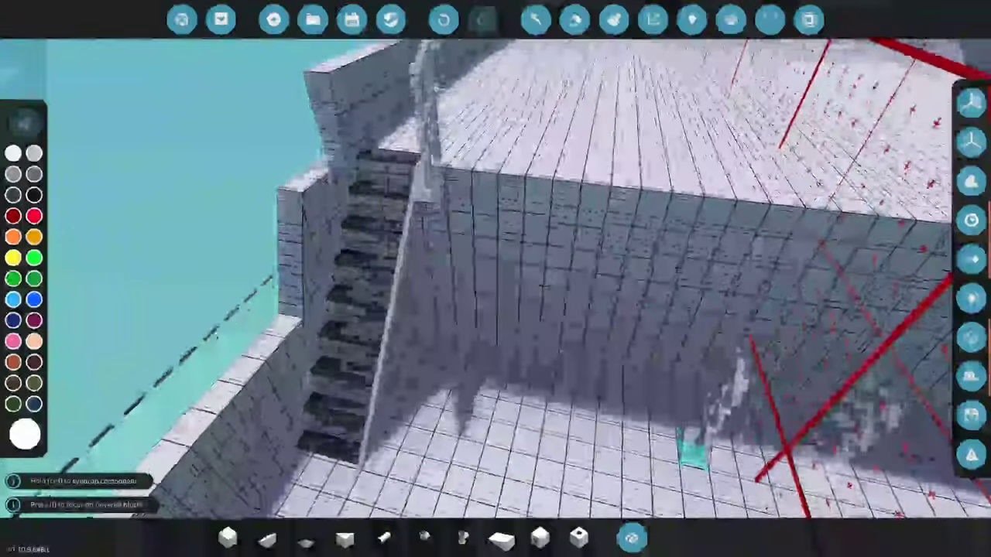
{"action": "key", "text": "s"}
{"action": "key", "text": "s"}
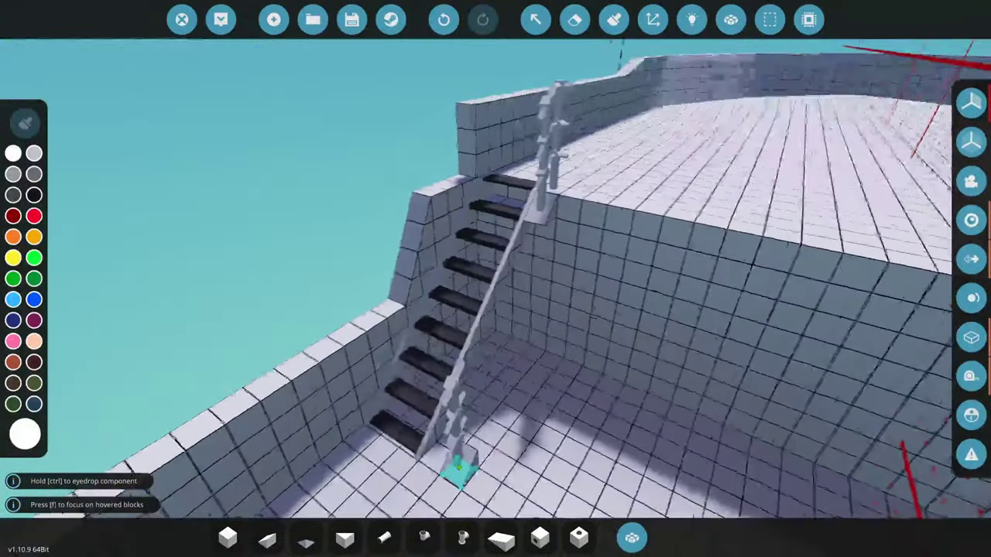
{"action": "key", "text": "w"}
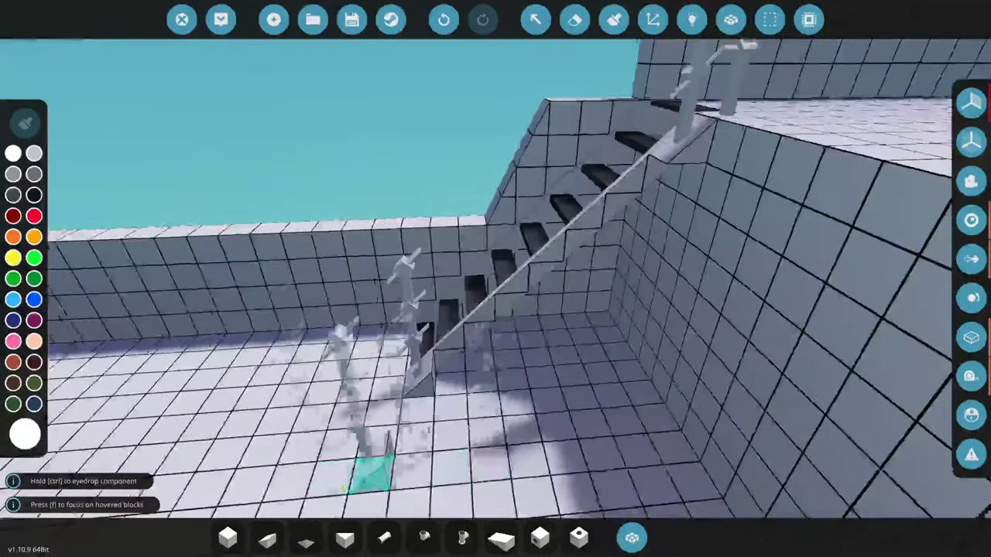
- Lay a row of six blocks (1.50 m) on the lower deck under the stairs, from their foot to the raised deck's wall
{"action": "key", "text": "1"}
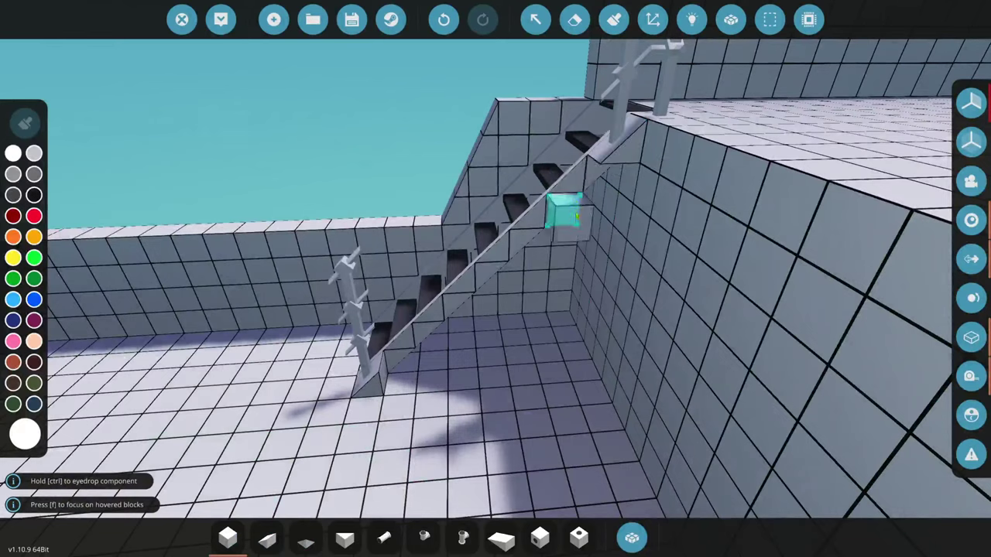
{"action": "left_click", "coordinate": [552, 375]}
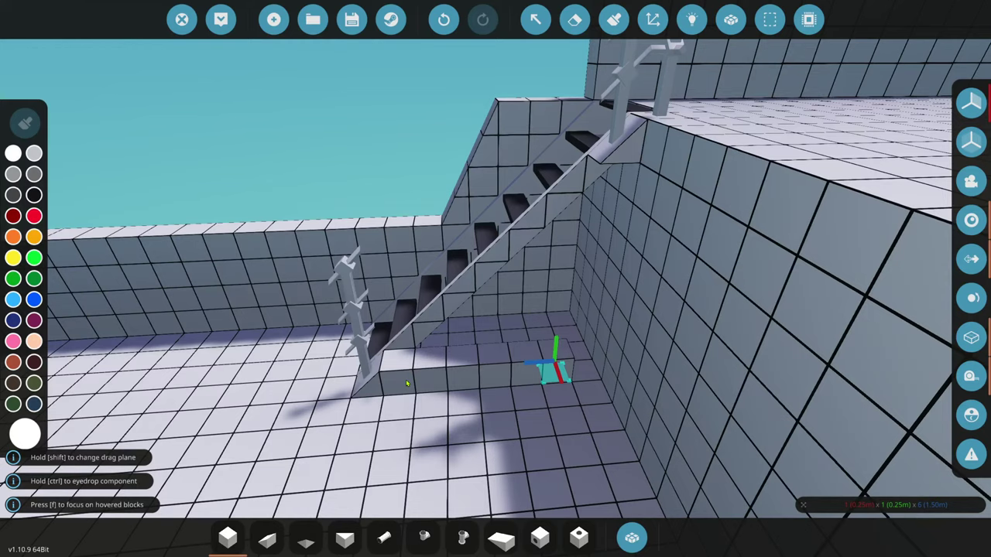
- Replace the railing piece at the foot of the stairs, and erase the block row and the inclined railing at the top
{"action": "left_click", "coordinate": [575, 19]}
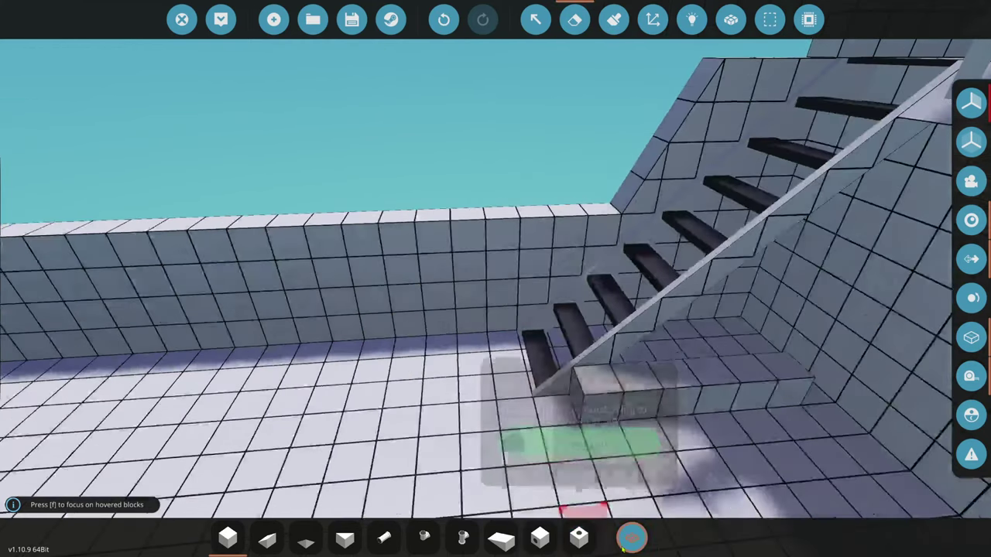
{"action": "left_click", "coordinate": [632, 538]}
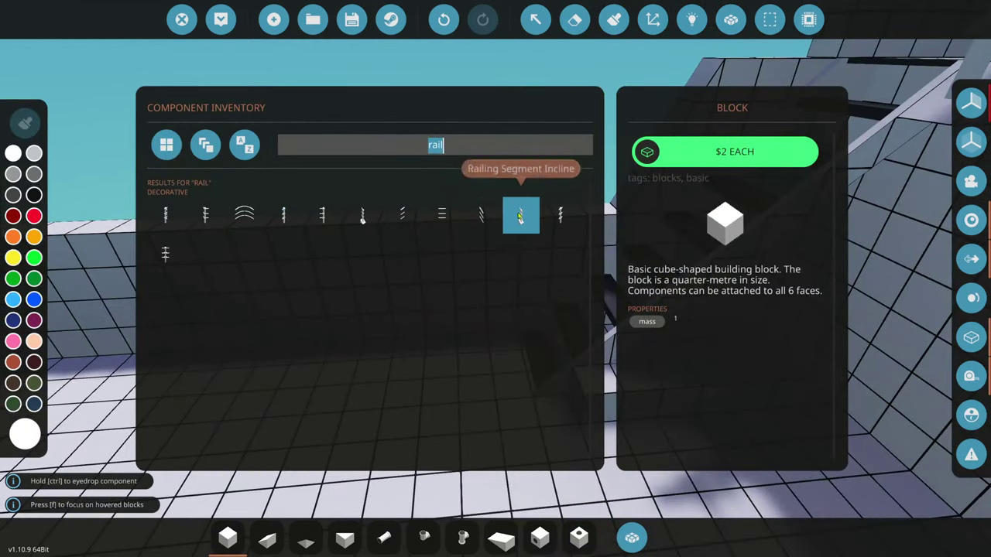
{"action": "left_click", "coordinate": [364, 217]}
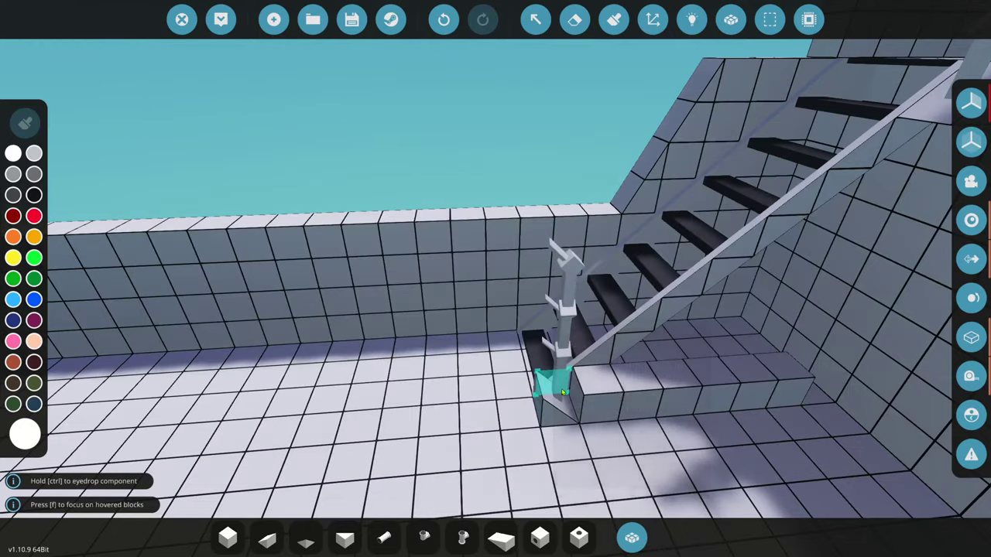
{"action": "key", "text": "d"}
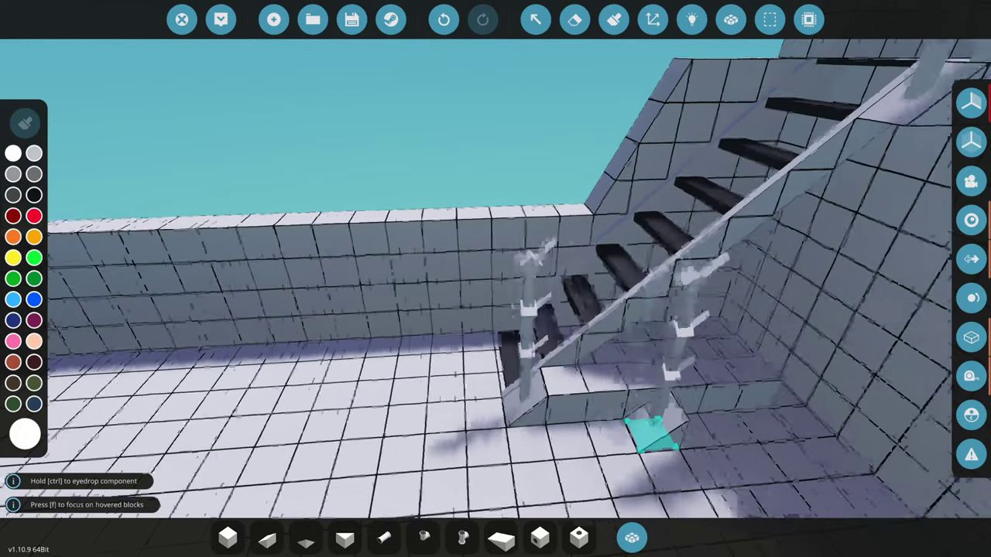
{"action": "left_click", "coordinate": [575, 20]}
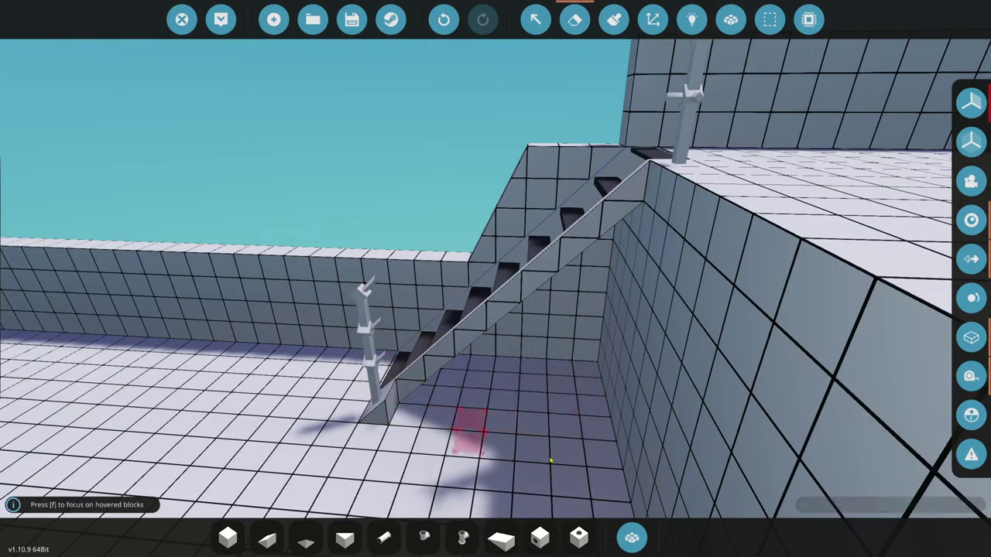
- Build a diagonal wedge stringer along the outer side of the stairs, from the foot railing up to the raised deck
{"action": "left_click", "coordinate": [267, 536]}
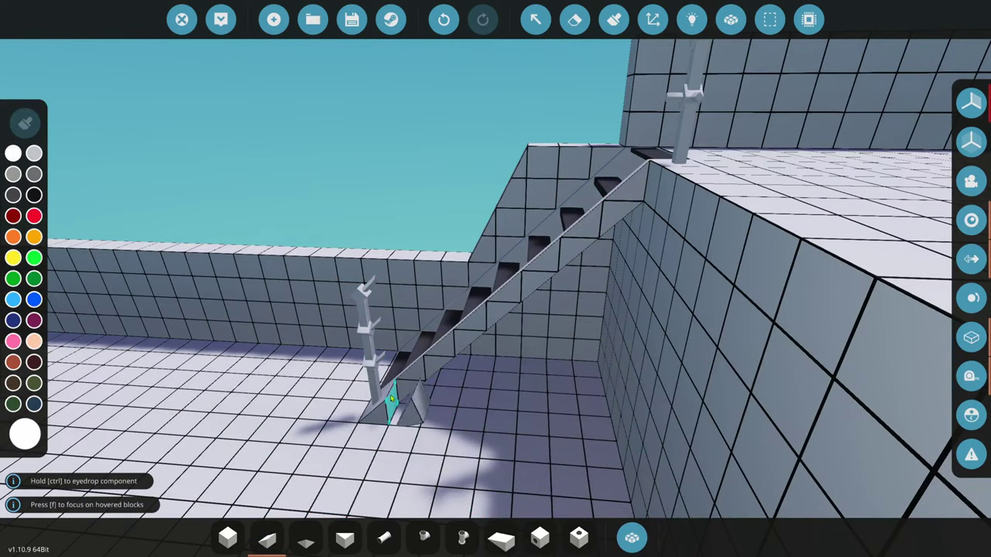
{"action": "key", "text": "s"}
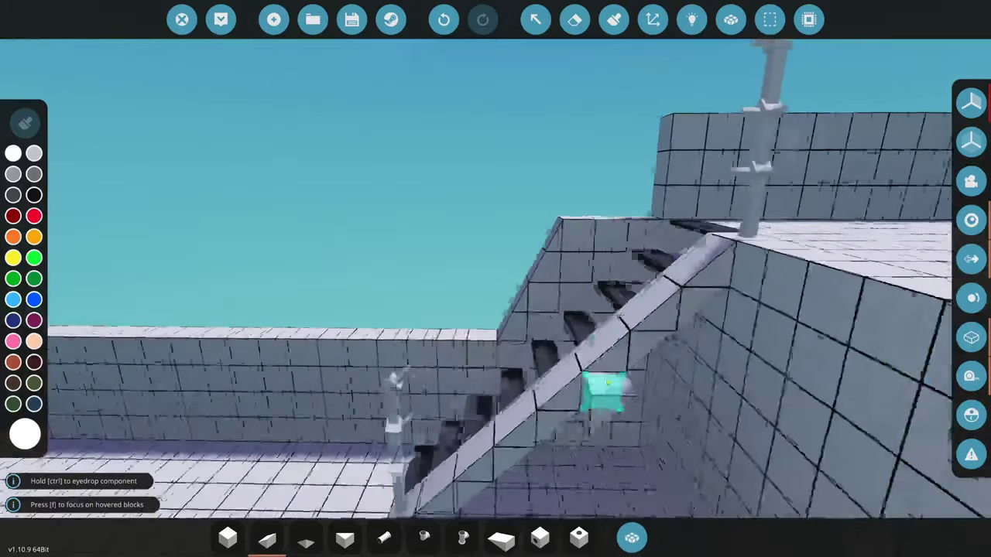
{"action": "key", "text": "5"}
{"action": "key", "text": "2"}
{"action": "key", "text": "1"}
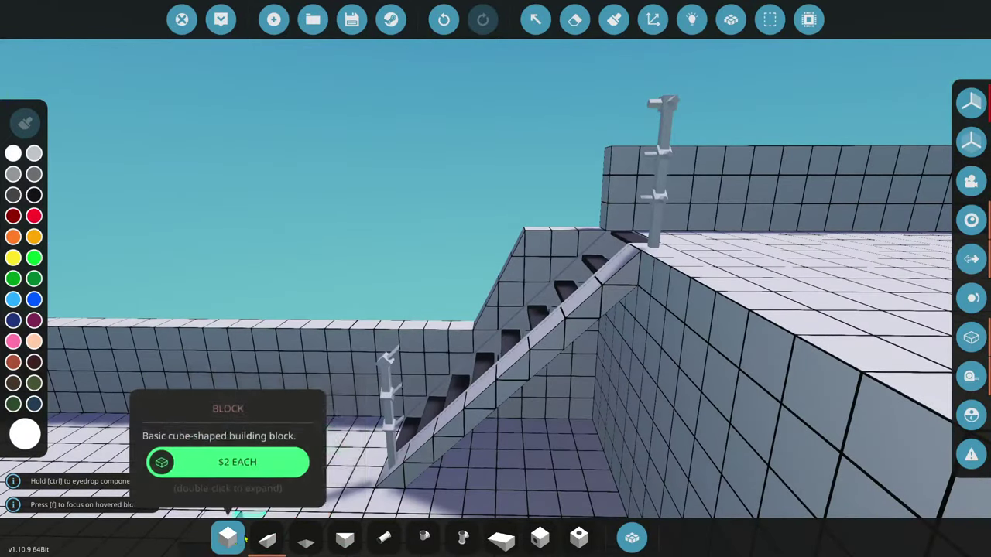
- Lay a guide row of four blocks (1.00 m) from the stair foot, and erase it together with the stringer wedge above its end
{"action": "left_click_drag", "start_coordinate": [418, 469], "coordinate": [579, 462]}
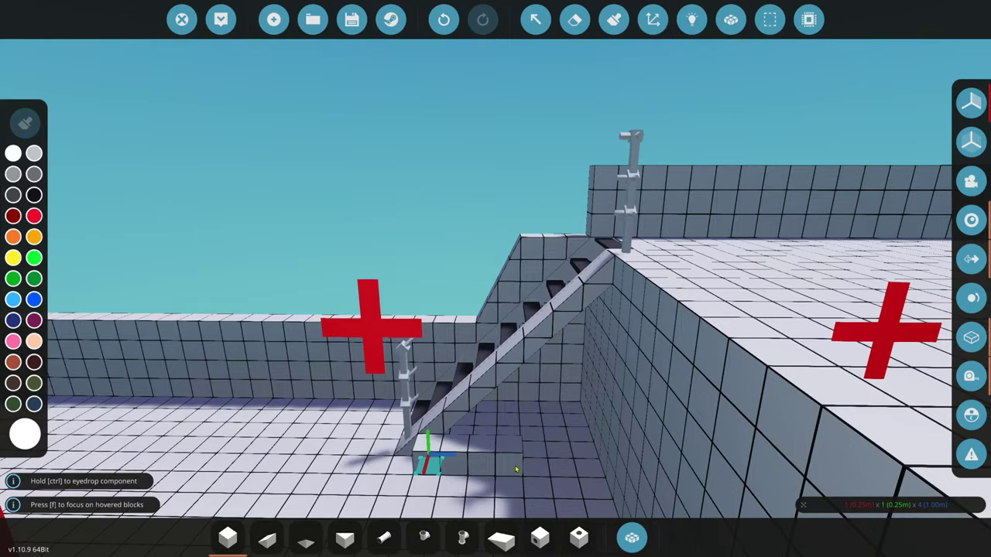
{"action": "left_click_drag", "start_coordinate": [516, 470], "coordinate": [516, 469]}
{"action": "key", "text": "x"}
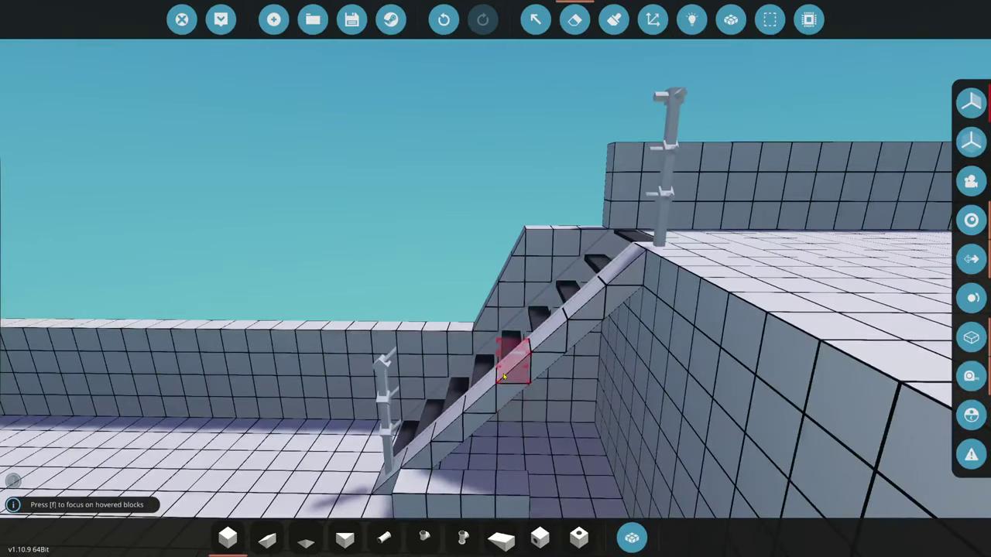
{"action": "mouse_move", "coordinate": [504, 377]}
{"action": "left_mouse_down"}
{"action": "mouse_move", "coordinate": [531, 343]}
{"action": "mouse_move", "coordinate": [432, 88]}
{"action": "mouse_move", "coordinate": [465, 155]}
{"action": "mouse_move", "coordinate": [368, 169]}
{"action": "left_mouse_up"}
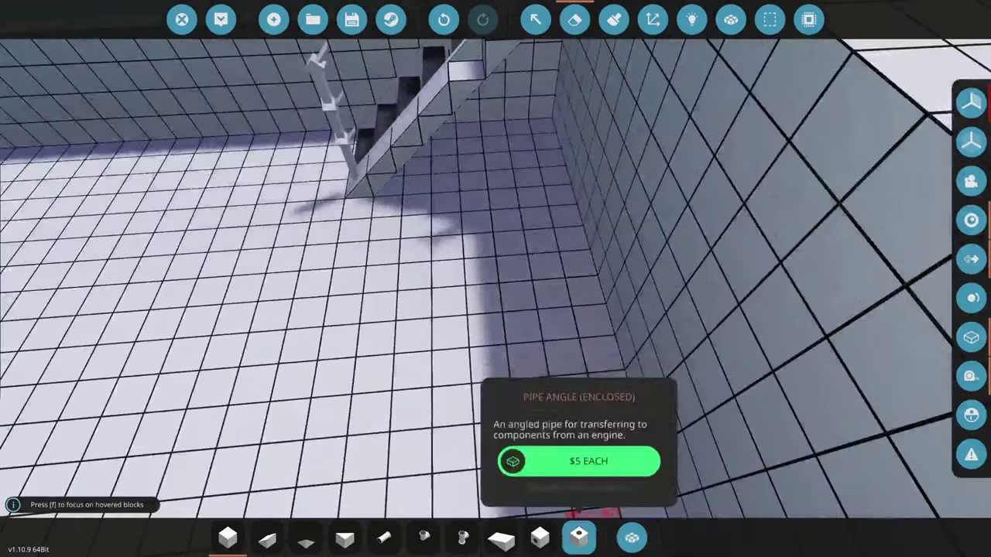
- Fill the gap in the stringer with a Railing Segment Incline whose base follows the slope of the stairs
{"action": "left_click", "coordinate": [632, 537]}
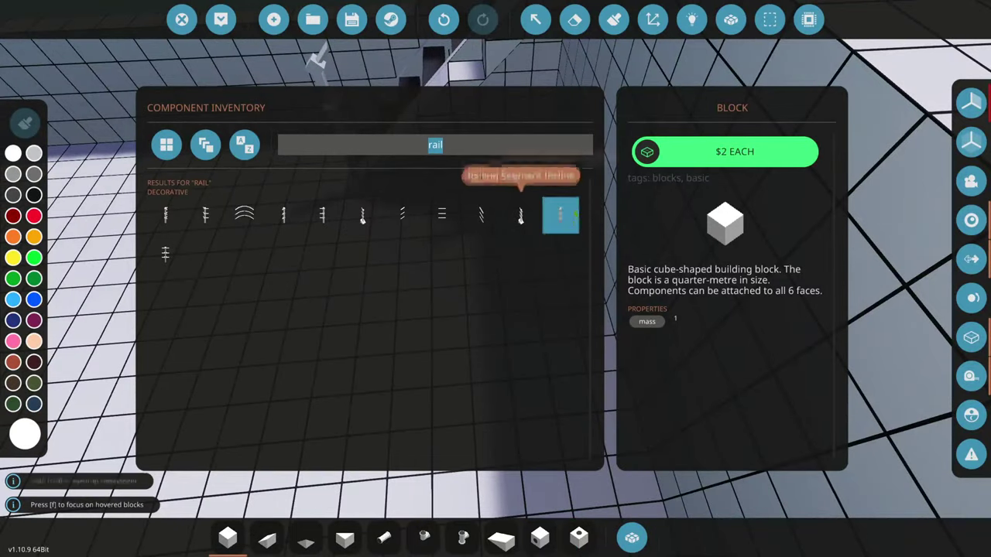
{"action": "left_click", "coordinate": [520, 216]}
{"action": "left_click", "coordinate": [632, 537]}
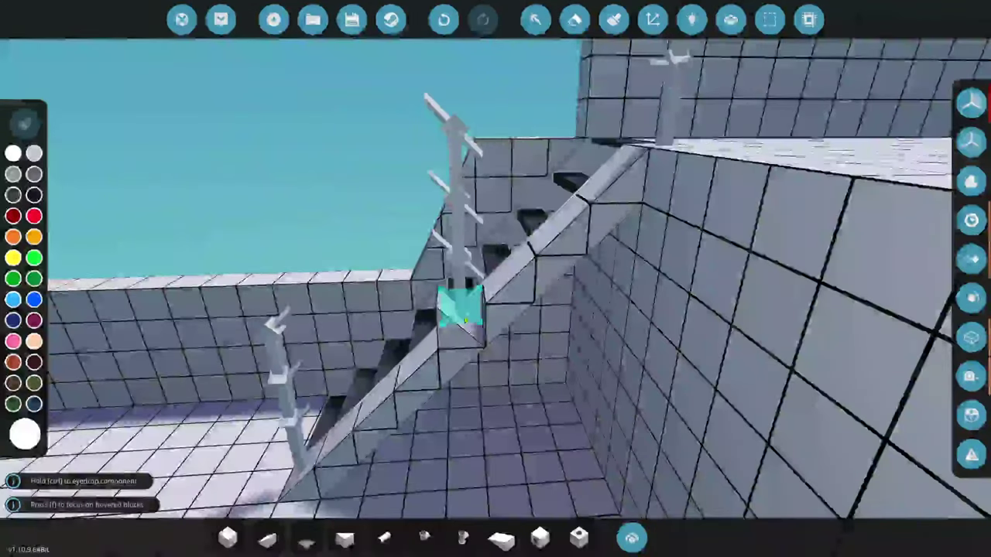
{"action": "key", "text": "ctrl+z"}
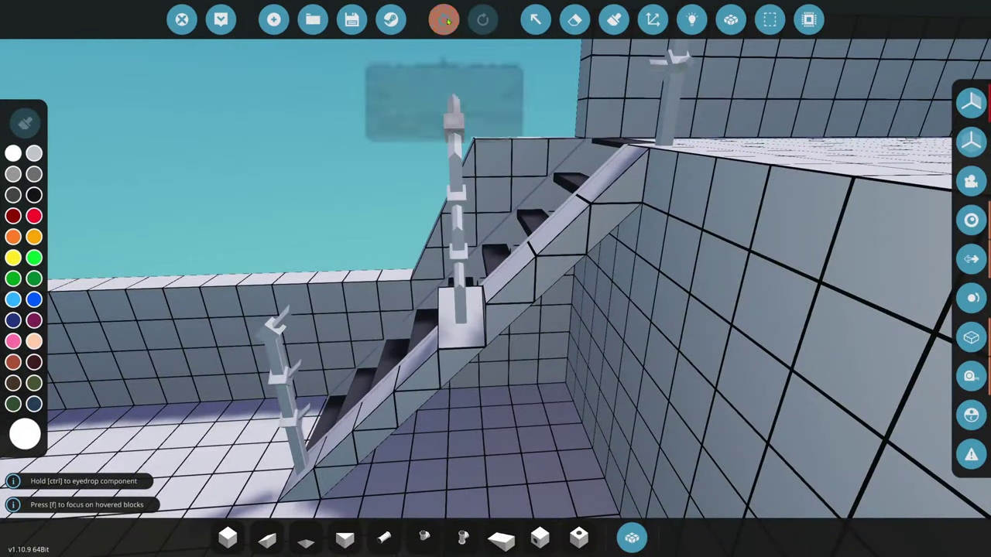
{"action": "left_click", "coordinate": [461, 320]}
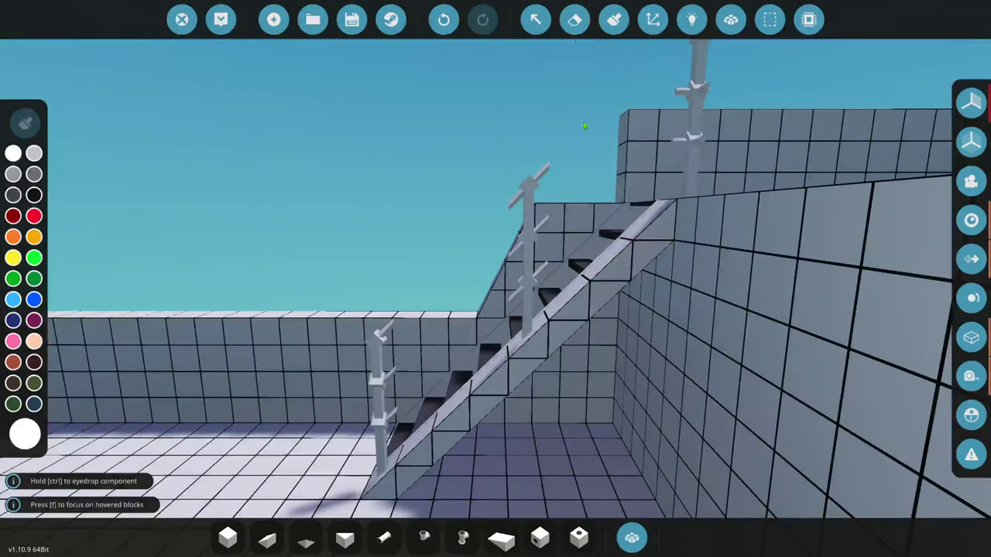
- Replace two more stringer wedges, one below and one above the middle railing post, with Railing Segment Inclines
{"action": "left_click", "coordinate": [574, 19]}
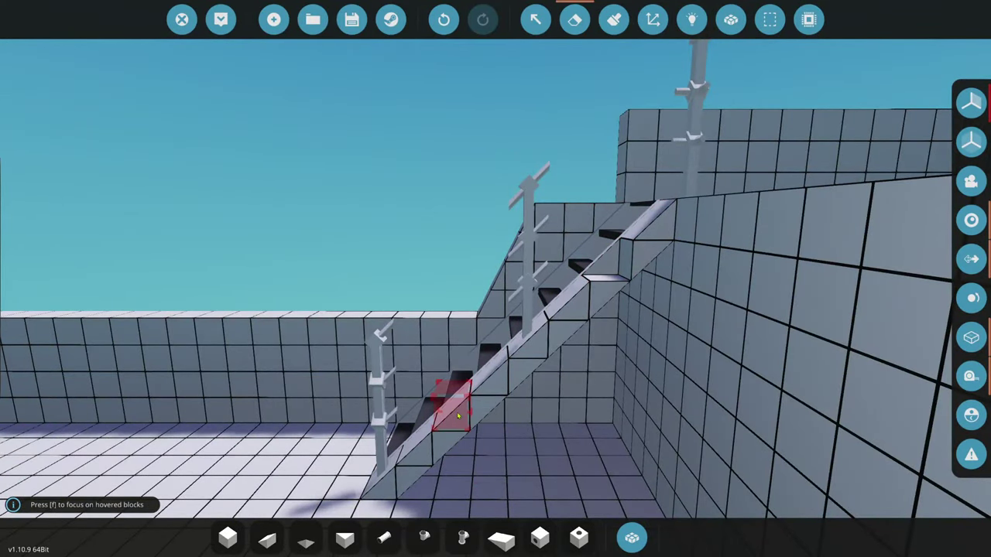
{"action": "key", "text": "a"}
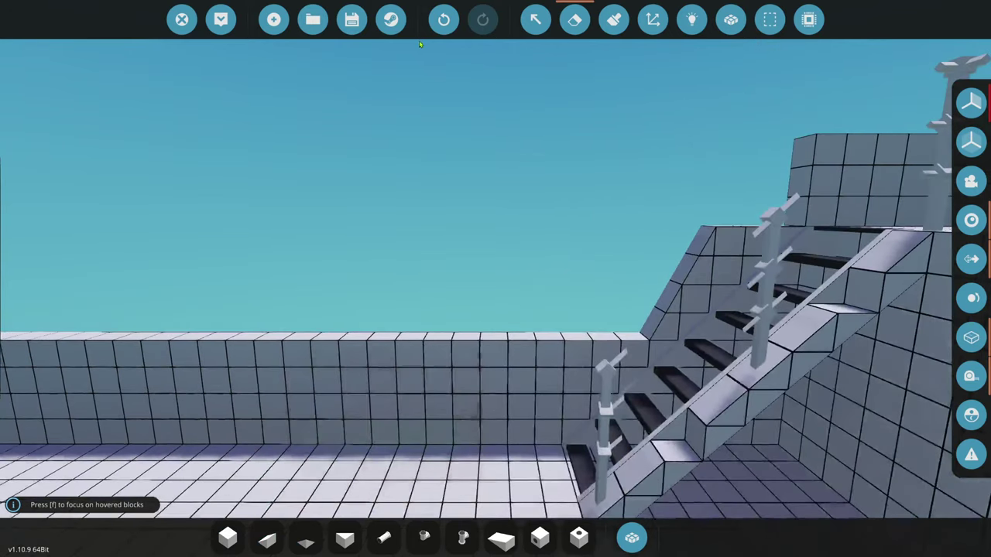
{"action": "left_click", "coordinate": [444, 19]}
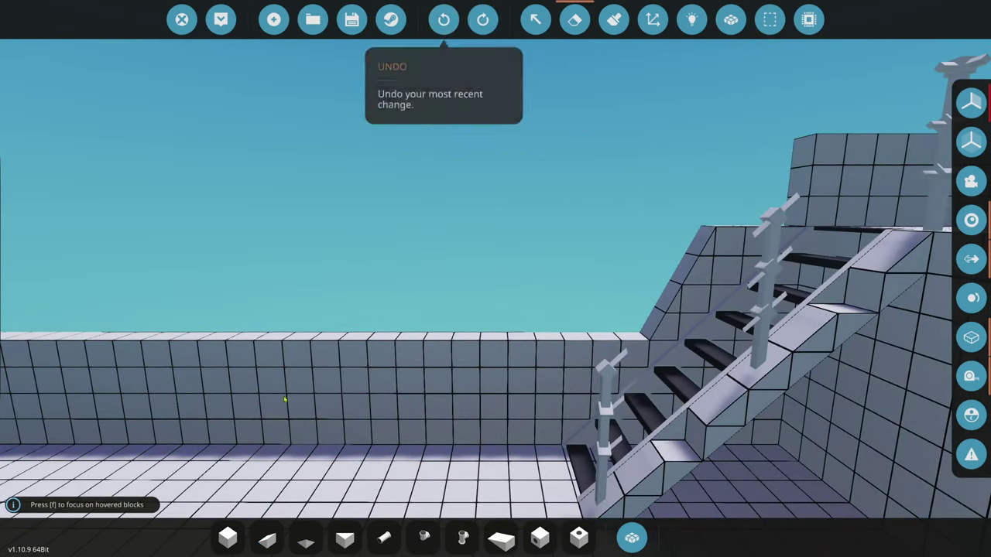
{"action": "left_click", "coordinate": [227, 536]}
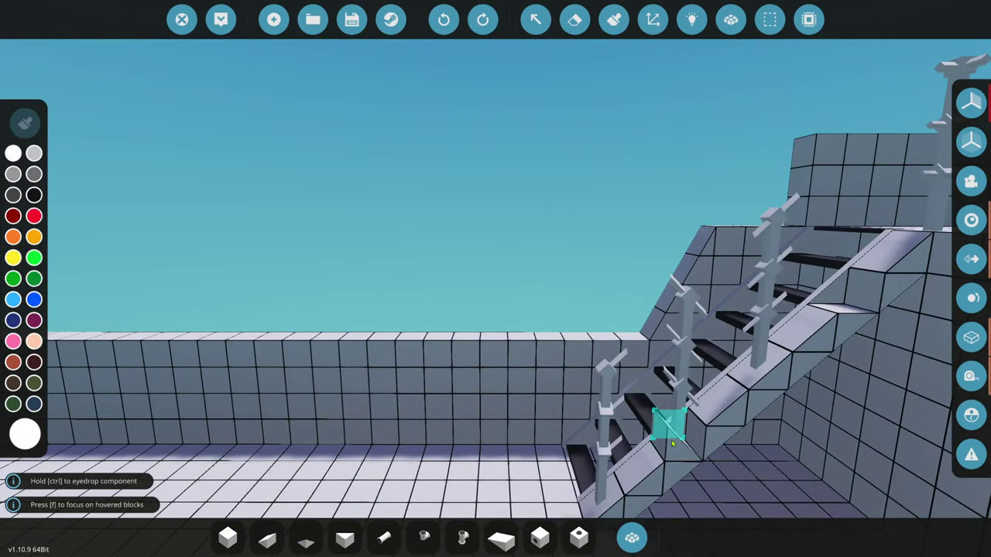
{"action": "left_click", "coordinate": [672, 443]}
{"action": "key", "text": "d"}
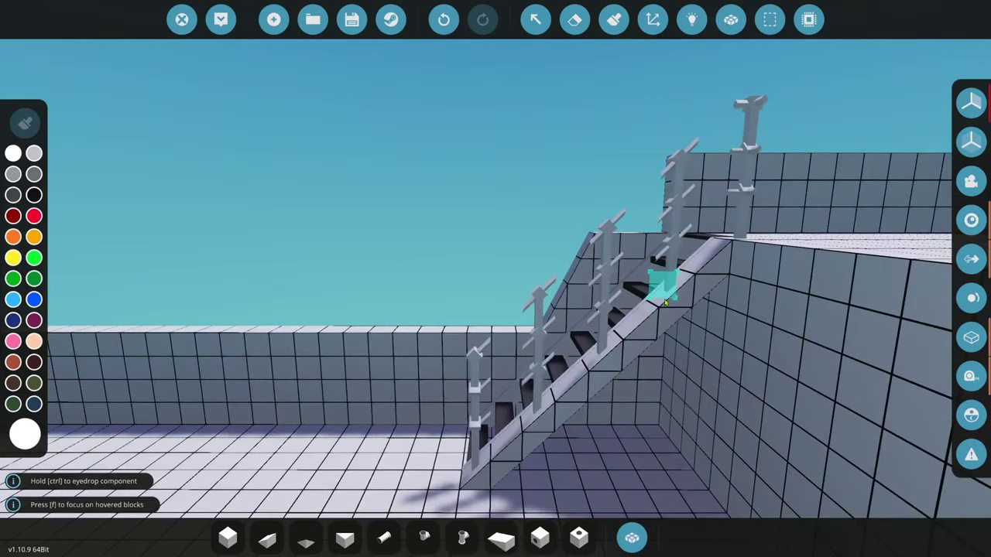
- Connect the railing posts along the stairs with Railing Segment Extension Incline pieces
{"action": "left_click", "coordinate": [631, 537]}
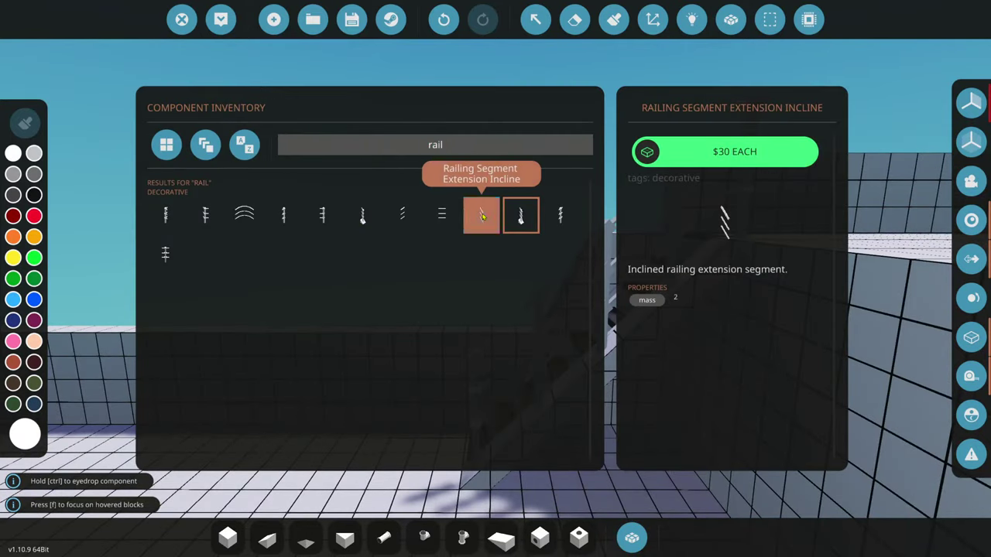
{"action": "left_click", "coordinate": [635, 513]}
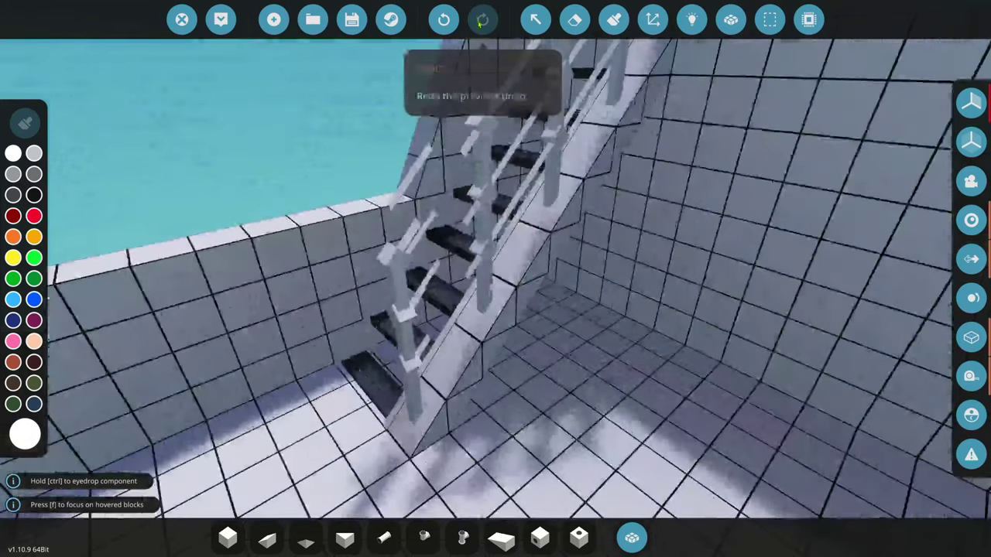
{"action": "left_click", "coordinate": [443, 20]}
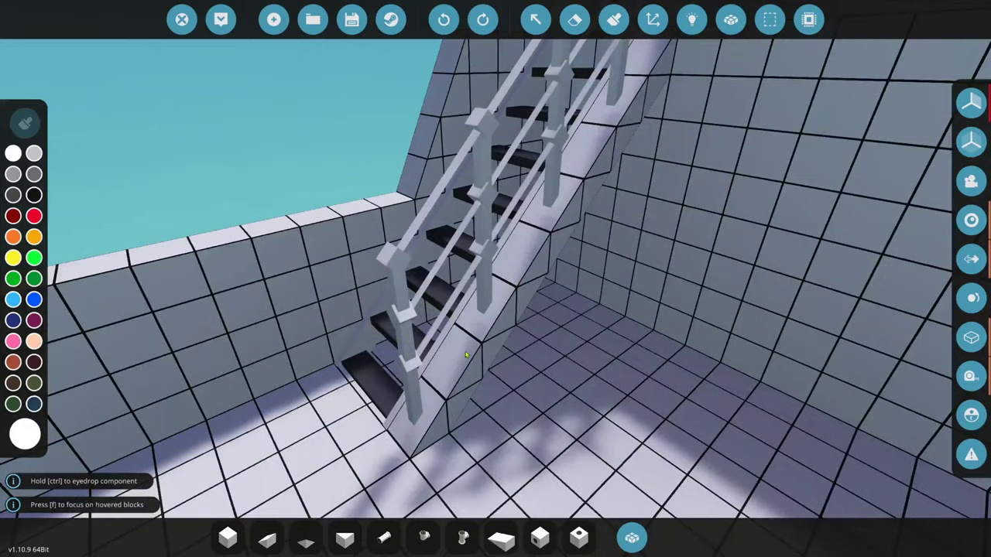
{"action": "left_click", "coordinate": [483, 20]}
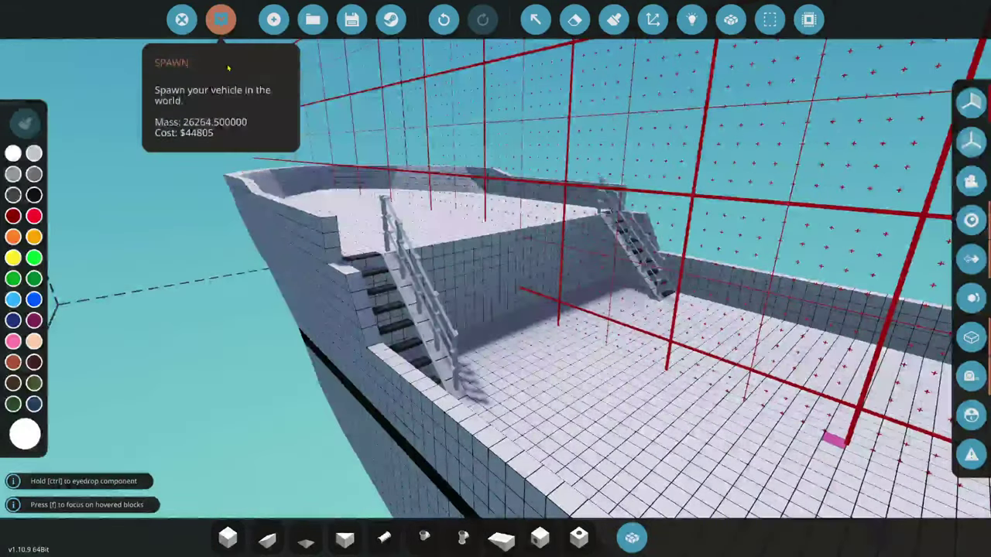
- Spawn the boat in the world, walk up the stairs and across the decks to inspect them, and return to the workbench
{"action": "left_click", "coordinate": [221, 20]}
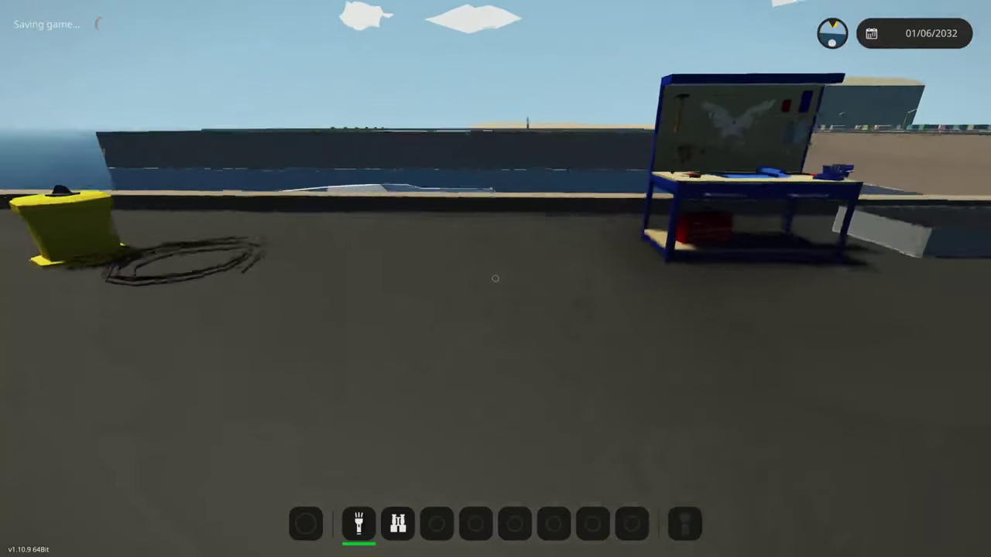
{"action": "key", "text": "w"}
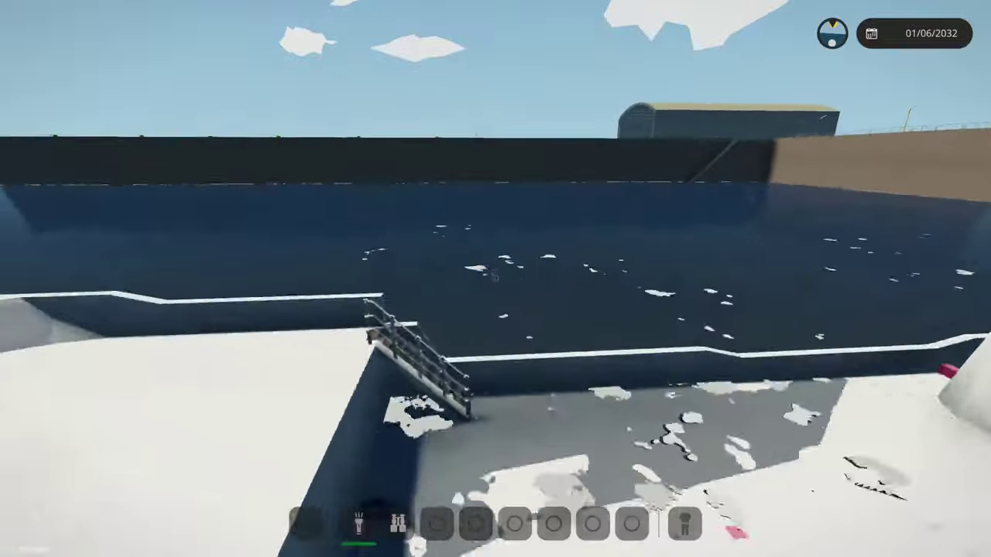
{"action": "key", "text": "w"}
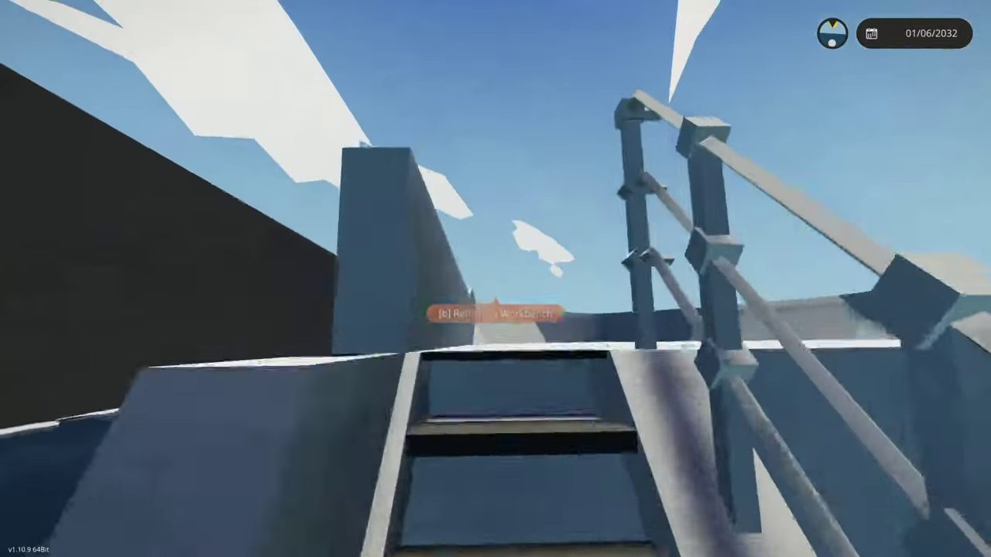
{"action": "key", "text": "w"}
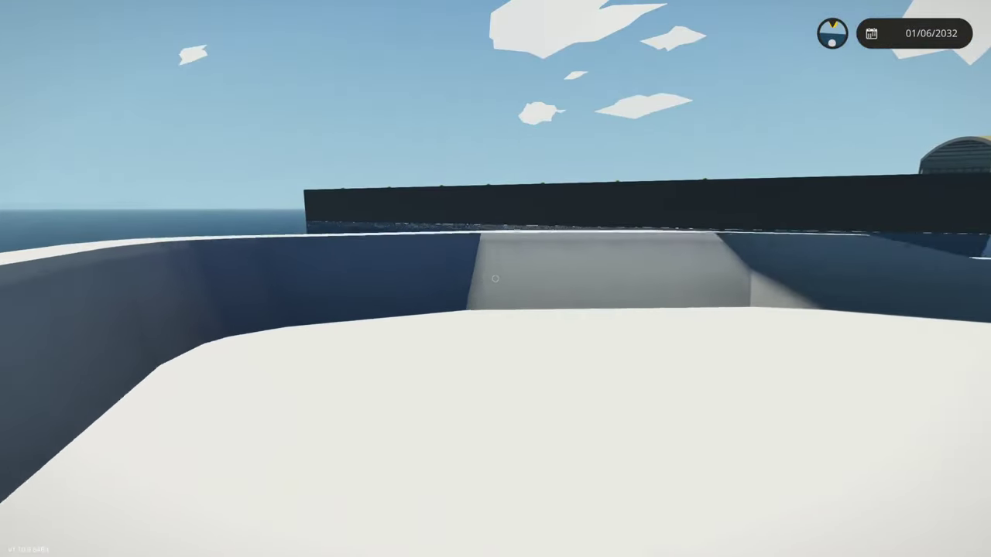
{"action": "key", "text": "w"}
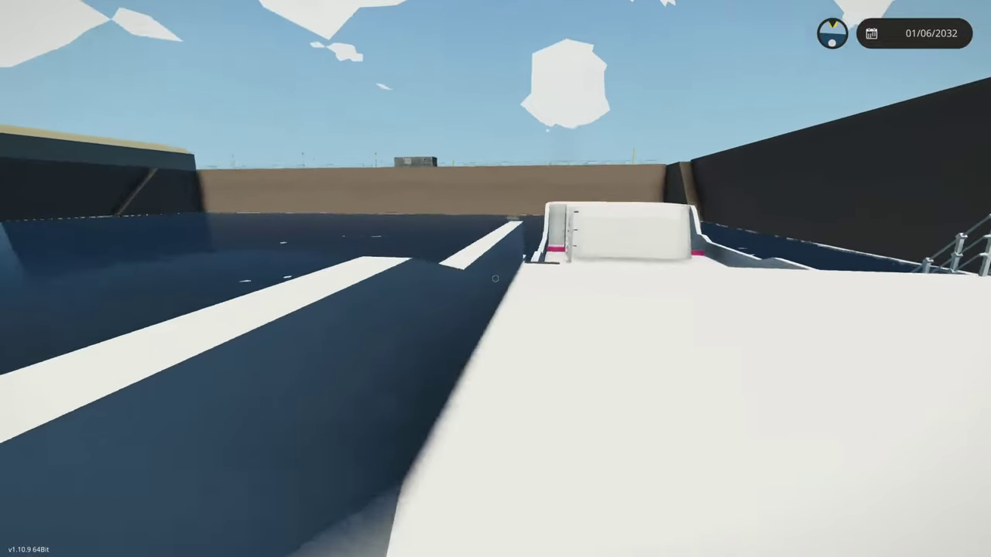
{"action": "key", "text": "w"}
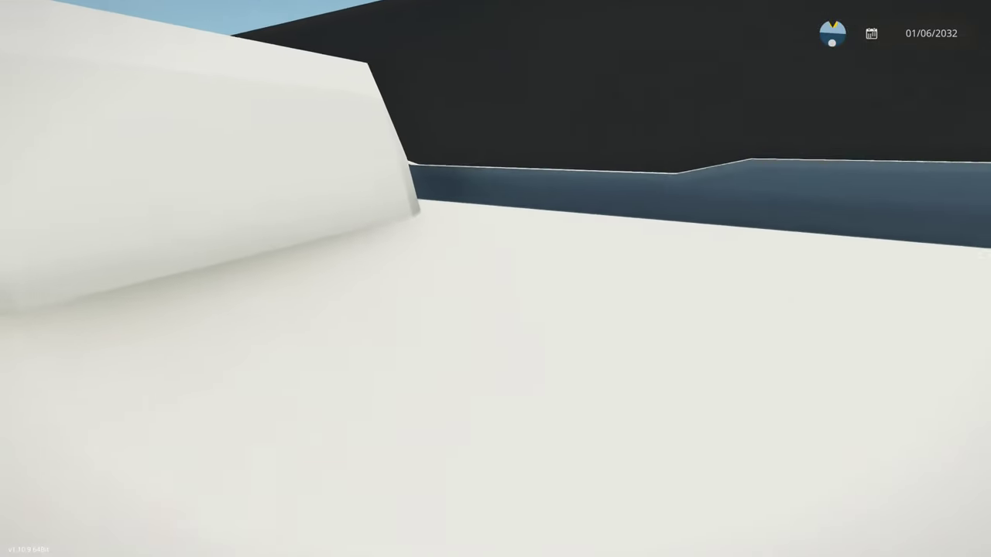
{"action": "key", "text": "b"}
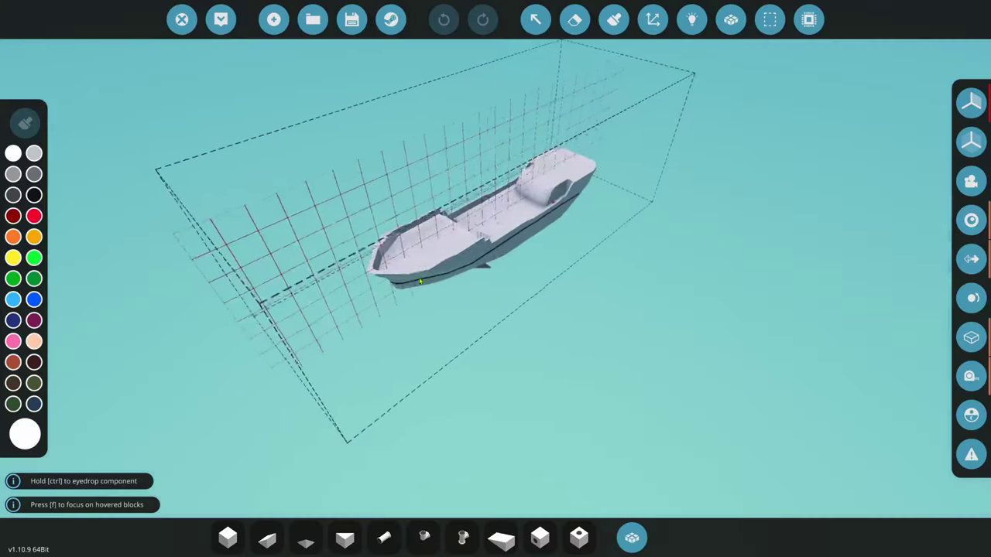
- Run Railing Segment Extension pieces along the raised deck's edge between the two staircases
{"action": "key", "text": "f"}
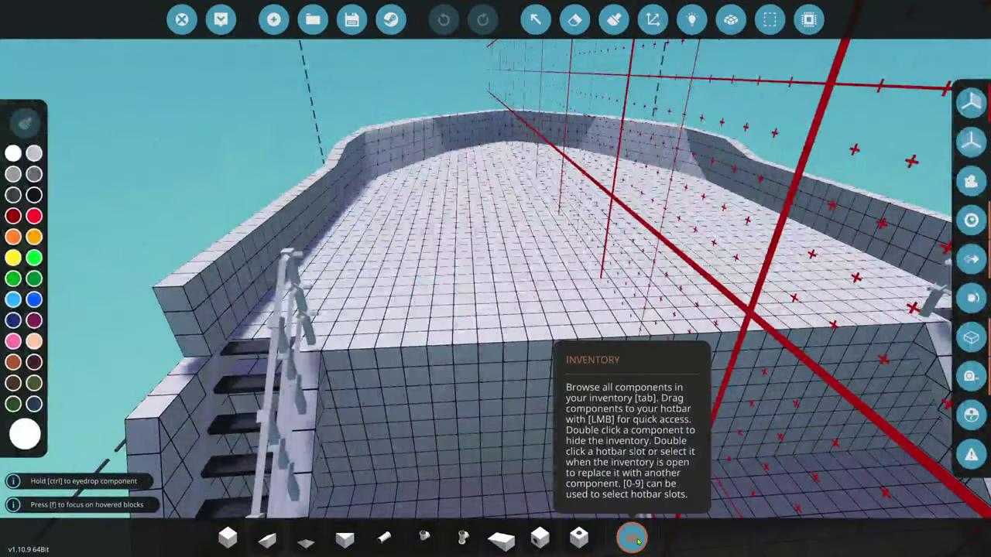
{"action": "left_click", "coordinate": [633, 540]}
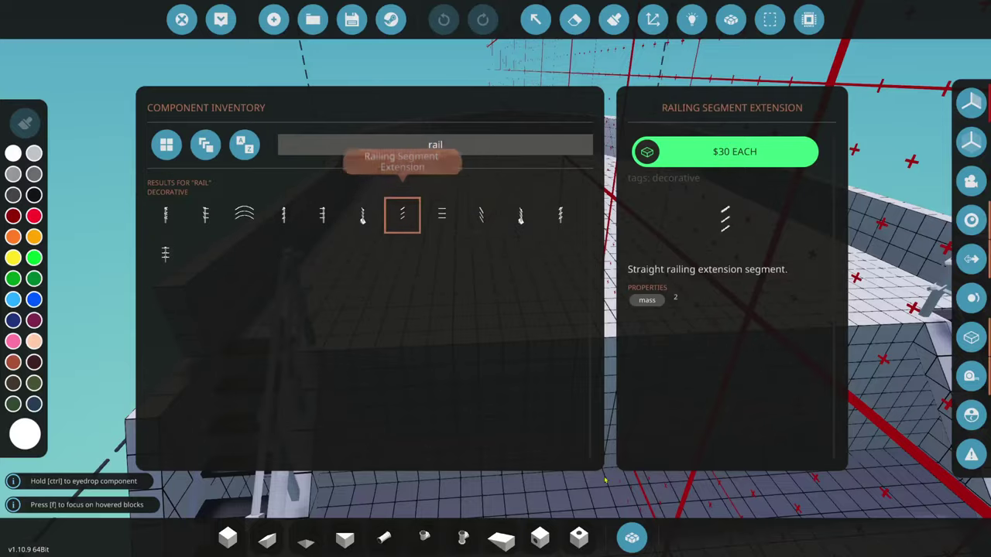
{"action": "left_click", "coordinate": [632, 540]}
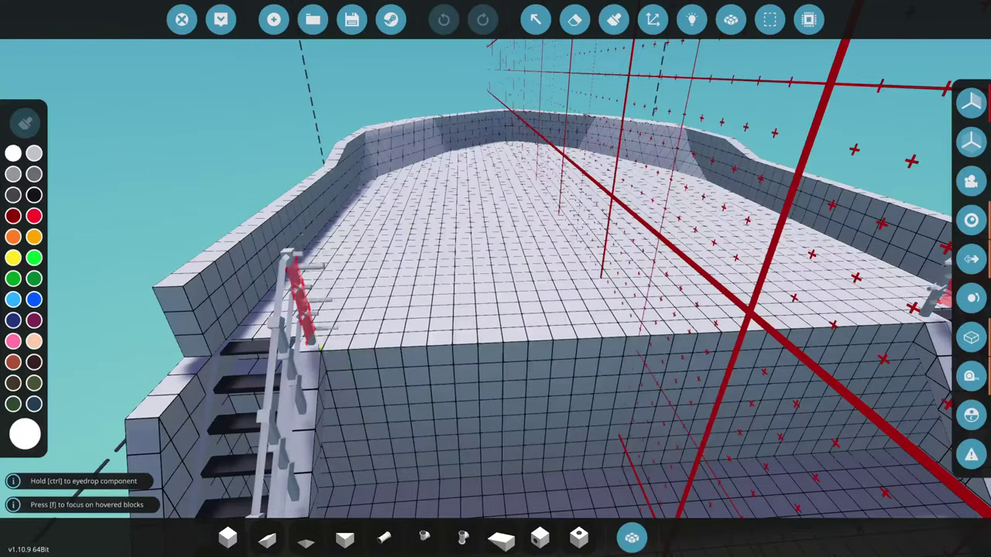
{"action": "left_click", "coordinate": [332, 325]}
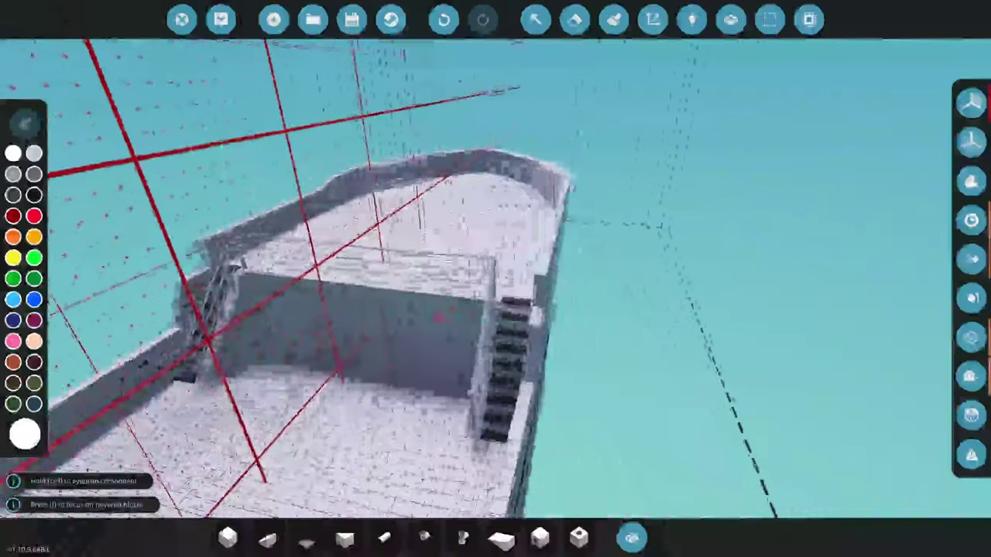
- Erase the sloped wedges along the hull side's edge beside the bow staircase
{"action": "key", "text": "w"}
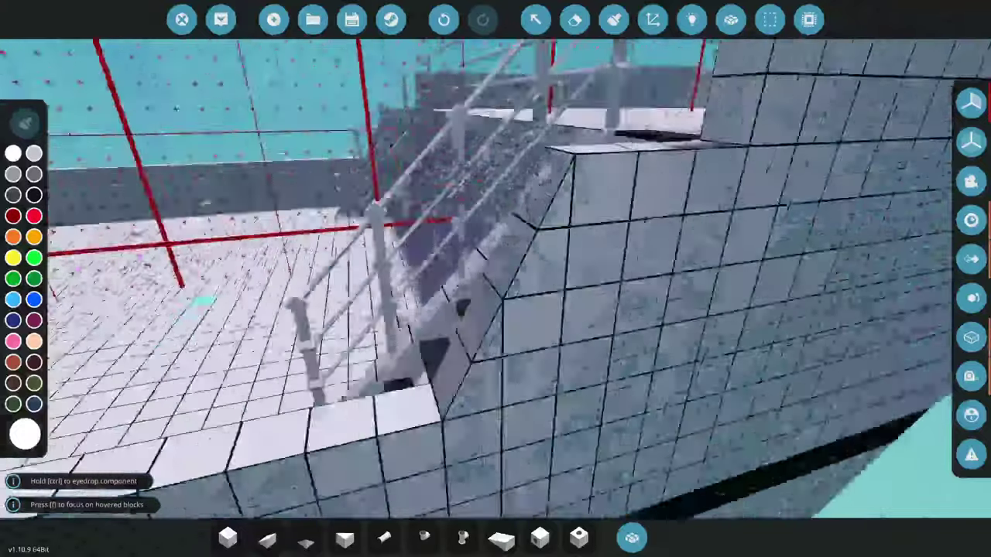
{"action": "key", "text": "f"}
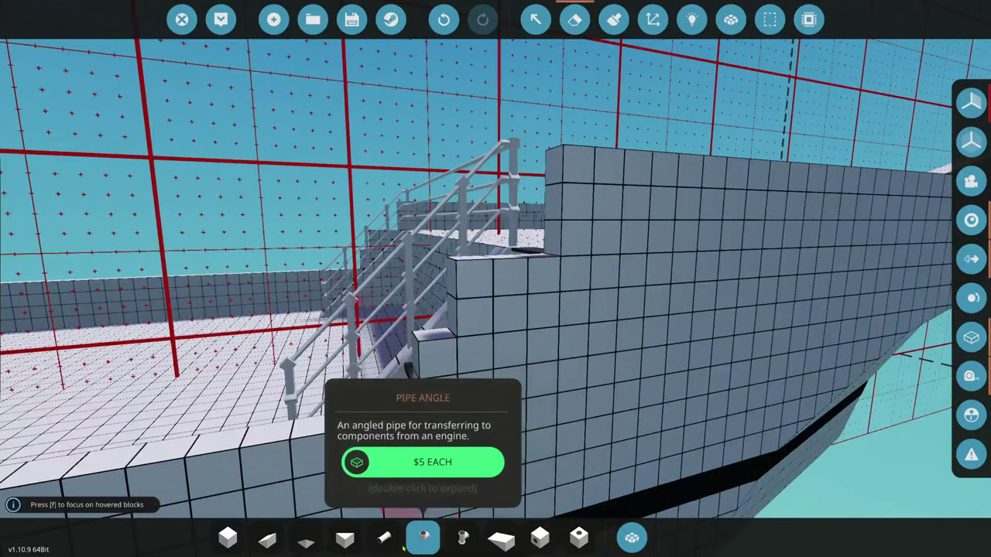
{"action": "left_click", "coordinate": [519, 547]}
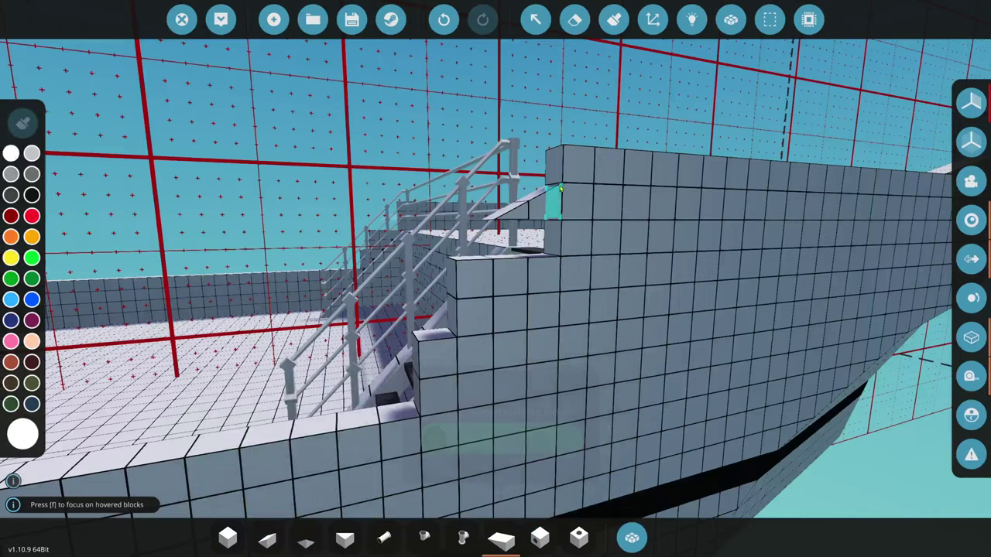
{"action": "key", "text": "f"}
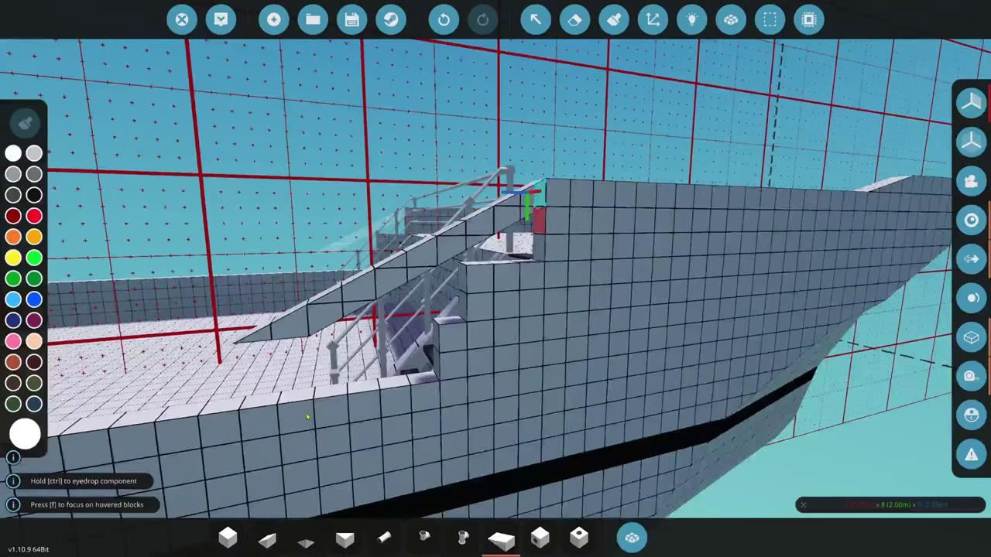
{"action": "left_click", "coordinate": [446, 21]}
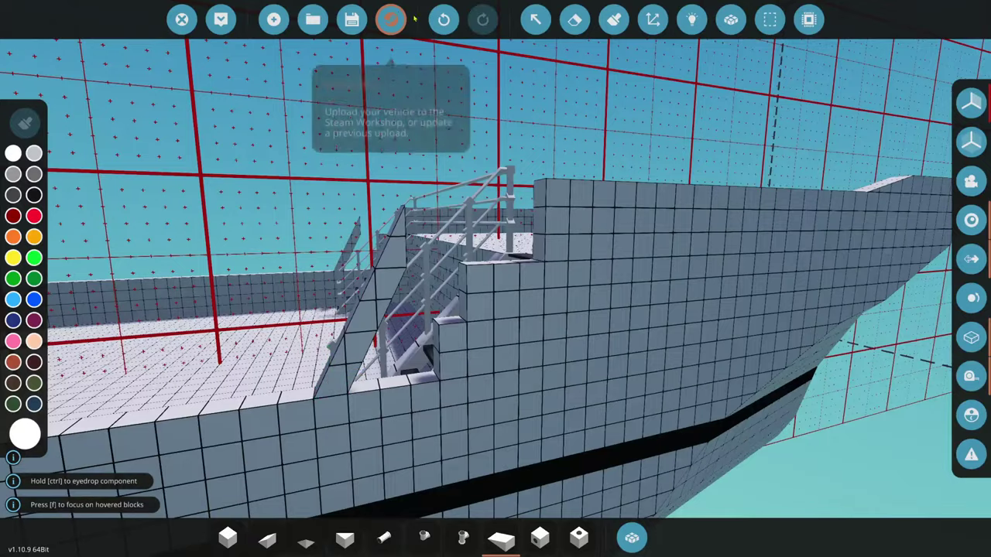
- Place a diagonal row of wedges along the hull side, rising from the lower deck's edge to the raised bulwark beside the stairs
{"action": "left_click", "coordinate": [267, 539]}
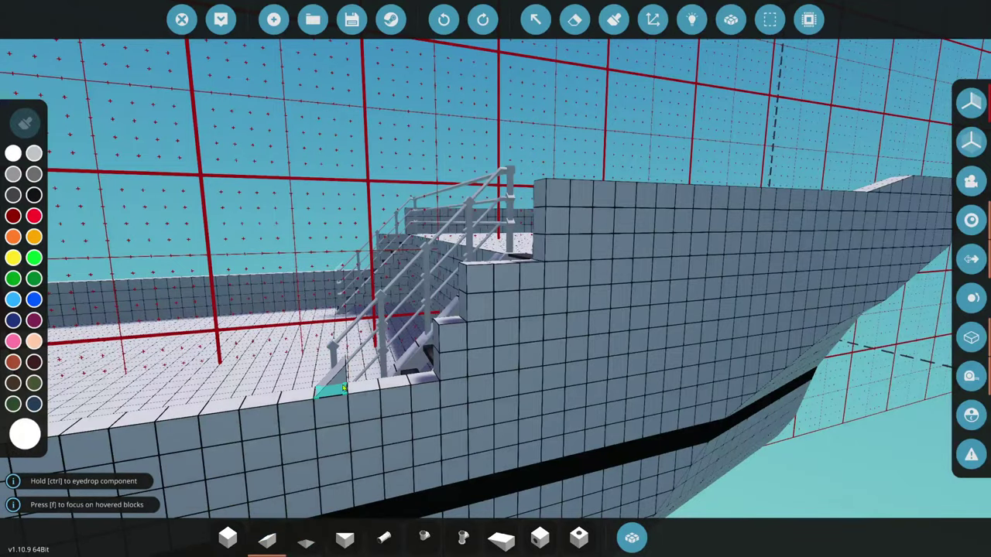
{"action": "left_click_drag", "start_coordinate": [343, 387], "coordinate": [584, 174]}
{"action": "key", "text": "f"}
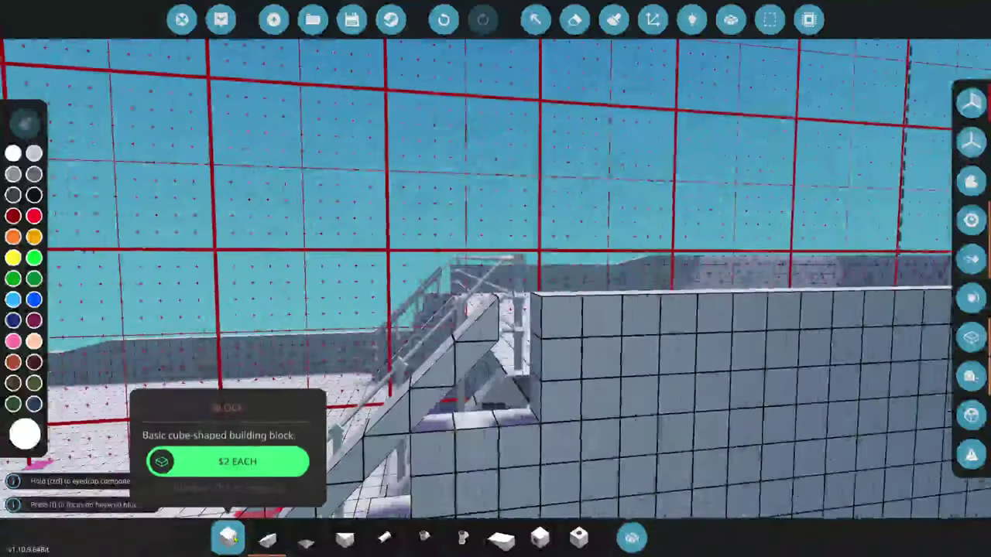
- Fill the gap between the diagonal wedge row and the hull side with blocks
{"action": "scroll", "coordinate": [538, 324], "scroll_direction": "down", "scroll_amount": 5}
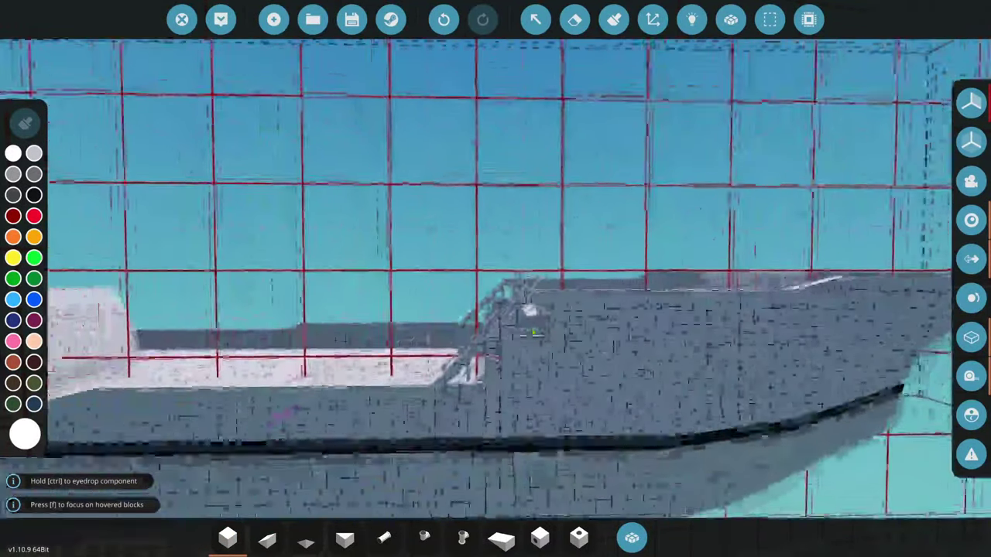
{"action": "left_click", "coordinate": [576, 19]}
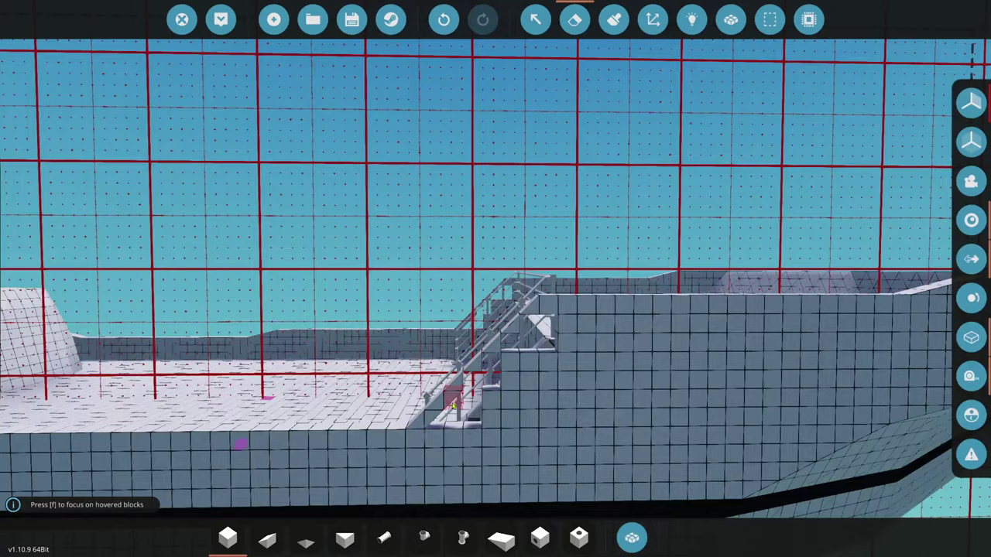
{"action": "left_click", "coordinate": [384, 538]}
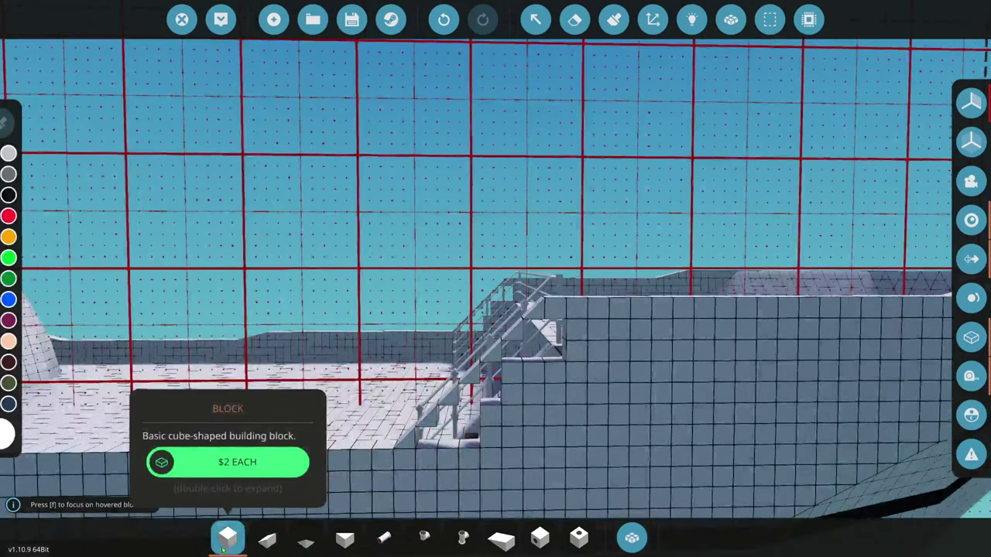
{"action": "scroll", "coordinate": [739, 314], "scroll_direction": "down", "scroll_amount": 5}
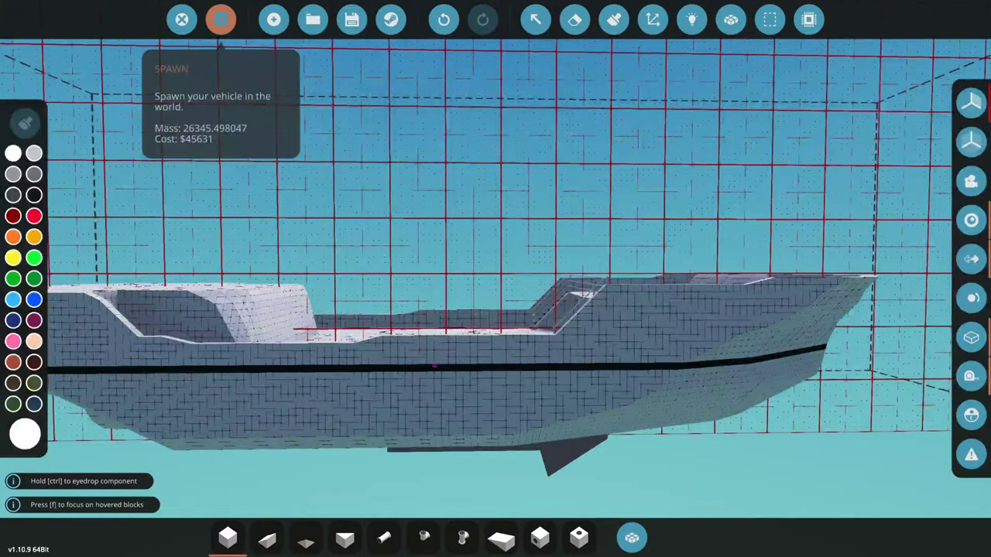
- Spawn the boat in the world, look over the reshaped hull sides from the dock, and return to the workbench
{"action": "left_click", "coordinate": [222, 19]}
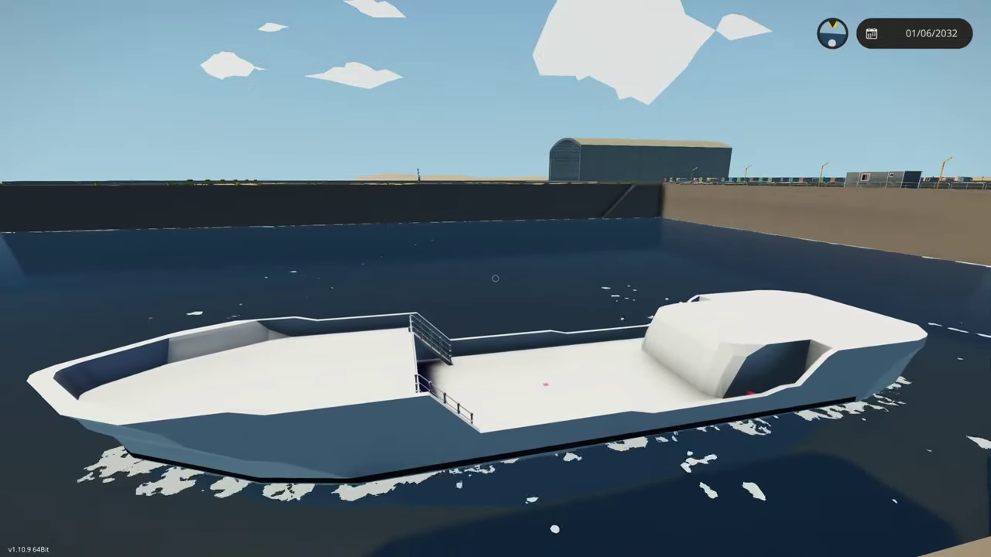
{"action": "key", "text": "w"}
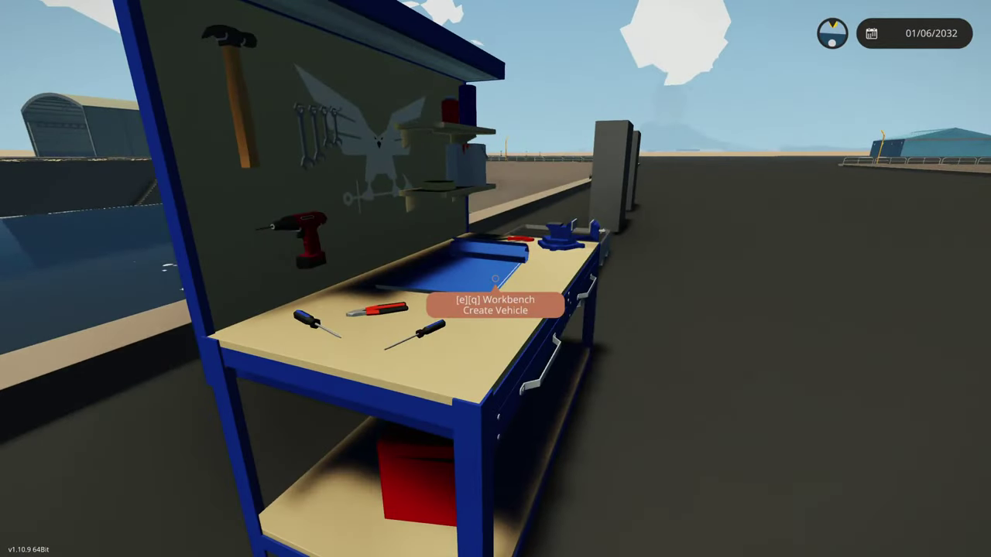
{"action": "key", "text": "e"}
- Erase a strip of plain blocks across the hull bottom, next to the forward end of the dotted block section
{"action": "key", "text": "f"}
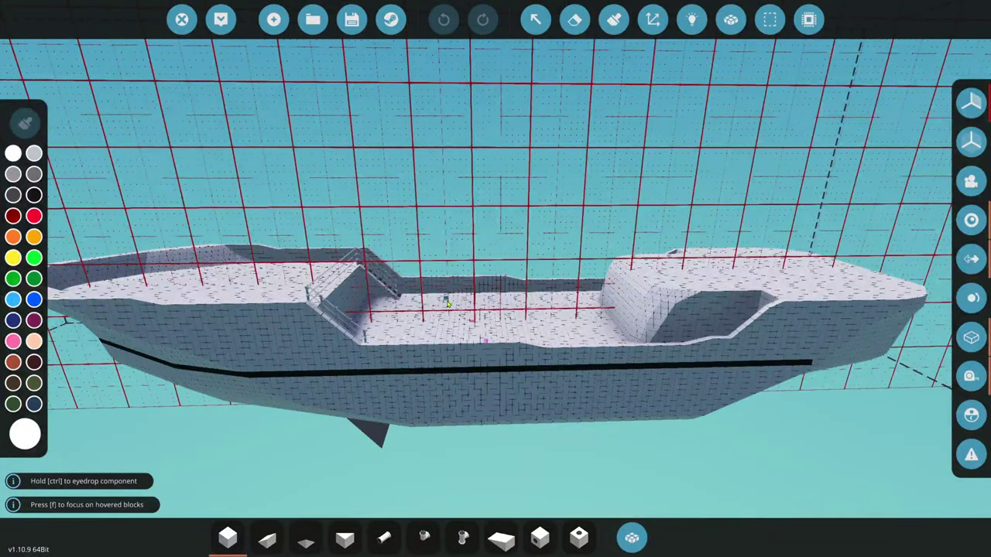
{"action": "key", "text": "q"}
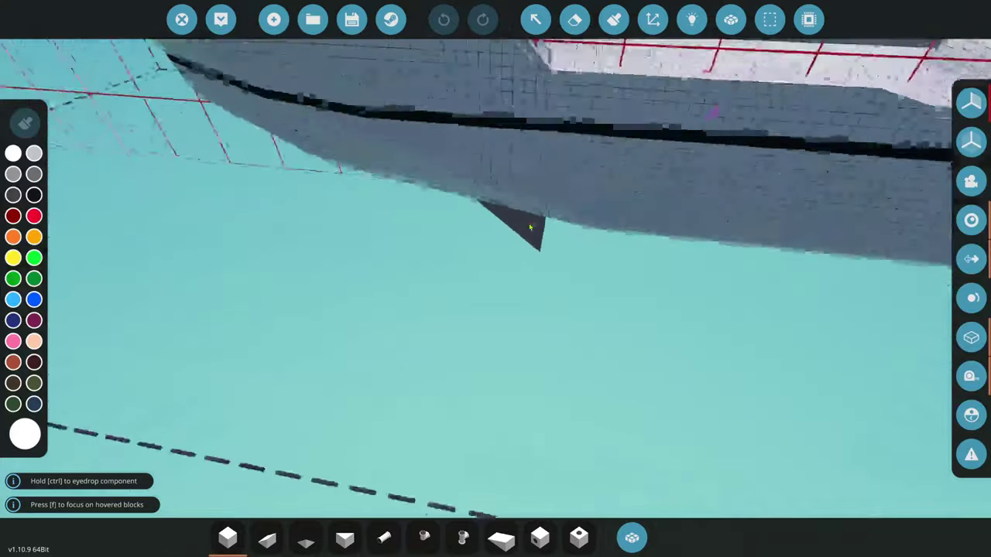
{"action": "key", "text": "e"}
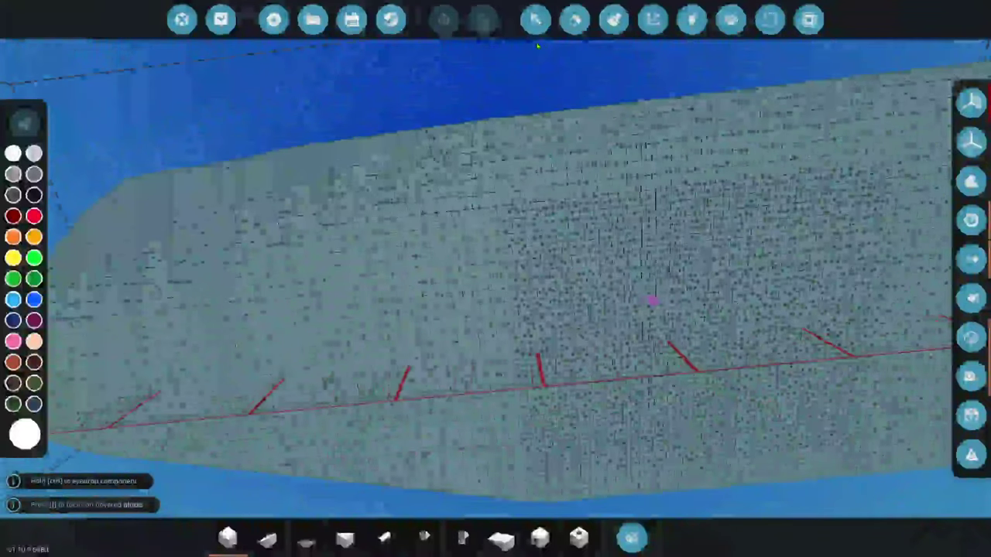
{"action": "left_click", "coordinate": [575, 20]}
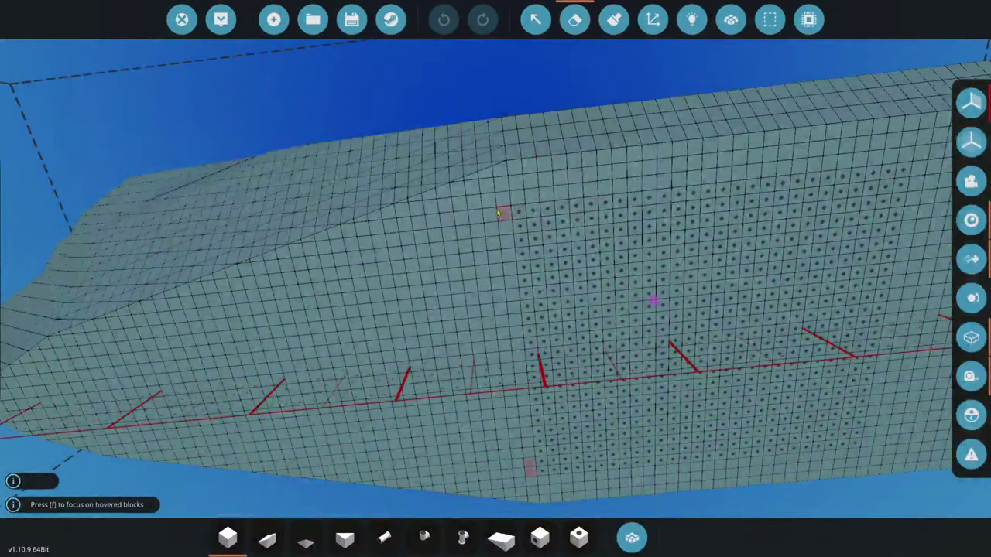
{"action": "left_click_drag", "start_coordinate": [468, 291], "coordinate": [507, 469]}
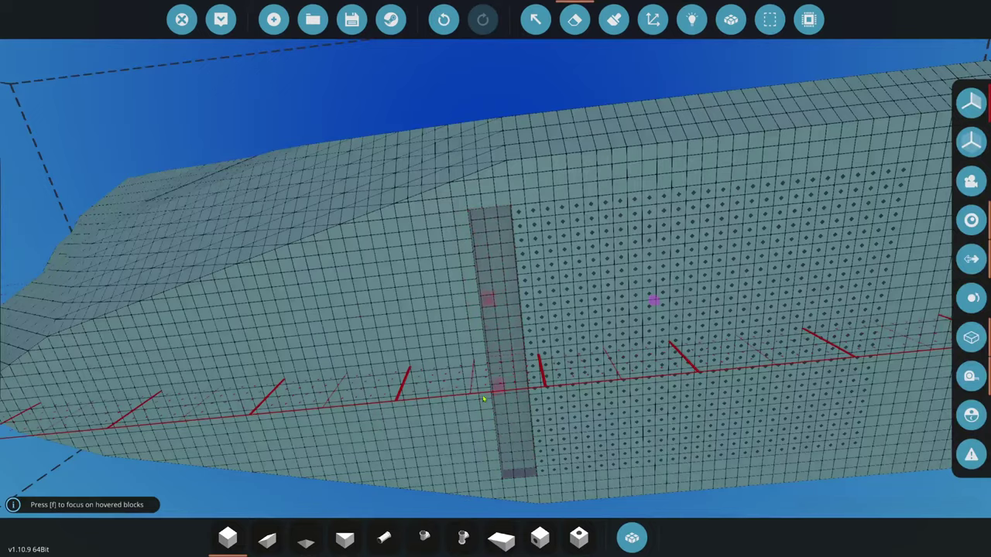
- Fill the erased strip across the hull bottom with the same dotted blocks as the adjoining section
{"action": "left_click", "coordinate": [227, 537]}
{"action": "key", "text": "w"}
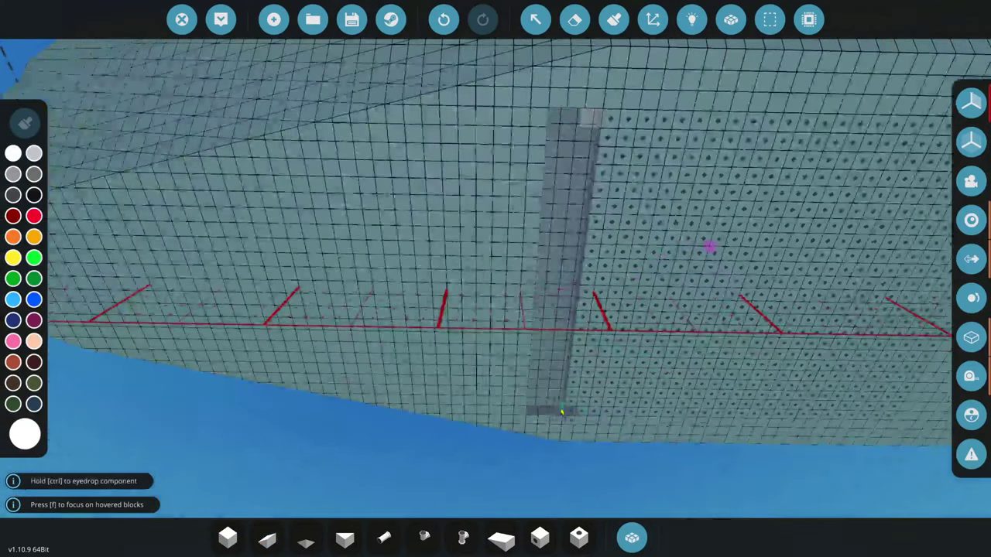
{"action": "left_click", "coordinate": [513, 151]}
{"action": "left_click_drag", "start_coordinate": [514, 151], "coordinate": [520, 128]}
{"action": "key", "text": "s"}
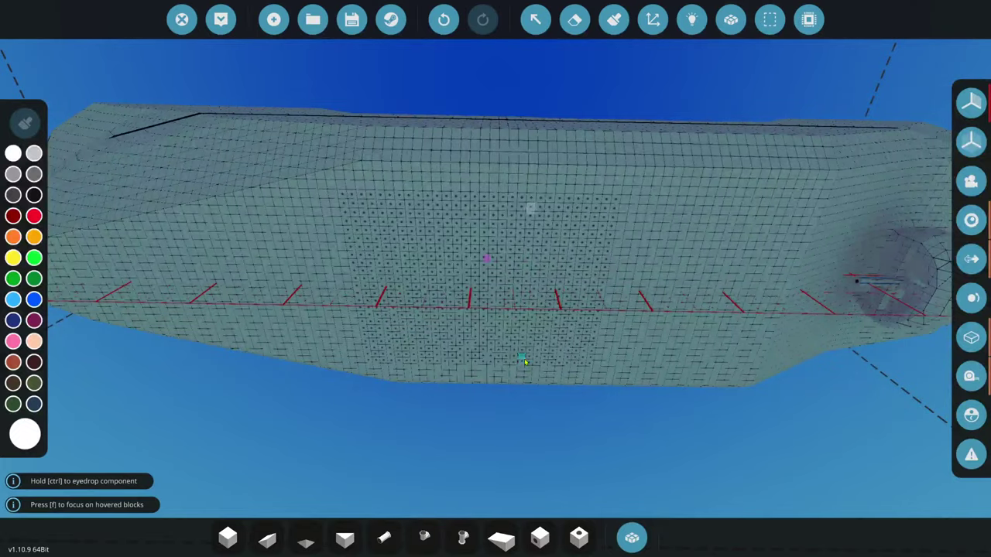
- Spawn the boat again with the extended dotted section, look it over, and return to the workbench
{"action": "left_click", "coordinate": [220, 21]}
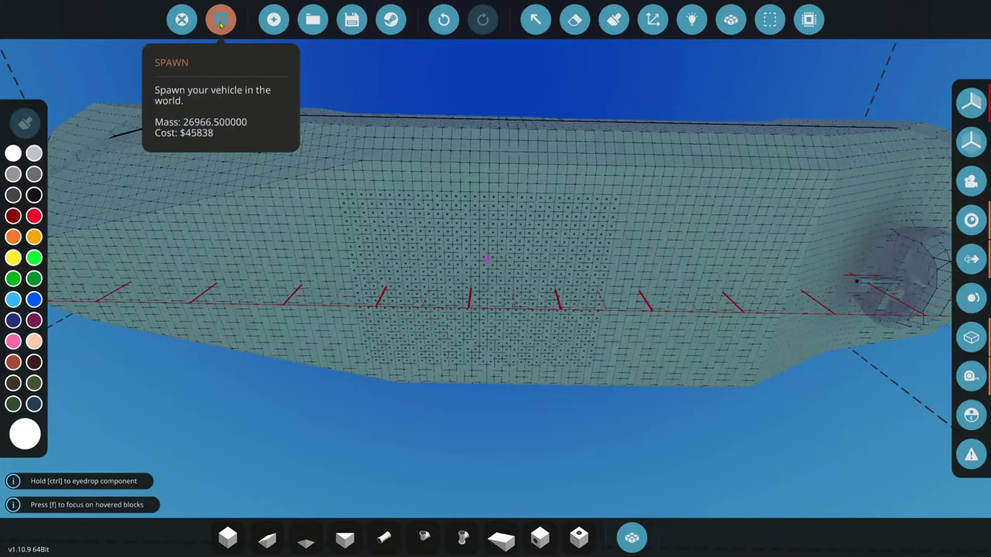
{"action": "key", "text": "w"}
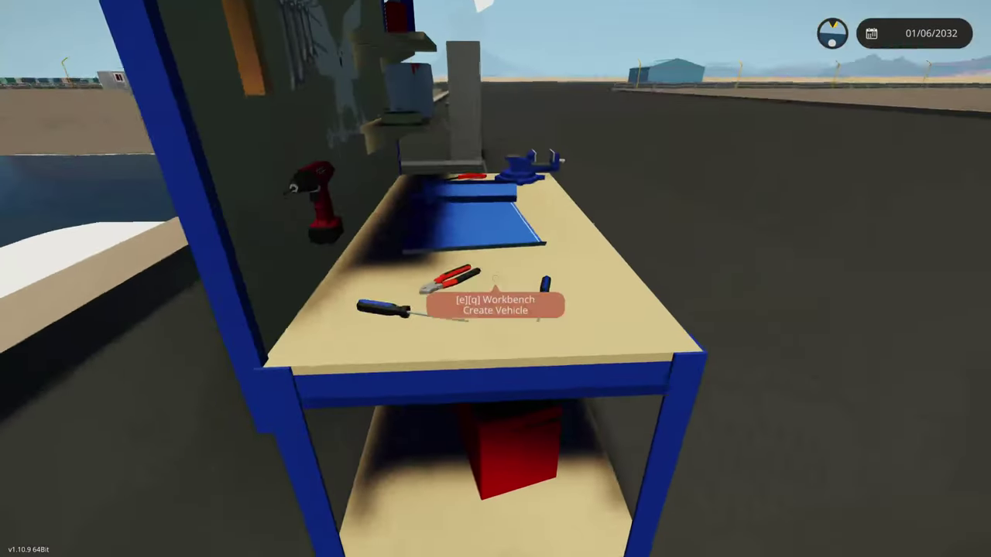
{"action": "key", "text": "e"}
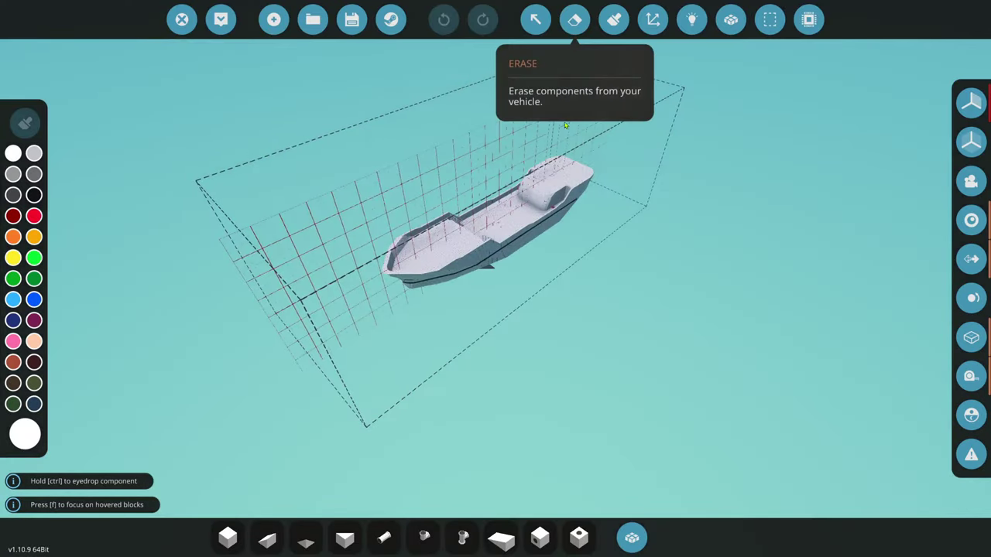
- Paint marker blocks pink on the floor inside the hull
{"action": "scroll", "coordinate": [511, 311], "scroll_direction": "up", "scroll_amount": 10}
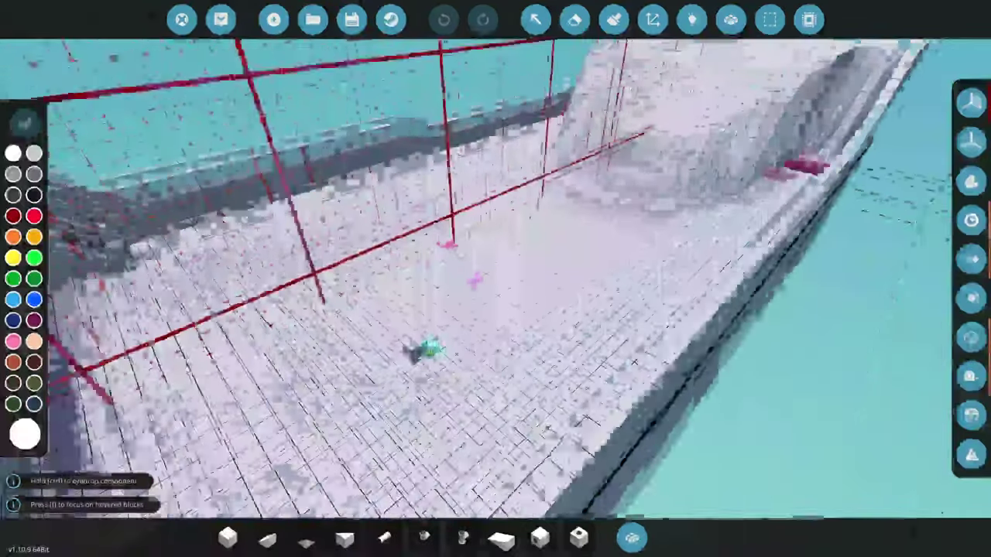
{"action": "scroll", "coordinate": [496, 279], "scroll_direction": "up", "scroll_amount": 5}
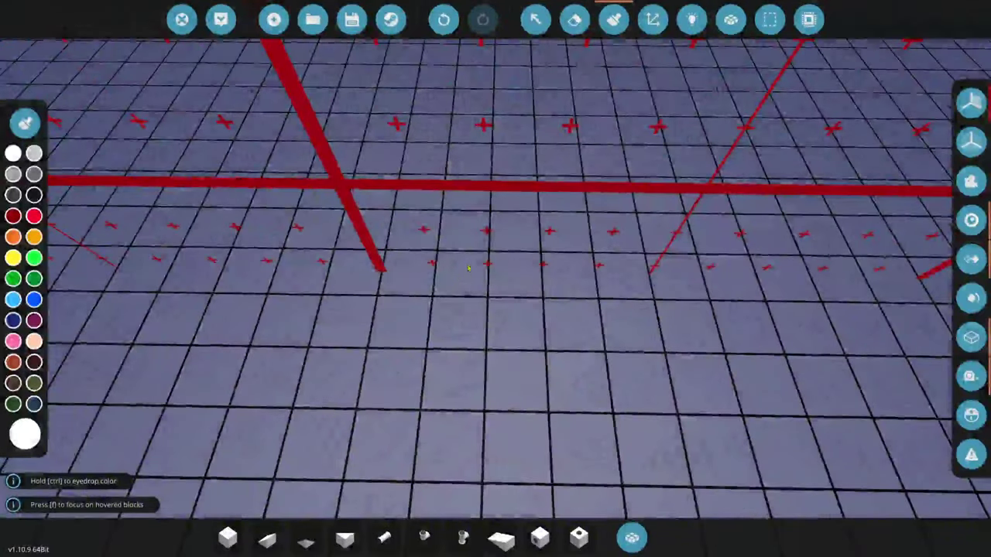
{"action": "left_click", "coordinate": [13, 341]}
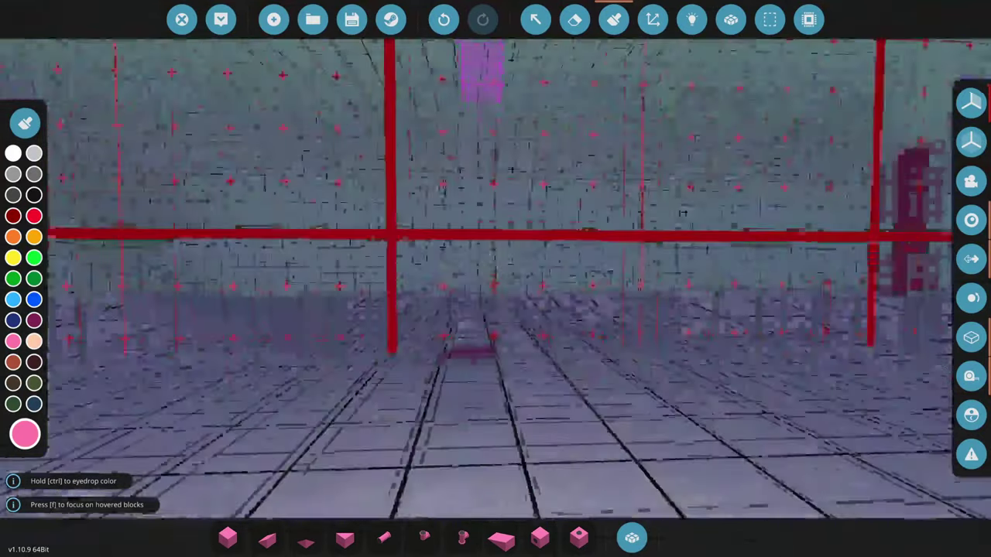
{"action": "scroll", "coordinate": [492, 213], "scroll_direction": "down", "scroll_amount": 3}
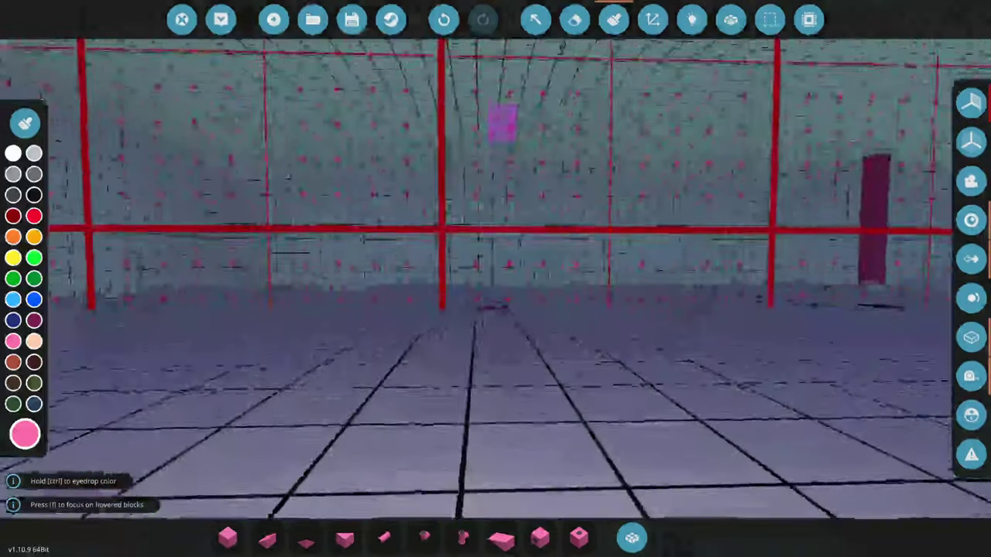
{"action": "scroll", "coordinate": [496, 278], "scroll_direction": "up", "scroll_amount": 3}
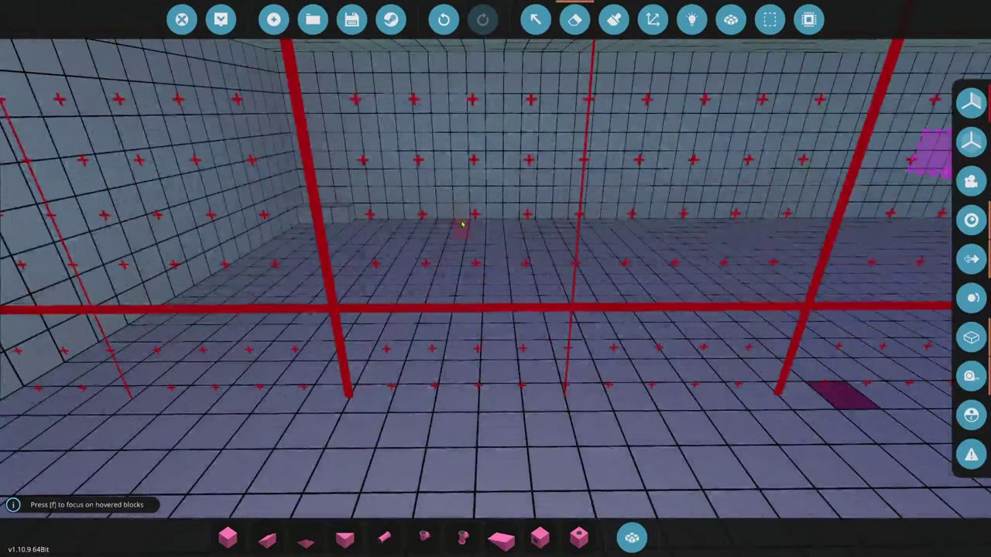
- Lay a row of pink blocks lengthwise along the hull's interior floor and erase the extra blocks at its end
{"action": "left_click", "coordinate": [227, 536]}
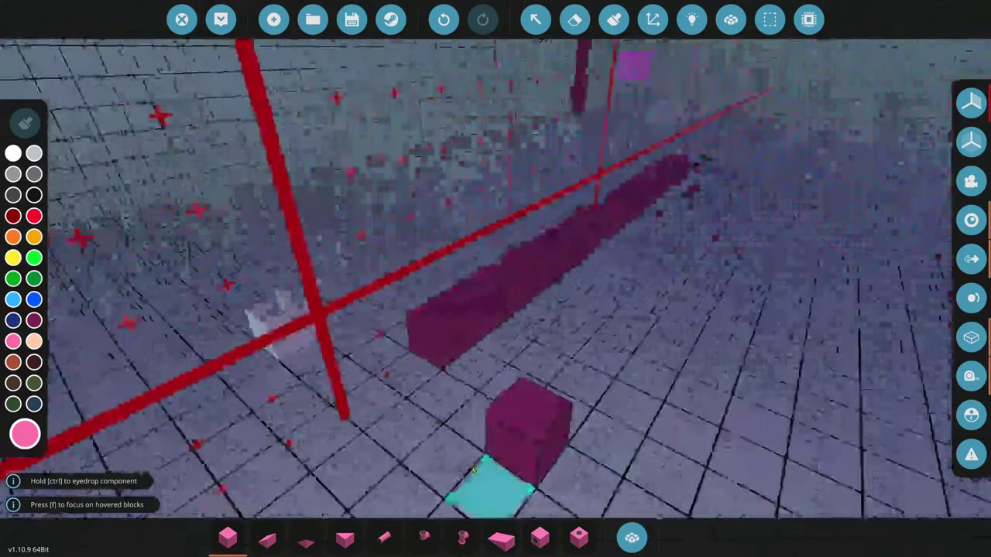
{"action": "left_click", "coordinate": [575, 20]}
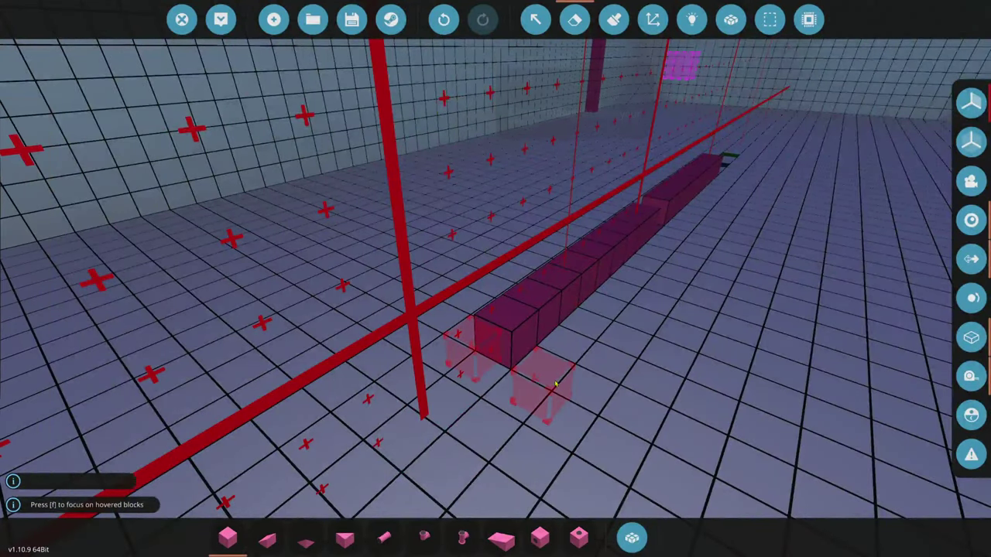
{"action": "left_click_drag", "start_coordinate": [514, 396], "coordinate": [658, 442]}
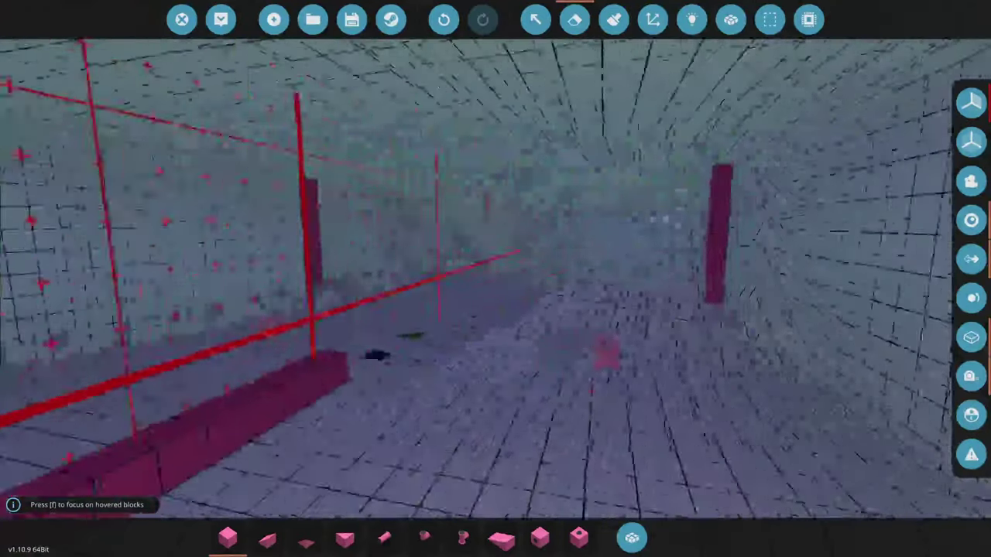
{"action": "scroll", "coordinate": [619, 425], "scroll_direction": "up", "scroll_amount": 3}
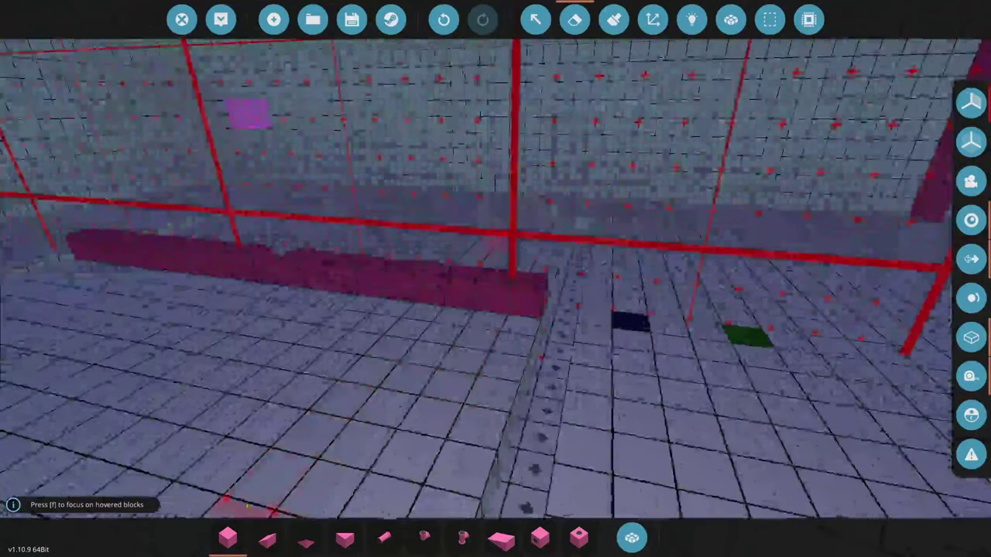
{"action": "left_click", "coordinate": [227, 538]}
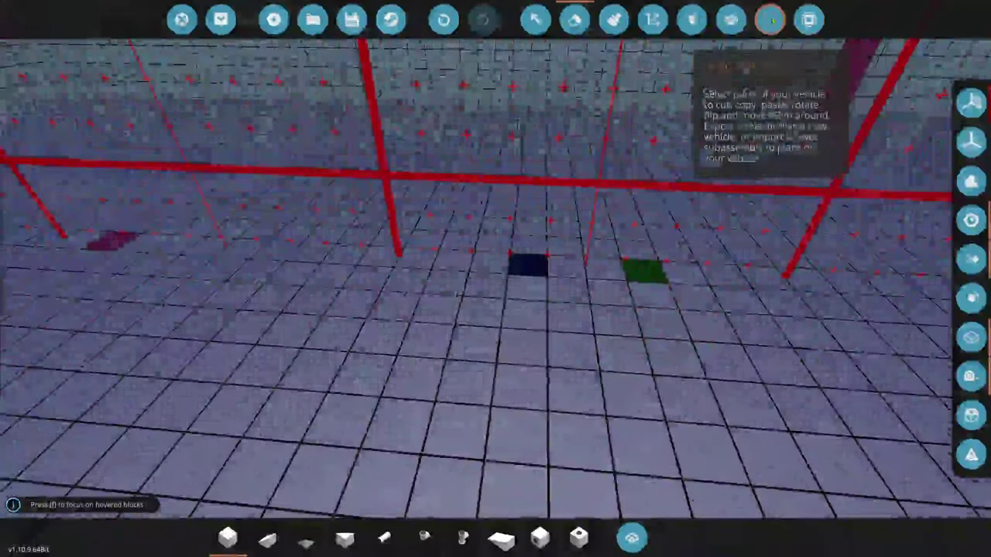
- Cut the four-block group with the blue and green end blocks, paste it back into the hull floor, and check the merged bodies
{"action": "left_click", "coordinate": [771, 19]}
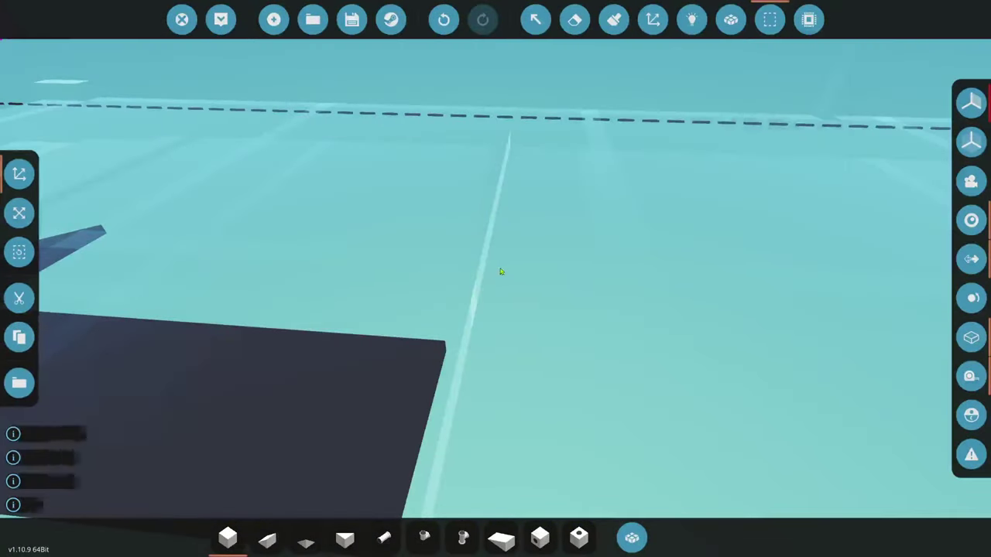
{"action": "left_click", "coordinate": [623, 277]}
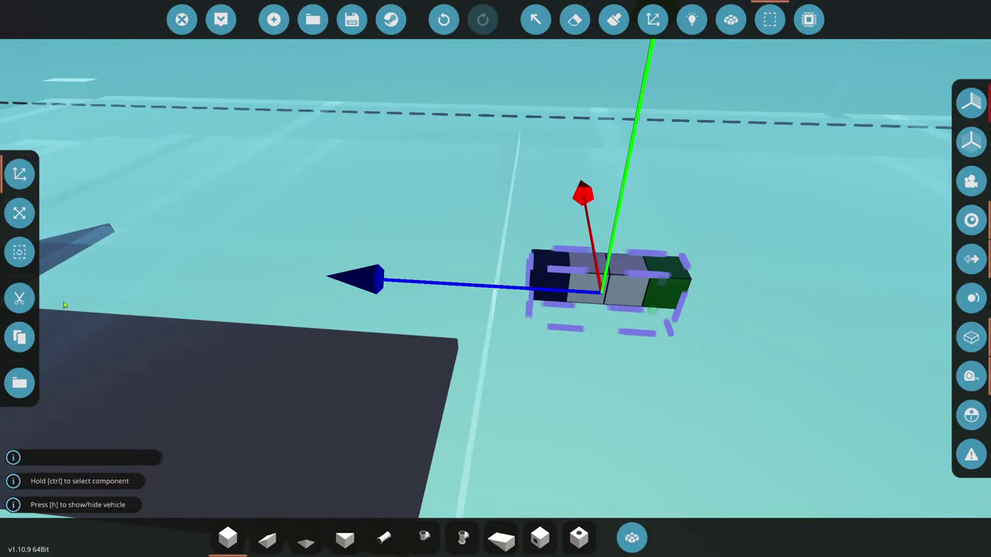
{"action": "left_click", "coordinate": [19, 299]}
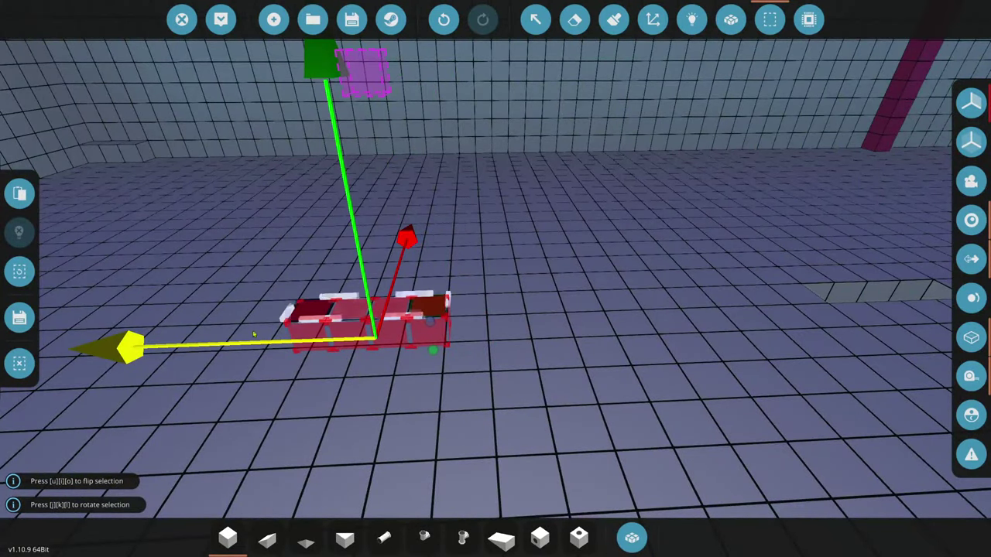
{"action": "left_click", "coordinate": [20, 194]}
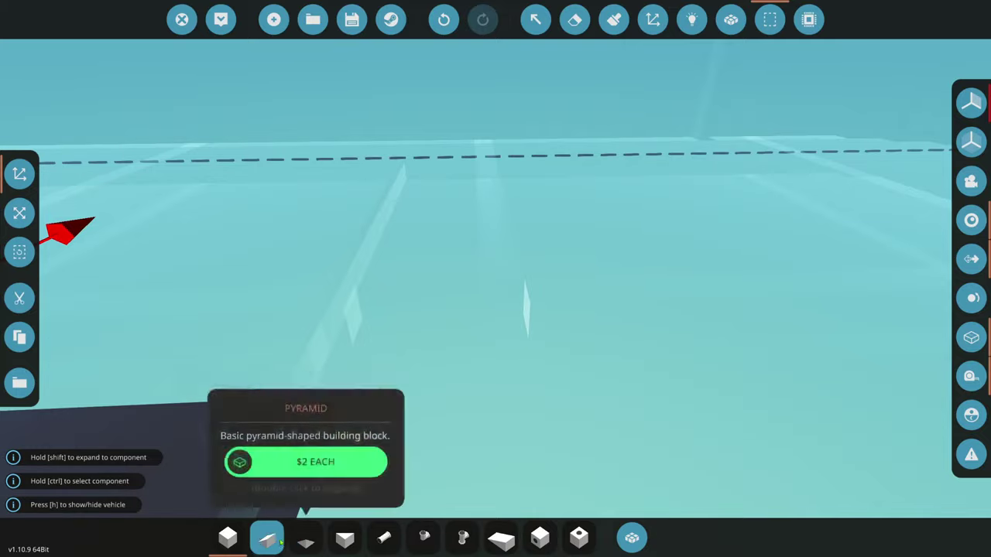
{"action": "left_click", "coordinate": [228, 537]}
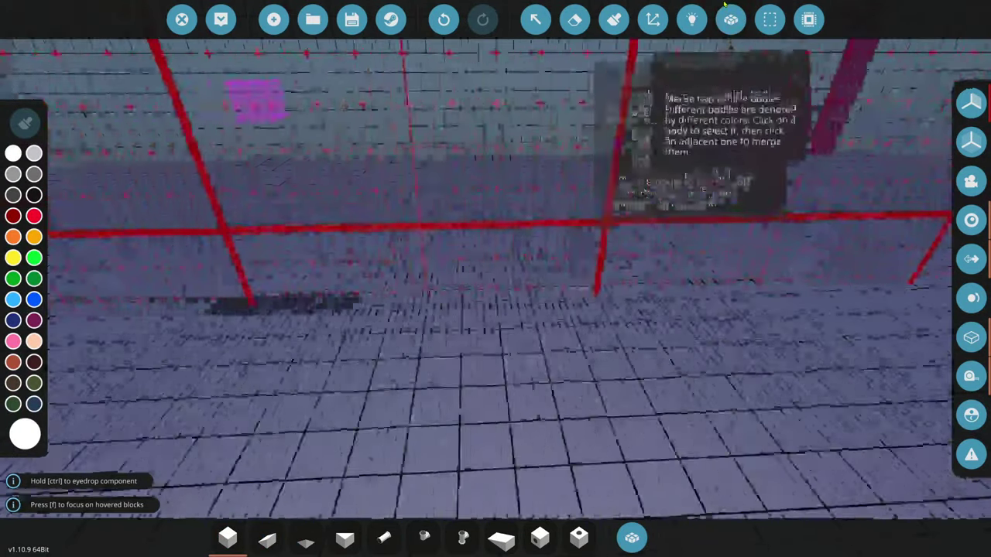
{"action": "left_click", "coordinate": [728, 9]}
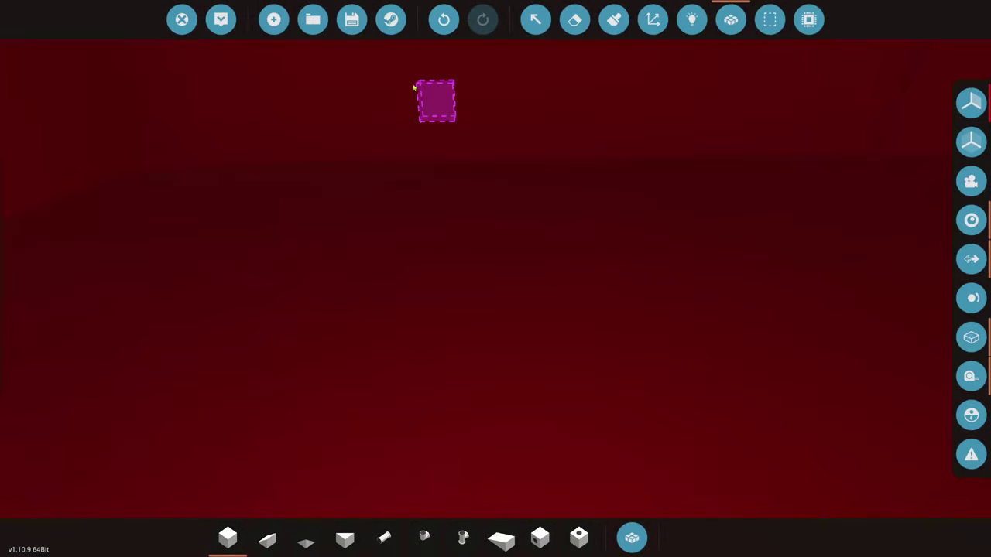
- Spawn the boat, walk inside the hull to inspect the repositioned floor components, and return to the workbench
{"action": "left_click", "coordinate": [222, 20]}
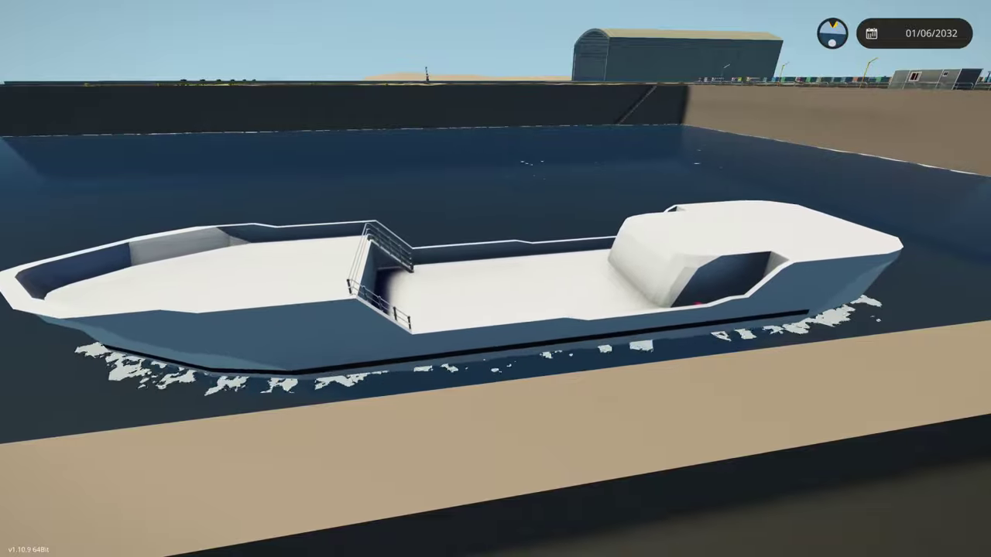
{"action": "key", "text": "w"}
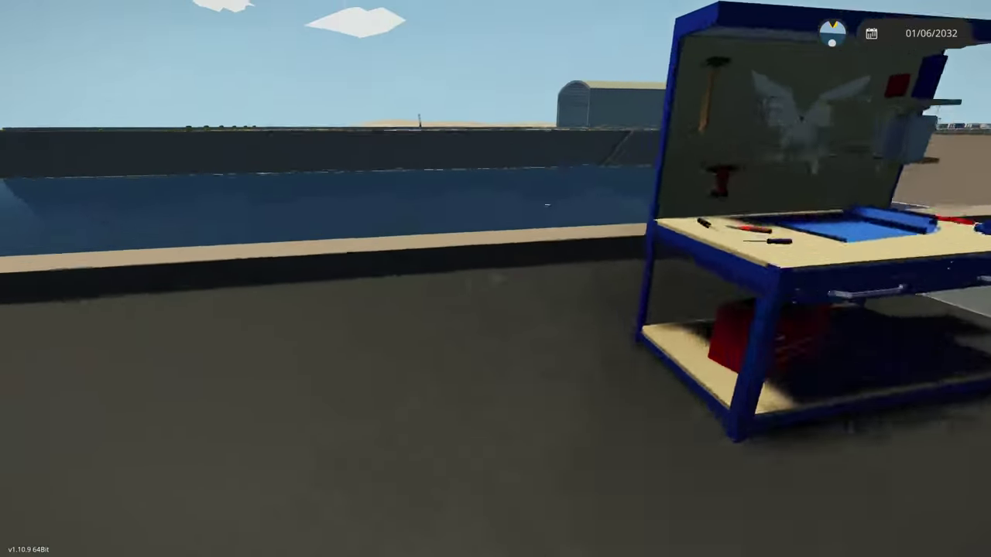
{"action": "key", "text": "w"}
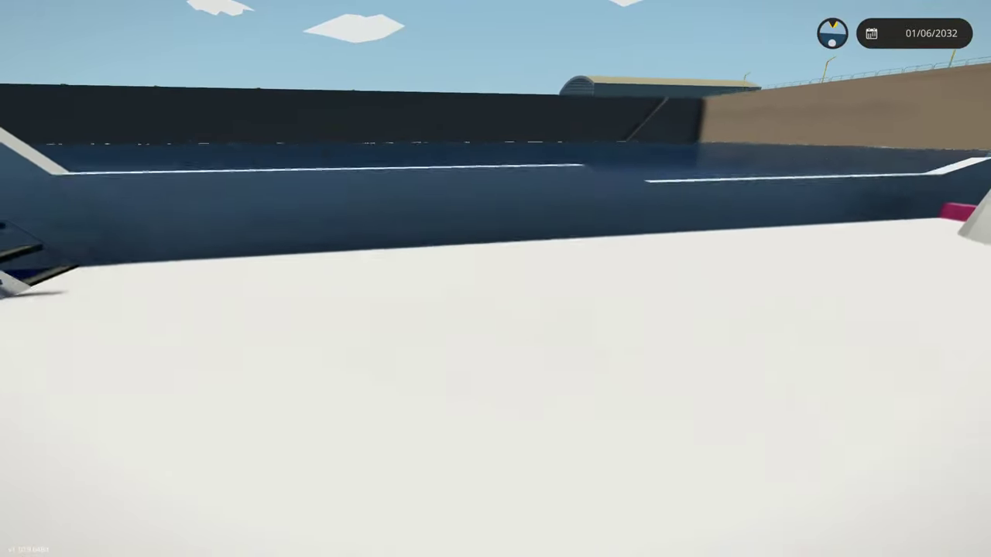
{"action": "key", "text": "w"}
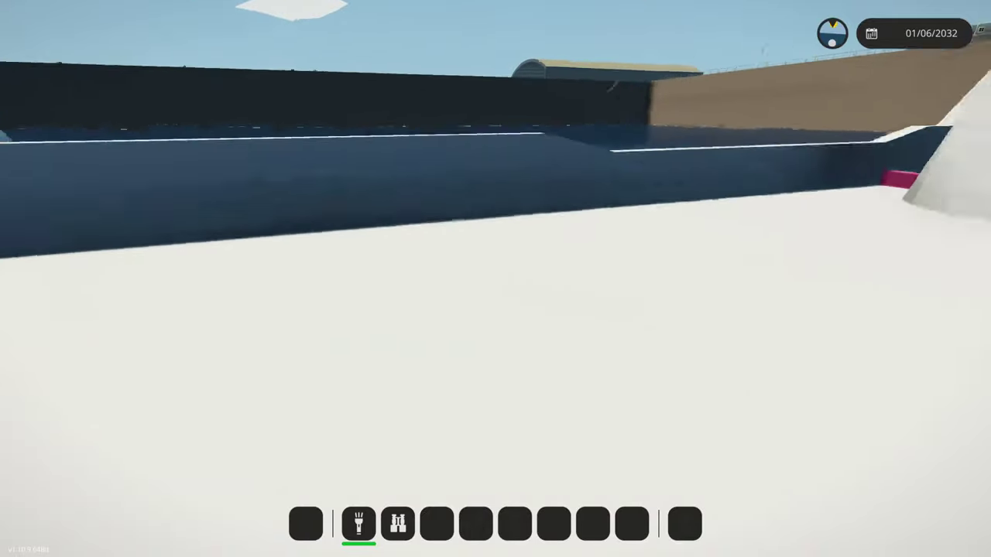
{"action": "key", "text": "w"}
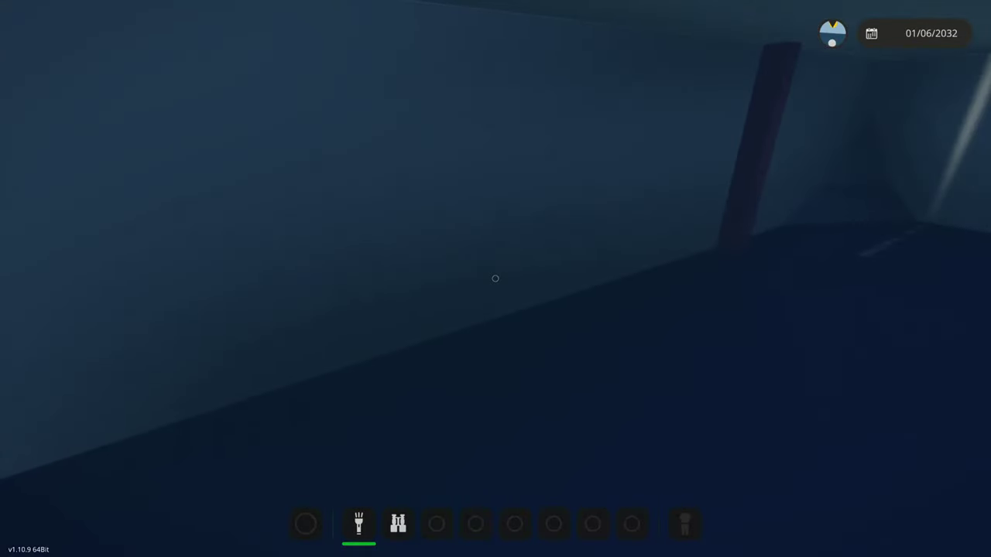
{"action": "key", "text": "w"}
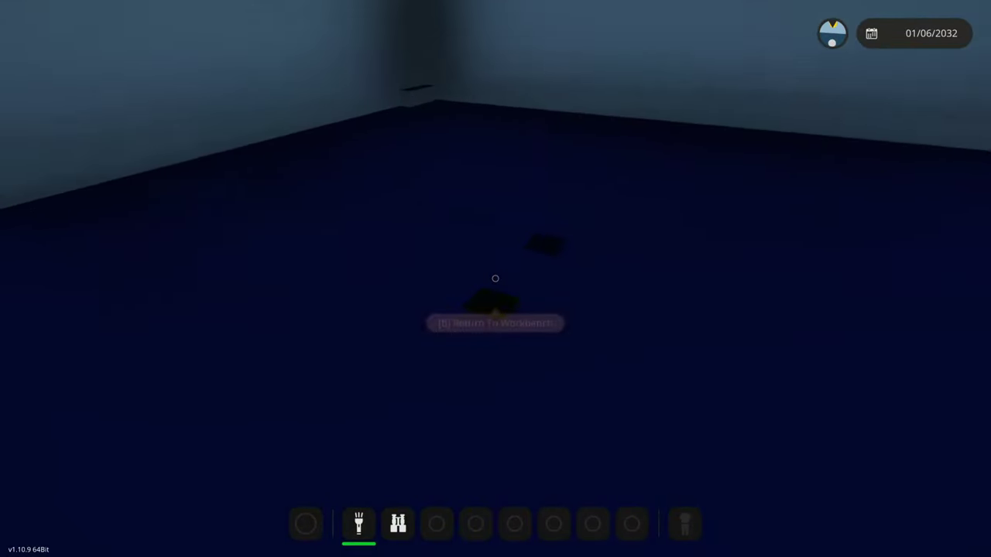
{"action": "mouse_move", "coordinate": [496, 279]}
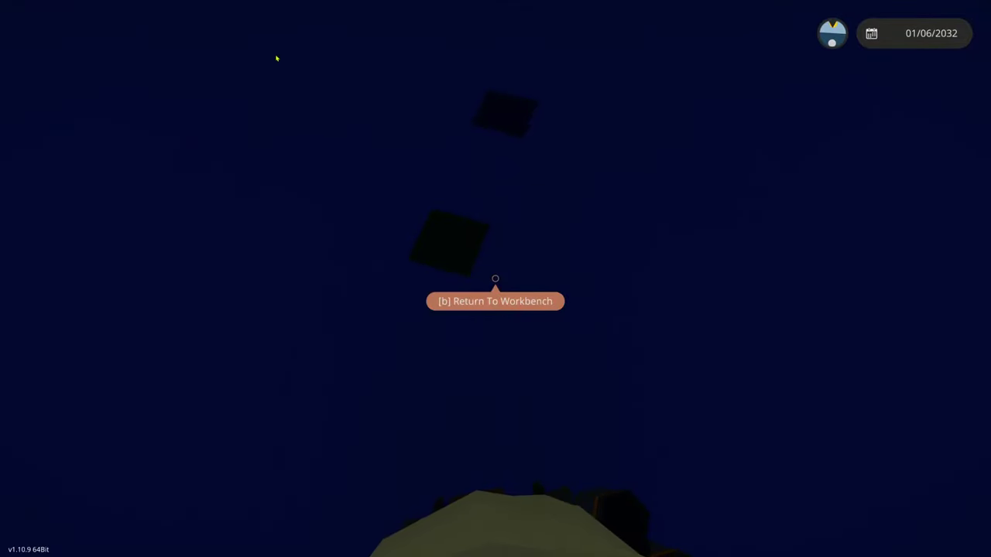
{"action": "key", "text": "b"}
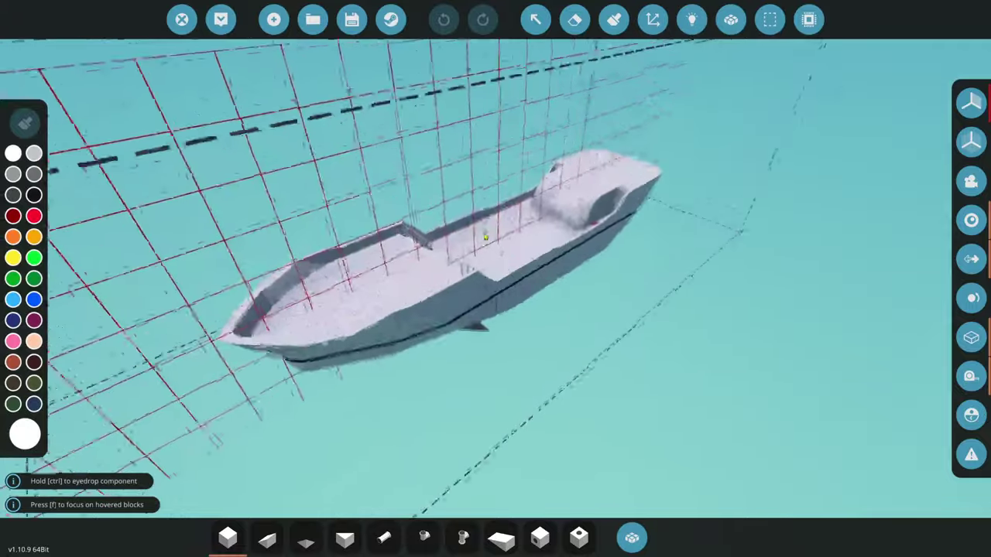
- Examine the low space beneath the hull floor around the blue and green blocks
{"action": "scroll", "coordinate": [484, 238], "scroll_direction": "up", "scroll_amount": 10}
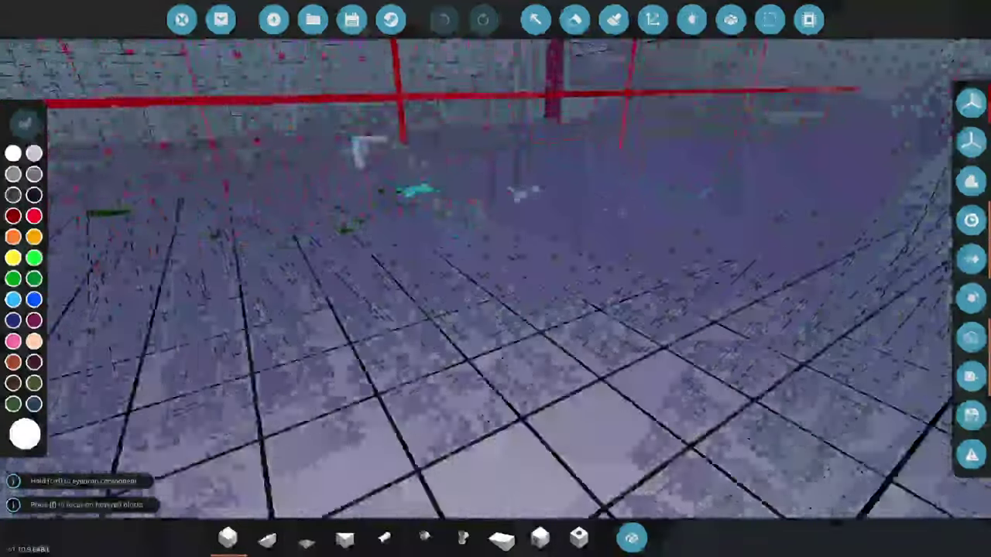
{"action": "scroll", "coordinate": [496, 279], "scroll_direction": "up", "scroll_amount": 10}
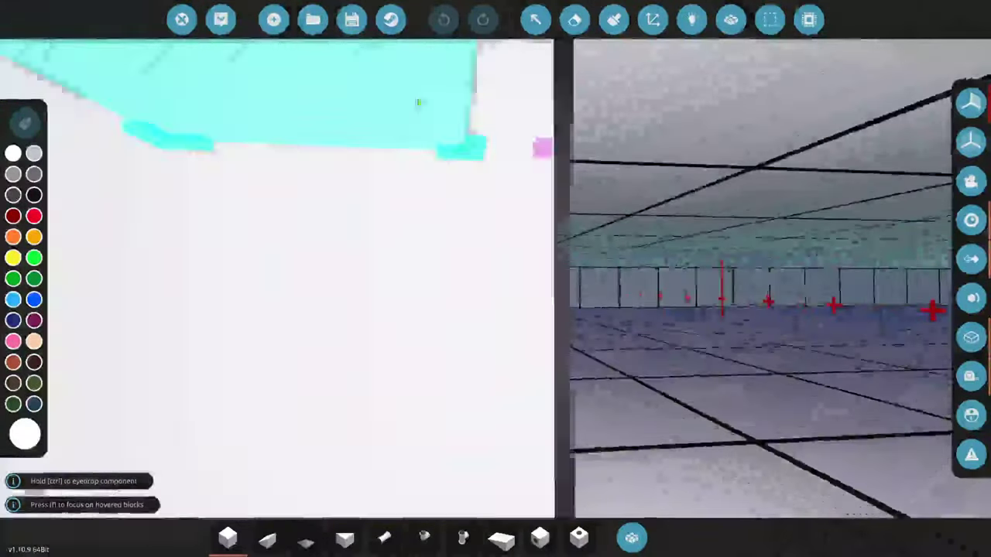
{"action": "scroll", "coordinate": [418, 102], "scroll_direction": "up", "scroll_amount": 10}
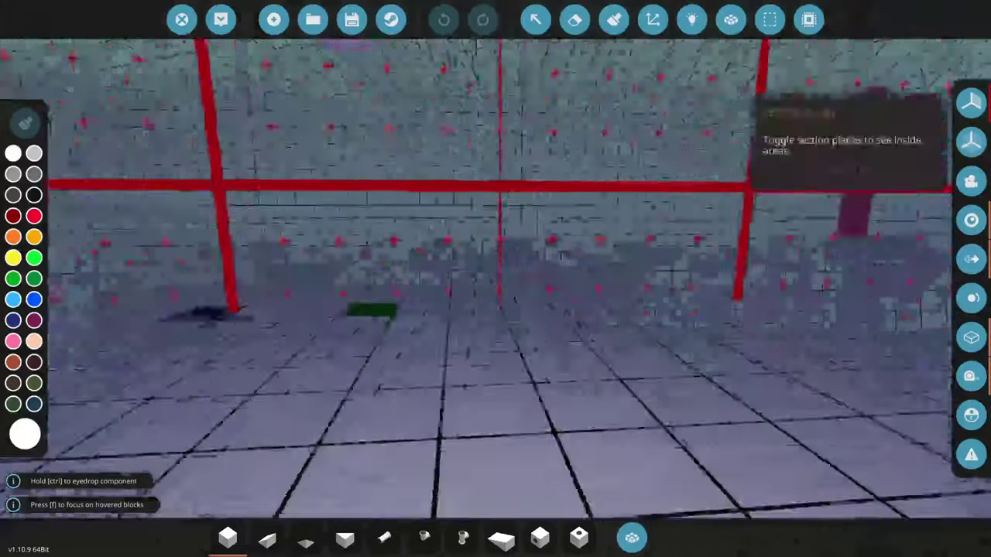
{"action": "scroll", "coordinate": [496, 279], "scroll_direction": "up", "scroll_amount": 8}
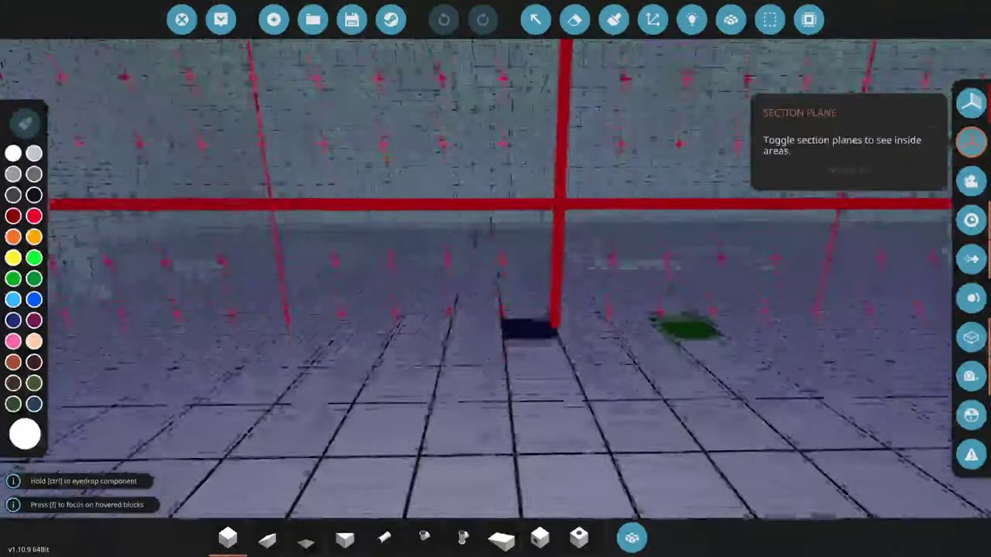
{"action": "scroll", "coordinate": [496, 279], "scroll_direction": "up", "scroll_amount": 8}
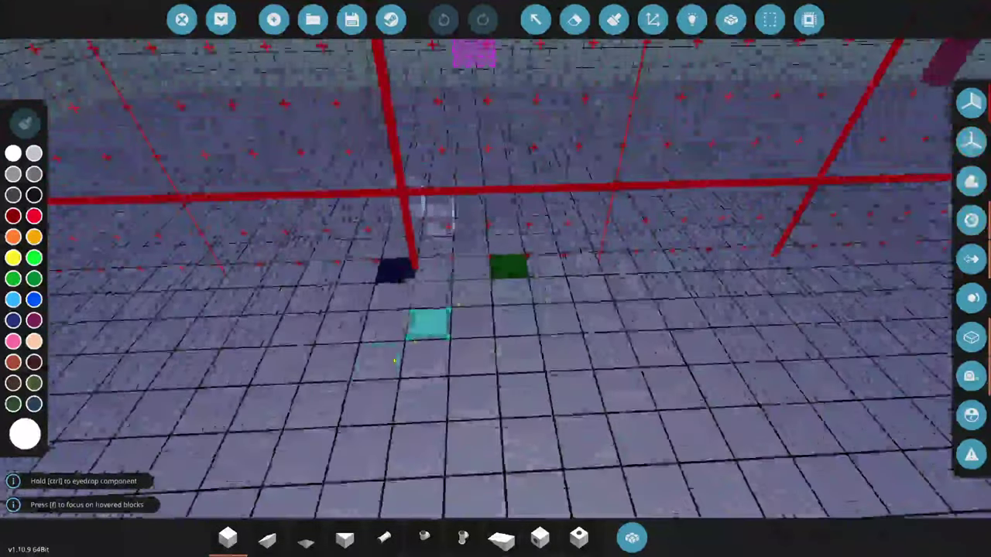
{"action": "key", "text": "1"}
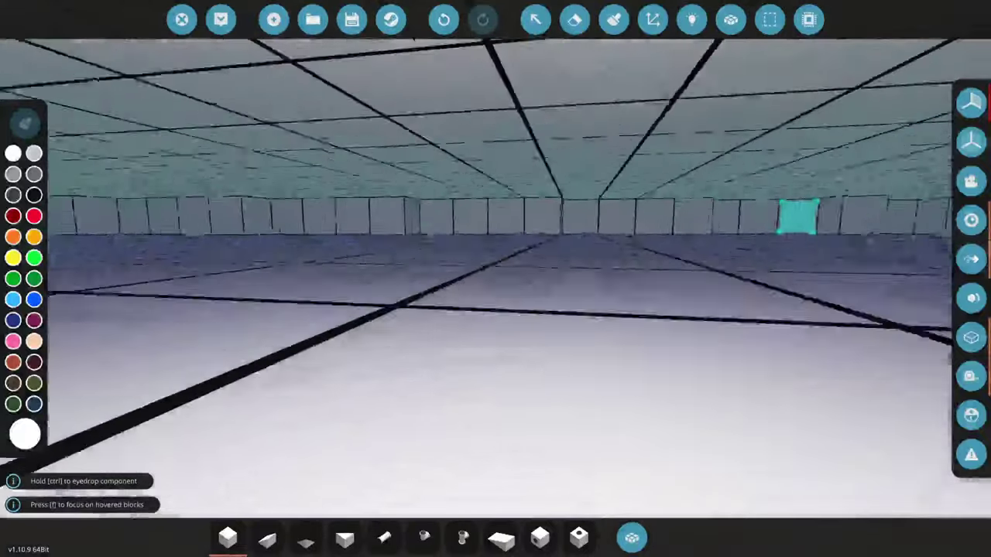
{"action": "key", "text": "w"}
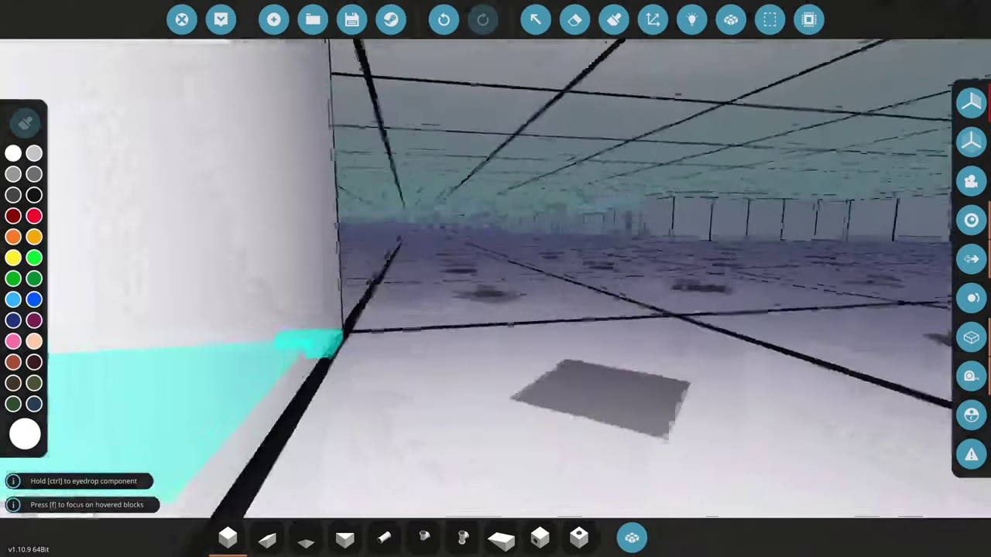
{"action": "key", "text": "w"}
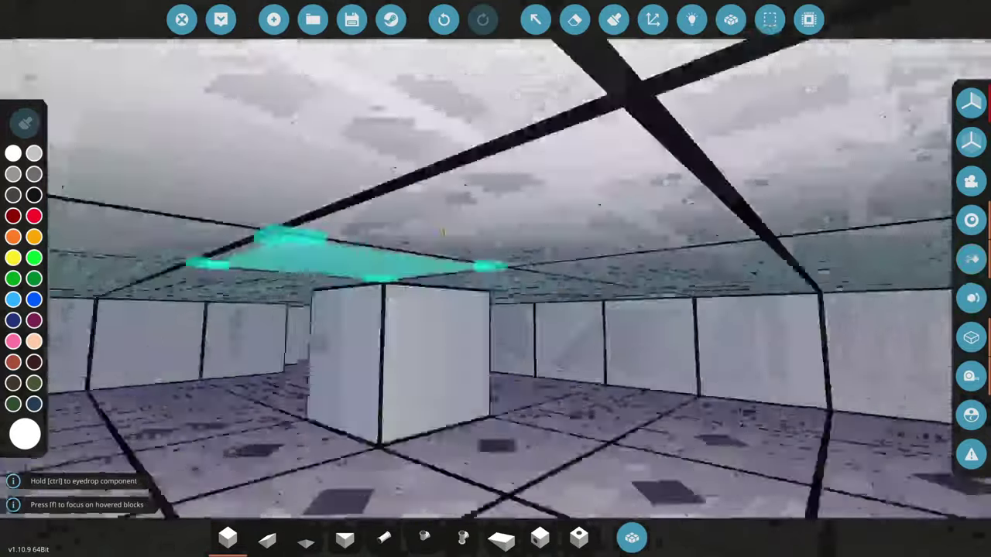
- Undo and redo the last hull edit, and open the fluid spawner's settings
{"action": "left_click", "coordinate": [576, 19]}
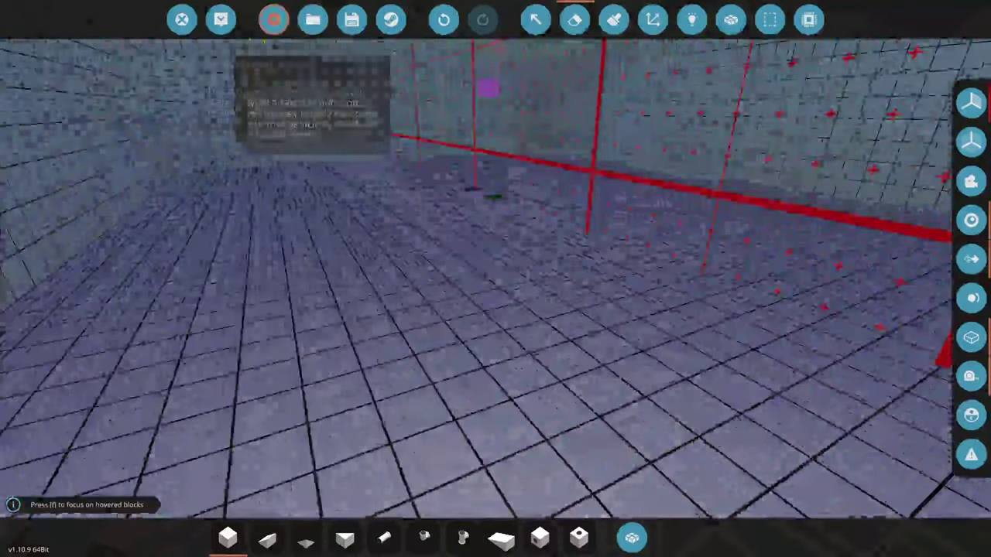
{"action": "left_click", "coordinate": [444, 21]}
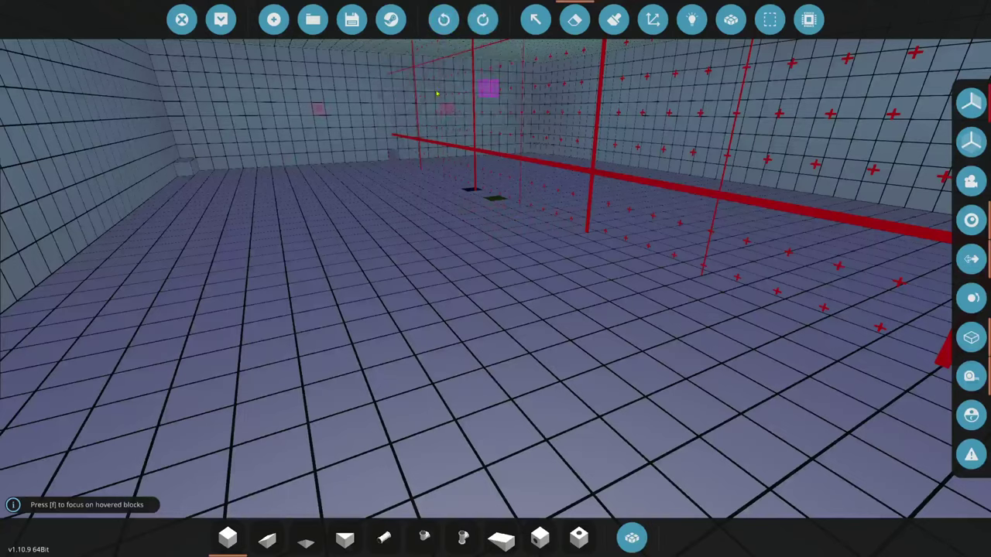
{"action": "left_click", "coordinate": [482, 21]}
{"action": "left_click", "coordinate": [535, 20]}
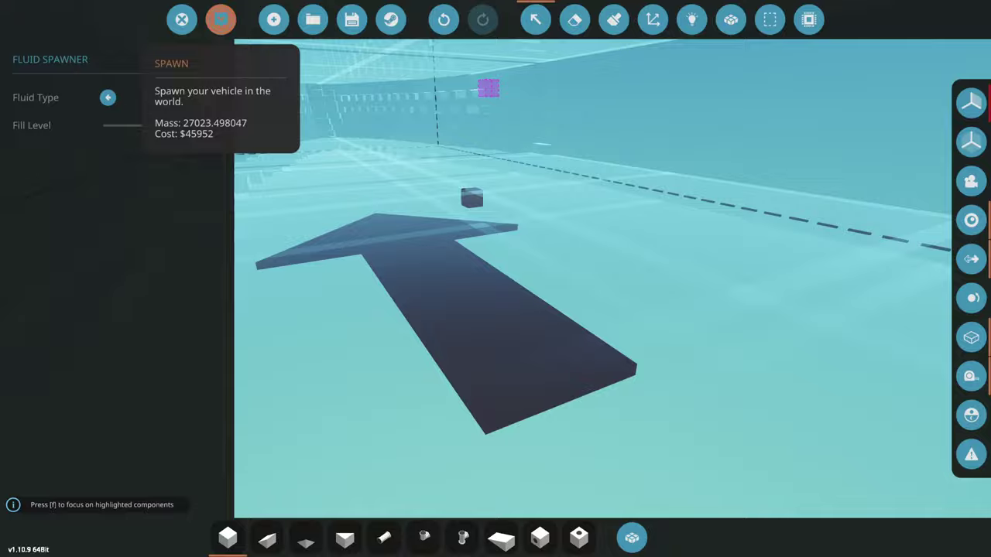
- Respawn the boat, check the liquid meter in the hull floor, and return to the workbench
{"action": "left_click", "coordinate": [221, 19]}
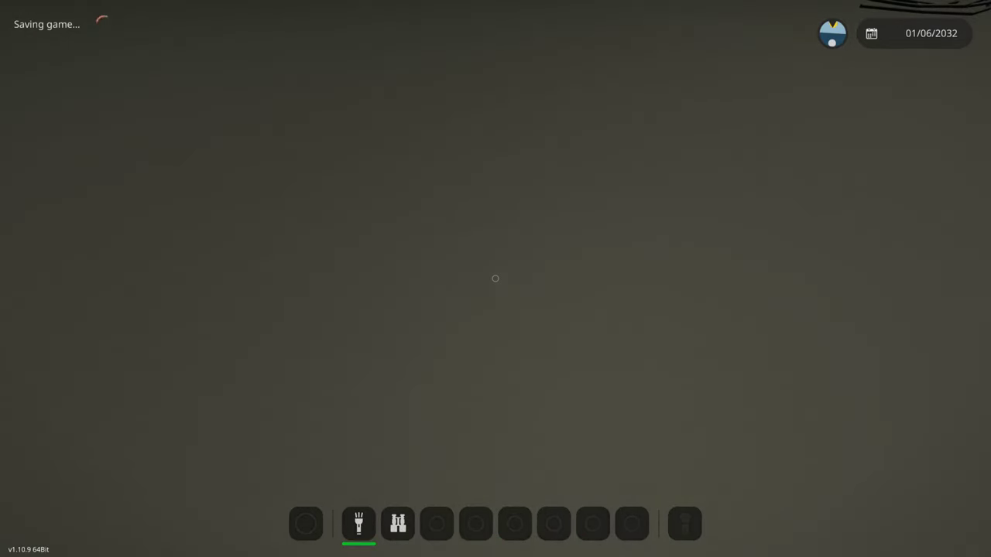
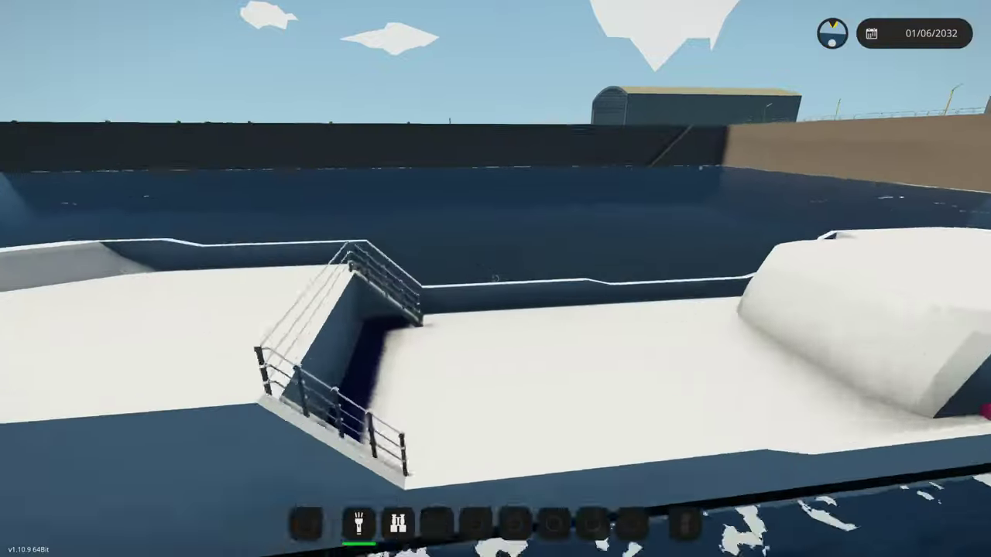
{"action": "key", "text": "w"}
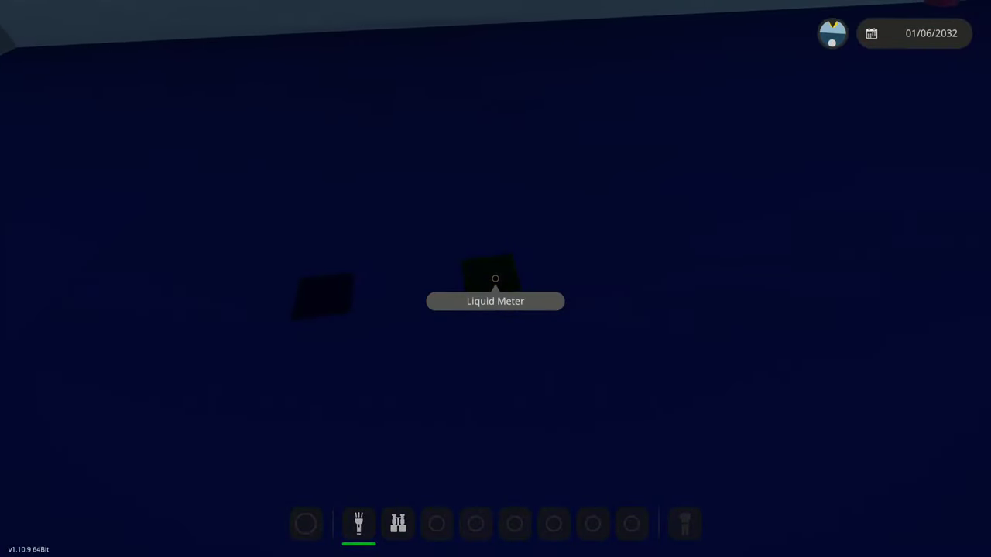
{"action": "mouse_move", "coordinate": [495, 279]}
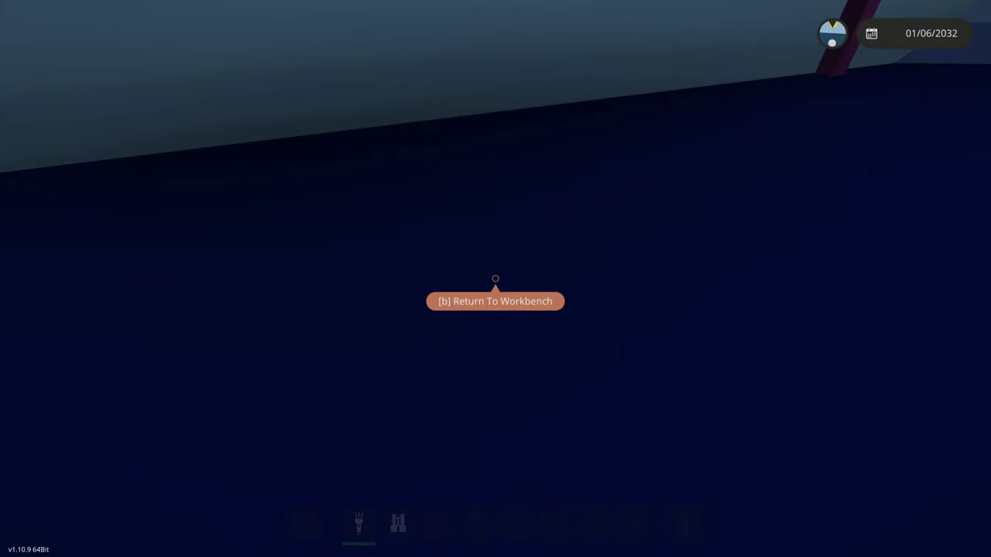
{"action": "key", "text": "b"}
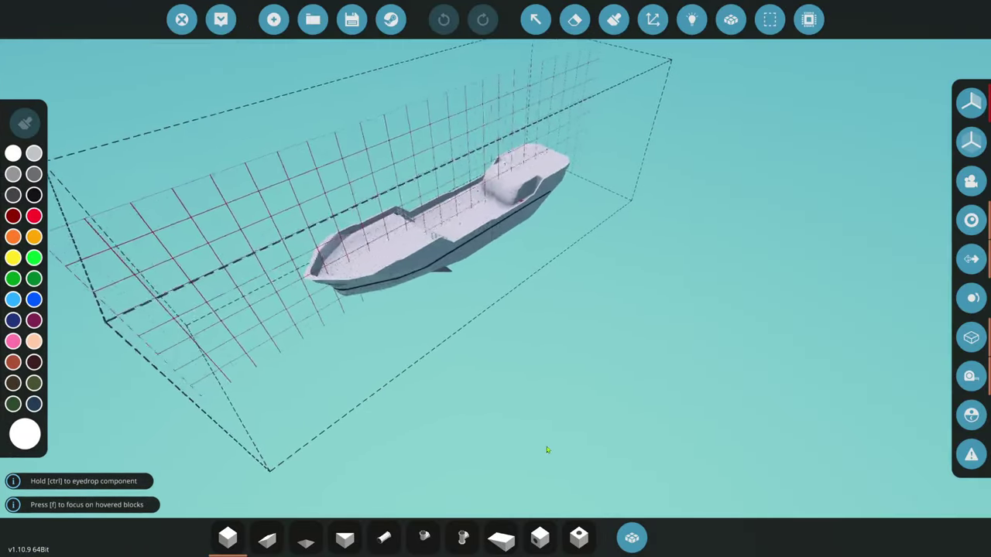
- Line the front edge of the stern superstructure's roof with upright 1x2 wedges and stack two blocks behind the row's middle
{"action": "scroll", "coordinate": [546, 450], "scroll_direction": "up", "scroll_amount": 5}
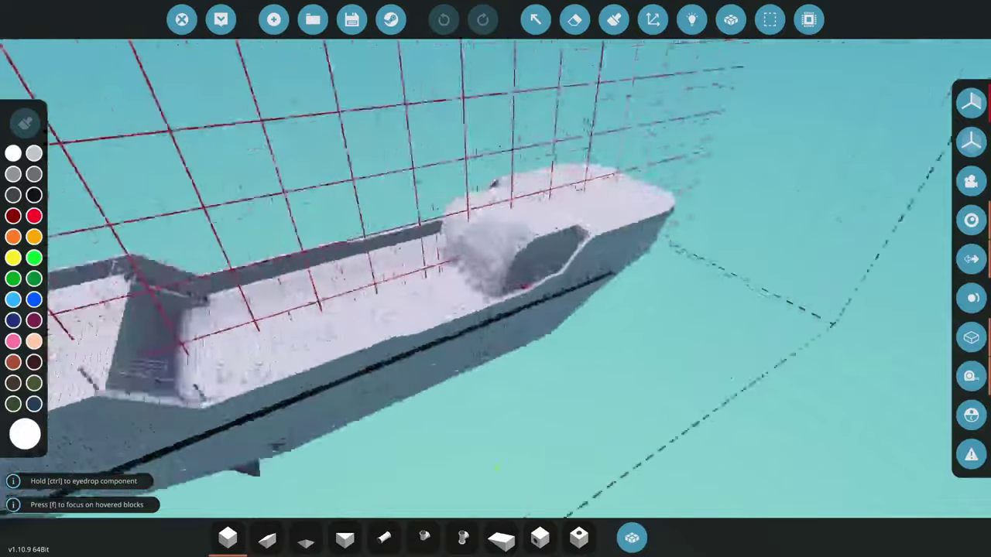
{"action": "scroll", "coordinate": [496, 468], "scroll_direction": "up", "scroll_amount": 5}
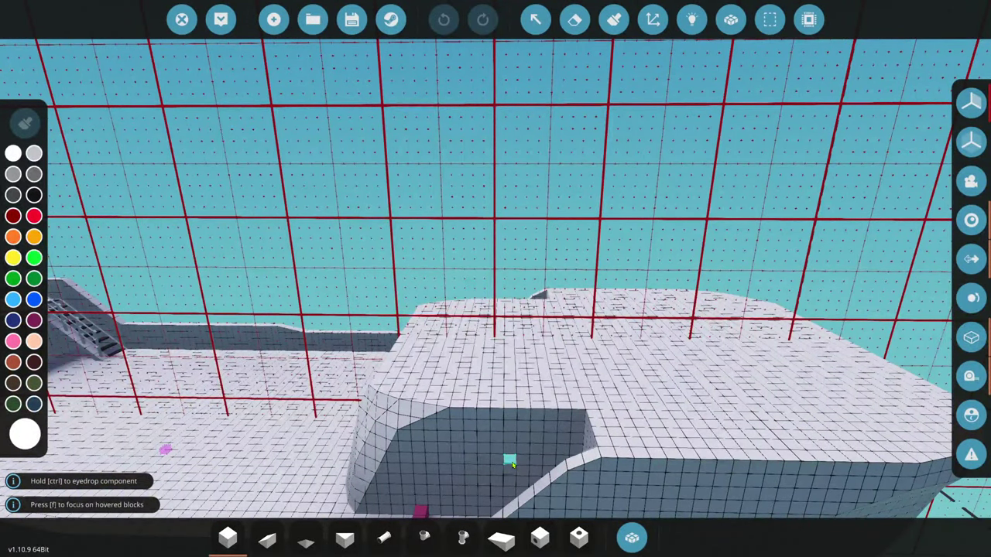
{"action": "left_click_drag", "start_coordinate": [458, 435], "coordinate": [324, 417]}
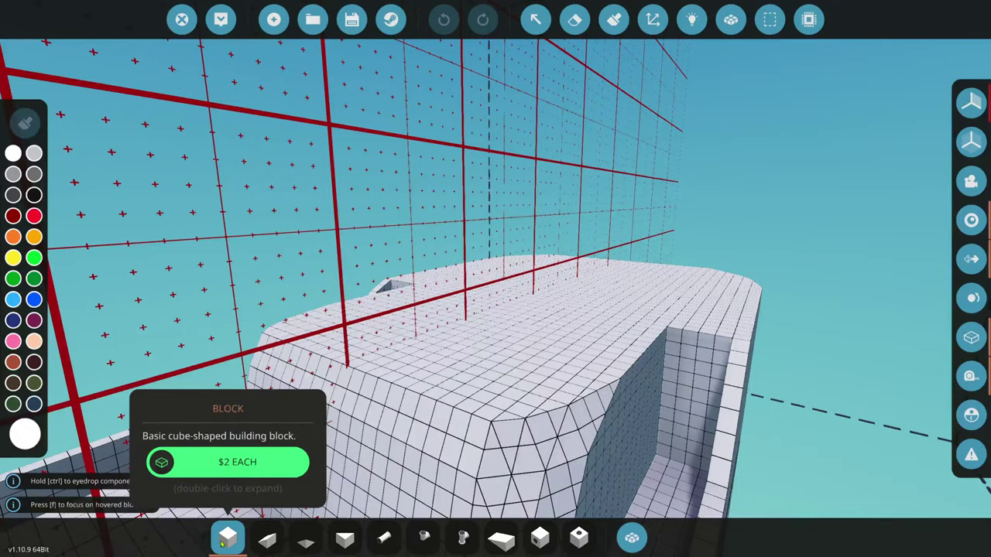
{"action": "left_click_drag", "start_coordinate": [444, 426], "coordinate": [441, 341]}
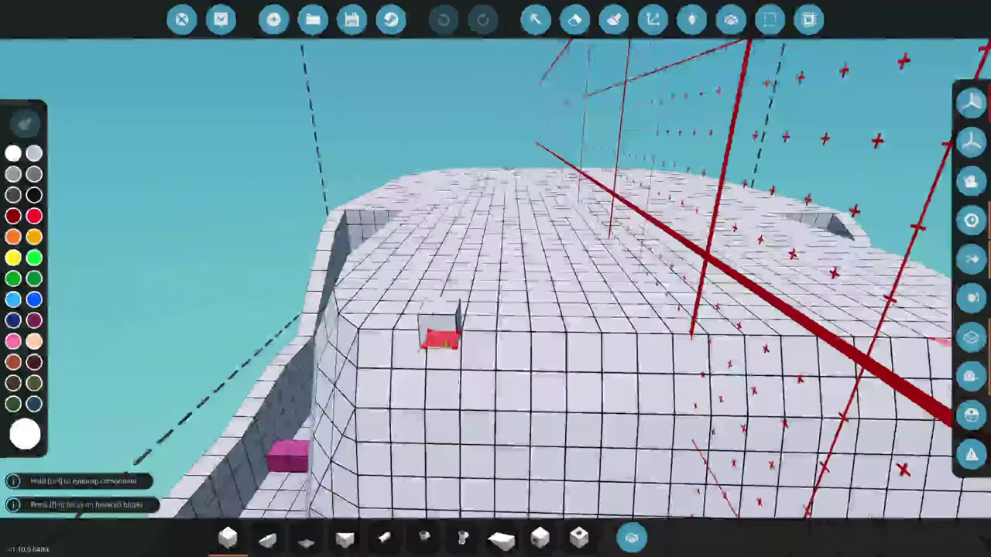
{"action": "mouse_move", "coordinate": [387, 299]}
{"action": "left_mouse_down"}
{"action": "mouse_move", "coordinate": [372, 314]}
{"action": "mouse_move", "coordinate": [391, 314]}
{"action": "left_mouse_up"}
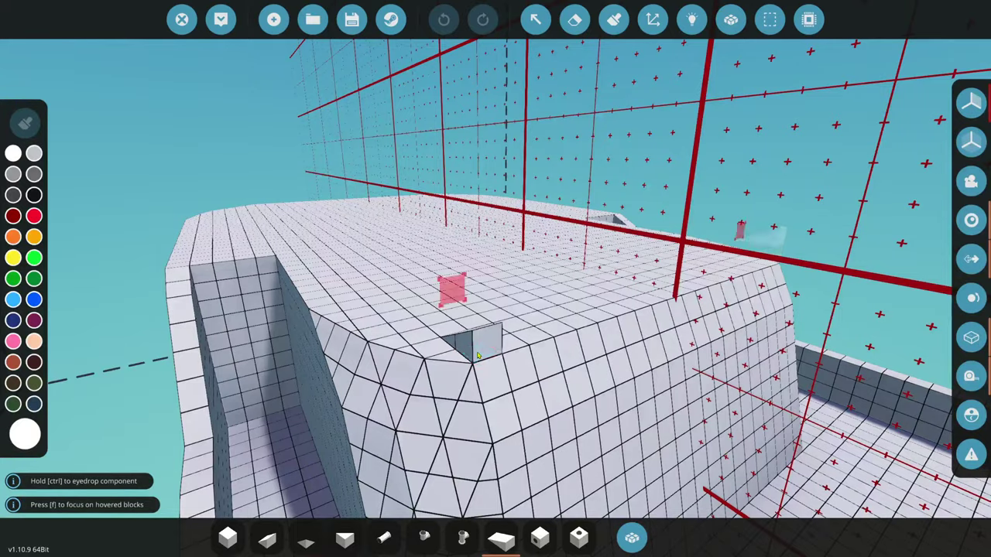
{"action": "left_click", "coordinate": [478, 355]}
{"action": "key", "text": "w"}
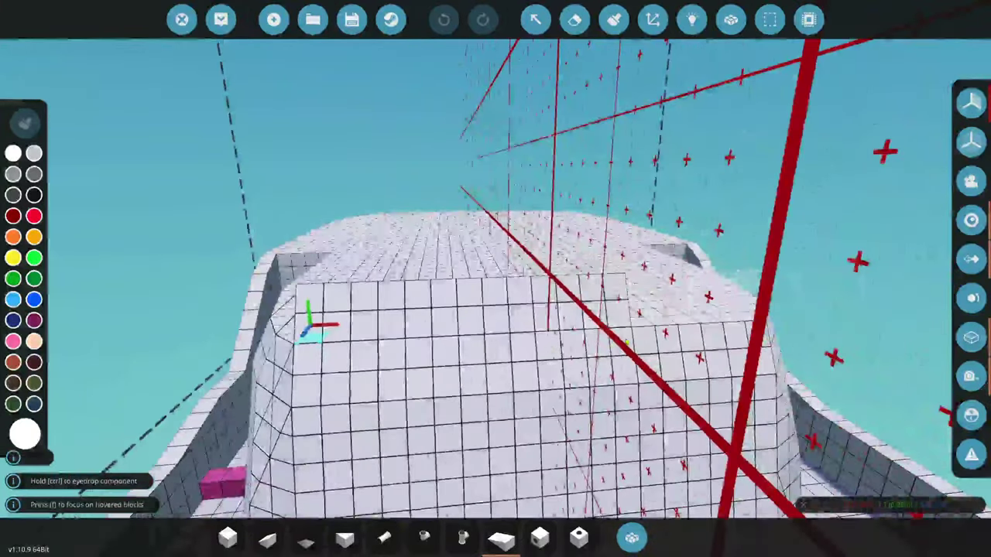
{"action": "key", "text": "s"}
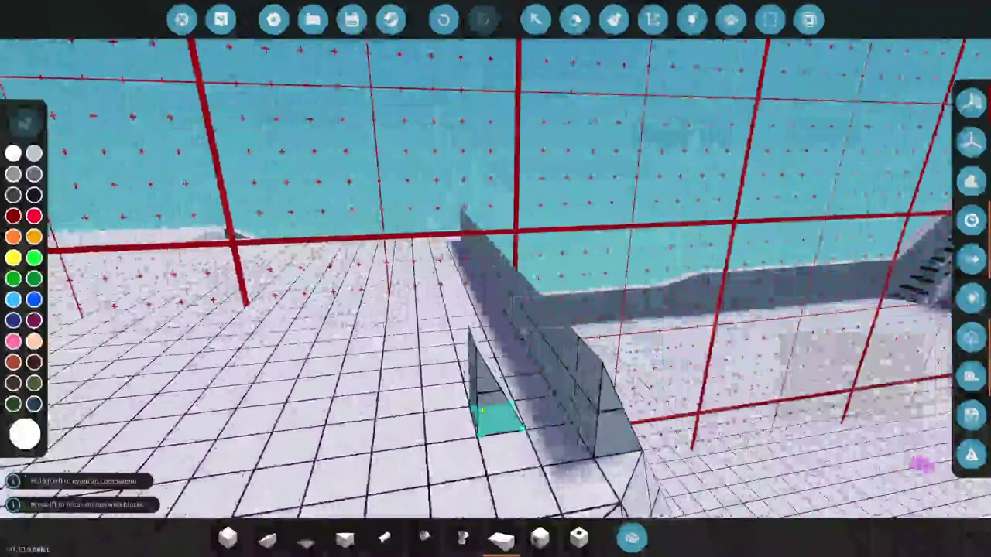
{"action": "key", "text": "a"}
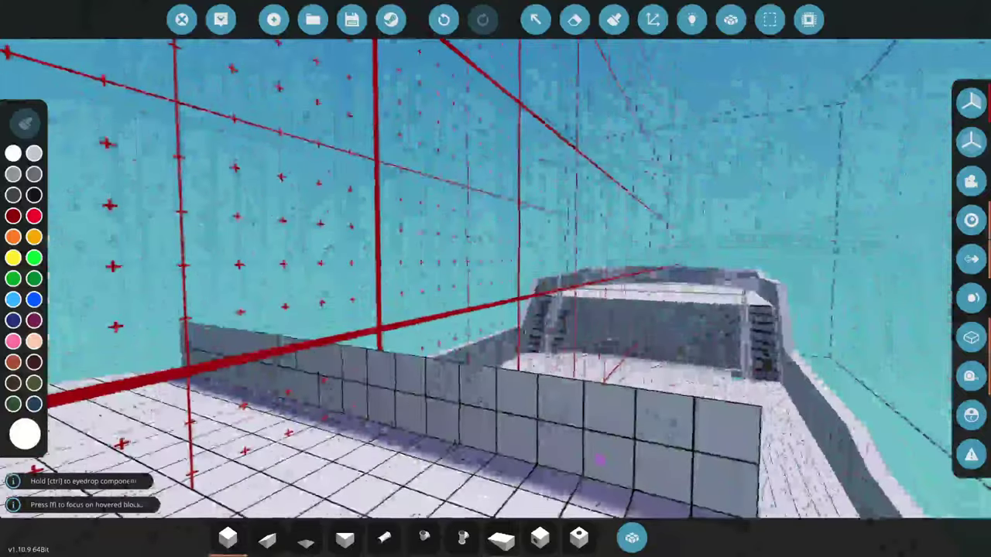
{"action": "key", "text": "s"}
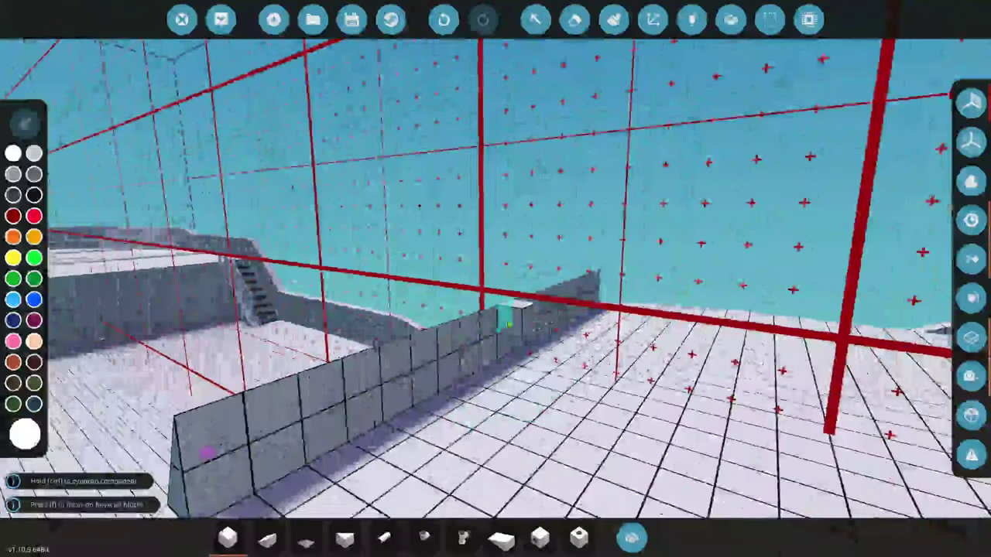
- Search the component inventory for "window" and place an angled window on the stern superstructure's roof
{"action": "left_click", "coordinate": [632, 537]}
{"action": "type", "text": "window"}
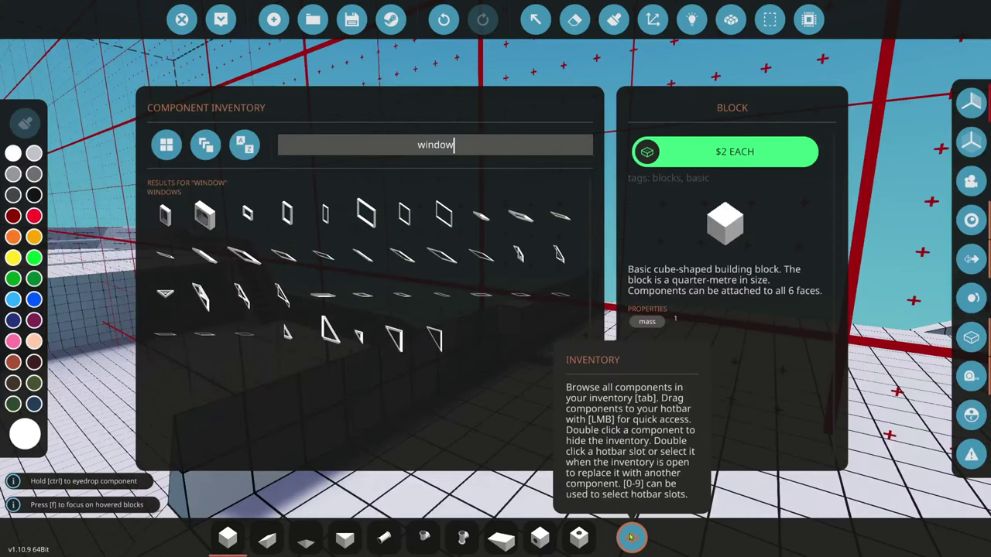
{"action": "left_click_drag", "start_coordinate": [553, 223], "coordinate": [230, 538]}
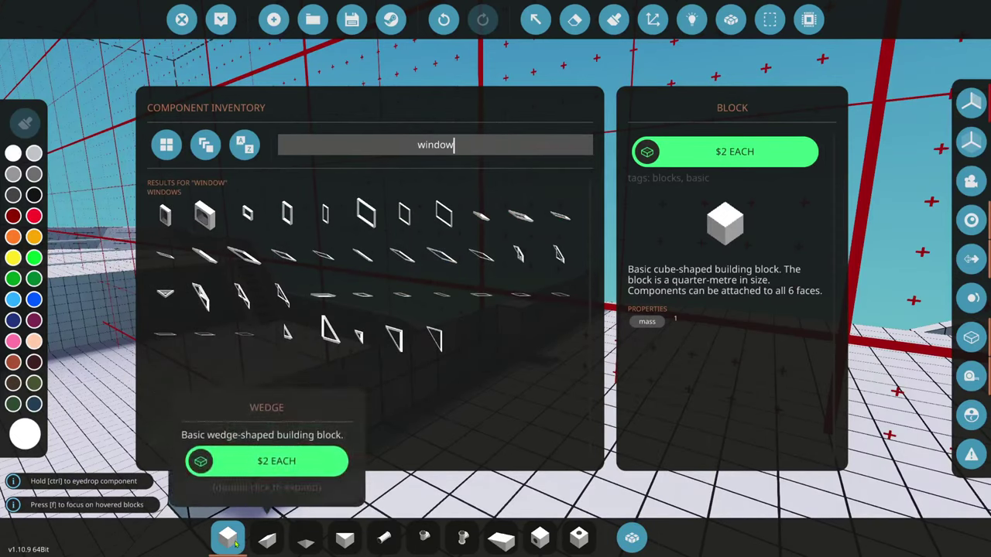
{"action": "left_click", "coordinate": [632, 536]}
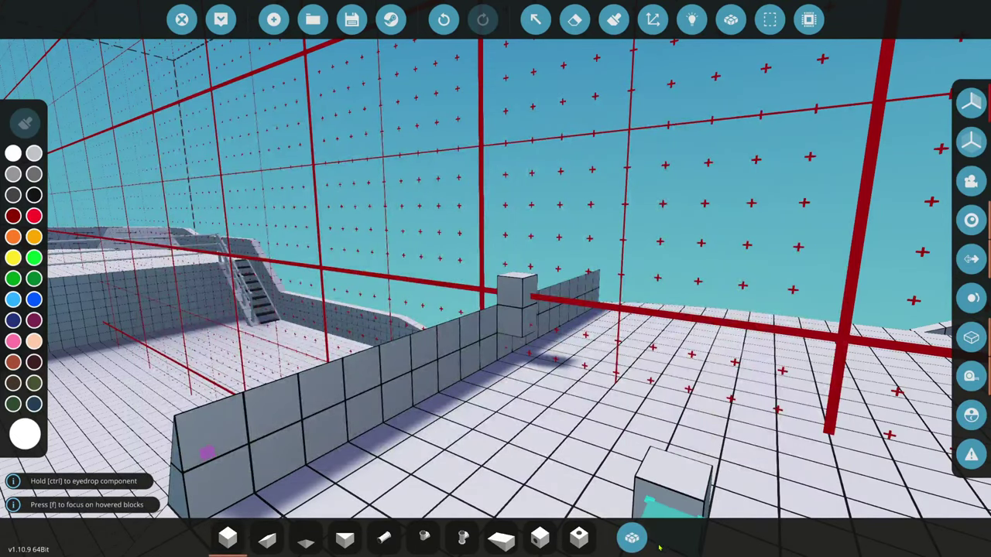
{"action": "left_click", "coordinate": [631, 536]}
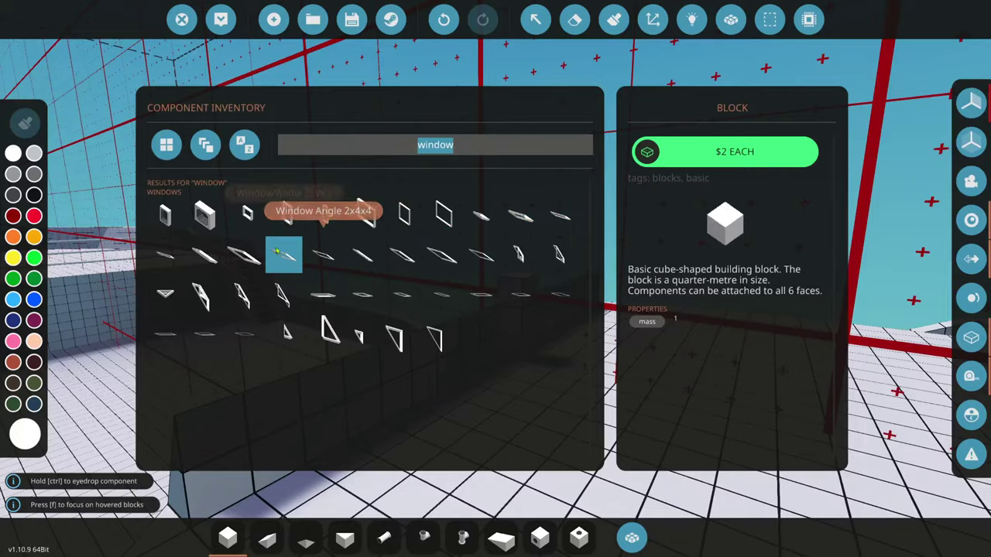
{"action": "left_click", "coordinate": [444, 260]}
{"action": "left_click", "coordinate": [631, 537]}
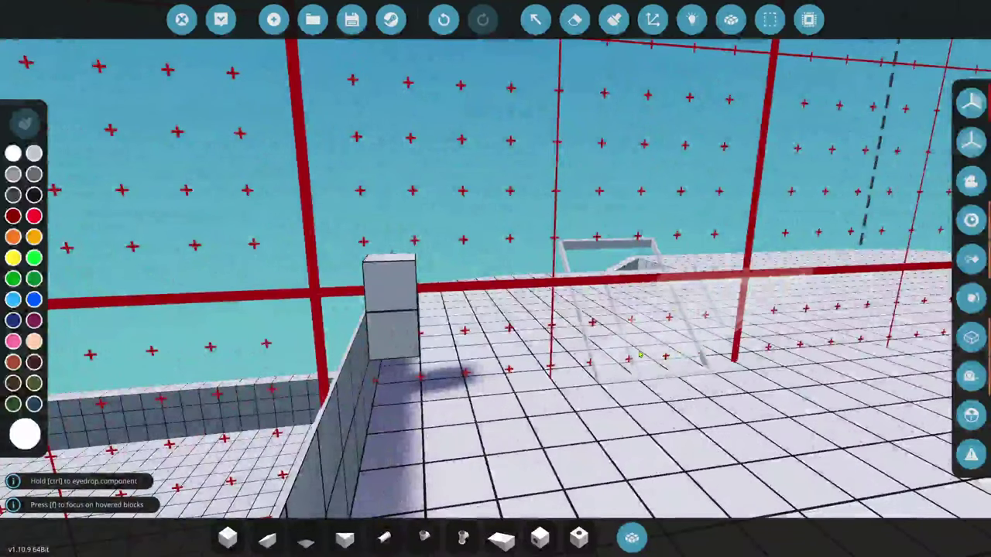
- Move the angled window onto the middle of the wedge row, leaning forward, and check its connection to the hull
{"action": "left_click", "coordinate": [771, 19]}
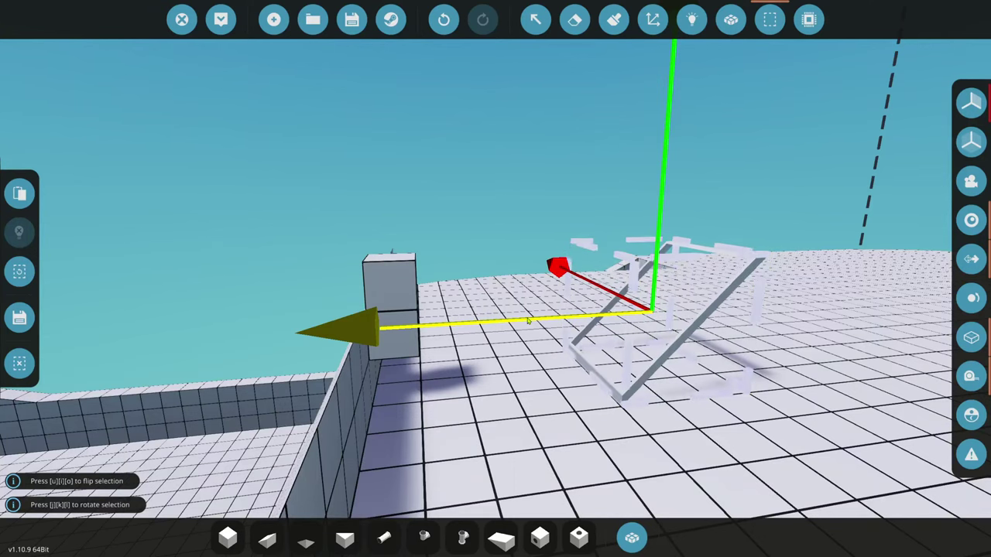
{"action": "left_click_drag", "start_coordinate": [564, 299], "coordinate": [248, 314]}
{"action": "left_click_drag", "start_coordinate": [333, 147], "coordinate": [332, 92]}
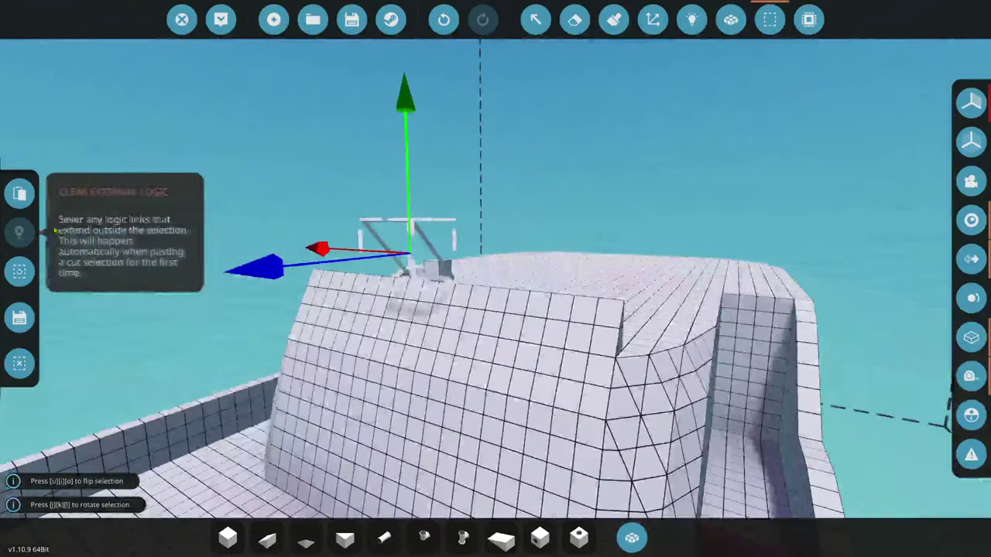
{"action": "left_click", "coordinate": [19, 193]}
{"action": "left_click", "coordinate": [19, 362]}
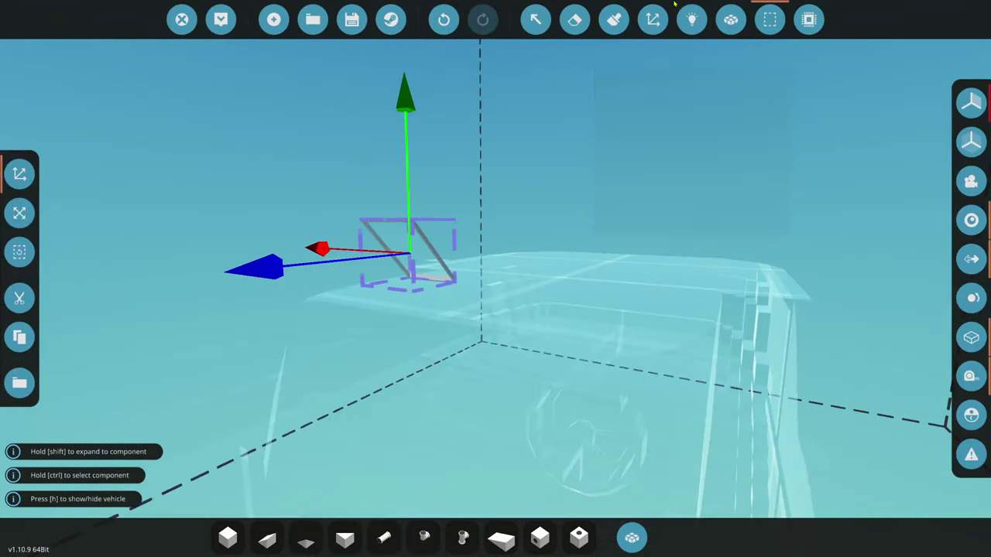
{"action": "left_click", "coordinate": [731, 20]}
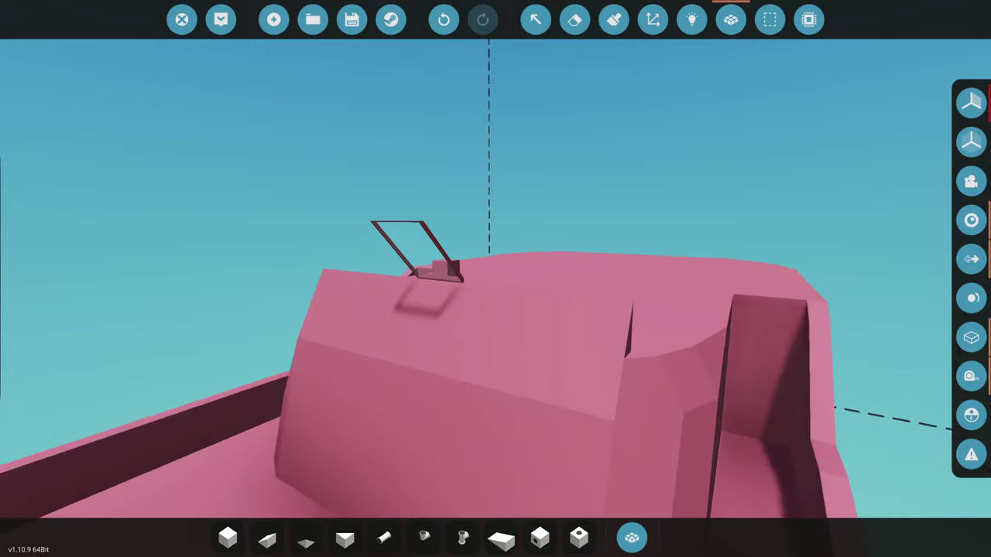
{"action": "key", "text": "w"}
- Try a layer of blocks three wide and two deep on the window's upper edge, and erase it
{"action": "left_click", "coordinate": [227, 537]}
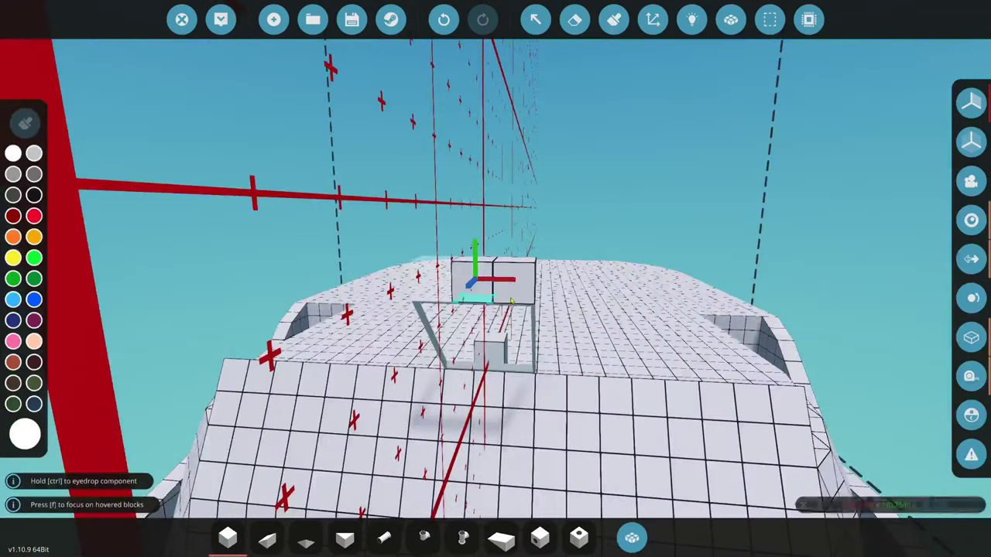
{"action": "key", "text": "w"}
{"action": "key", "text": "w"}
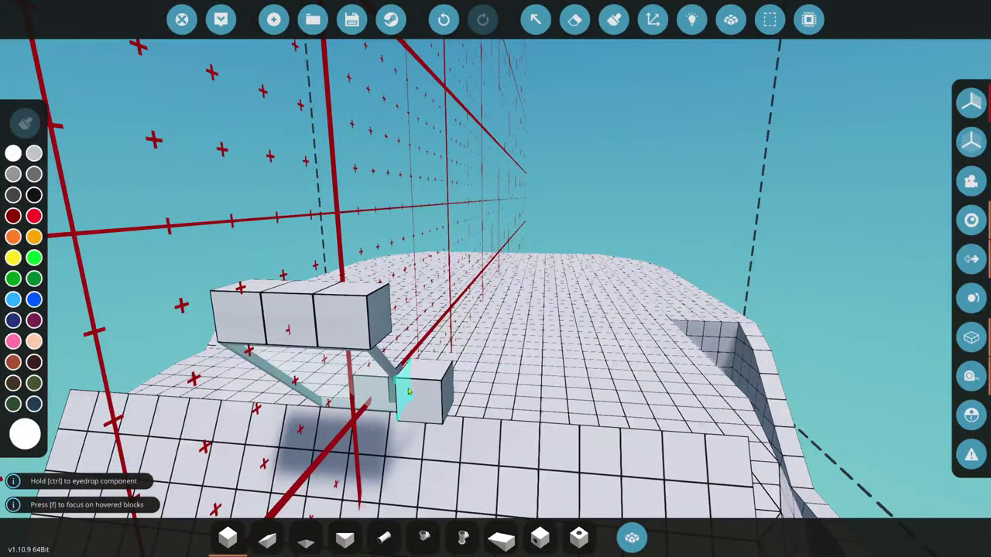
{"action": "key", "text": "w"}
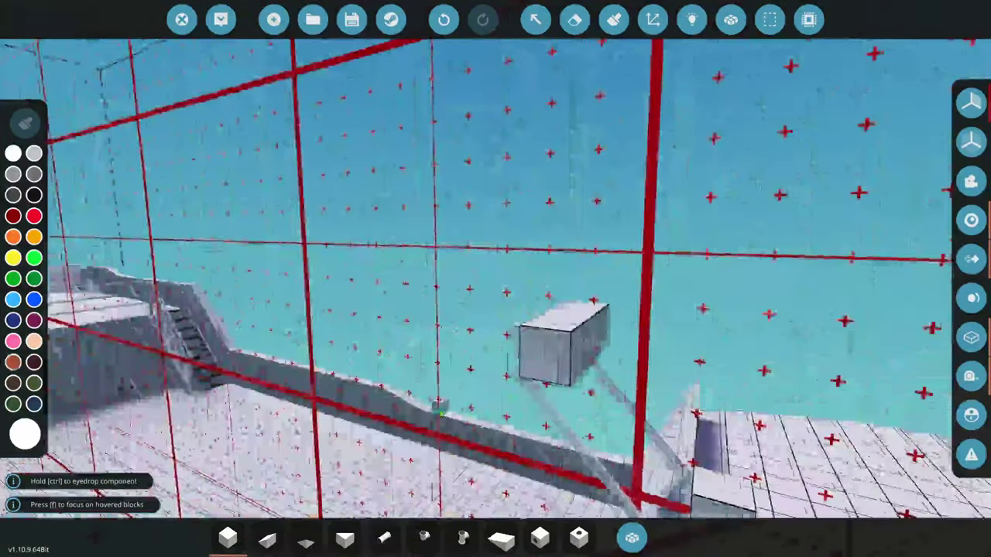
{"action": "key", "text": "w"}
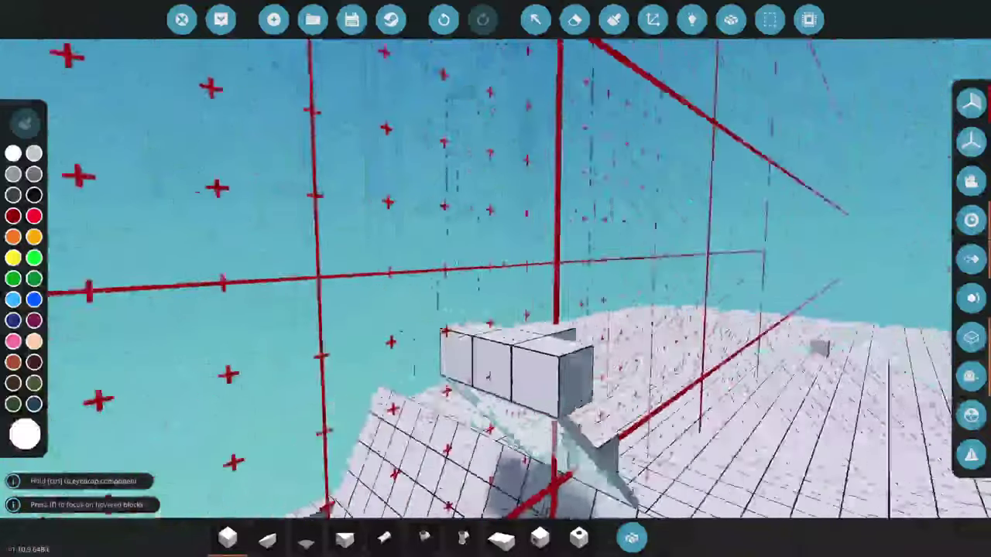
{"action": "key", "text": "f"}
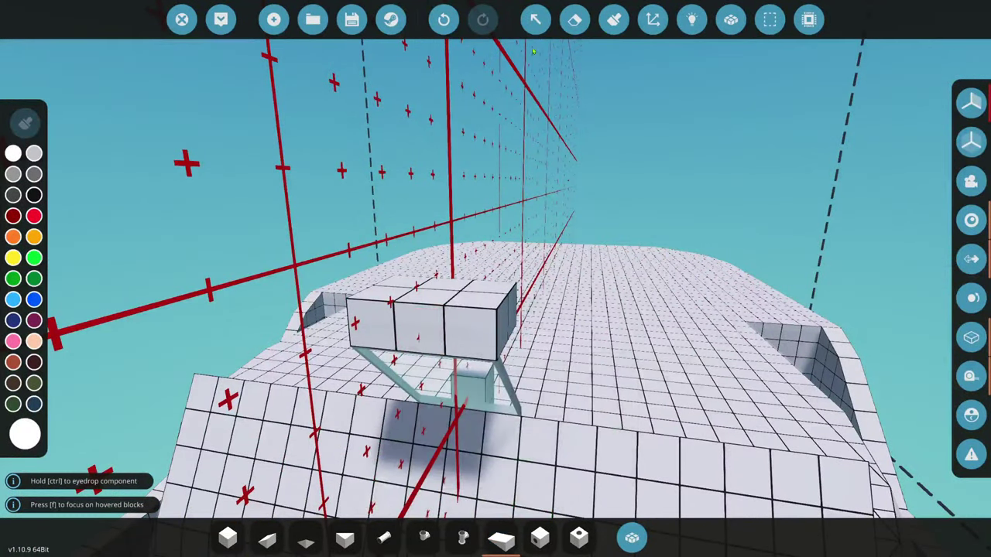
{"action": "left_click", "coordinate": [575, 19]}
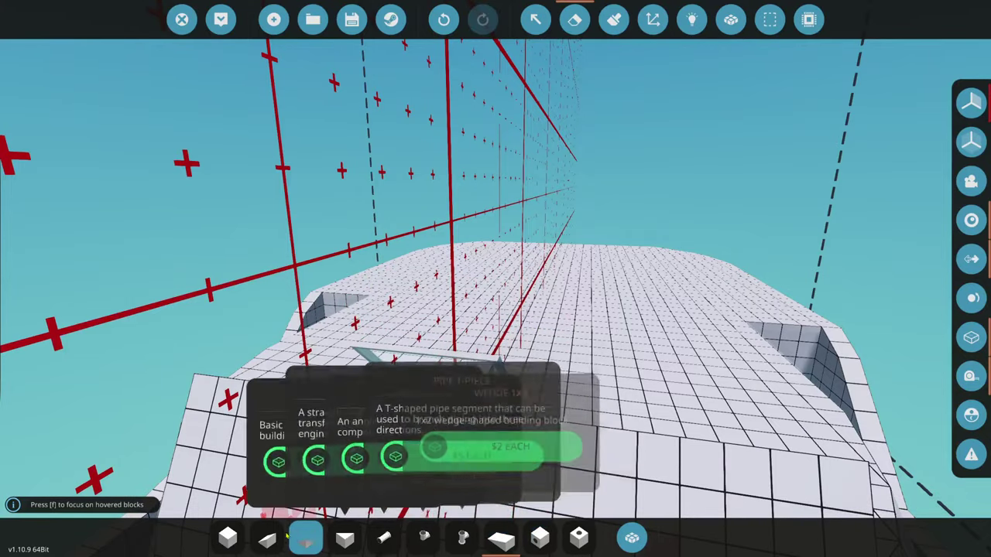
- Place a single 1x2 wedge on the open roof behind the angled window
{"action": "left_click", "coordinate": [225, 539]}
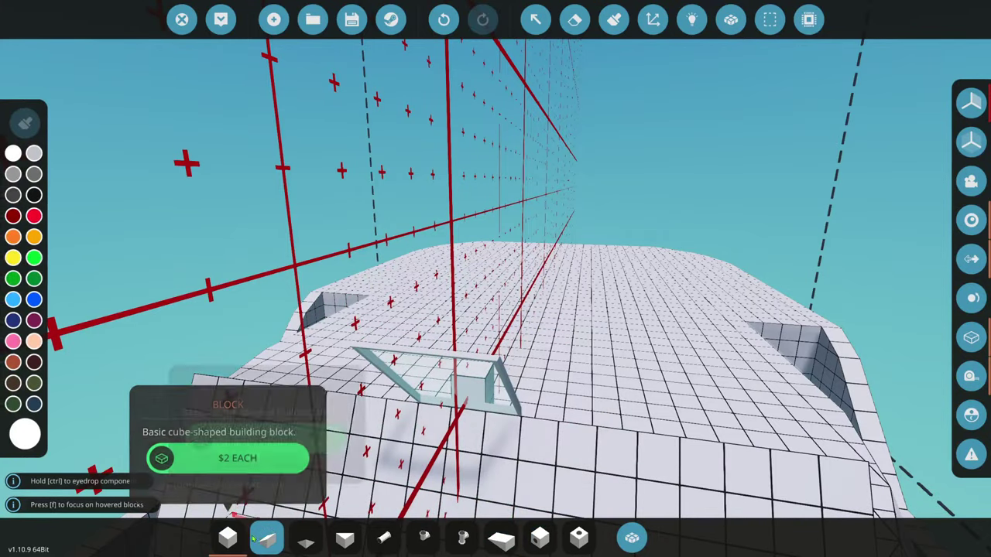
{"action": "key", "text": "f"}
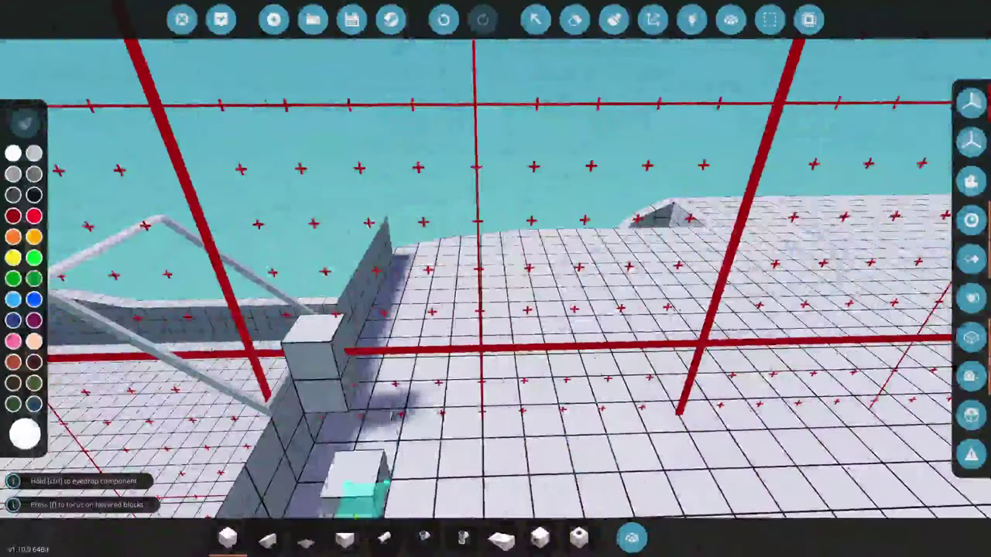
{"action": "left_click", "coordinate": [501, 539]}
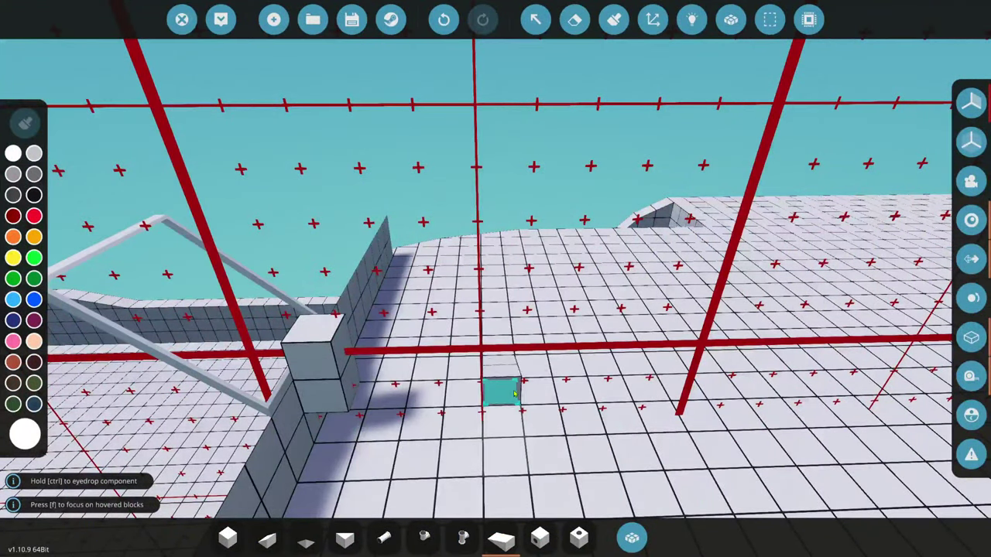
{"action": "left_click", "coordinate": [515, 395]}
- Copy the loose roof wedge onto the window's upper edge and check how the pieces are merged
{"action": "left_click", "coordinate": [770, 19]}
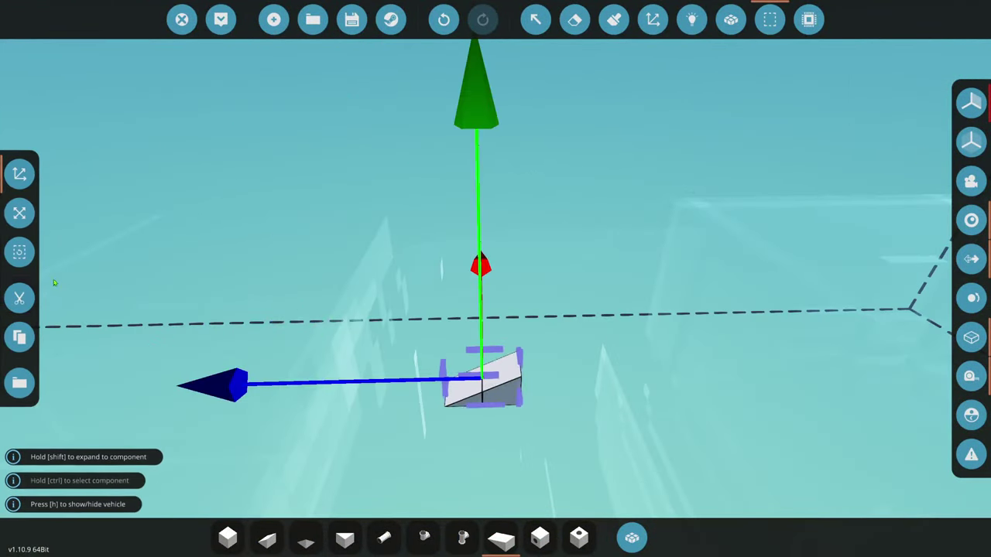
{"action": "left_click", "coordinate": [19, 298]}
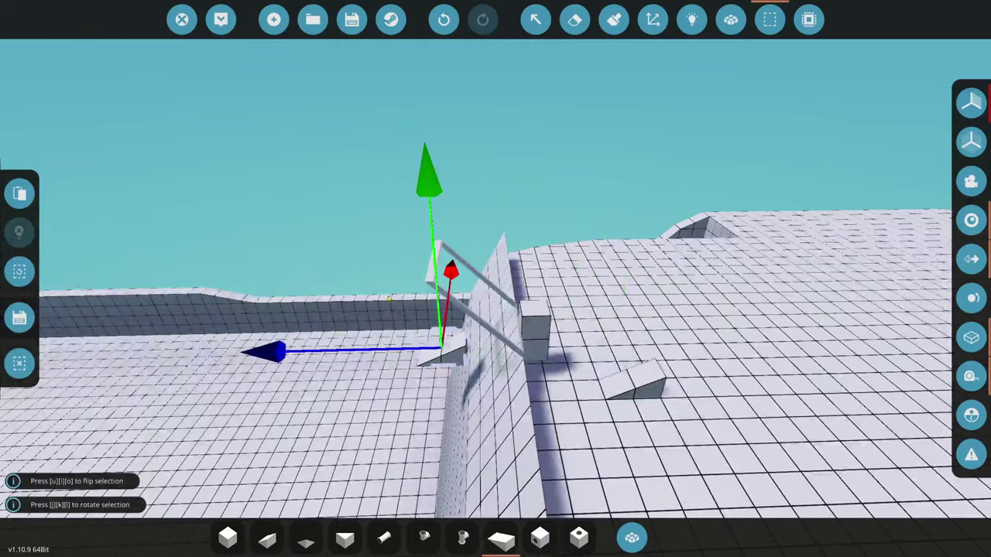
{"action": "left_click_drag", "start_coordinate": [427, 182], "coordinate": [446, 56]}
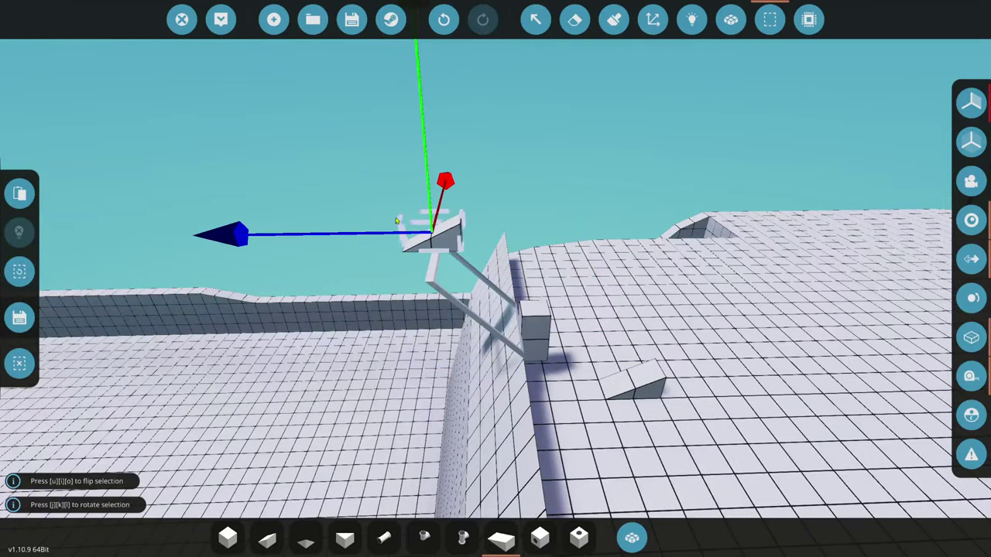
{"action": "left_click_drag", "start_coordinate": [396, 222], "coordinate": [250, 265]}
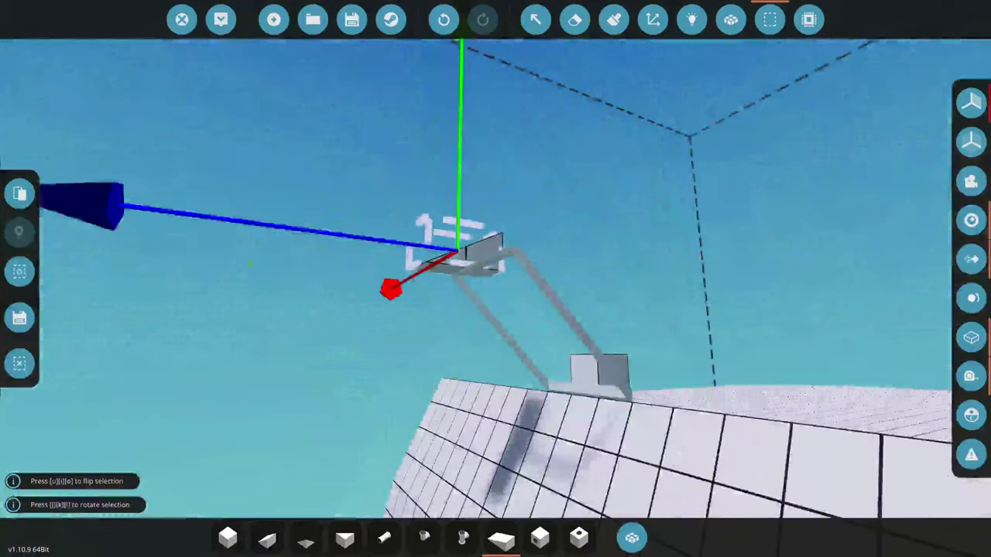
{"action": "left_click", "coordinate": [19, 364]}
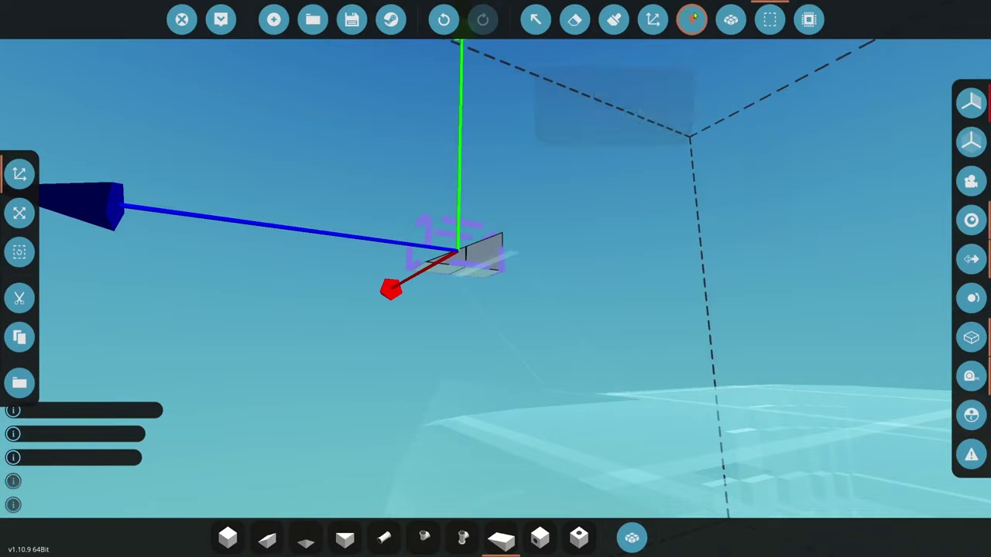
{"action": "left_click", "coordinate": [731, 19]}
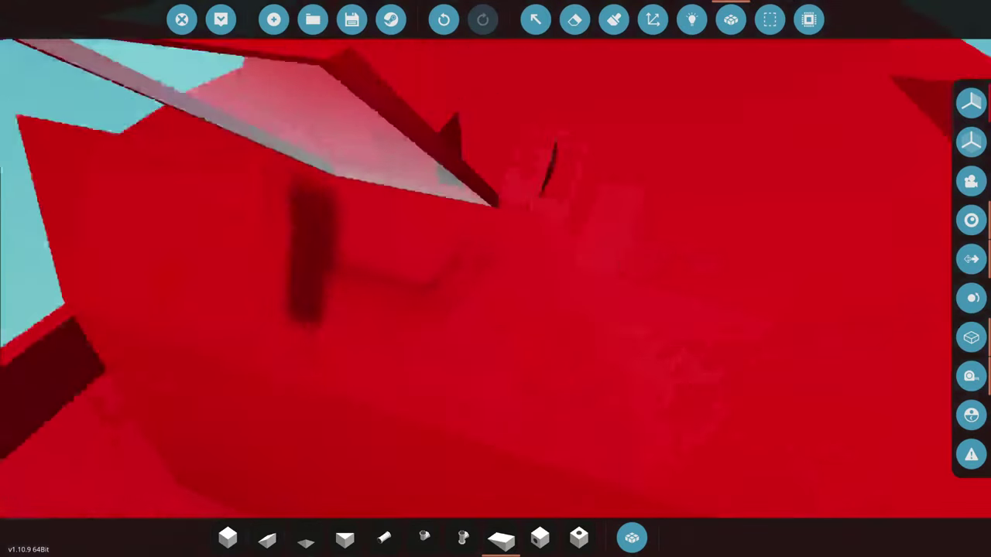
- Try extending the bridge roof backward with blocks behind the wedges above the angled window
{"action": "left_click", "coordinate": [227, 537]}
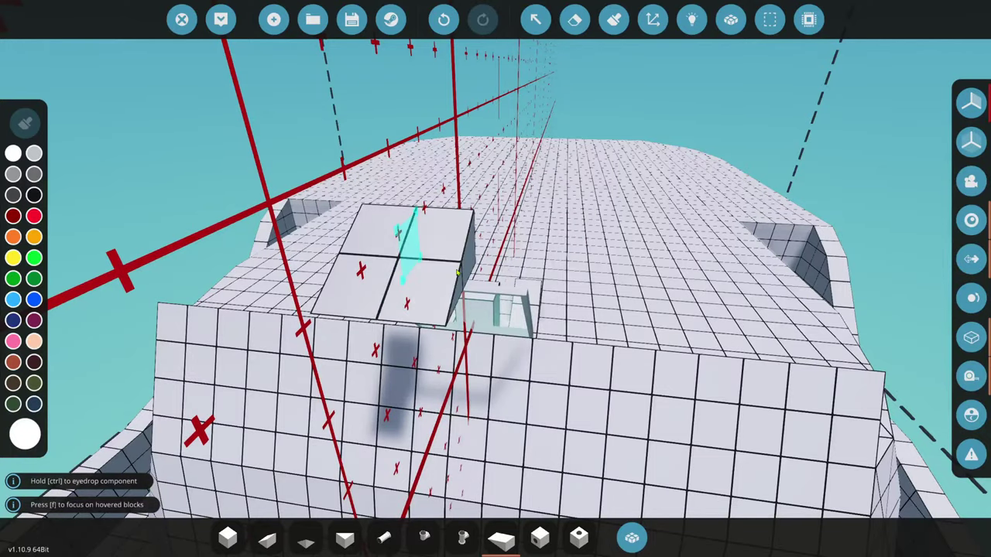
{"action": "key", "text": "f"}
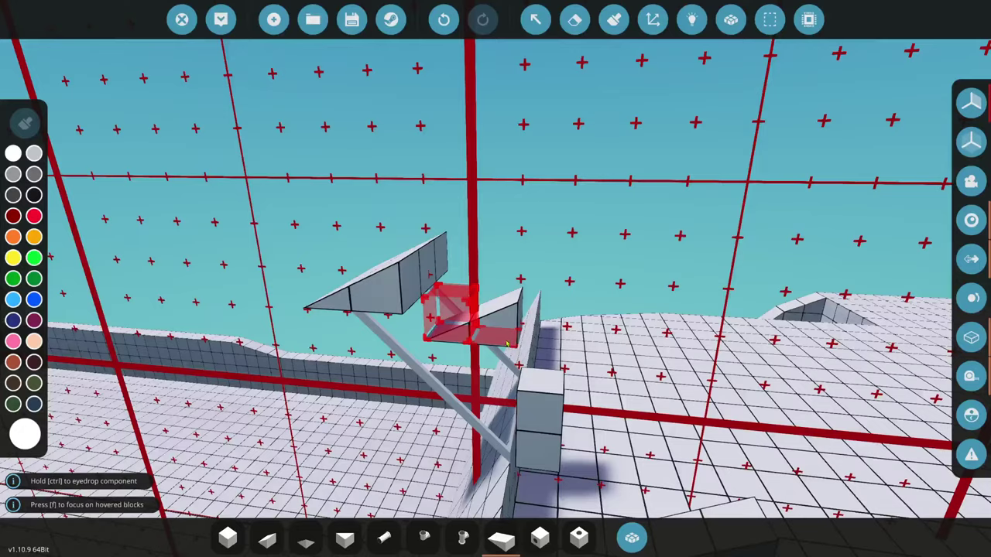
{"action": "left_click", "coordinate": [227, 536]}
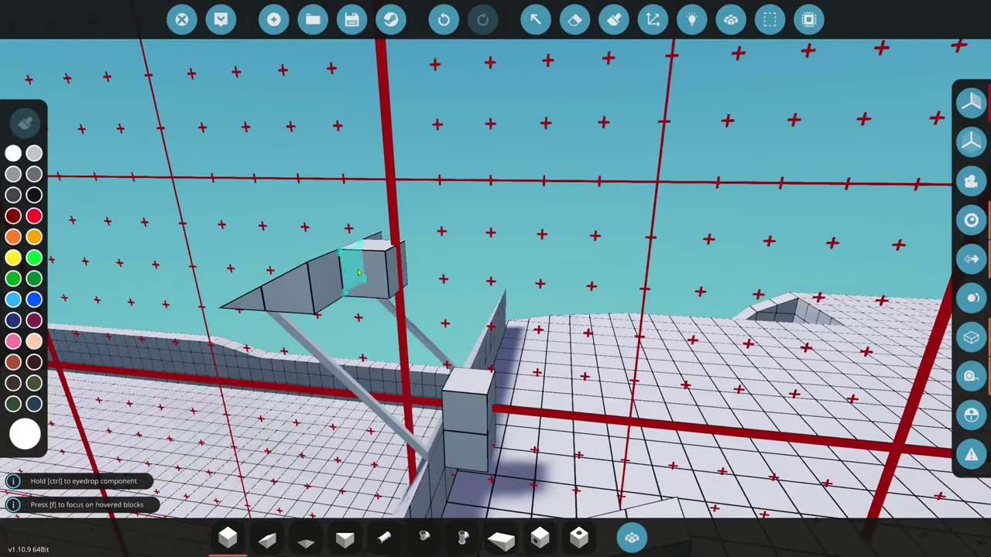
{"action": "left_click", "coordinate": [402, 257]}
{"action": "key", "text": "a"}
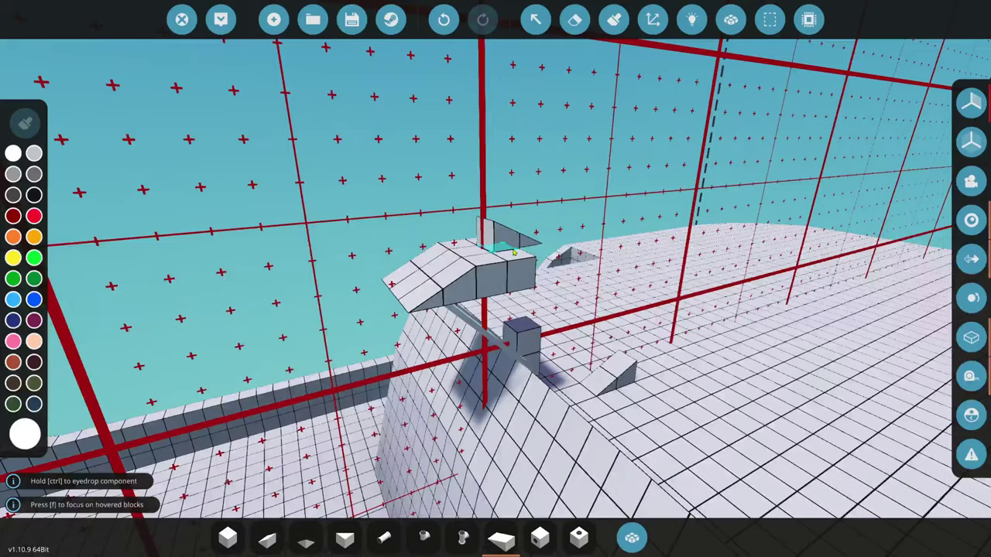
{"action": "key", "text": "a"}
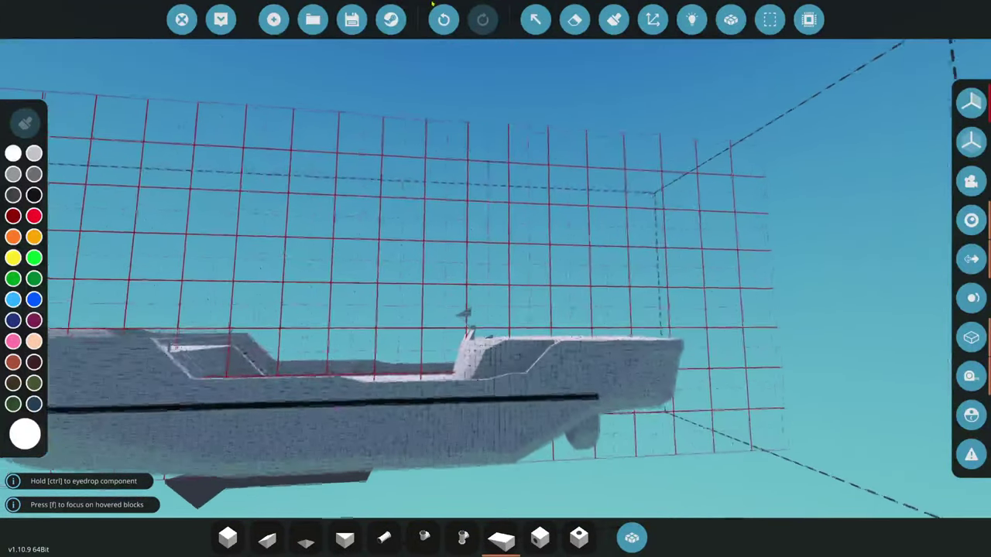
- Spawn the boat in the dock, walk aboard to inspect the bridge at full scale, and return to the workbench
{"action": "left_click", "coordinate": [221, 20]}
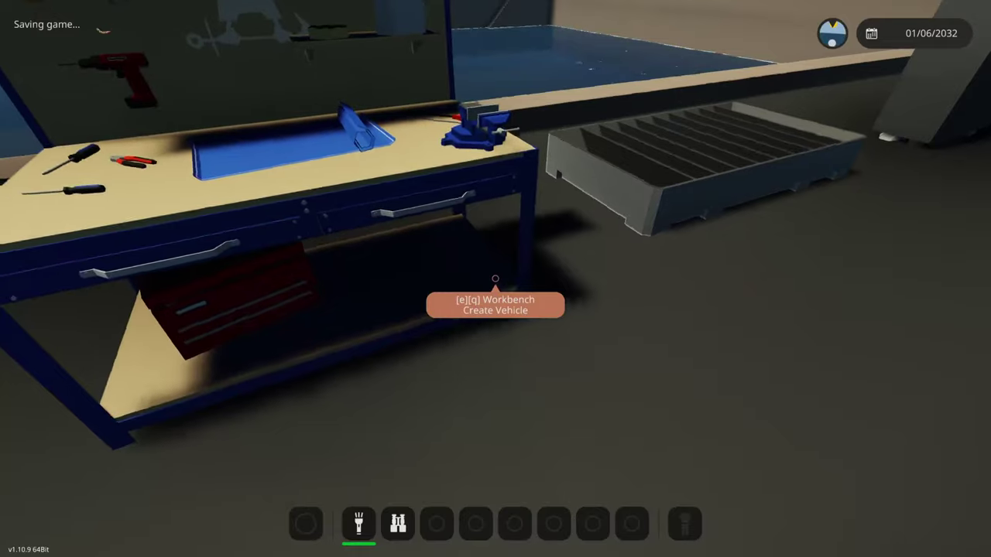
{"action": "key", "text": "w"}
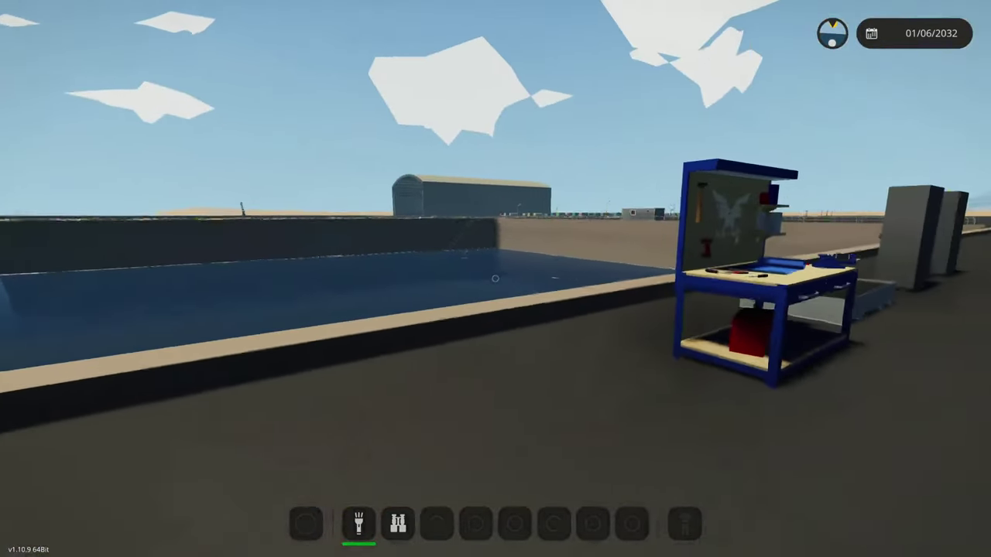
{"action": "key", "text": "w"}
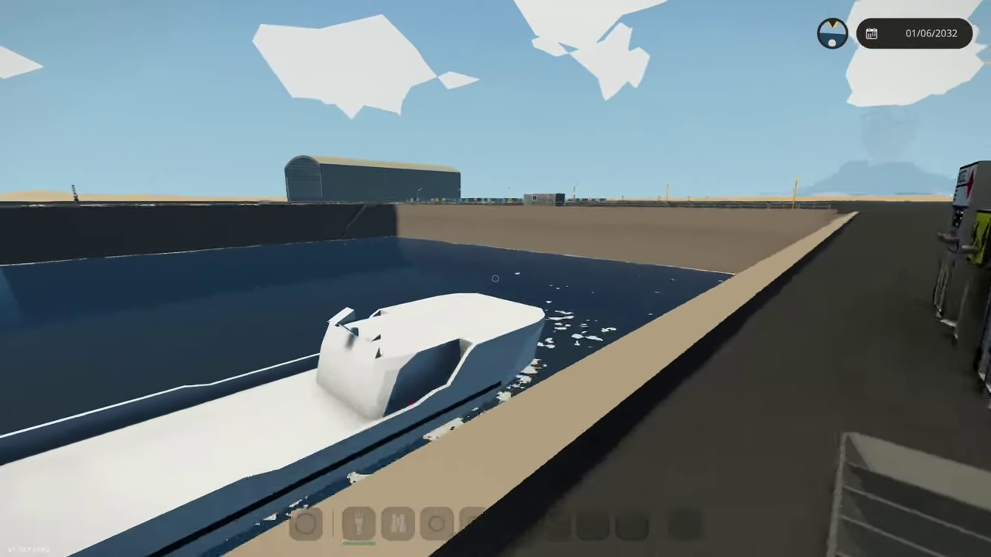
{"action": "key", "text": "w"}
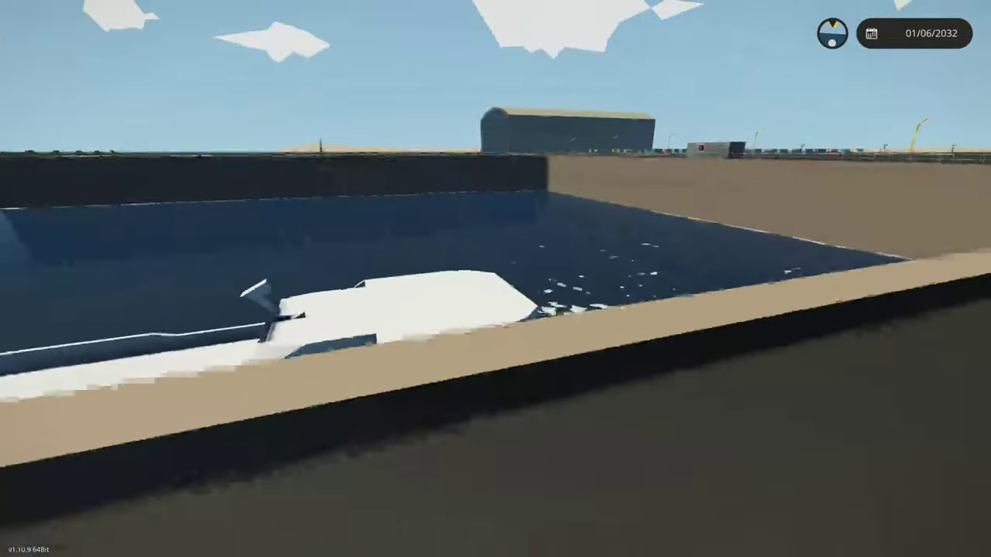
{"action": "key", "text": "w"}
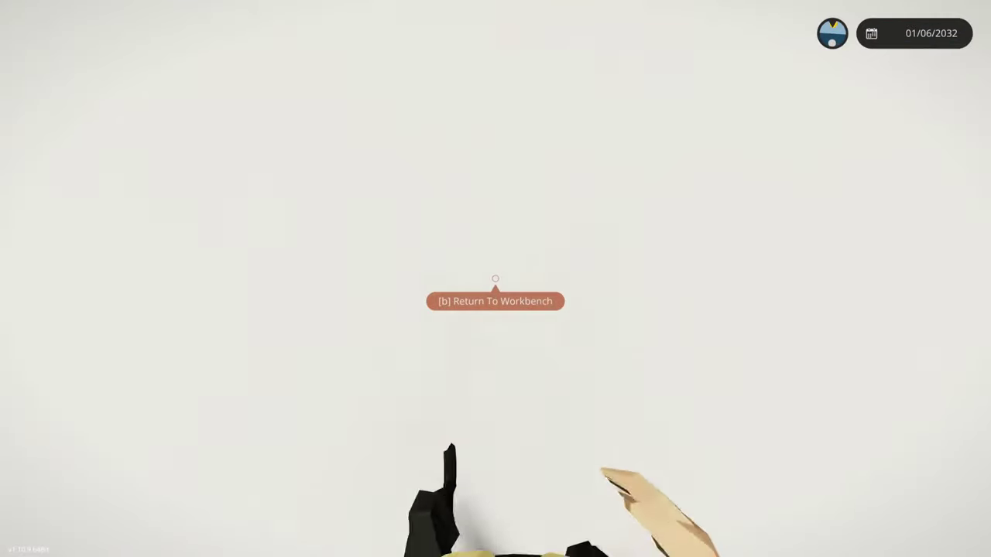
{"action": "key", "text": "q"}
{"action": "key", "text": "w"}
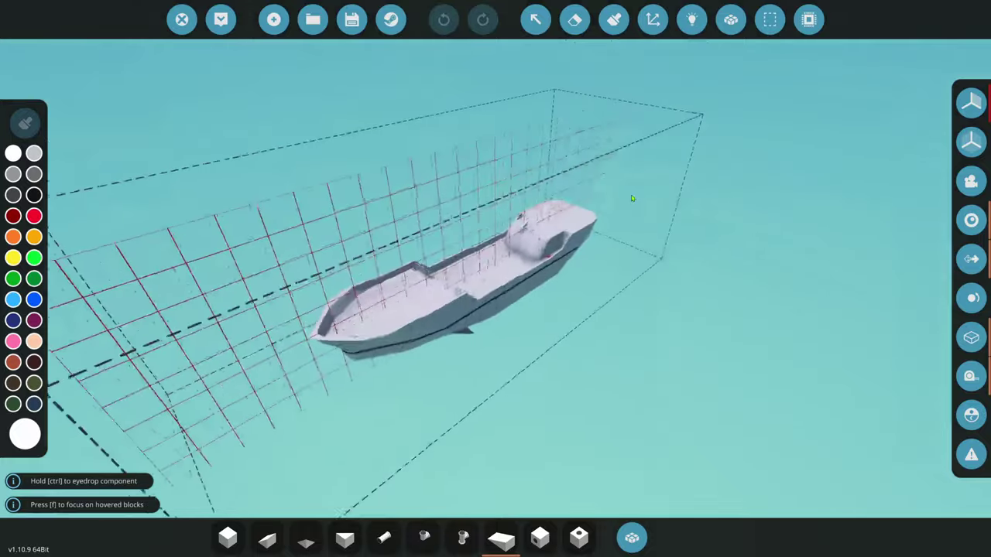
- Cut the superstructure's front roof section with the bridge parts and paste it about four blocks higher and one block farther back
{"action": "key", "text": "w"}
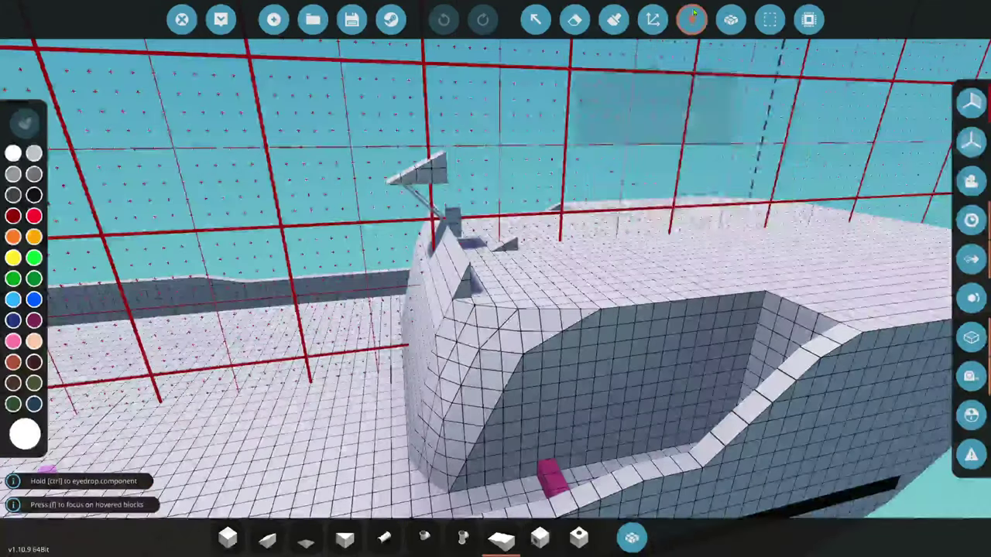
{"action": "left_click", "coordinate": [769, 20]}
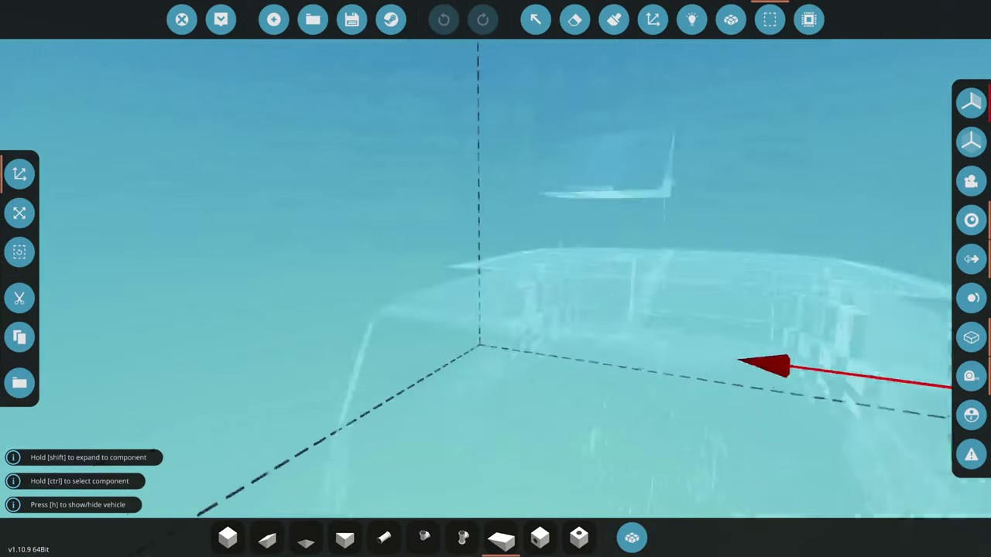
{"action": "key", "text": "r"}
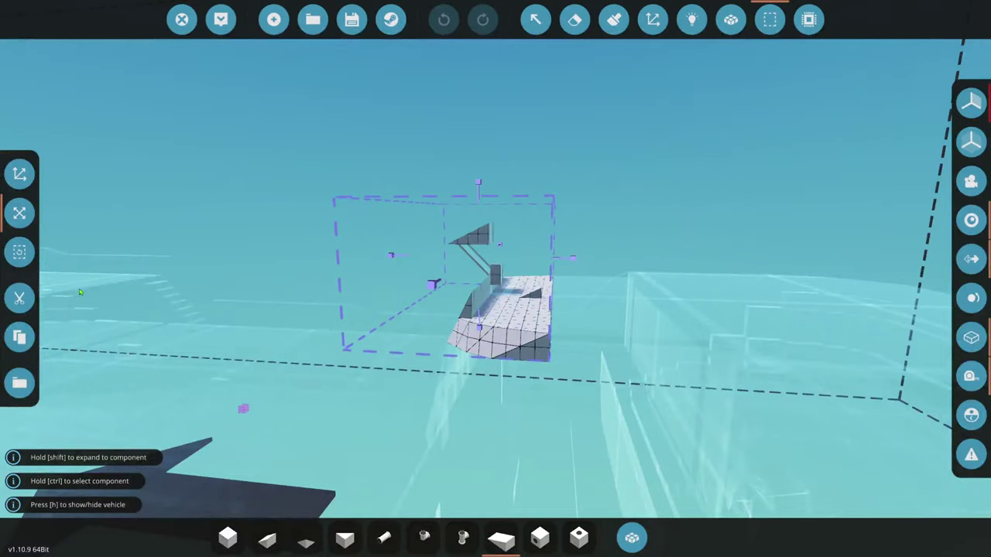
{"action": "left_click", "coordinate": [20, 298]}
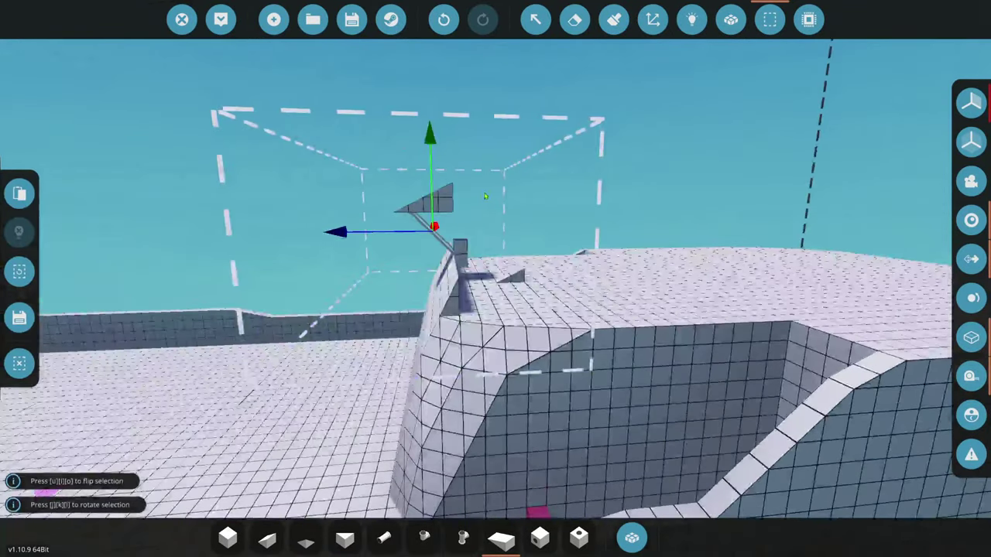
{"action": "left_click_drag", "start_coordinate": [439, 199], "coordinate": [433, 140]}
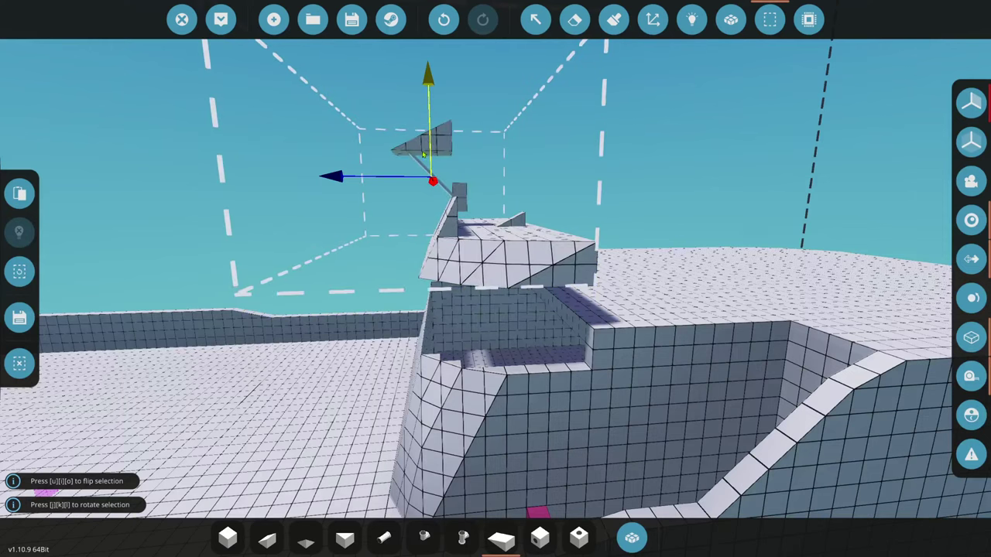
{"action": "left_click_drag", "start_coordinate": [364, 178], "coordinate": [380, 178]}
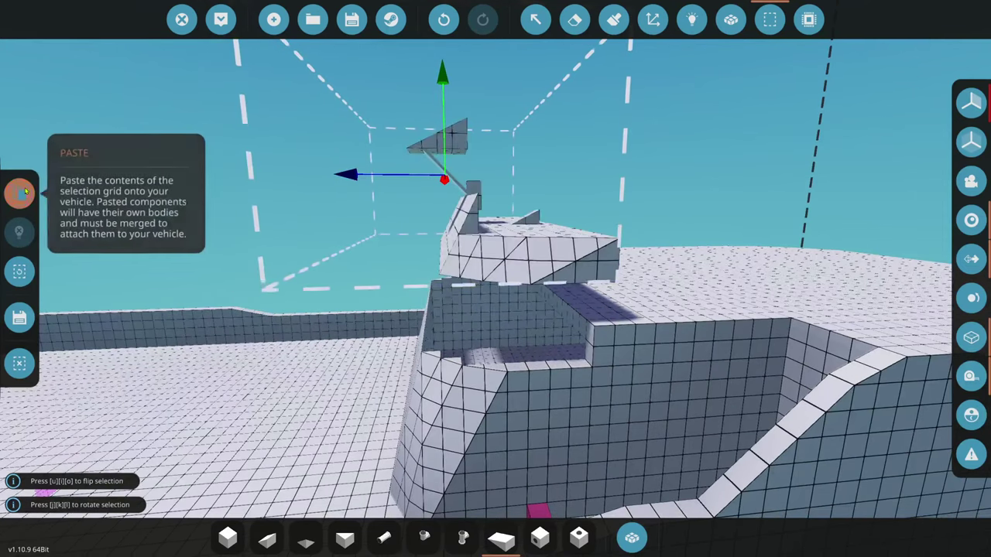
{"action": "left_click", "coordinate": [23, 369]}
- Try filling the gap under the raised roof section around its front corner, and undo the placed pieces
{"action": "left_click", "coordinate": [228, 536]}
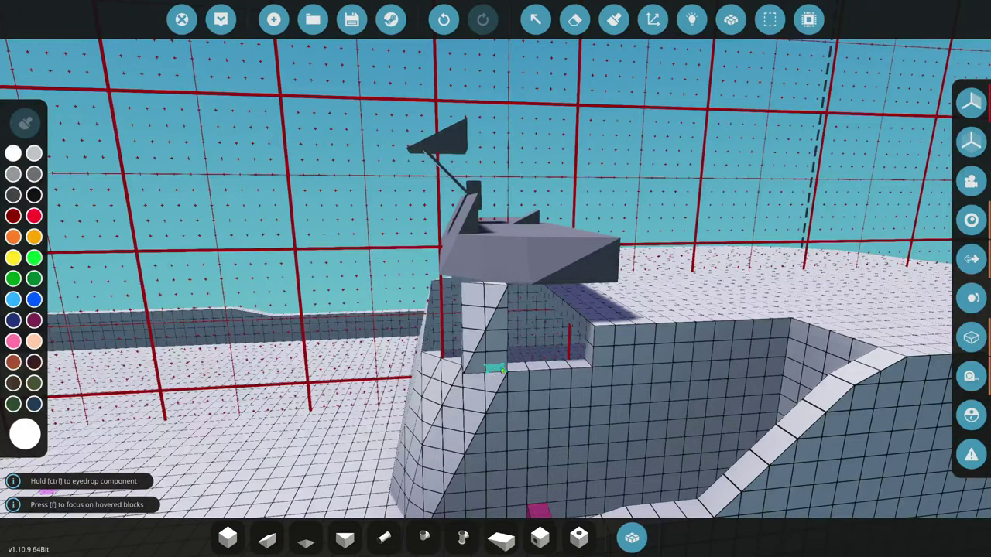
{"action": "left_click_drag", "start_coordinate": [396, 453], "coordinate": [344, 446]}
{"action": "left_click", "coordinate": [616, 416]}
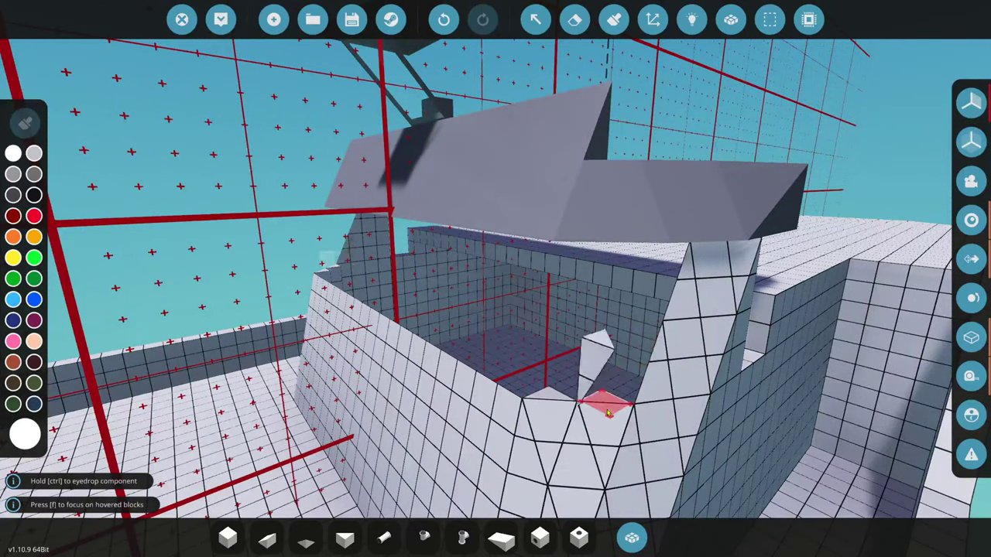
{"action": "left_click_drag", "start_coordinate": [744, 187], "coordinate": [705, 205]}
{"action": "left_click_drag", "start_coordinate": [735, 132], "coordinate": [441, 488]}
{"action": "left_click_drag", "start_coordinate": [380, 280], "coordinate": [309, 294]}
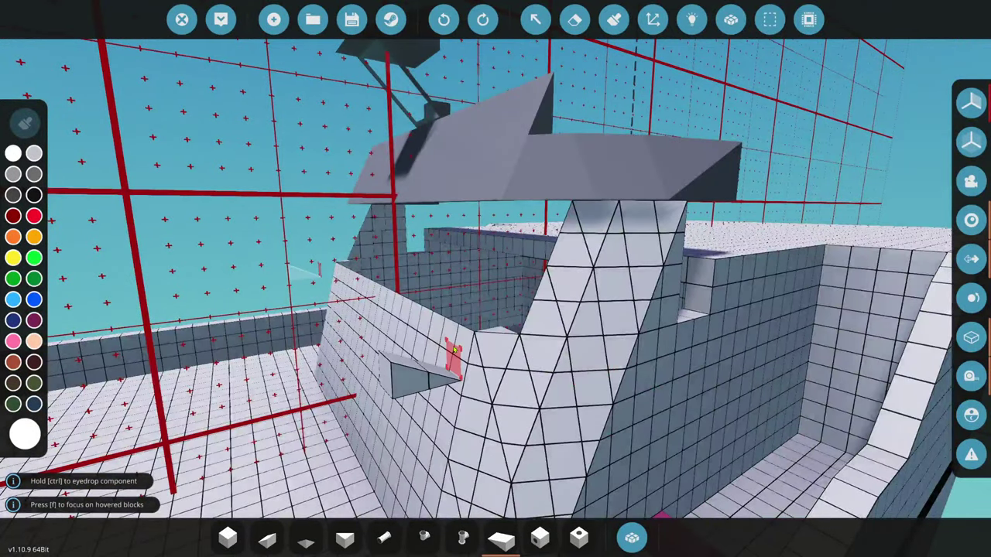
{"action": "left_click_drag", "start_coordinate": [309, 294], "coordinate": [194, 295]}
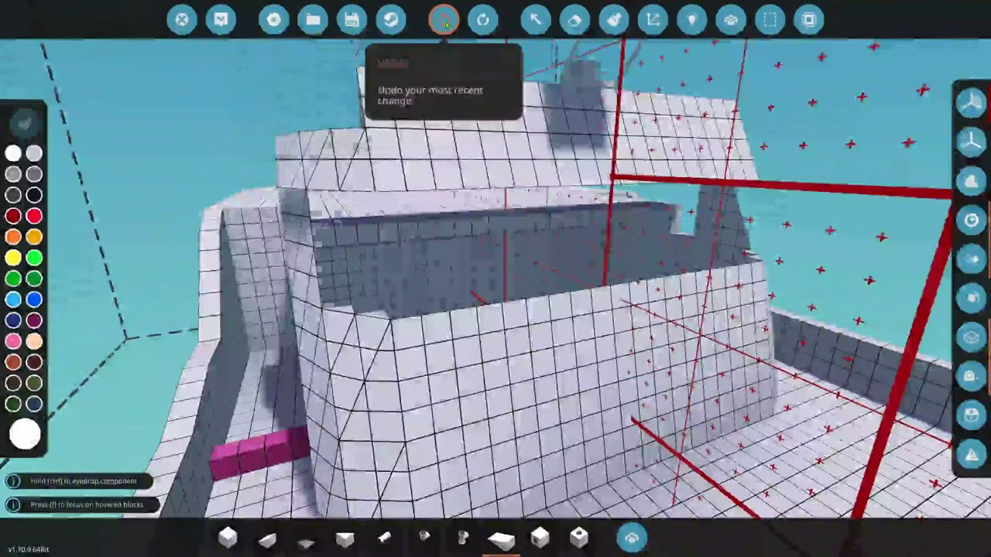
{"action": "left_click", "coordinate": [446, 24]}
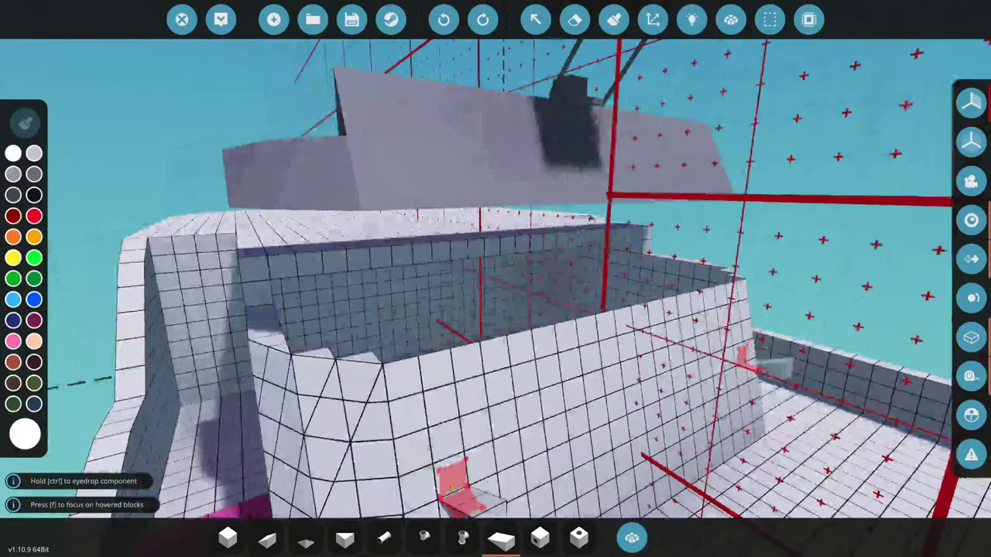
- Find a pyramid block in the component inventory and stand it upright on the front wall's corner beneath the raised section
{"action": "left_click", "coordinate": [631, 536]}
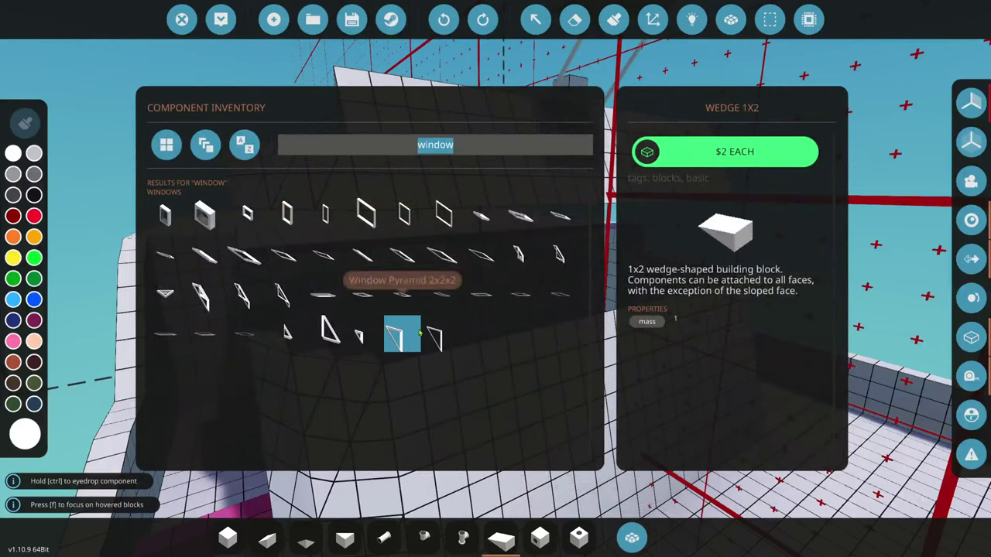
{"action": "type", "text": "py"}
{"action": "left_click", "coordinate": [480, 220]}
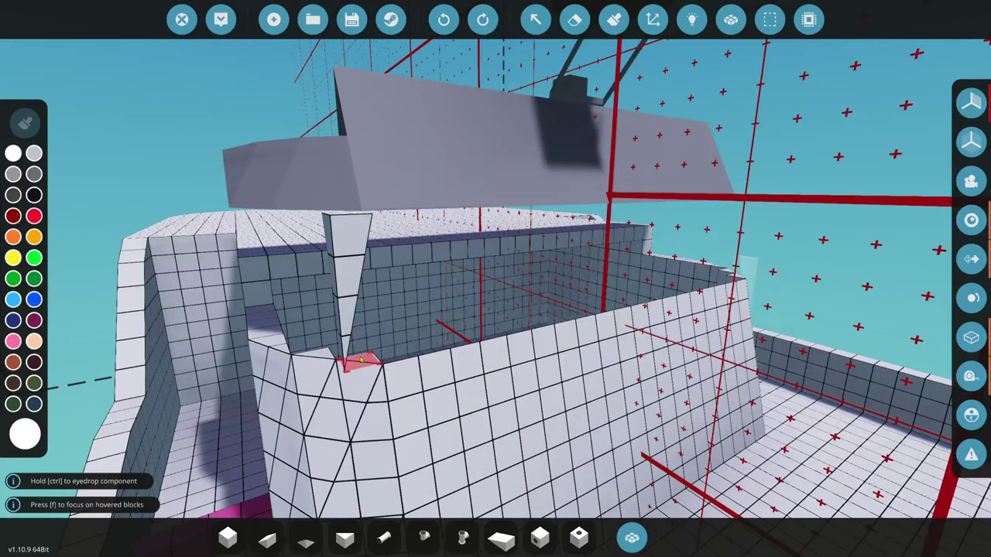
{"action": "left_click", "coordinate": [360, 358]}
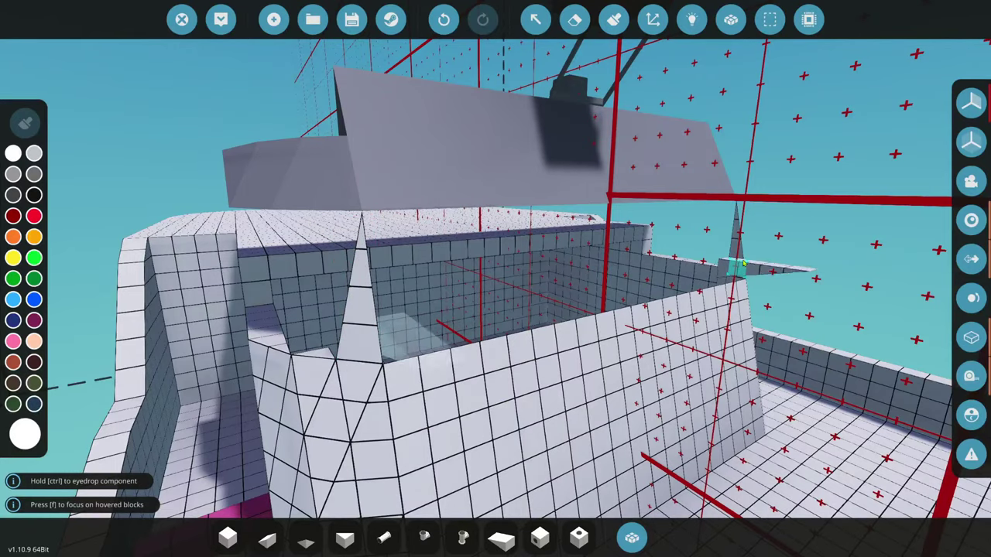
- Stand another upright pyramid on the next triangular facet of the rounded front corner, beside the filled front wall
{"action": "key", "text": "w"}
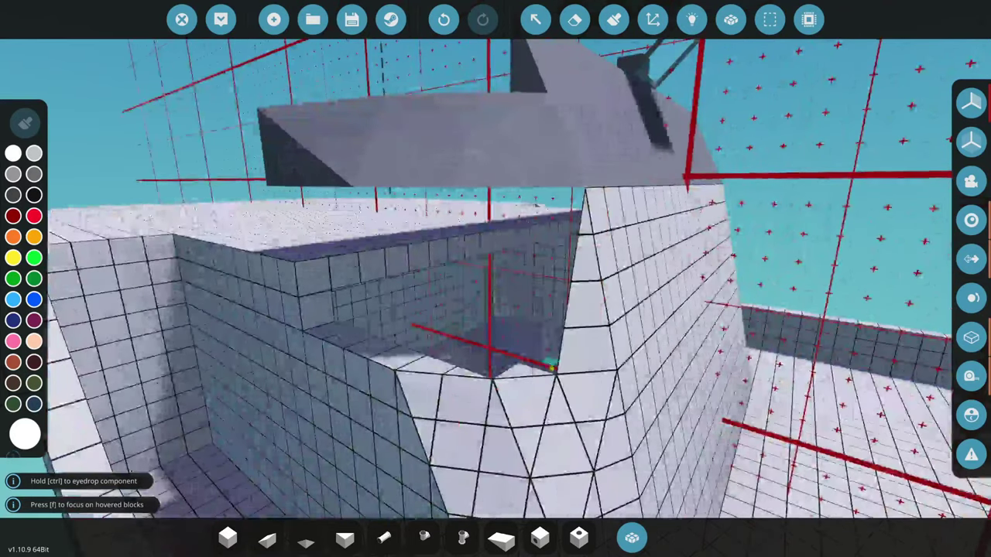
{"action": "right_click", "coordinate": [542, 378]}
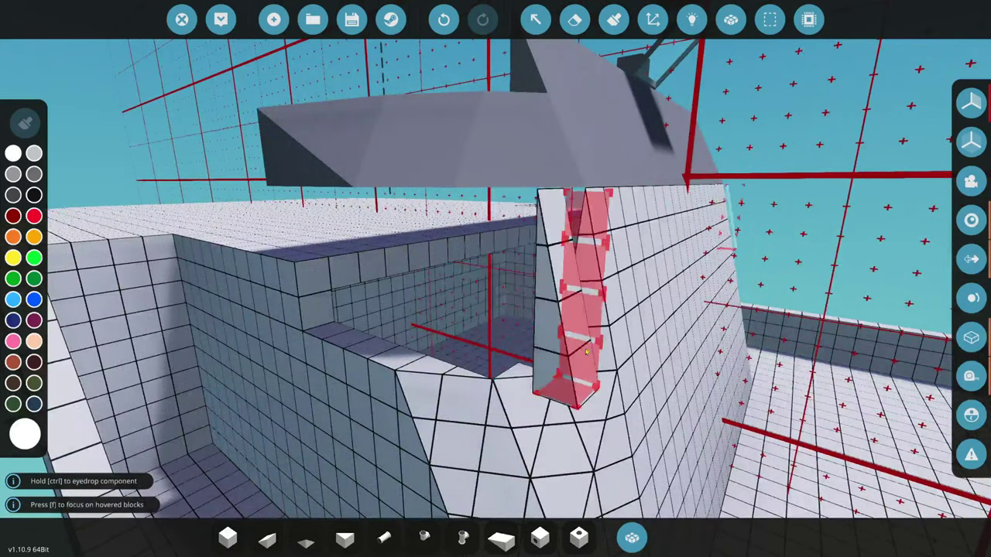
{"action": "left_click", "coordinate": [526, 385]}
{"action": "right_click", "coordinate": [526, 385]}
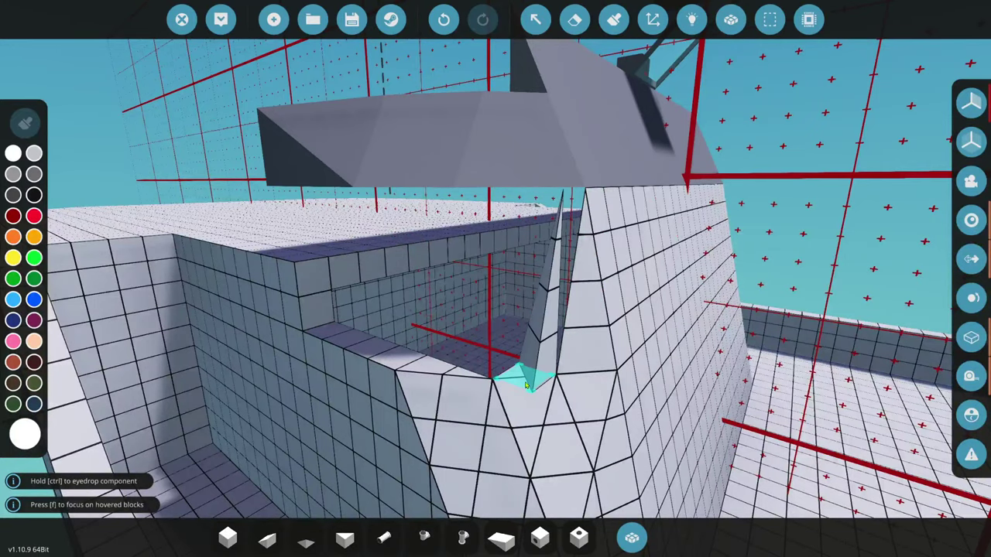
{"action": "left_click", "coordinate": [526, 385]}
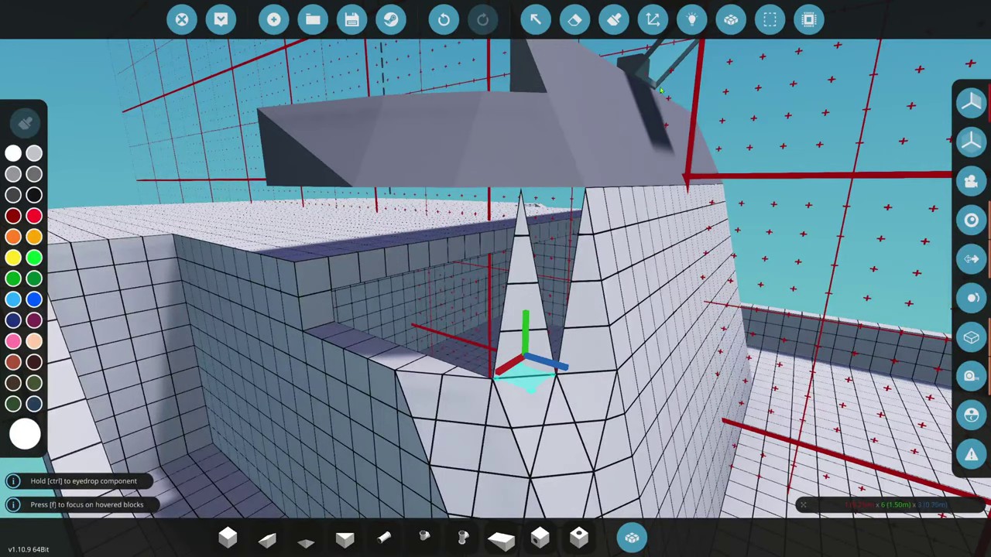
- Close the rest of the rounded corner with blocks and sloped pieces four blocks high, up to the raised section
{"action": "key", "text": "w"}
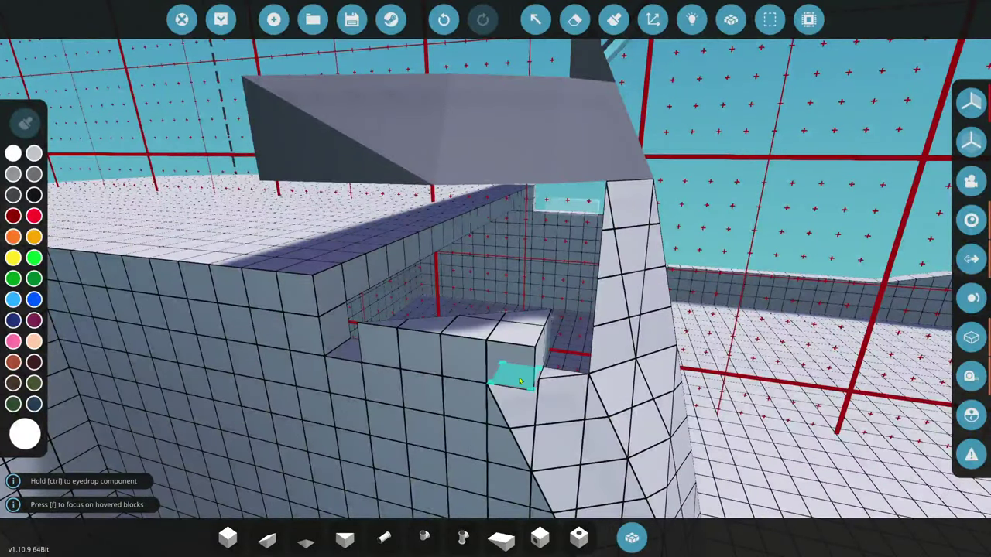
{"action": "key", "text": "q"}
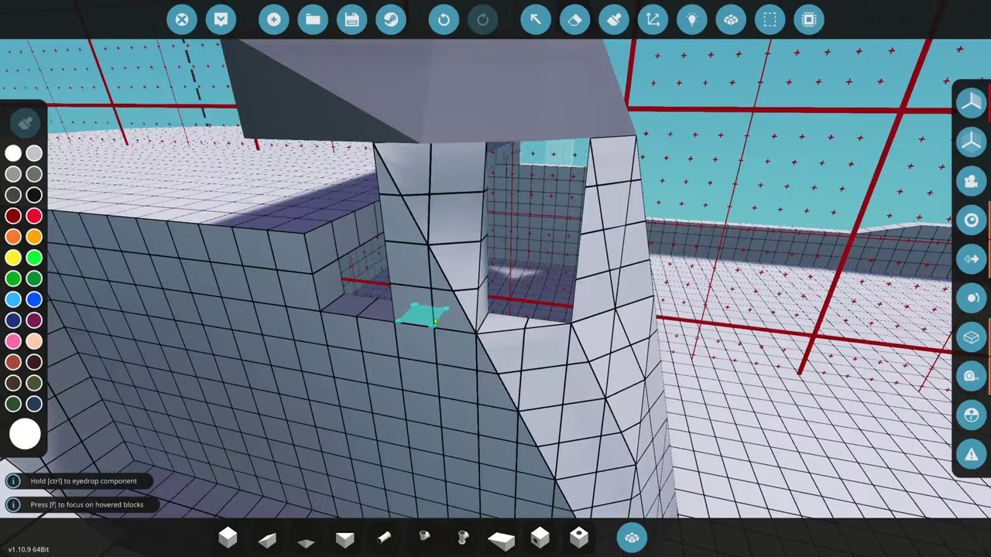
{"action": "key", "text": "ctrl+z"}
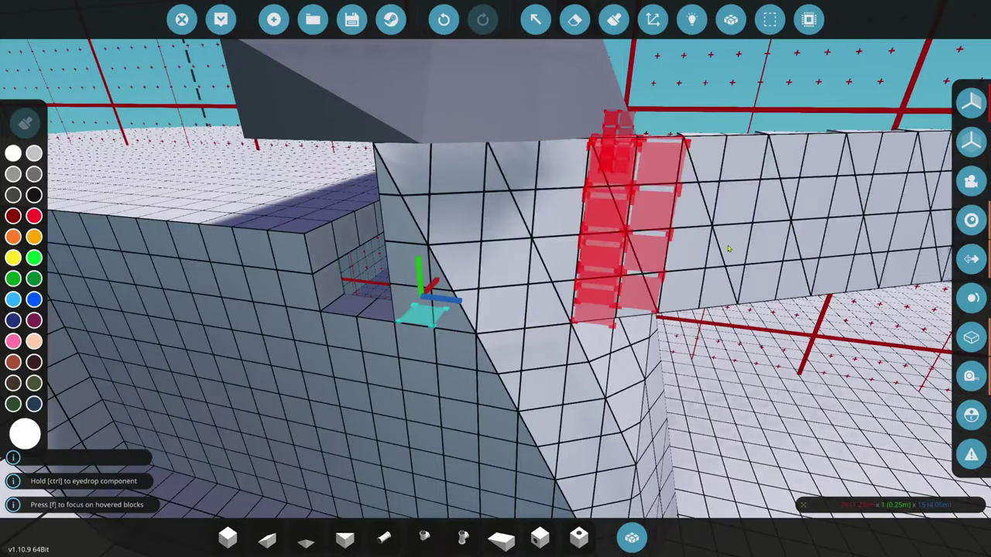
- Cut the raised front section with the selection grid, shift it slightly forward toward the main deck, and paste it back
{"action": "key", "text": "s"}
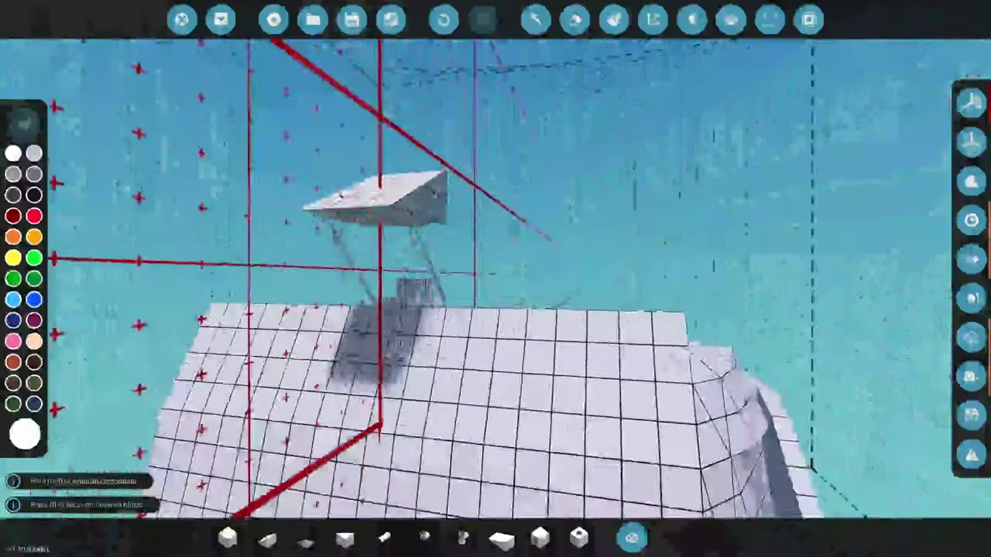
{"action": "left_click", "coordinate": [770, 21]}
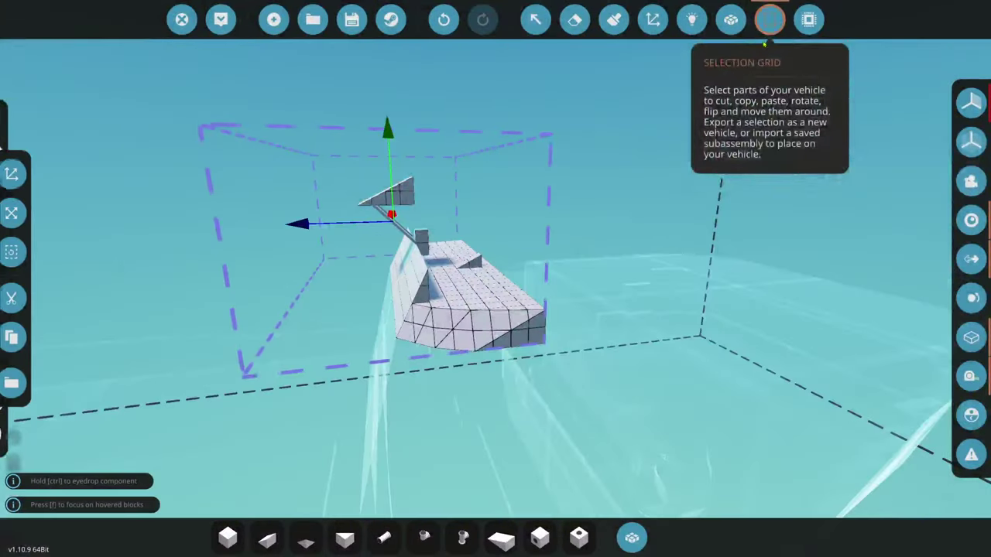
{"action": "left_click", "coordinate": [19, 295]}
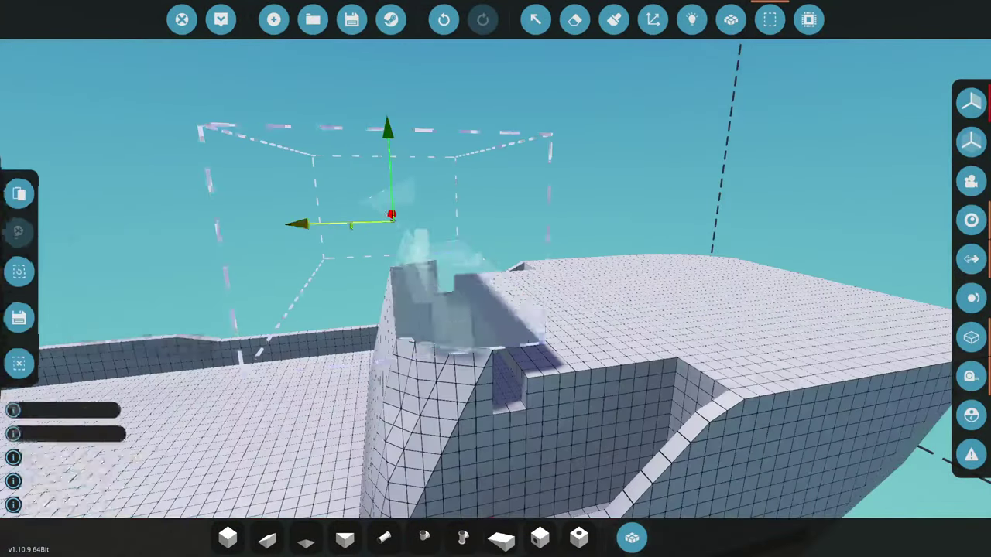
{"action": "key", "text": "w"}
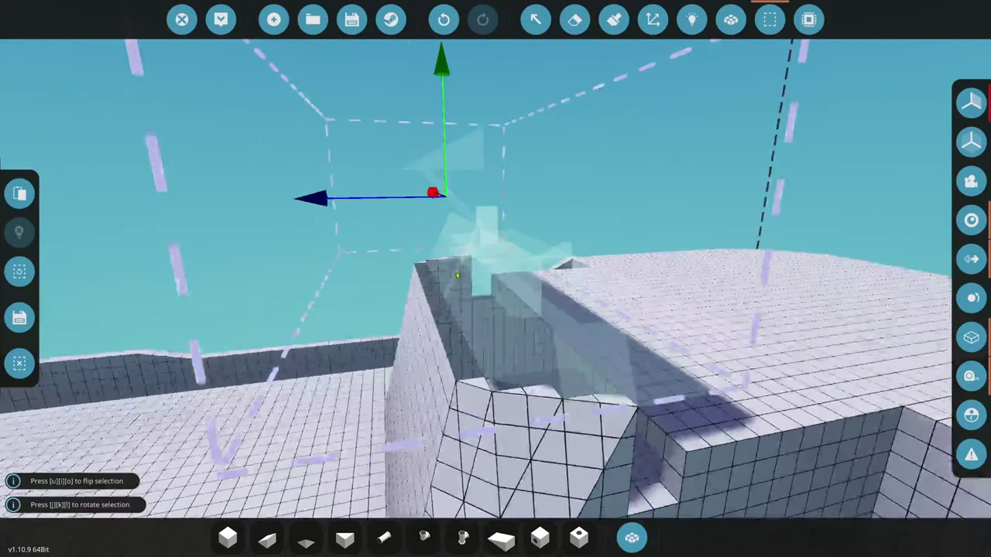
{"action": "left_click_drag", "start_coordinate": [365, 199], "coordinate": [346, 203]}
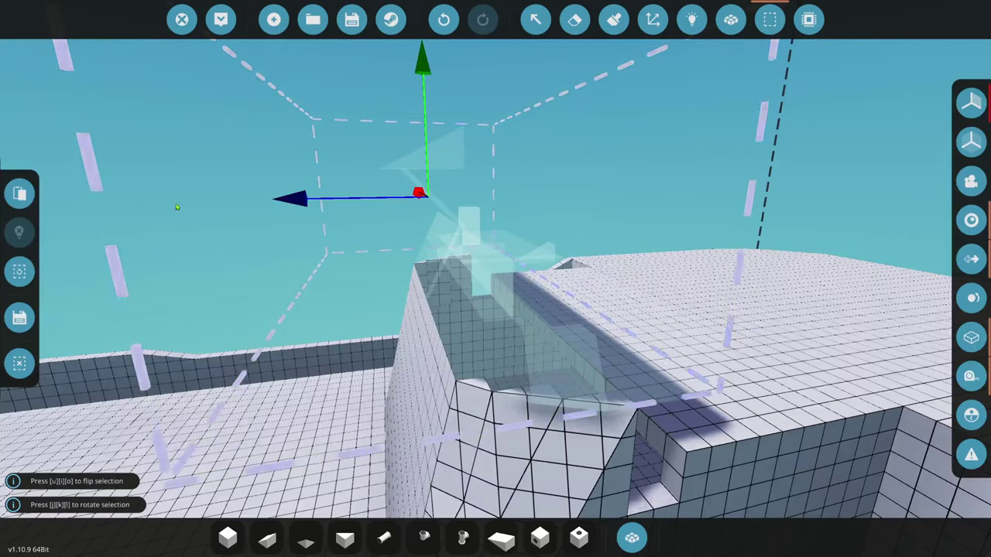
{"action": "left_click", "coordinate": [20, 194]}
{"action": "left_click", "coordinate": [20, 363]}
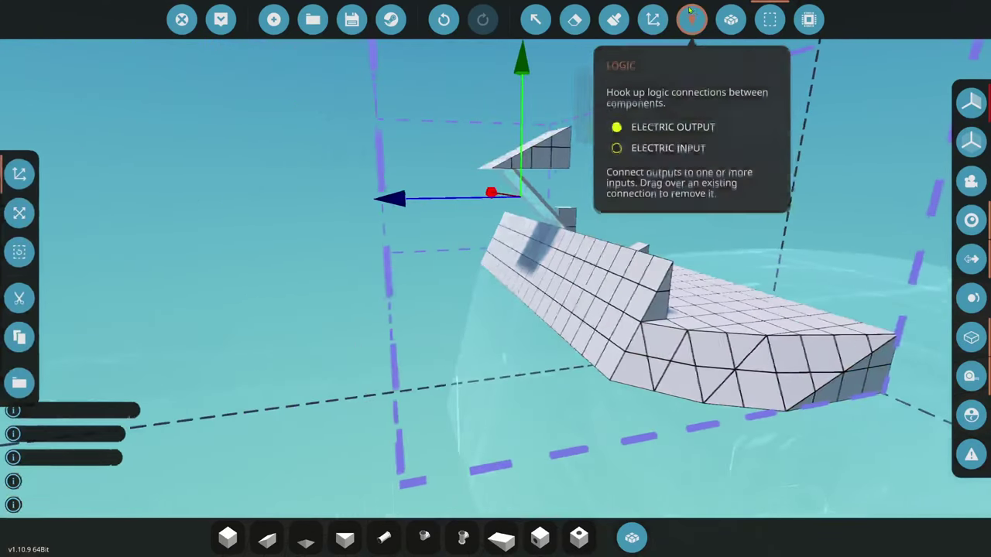
- Erase the sloped corner pieces from the shifted raised section so only its full blocks remain above the rounded corner
{"action": "left_click", "coordinate": [731, 19]}
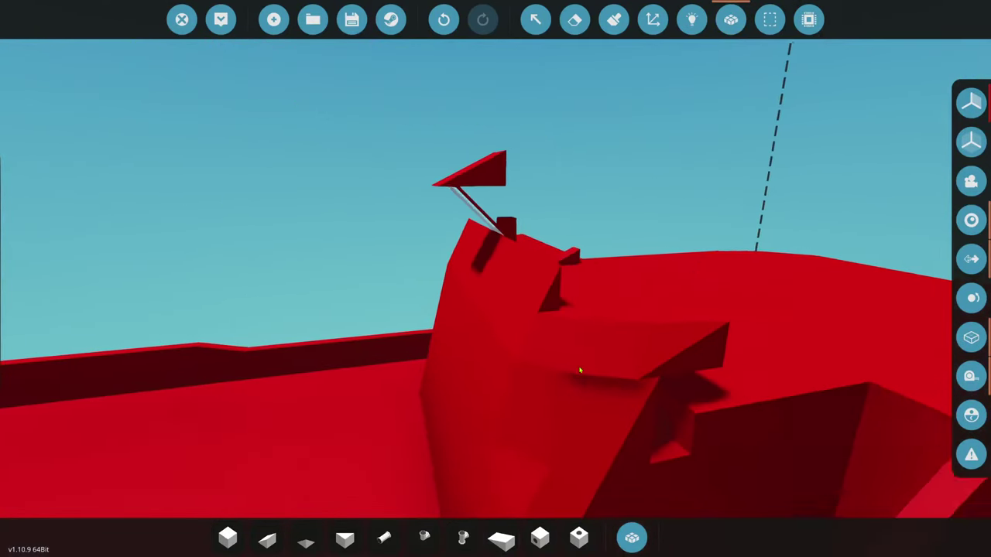
{"action": "left_click", "coordinate": [575, 20]}
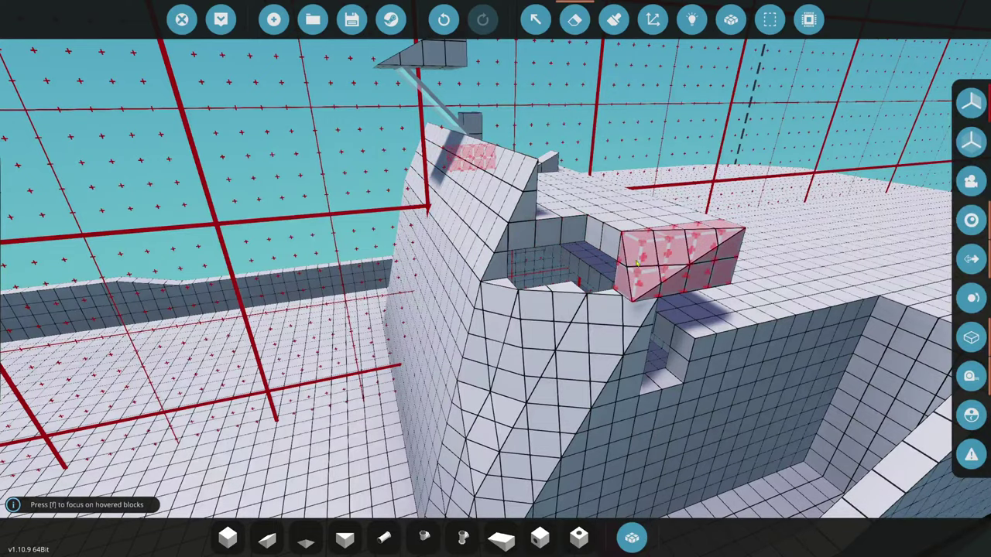
{"action": "scroll", "coordinate": [636, 341], "scroll_direction": "up", "scroll_amount": 3}
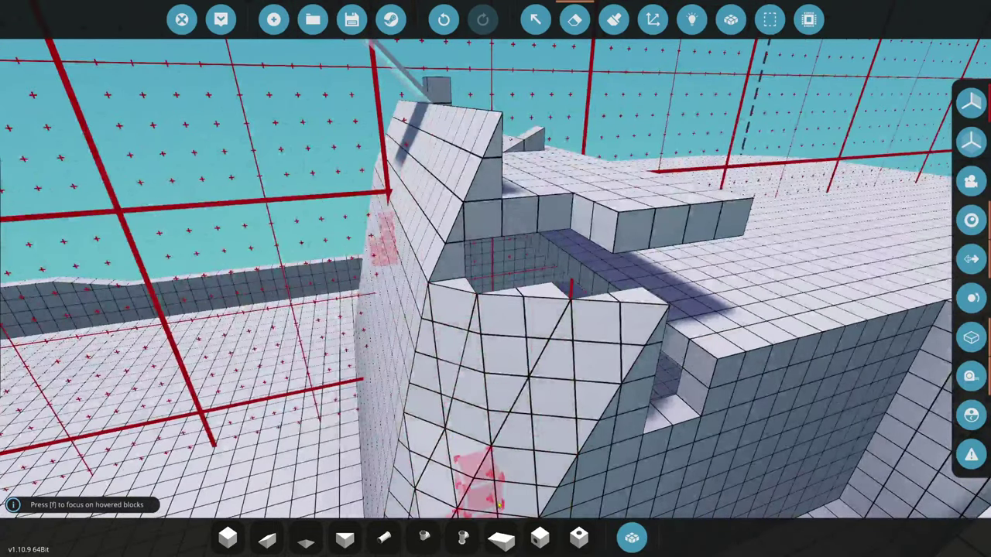
{"action": "scroll", "coordinate": [427, 413], "scroll_direction": "up", "scroll_amount": 3}
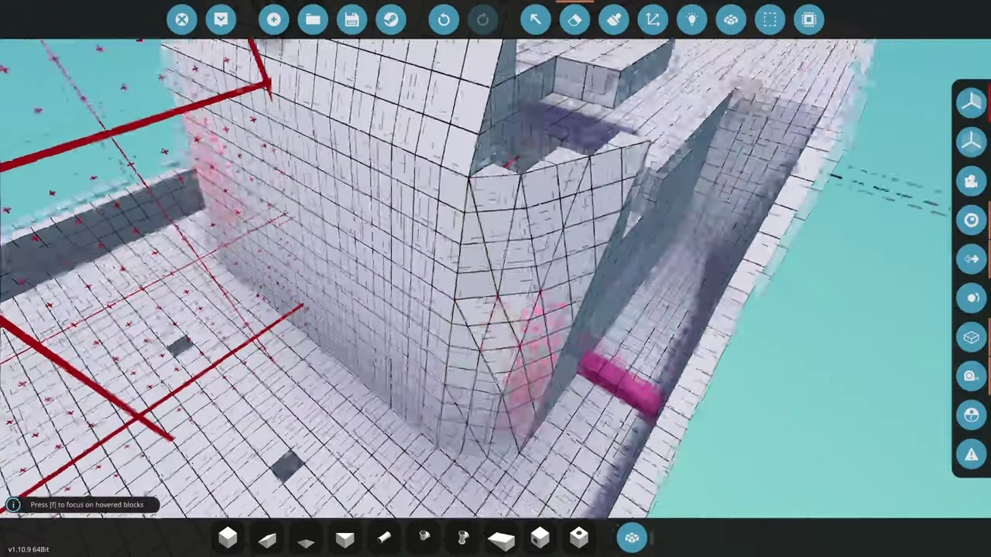
{"action": "scroll", "coordinate": [487, 338], "scroll_direction": "up", "scroll_amount": 5}
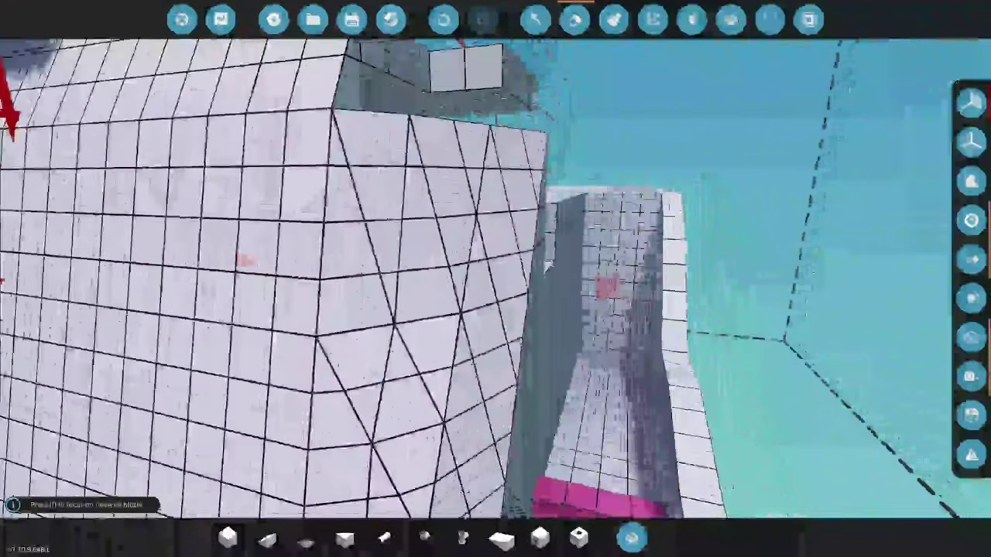
{"action": "scroll", "coordinate": [496, 279], "scroll_direction": "down", "scroll_amount": 5}
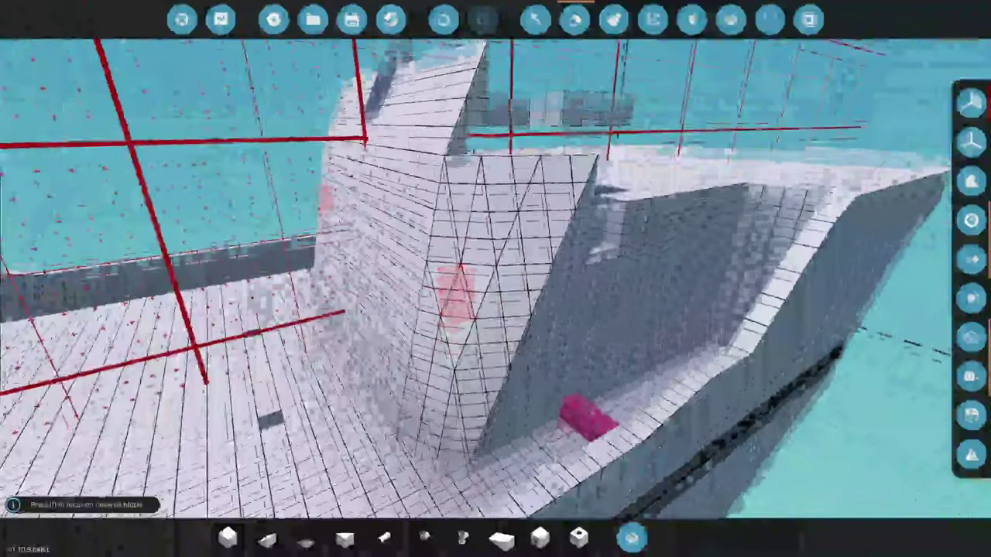
{"action": "scroll", "coordinate": [495, 279], "scroll_direction": "down", "scroll_amount": 3}
{"action": "scroll", "coordinate": [490, 380], "scroll_direction": "up", "scroll_amount": 5}
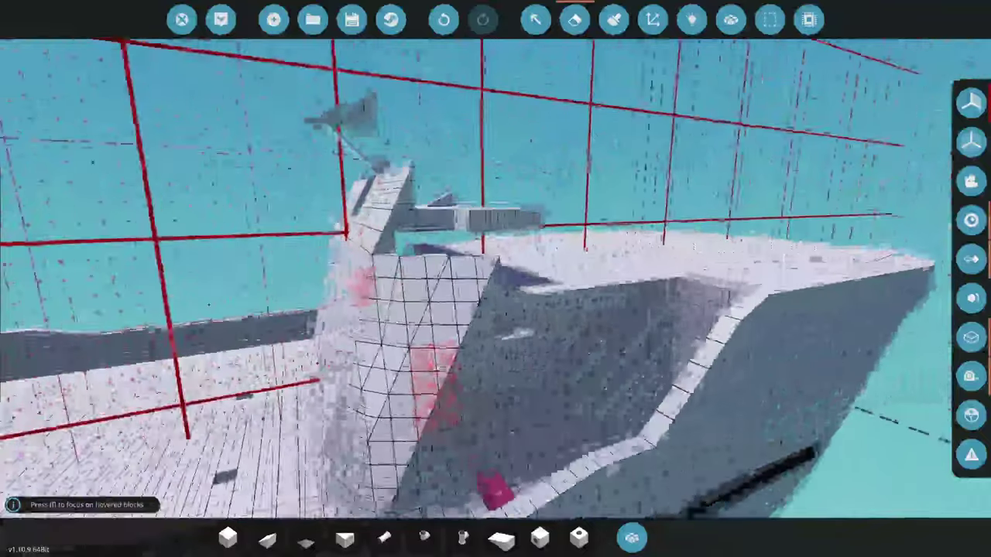
{"action": "scroll", "coordinate": [491, 379], "scroll_direction": "up", "scroll_amount": 2}
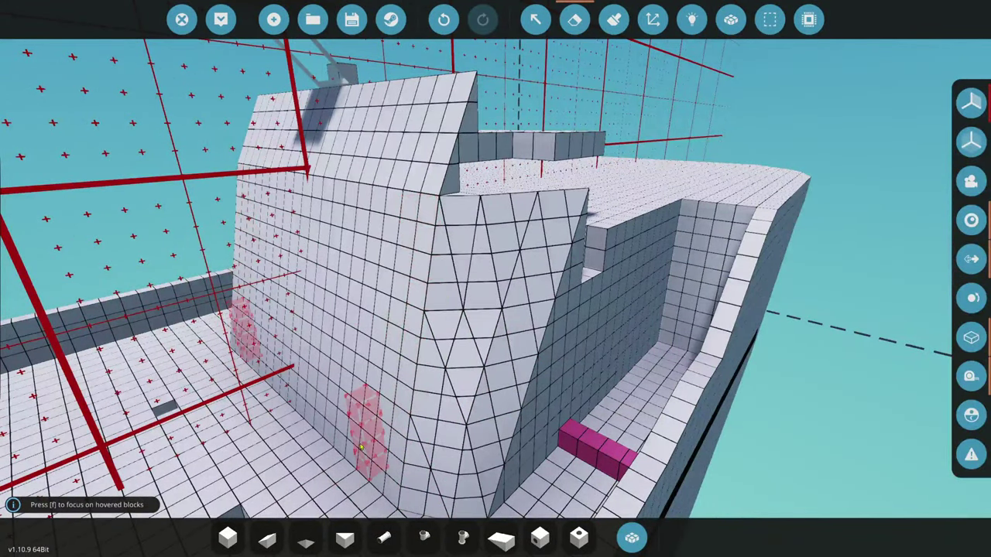
- Search the component inventory for "py" and stand Pyramid 1x2 blocks on the corner beside the sloped front wall
{"action": "left_click", "coordinate": [240, 549]}
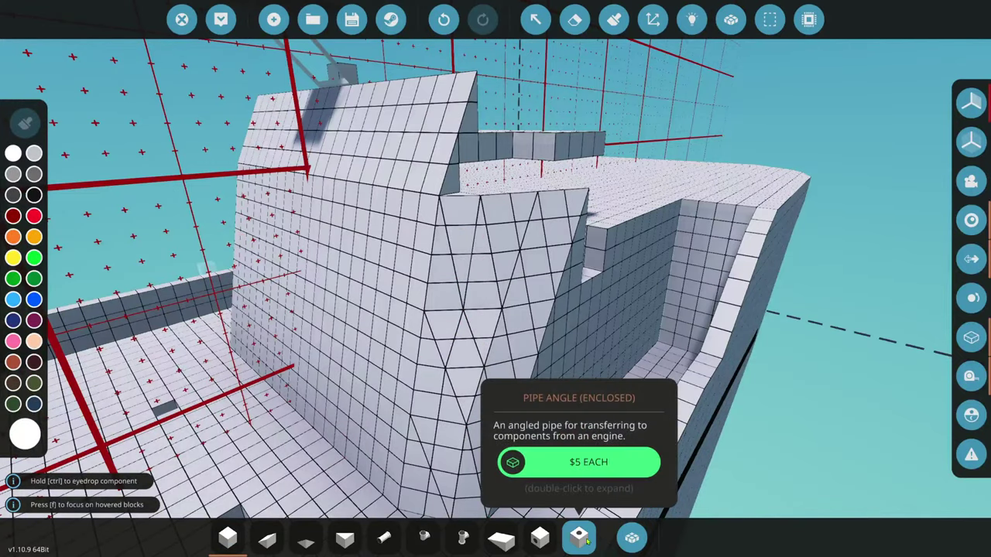
{"action": "left_click", "coordinate": [632, 538]}
{"action": "type", "text": "py"}
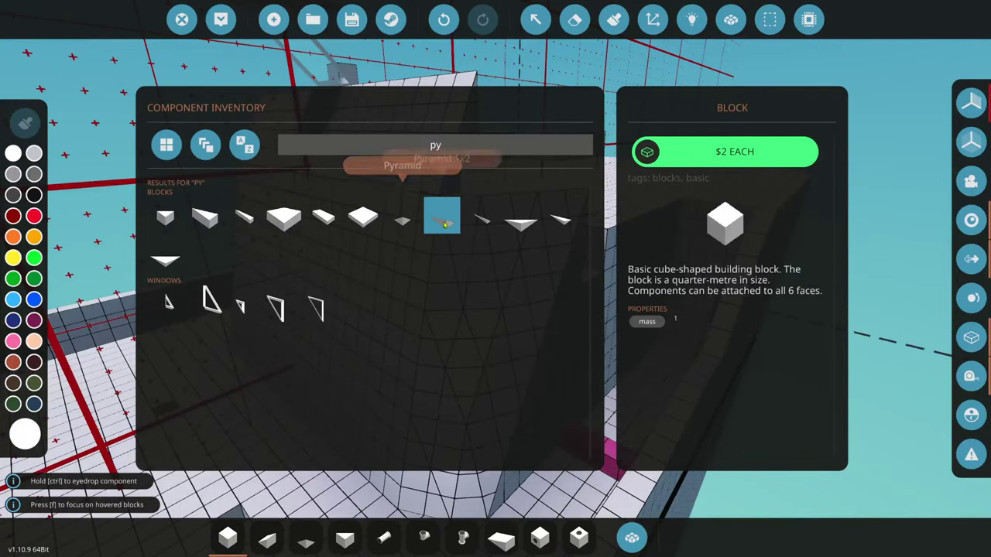
{"action": "left_click", "coordinate": [445, 224]}
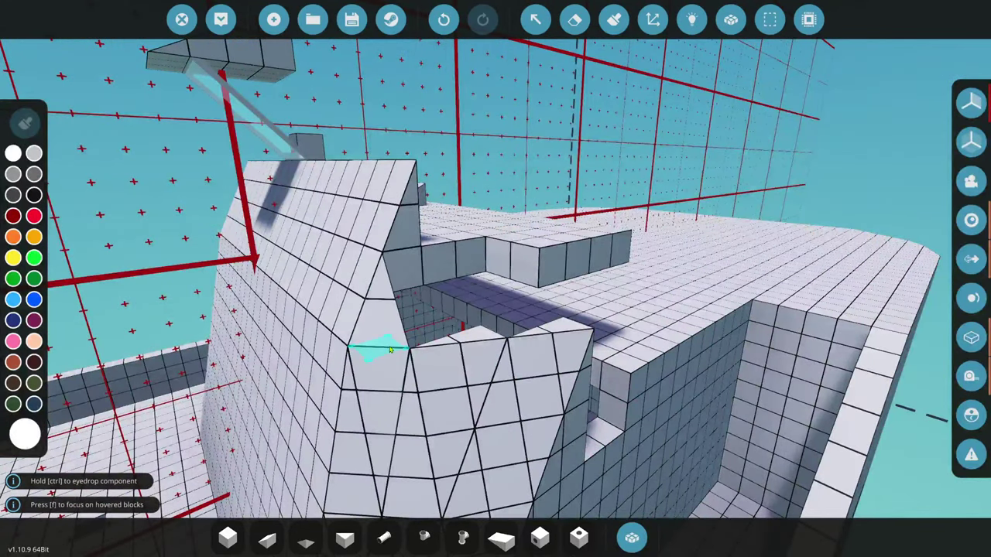
{"action": "left_click", "coordinate": [391, 350]}
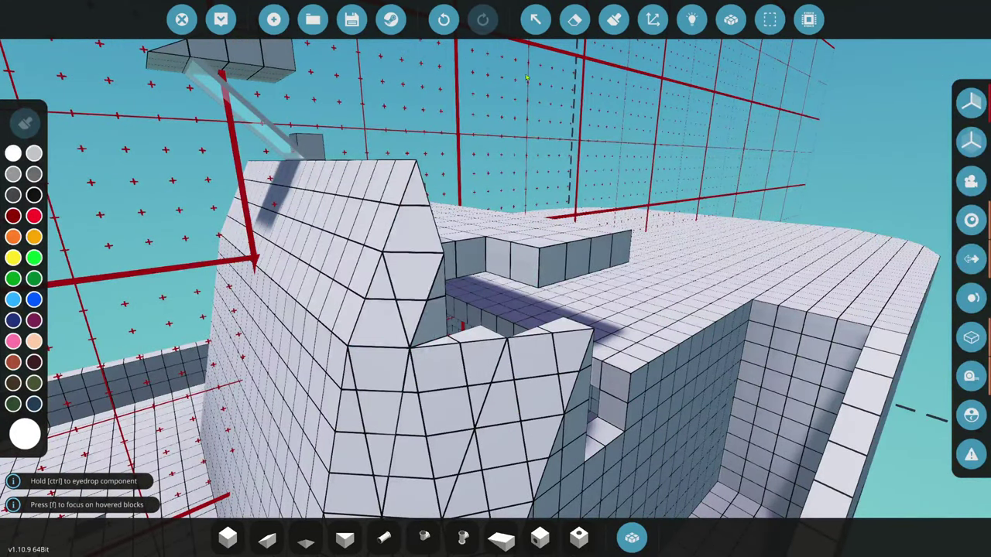
- Try standing Pyramid 2x2 blocks on the next two facets of the rounded corner, and erase them again
{"action": "left_click", "coordinate": [574, 20]}
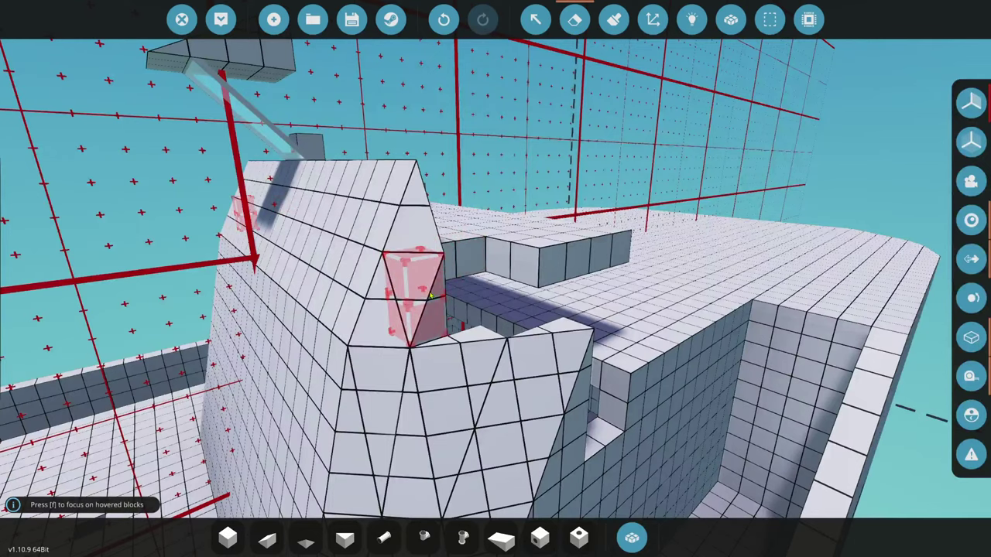
{"action": "left_click", "coordinate": [631, 537]}
{"action": "double_click", "coordinate": [520, 213]}
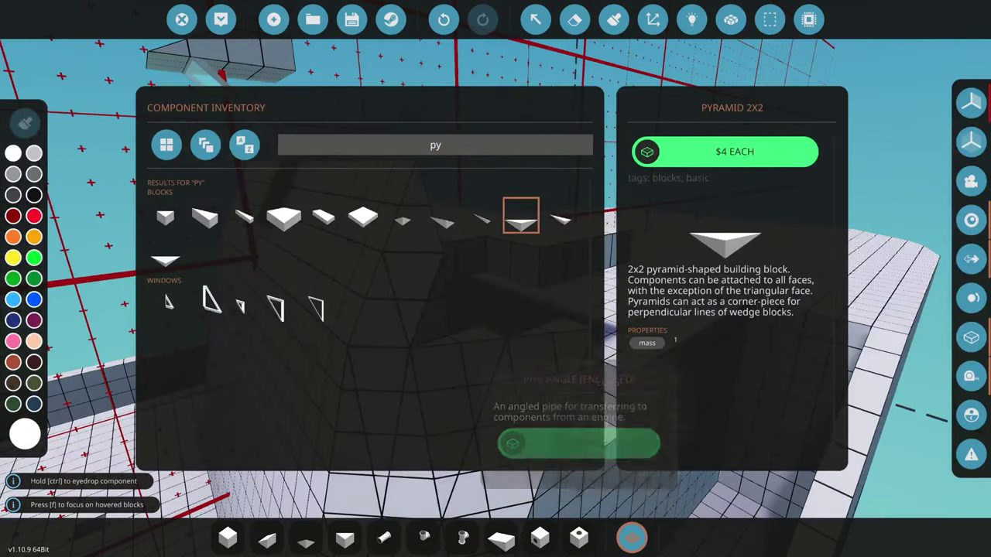
{"action": "left_click", "coordinate": [462, 350]}
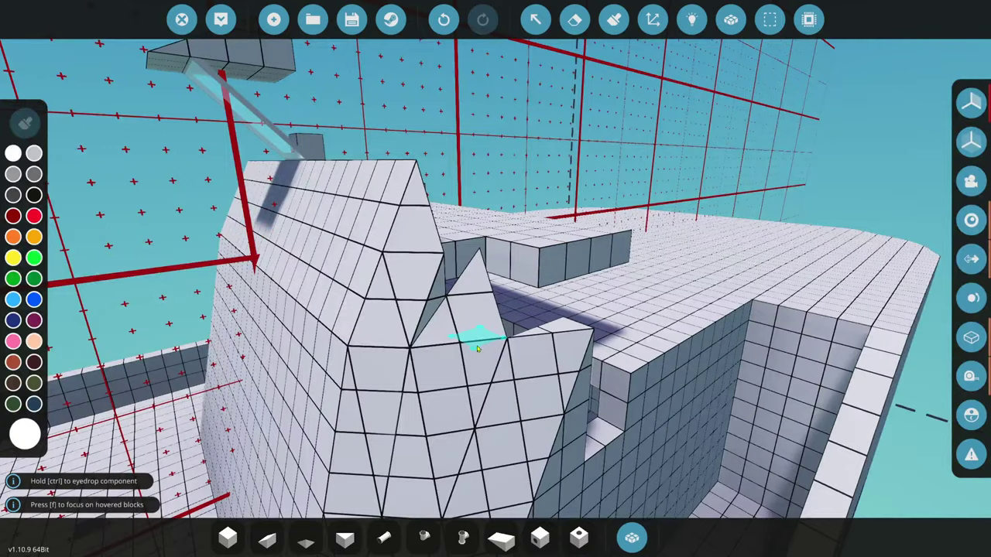
{"action": "left_click", "coordinate": [532, 345]}
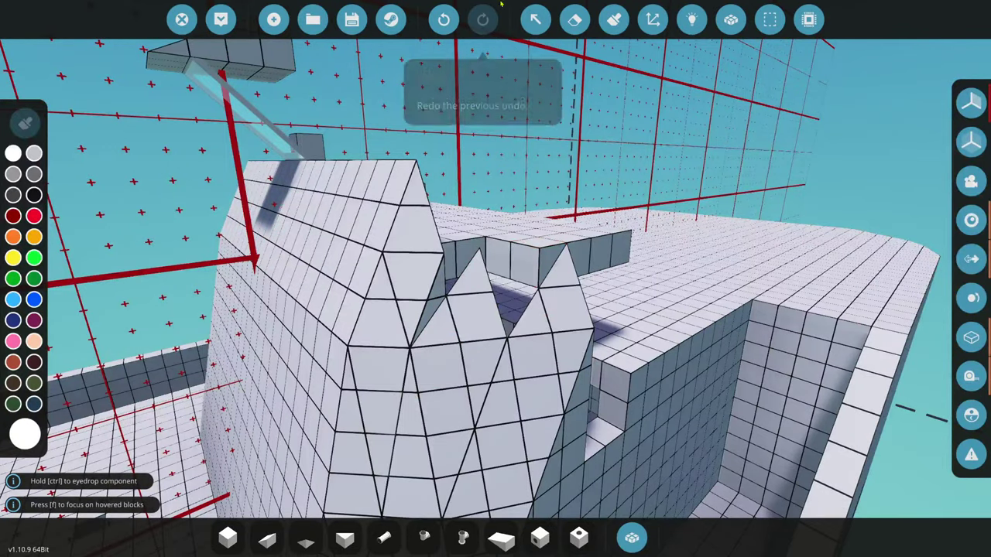
{"action": "key", "text": "f"}
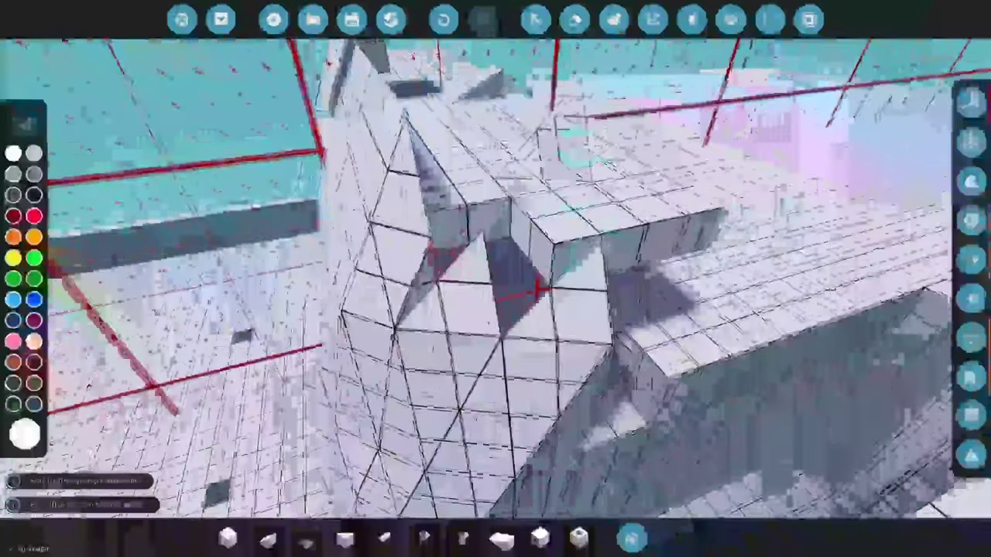
{"action": "left_click", "coordinate": [574, 20]}
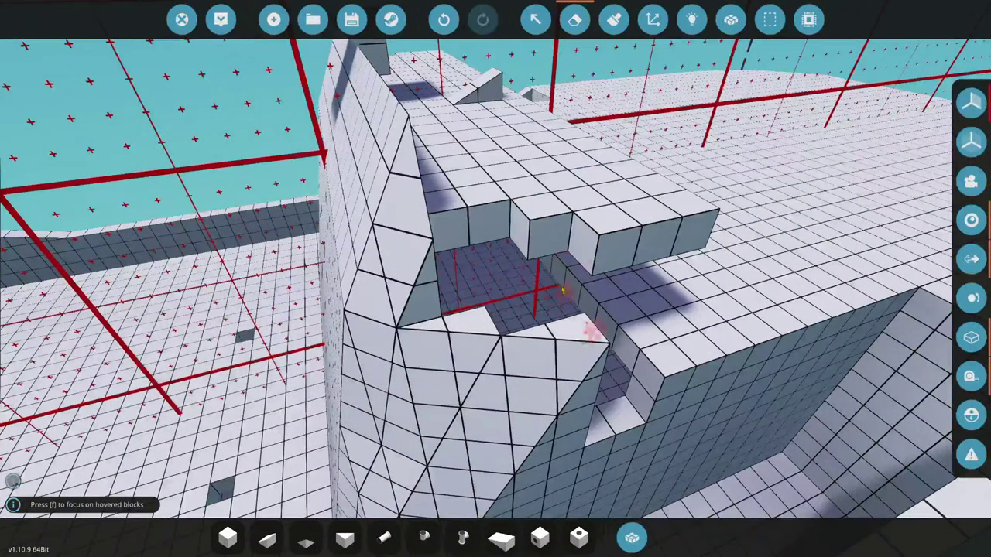
- Extend the rounded corner's facets up to the raised section with Pyramid 2x2 blocks and matching pieces between them
{"action": "left_click", "coordinate": [588, 545]}
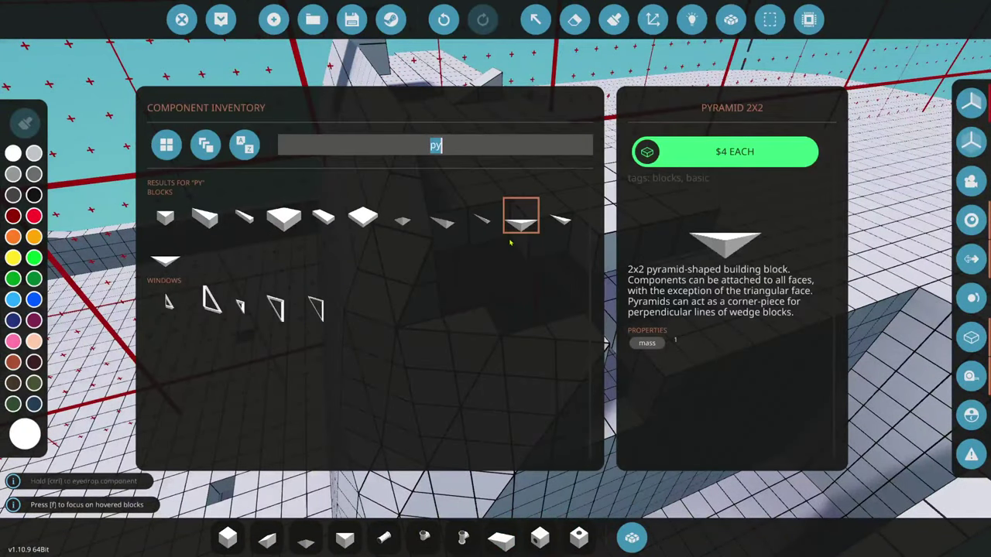
{"action": "left_click", "coordinate": [628, 543]}
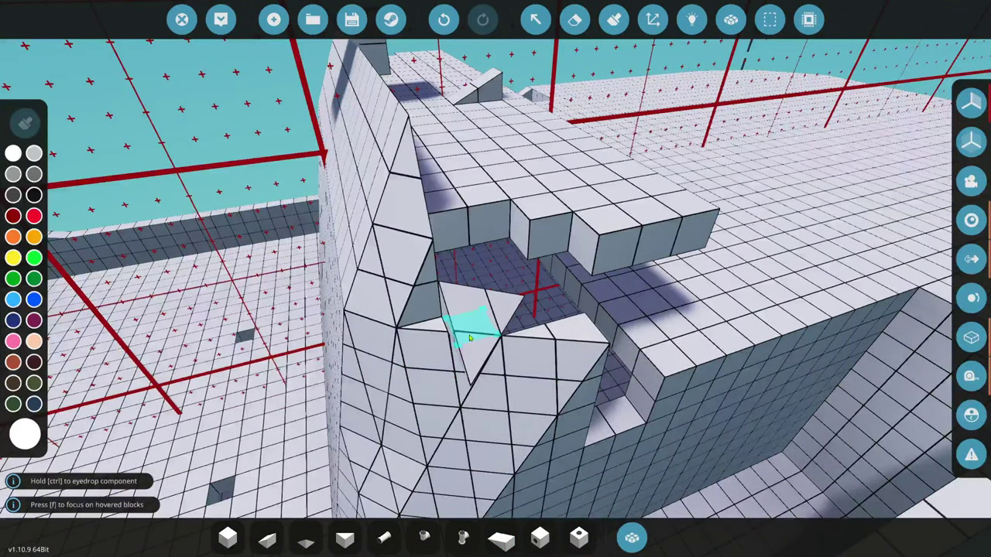
{"action": "left_click", "coordinate": [469, 338]}
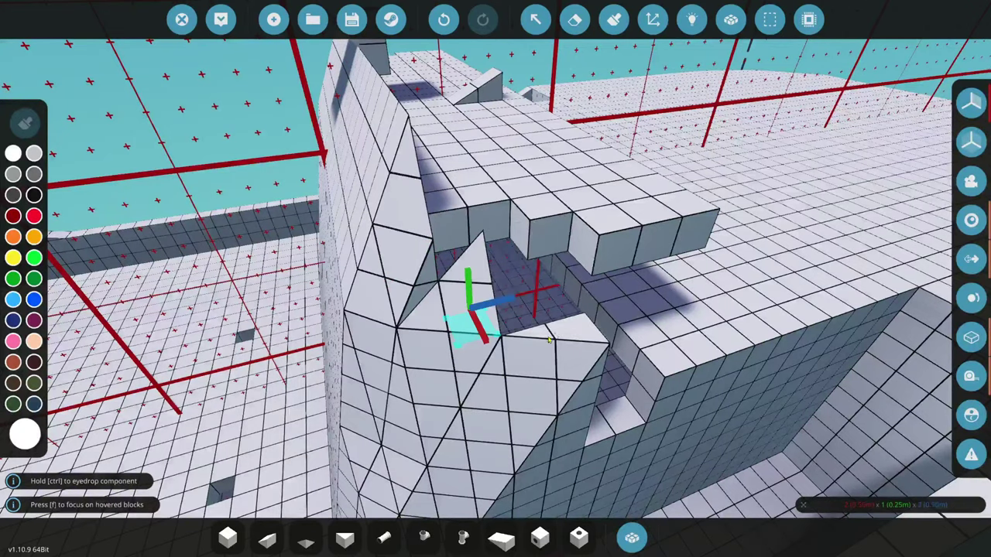
{"action": "key", "text": "f"}
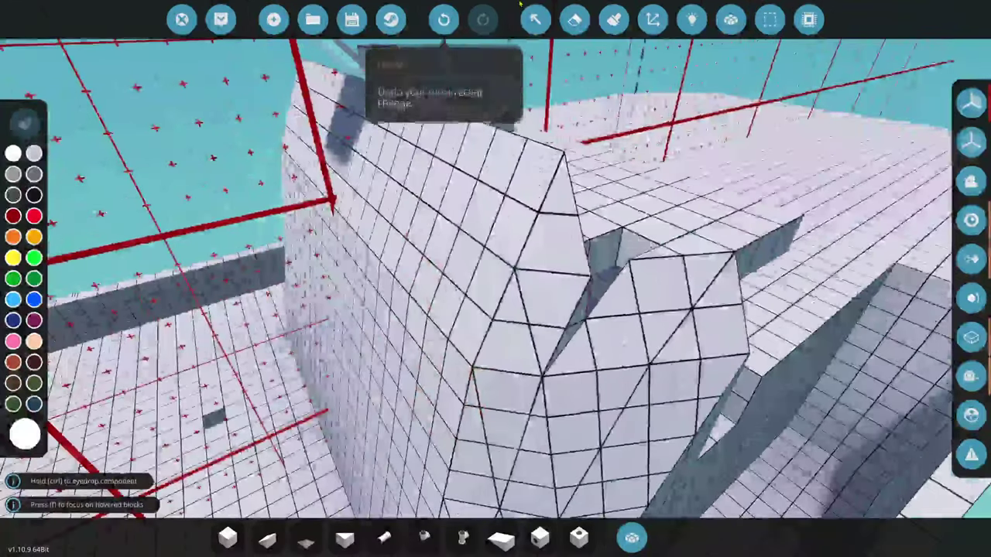
- Erase the narrow pyramids beside the sloped front wall and pick another pyramid block from the inventory for the gap
{"action": "left_click", "coordinate": [575, 18]}
{"action": "left_click", "coordinate": [553, 318]}
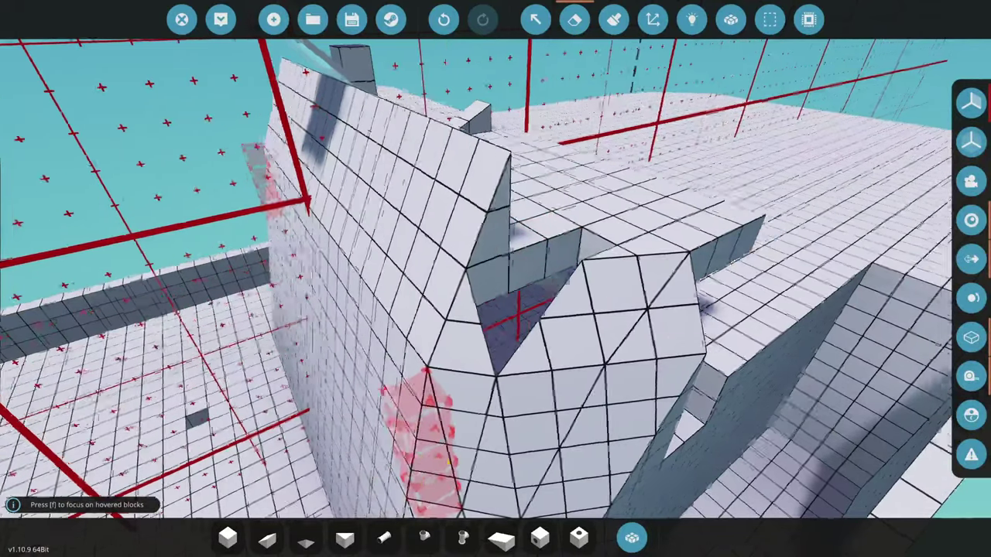
{"action": "left_click", "coordinate": [227, 538]}
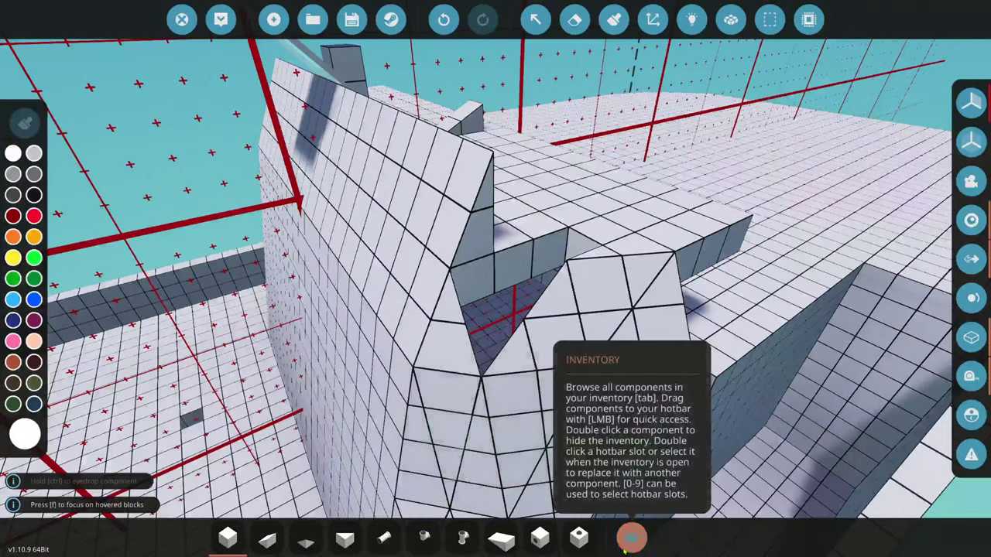
{"action": "left_click", "coordinate": [632, 538]}
{"action": "left_click", "coordinate": [205, 217]}
{"action": "left_click", "coordinate": [632, 537]}
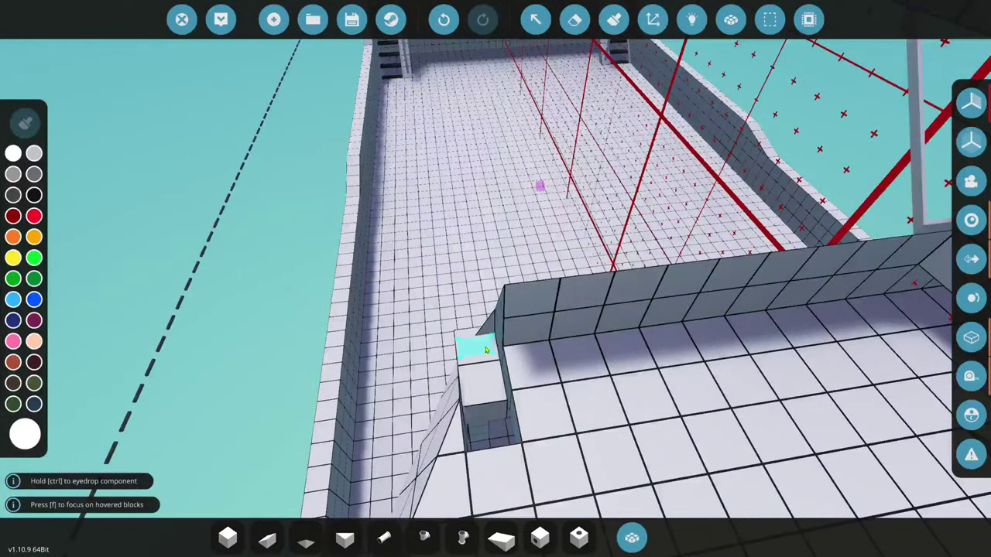
- Erase the rounded corner's facet beside the sloped front wall and rebuild it with a column of pyramid blocks
{"action": "key", "text": "f"}
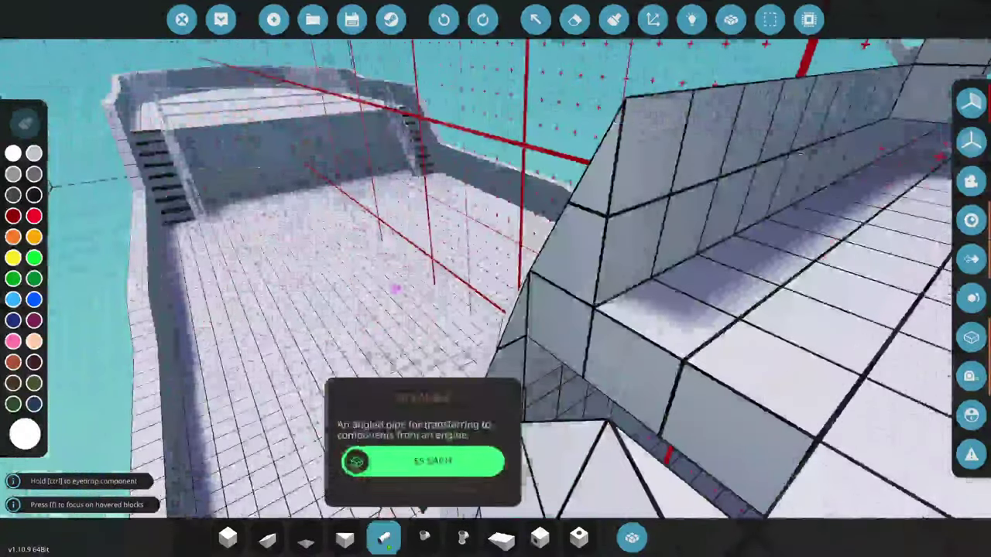
{"action": "left_click", "coordinate": [380, 418]}
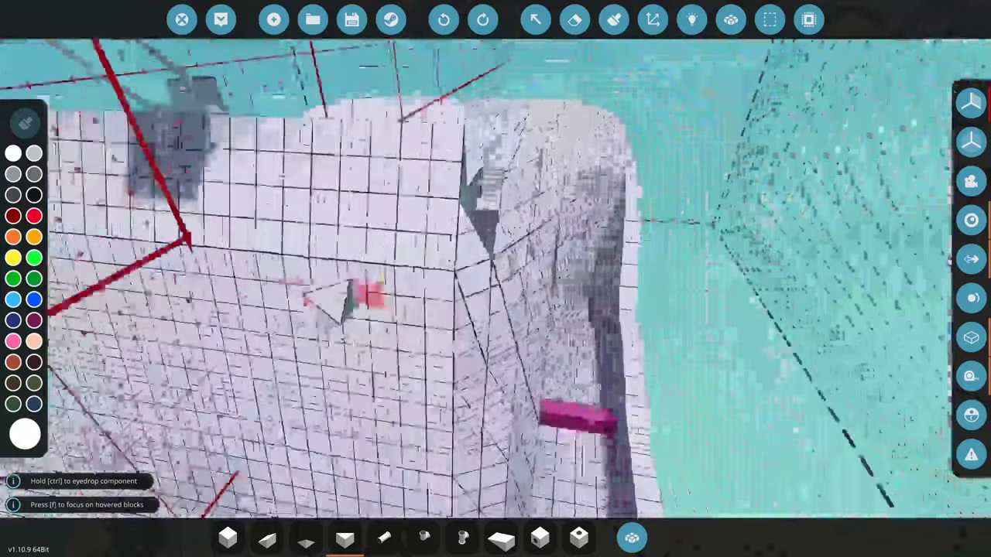
{"action": "key", "text": "e"}
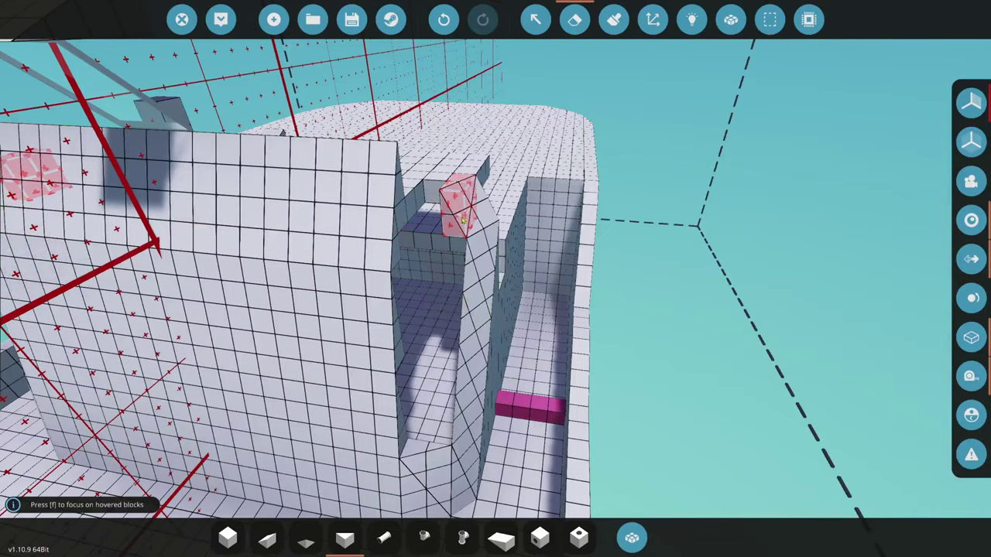
{"action": "key", "text": "1"}
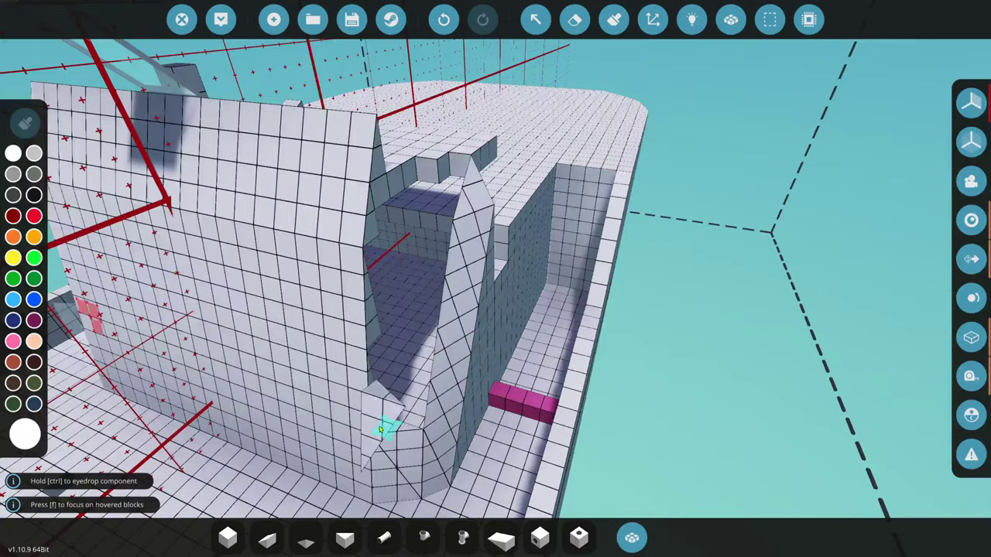
{"action": "left_click", "coordinate": [385, 403]}
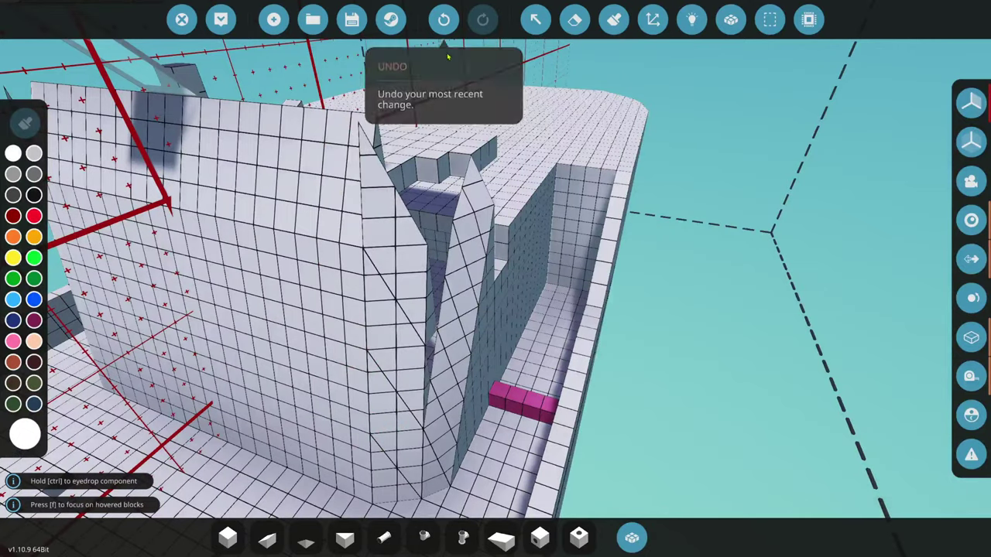
- Trim the new column's top and erase the neighbouring old facet down to the deck, undoing the removal of deck blocks
{"action": "left_click", "coordinate": [576, 20]}
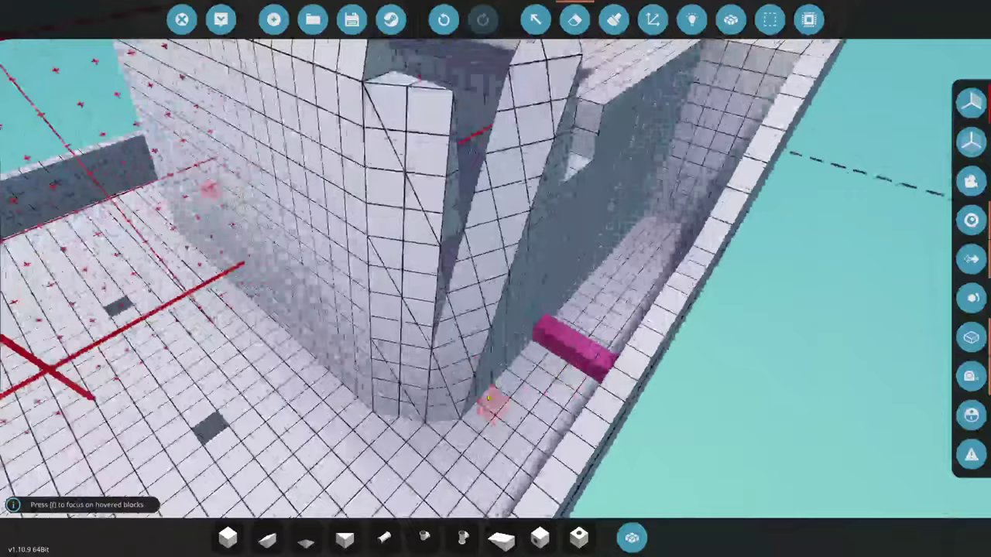
{"action": "mouse_move", "coordinate": [457, 399]}
{"action": "left_mouse_down"}
{"action": "mouse_move", "coordinate": [520, 168]}
{"action": "mouse_move", "coordinate": [463, 441]}
{"action": "left_mouse_up"}
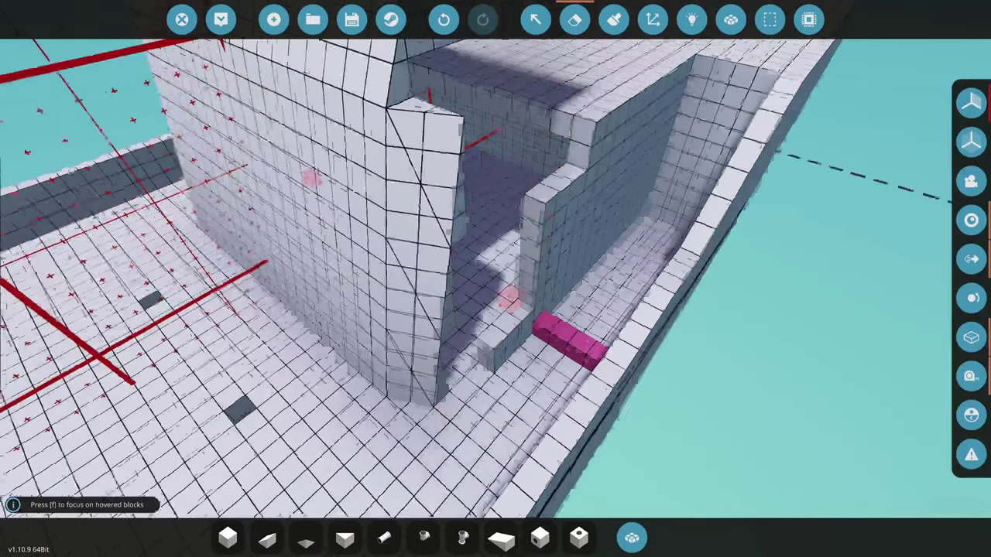
{"action": "left_click", "coordinate": [464, 430]}
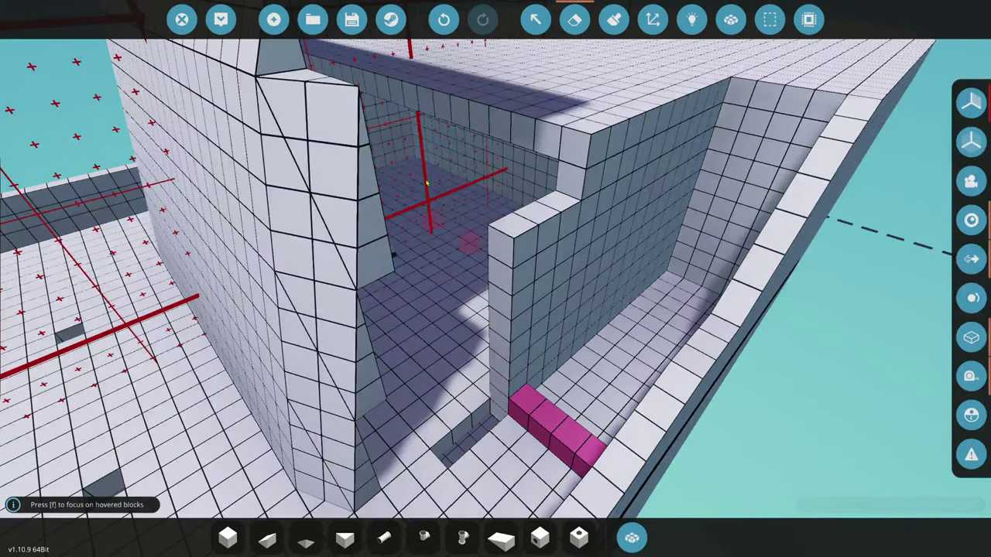
{"action": "left_click", "coordinate": [453, 21]}
{"action": "left_click", "coordinate": [453, 21]}
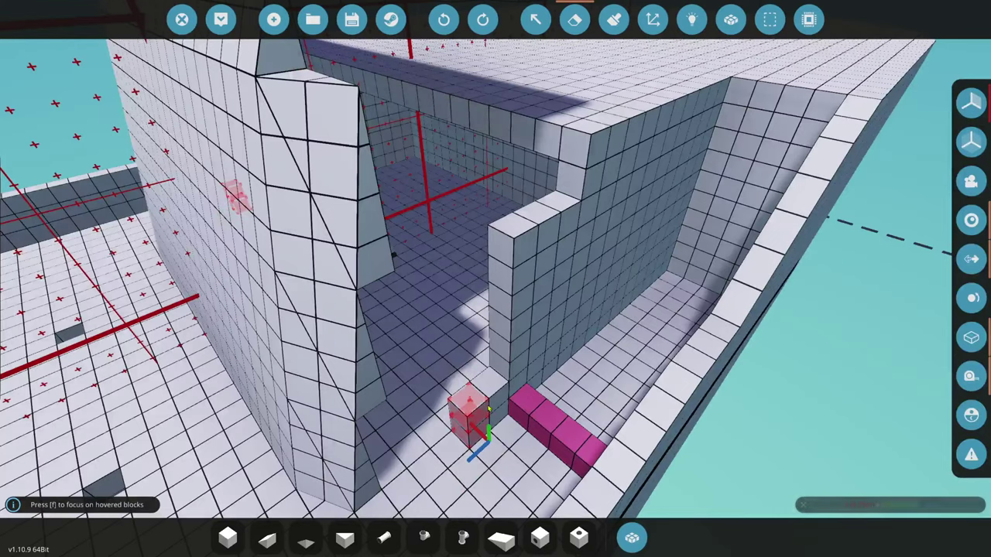
{"action": "left_click", "coordinate": [489, 411]}
{"action": "left_click_drag", "start_coordinate": [489, 415], "coordinate": [517, 514]}
- Rebuild the corner's second facet from the deck upward with Pyramid 1x4 blocks and trim it level with the first facet
{"action": "key", "text": "q"}
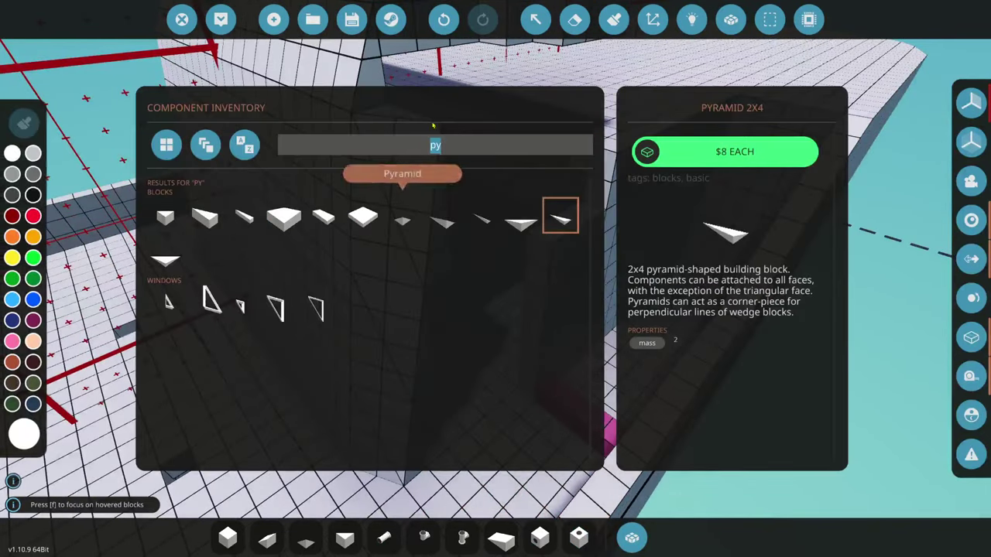
{"action": "left_click", "coordinate": [481, 216]}
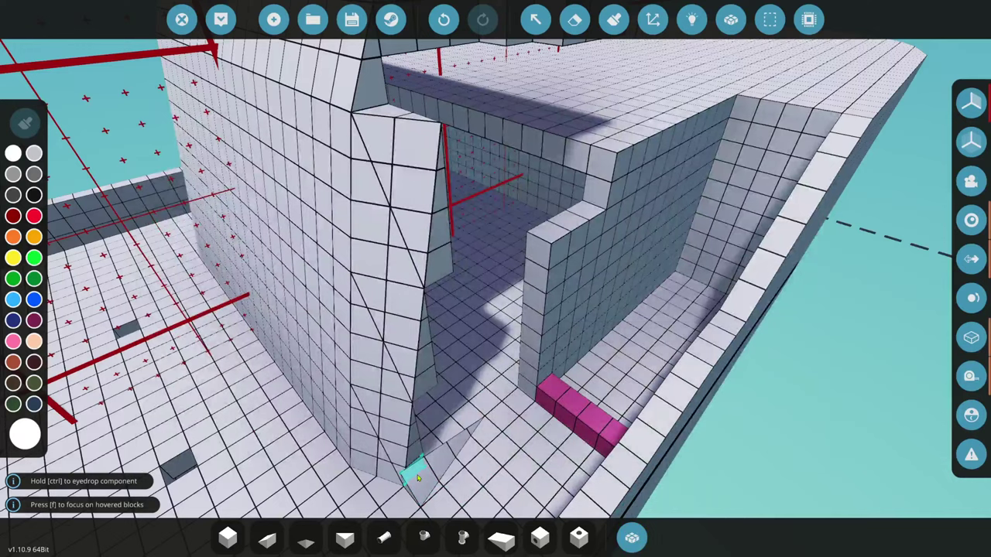
{"action": "left_click_drag", "start_coordinate": [417, 479], "coordinate": [484, 114]}
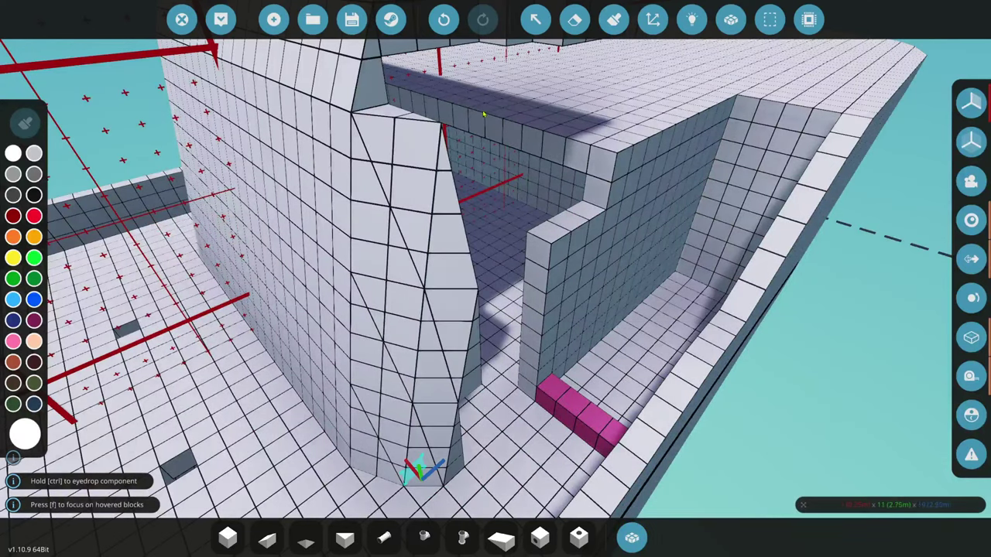
{"action": "left_click_drag", "start_coordinate": [498, 73], "coordinate": [495, 77]}
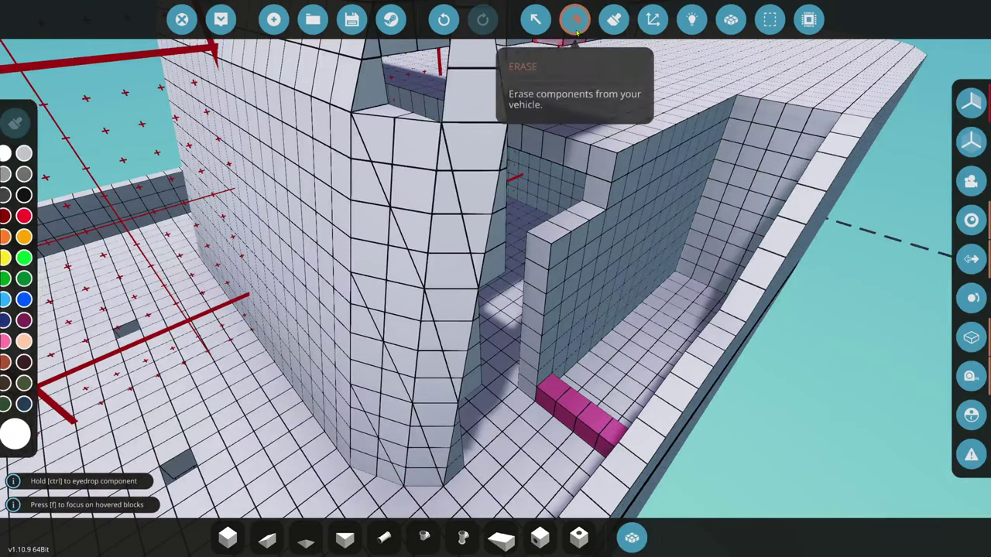
{"action": "left_click", "coordinate": [574, 20]}
{"action": "key", "text": "w"}
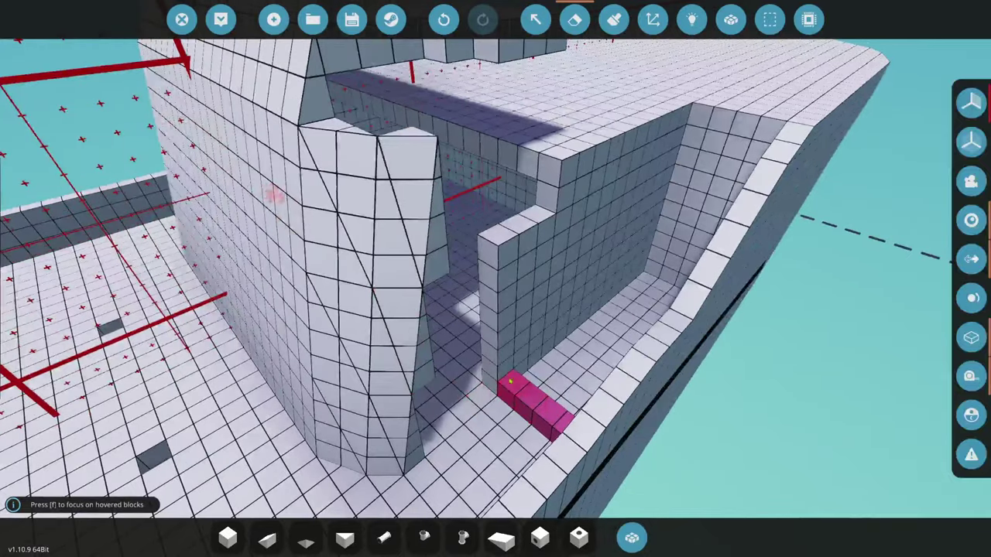
{"action": "key", "text": "s"}
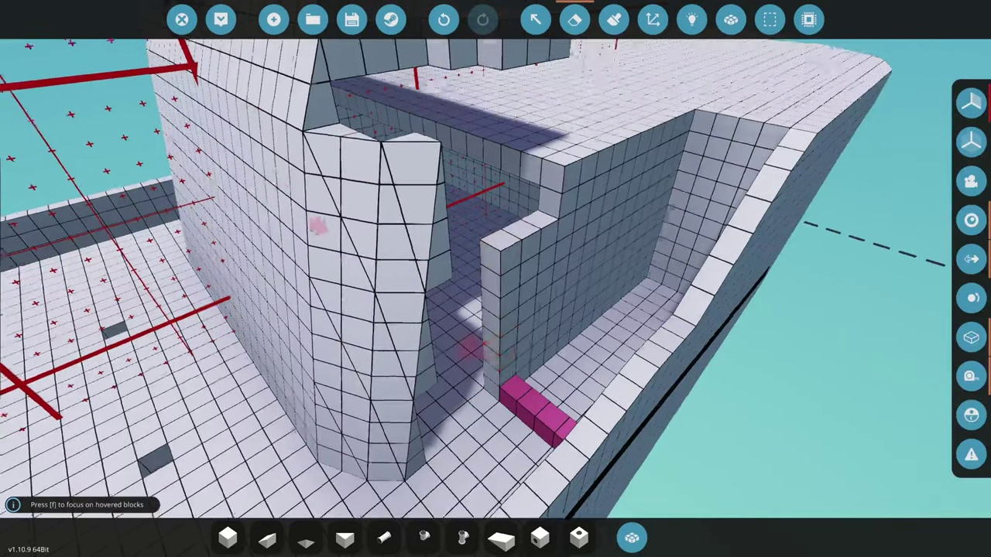
{"action": "key", "text": "w"}
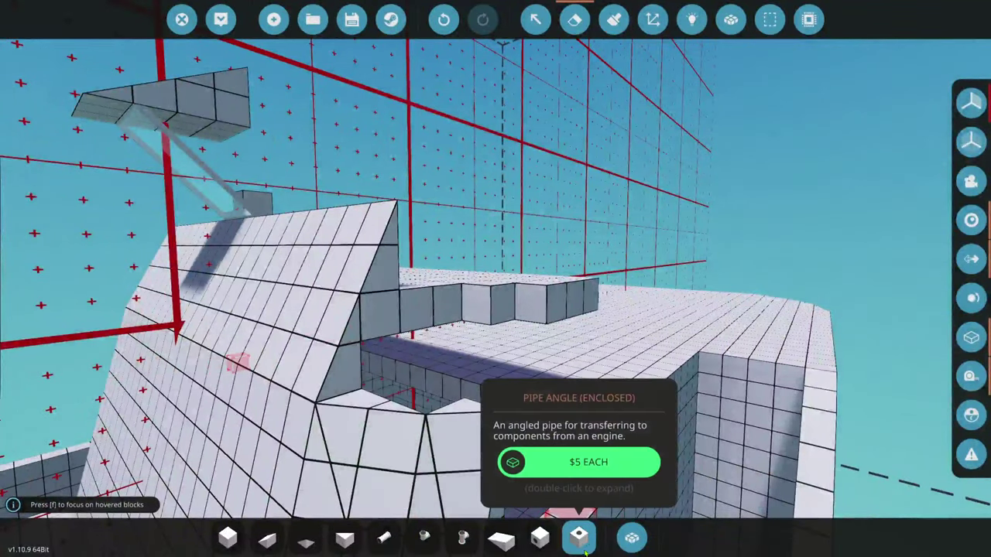
- Add the next tier to both corner facets with Pyramid 2x2 and matching pyramid blocks, and erase the surplus spike on top
{"action": "left_click", "coordinate": [633, 538]}
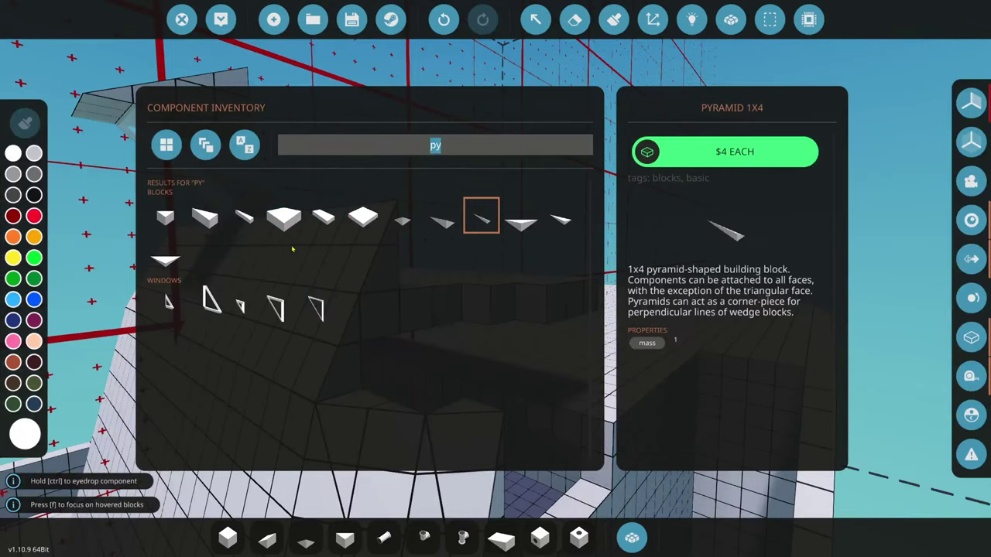
{"action": "left_click", "coordinate": [632, 538]}
{"action": "left_click", "coordinate": [328, 412]}
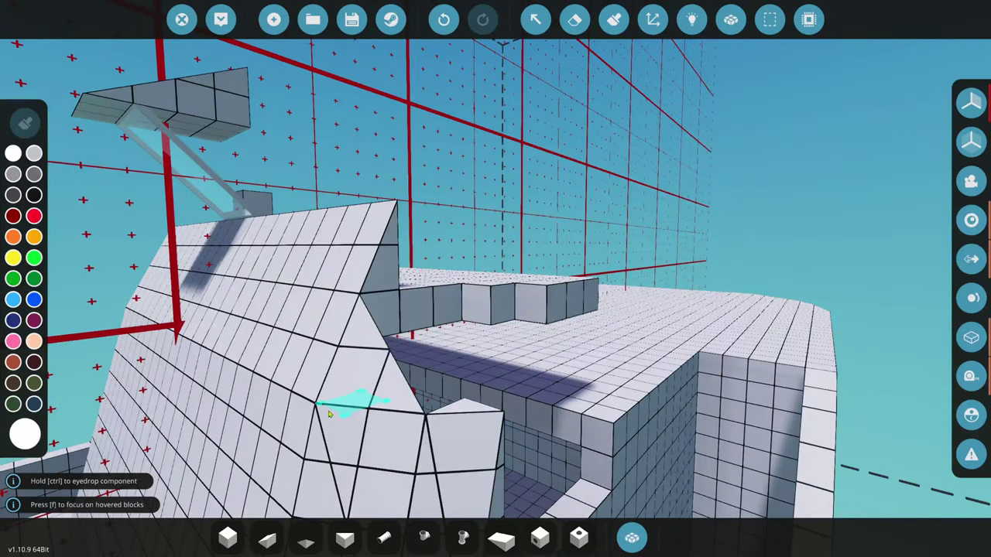
{"action": "key", "text": "x"}
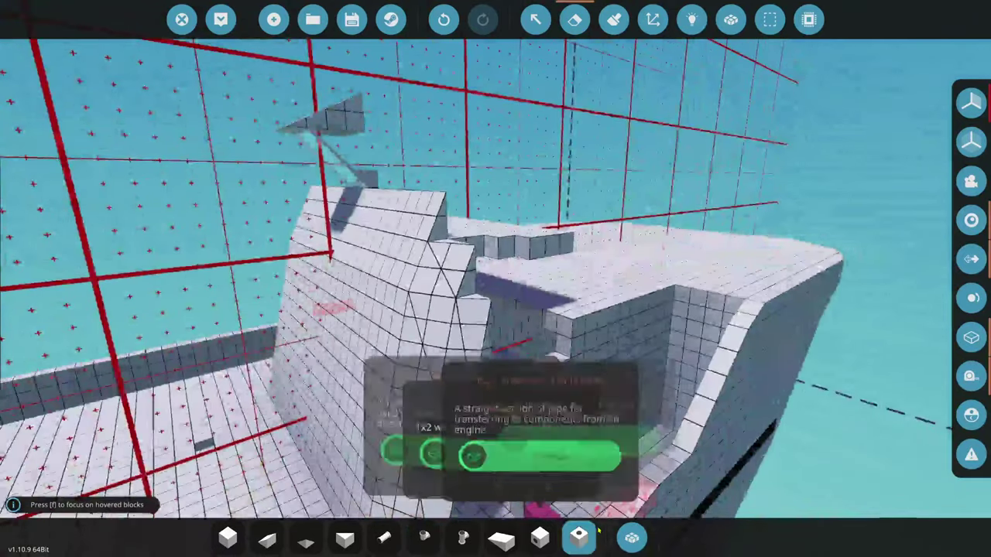
{"action": "left_click", "coordinate": [632, 538]}
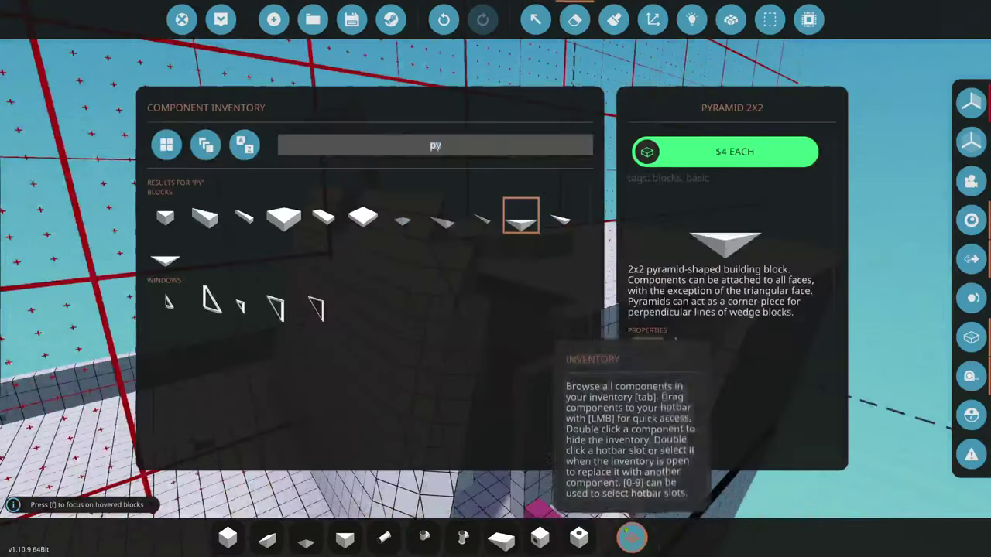
{"action": "left_click", "coordinate": [634, 538]}
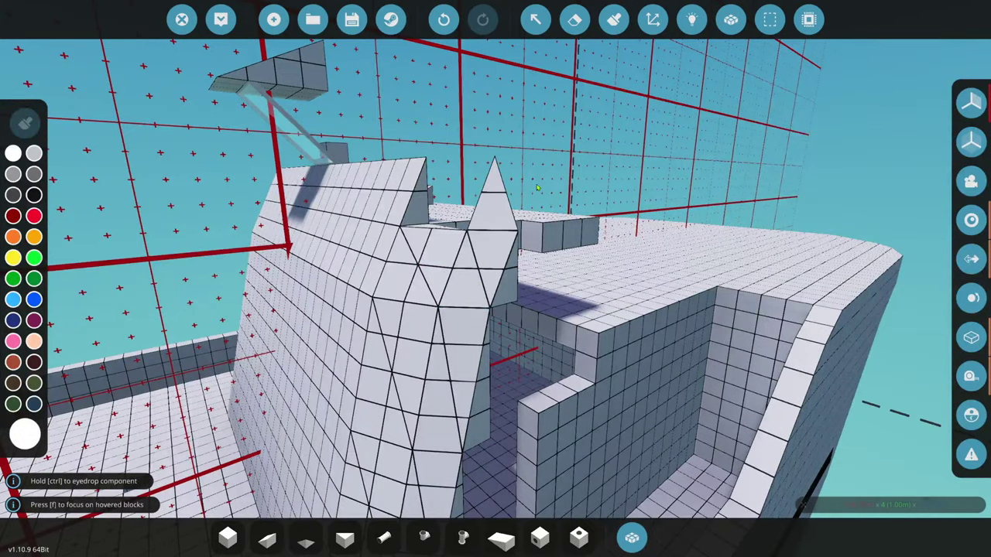
{"action": "left_click", "coordinate": [574, 19]}
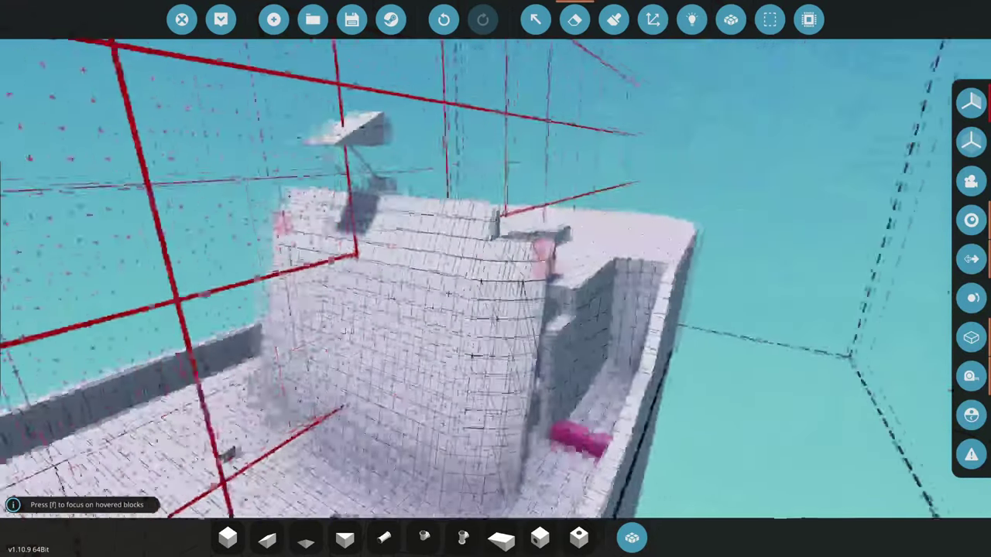
- Fill the side wall between the rounded corner and the stepped wall behind it with plain blocks
{"action": "key", "text": "w"}
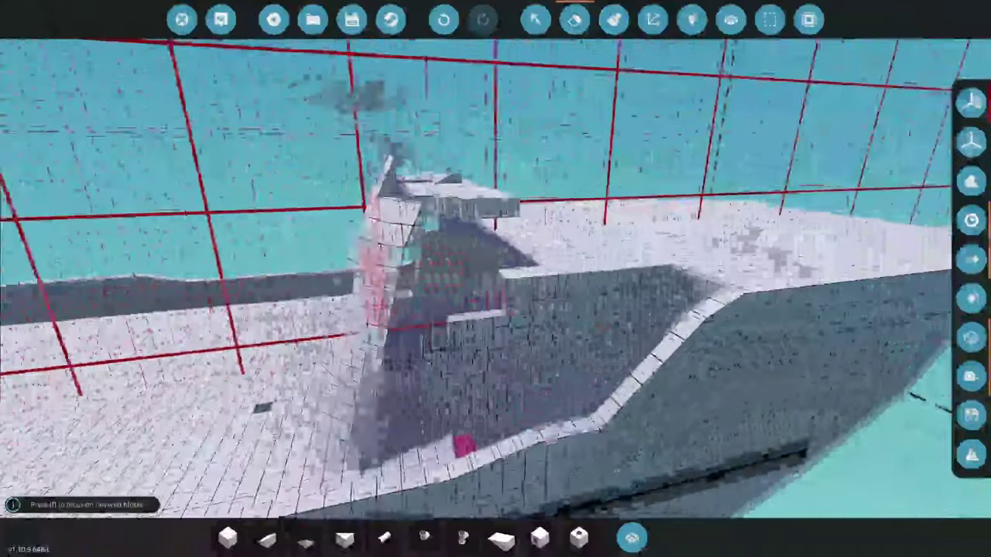
{"action": "key", "text": "w"}
{"action": "key", "text": "p"}
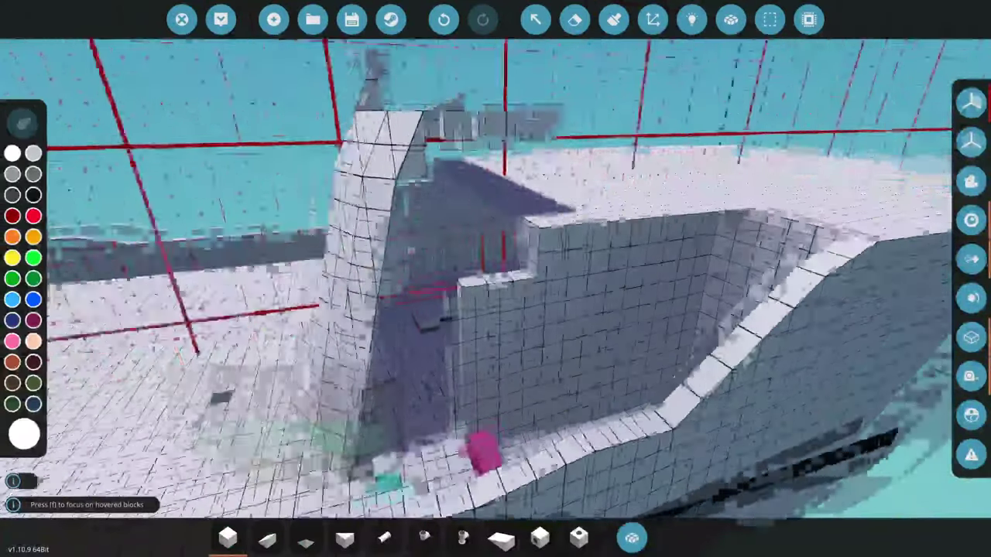
{"action": "key", "text": "w"}
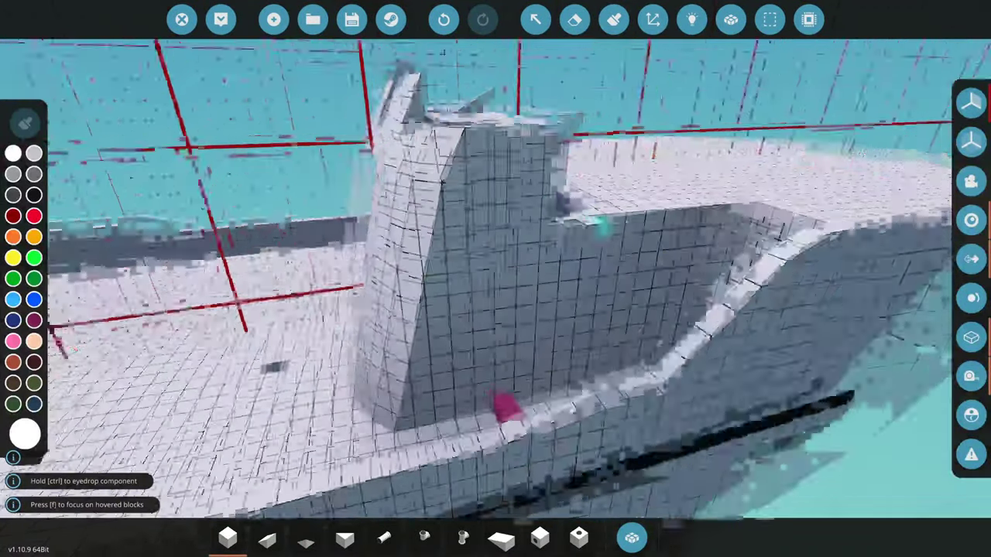
- Extend the corner facets to the sloped front wall's upper edge with pyramid blocks, erasing the excess and undoing a misplaced piece
{"action": "key", "text": "w"}
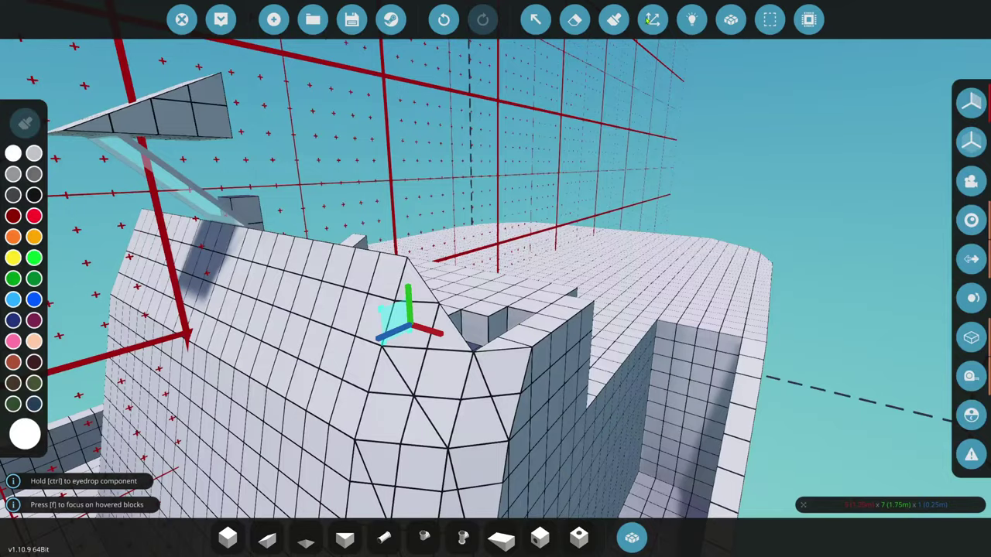
{"action": "key", "text": "w"}
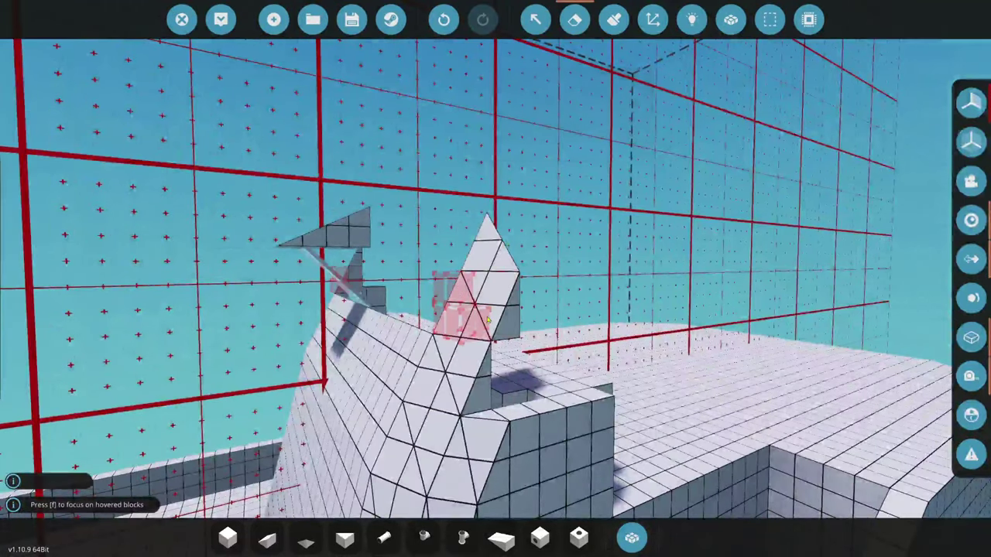
{"action": "key", "text": "q"}
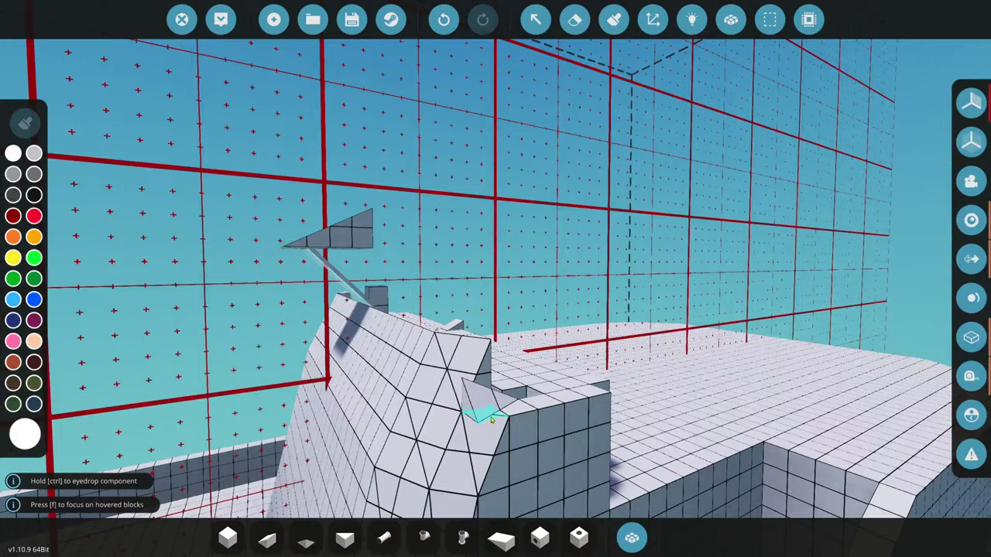
{"action": "key", "text": "d"}
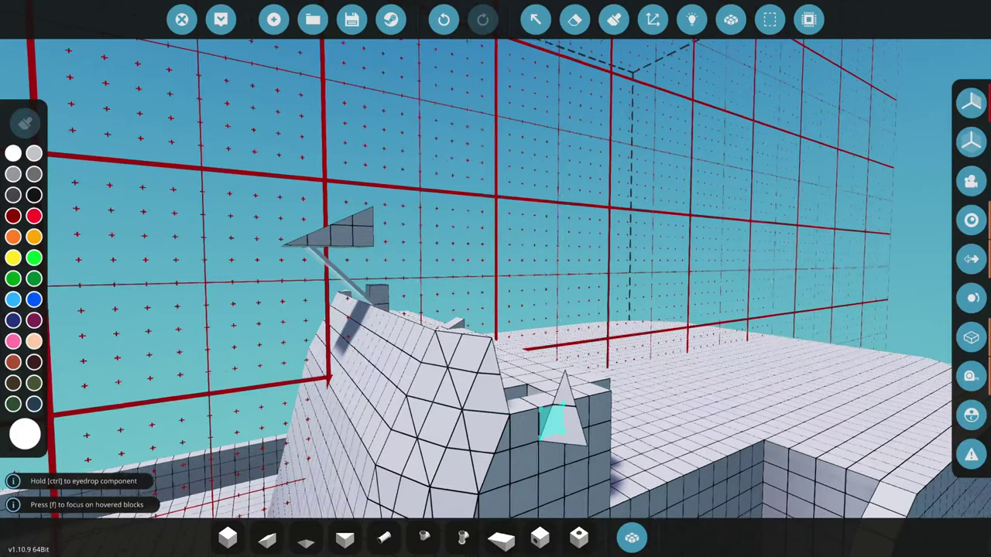
{"action": "left_click", "coordinate": [445, 21]}
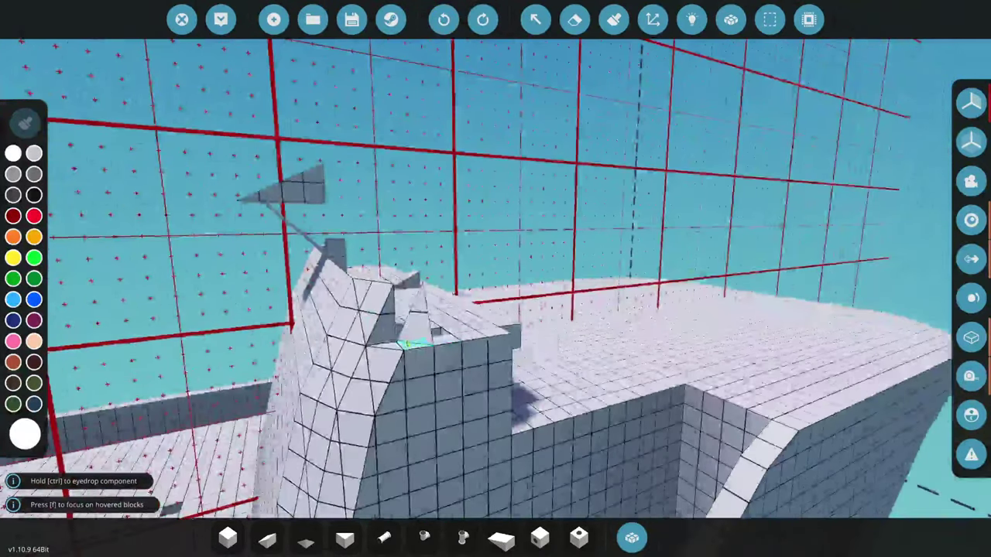
{"action": "left_click", "coordinate": [575, 21]}
- Erase the raised deck section behind the sloped front wall, along with the surplus blocks on it
{"action": "key", "text": "w"}
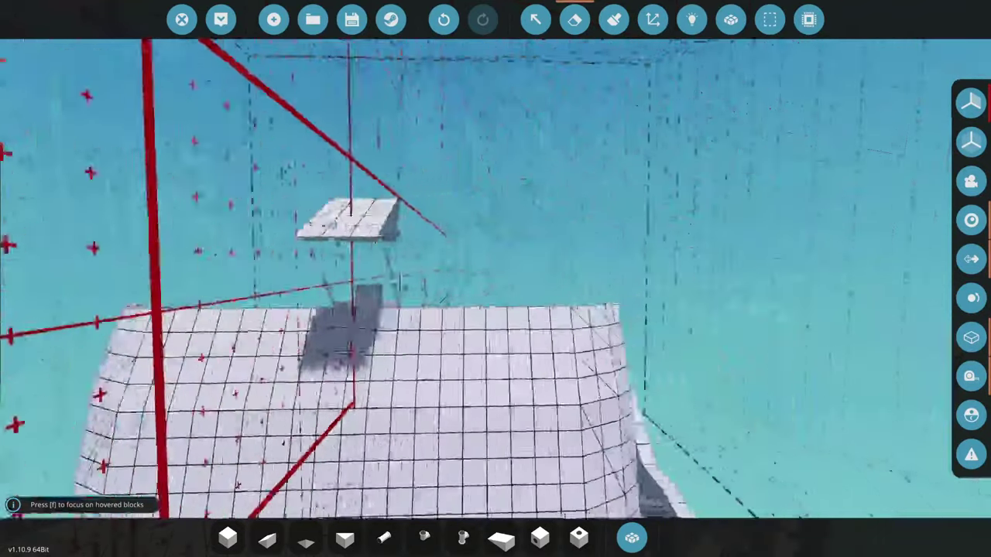
{"action": "key", "text": "w"}
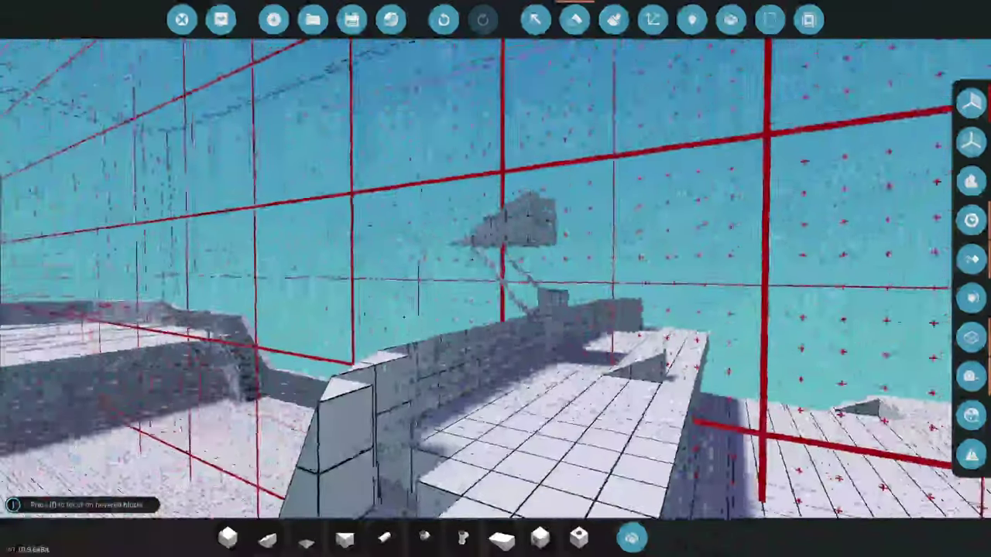
{"action": "key", "text": "s"}
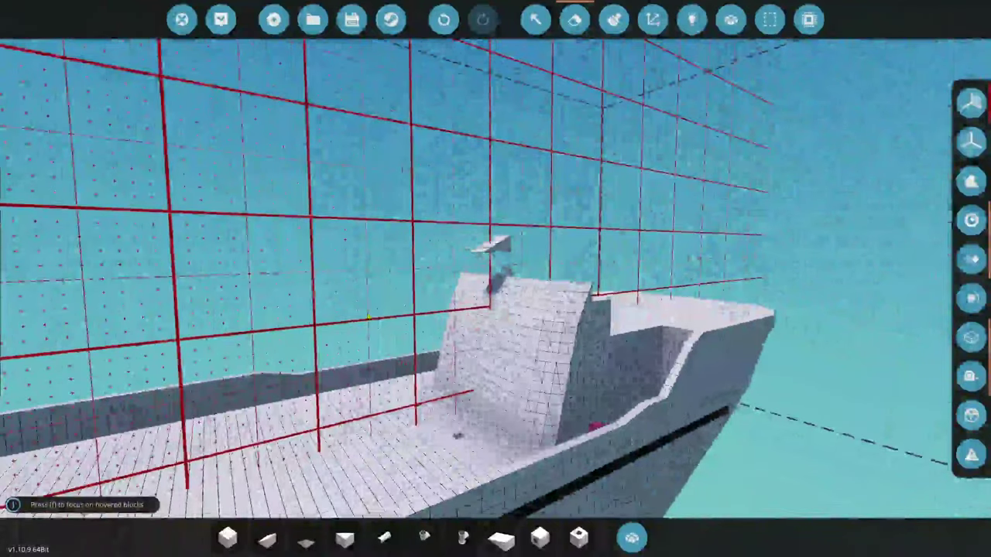
{"action": "key", "text": "w"}
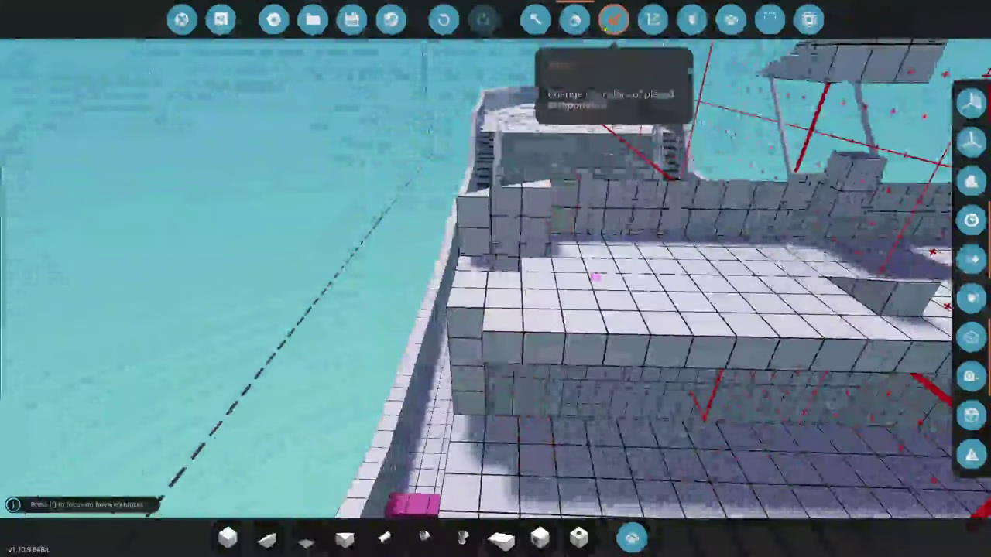
{"action": "left_click", "coordinate": [614, 20]}
{"action": "left_click", "coordinate": [579, 19]}
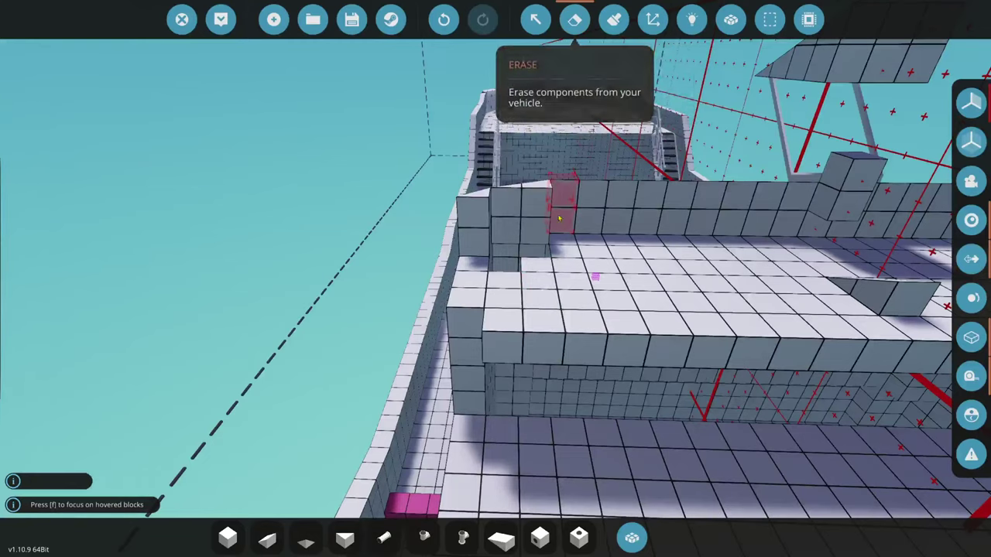
{"action": "key", "text": "q"}
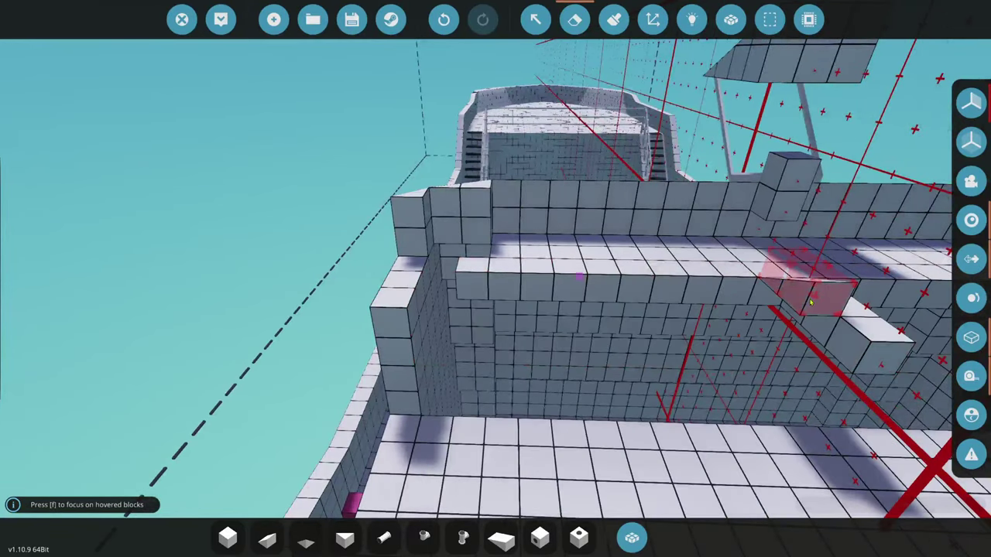
{"action": "key", "text": "d"}
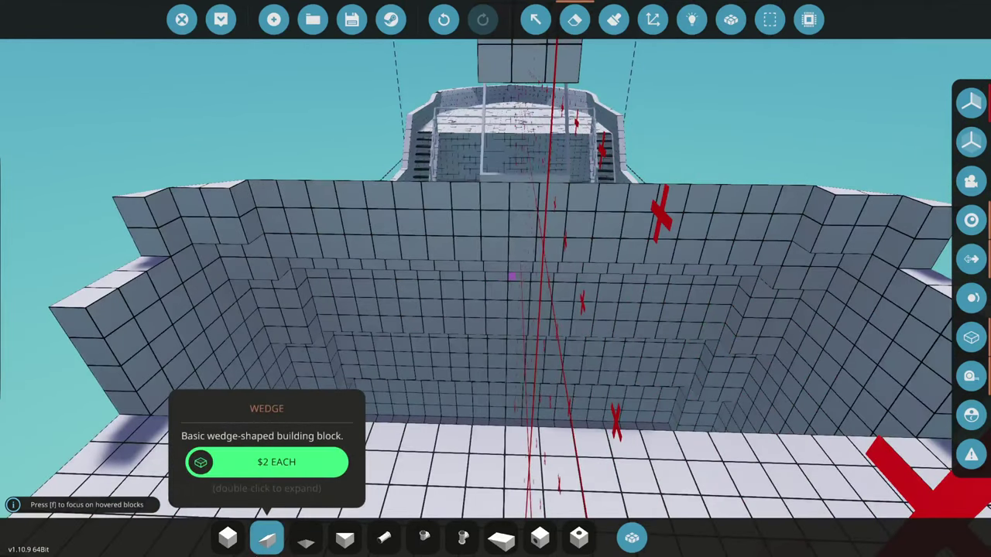
- Extend the main deck floor forward to the sloped front wall with plain blocks
{"action": "left_click", "coordinate": [228, 537]}
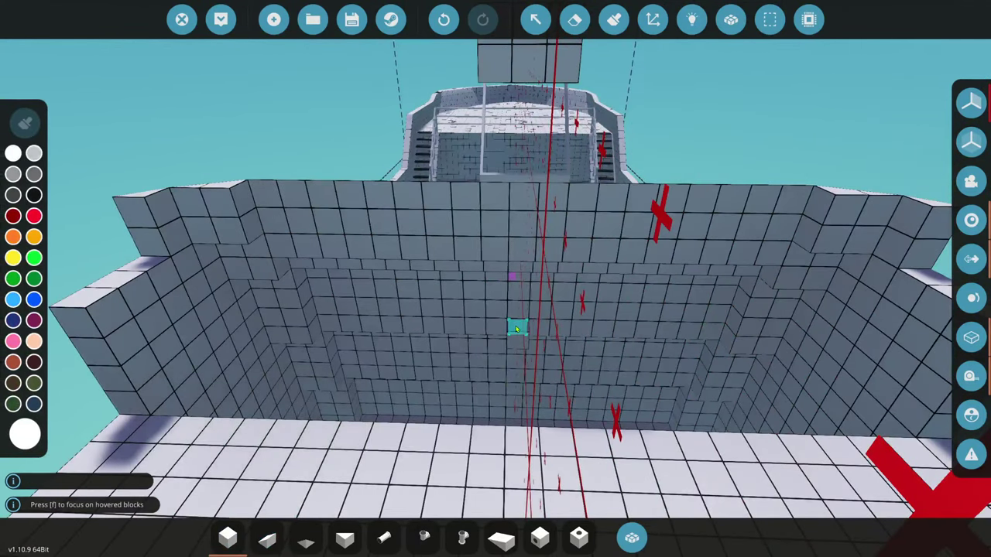
{"action": "left_click_drag", "start_coordinate": [516, 329], "coordinate": [131, 400]}
{"action": "left_click", "coordinate": [443, 20]}
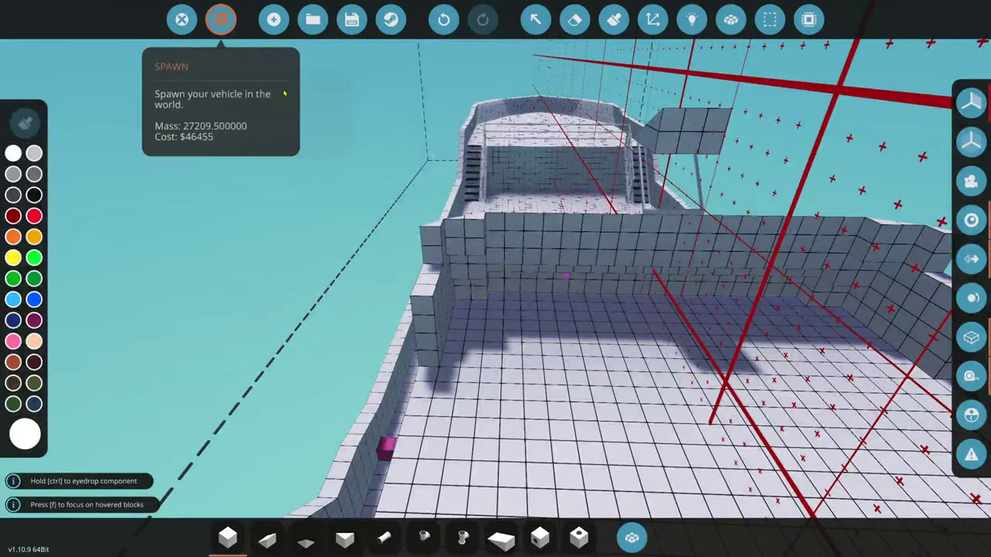
- Spawn the boat in the world, inspect its decks and waterline for flooding, and return to the workbench
{"action": "left_click", "coordinate": [221, 19]}
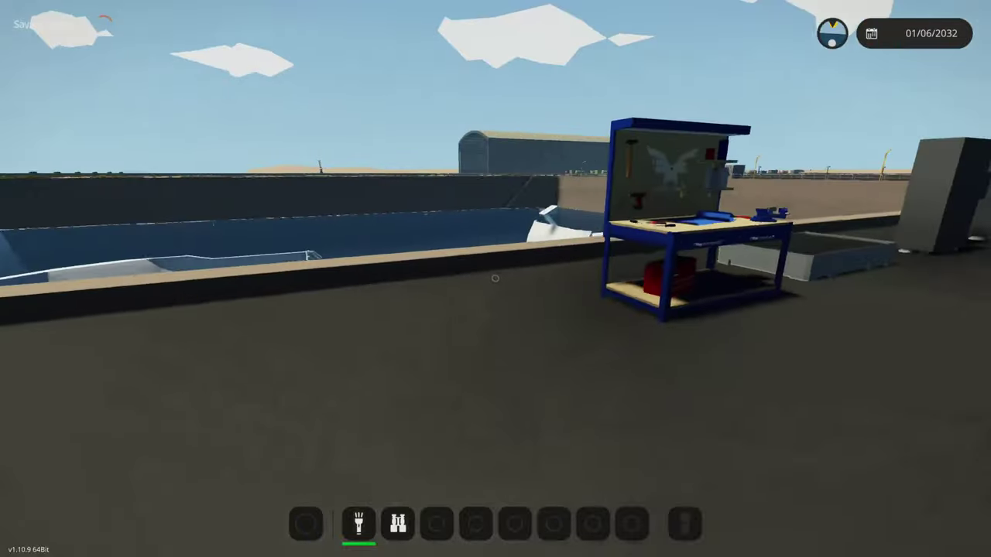
{"action": "key", "text": "w"}
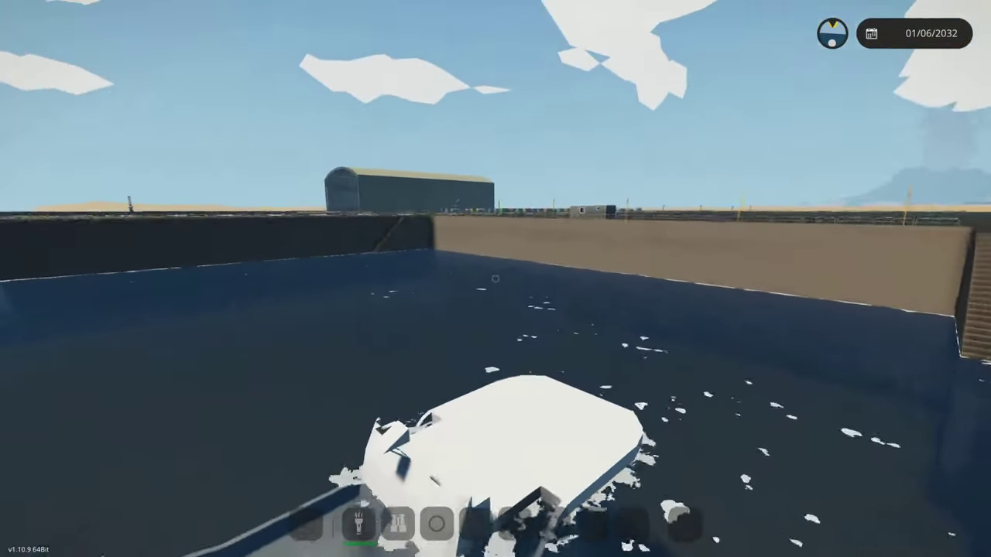
{"action": "key", "text": "w"}
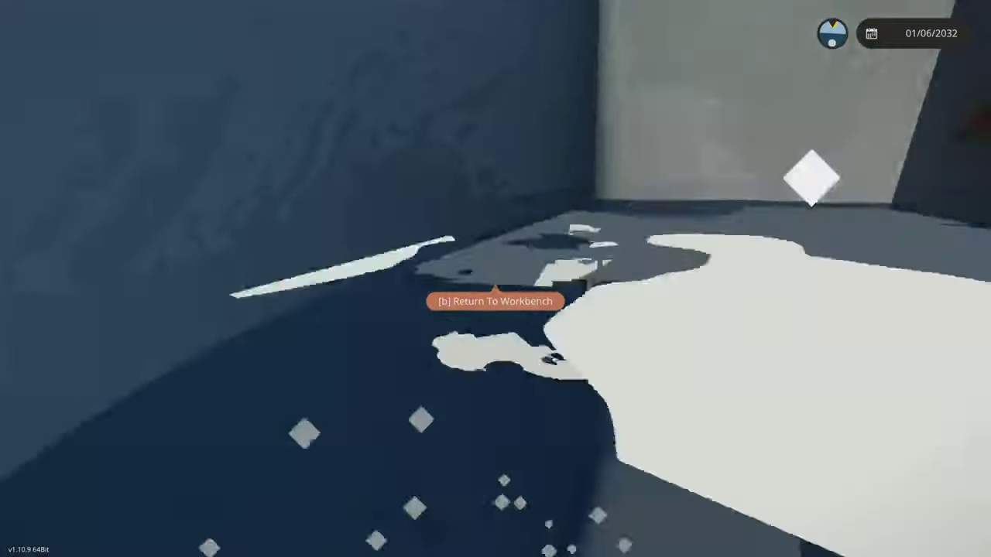
{"action": "key", "text": "w"}
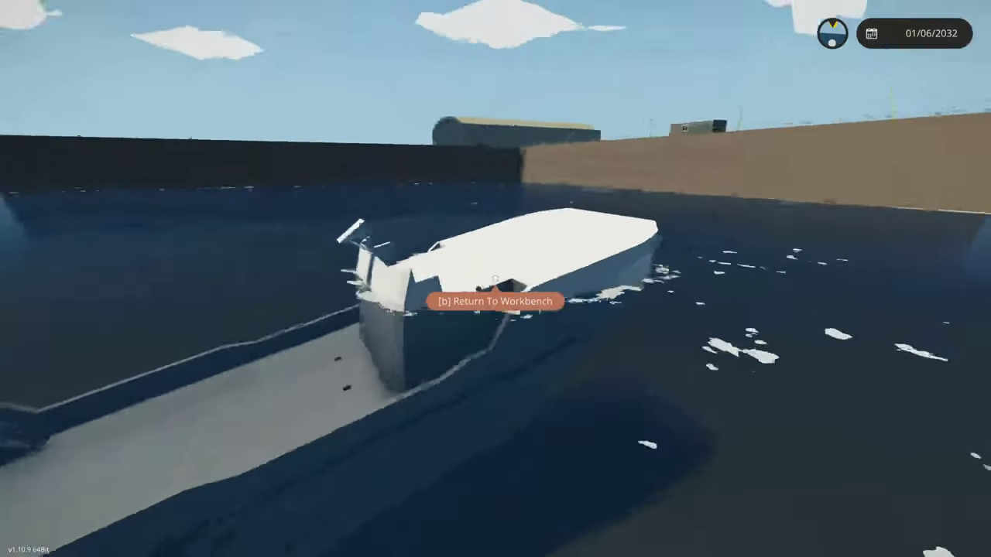
{"action": "key", "text": "w"}
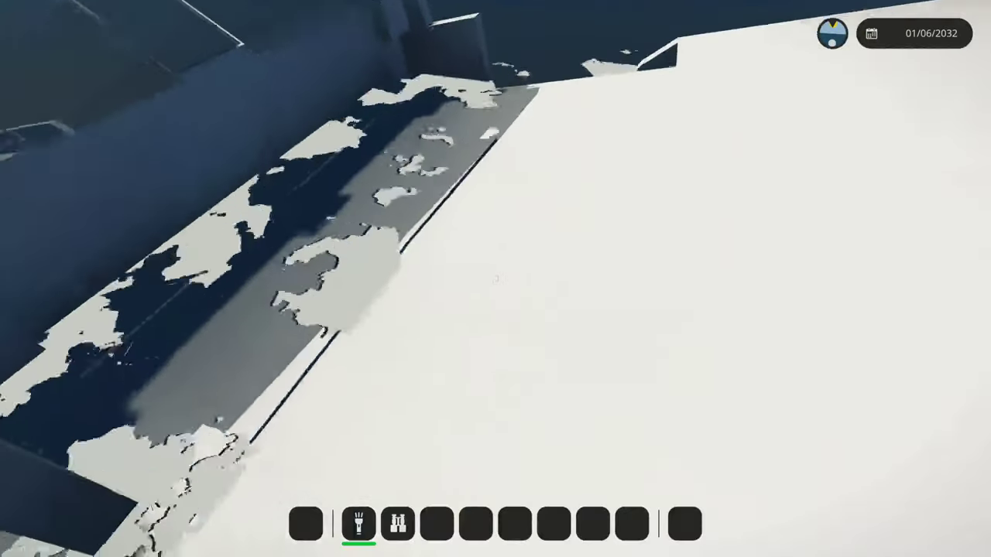
{"action": "key", "text": "b"}
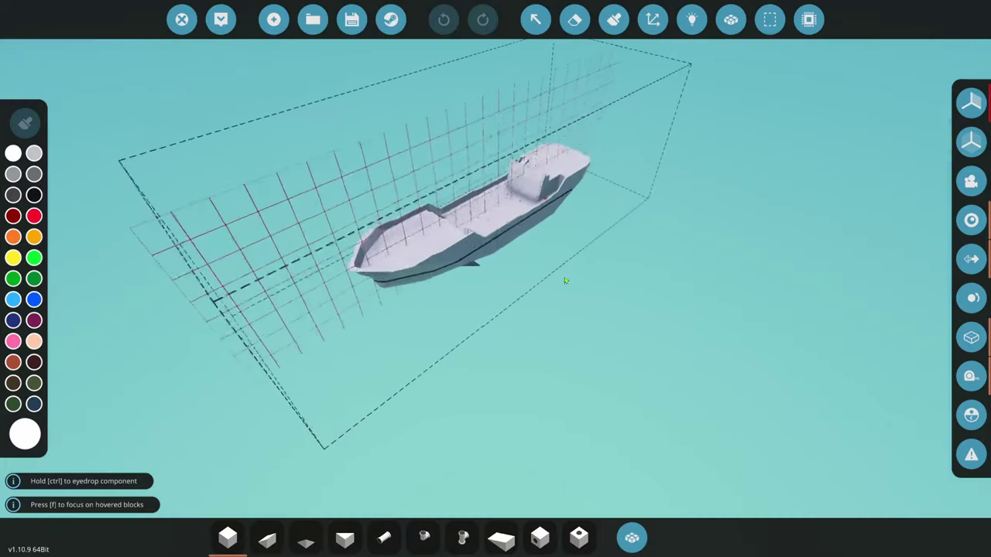
- Plug the two holes in the deck ahead of the front wall with plain blocks, and test-spawn the boat again
{"action": "key", "text": "w"}
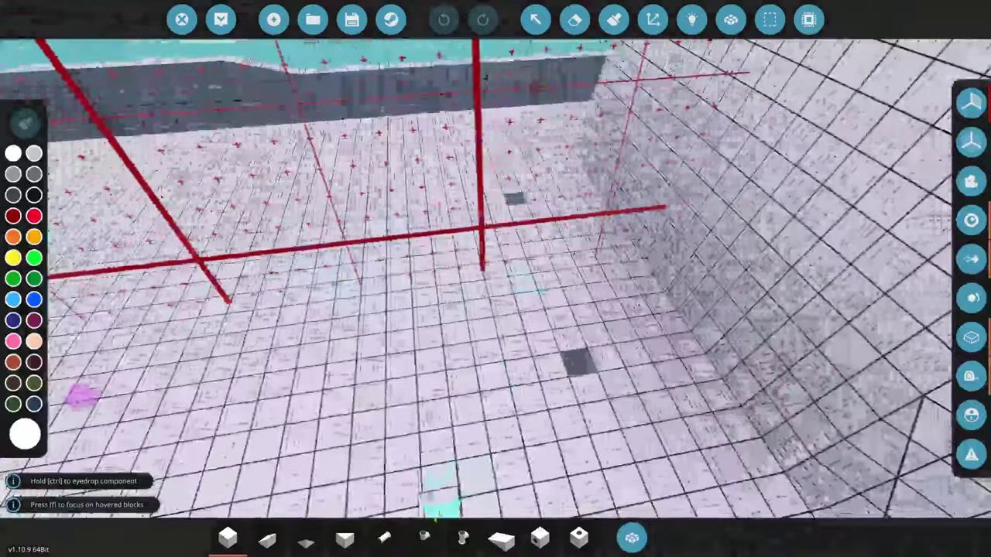
{"action": "key", "text": "s"}
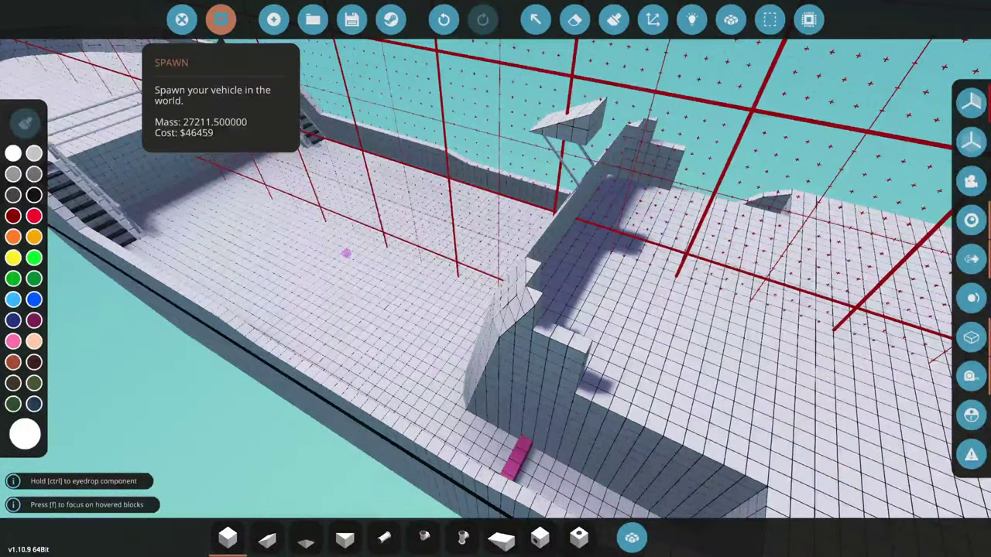
{"action": "left_click", "coordinate": [220, 19]}
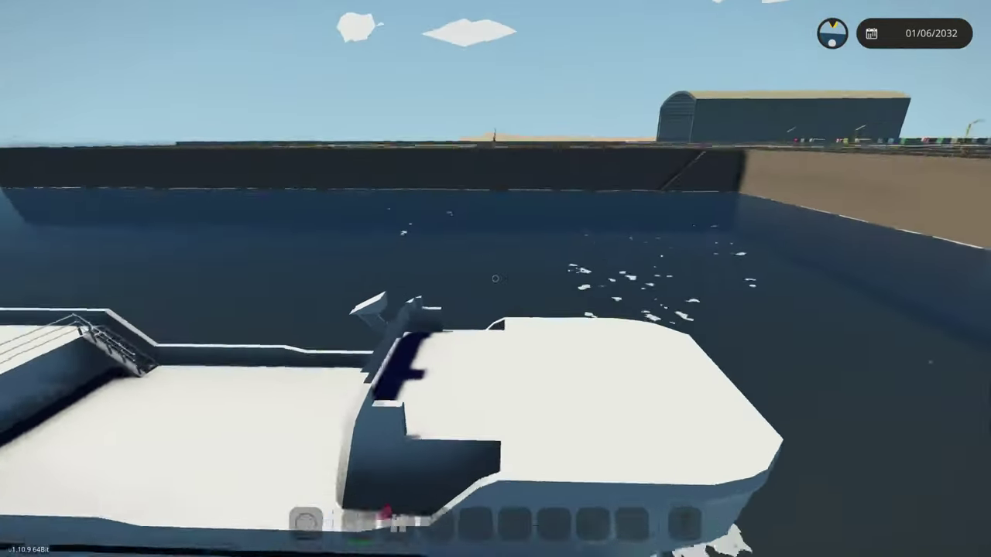
{"action": "key", "text": "w"}
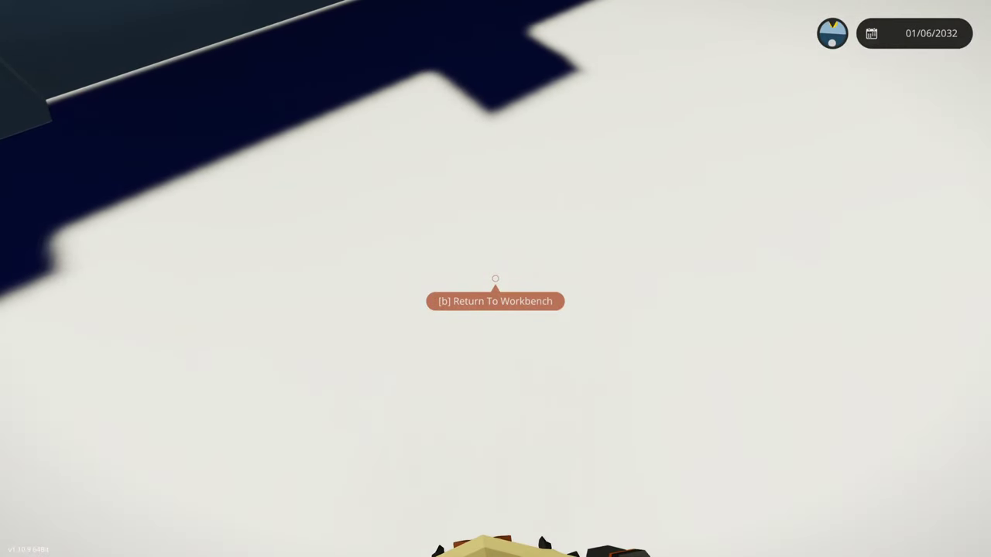
{"action": "key", "text": "b"}
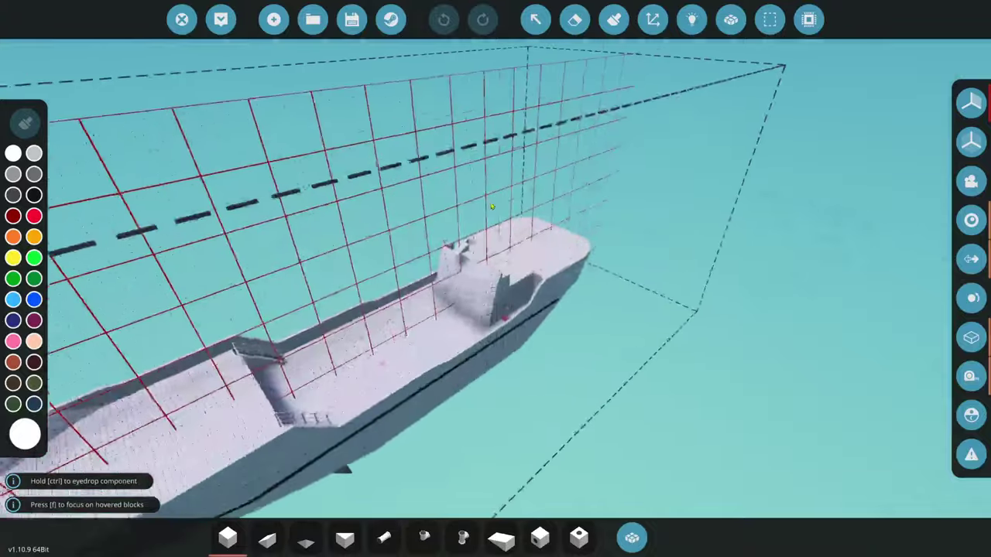
- Place a row of angled window frames side by side along the sloped front wall's upper edge
{"action": "key", "text": "w"}
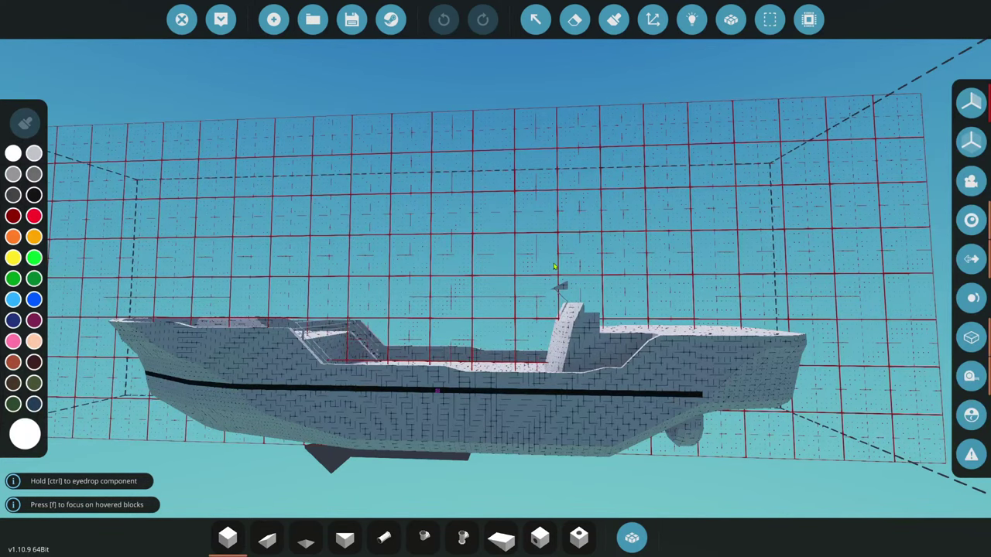
{"action": "key", "text": "f"}
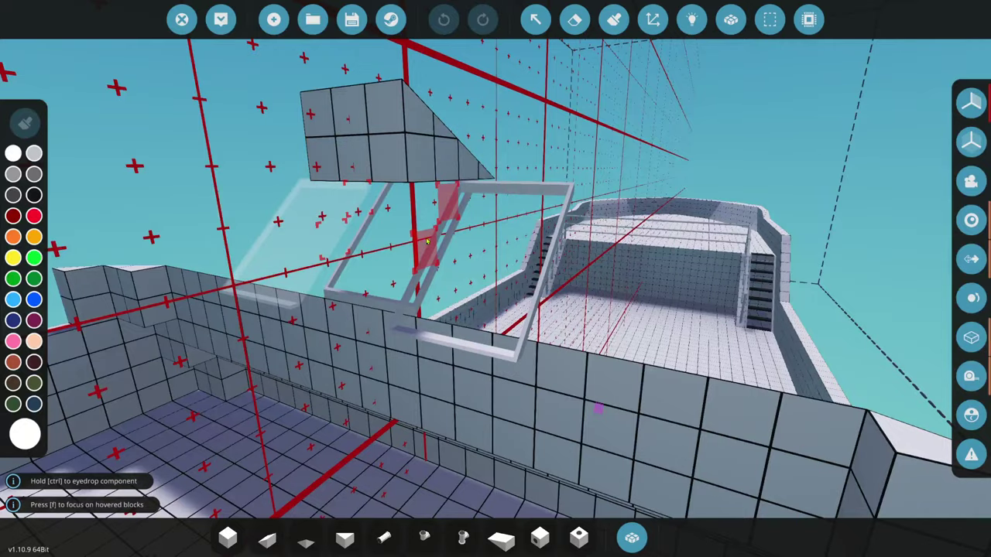
{"action": "left_click", "coordinate": [437, 244]}
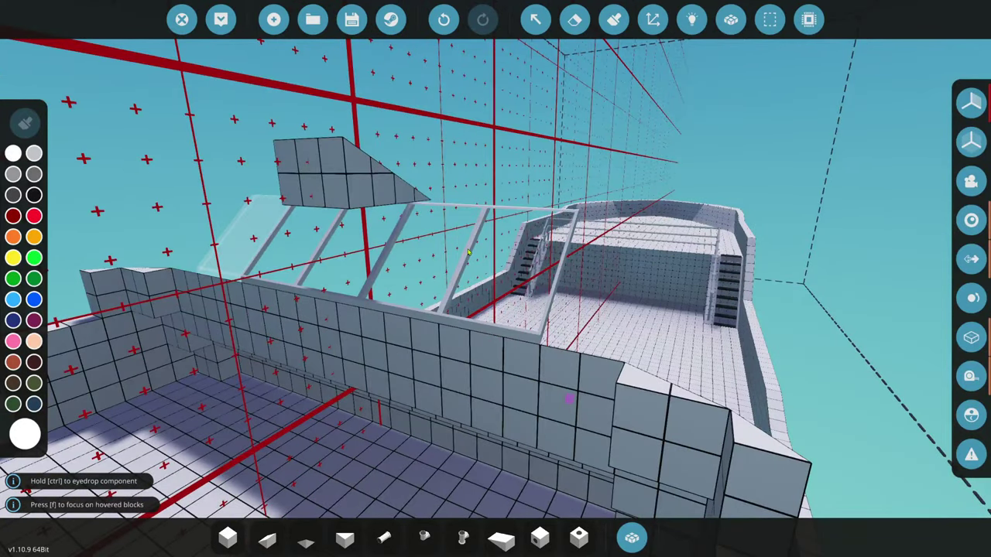
{"action": "key", "text": "f"}
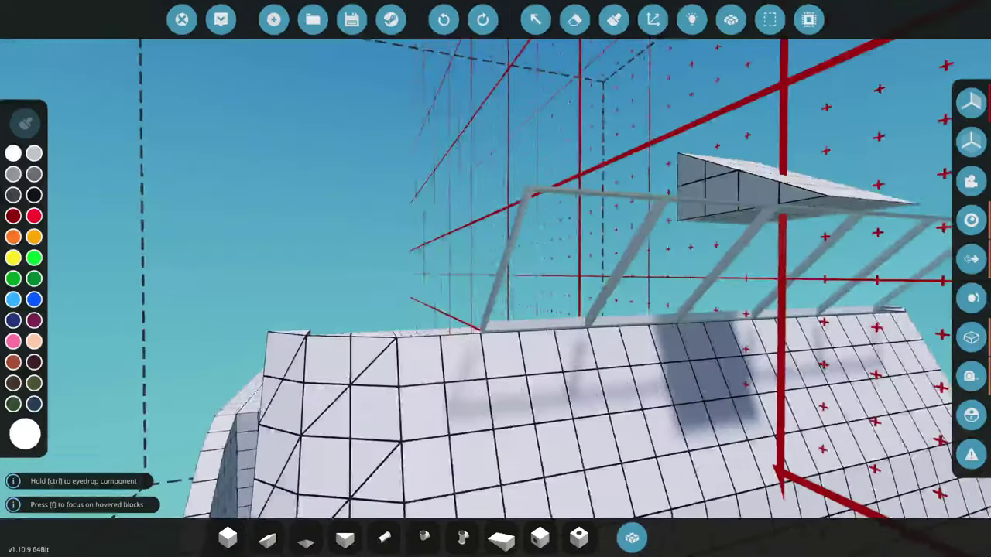
- Move the two outer window frames at one end two blocks outward with the selection grid, and check the vehicle bodies with Merge
{"action": "left_click", "coordinate": [687, 21]}
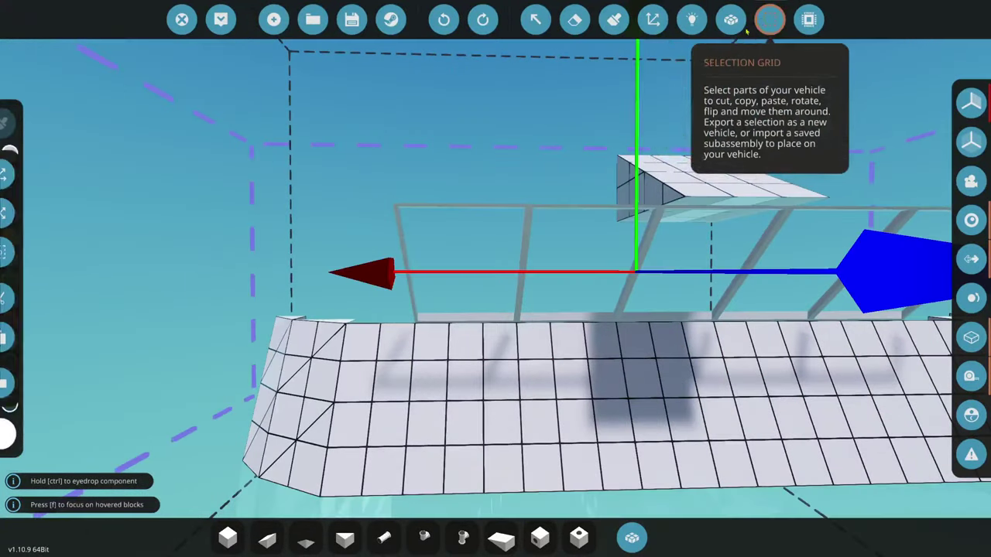
{"action": "left_click", "coordinate": [770, 19]}
{"action": "left_click", "coordinate": [20, 297]}
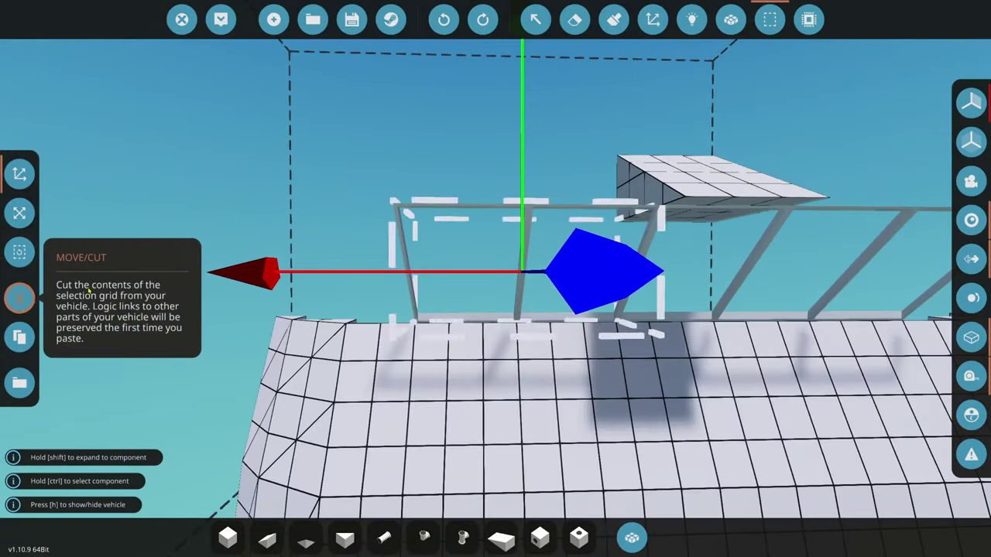
{"action": "left_click_drag", "start_coordinate": [231, 273], "coordinate": [200, 275]}
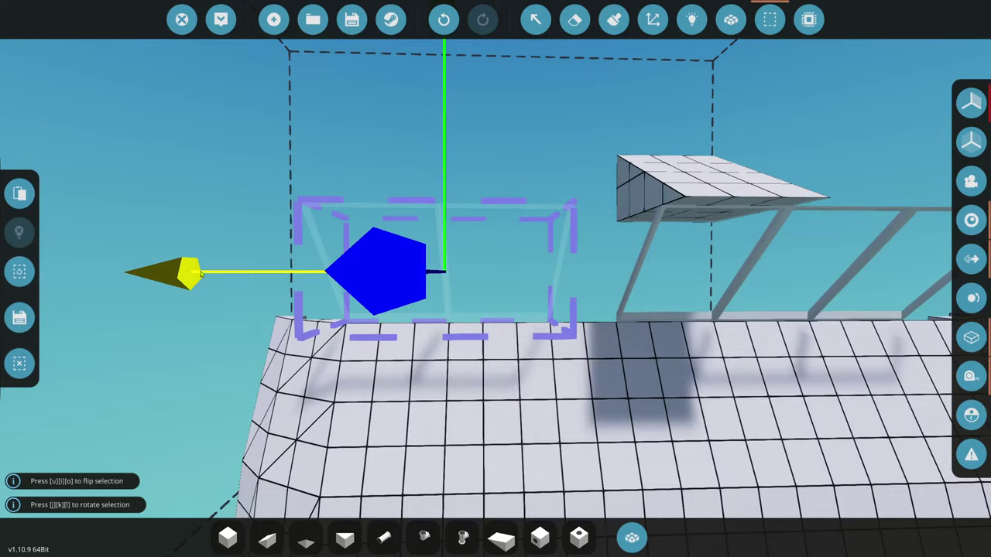
{"action": "left_click", "coordinate": [19, 194]}
{"action": "left_click", "coordinate": [692, 20]}
{"action": "left_click", "coordinate": [731, 19]}
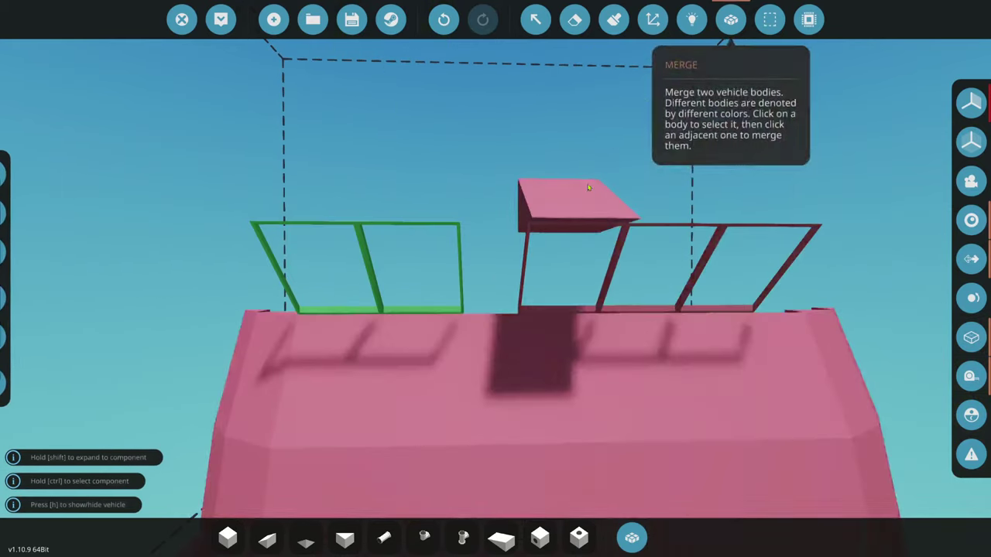
{"action": "left_click", "coordinate": [731, 19]}
- Move the two window frames at the opposite end two blocks outward to match and paste them in place
{"action": "left_click", "coordinate": [770, 20]}
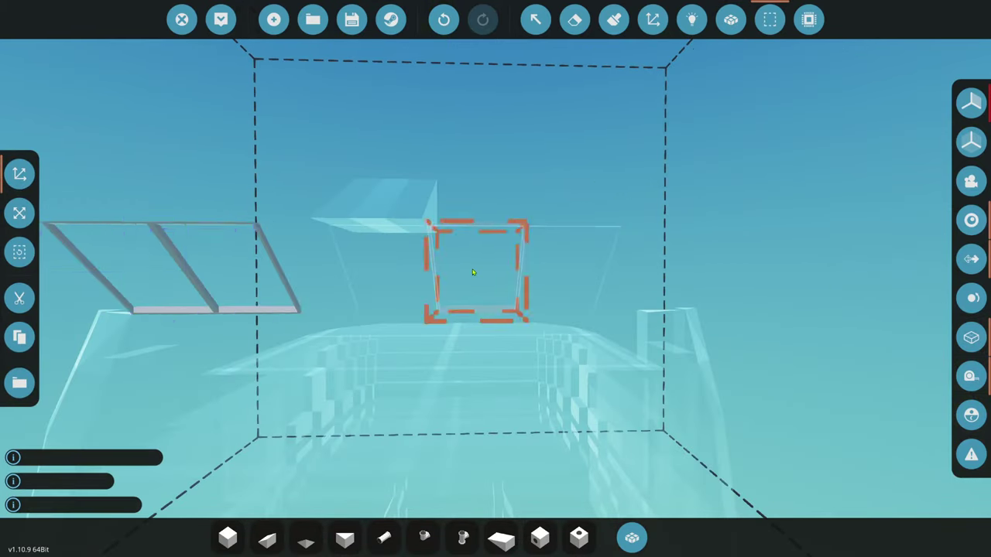
{"action": "left_click", "coordinate": [19, 298]}
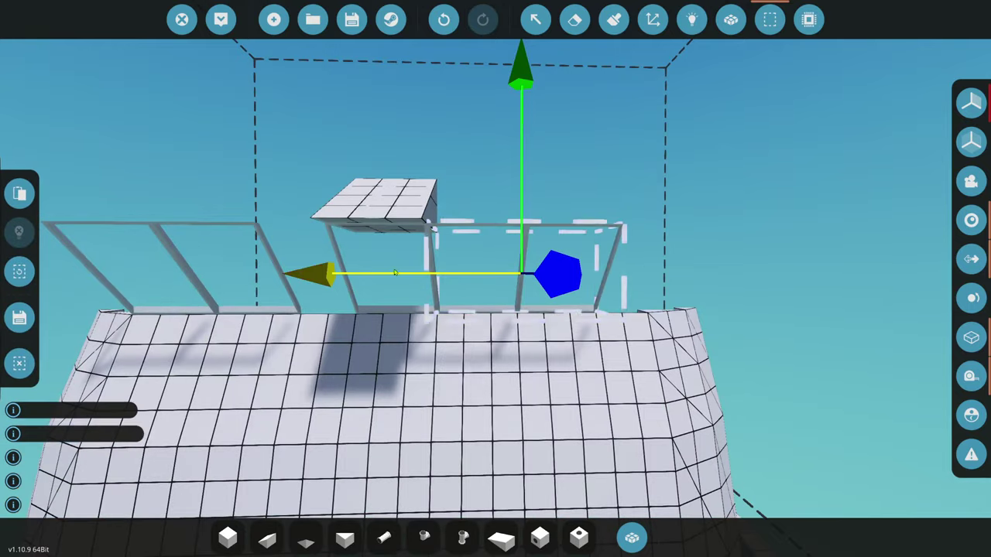
{"action": "key", "text": "w"}
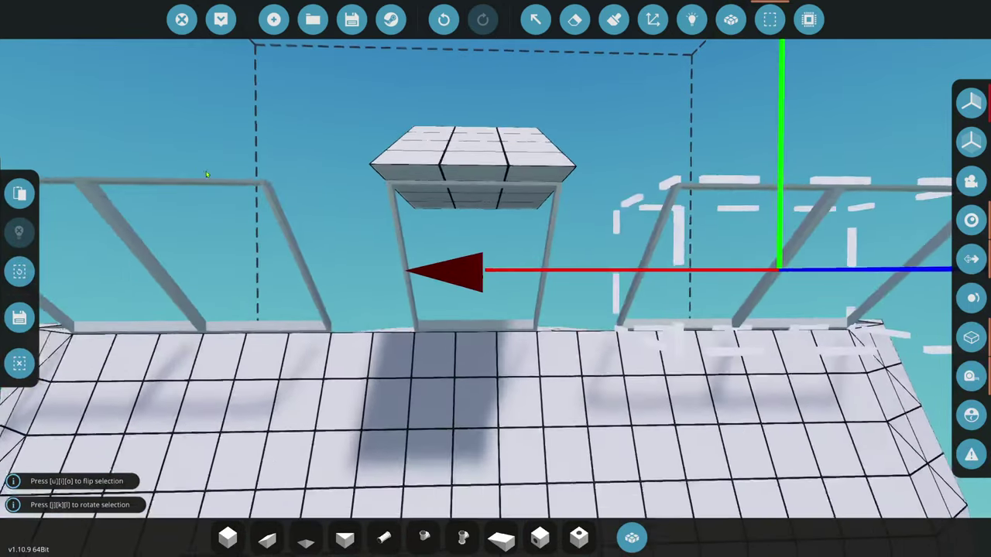
{"action": "key", "text": "a"}
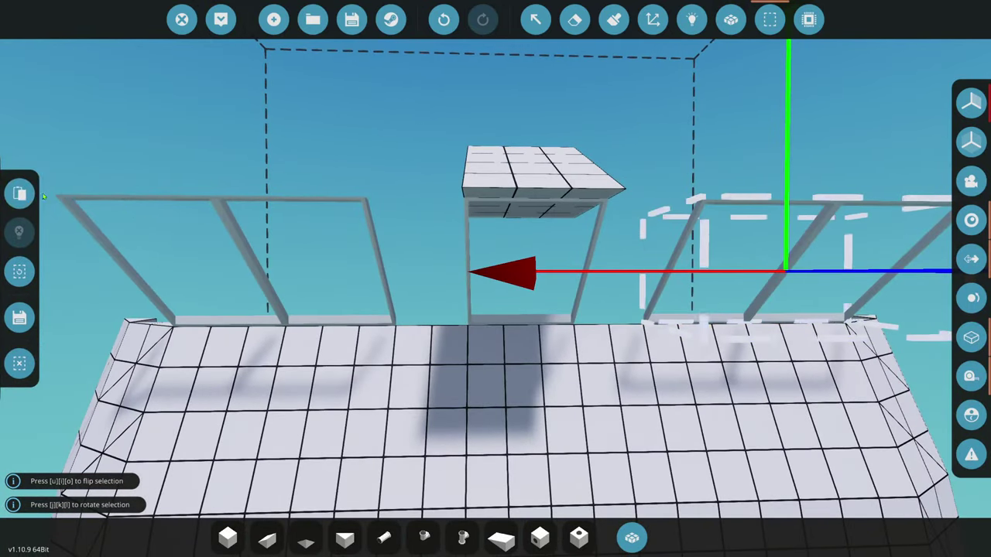
{"action": "left_click", "coordinate": [20, 193]}
{"action": "left_click", "coordinate": [19, 364]}
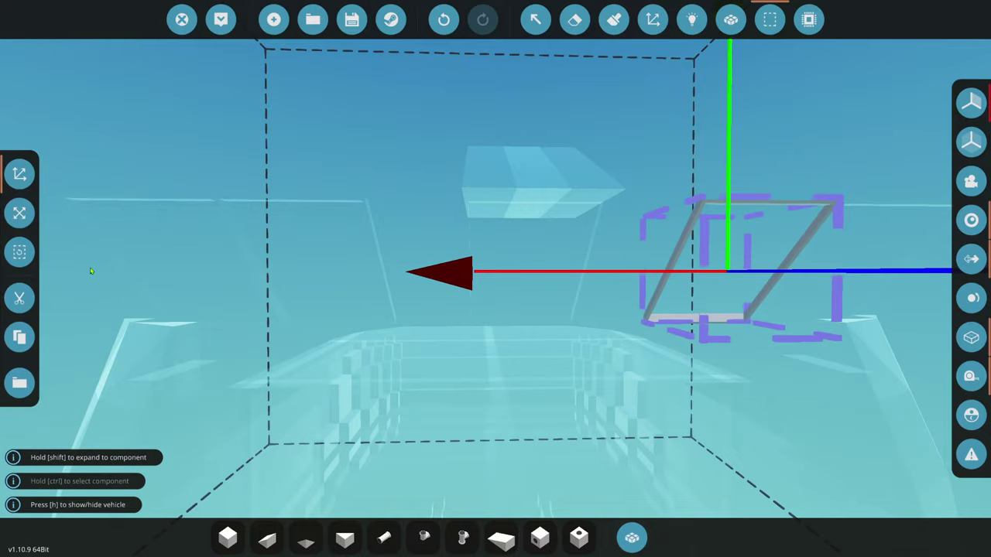
- Cut the inner window frame of that outer pair and paste it one block closer to the centre window
{"action": "left_click", "coordinate": [19, 300]}
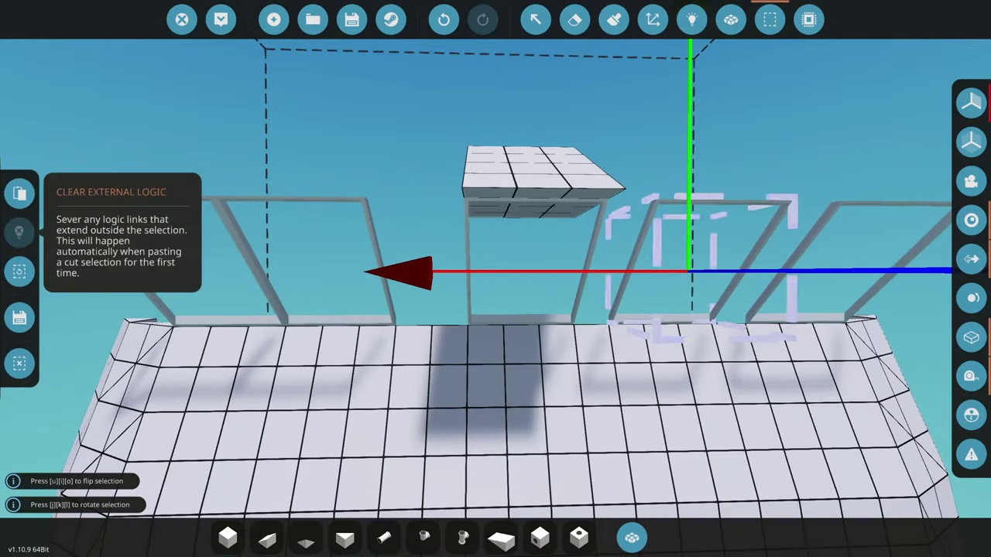
{"action": "left_click", "coordinate": [19, 193]}
{"action": "left_click", "coordinate": [19, 364]}
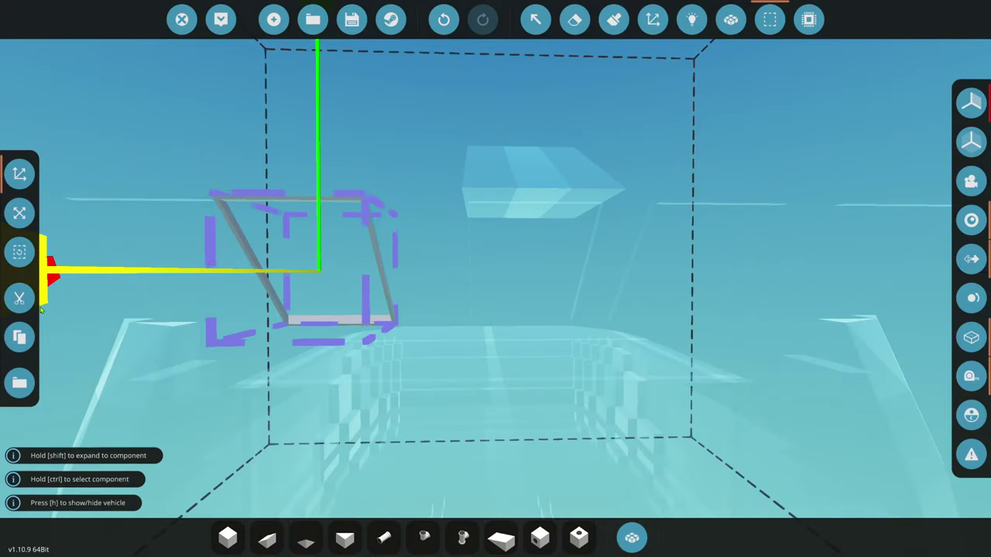
- Cut the inner window frame at the opposite end and paste it one block closer to the centre window
{"action": "left_click", "coordinate": [19, 300]}
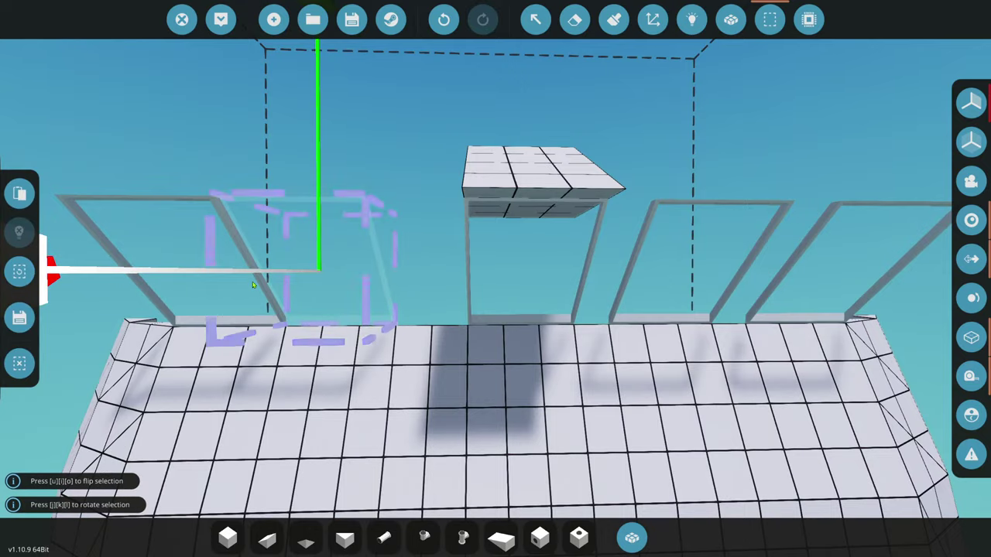
{"action": "key", "text": "a"}
{"action": "key", "text": "d"}
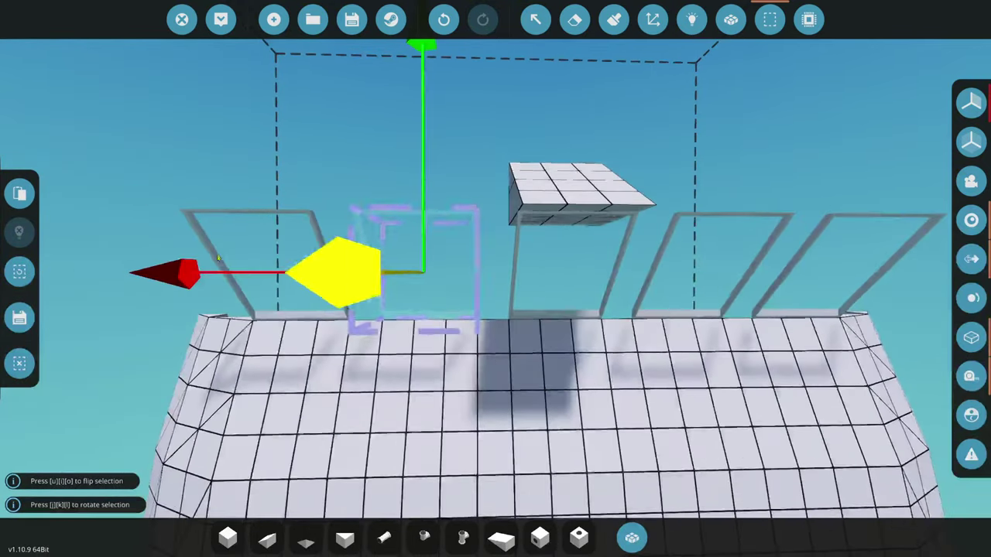
{"action": "left_click", "coordinate": [19, 364]}
{"action": "key", "text": "w"}
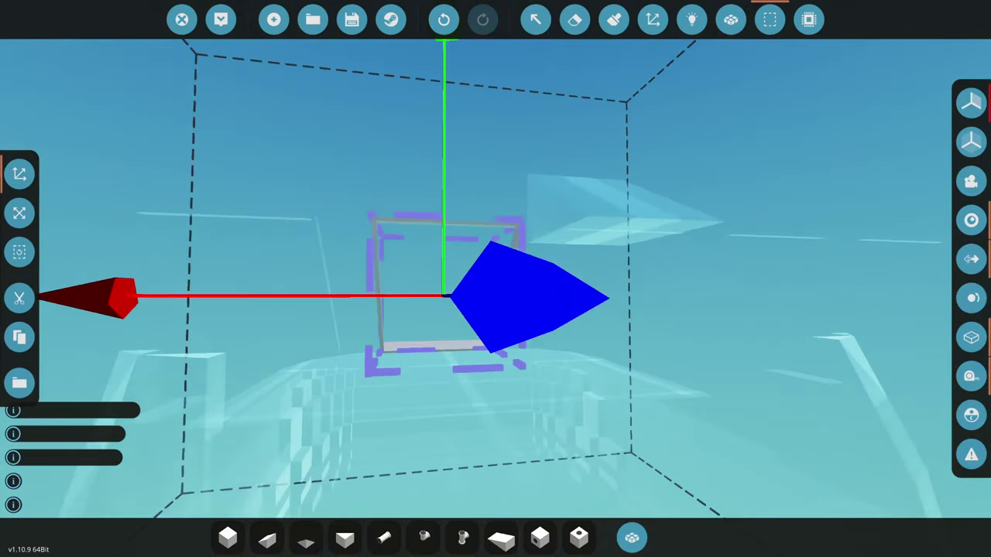
{"action": "key", "text": "p"}
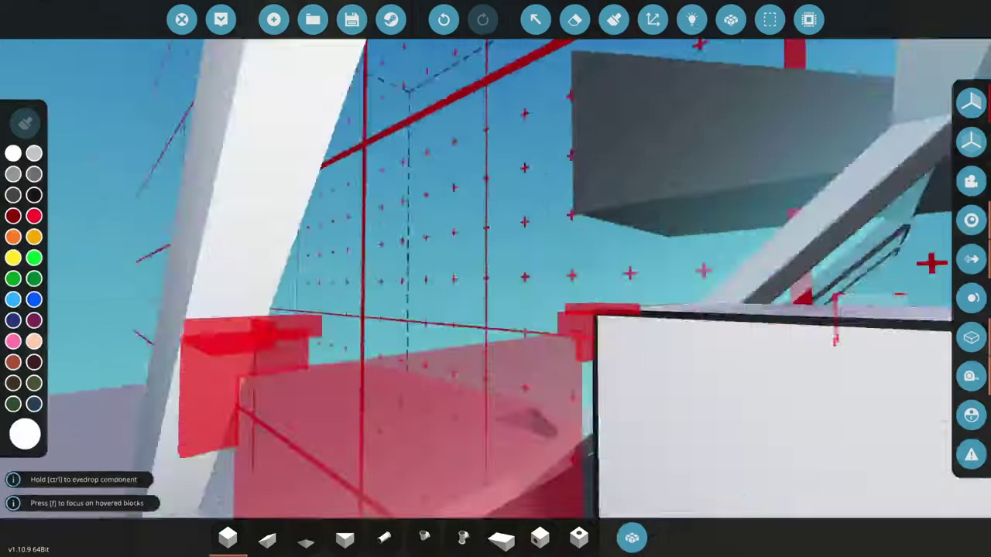
- Place single support blocks against the back of the front wall's top edge, below the gaps between the window frames
{"action": "key", "text": "a"}
{"action": "key", "text": "a"}
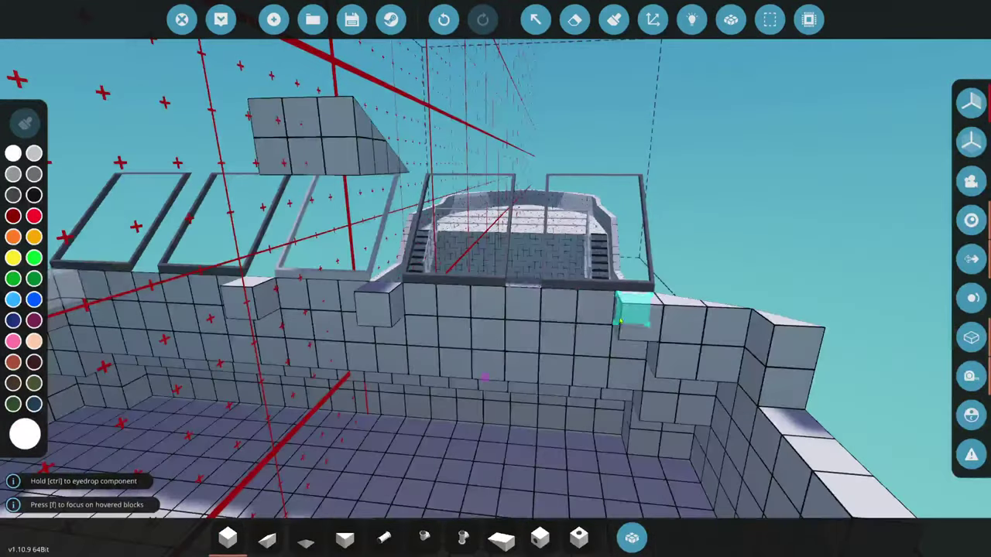
{"action": "key", "text": "a"}
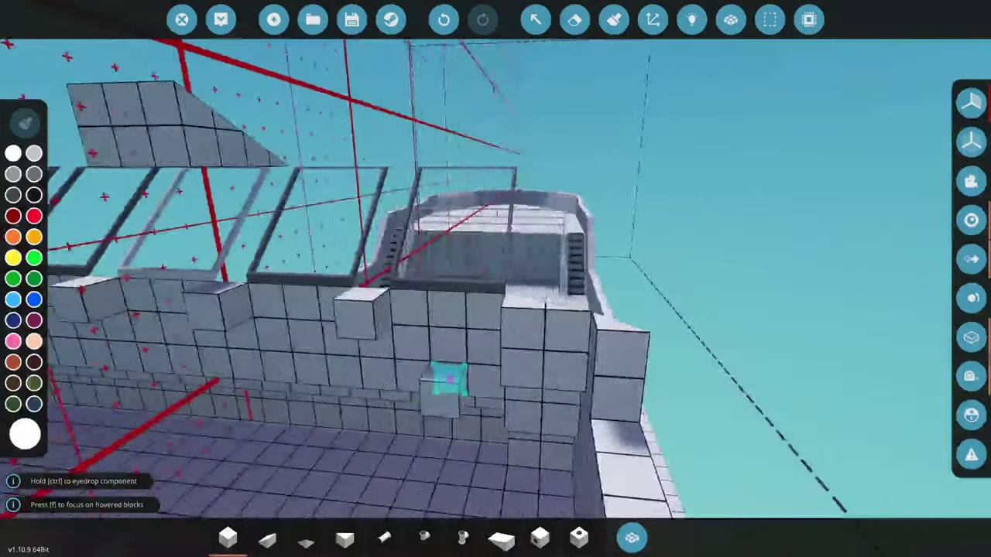
{"action": "key", "text": "a"}
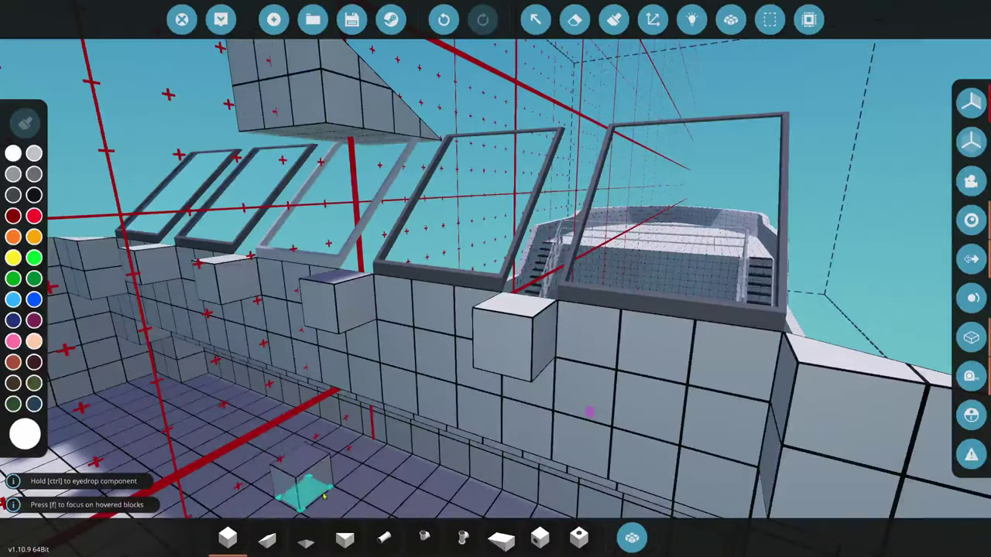
- Fill the four gaps between the window frames with sloped pillars built from wedges, following the windows' angle
{"action": "key", "text": "a"}
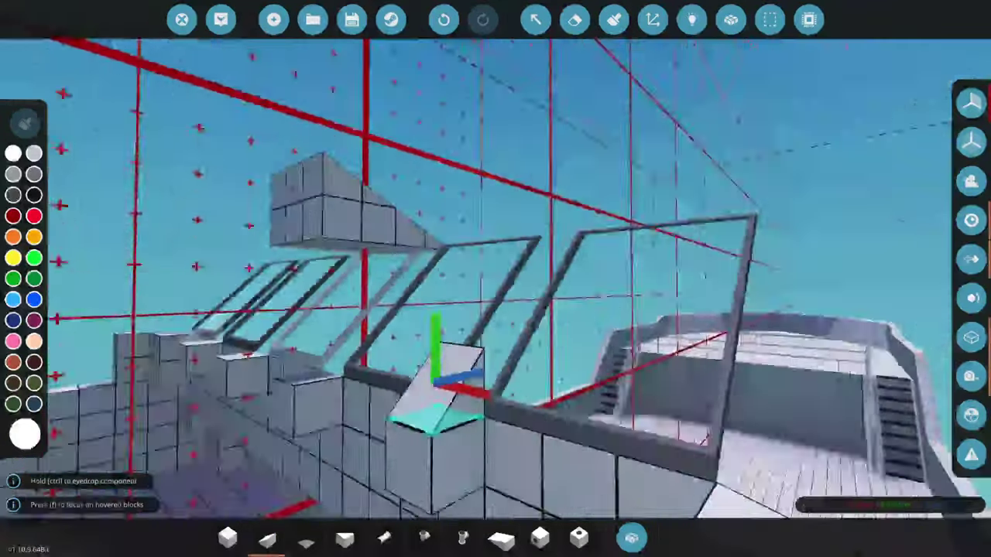
{"action": "key", "text": "a"}
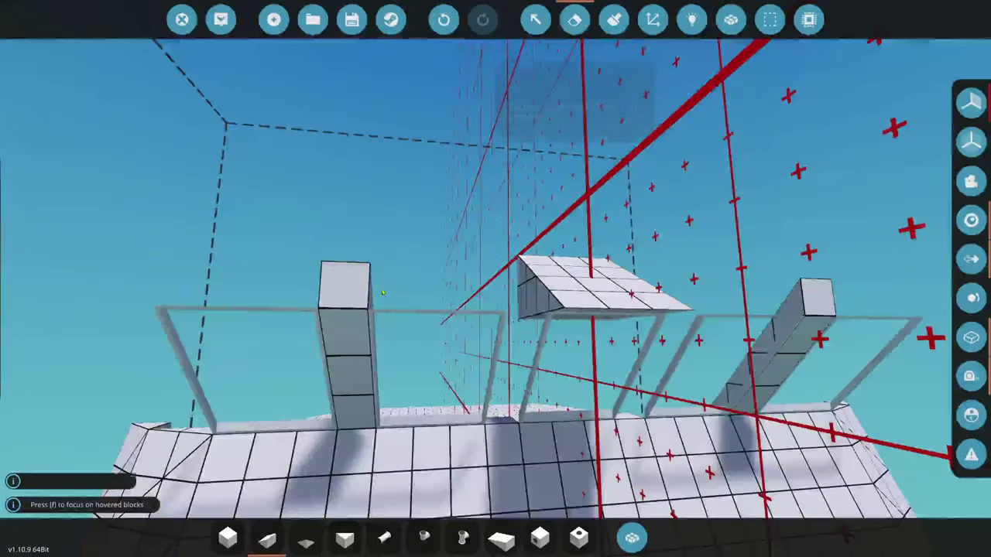
{"action": "key", "text": "a"}
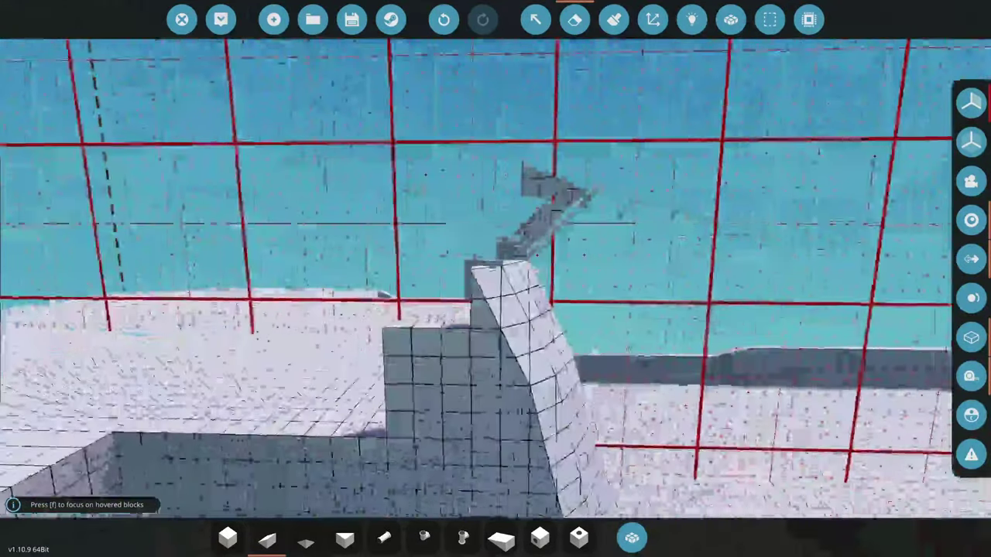
{"action": "key", "text": "a"}
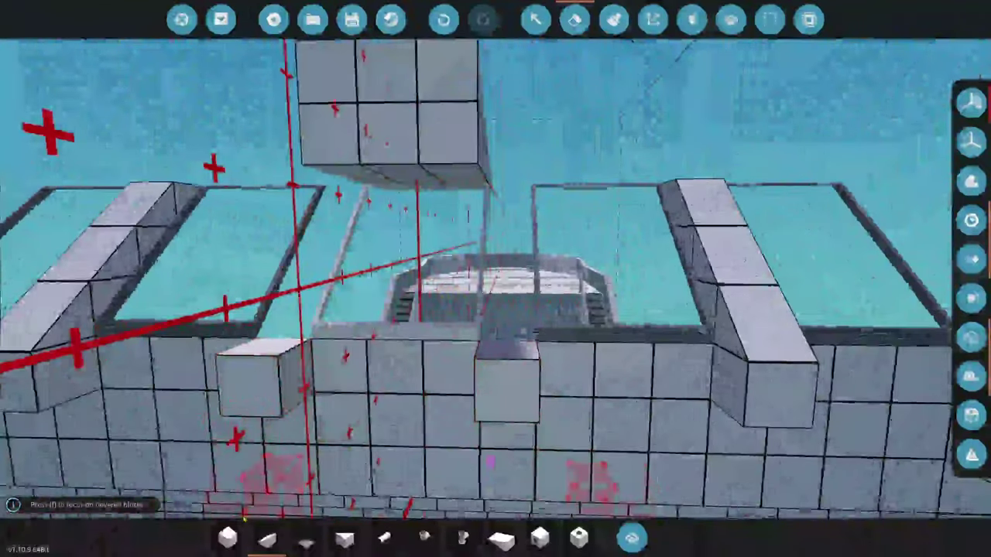
{"action": "key", "text": "w"}
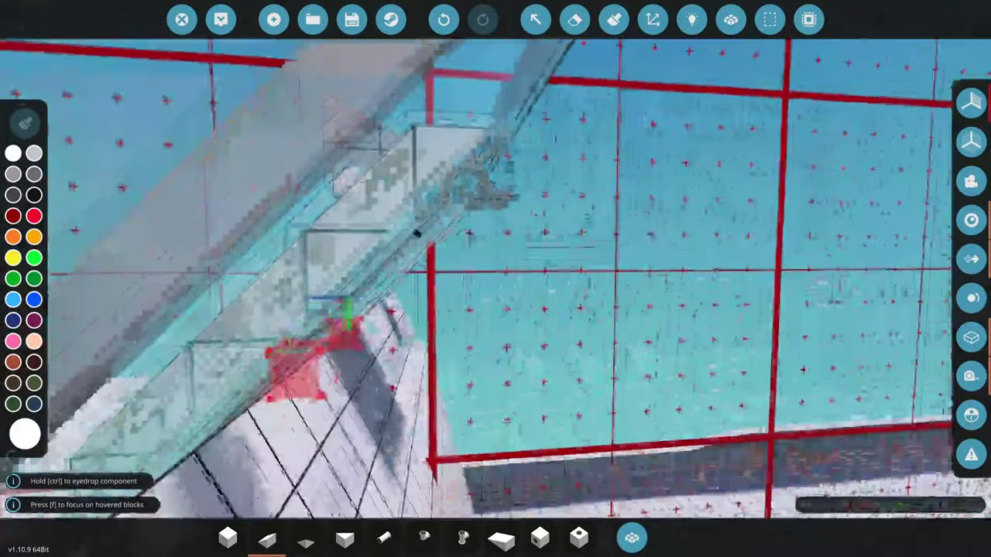
{"action": "key", "text": "a"}
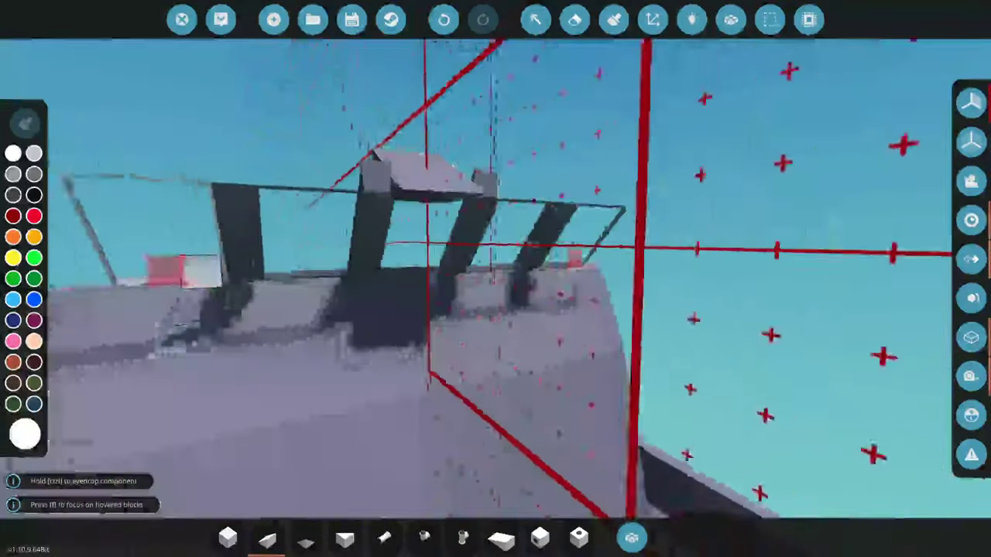
{"action": "key", "text": "d"}
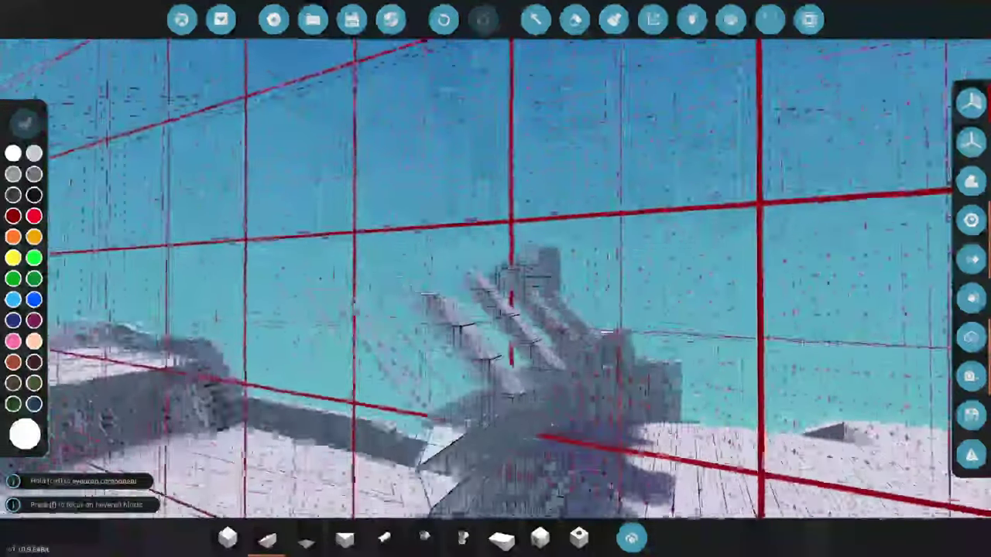
{"action": "key", "text": "s"}
- Merge the separate window frame bodies with the main vehicle body, and return to normal building with the Paint tool
{"action": "left_click", "coordinate": [731, 19]}
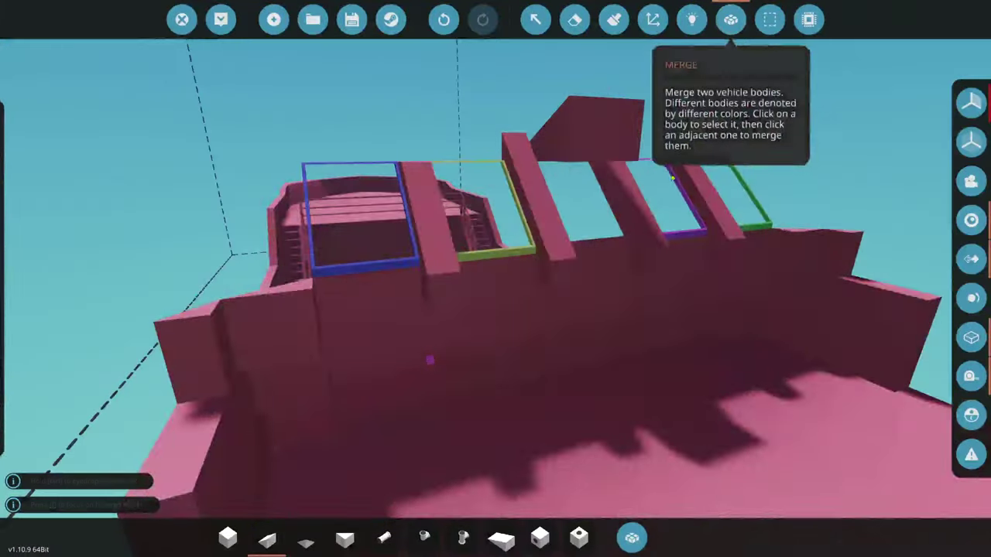
{"action": "key", "text": "w"}
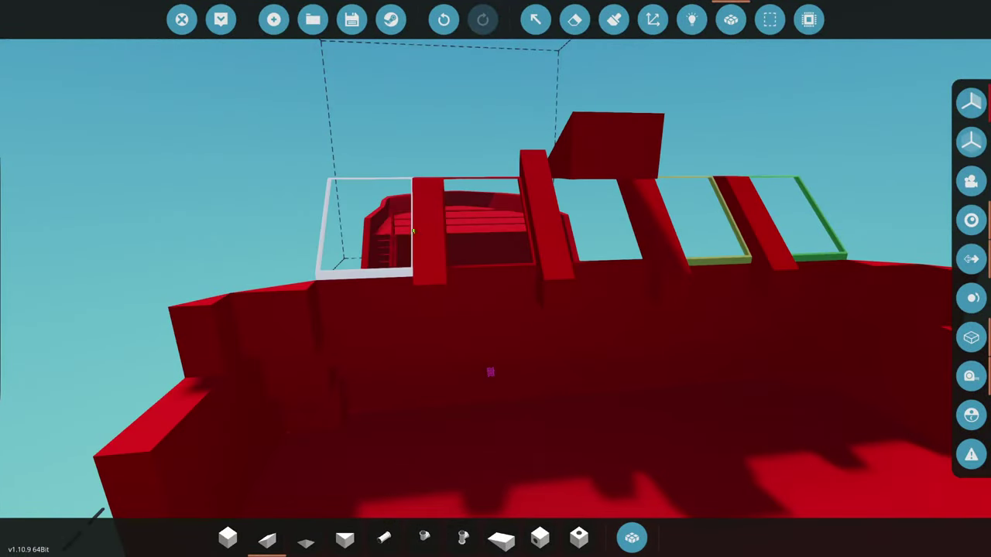
{"action": "key", "text": "w"}
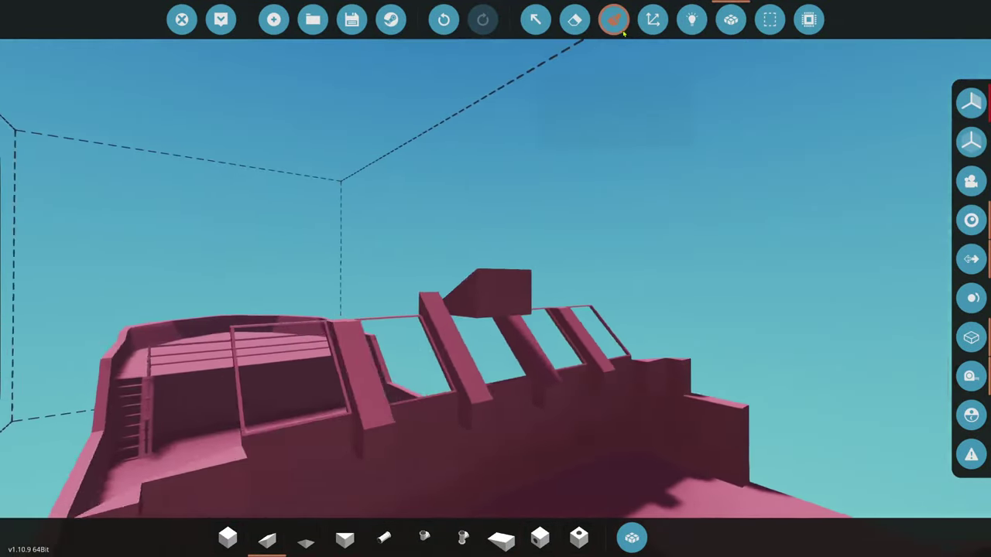
{"action": "left_click", "coordinate": [614, 19]}
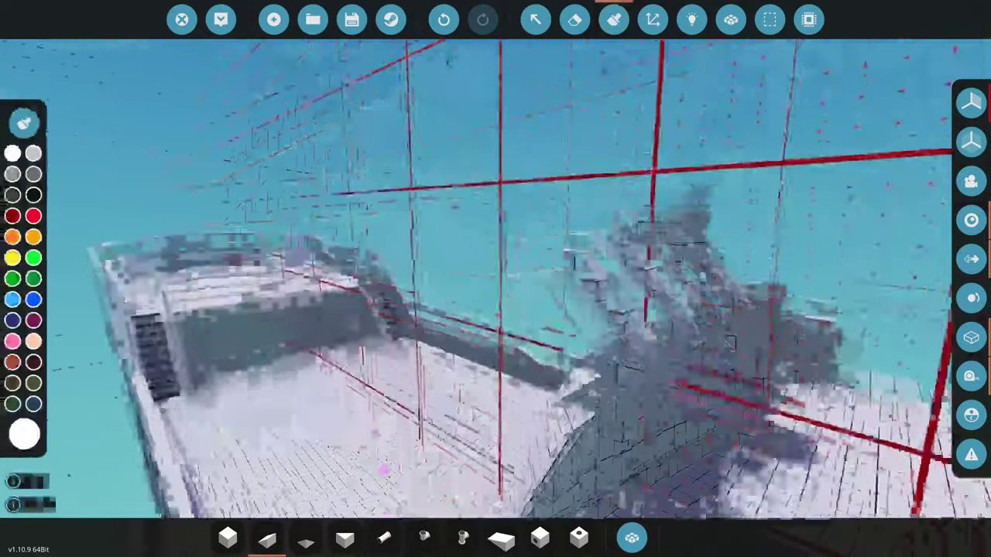
- Search the component inventory for "window" and pick an angled window for the superstructure's front corner
{"action": "key", "text": "w"}
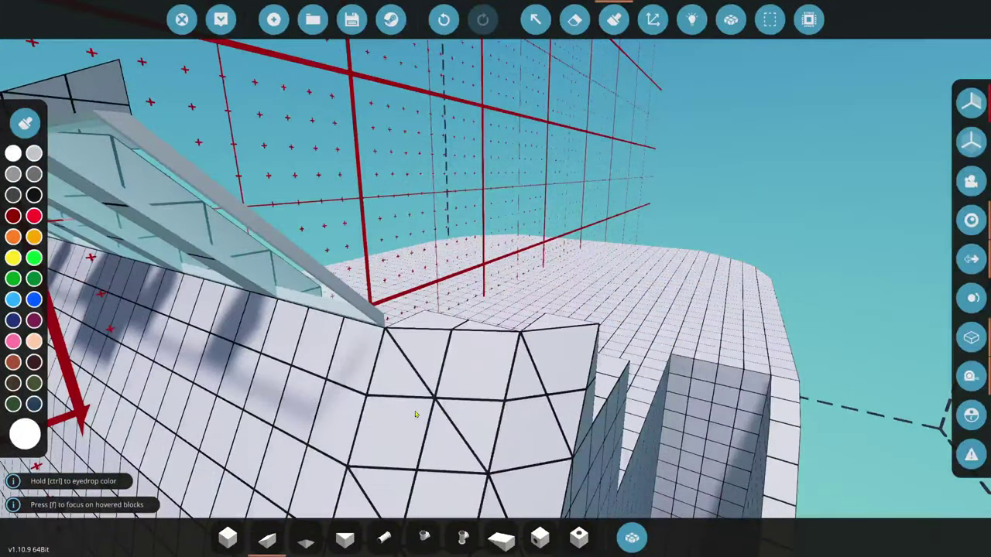
{"action": "left_click", "coordinate": [631, 537]}
{"action": "type", "text": "window"}
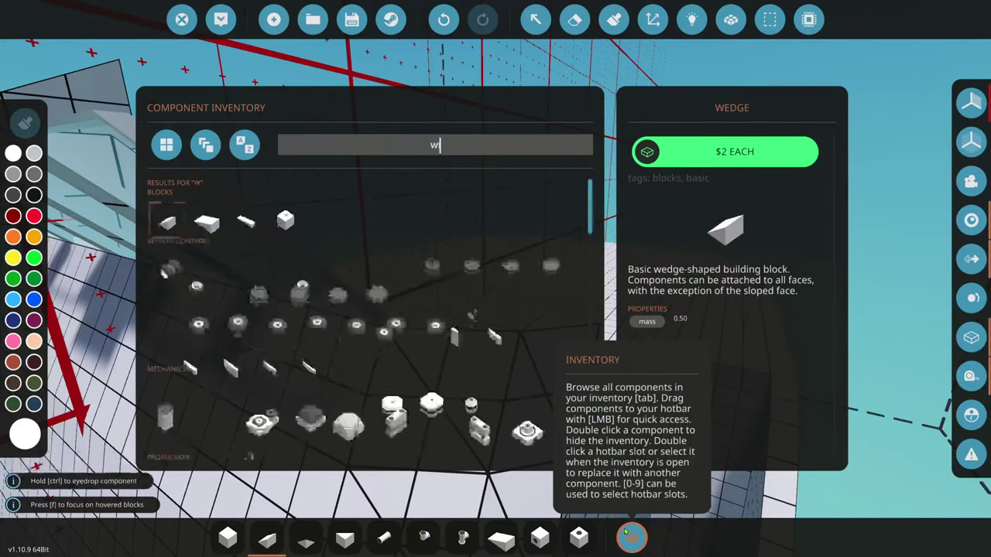
{"action": "left_click", "coordinate": [524, 301]}
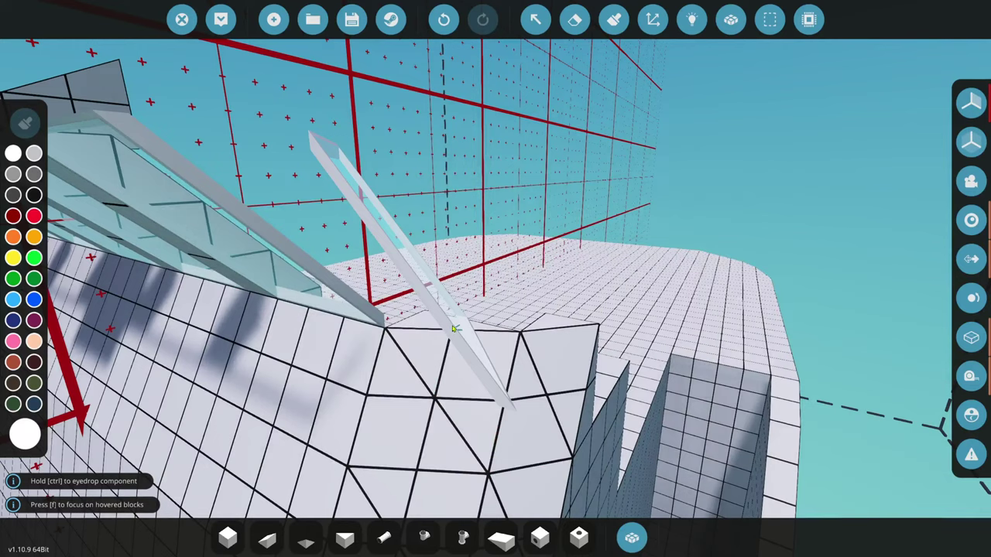
- Rotate the angled window to suit the superstructure's corner and place it with its mirrored copy on the deck behind the front wall
{"action": "key", "text": "e"}
{"action": "key", "text": "e"}
{"action": "key", "text": "e"}
{"action": "key", "text": "e"}
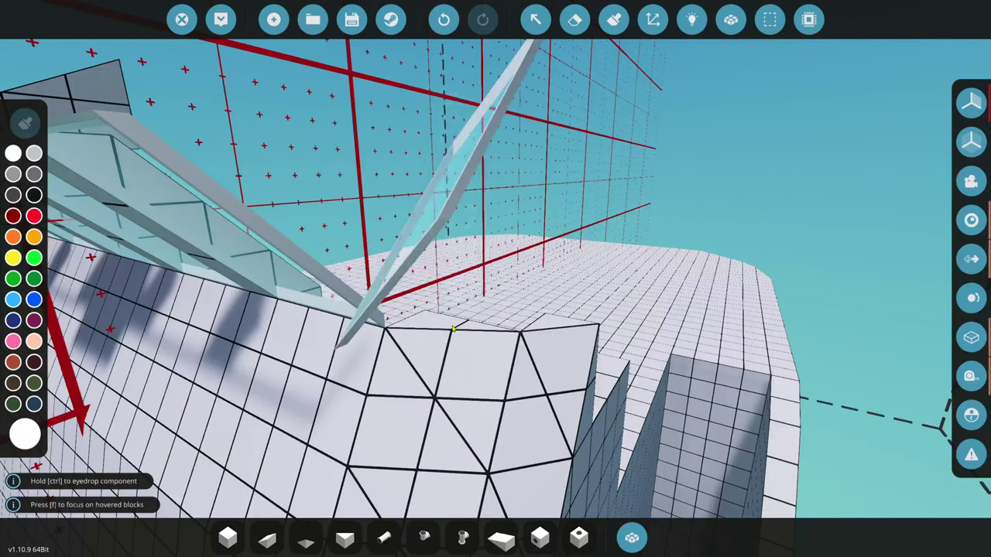
{"action": "key", "text": "e"}
{"action": "key", "text": "e"}
{"action": "key", "text": "e"}
{"action": "key", "text": "e"}
{"action": "key", "text": "e"}
{"action": "key", "text": "e"}
{"action": "key", "text": "e"}
{"action": "key", "text": "e"}
{"action": "key", "text": "e"}
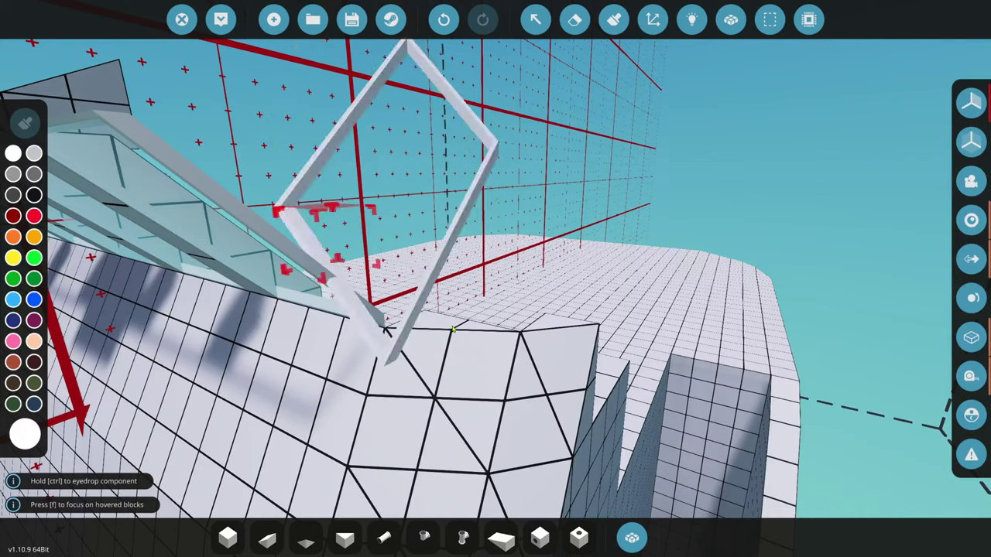
{"action": "key", "text": "e"}
{"action": "key", "text": "e"}
{"action": "key", "text": "e"}
{"action": "key", "text": "e"}
{"action": "key", "text": "e"}
{"action": "key", "text": "e"}
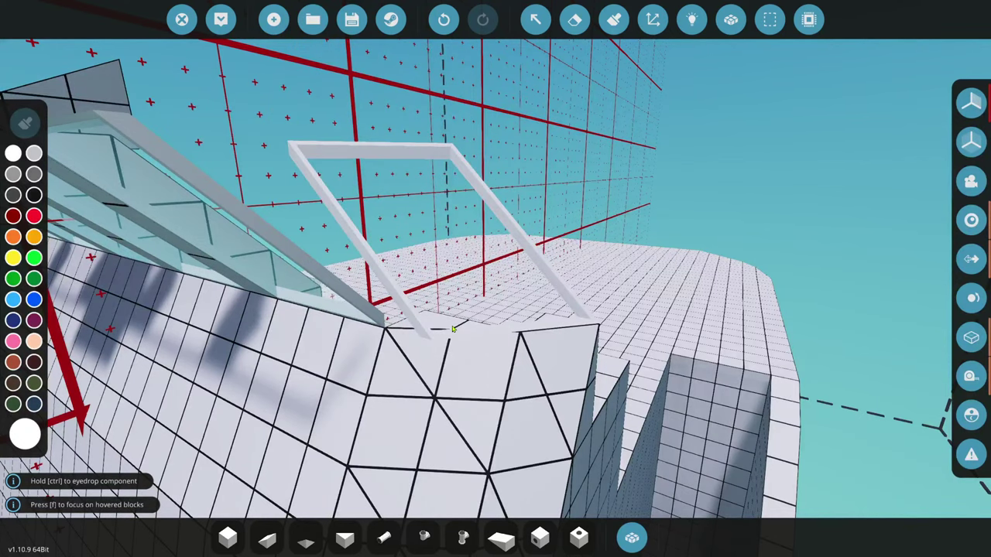
{"action": "key", "text": "e"}
{"action": "key", "text": "e"}
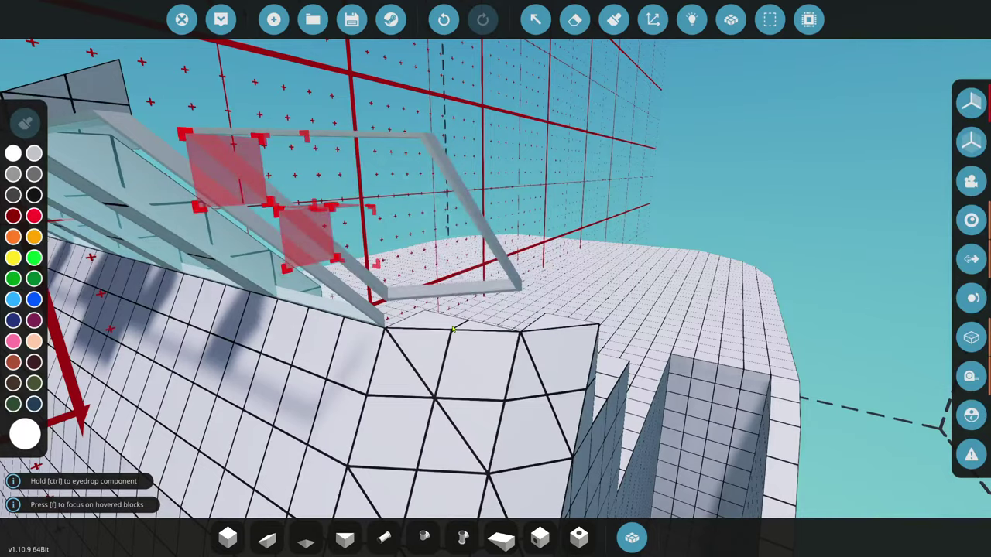
{"action": "key", "text": "e"}
{"action": "left_click_drag", "start_coordinate": [474, 333], "coordinate": [569, 202]}
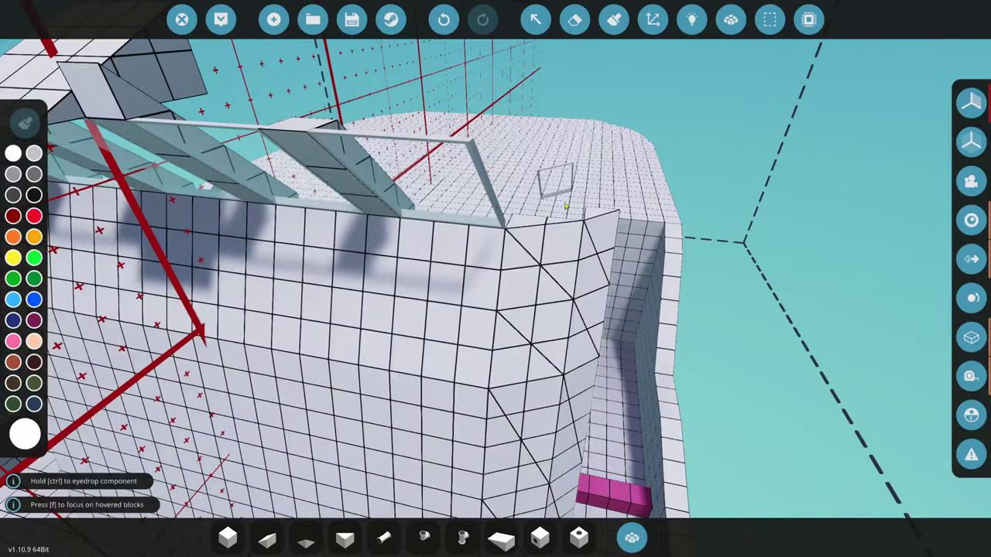
- Try to move both corner windows together to the front wall with the selection grid, undo the cut and clear the grid
{"action": "left_click", "coordinate": [770, 20]}
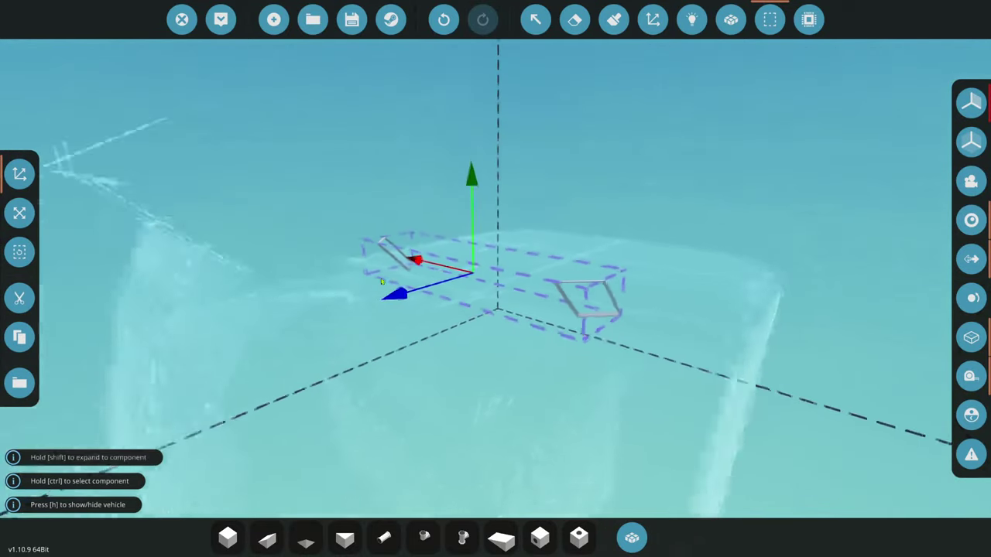
{"action": "left_click", "coordinate": [20, 299]}
{"action": "key", "text": "ctrl+v"}
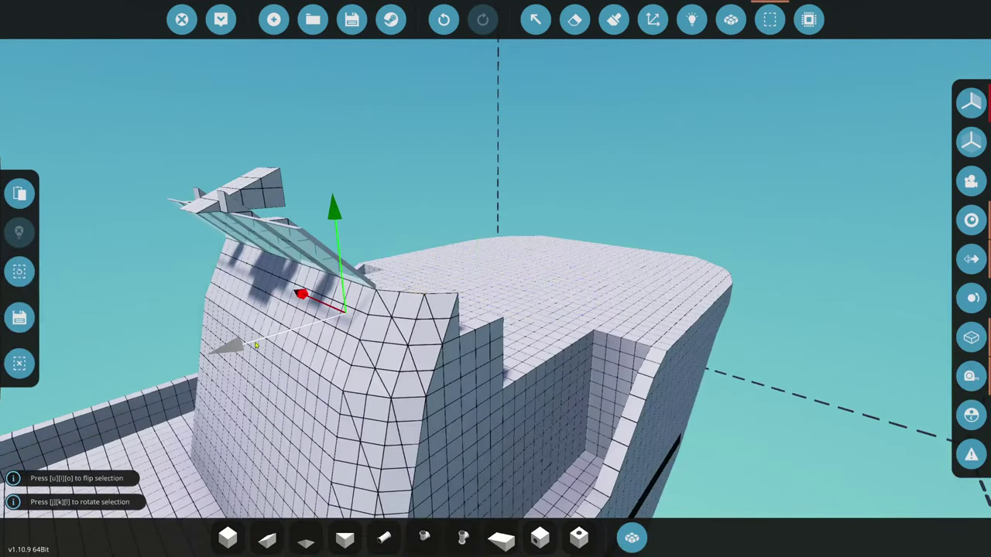
{"action": "key", "text": "w"}
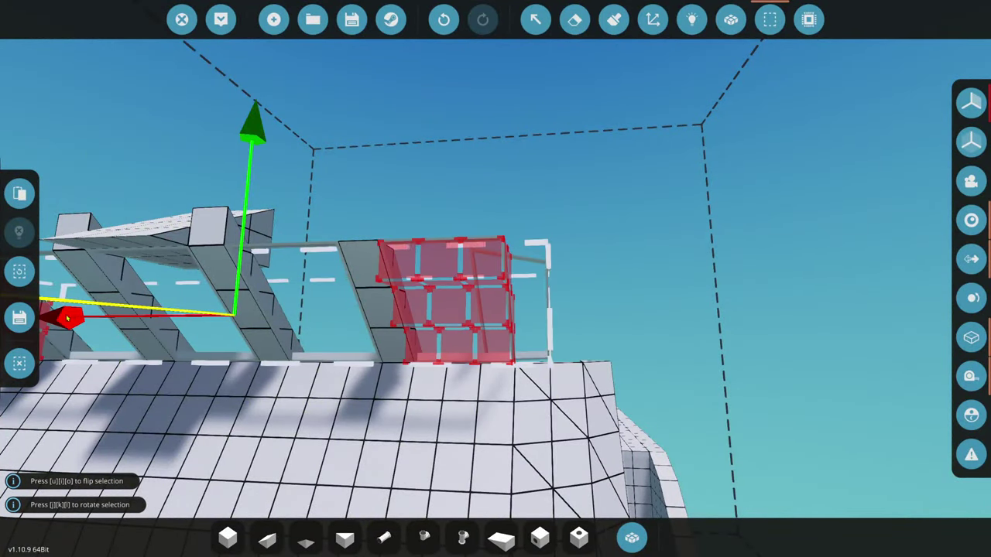
{"action": "key", "text": "s"}
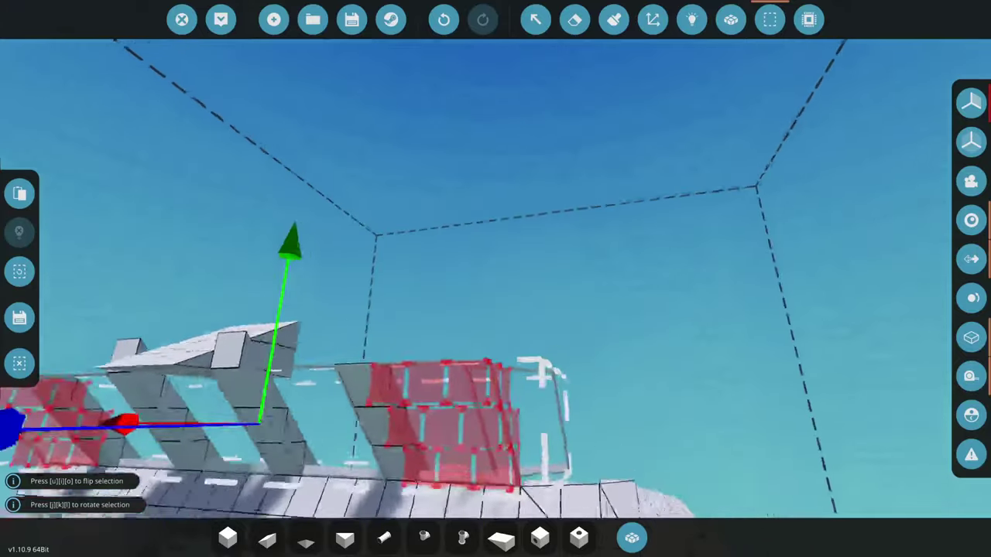
{"action": "key", "text": "s"}
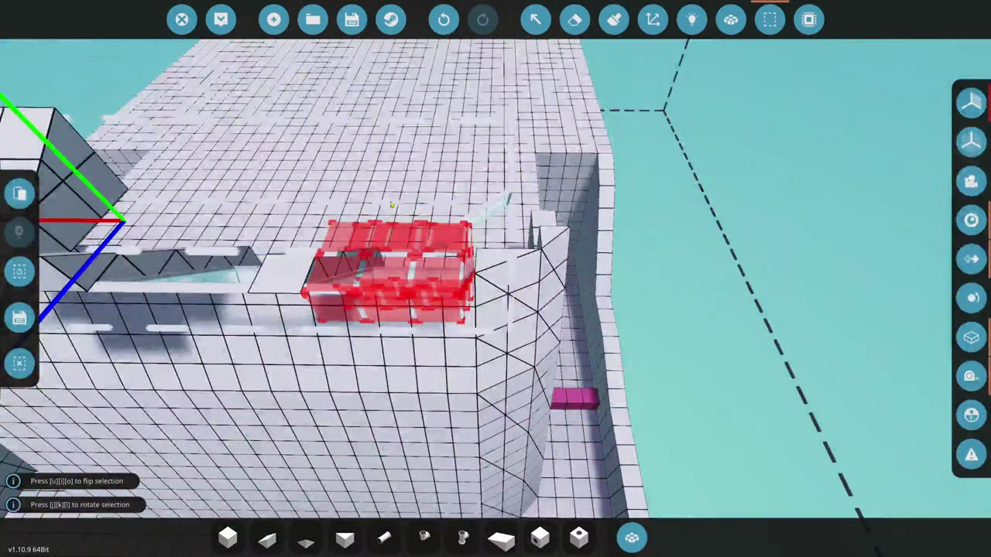
{"action": "left_click", "coordinate": [445, 21]}
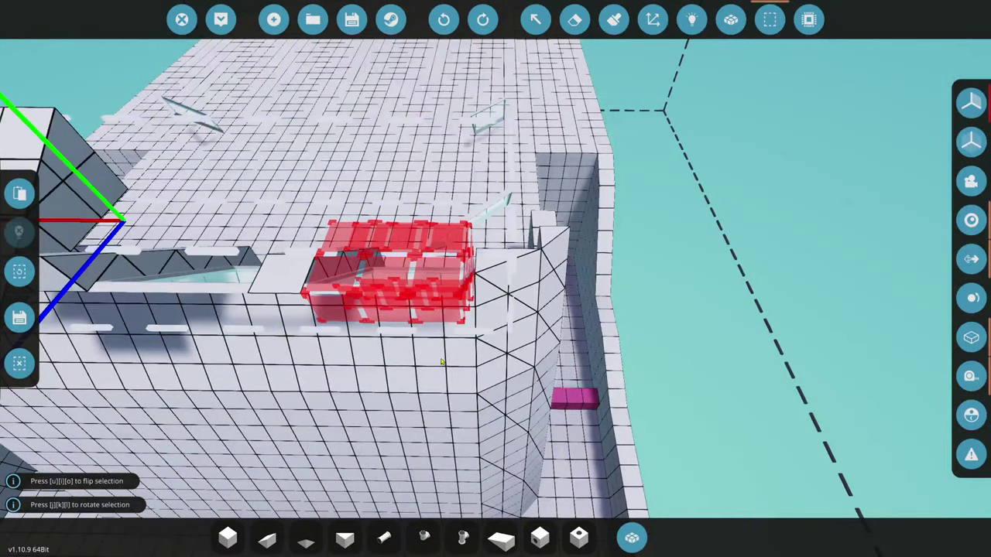
{"action": "left_click", "coordinate": [20, 364]}
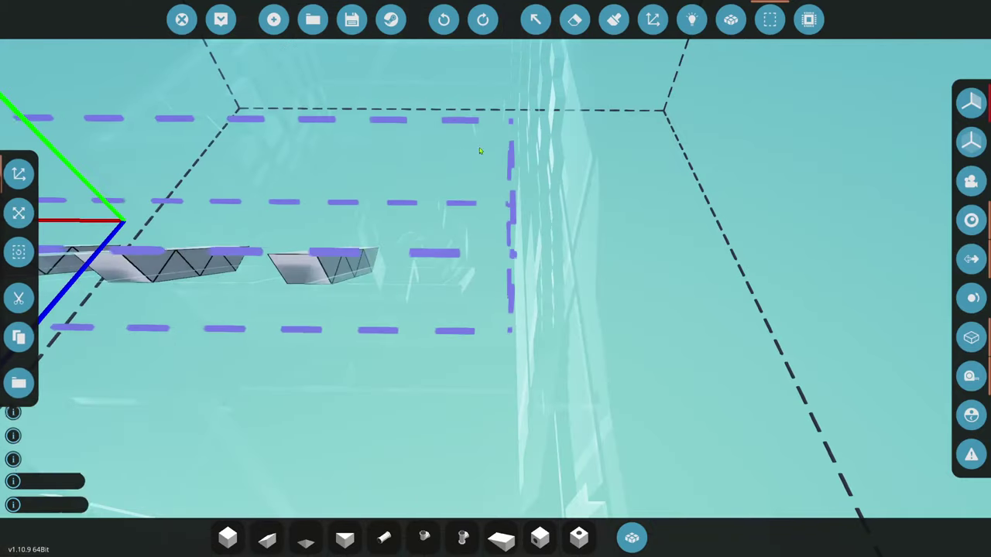
- Cut out the two corner windows one at a time with the selection grid and shift them sideways along the deck
{"action": "left_click", "coordinate": [20, 294]}
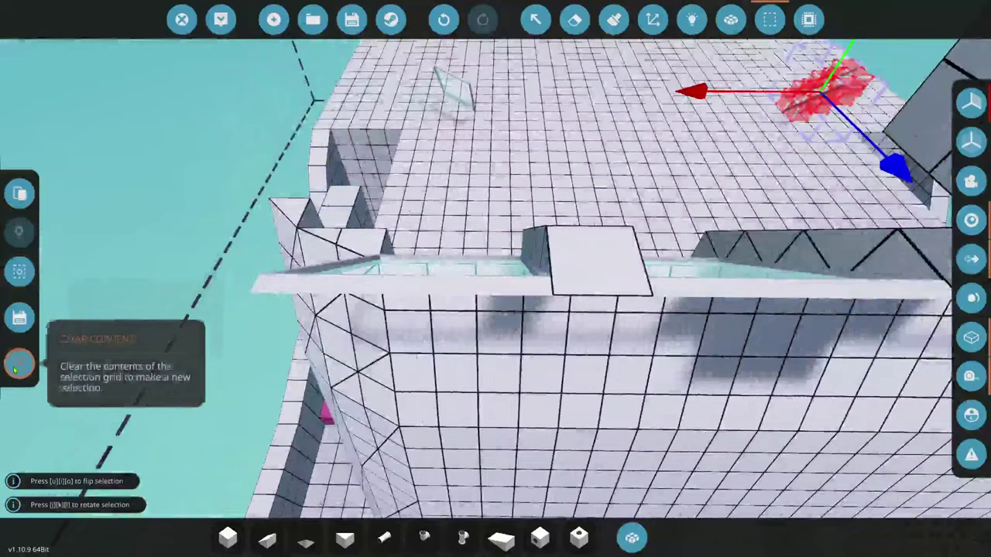
{"action": "left_click", "coordinate": [15, 367]}
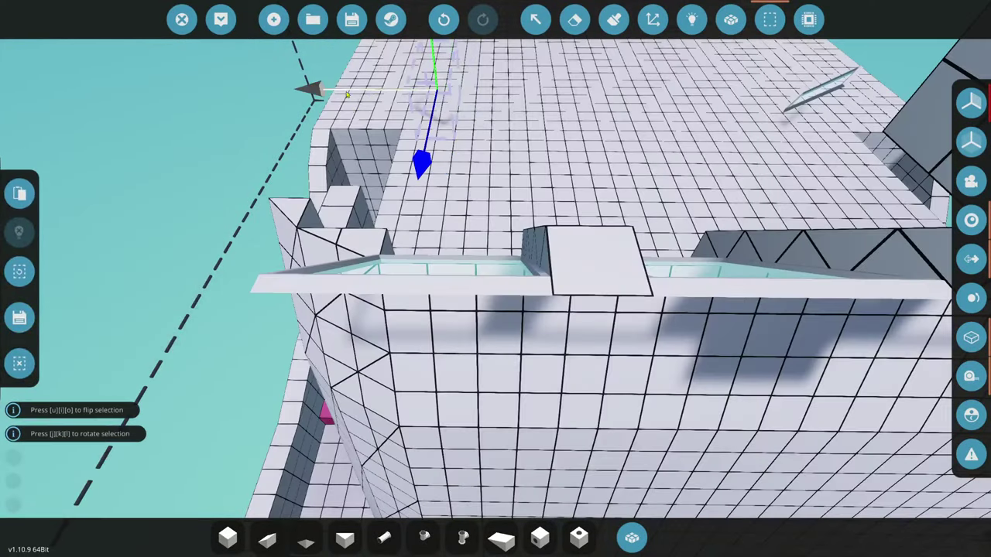
{"action": "left_click", "coordinate": [15, 364]}
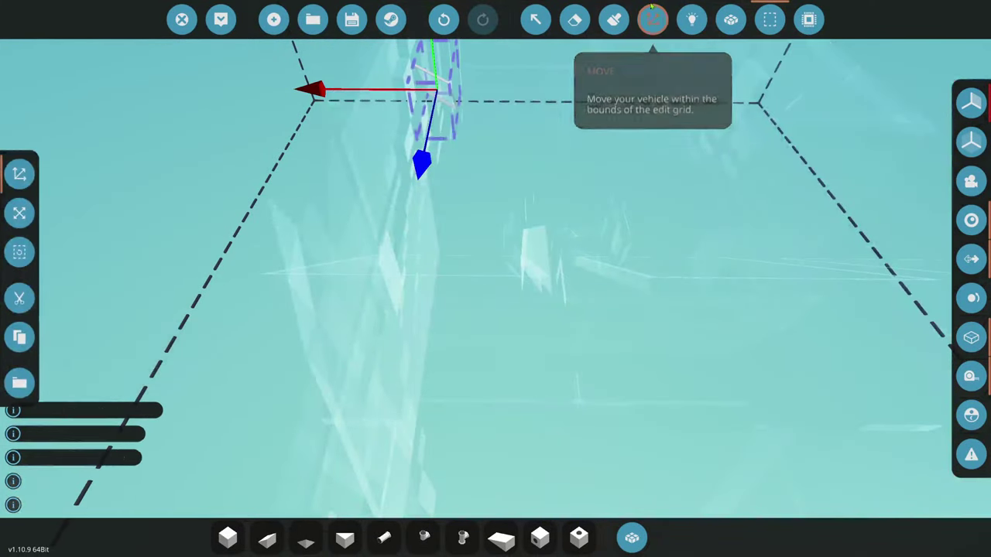
{"action": "left_click", "coordinate": [653, 19]}
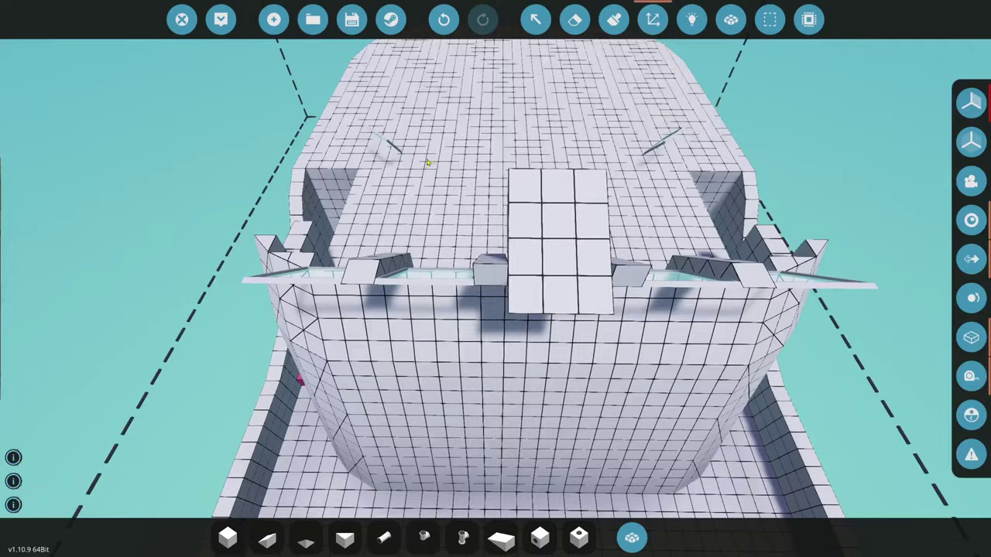
- Move both corner windows together with the selection grid onto the ends of the front window row and check the vehicle bodies
{"action": "left_click", "coordinate": [769, 19]}
{"action": "left_click", "coordinate": [20, 213]}
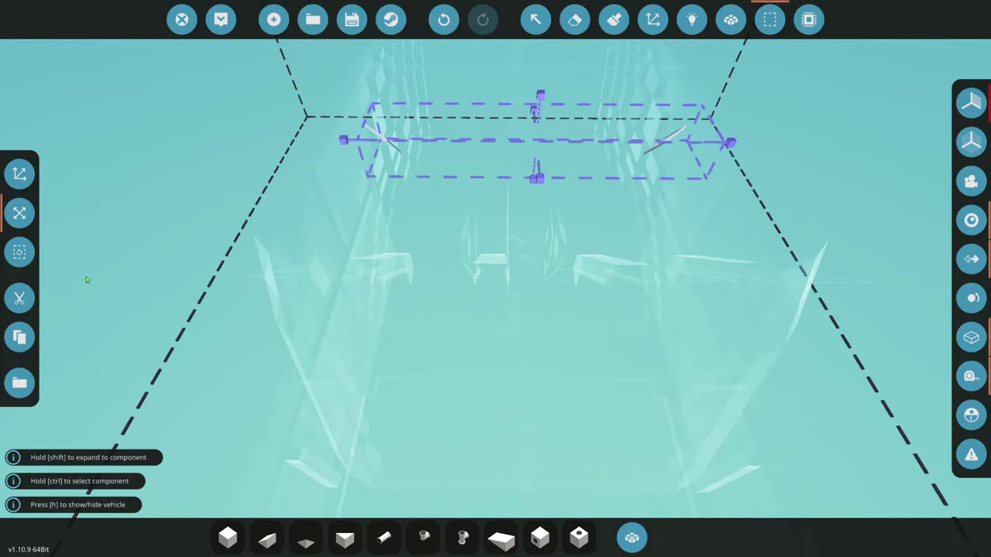
{"action": "left_click", "coordinate": [20, 298]}
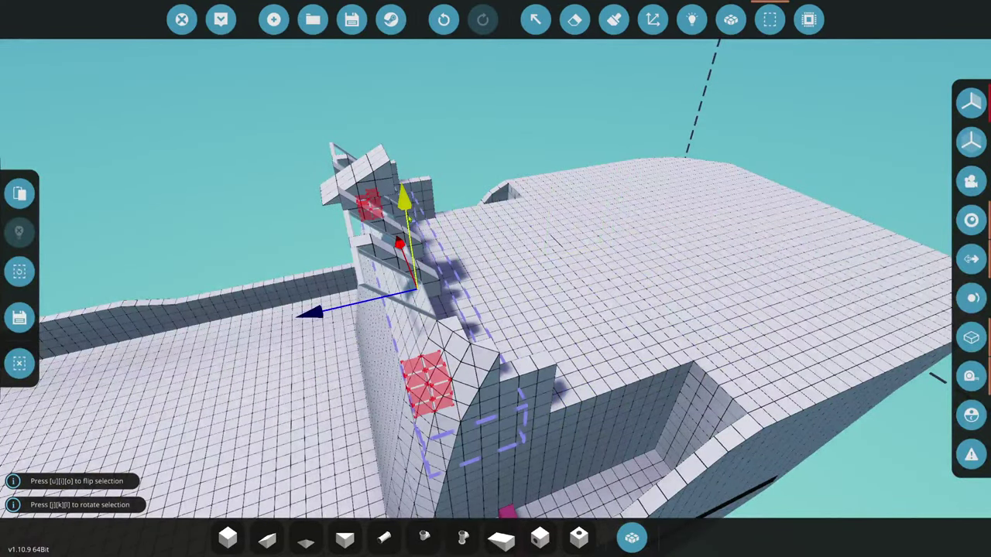
{"action": "key", "text": "w"}
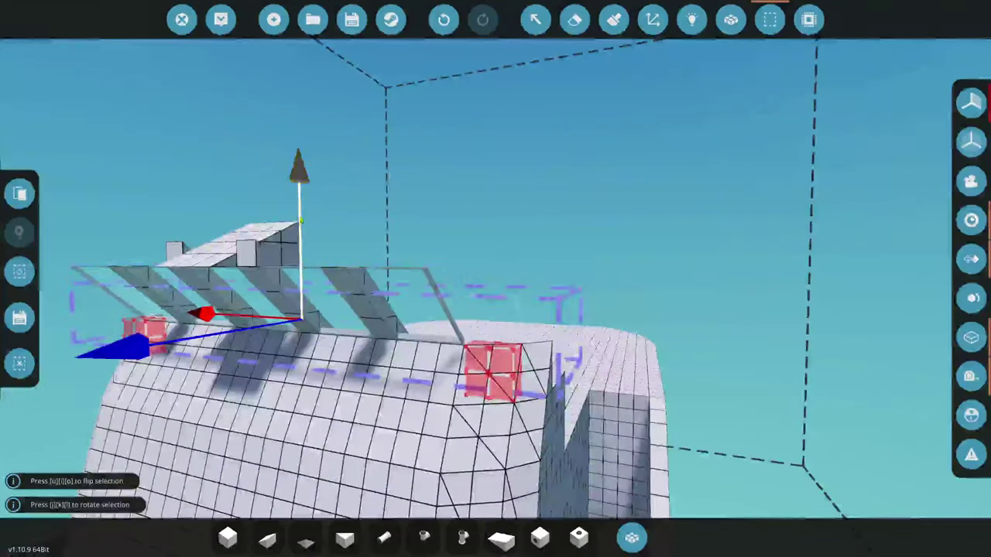
{"action": "left_click_drag", "start_coordinate": [300, 229], "coordinate": [300, 209]}
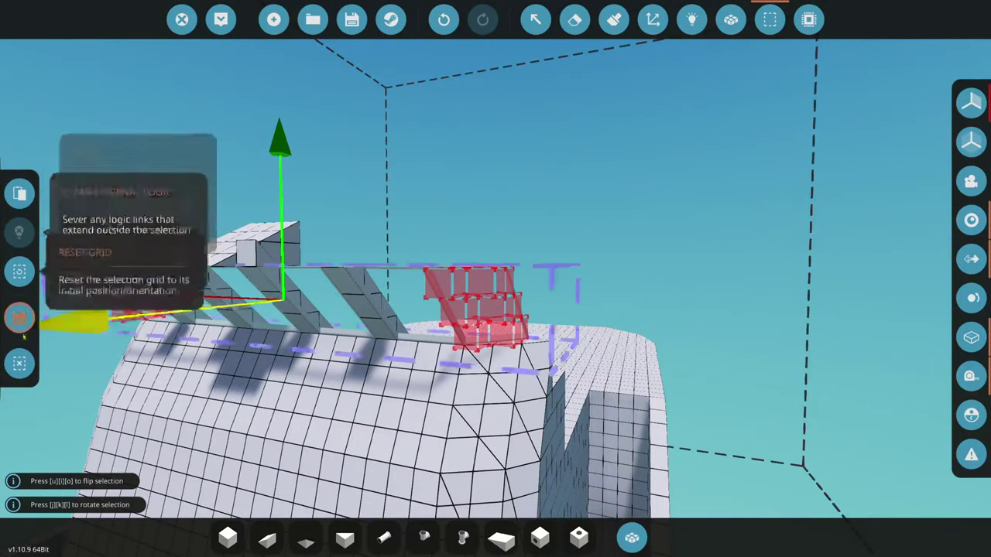
{"action": "left_click", "coordinate": [730, 20]}
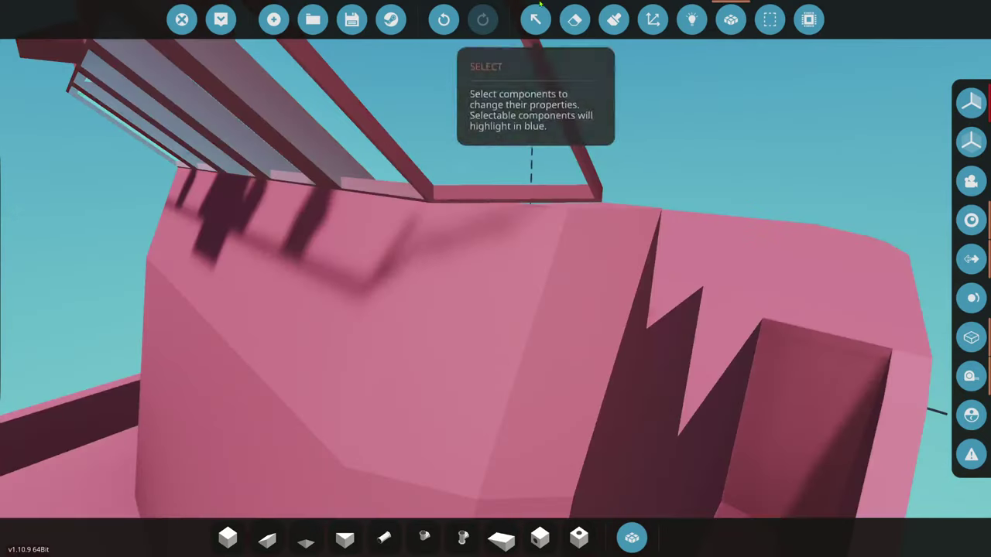
- Try a different angled window in the opened-up superstructure corner and undo the block erasures
{"action": "left_click", "coordinate": [574, 19]}
{"action": "left_click", "coordinate": [456, 286]}
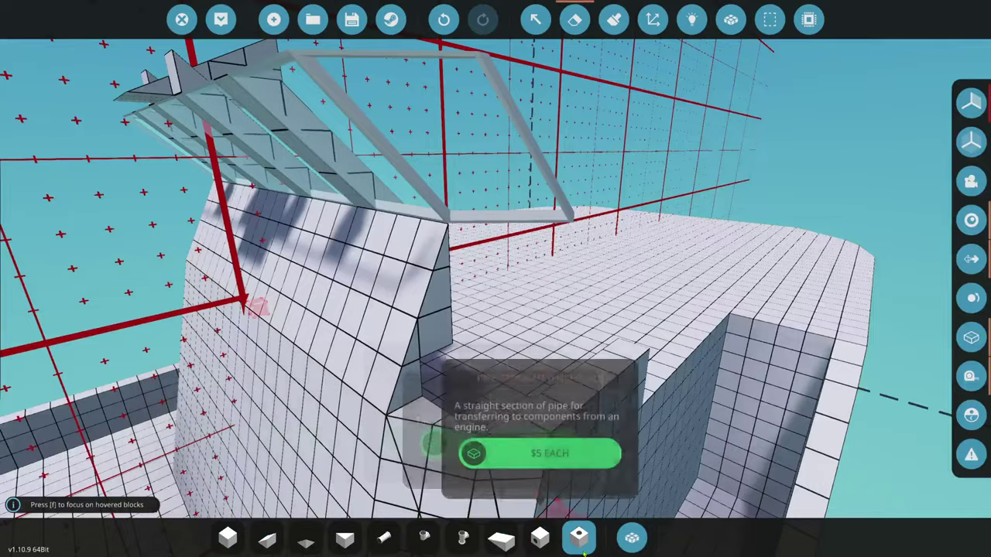
{"action": "left_click", "coordinate": [632, 538]}
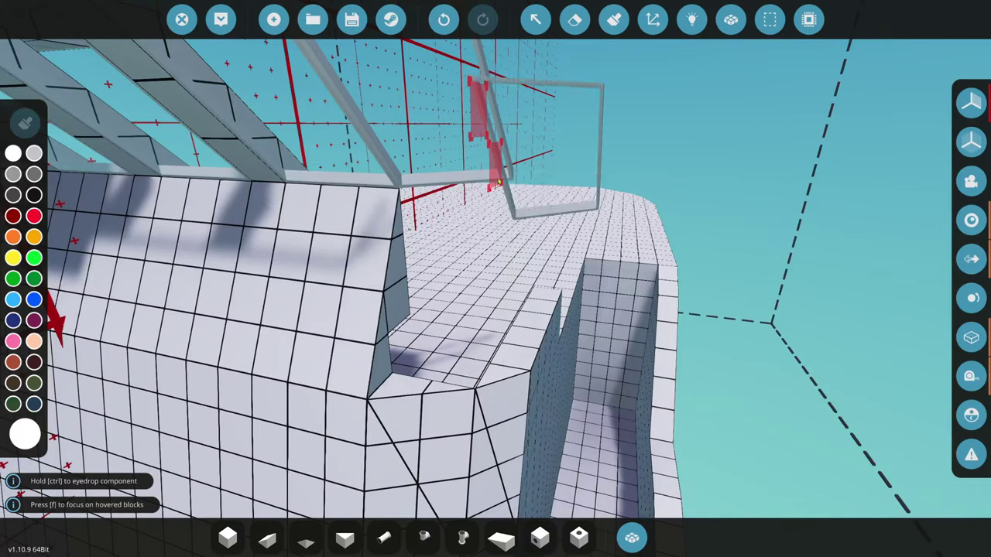
{"action": "key", "text": "w"}
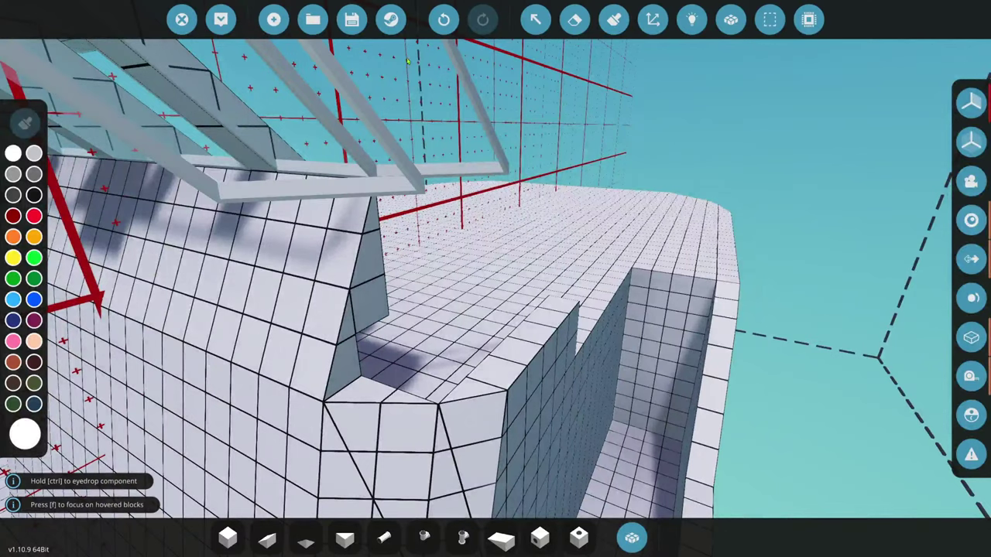
{"action": "left_click", "coordinate": [444, 21]}
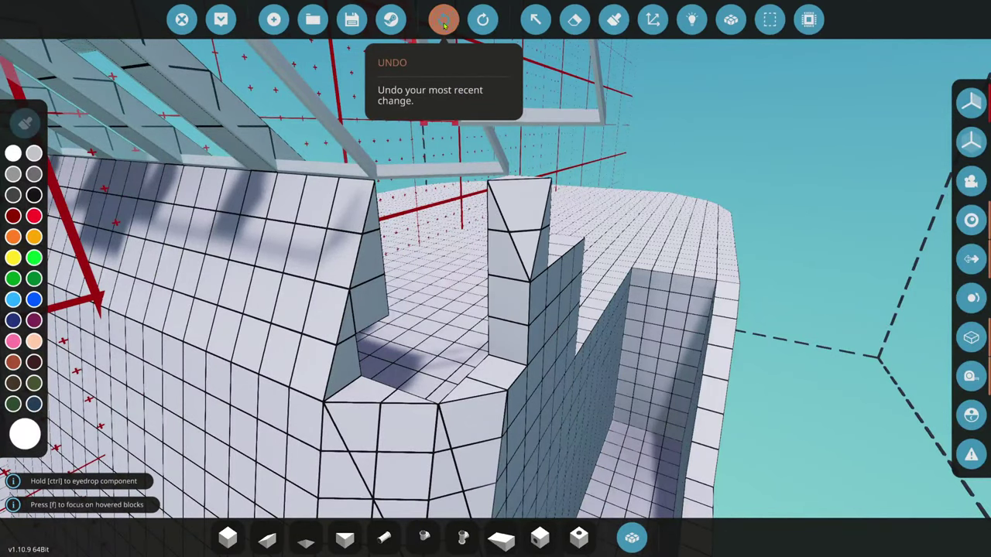
{"action": "left_click", "coordinate": [444, 21]}
{"action": "left_click", "coordinate": [443, 21]}
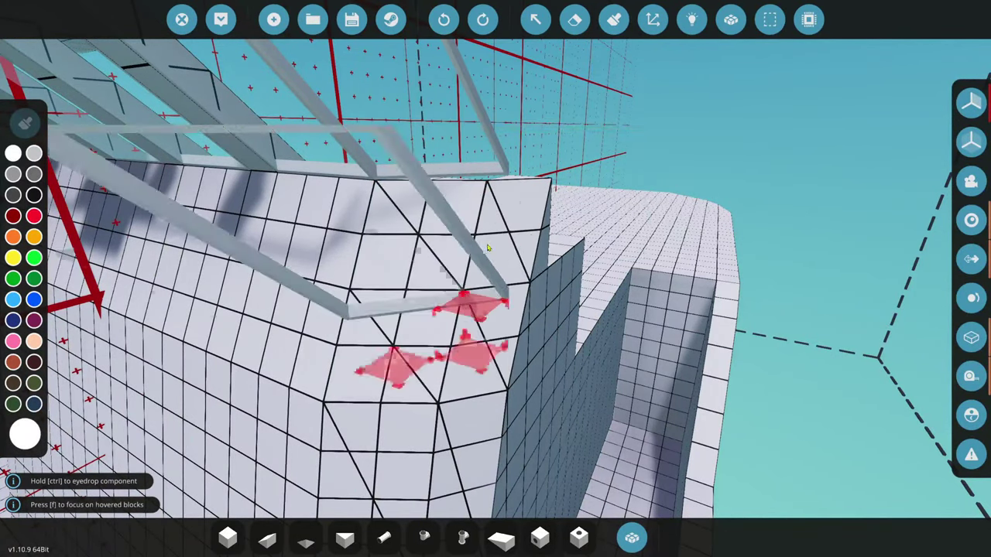
- Erase the upper blocks of the superstructure's front wall and rounded corners beneath the windows
{"action": "left_click", "coordinate": [575, 19]}
{"action": "key", "text": "w"}
{"action": "key", "text": "s"}
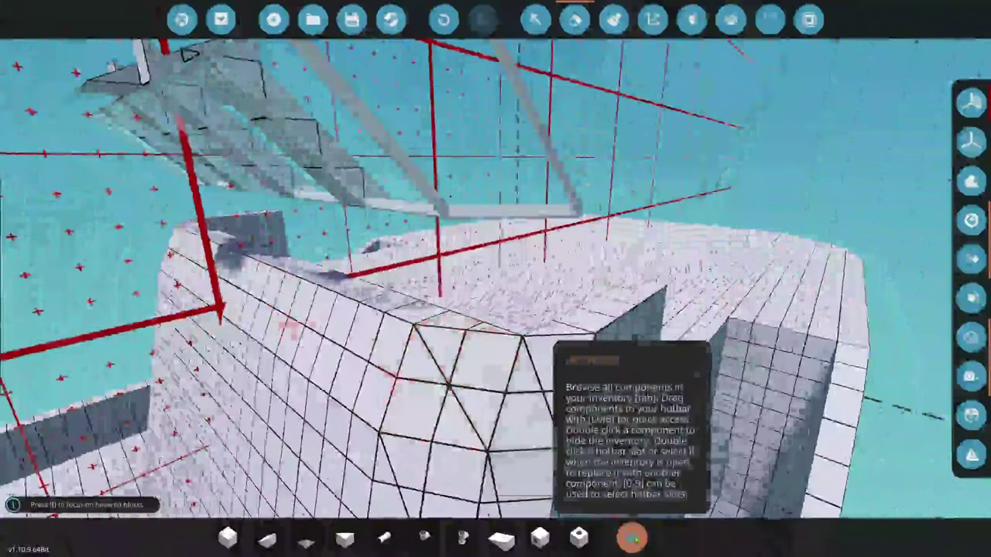
- Search the component inventory for "py" and rebuild the top of the superstructure's corner with pyramid and sloped blocks
{"action": "key", "text": "Escape"}
{"action": "left_click", "coordinate": [621, 548]}
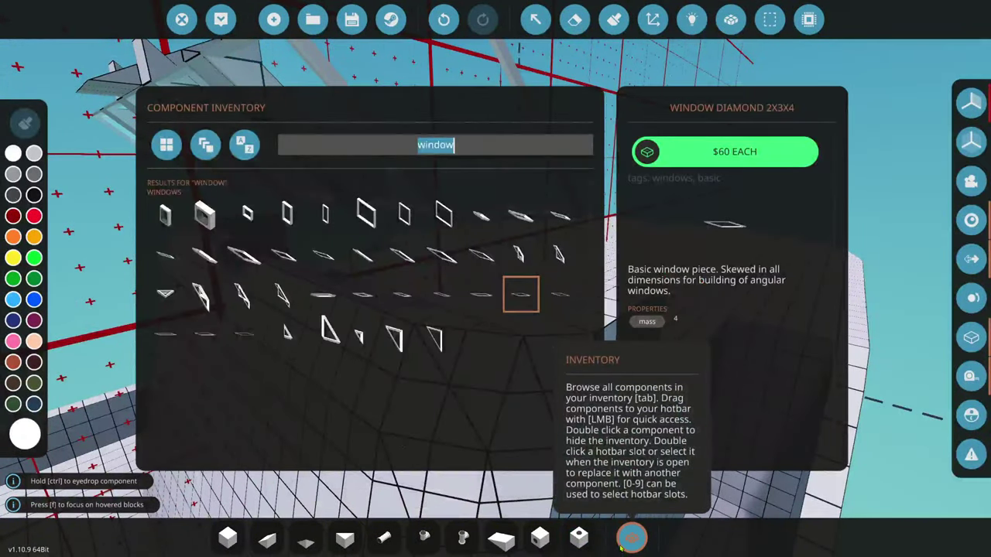
{"action": "type", "text": "py"}
{"action": "left_click", "coordinate": [442, 217]}
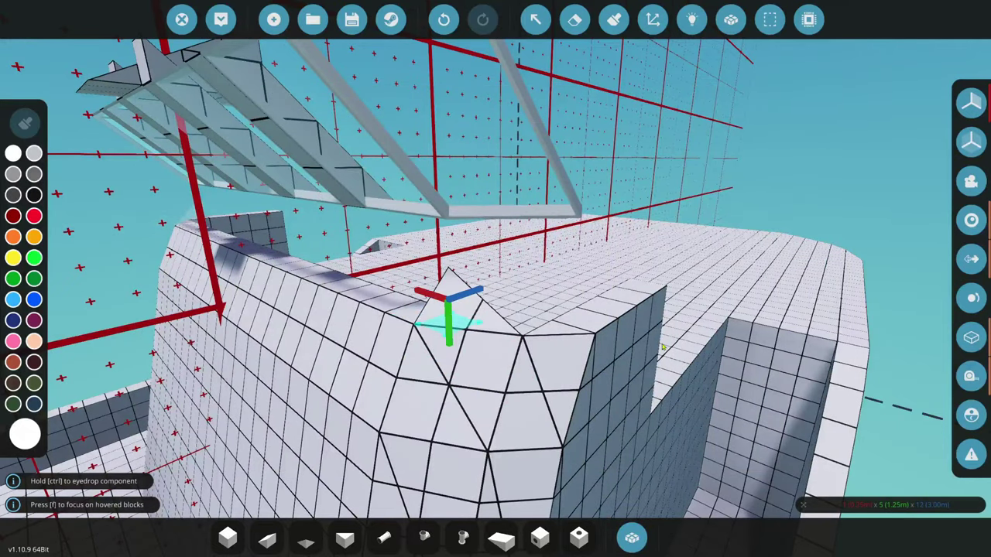
{"action": "left_click", "coordinate": [575, 19]}
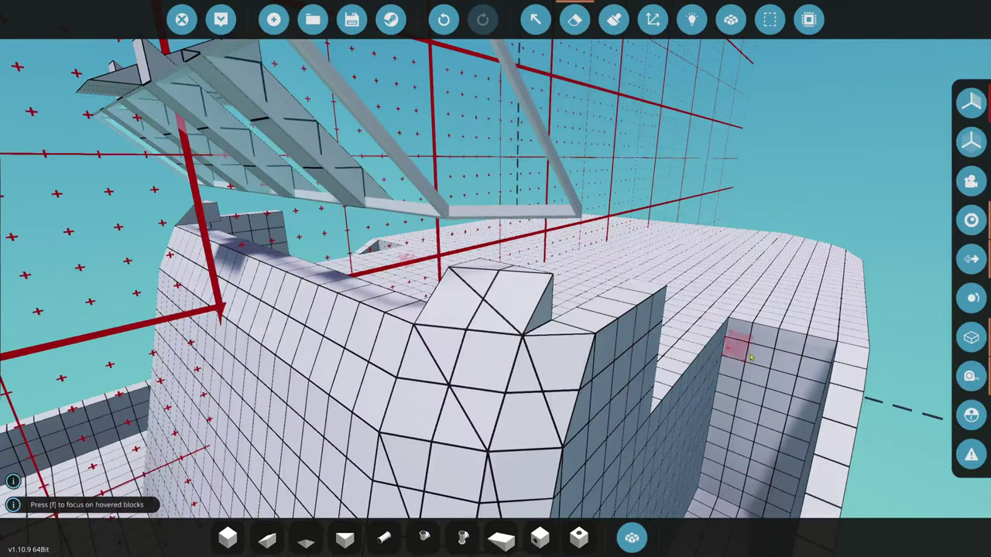
{"action": "left_click", "coordinate": [314, 547]}
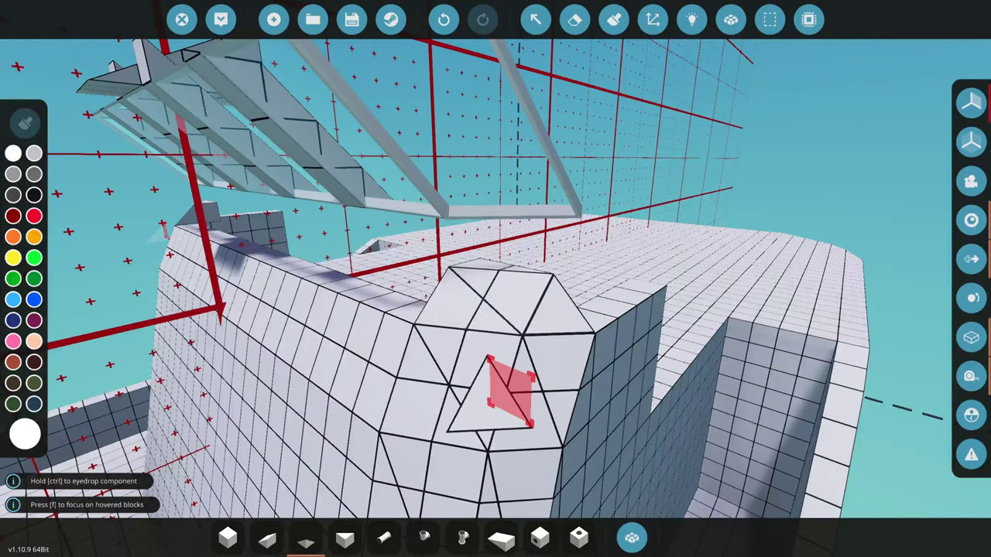
- Lay a row of wedge blocks along the top of the front wall between the rebuilt corners
{"action": "key", "text": "s"}
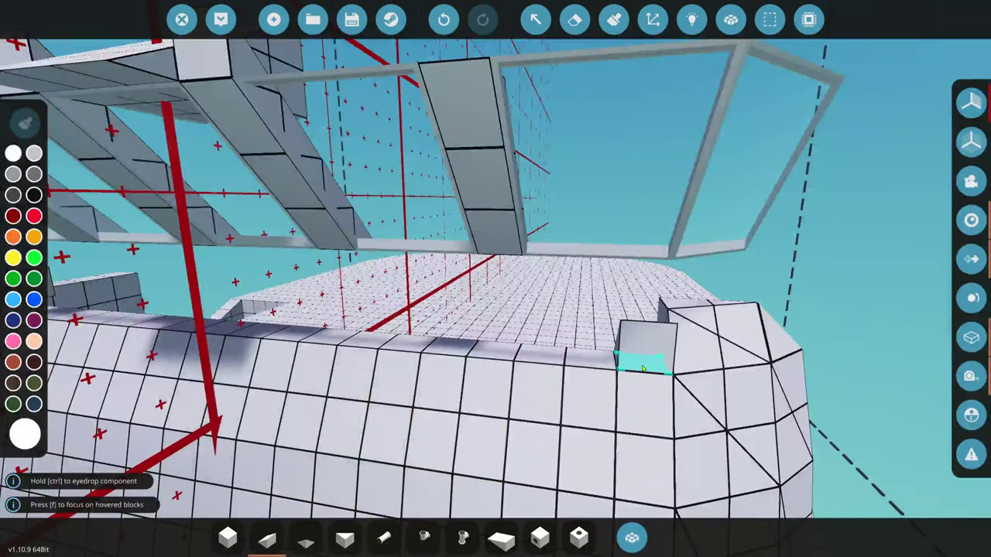
{"action": "key", "text": "w"}
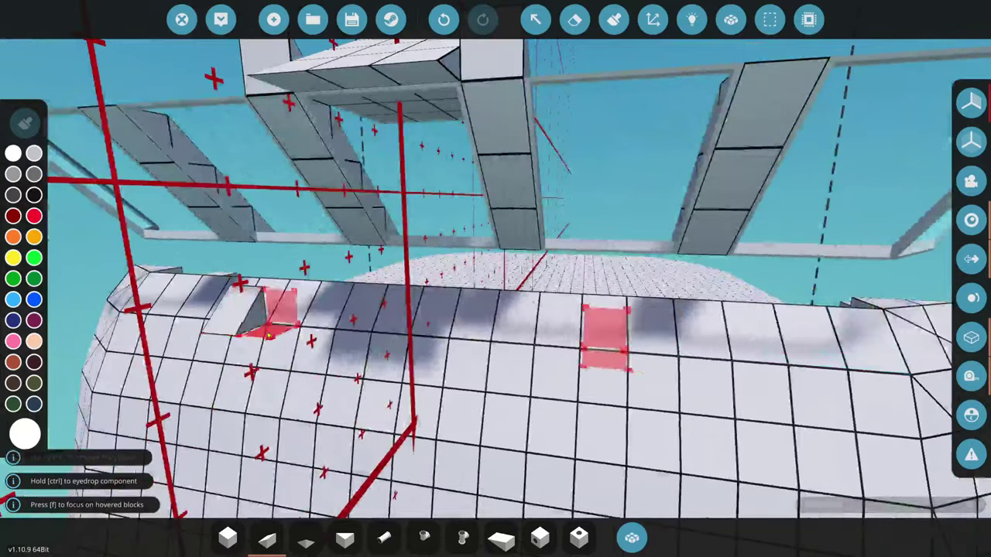
{"action": "key", "text": "w"}
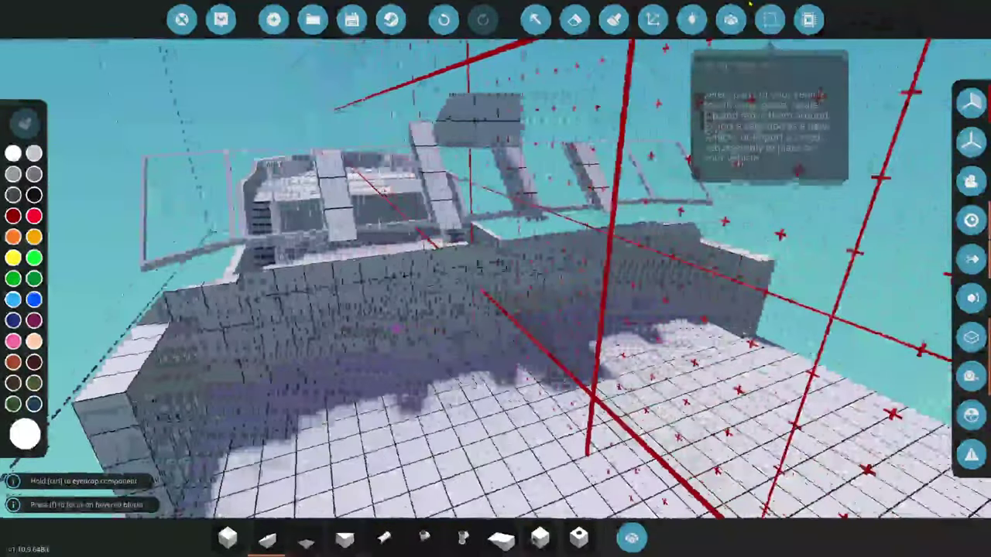
- Try to cut out the bridge's windows and pillars with a resized selection grid, undo the cut and clear the grid
{"action": "left_click", "coordinate": [770, 19]}
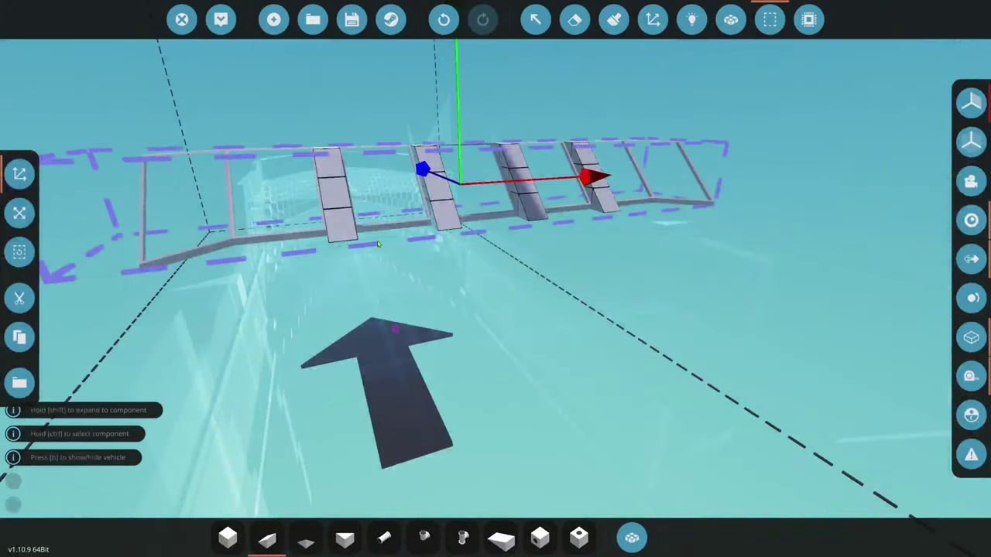
{"action": "left_click", "coordinate": [284, 241]}
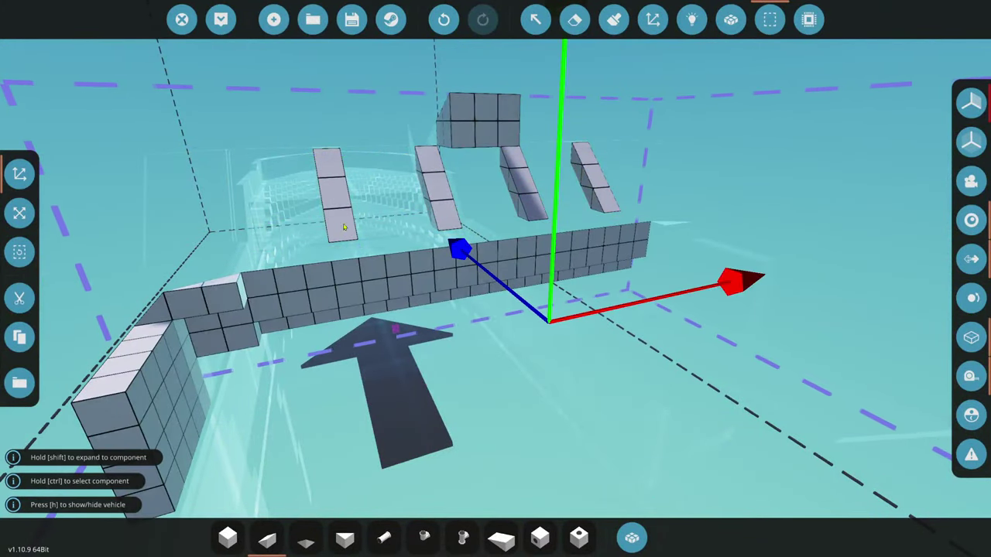
{"action": "left_click", "coordinate": [20, 213]}
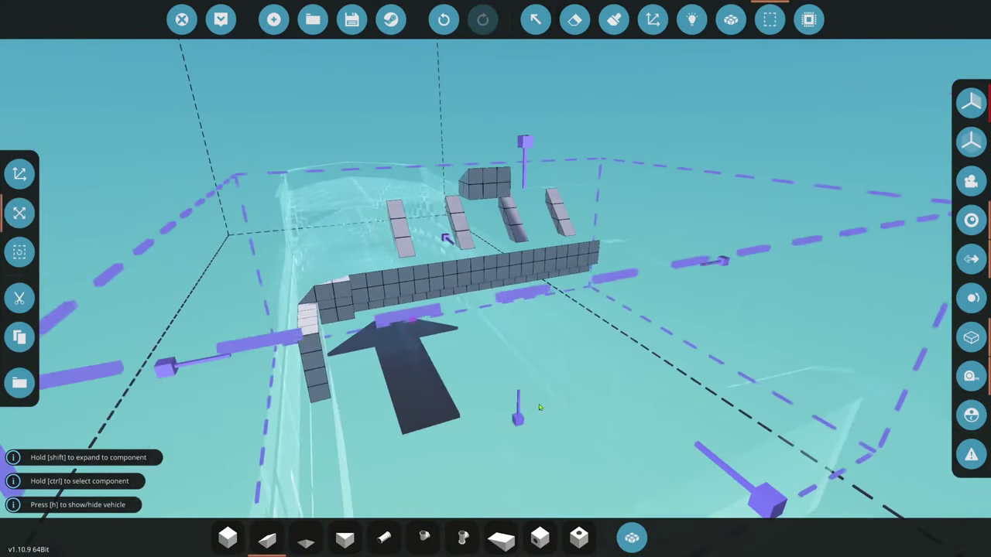
{"action": "left_click_drag", "start_coordinate": [511, 363], "coordinate": [507, 333]}
{"action": "key", "text": "a"}
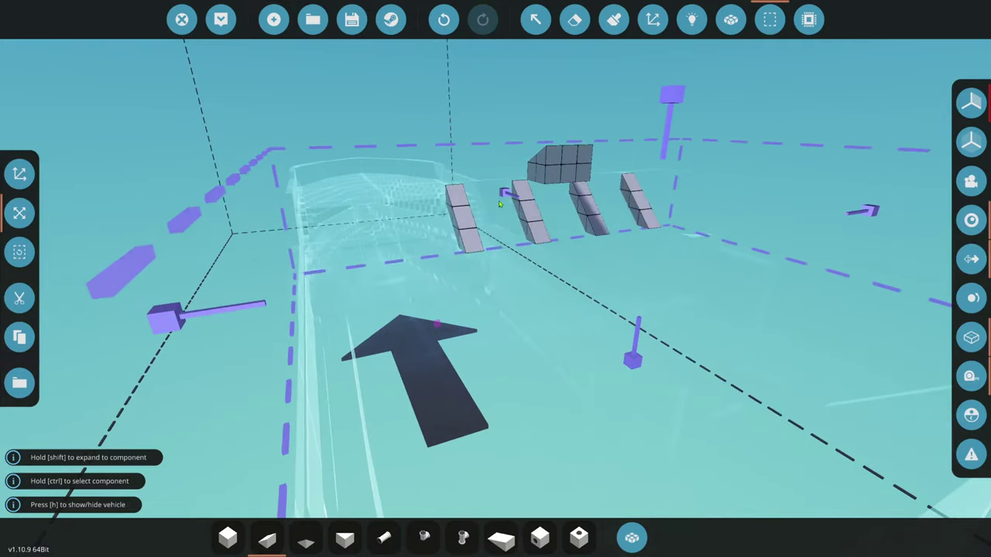
{"action": "left_click", "coordinate": [19, 298]}
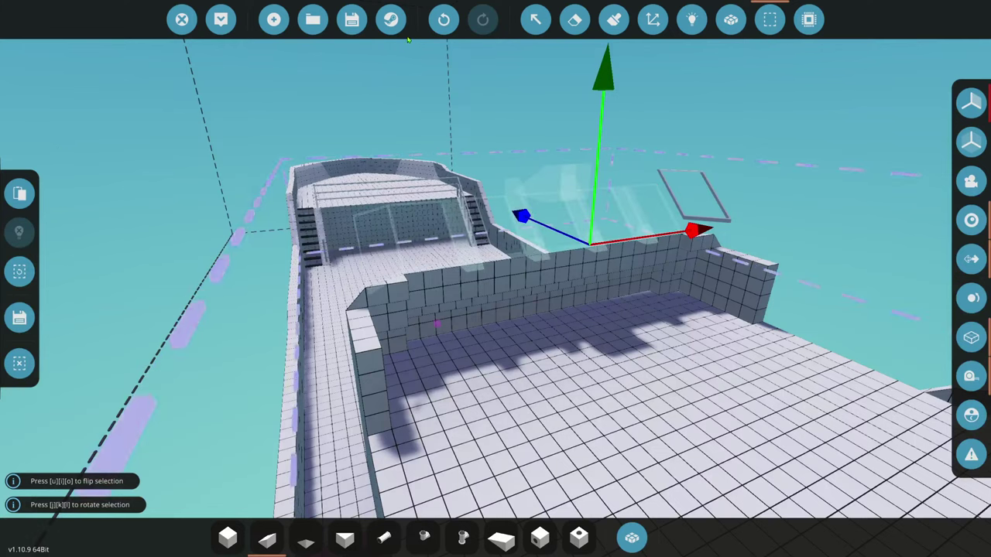
{"action": "left_click", "coordinate": [443, 20]}
{"action": "left_click", "coordinate": [20, 363]}
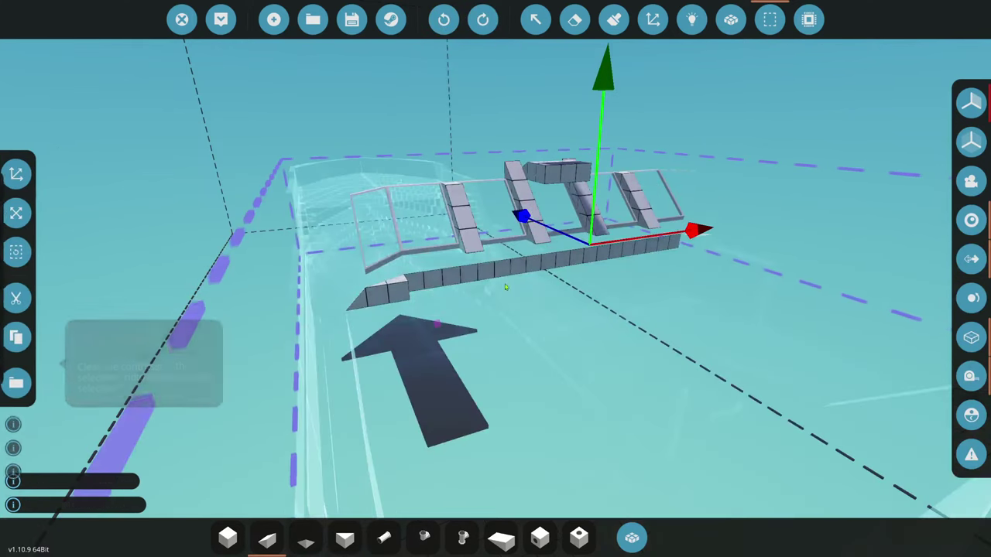
- Try to lower the whole row of bridge windows and pillars onto the front wall with a widened selection grid, and undo it
{"action": "left_click", "coordinate": [19, 213]}
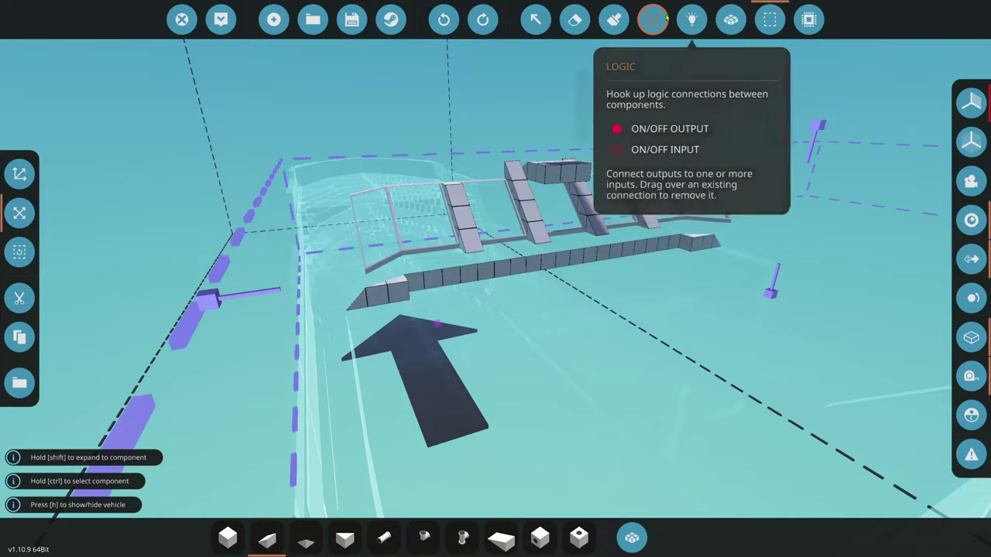
{"action": "left_click", "coordinate": [20, 299]}
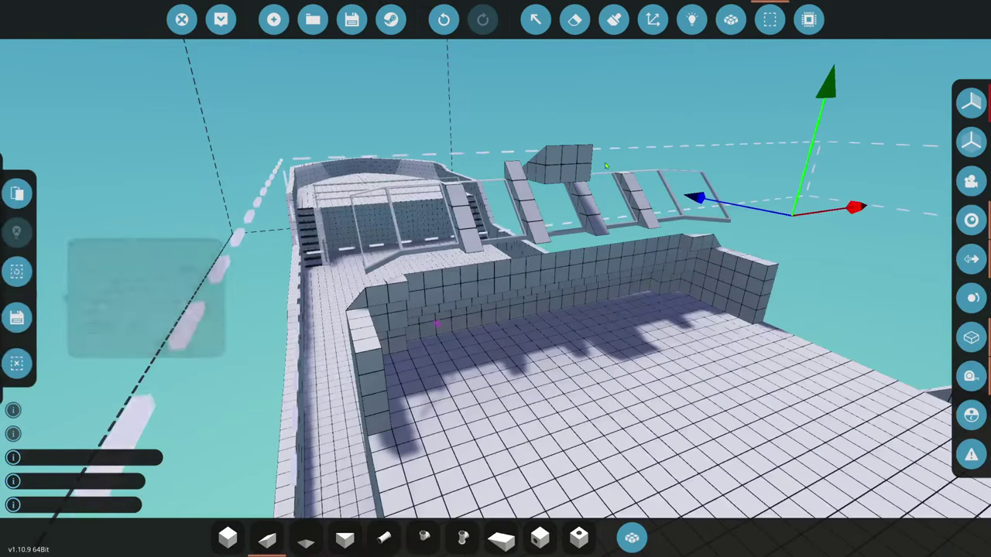
{"action": "left_click_drag", "start_coordinate": [806, 157], "coordinate": [799, 168]}
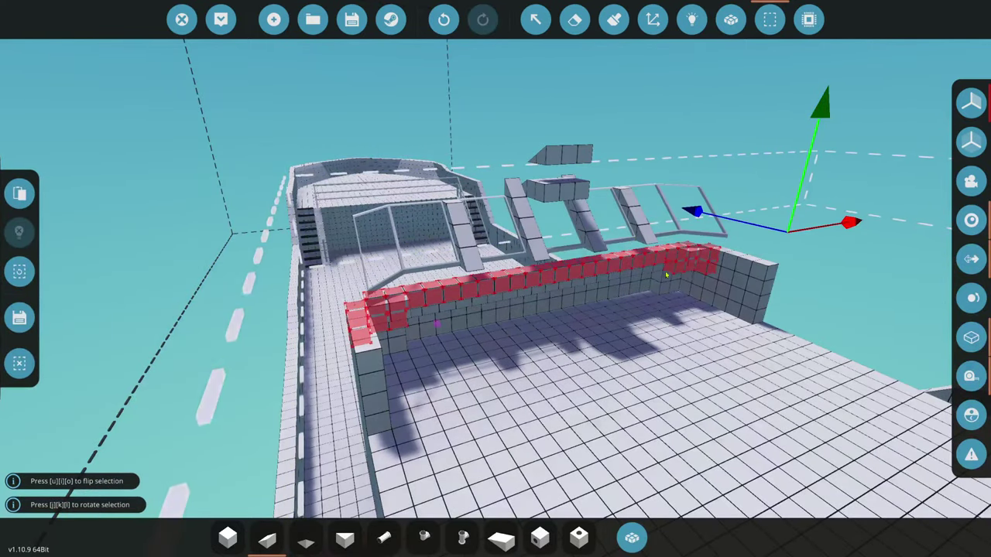
{"action": "left_click_drag", "start_coordinate": [666, 275], "coordinate": [429, 166]}
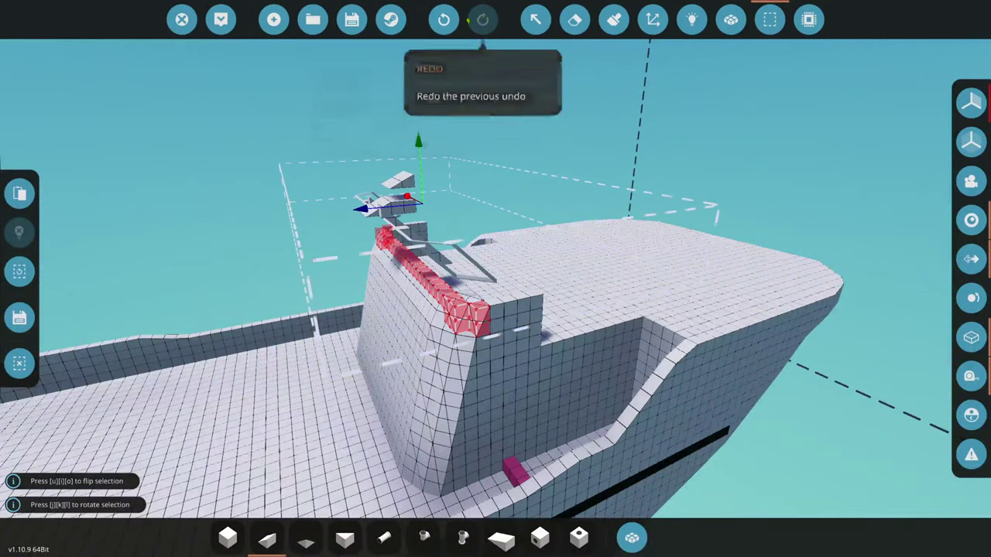
{"action": "left_click", "coordinate": [446, 17]}
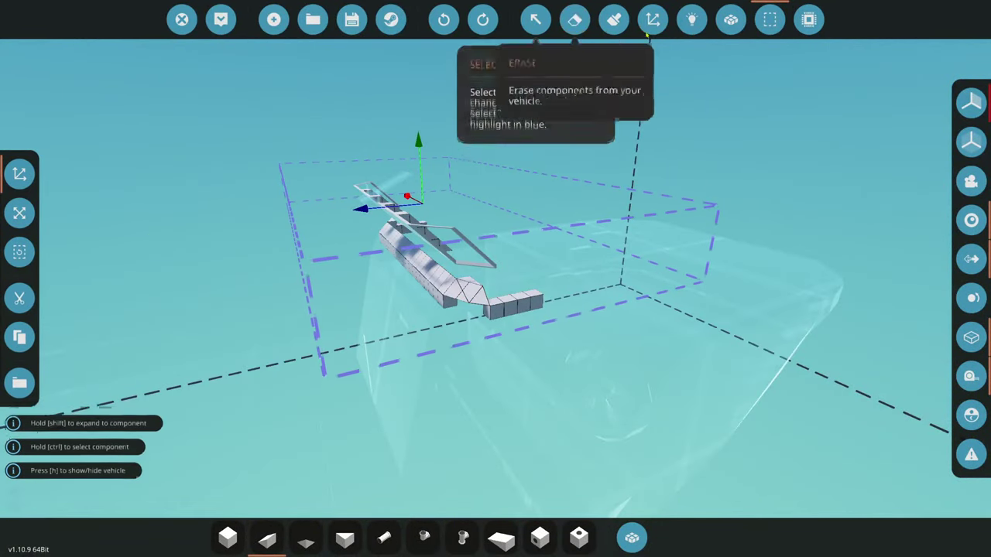
- Start a new selection of the bridge's window row at one of its corner windows
{"action": "left_click", "coordinate": [614, 19]}
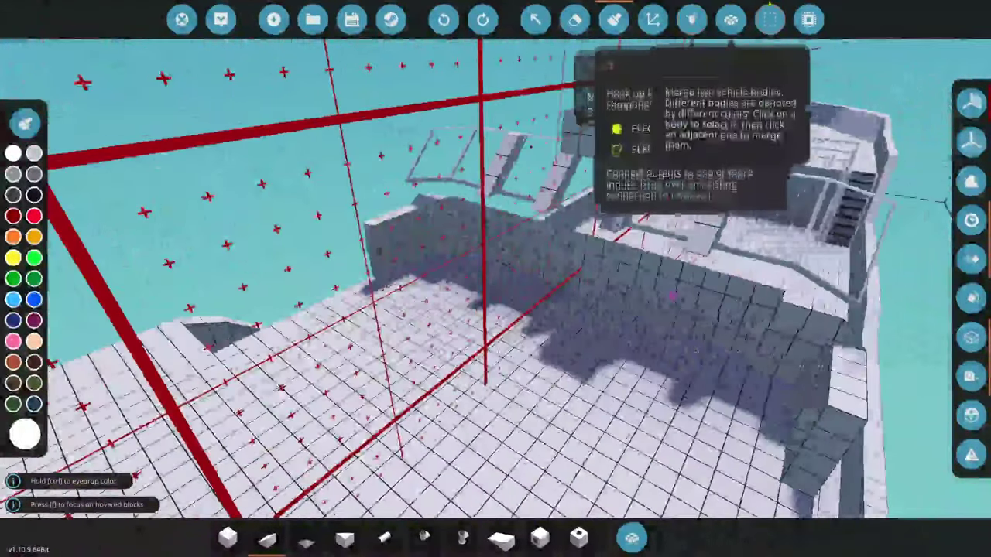
{"action": "left_click", "coordinate": [770, 19]}
{"action": "left_click", "coordinate": [418, 179]}
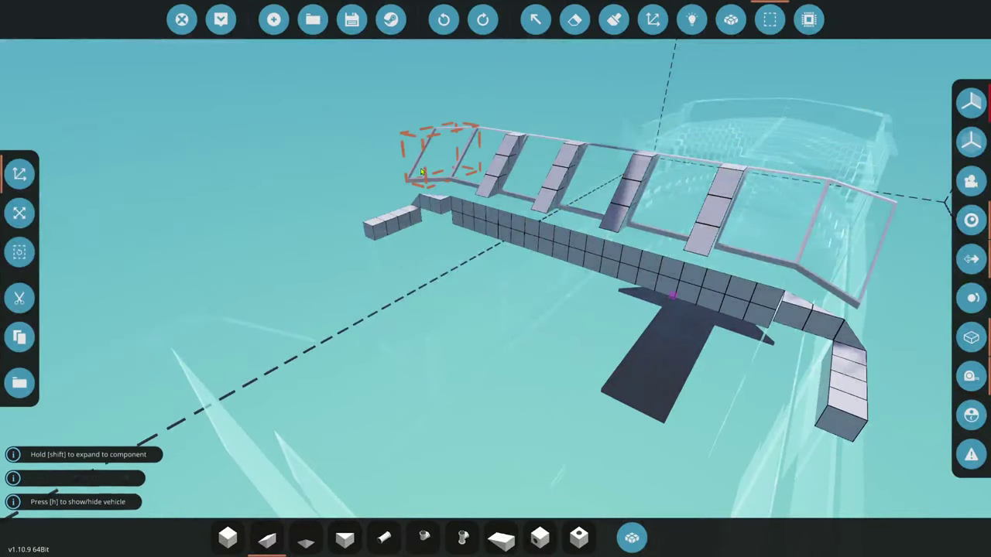
- Hide the rest of the vehicle and box-select the row of windows and pillars above the front wall
{"action": "key", "text": "h"}
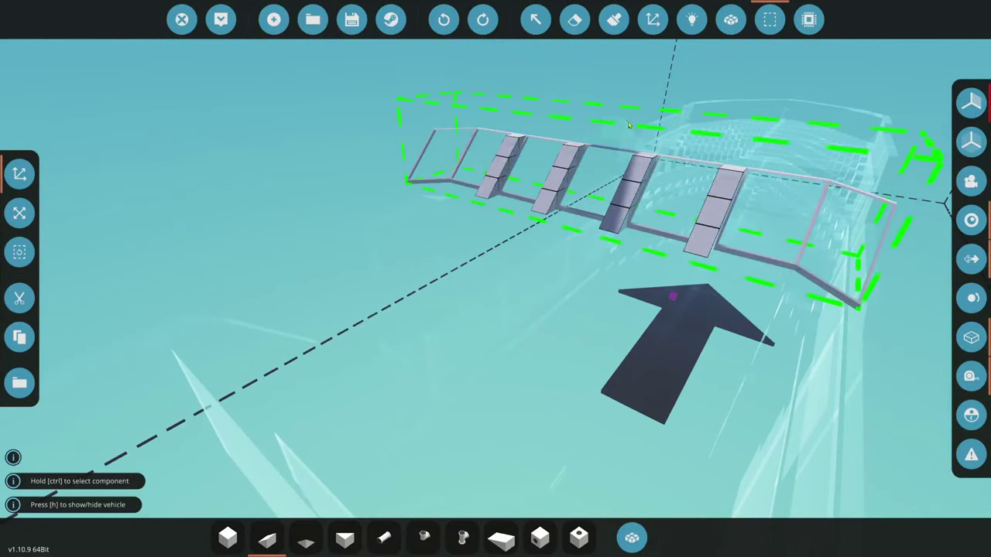
{"action": "key", "text": "d"}
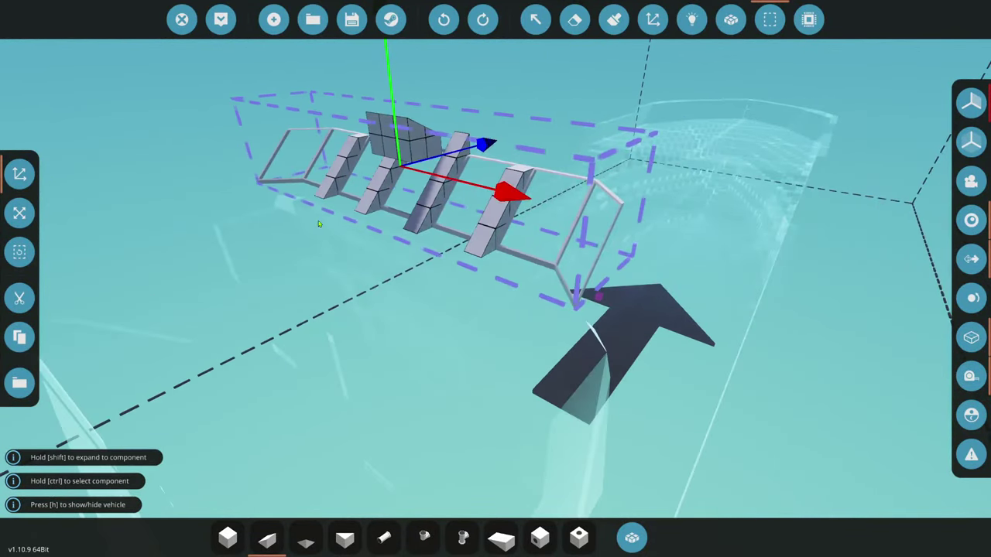
{"action": "left_click", "coordinate": [20, 299]}
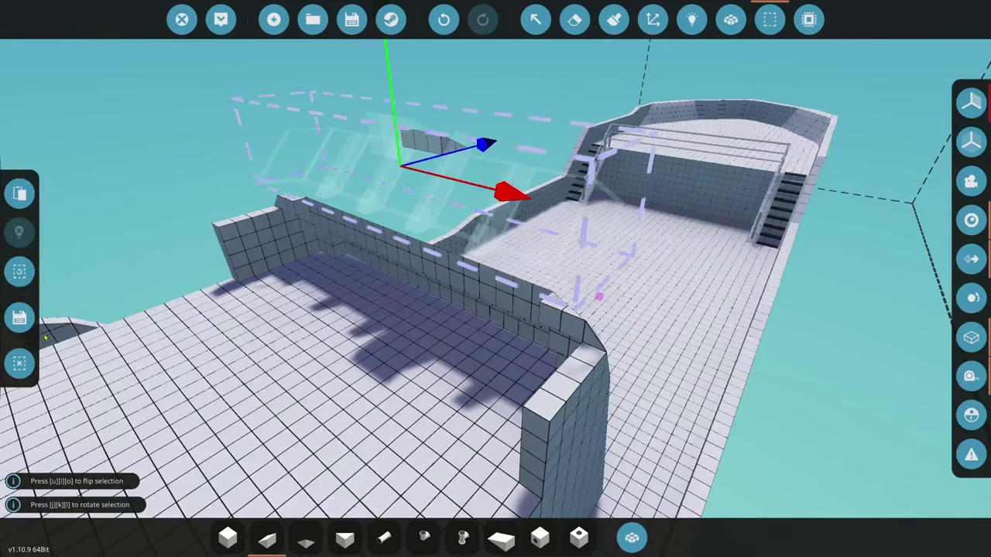
{"action": "left_click", "coordinate": [19, 364]}
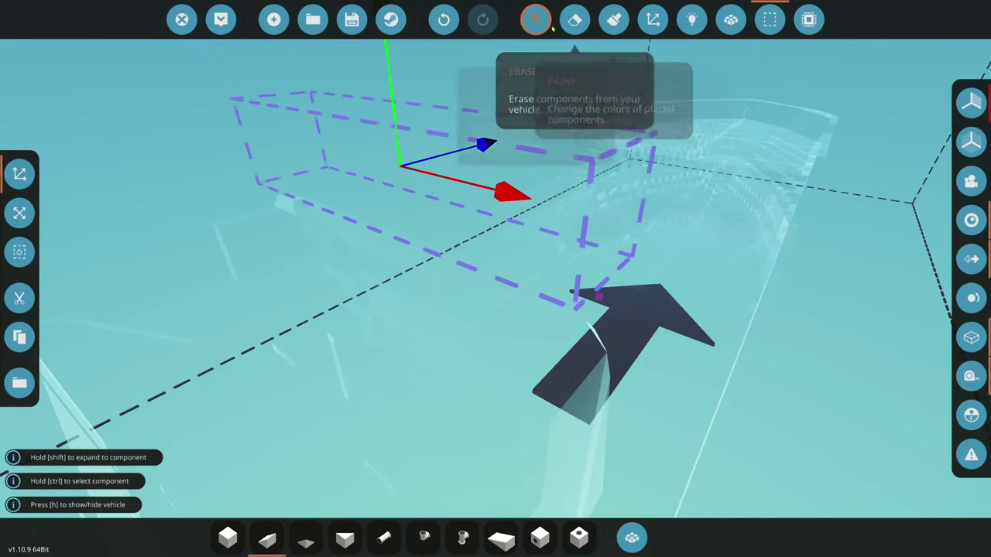
{"action": "left_click", "coordinate": [443, 19]}
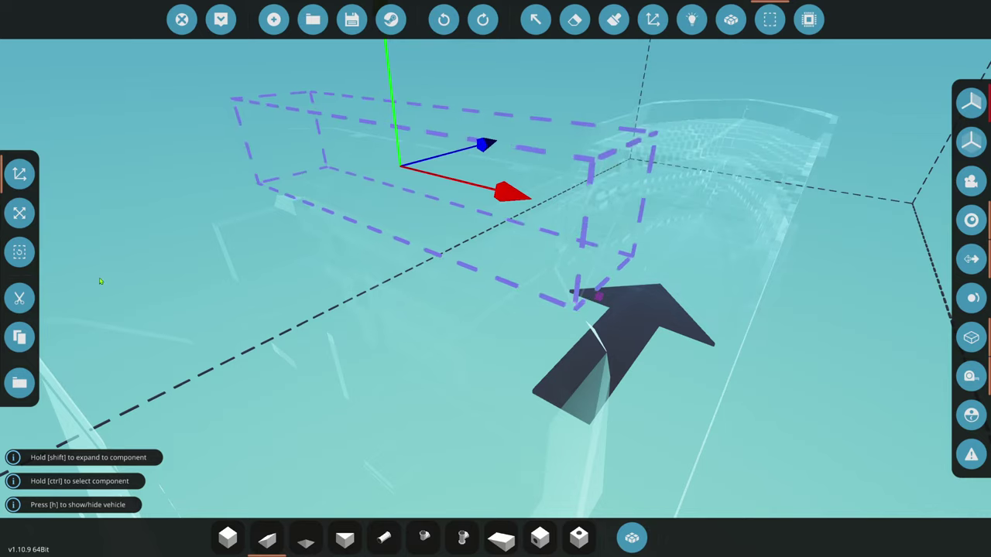
- Enlarge the selection box around the whole window row and its pillars, cut it and paste it back above the front wall
{"action": "left_click", "coordinate": [20, 213]}
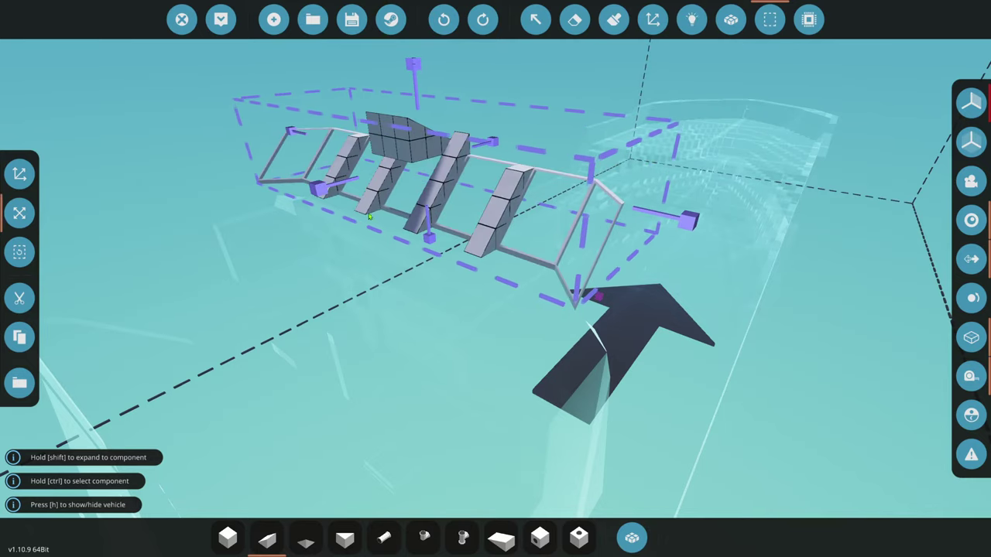
{"action": "left_click", "coordinate": [19, 298]}
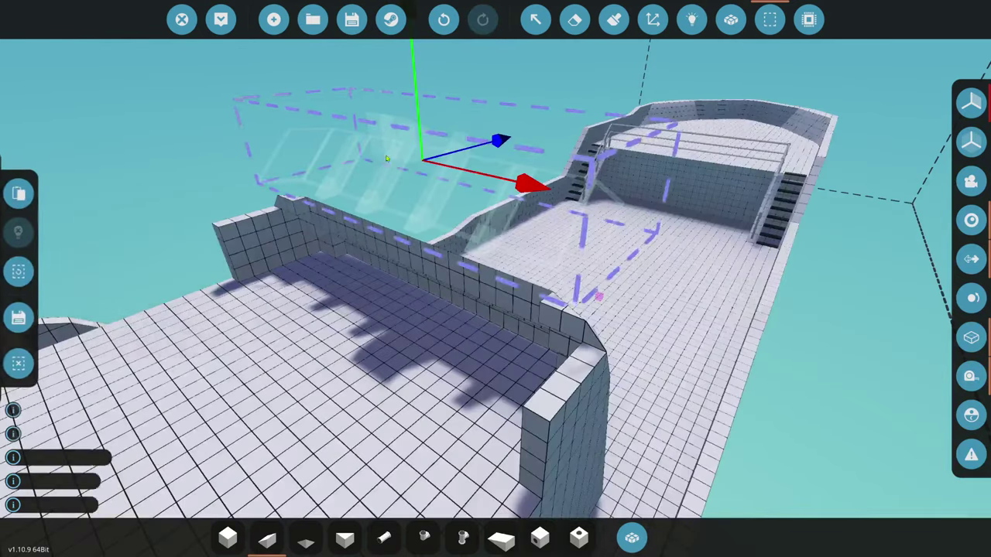
{"action": "key", "text": "w"}
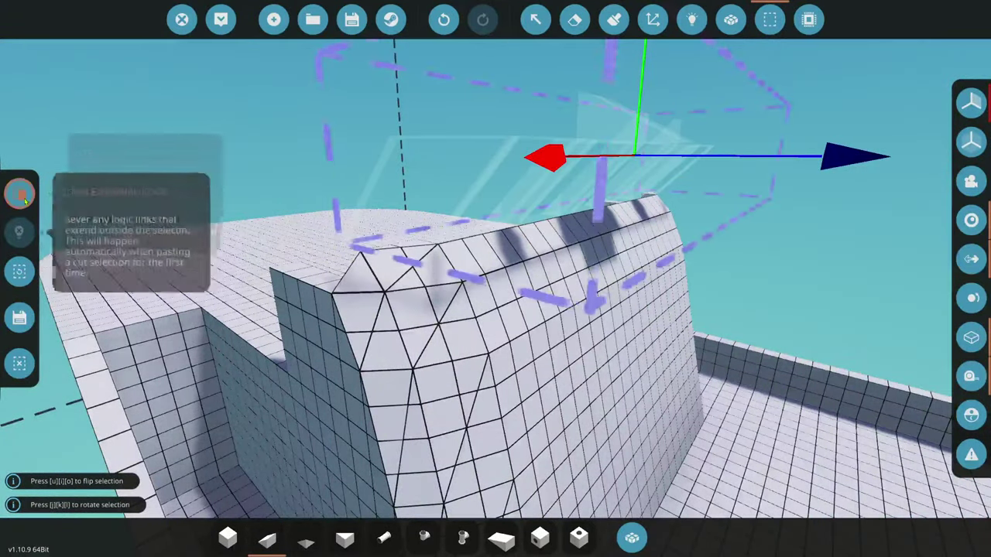
{"action": "left_click", "coordinate": [19, 362]}
- Merge the separate window, pillar and hull sections into a single body
{"action": "left_click", "coordinate": [737, 17]}
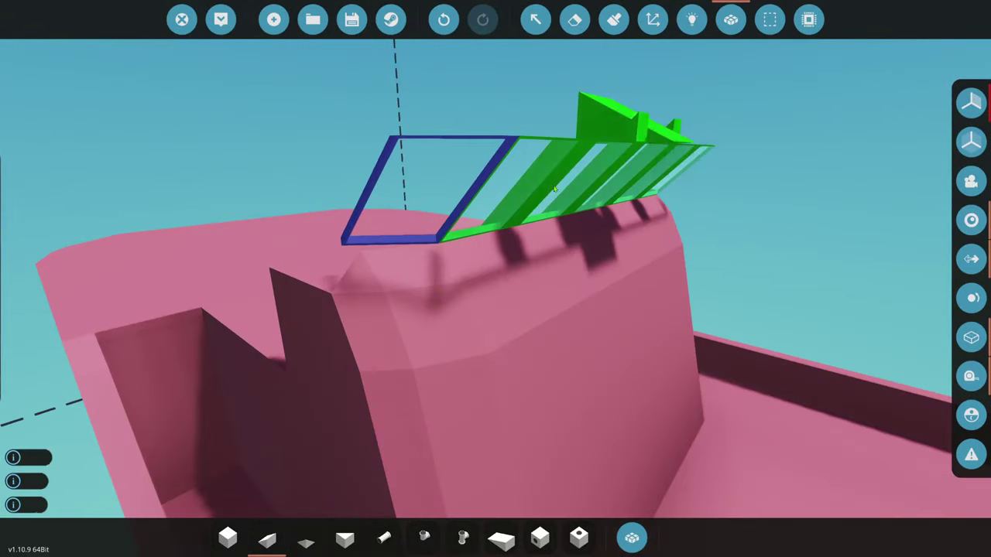
{"action": "key", "text": "w"}
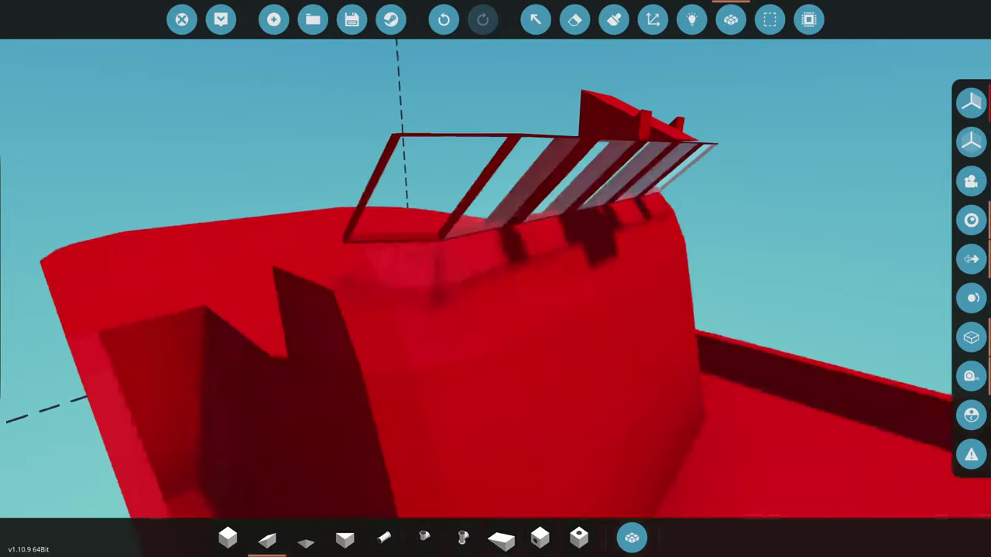
{"action": "key", "text": "w"}
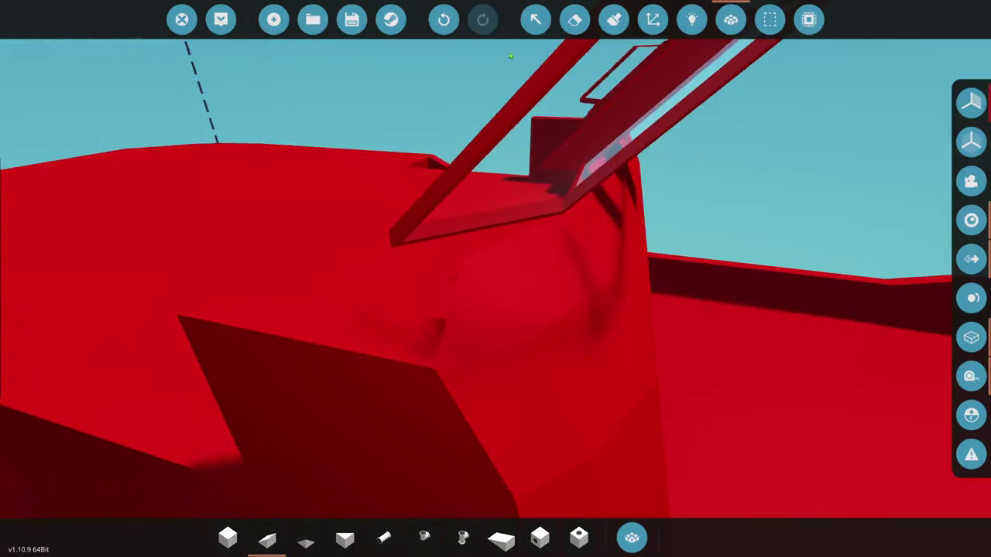
- Erase the blocks and sloped pieces forming the wall's upper corner below the side window
{"action": "left_click", "coordinate": [575, 19]}
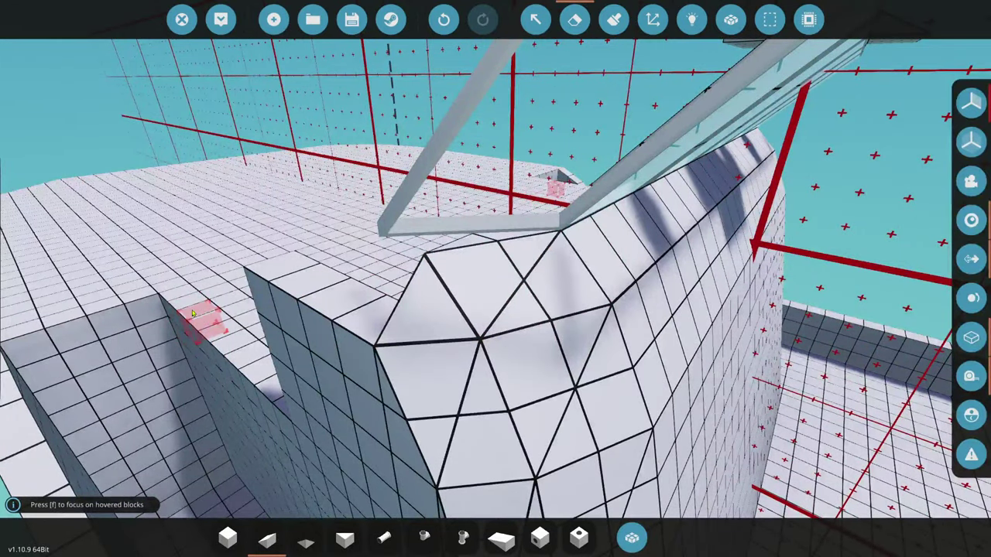
{"action": "key", "text": "a"}
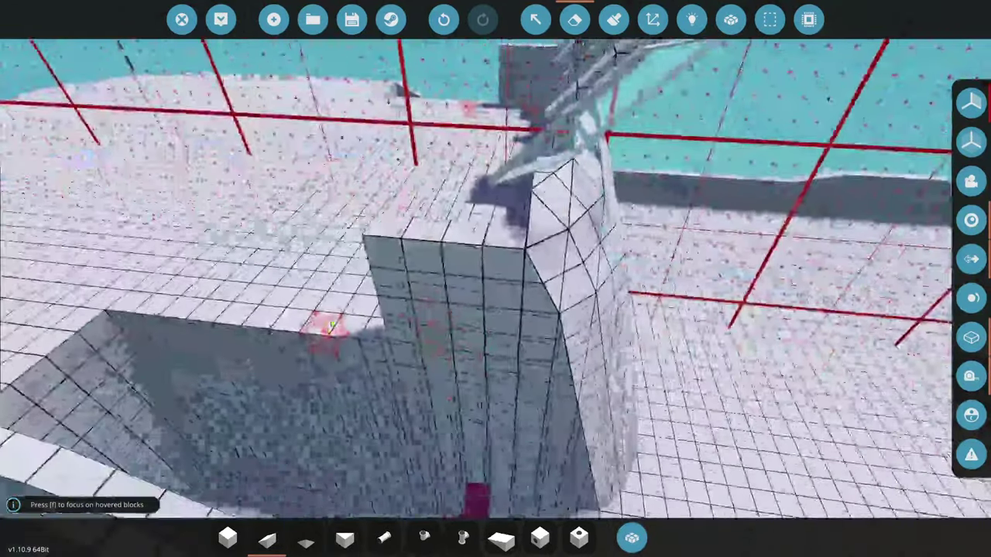
{"action": "left_click", "coordinate": [574, 18]}
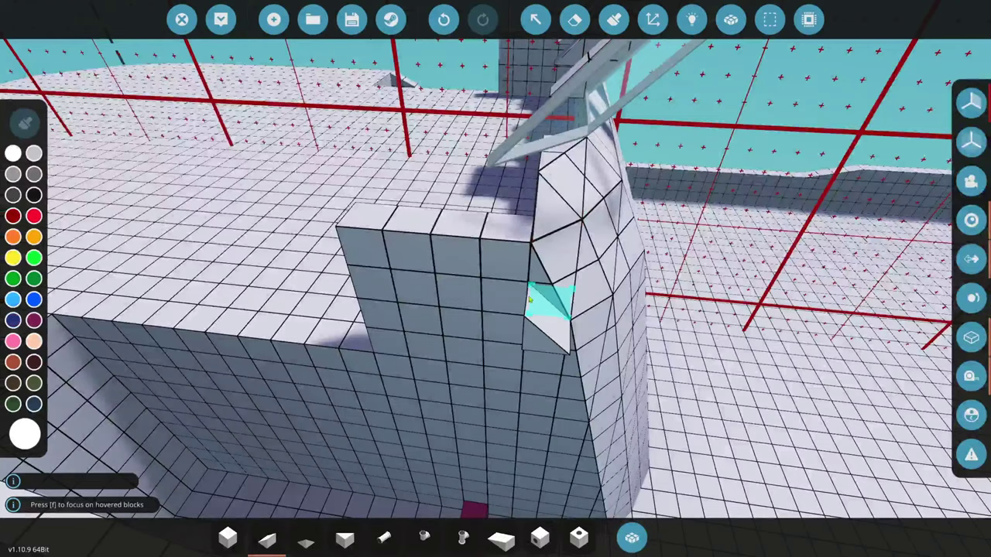
{"action": "left_click", "coordinate": [575, 20]}
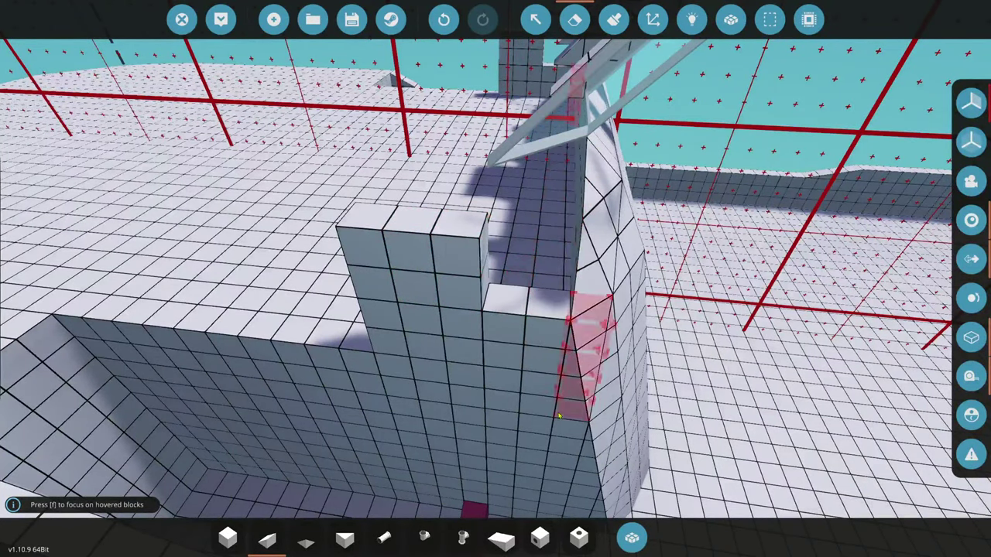
- Rebuild the erased wall corner below the side window with sloped pyramid pieces from the component inventory, including Pyramid 1x2
{"action": "left_click", "coordinate": [632, 538]}
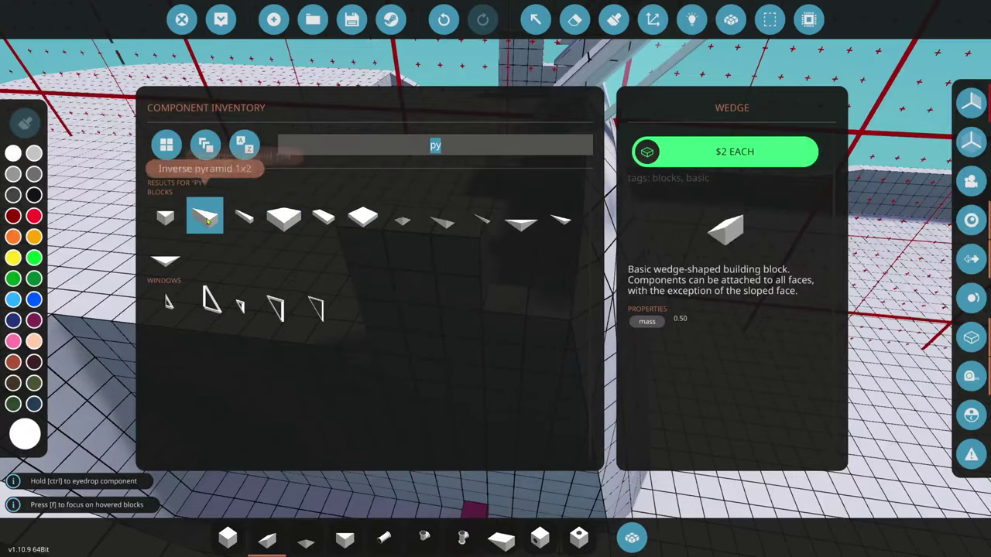
{"action": "left_click", "coordinate": [292, 220]}
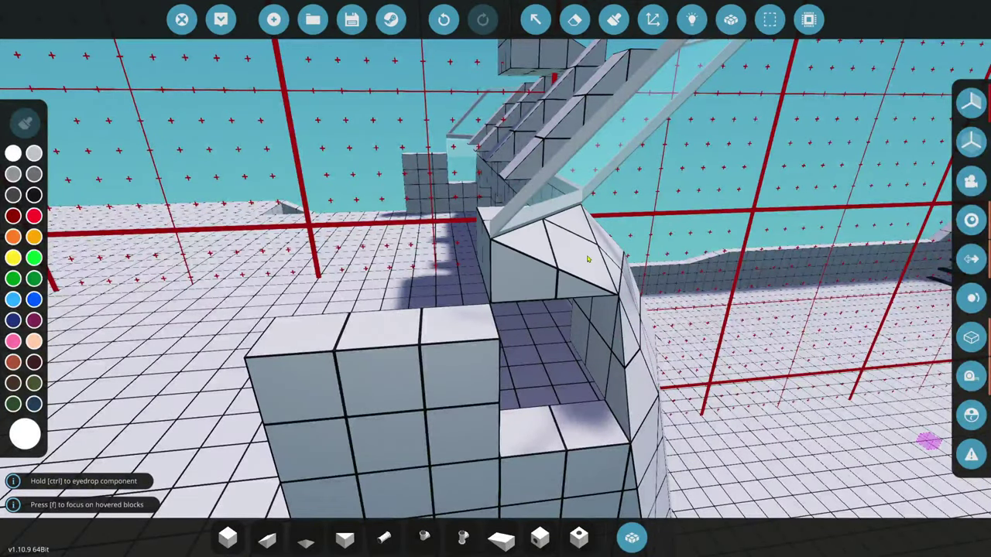
{"action": "key", "text": "w"}
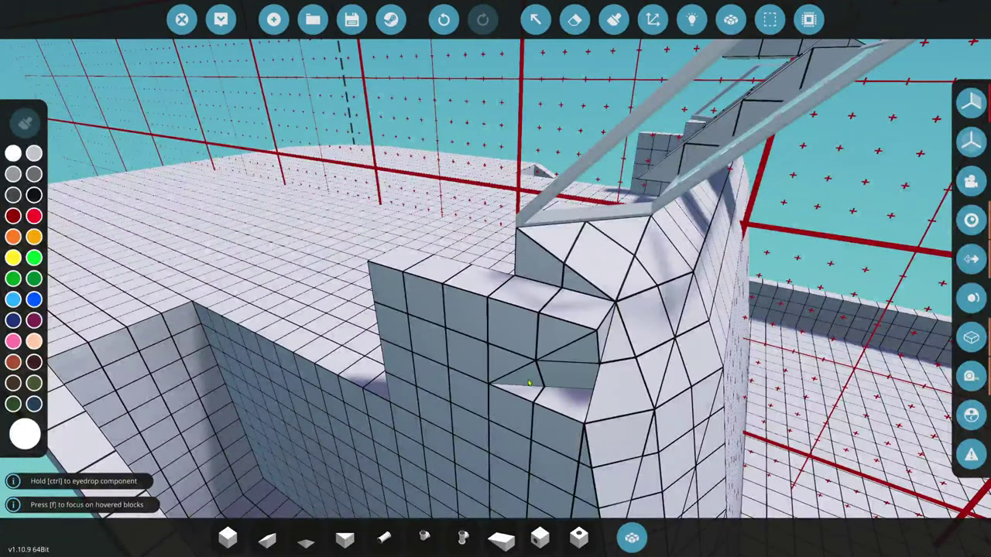
{"action": "left_click", "coordinate": [529, 384]}
{"action": "key", "text": "d"}
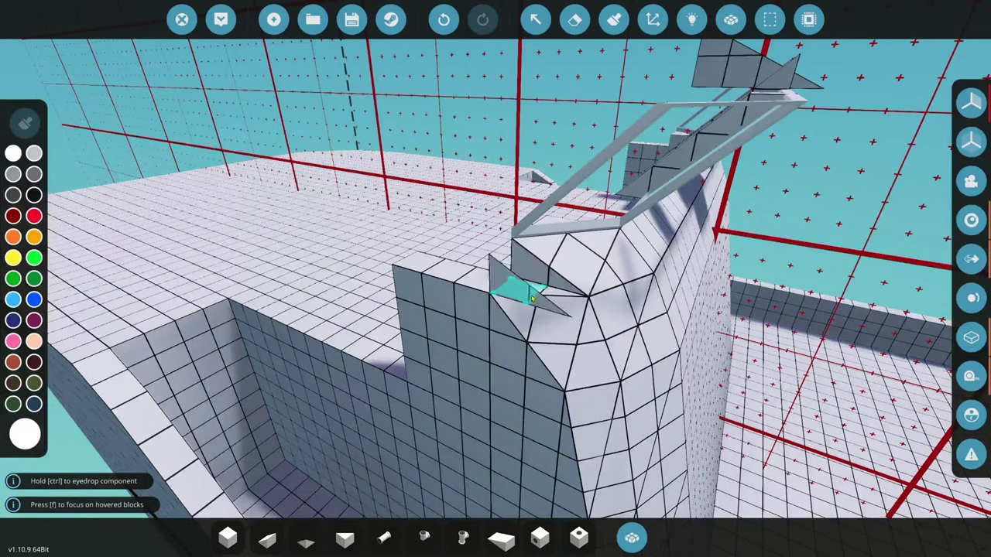
{"action": "key", "text": "s"}
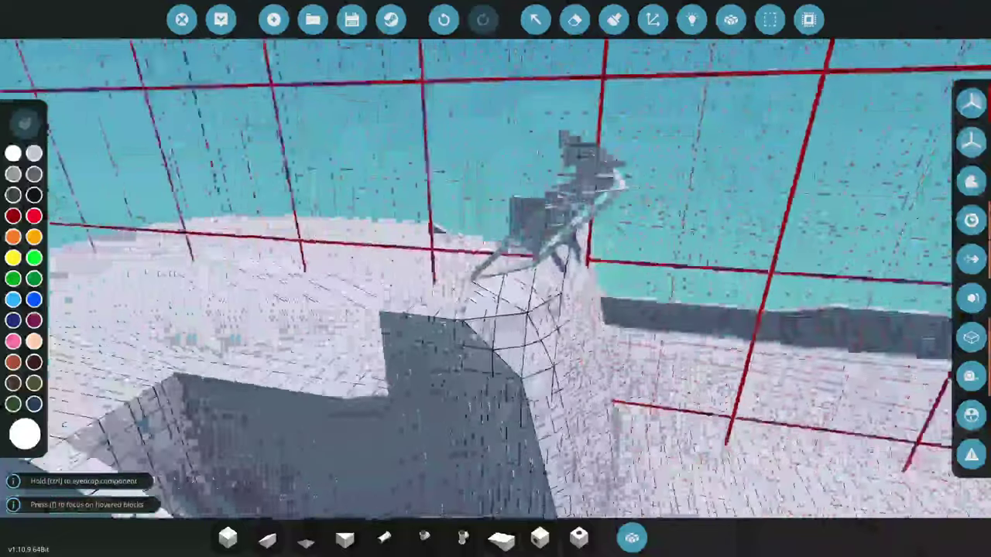
- Place inverse pyramid and pyramid blocks on the wall corner and stack them upward along the side window
{"action": "key", "text": "Tab"}
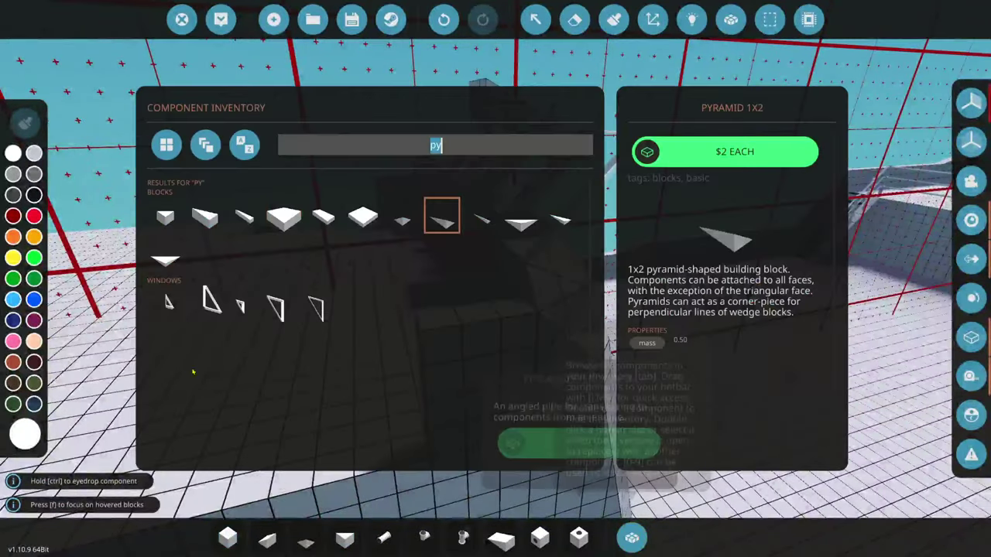
{"action": "left_click", "coordinate": [214, 227]}
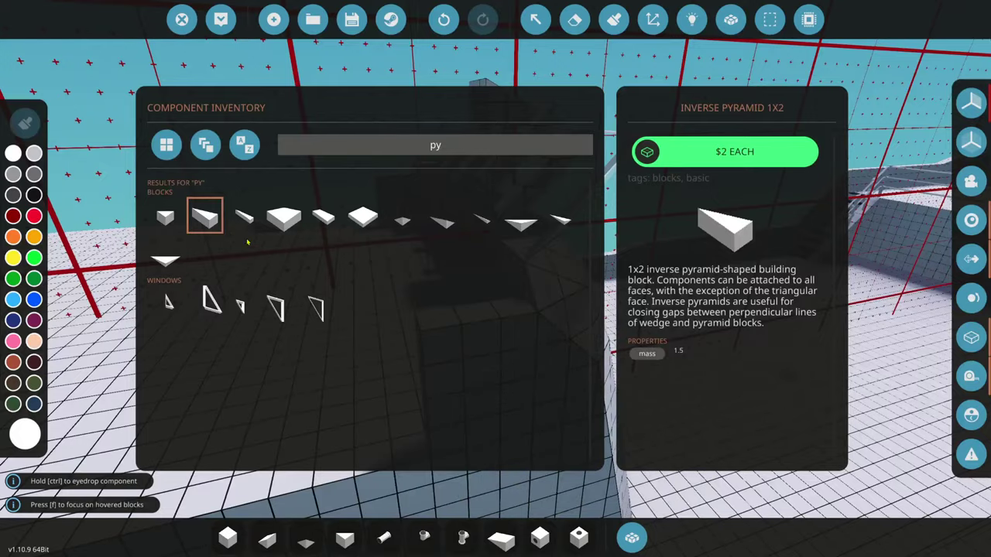
{"action": "left_click", "coordinate": [165, 217]}
{"action": "key", "text": "Tab"}
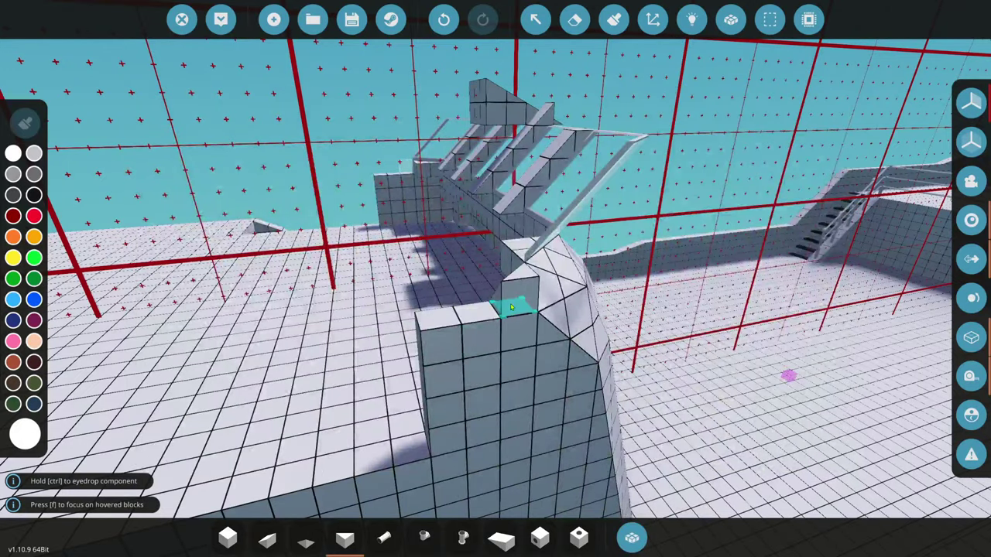
{"action": "key", "text": "f"}
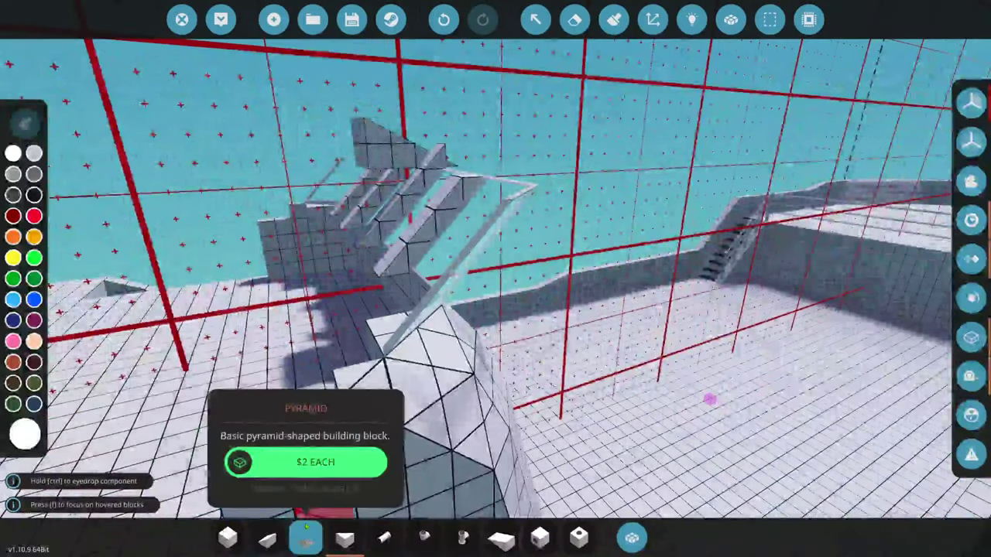
{"action": "left_click", "coordinate": [306, 537]}
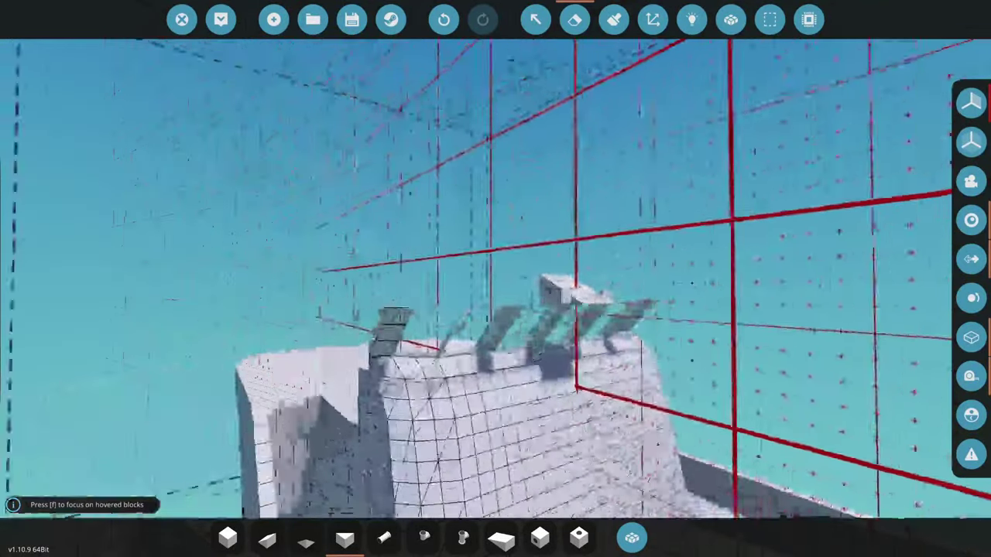
- Erase the pyramid stack beside the side window and raise the adjoining wall top with a row of basic blocks
{"action": "key", "text": "e"}
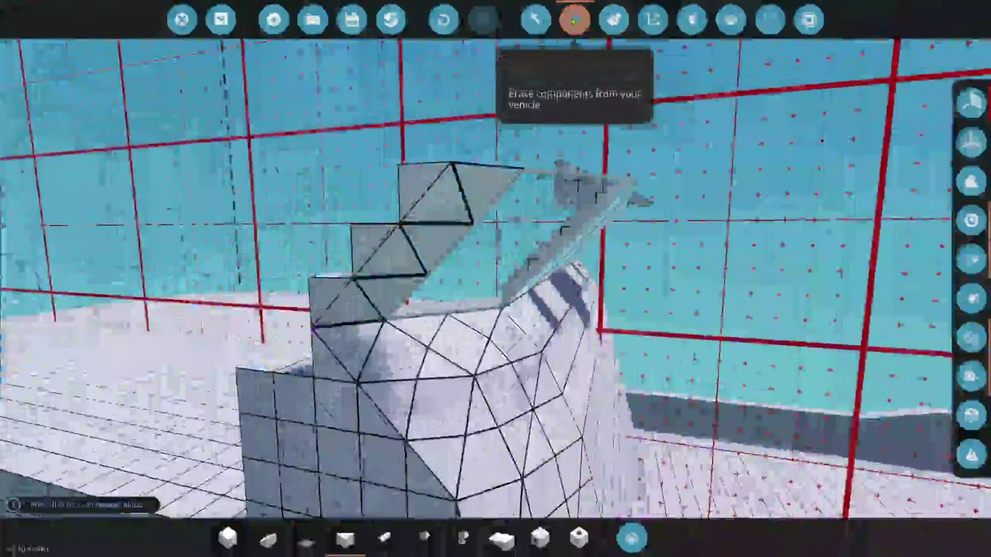
{"action": "key", "text": "p"}
{"action": "key", "text": "e"}
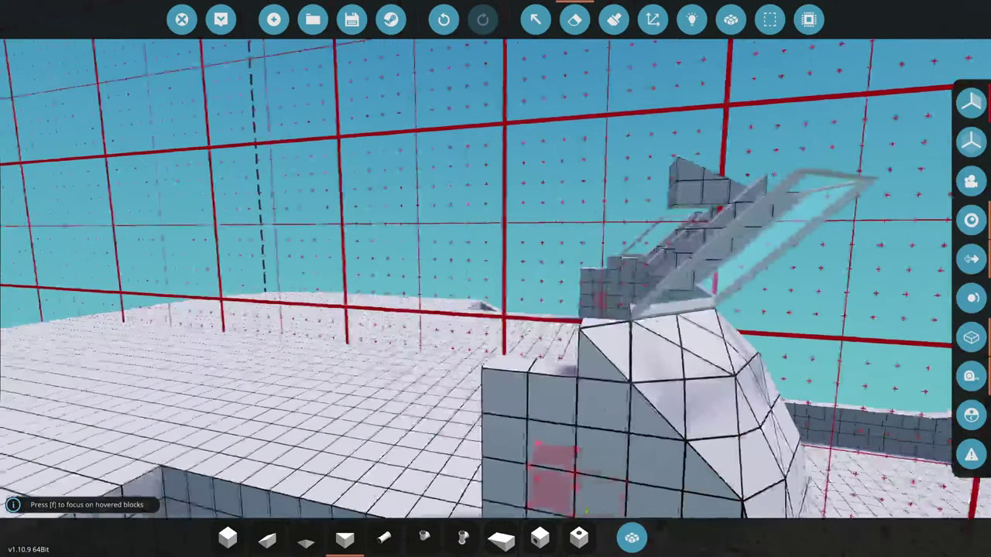
{"action": "left_click", "coordinate": [228, 537]}
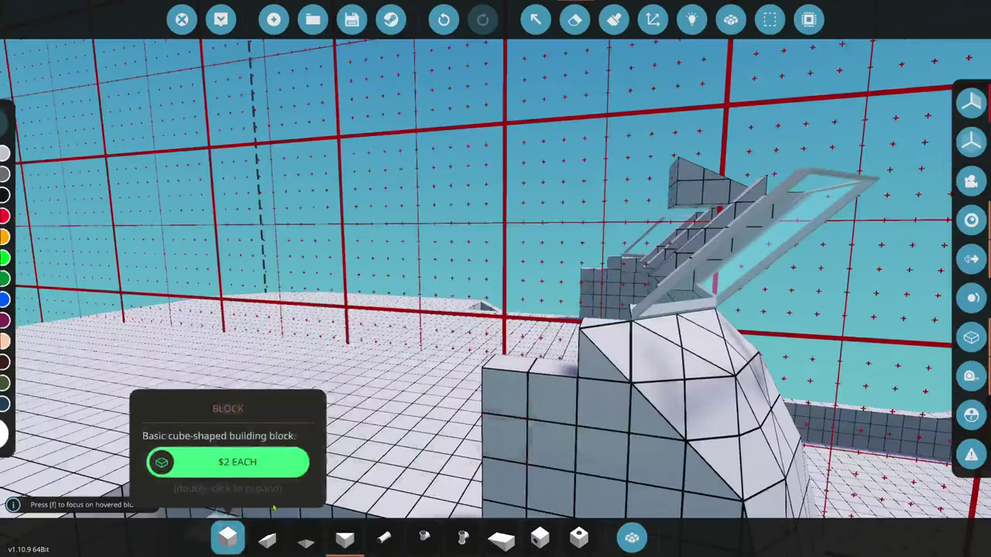
- Search the component inventory for "window" and place a triangular corner window against the slanted side frame
{"action": "left_click", "coordinate": [632, 537]}
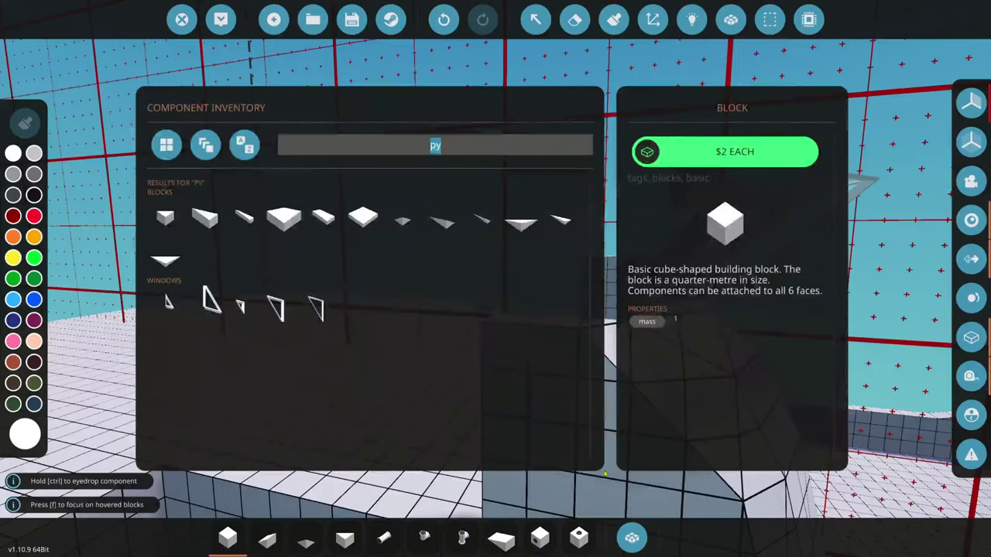
{"action": "type", "text": "window"}
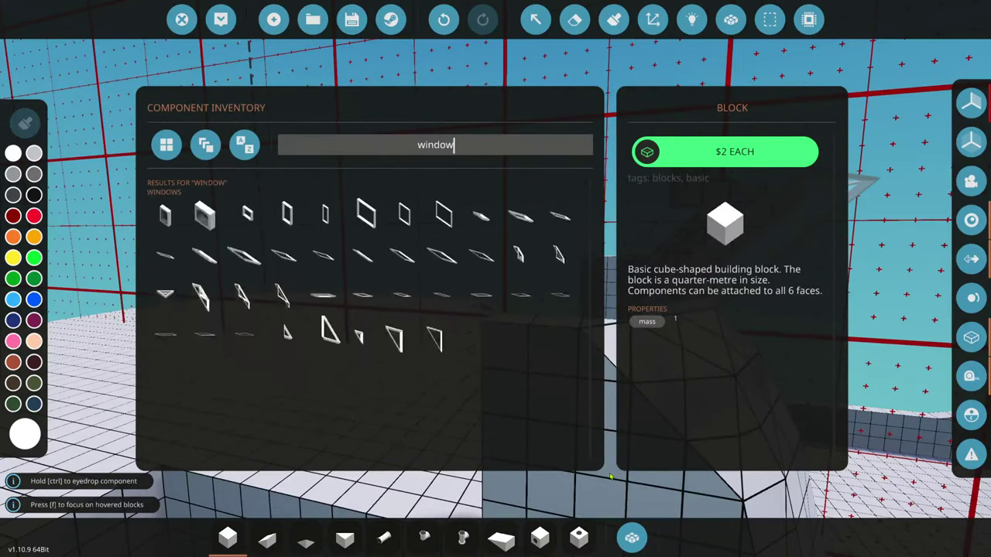
{"action": "left_click", "coordinate": [244, 295]}
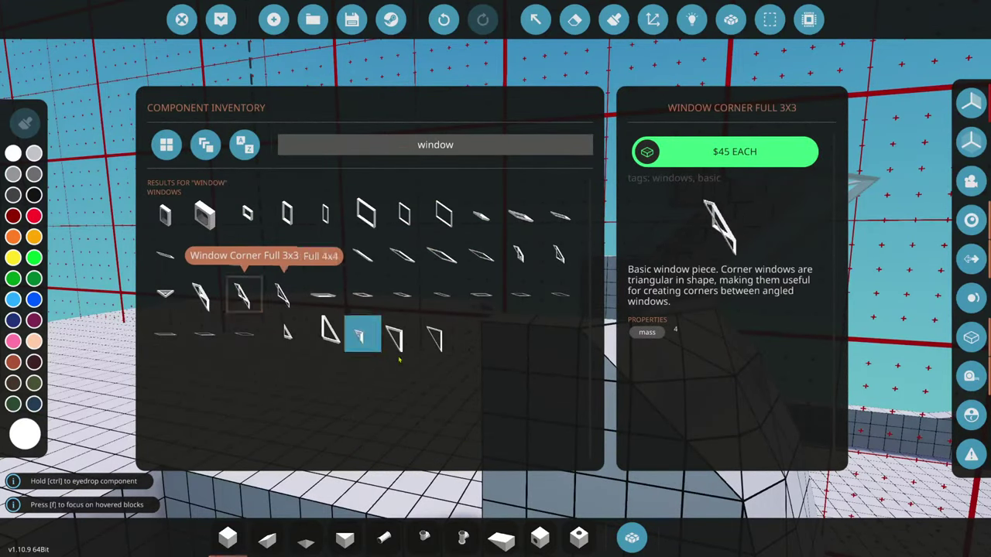
{"action": "left_click", "coordinate": [632, 537]}
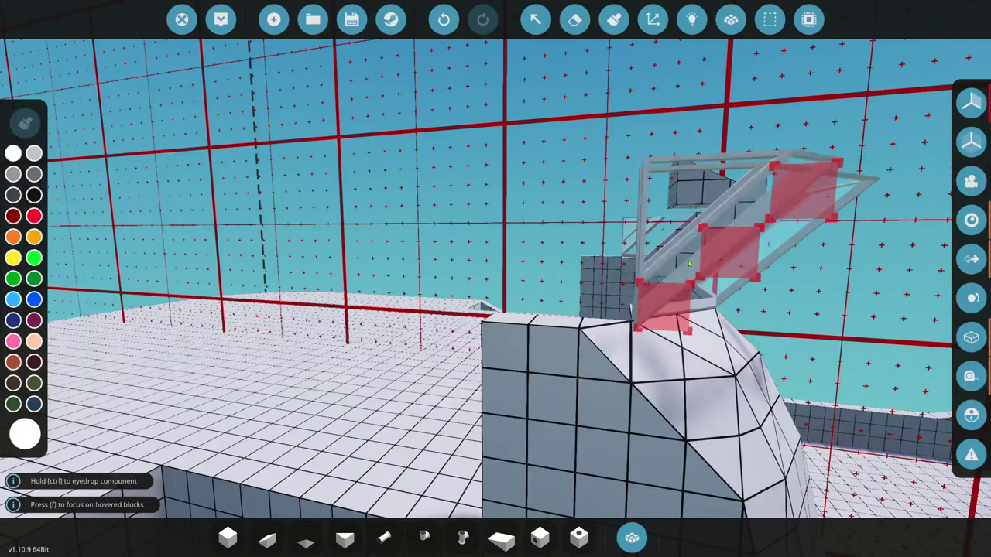
- Add an inverse pyramid at the corner window's base and build a pillar of basic blocks behind the window
{"action": "key", "text": "6"}
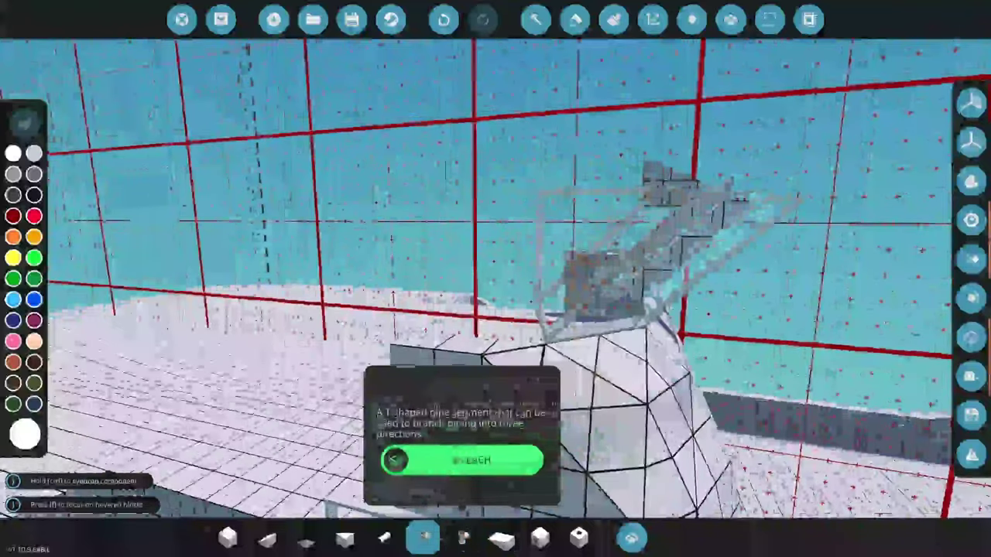
{"action": "key", "text": "4"}
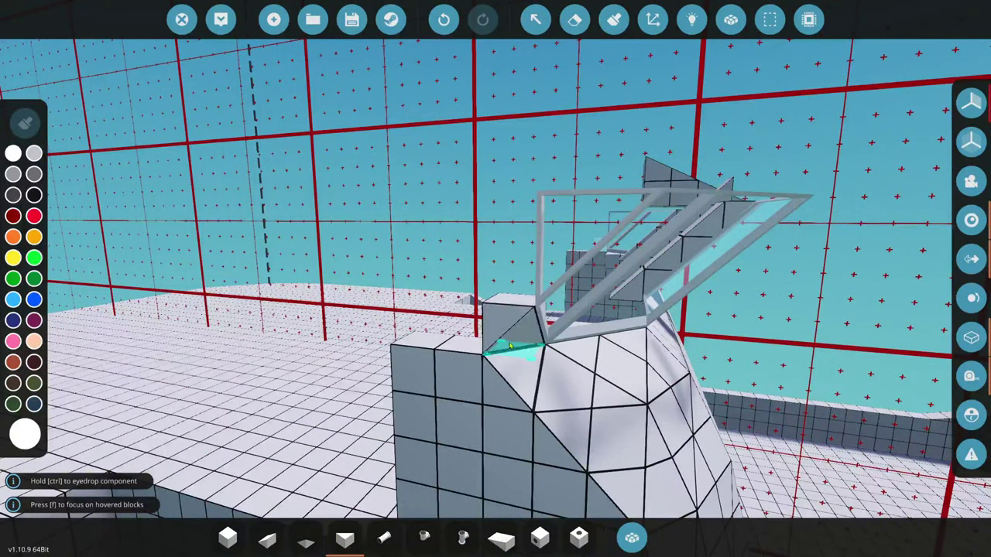
{"action": "left_click", "coordinate": [228, 537]}
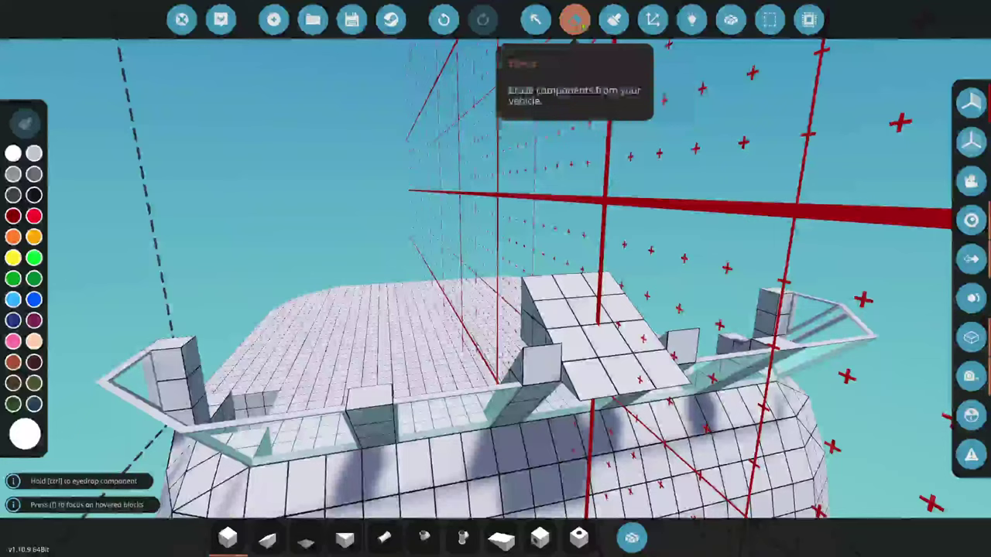
- Erase the excess blocks of the slanted roof piece and build a sloped overhang across the front windows and along the side
{"action": "left_click", "coordinate": [574, 20]}
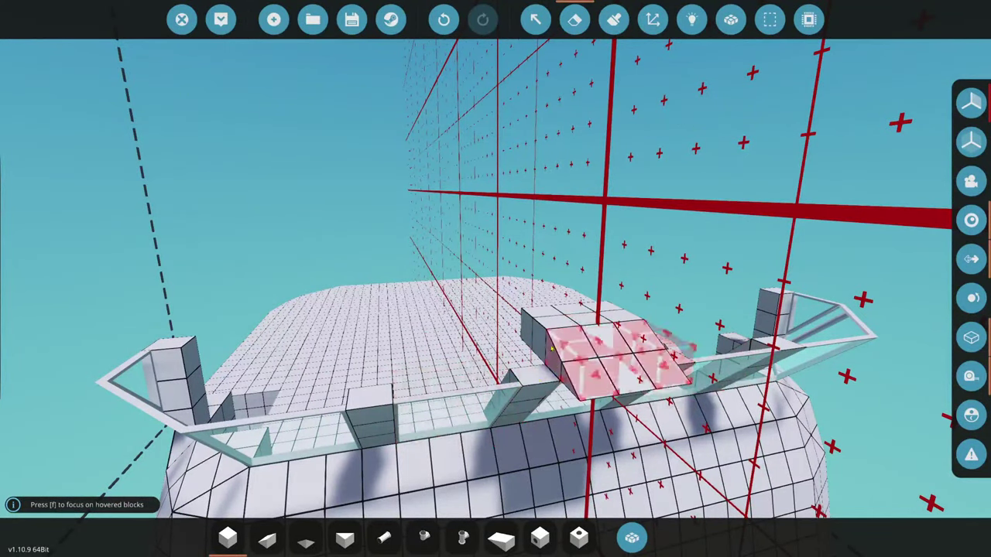
{"action": "key", "text": "3"}
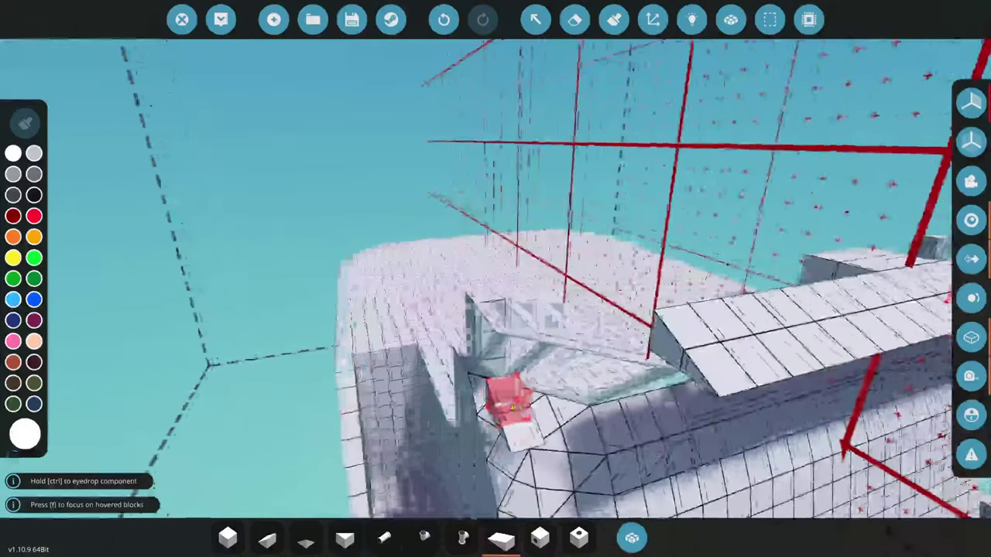
{"action": "left_click", "coordinate": [629, 543]}
{"action": "left_click", "coordinate": [628, 544]}
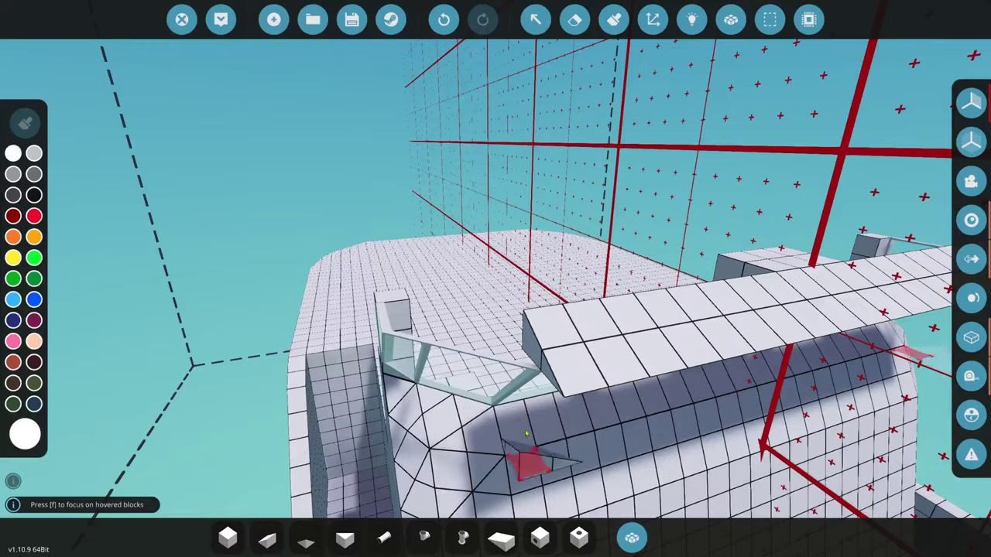
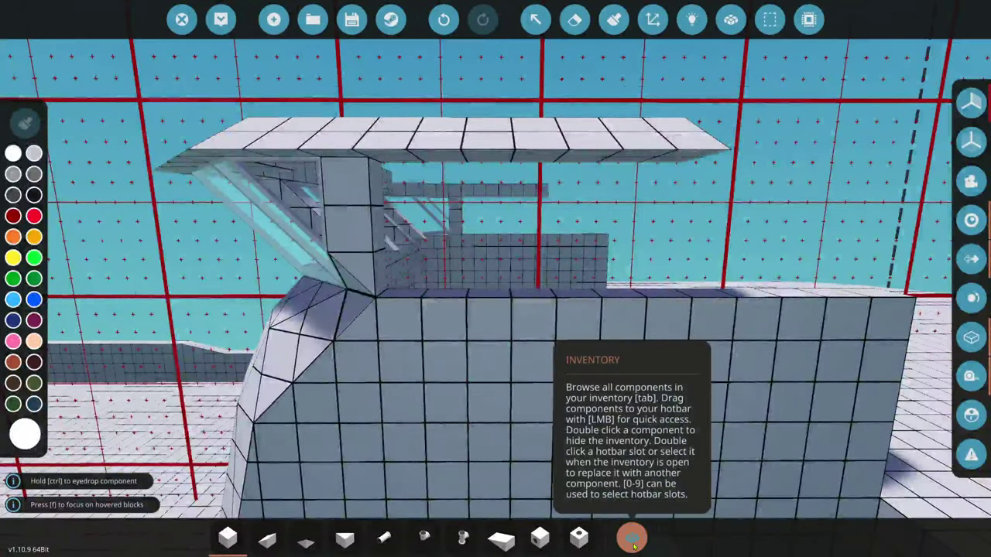
- Place three spaced square windows from the component inventory along the top of the bridge's side wall
{"action": "left_click", "coordinate": [633, 546]}
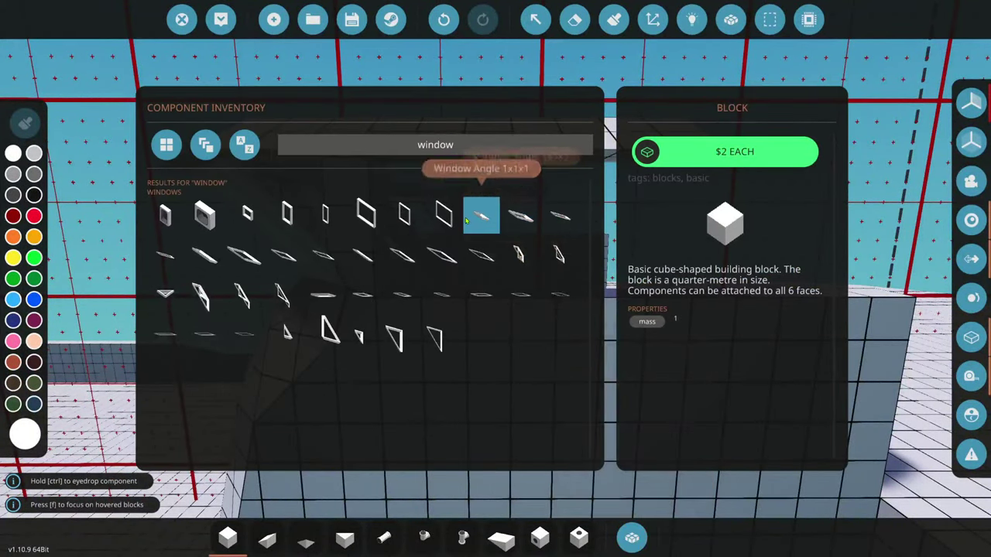
{"action": "left_click", "coordinate": [629, 534]}
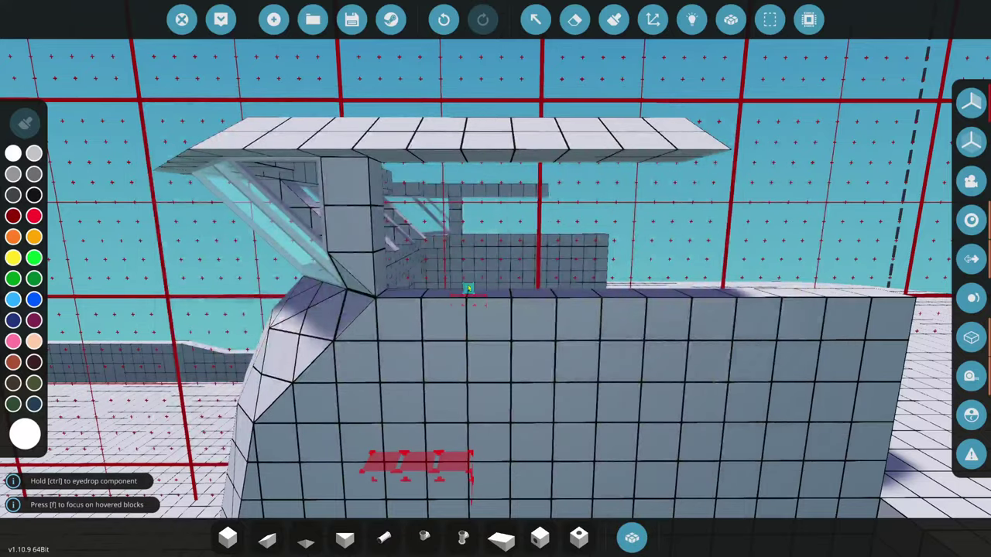
{"action": "key", "text": "d"}
{"action": "key", "text": "d"}
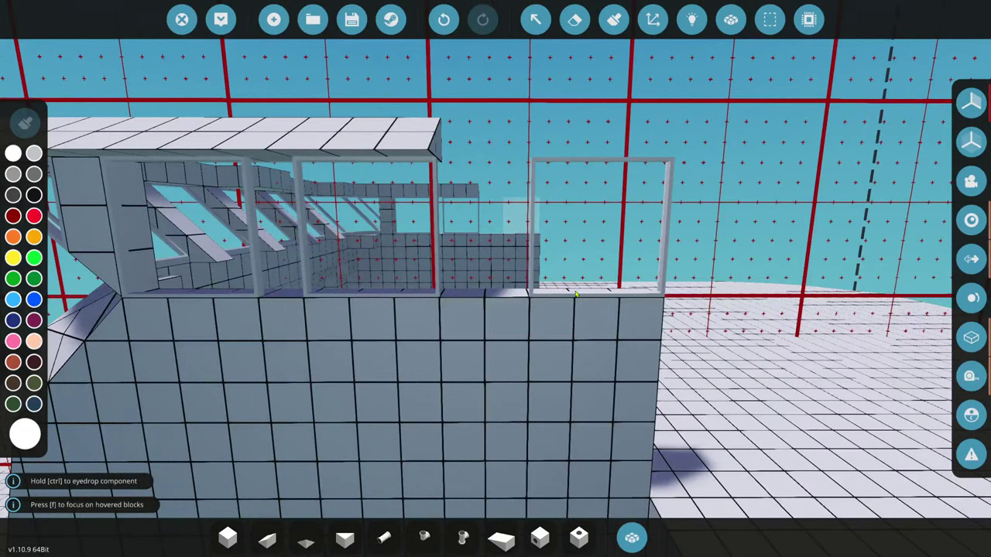
{"action": "key", "text": "w"}
- Build pillars of basic blocks between the side windows and at the rear end of the side wall
{"action": "key", "text": "2"}
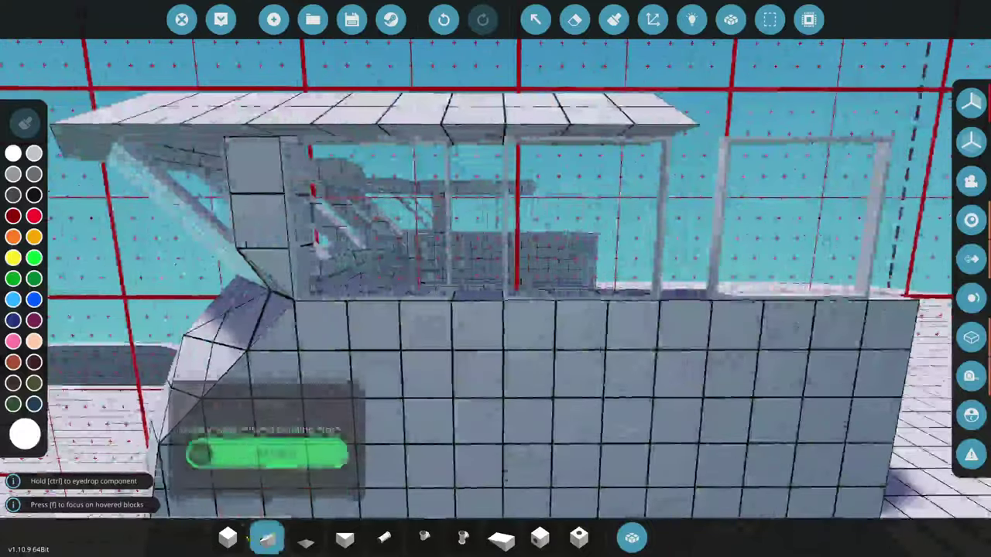
{"action": "key", "text": "1"}
{"action": "key", "text": "d"}
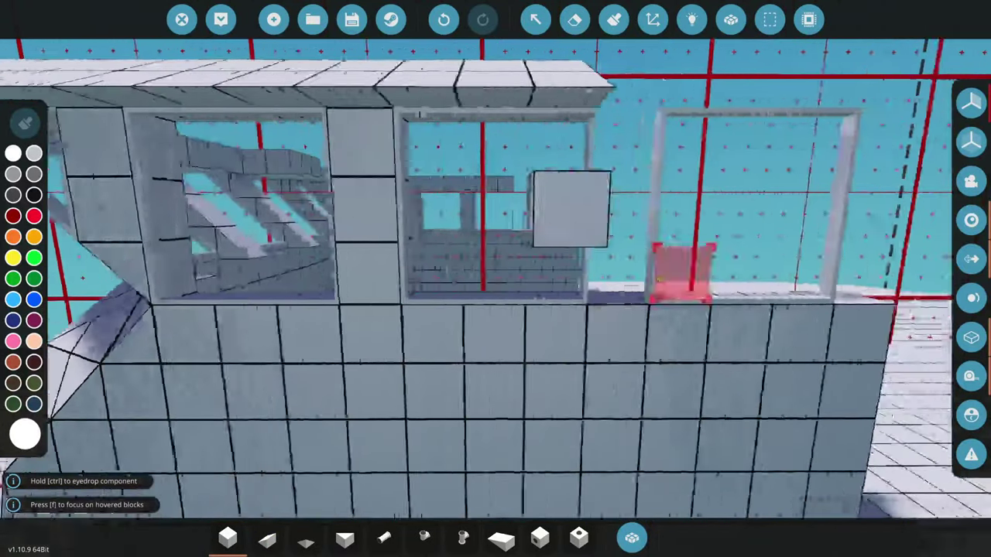
{"action": "key", "text": "s"}
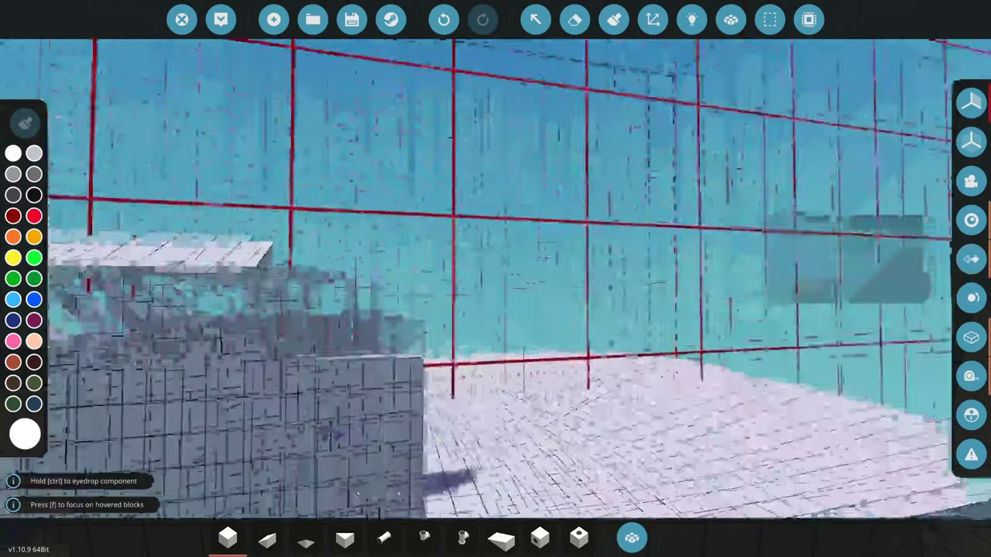
{"action": "key", "text": "w"}
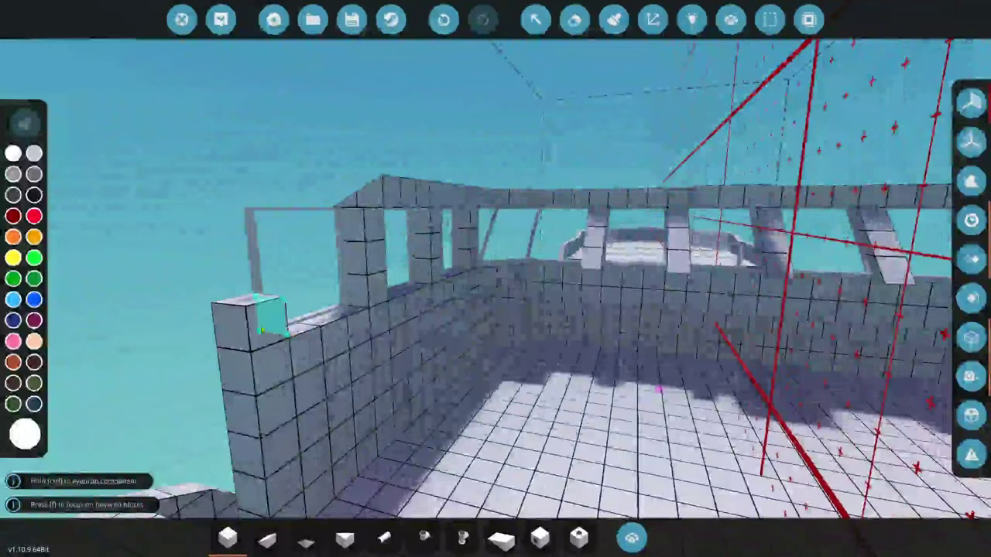
{"action": "key", "text": "s"}
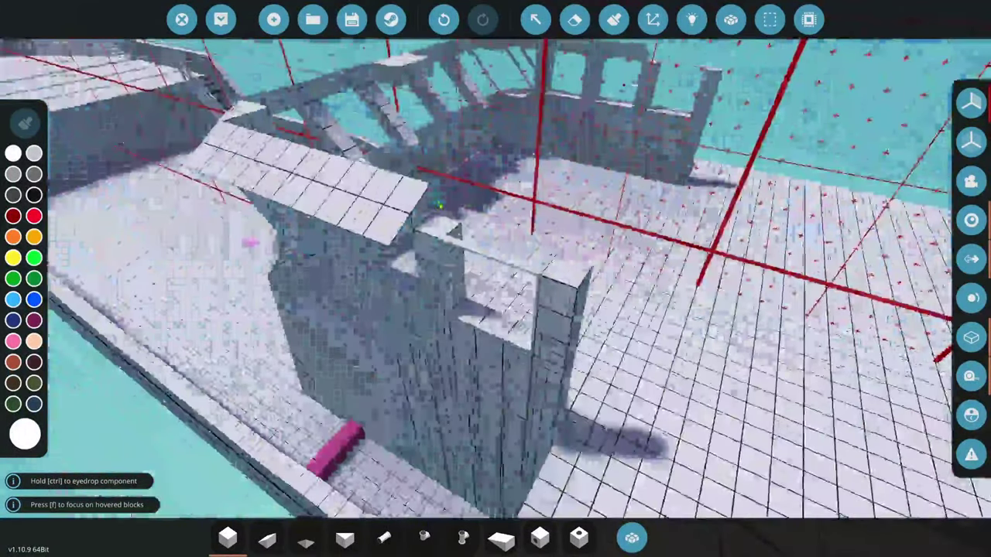
- Extend the sloped roof overhang to the rear of the side wall and fill in the roof over the bridge
{"action": "key", "text": "8"}
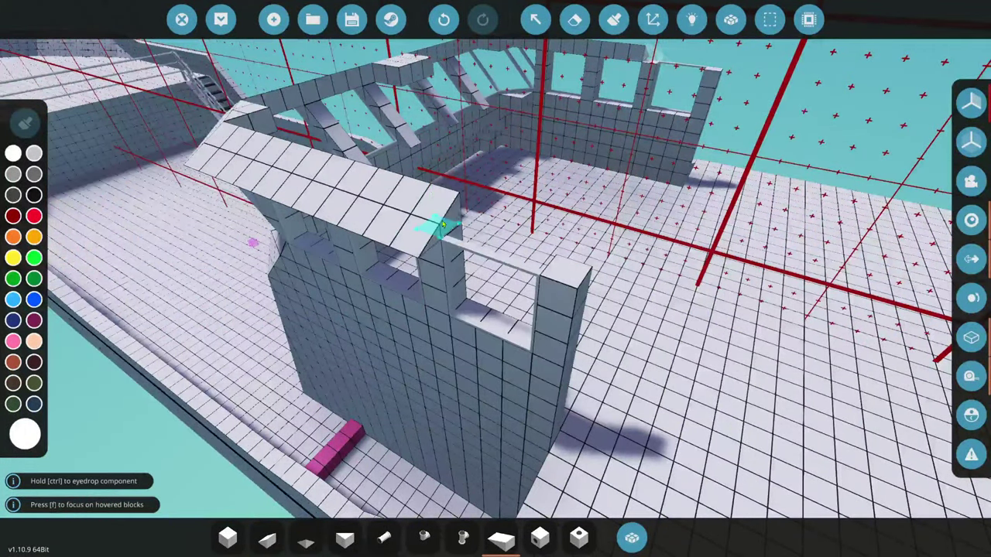
{"action": "key", "text": "Left"}
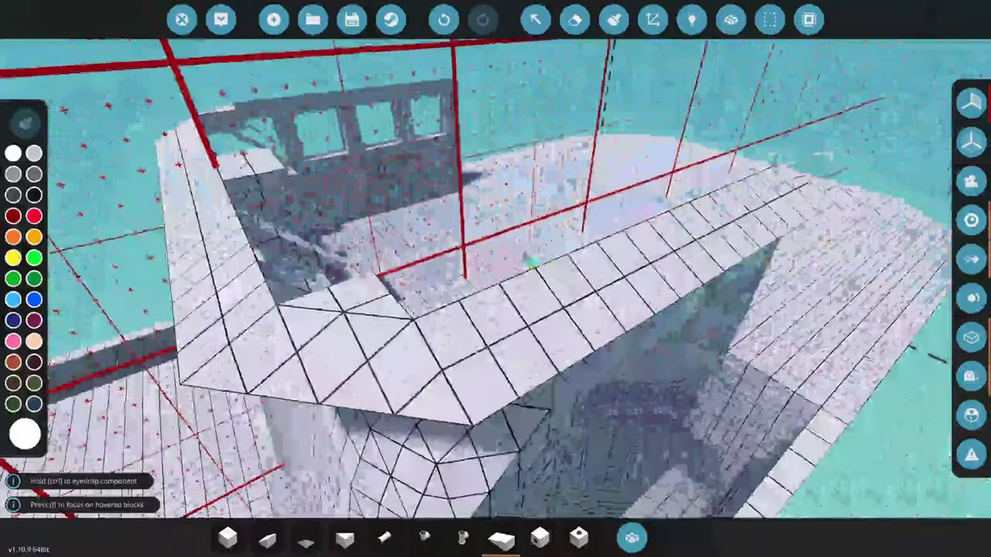
{"action": "key", "text": "3"}
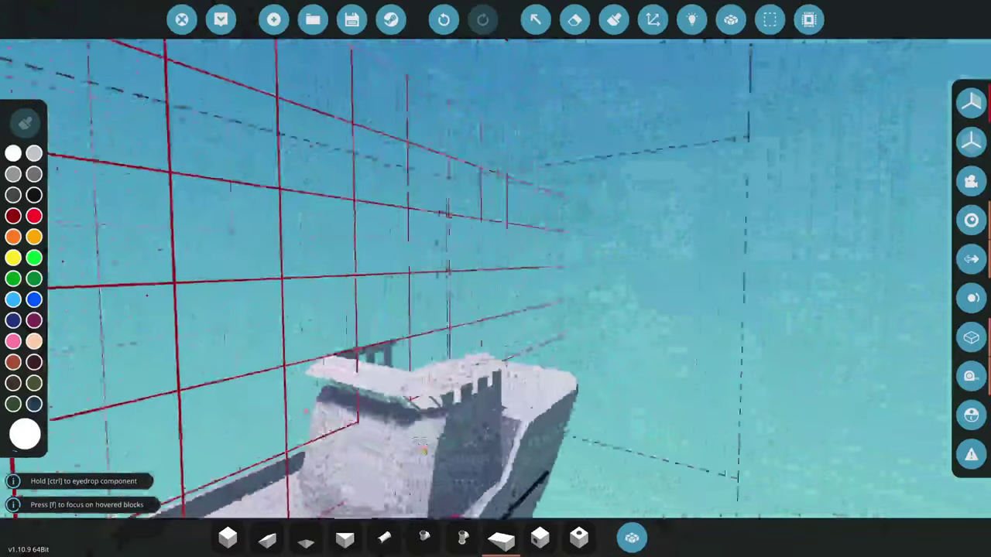
{"action": "key", "text": "1"}
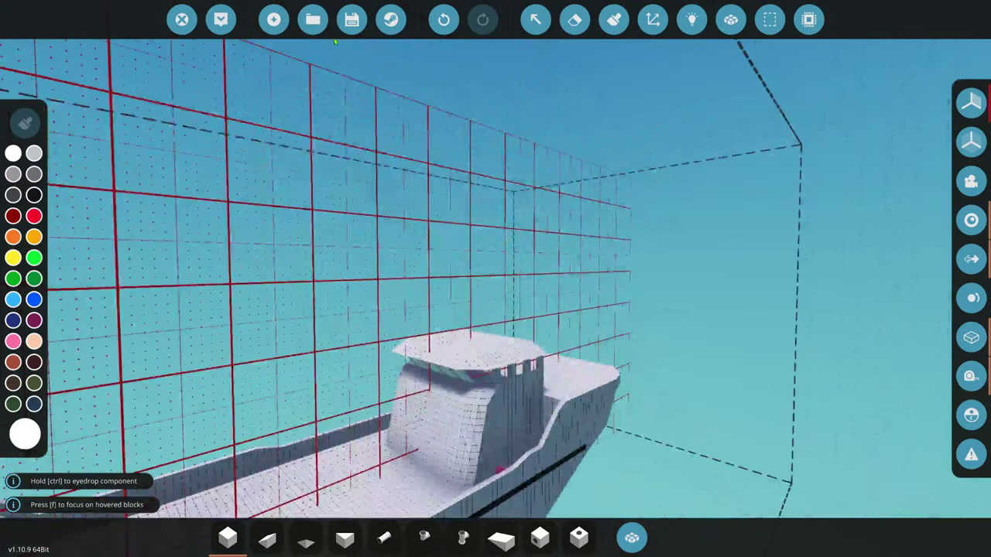
- Spawn the vessel, examine the bridge interior and the view through its windows, and return to the workbench
{"action": "left_click", "coordinate": [221, 19]}
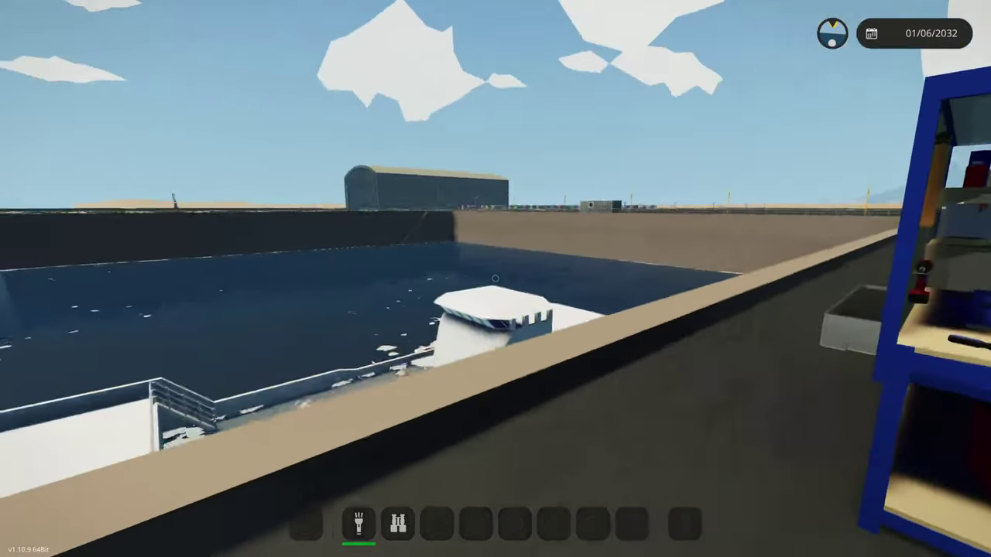
{"action": "key", "text": "w"}
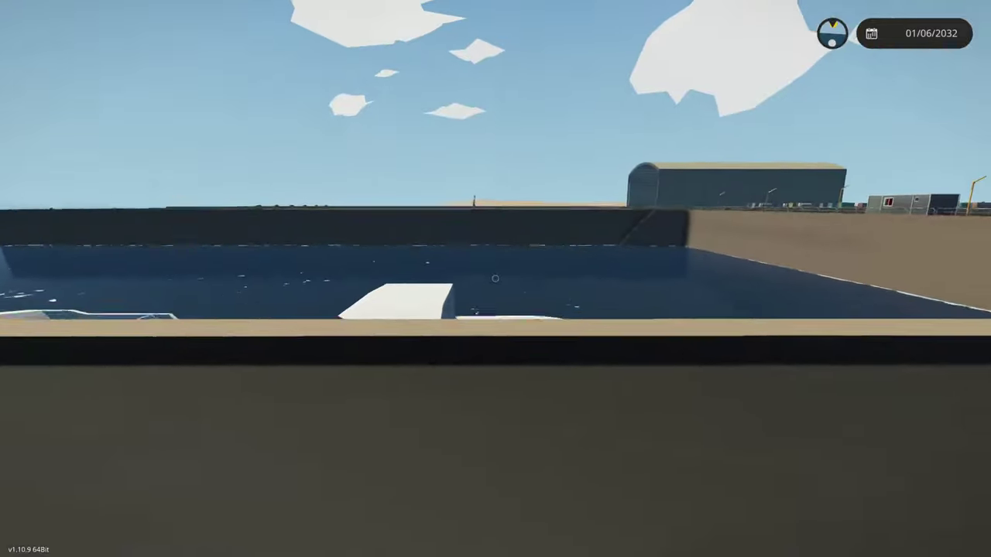
{"action": "key", "text": "w"}
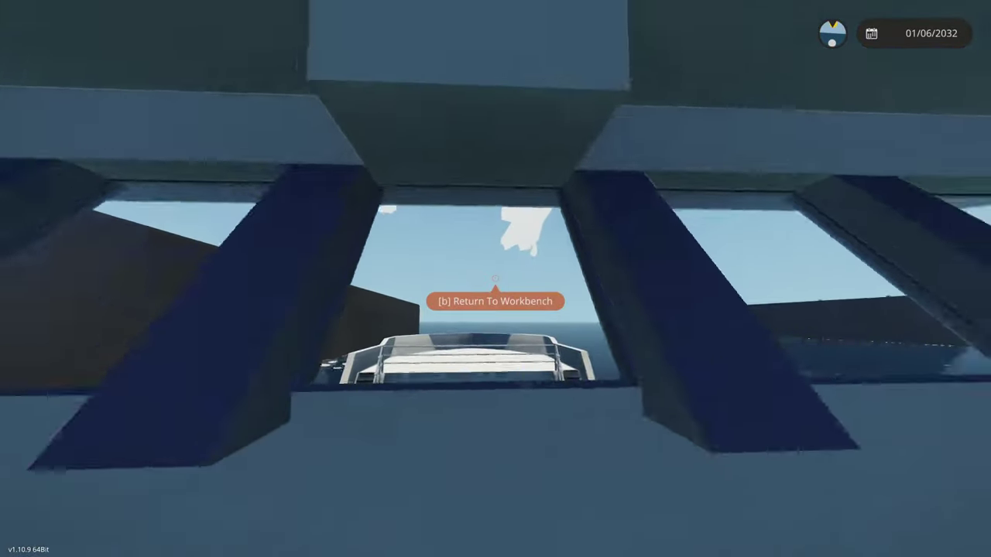
{"action": "key", "text": "s"}
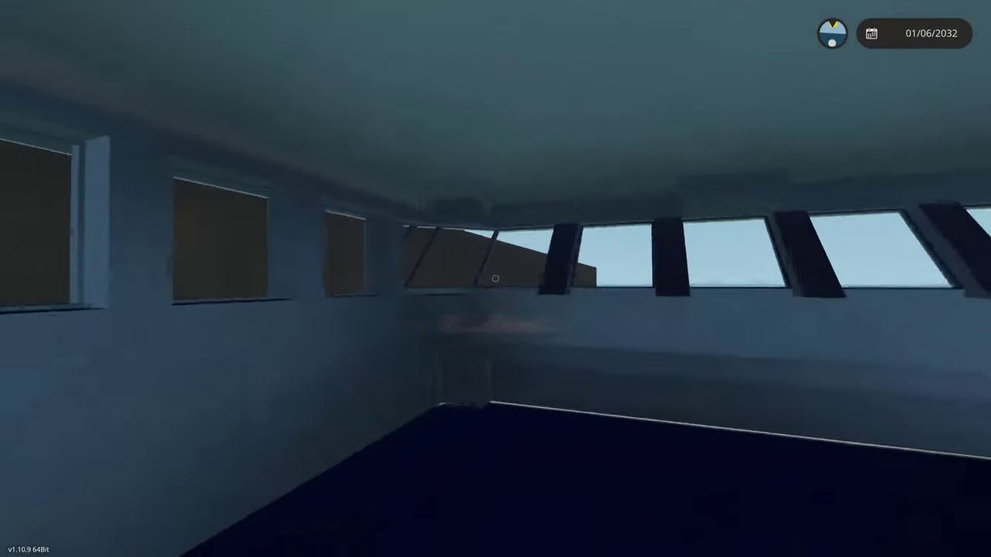
{"action": "key", "text": "w"}
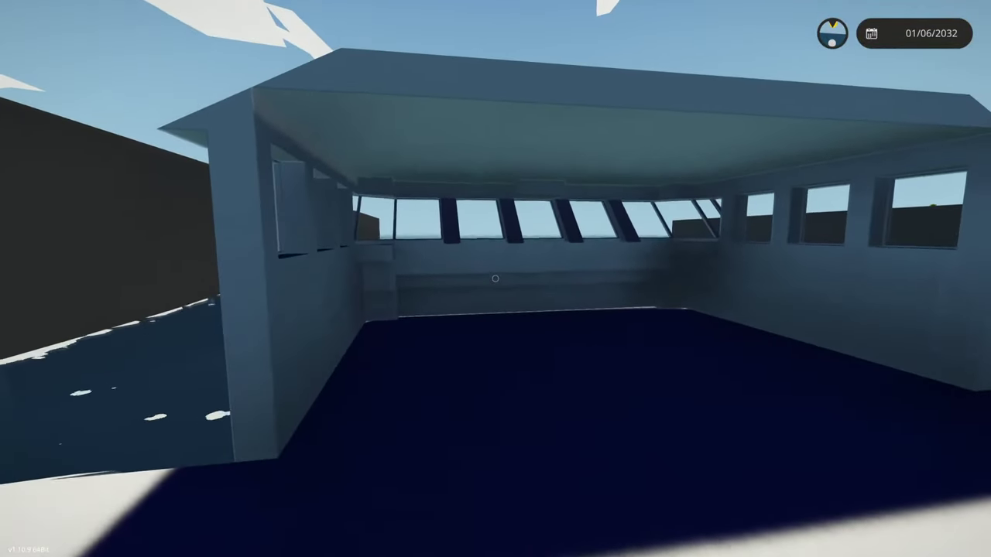
{"action": "key", "text": "b"}
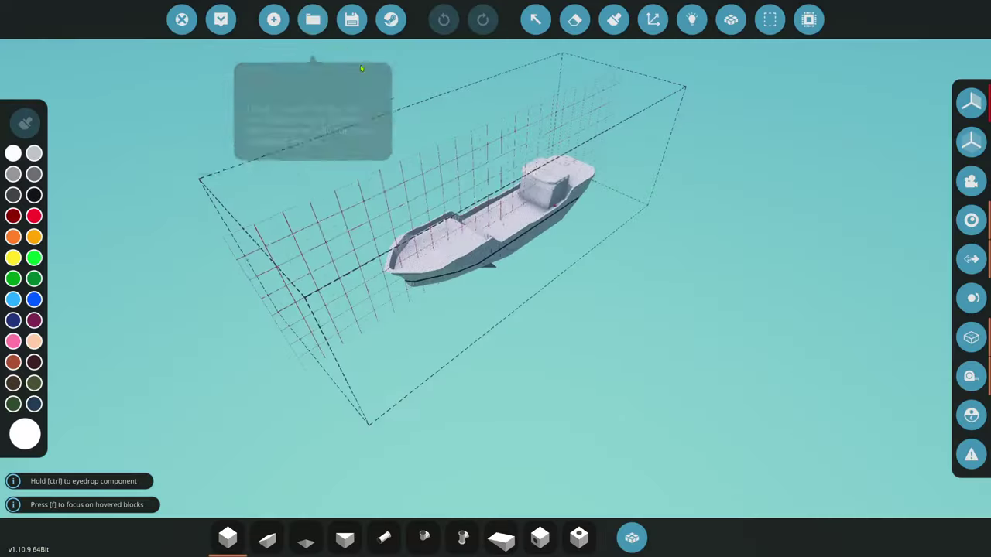
- Select the whole bridge roof, cut it, place it higher above the pillars, and clear the selection
{"action": "key", "text": "w"}
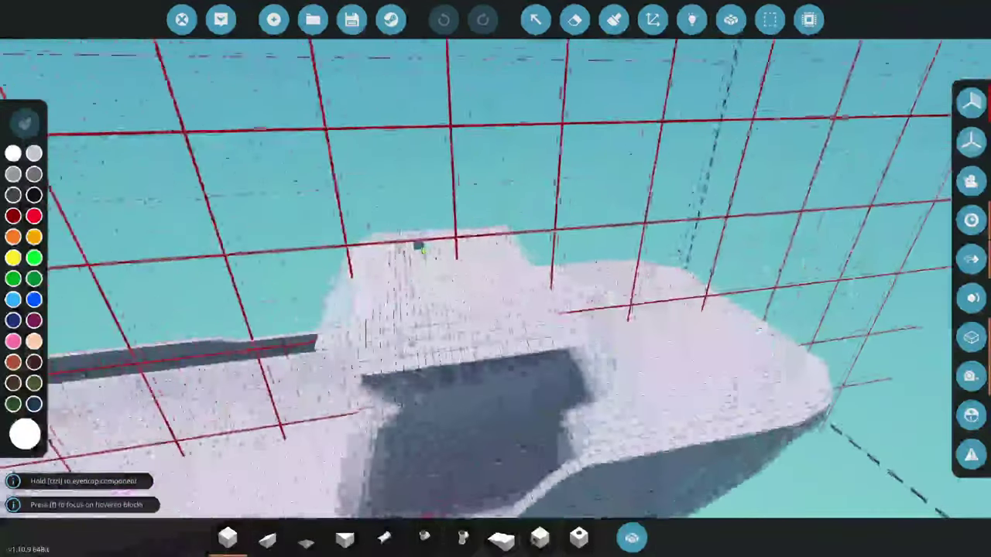
{"action": "left_click", "coordinate": [770, 19]}
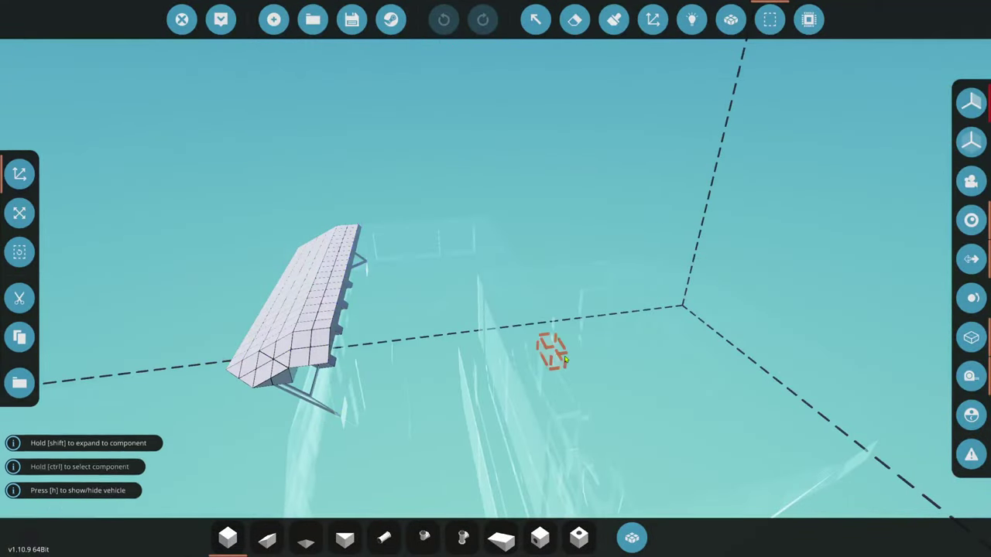
{"action": "key", "text": "w"}
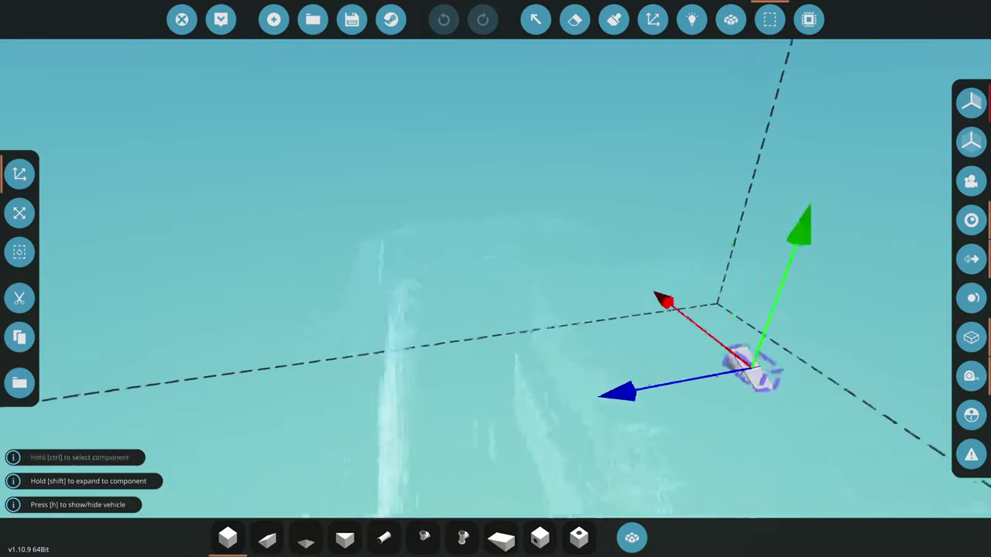
{"action": "key", "text": "s"}
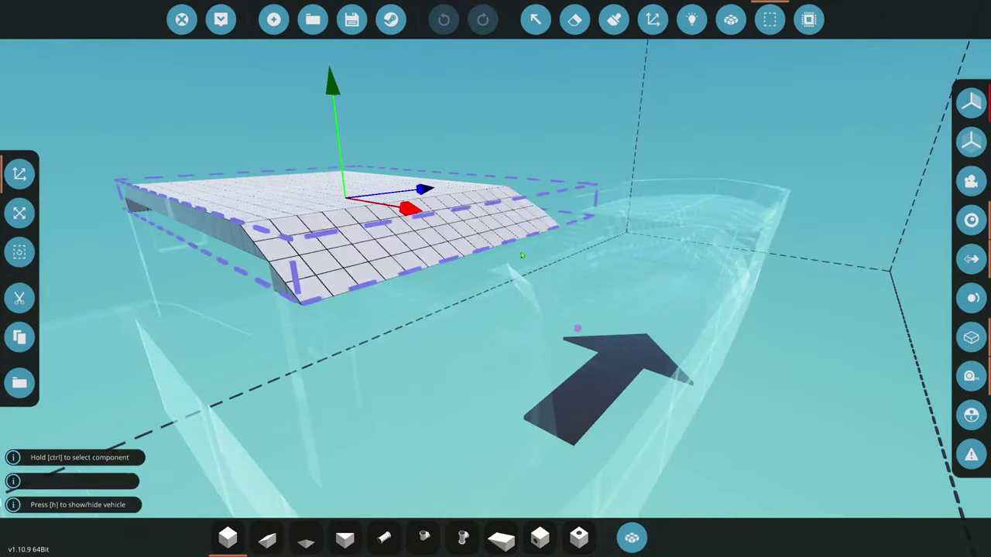
{"action": "key", "text": "s"}
{"action": "left_click", "coordinate": [30, 304]}
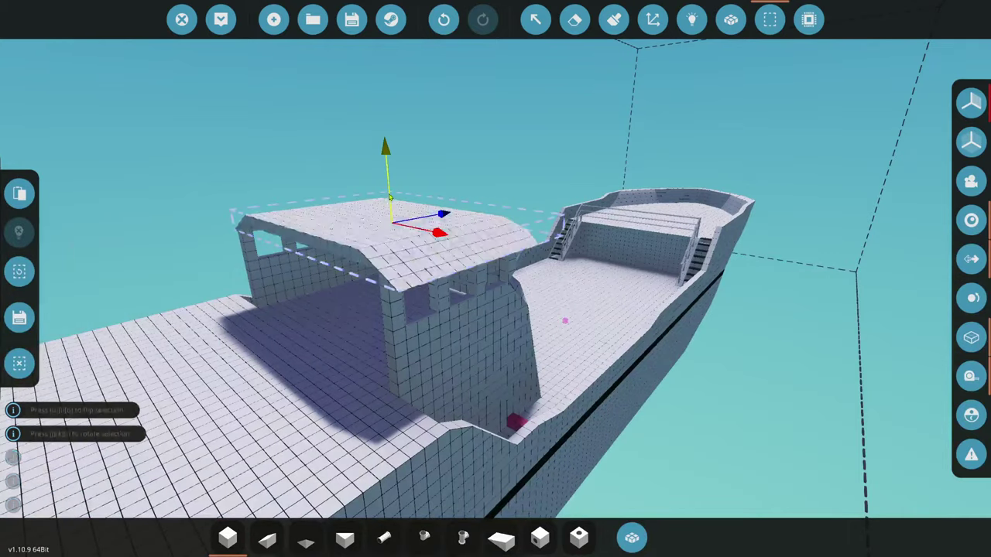
{"action": "left_click", "coordinate": [20, 363]}
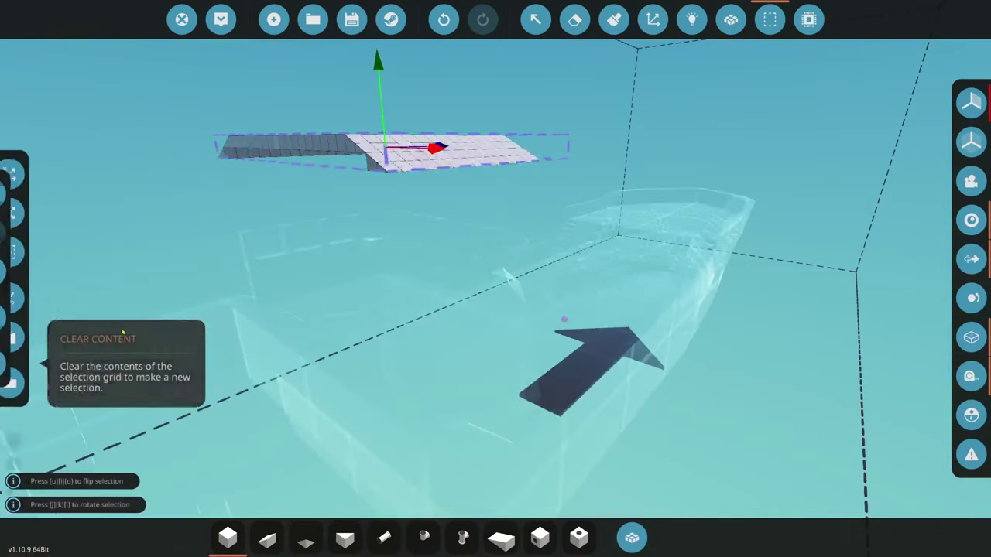
- Erase the side, corner and front windows of the bridge, leaving the pillars standing
{"action": "left_click", "coordinate": [535, 19]}
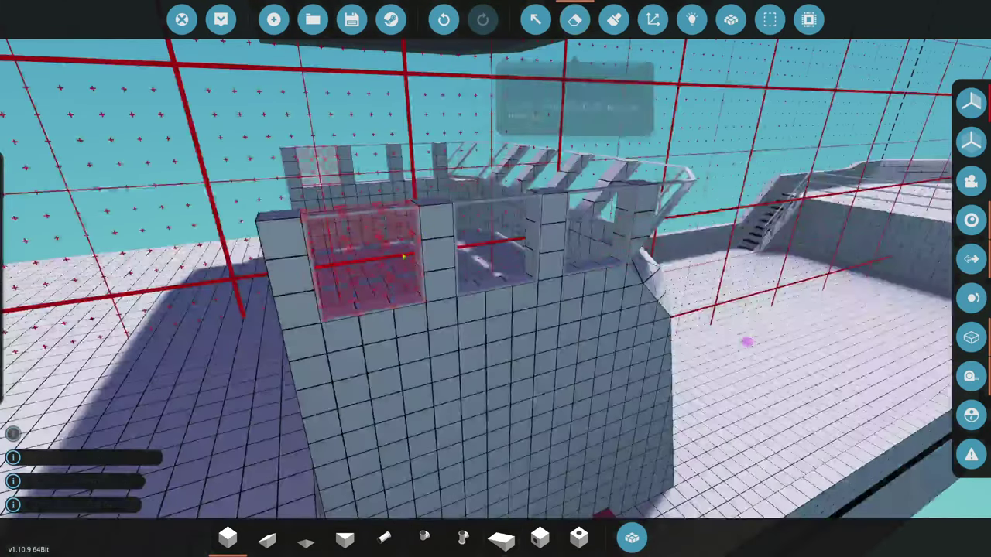
{"action": "key", "text": "f"}
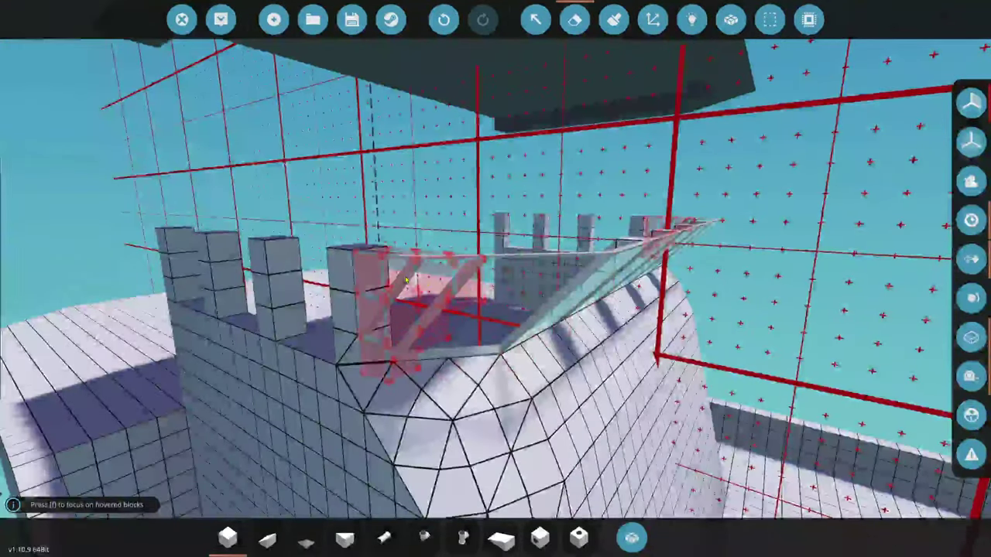
{"action": "key", "text": "f"}
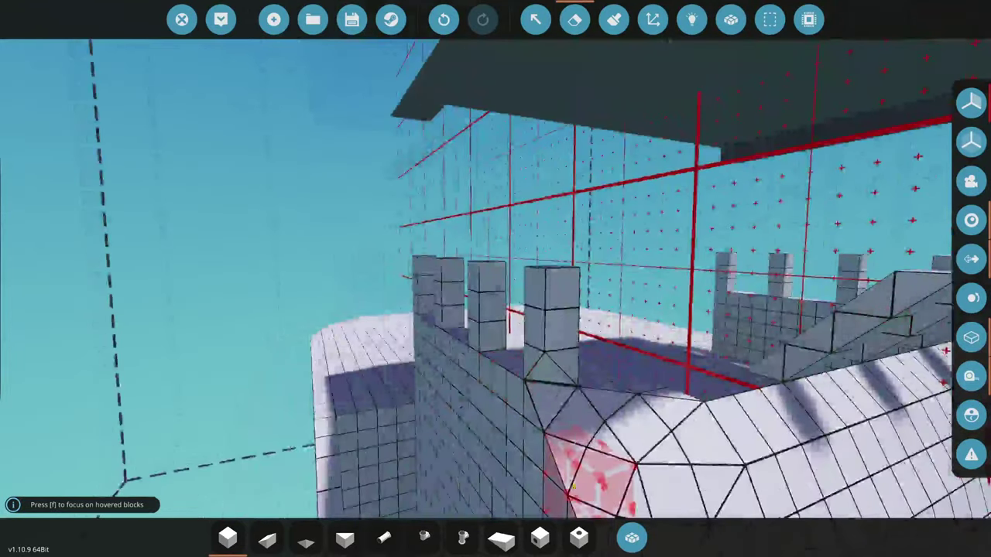
- Try a Window Corner Full 4x4 at the corner pillar, and undo back to the previous slanted front windows
{"action": "left_click", "coordinate": [632, 538]}
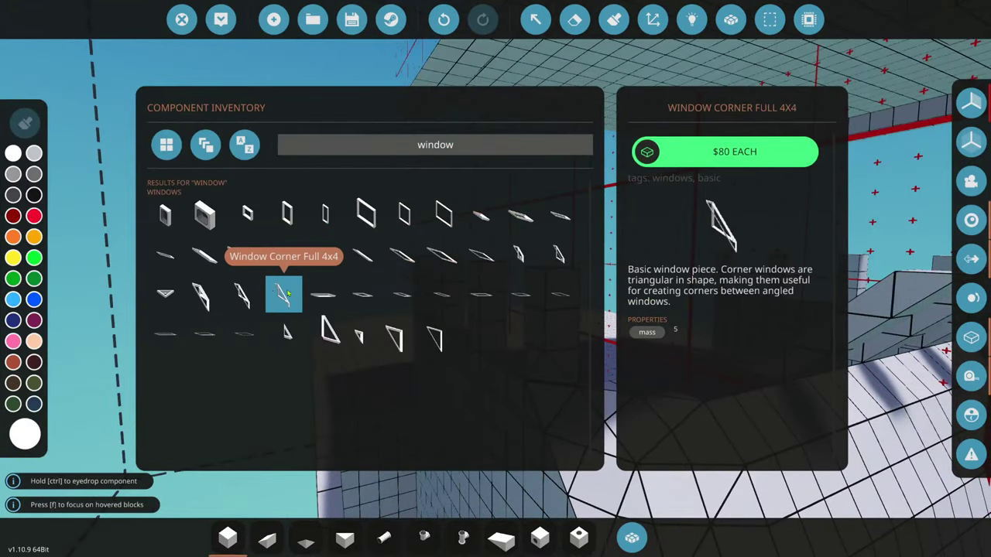
{"action": "left_click", "coordinate": [285, 292]}
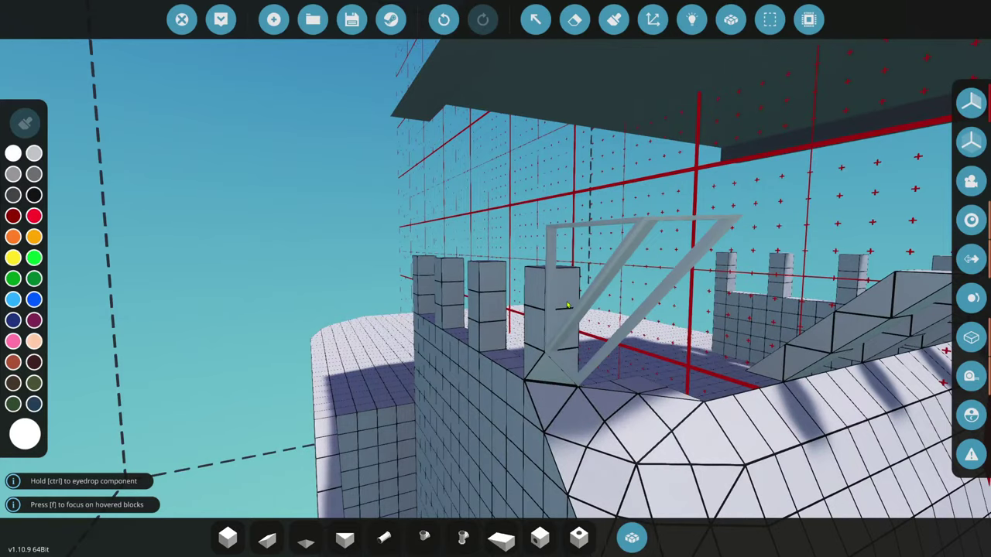
{"action": "left_click", "coordinate": [568, 306]}
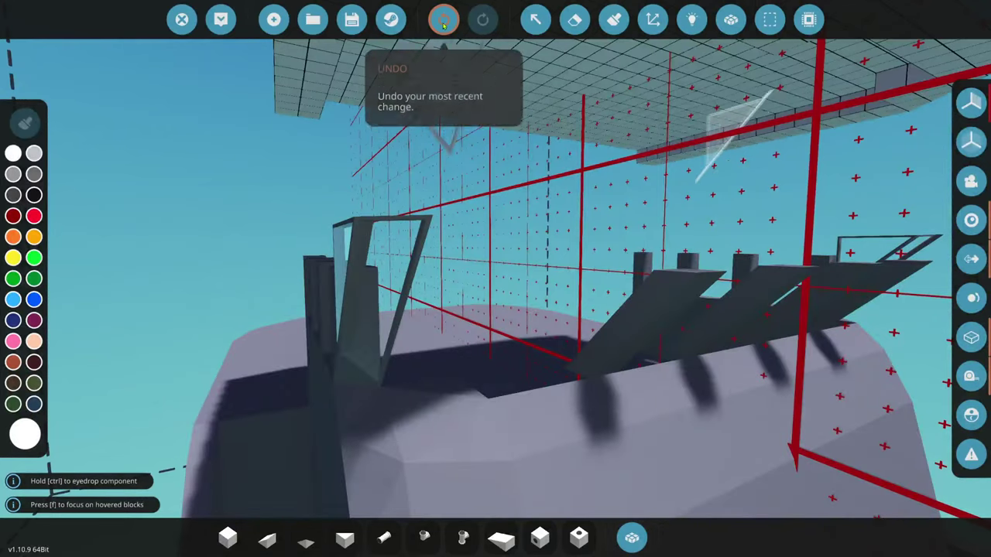
{"action": "left_click", "coordinate": [445, 20]}
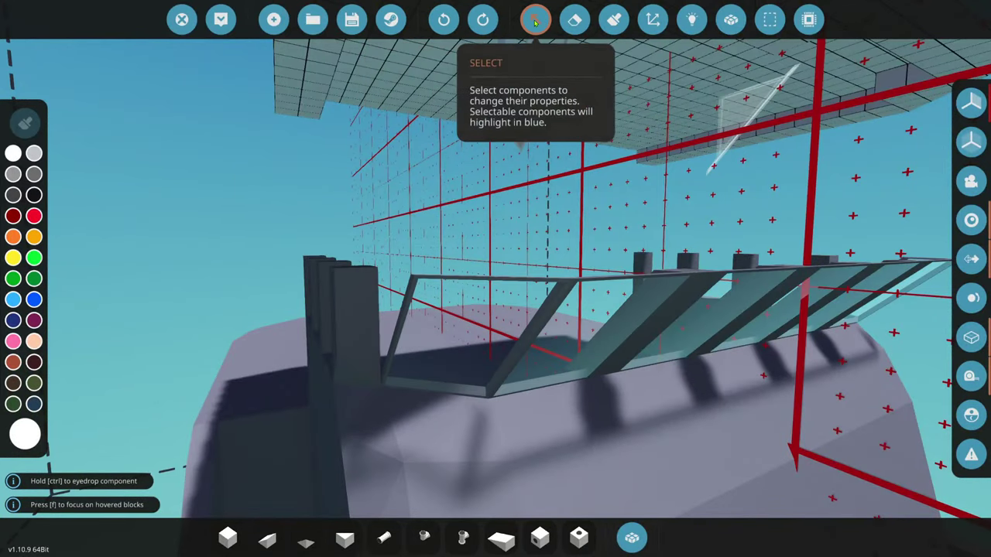
- Redo the removal of the slanted front windows and the Window Corner Full 4x4 placement at the corner pillar
{"action": "left_click", "coordinate": [483, 21]}
{"action": "left_click", "coordinate": [484, 21]}
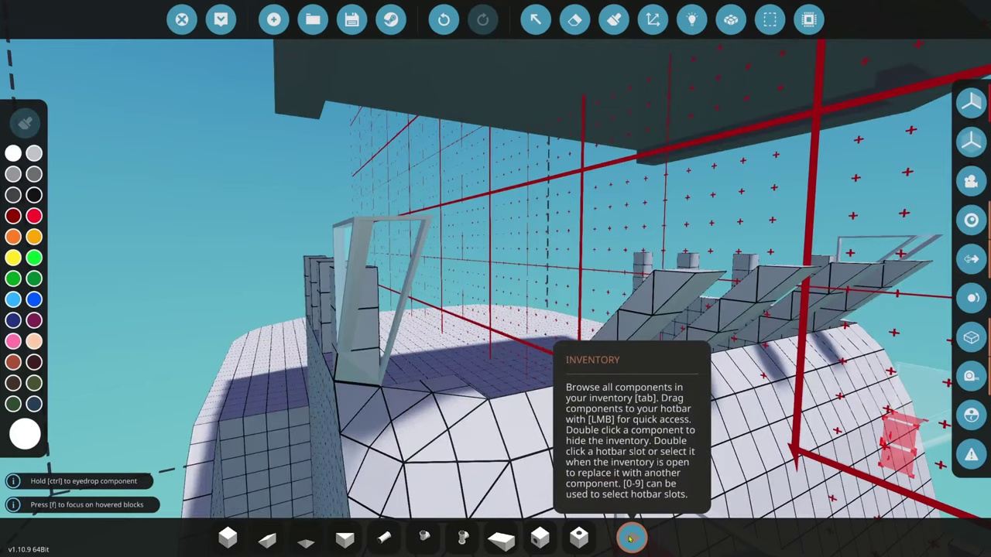
- Try rotating a Window Diamond 2x3x4 to fit beside the full corner window at the bridge's front corner
{"action": "left_click", "coordinate": [631, 538]}
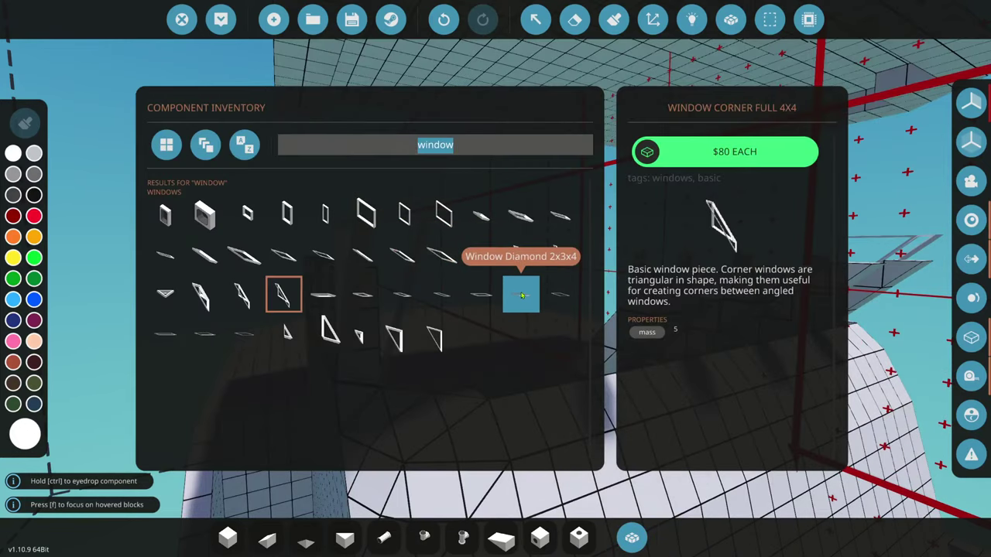
{"action": "left_click", "coordinate": [520, 294]}
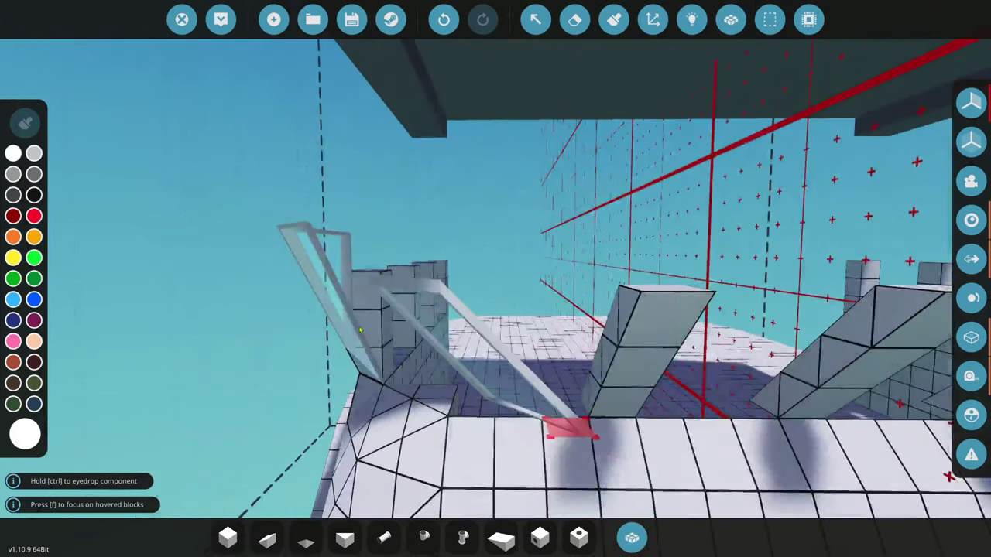
{"action": "key", "text": "e"}
{"action": "key", "text": "e"}
{"action": "key", "text": "e"}
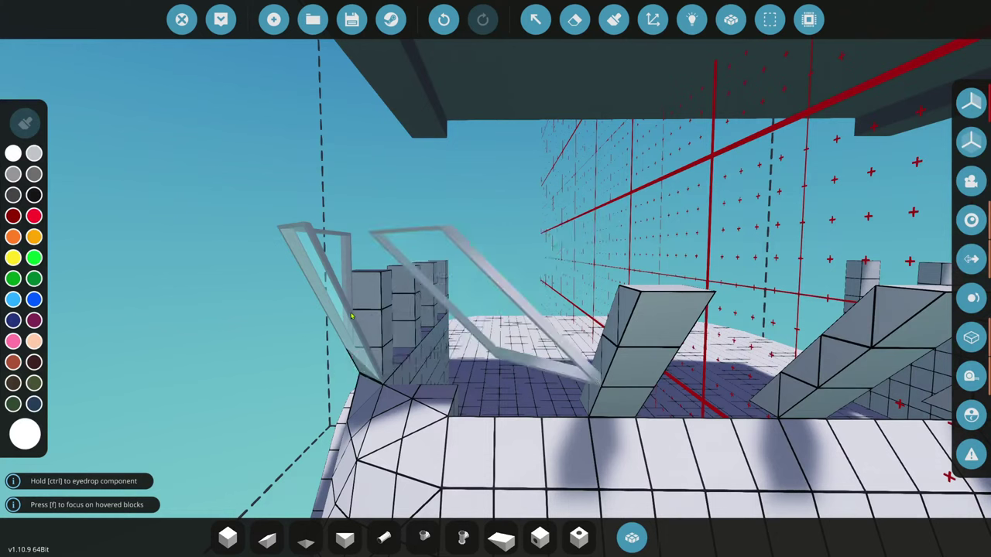
{"action": "key", "text": "e"}
{"action": "key", "text": "e"}
{"action": "key", "text": "e"}
{"action": "key", "text": "e"}
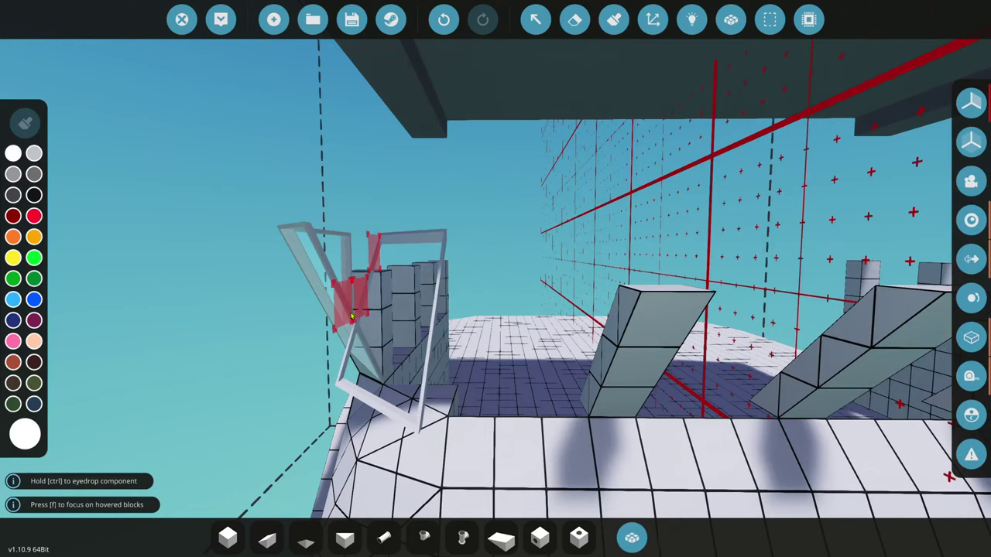
{"action": "key", "text": "e"}
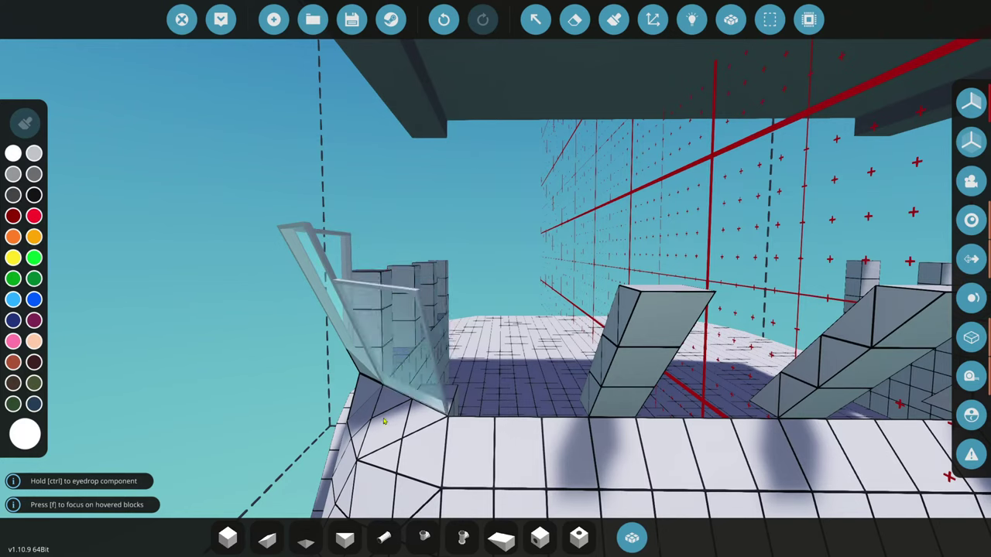
- Rotate a Window Diamond 2x4x5 to match the slope and place it beside the corner window at the bridge's front corner
{"action": "left_click", "coordinate": [646, 536]}
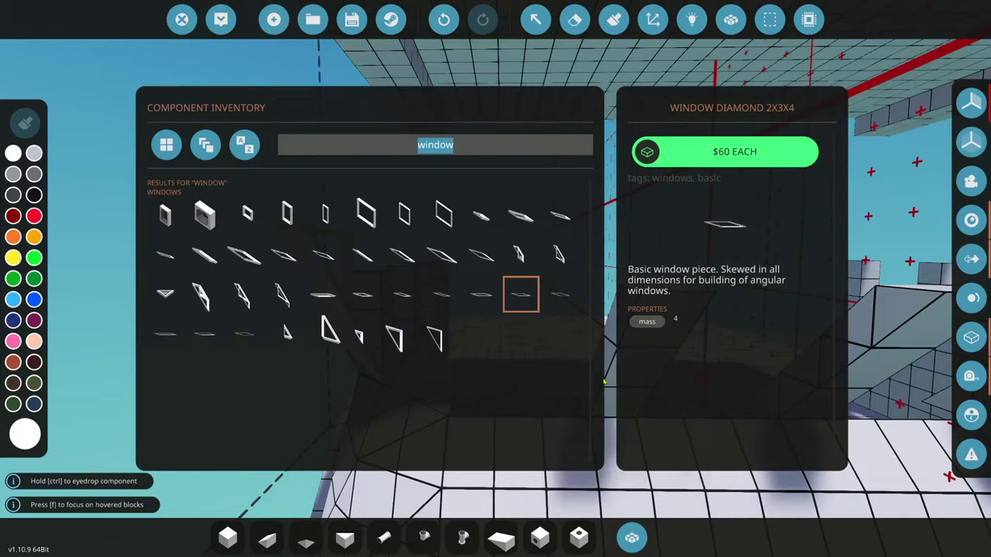
{"action": "left_click", "coordinate": [565, 288]}
{"action": "left_click", "coordinate": [632, 536]}
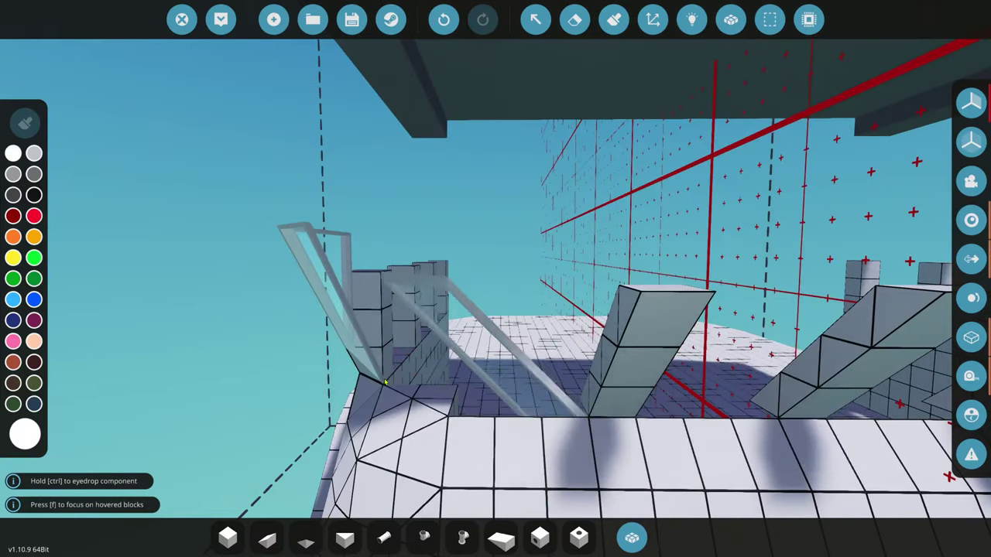
{"action": "key", "text": "e"}
{"action": "key", "text": "e"}
{"action": "key", "text": "e"}
{"action": "key", "text": "e"}
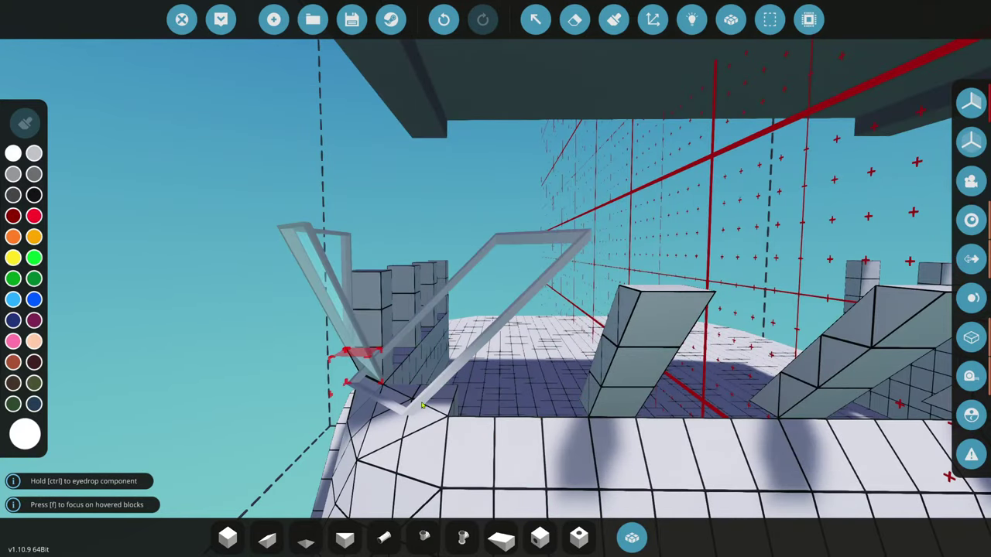
{"action": "key", "text": "e"}
{"action": "key", "text": "e"}
{"action": "key", "text": "e"}
{"action": "key", "text": "e"}
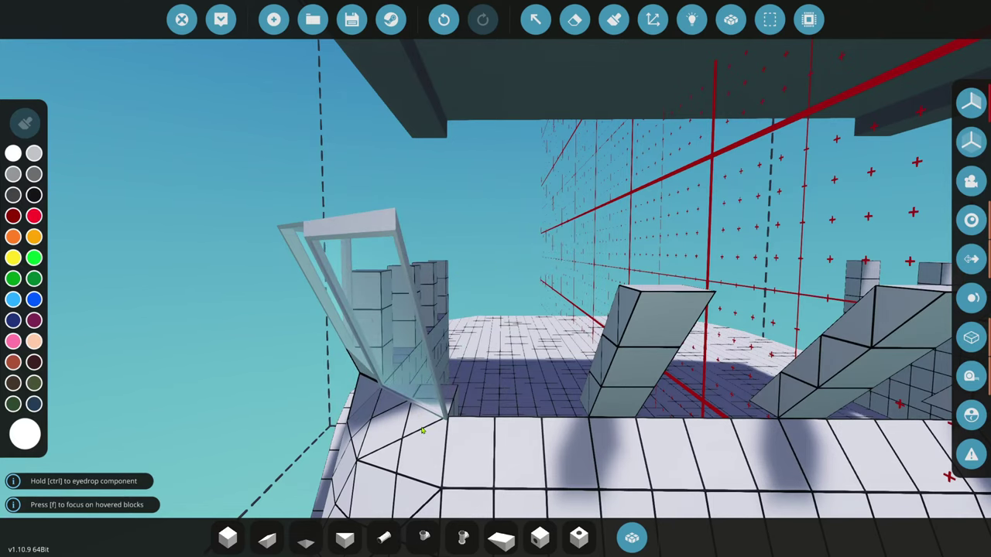
{"action": "key", "text": "e"}
{"action": "key", "text": "e"}
{"action": "key", "text": "e"}
{"action": "key", "text": "e"}
{"action": "key", "text": "e"}
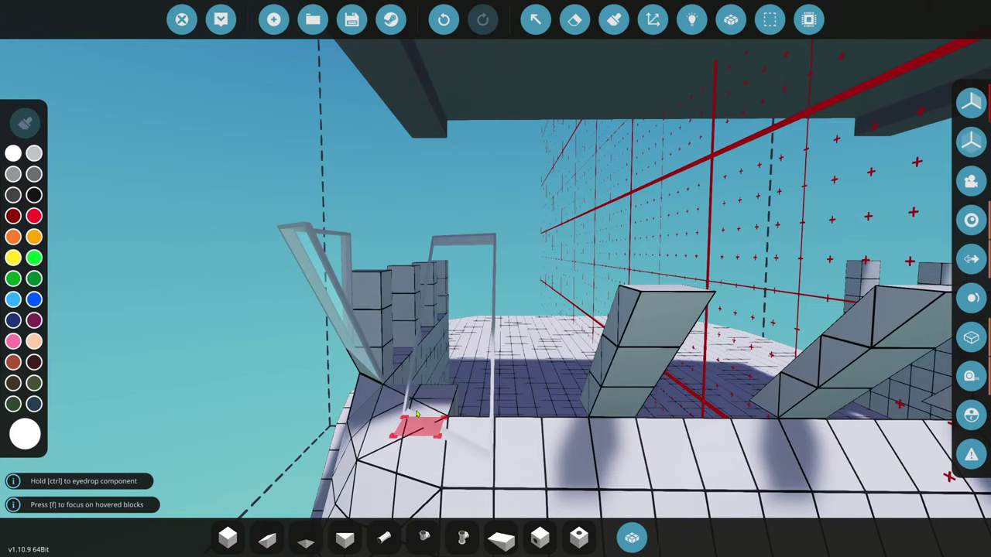
{"action": "key", "text": "e"}
{"action": "key", "text": "e"}
{"action": "key", "text": "e"}
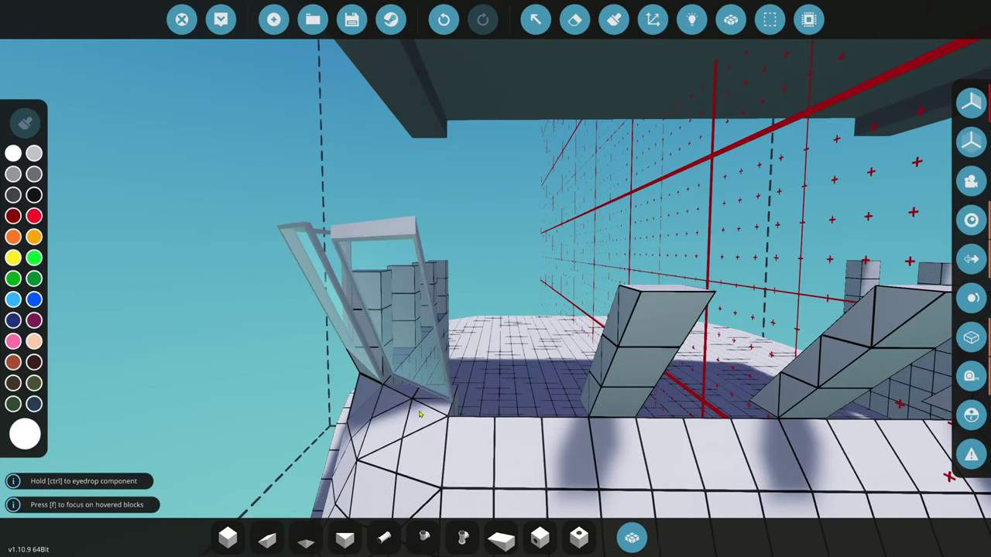
{"action": "left_click_drag", "start_coordinate": [415, 428], "coordinate": [562, 521]}
- Place Window Angle 3x4x4 pieces in the gaps between the slanted pillars along the bridge front
{"action": "left_click", "coordinate": [631, 538]}
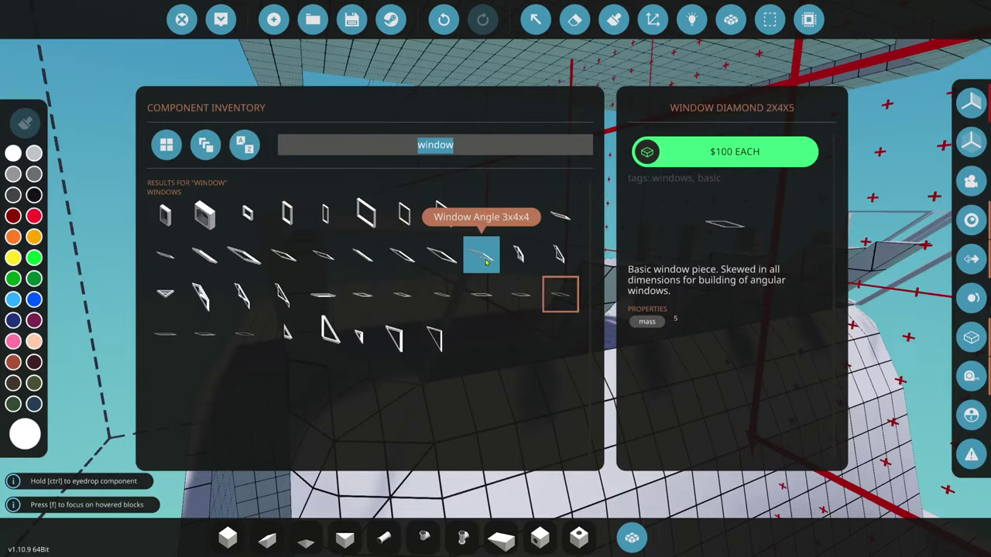
{"action": "left_click", "coordinate": [621, 493]}
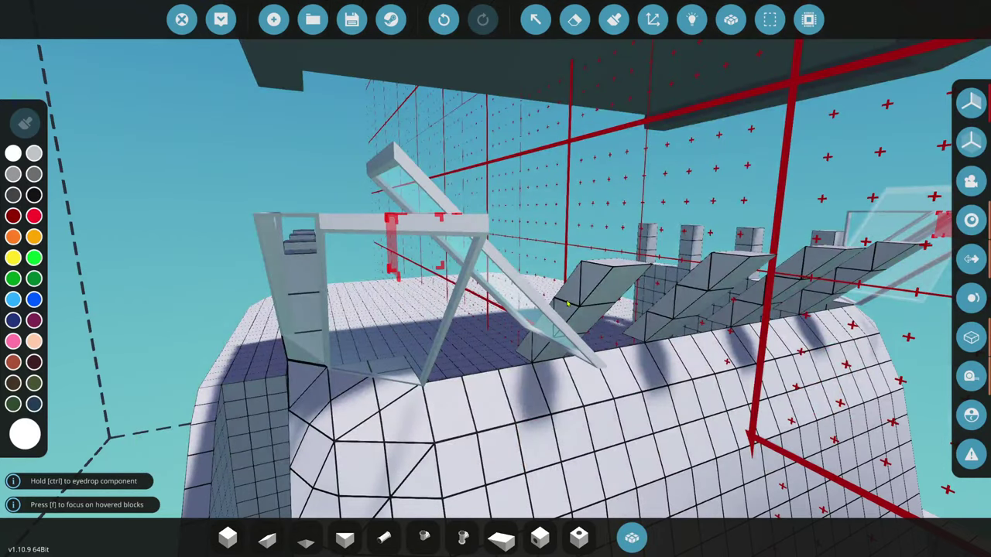
{"action": "key", "text": "d"}
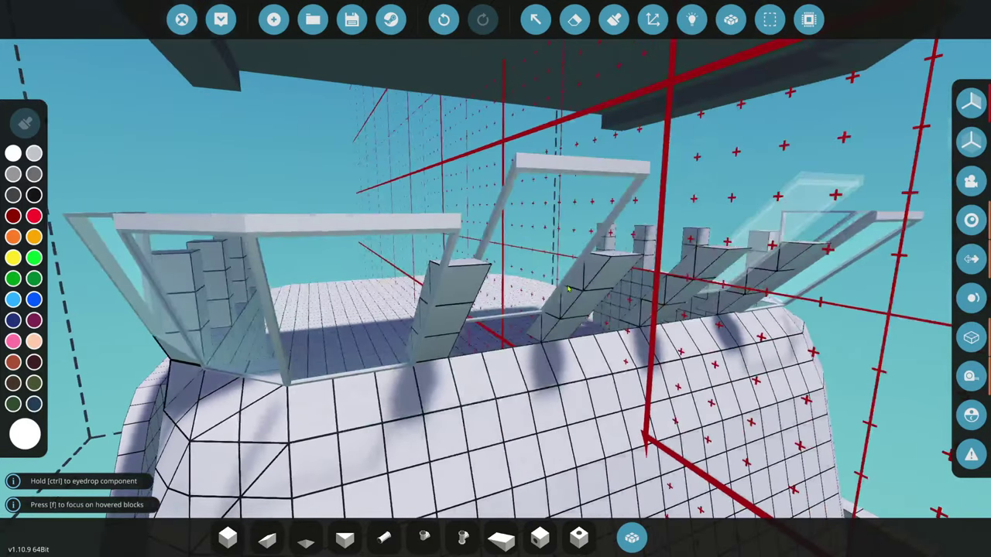
{"action": "key", "text": "d"}
{"action": "key", "text": "d"}
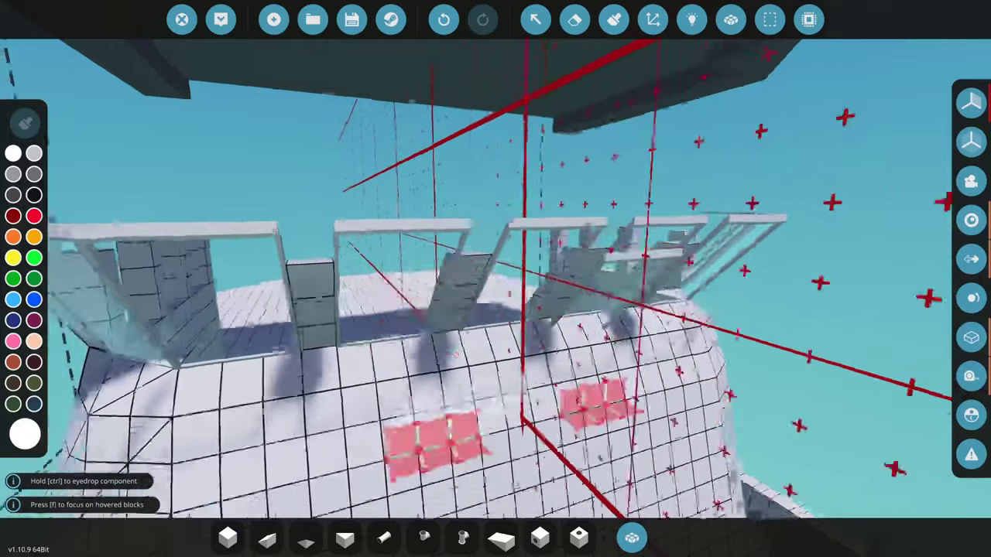
{"action": "key", "text": "d"}
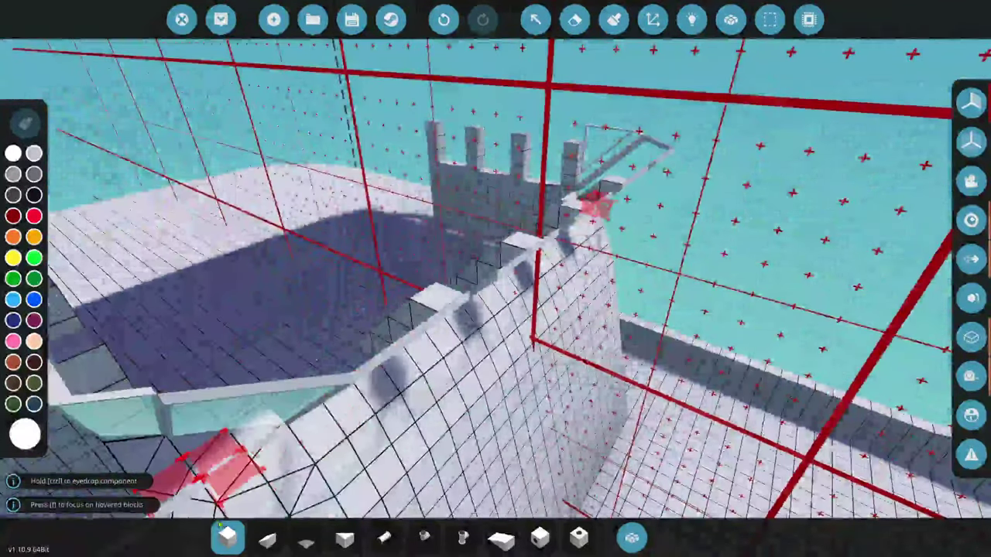
- Extend the slanted front pillars with wedges to the window tops and raise the side pillars by one block
{"action": "left_click", "coordinate": [267, 537]}
{"action": "key", "text": "d"}
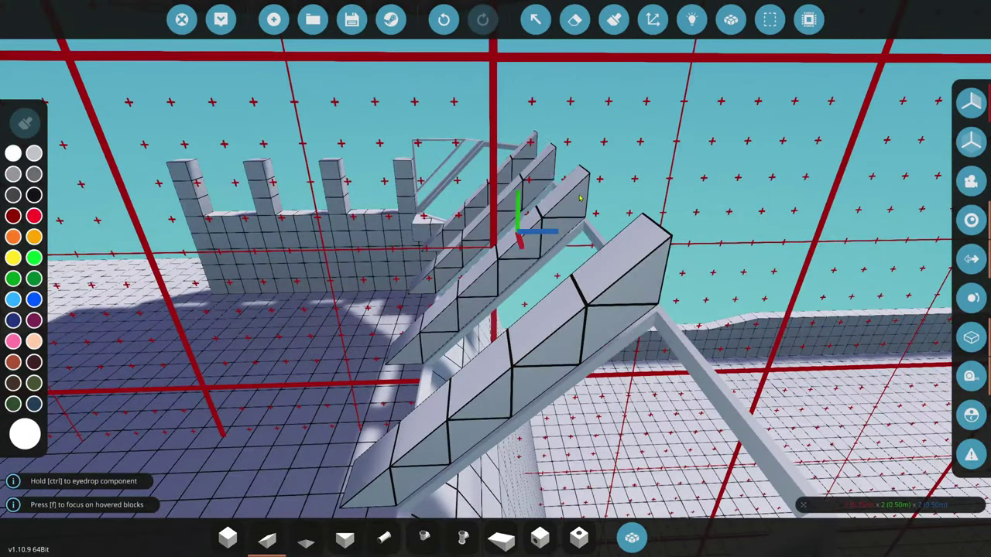
{"action": "key", "text": "w"}
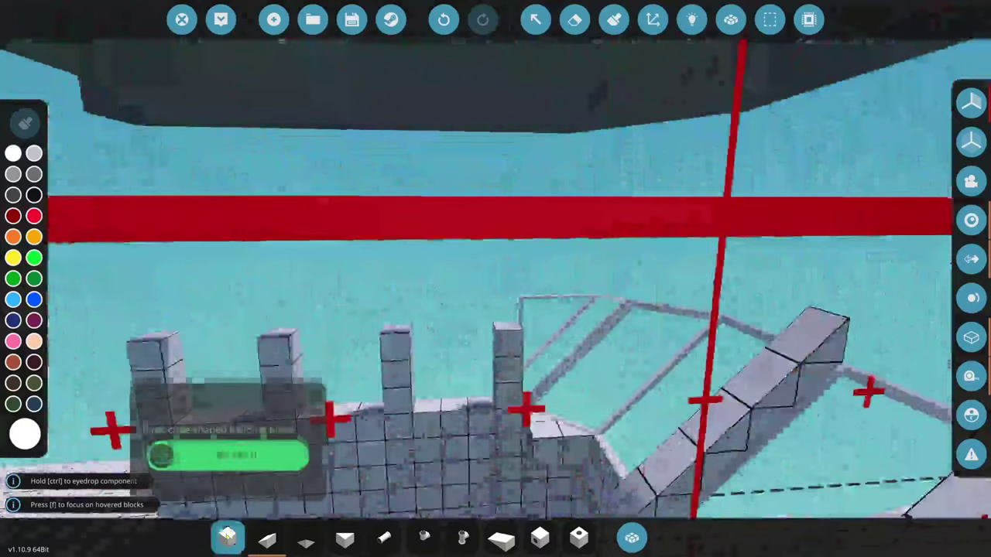
{"action": "left_click", "coordinate": [227, 537]}
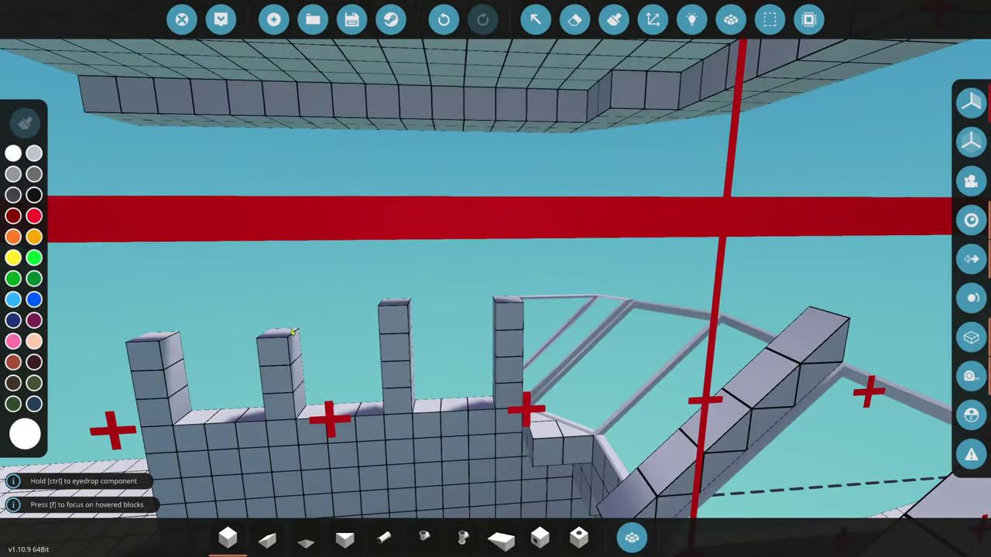
{"action": "key", "text": "a"}
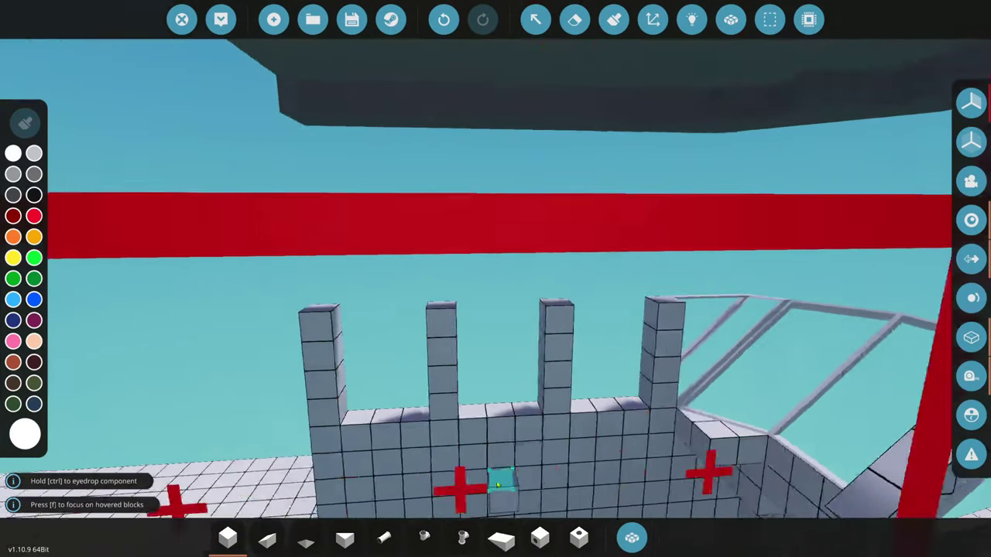
- Fill the gaps between the side pillars with Window 3x3 pieces and a narrow window strip above each one
{"action": "left_click", "coordinate": [631, 537]}
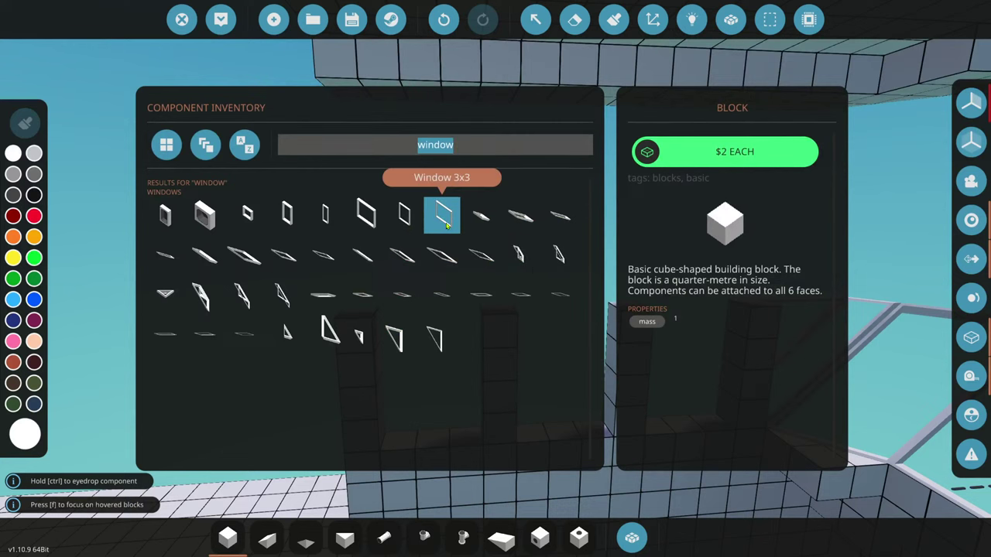
{"action": "left_click", "coordinate": [632, 538]}
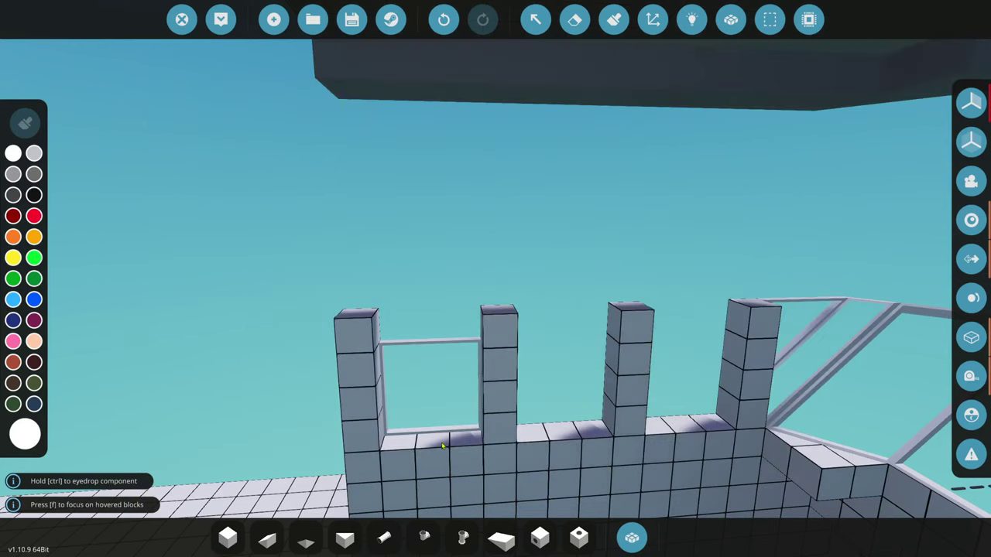
{"action": "left_click", "coordinate": [632, 537]}
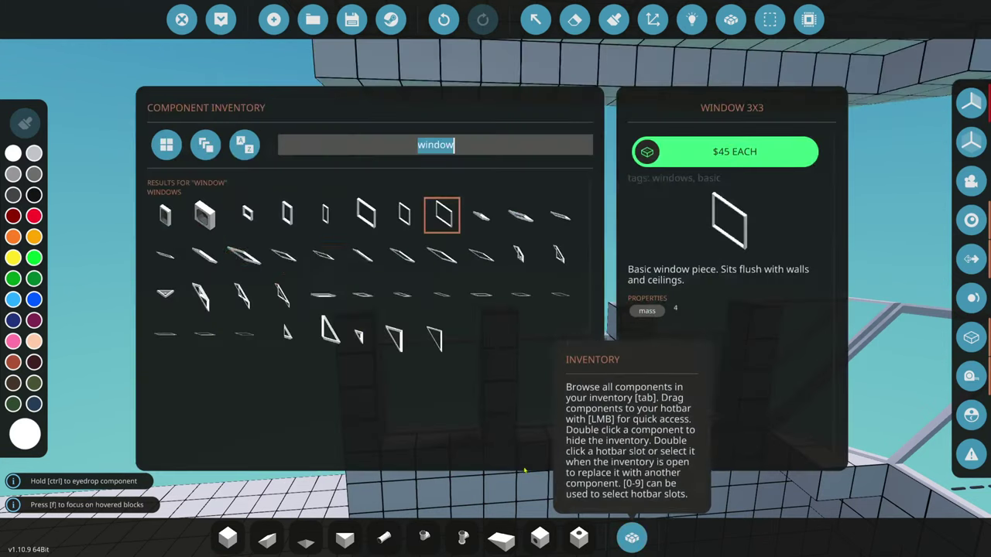
{"action": "left_click", "coordinate": [327, 217]}
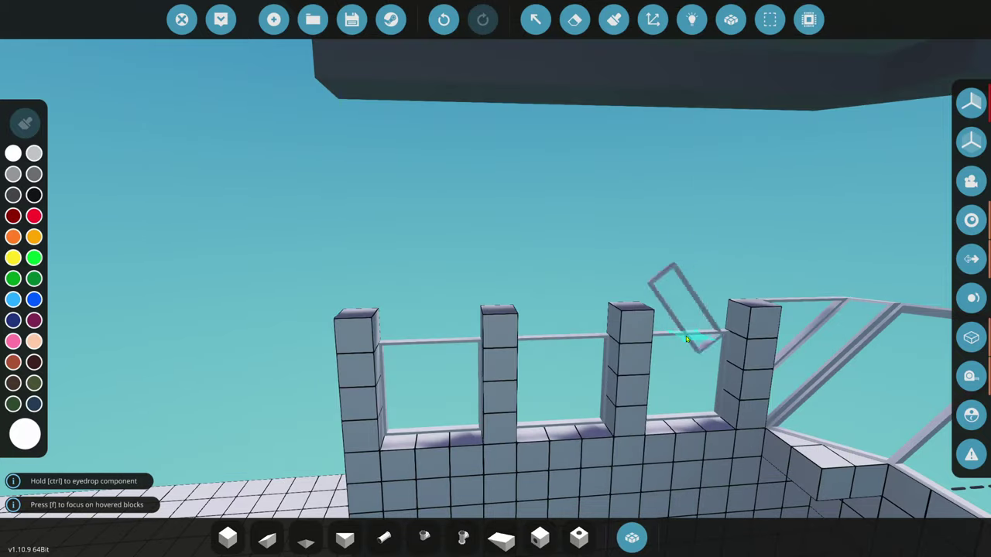
{"action": "left_click", "coordinate": [686, 336]}
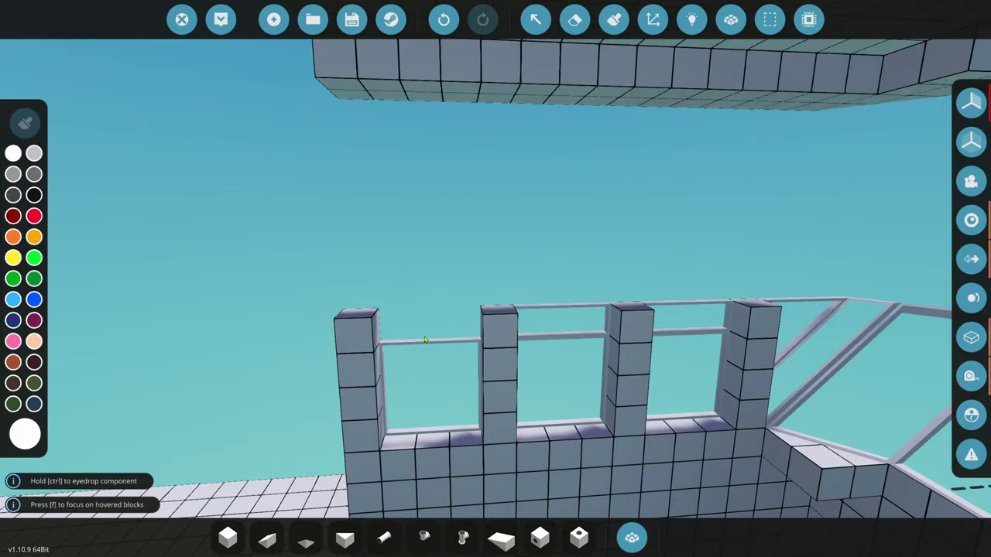
- Cut the selected bridge roof, lower it onto the raised pillars, shift it slightly forward, and place it there
{"action": "key", "text": "s"}
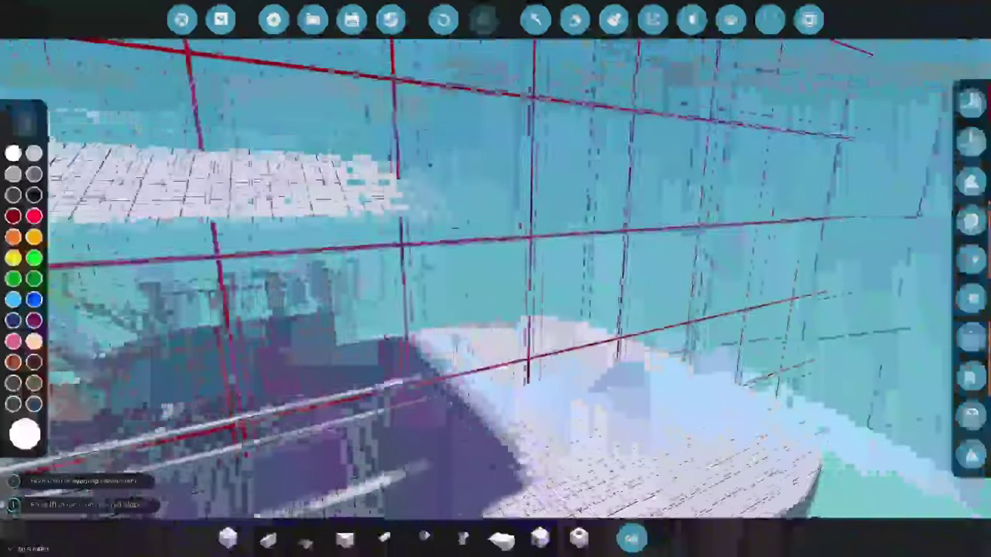
{"action": "left_click", "coordinate": [770, 19]}
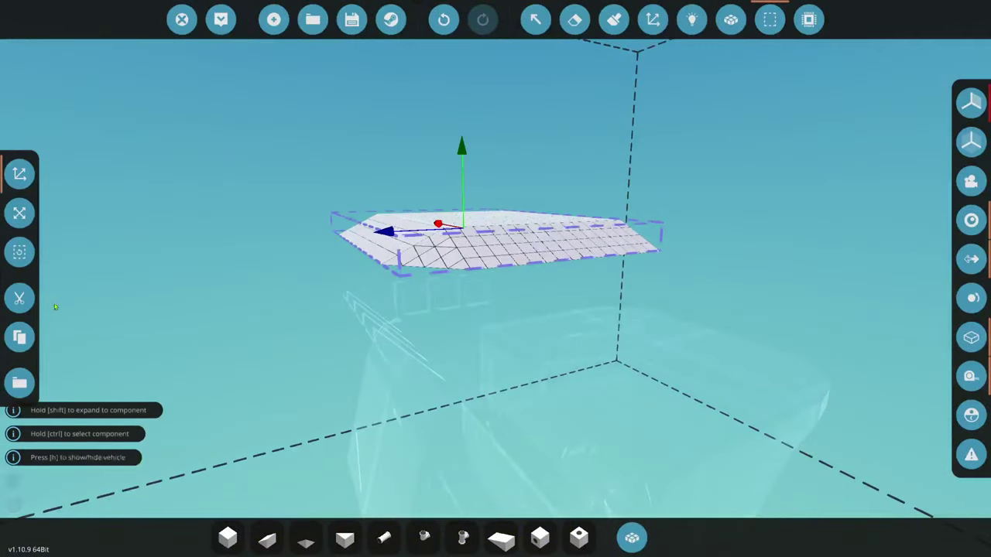
{"action": "key", "text": "h"}
{"action": "left_click_drag", "start_coordinate": [453, 149], "coordinate": [449, 203]}
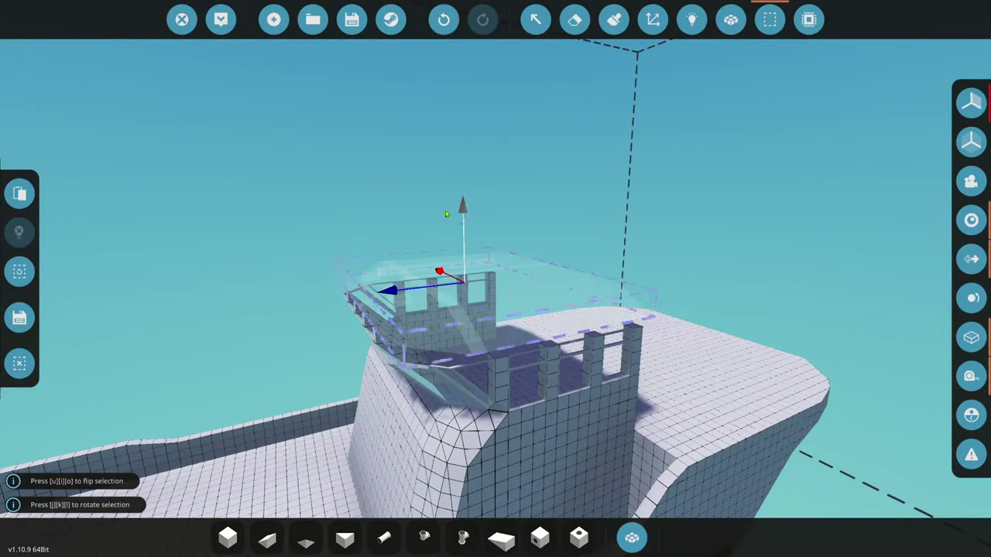
{"action": "key", "text": "w"}
{"action": "key", "text": "s"}
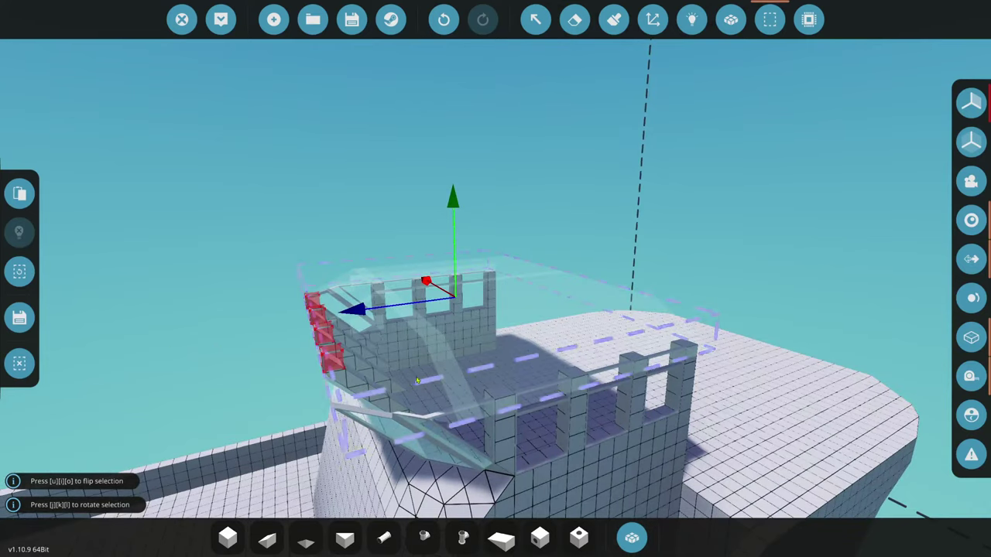
{"action": "left_click_drag", "start_coordinate": [358, 311], "coordinate": [348, 317]}
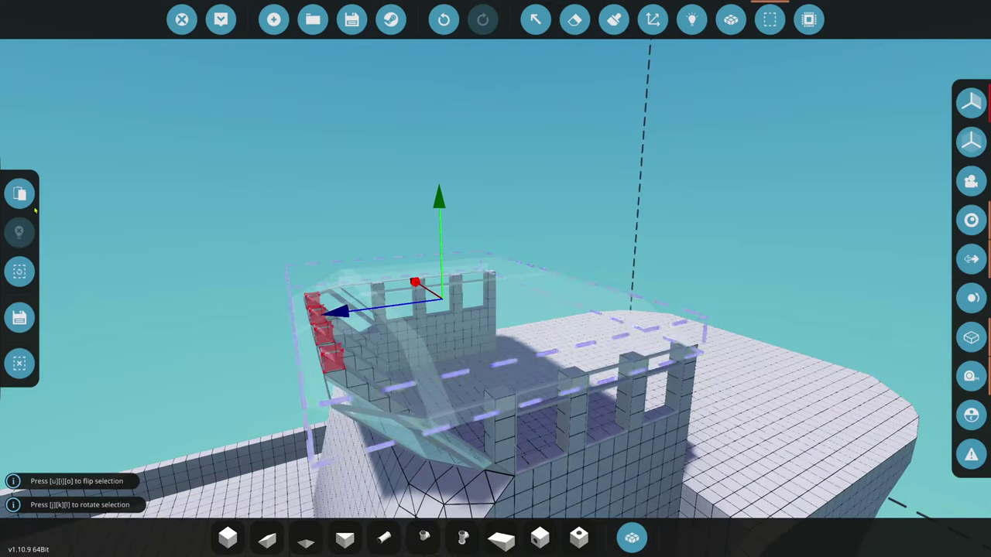
{"action": "left_click", "coordinate": [19, 271]}
{"action": "left_click", "coordinate": [731, 20]}
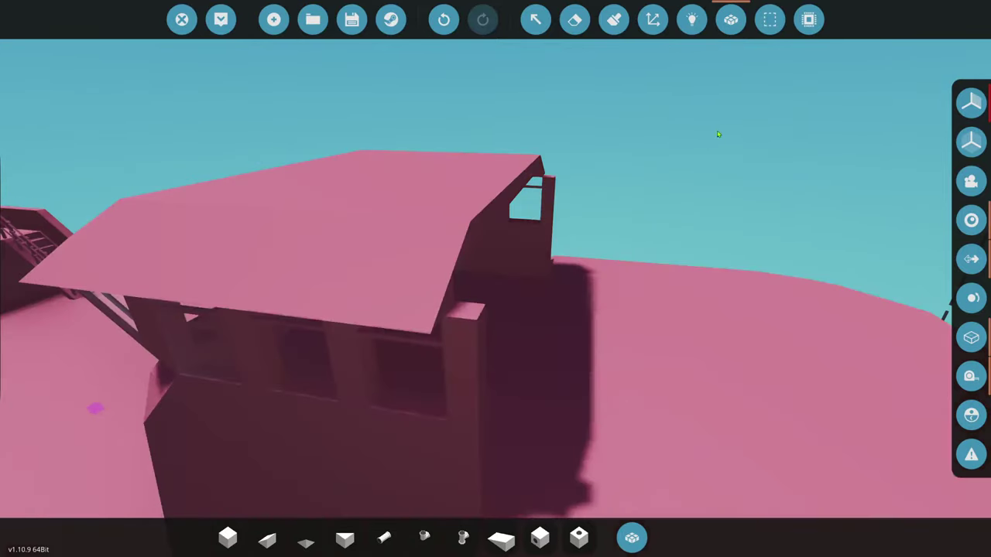
- Copy the rear edge row of the bridge roof, paste it directly behind the existing edge, and merge it with the vessel
{"action": "left_click", "coordinate": [769, 19]}
{"action": "left_click", "coordinate": [429, 298]}
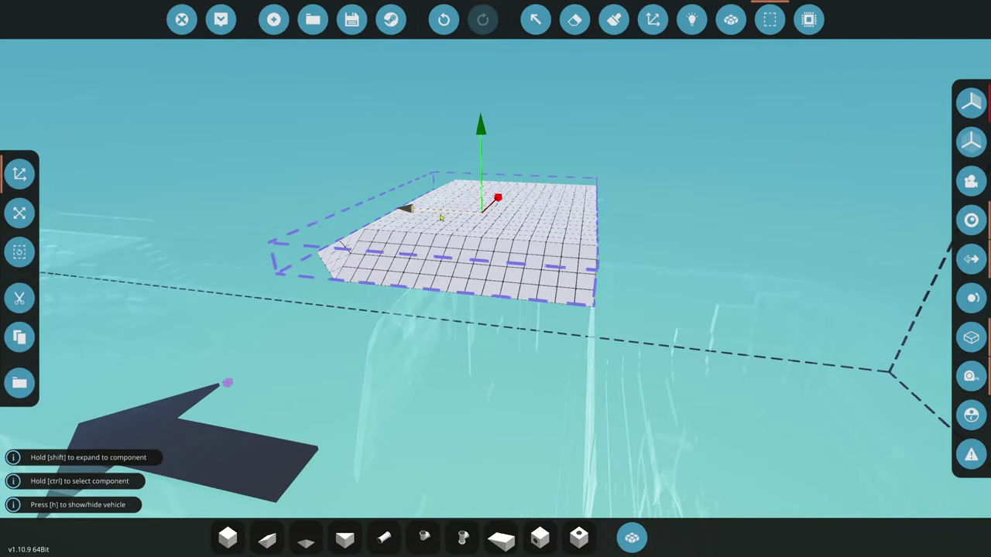
{"action": "left_click_drag", "start_coordinate": [401, 215], "coordinate": [641, 251]}
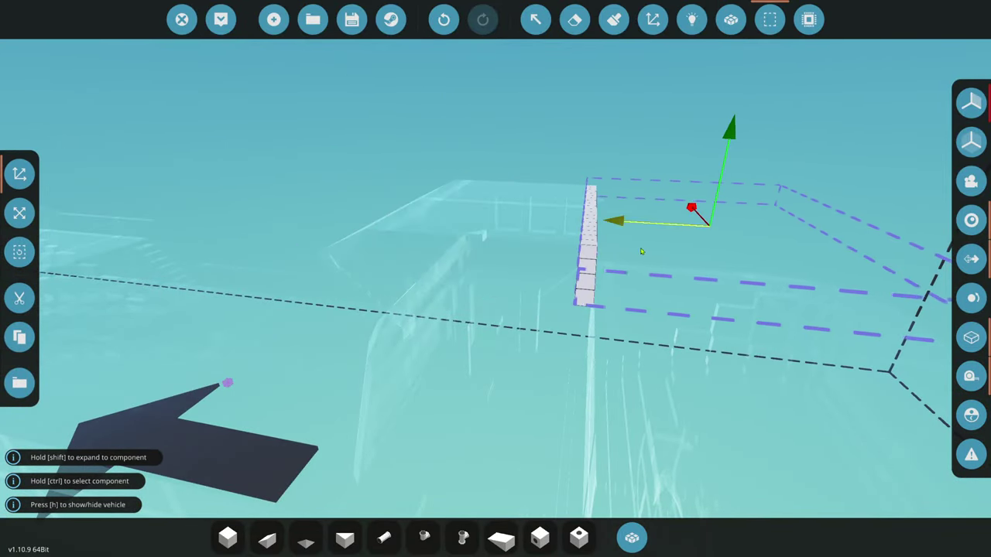
{"action": "left_click", "coordinate": [20, 337]}
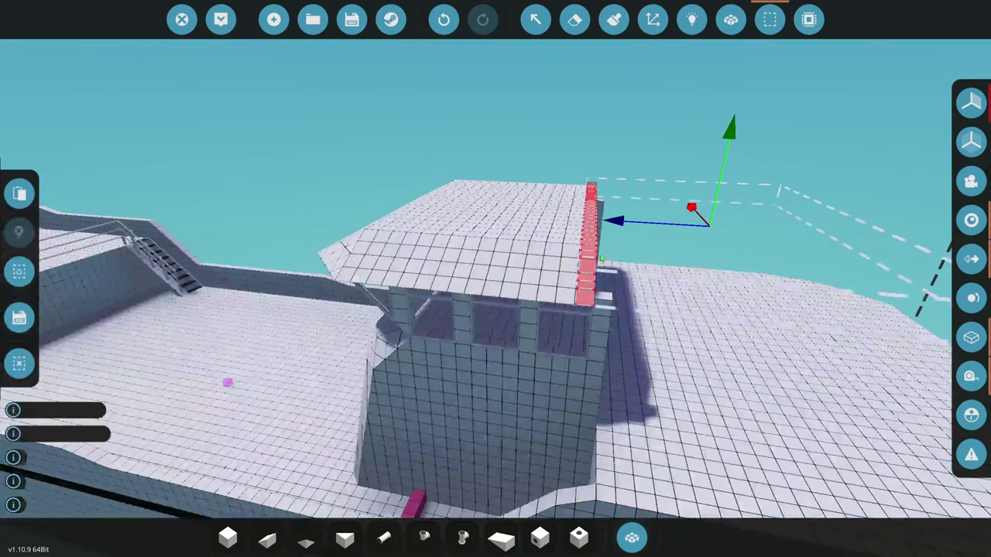
{"action": "left_click", "coordinate": [19, 194]}
{"action": "left_click", "coordinate": [20, 363]}
{"action": "left_click", "coordinate": [731, 19]}
{"action": "left_click", "coordinate": [616, 197]}
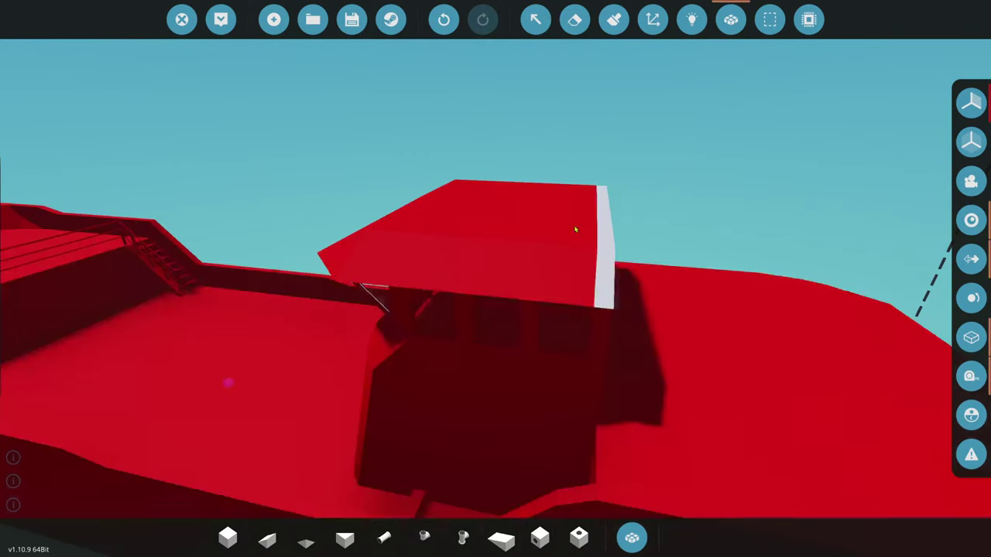
- Spawn the vessel and examine the bridge's roof, rear opening and interior on foot, returning to the workbench when done
{"action": "left_click", "coordinate": [221, 19]}
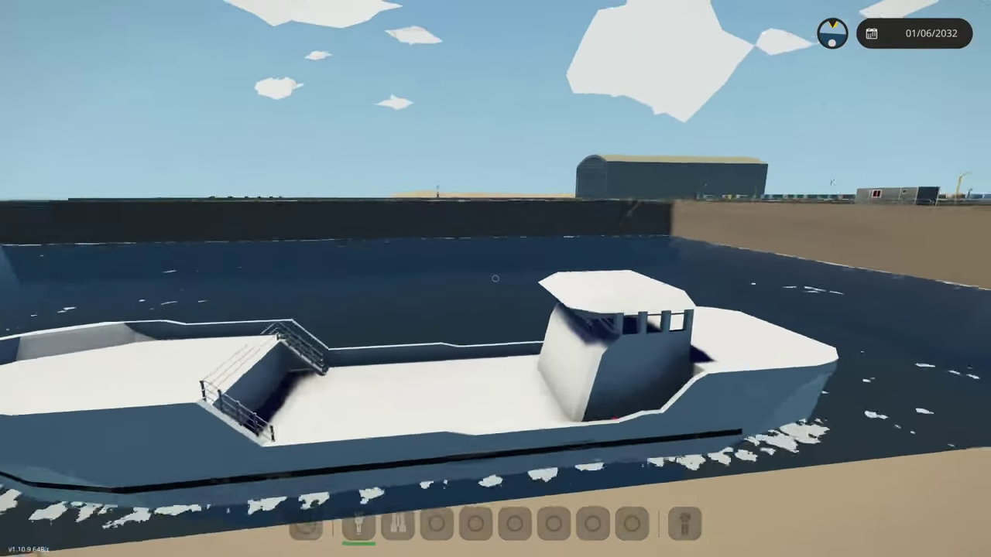
{"action": "key", "text": "w"}
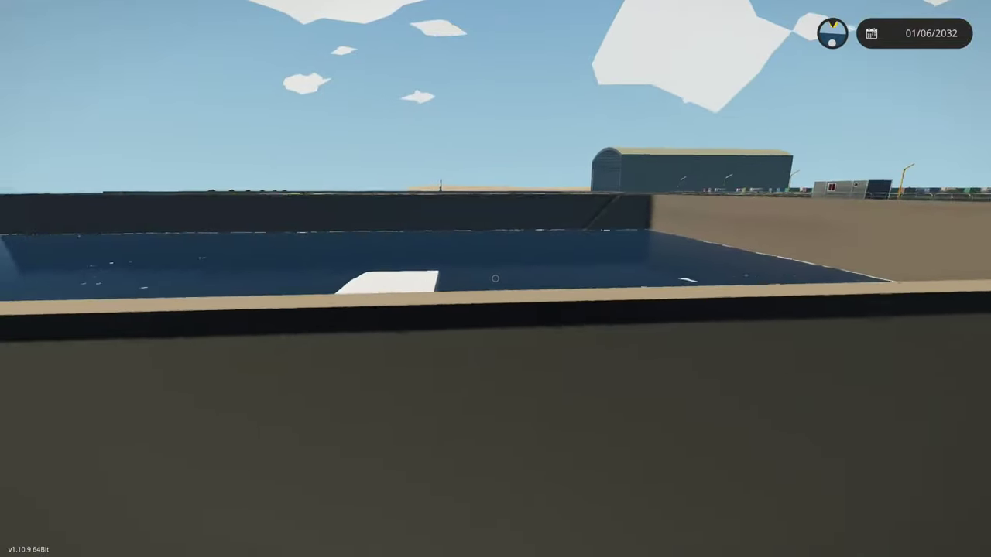
{"action": "key", "text": "w"}
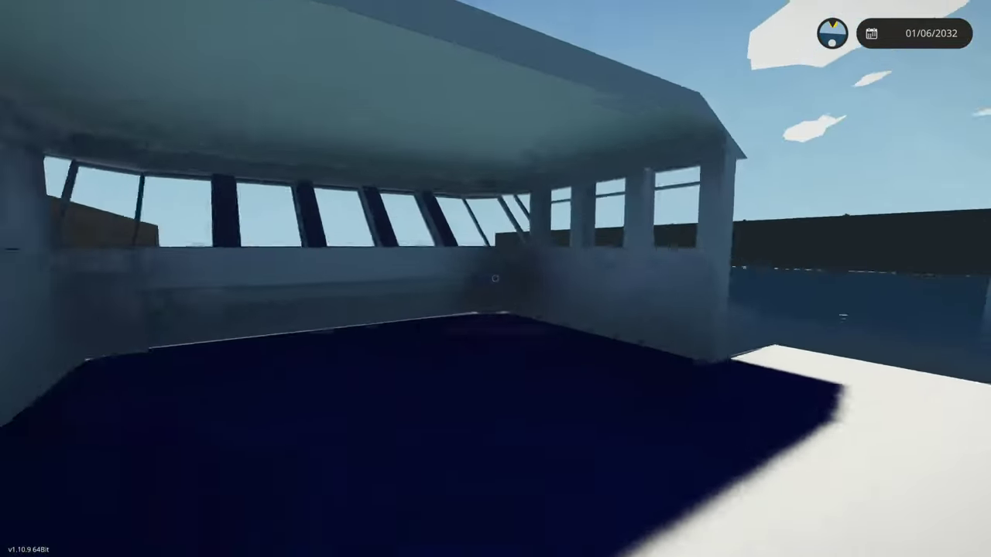
{"action": "key", "text": "s"}
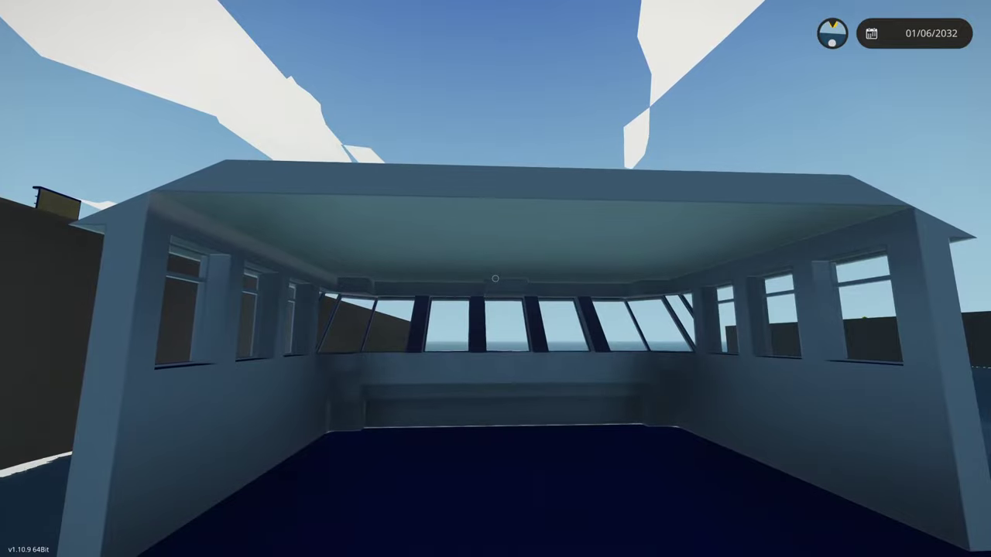
{"action": "key", "text": "w"}
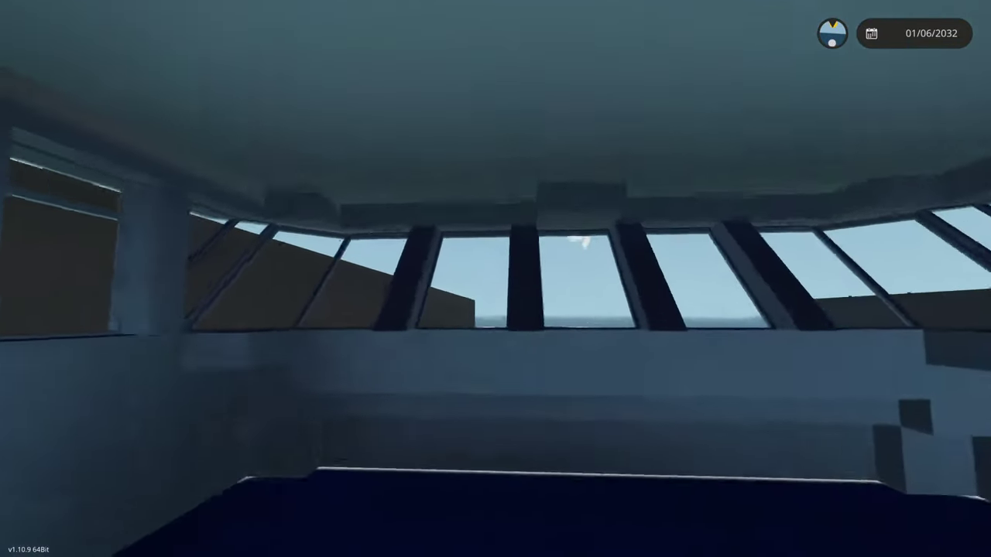
{"action": "key", "text": "s"}
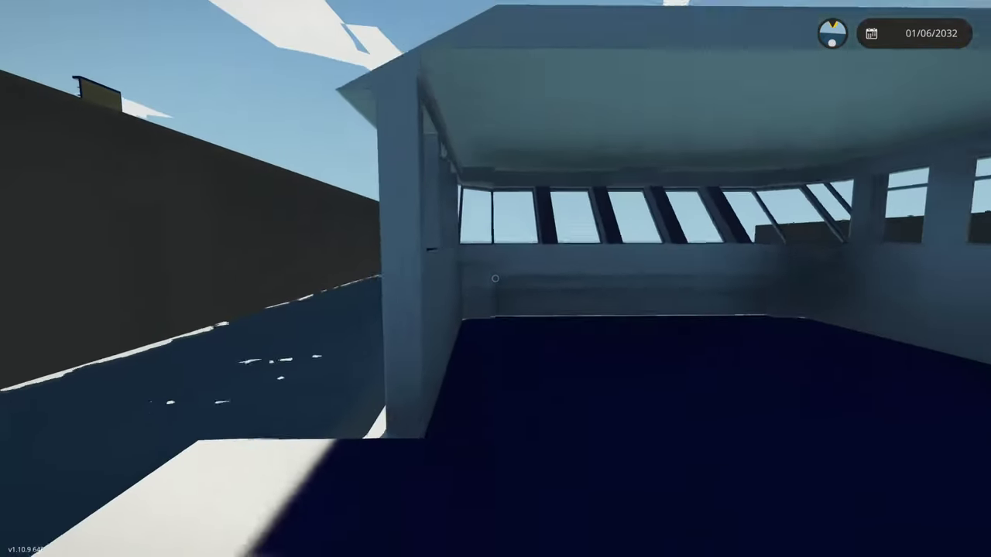
{"action": "key", "text": "w"}
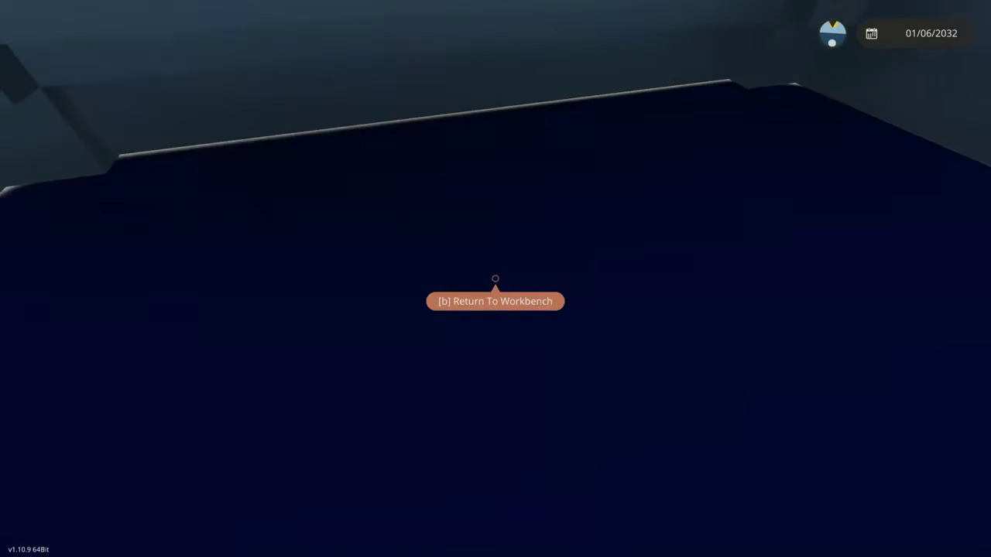
{"action": "key", "text": "b"}
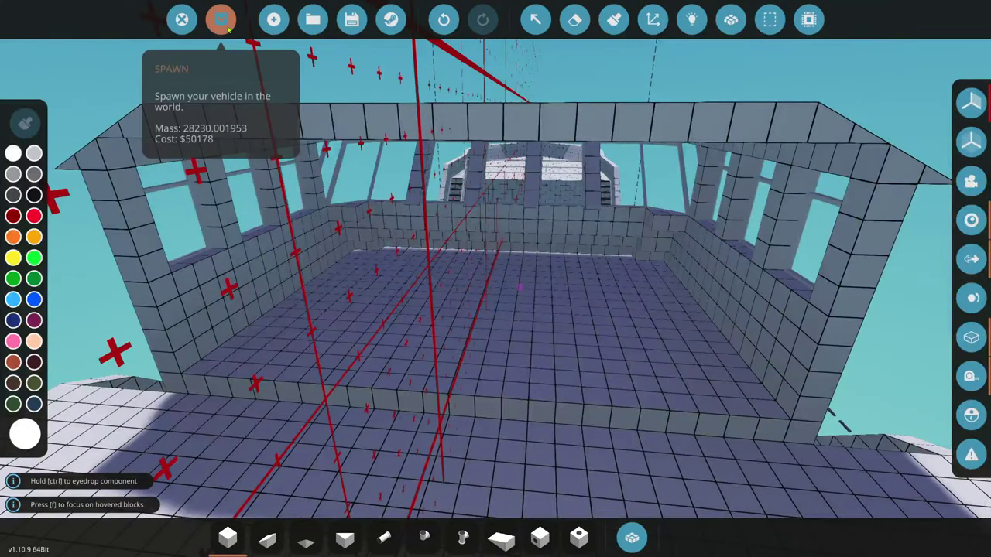
- Spawn the vessel again and check the outlook through the bridge's front and side windows before returning to the workbench
{"action": "left_click", "coordinate": [221, 19]}
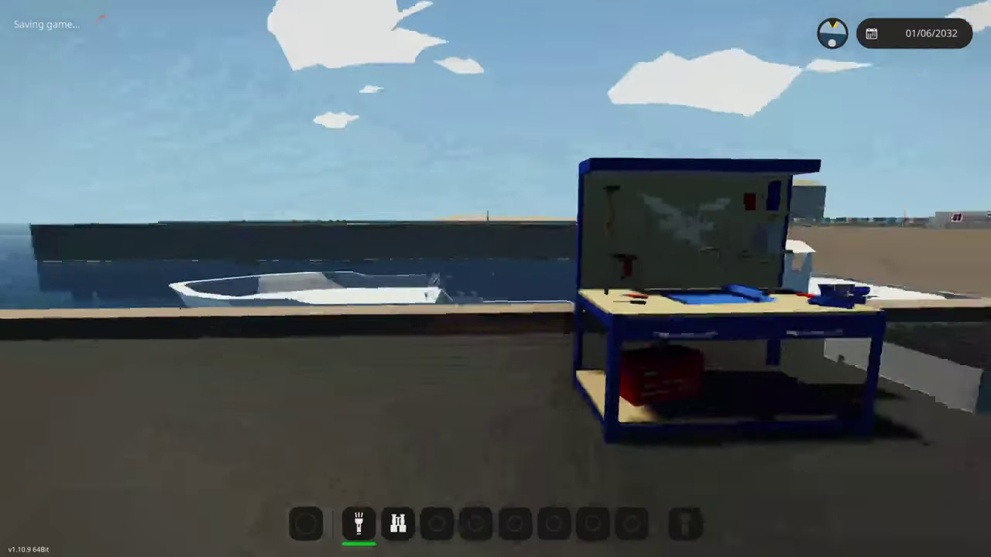
{"action": "key", "text": "w"}
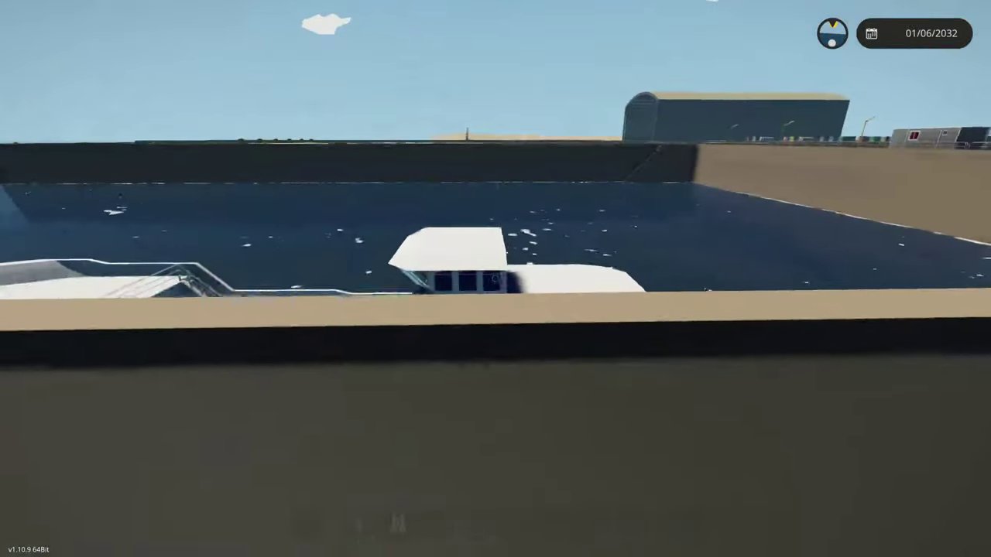
{"action": "key", "text": "w"}
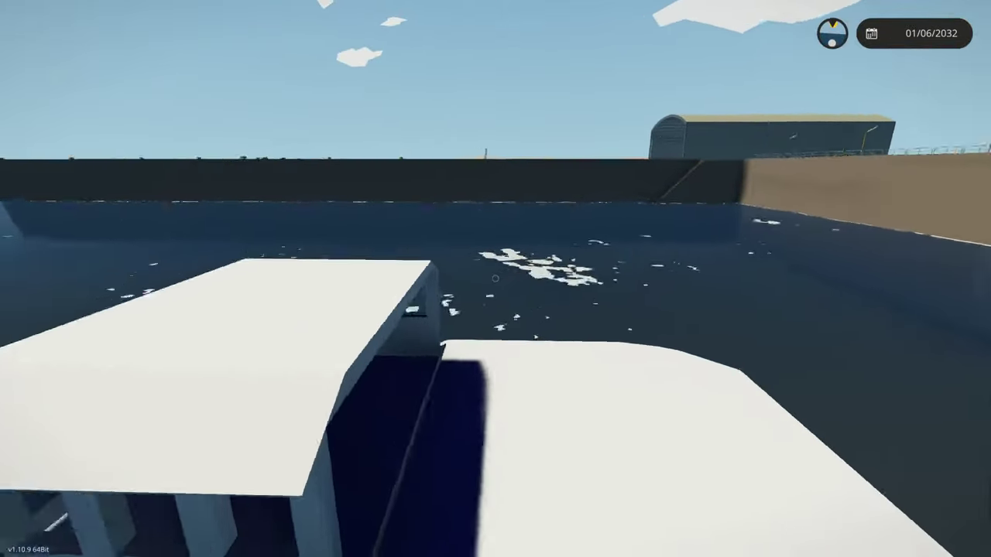
{"action": "key", "text": "w"}
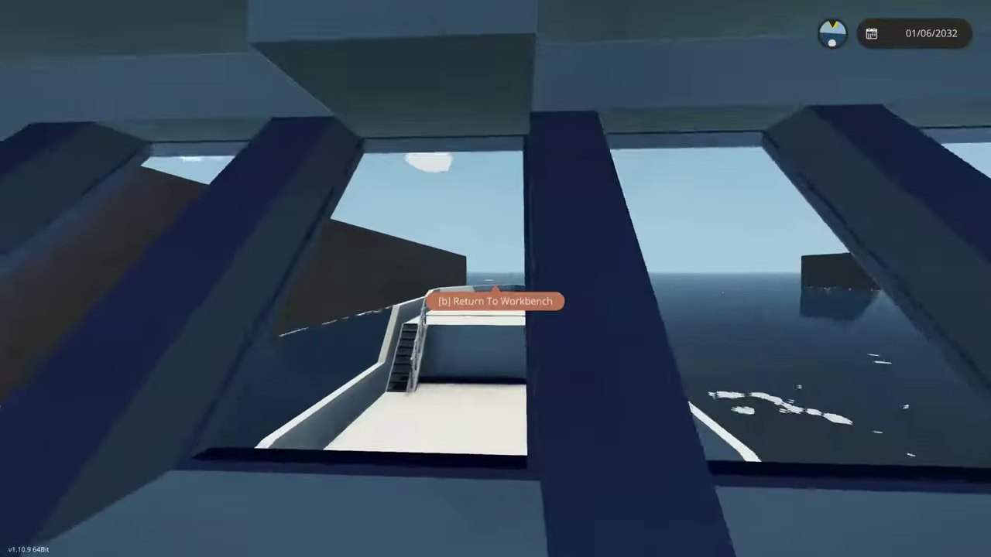
{"action": "key", "text": "w"}
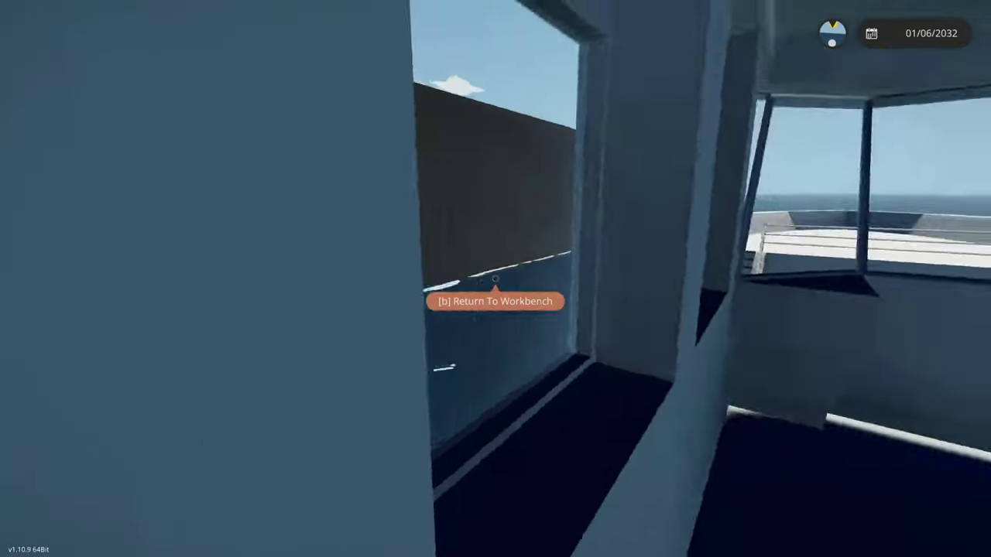
{"action": "key", "text": "w"}
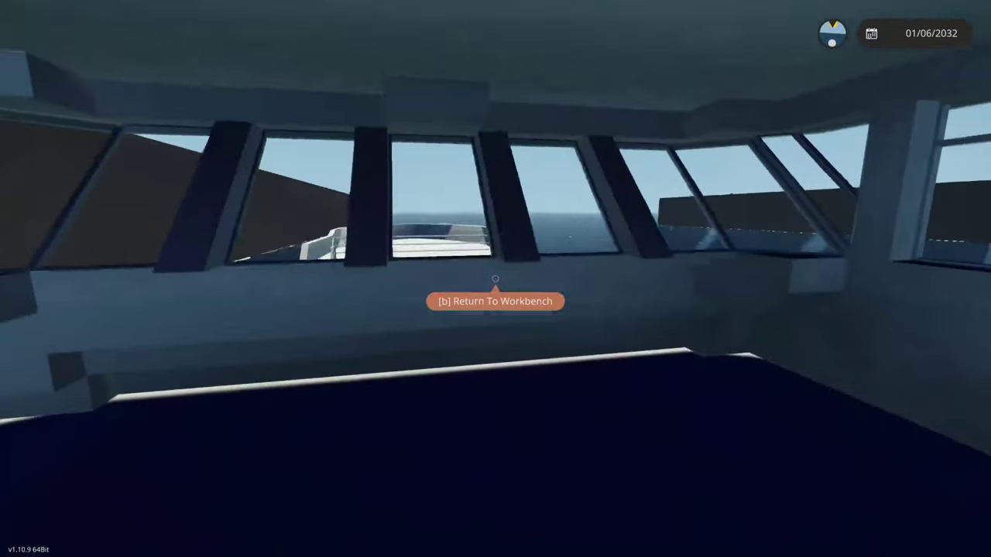
{"action": "key", "text": "b"}
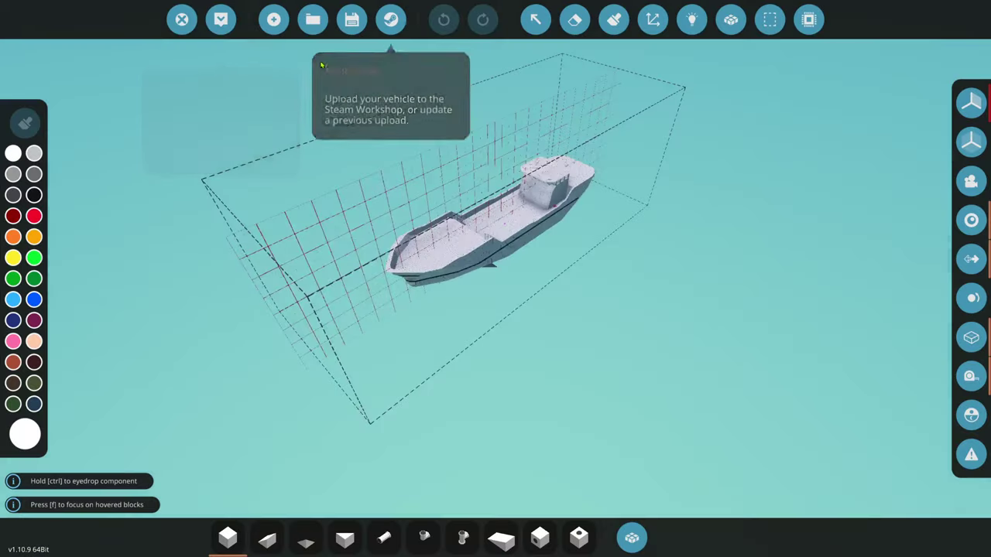
- Deepen the interior ledge beneath the front bridge windows with a row of blocks
{"action": "key", "text": "w"}
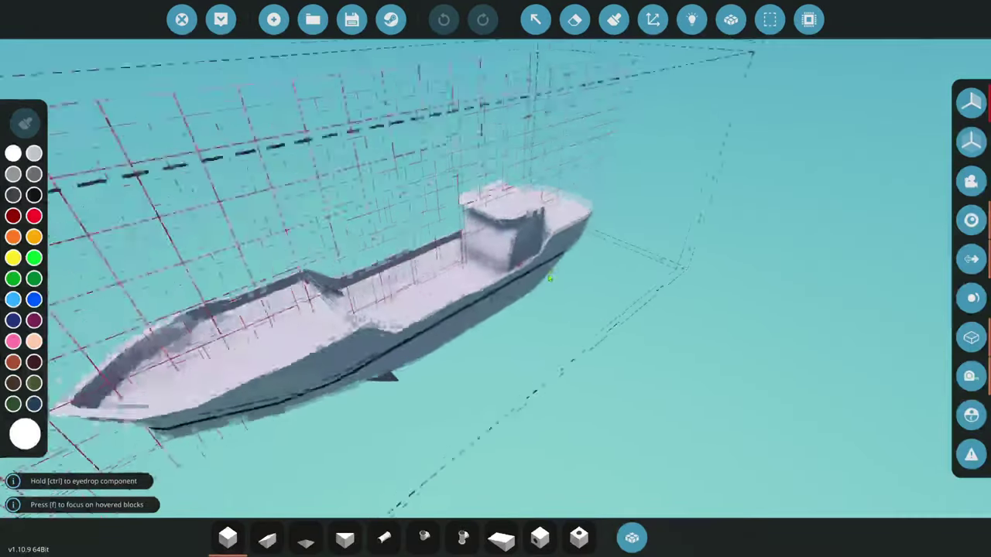
{"action": "key", "text": "w"}
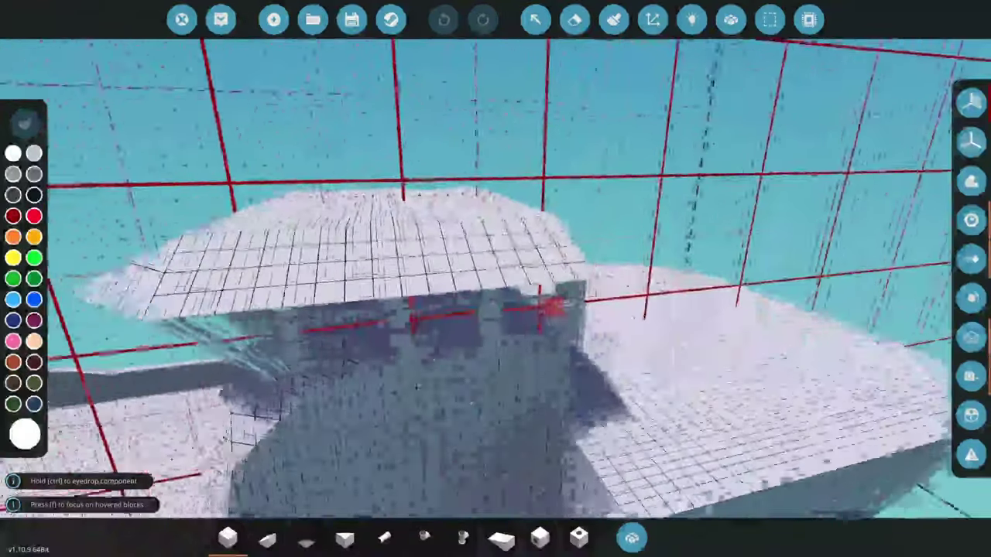
{"action": "key", "text": "w"}
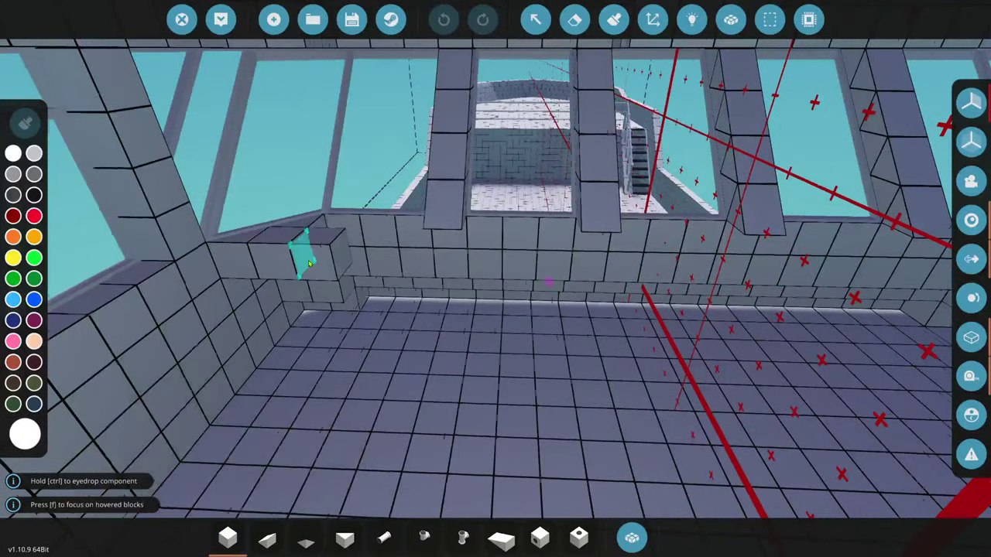
{"action": "key", "text": "w"}
{"action": "key", "text": "w"}
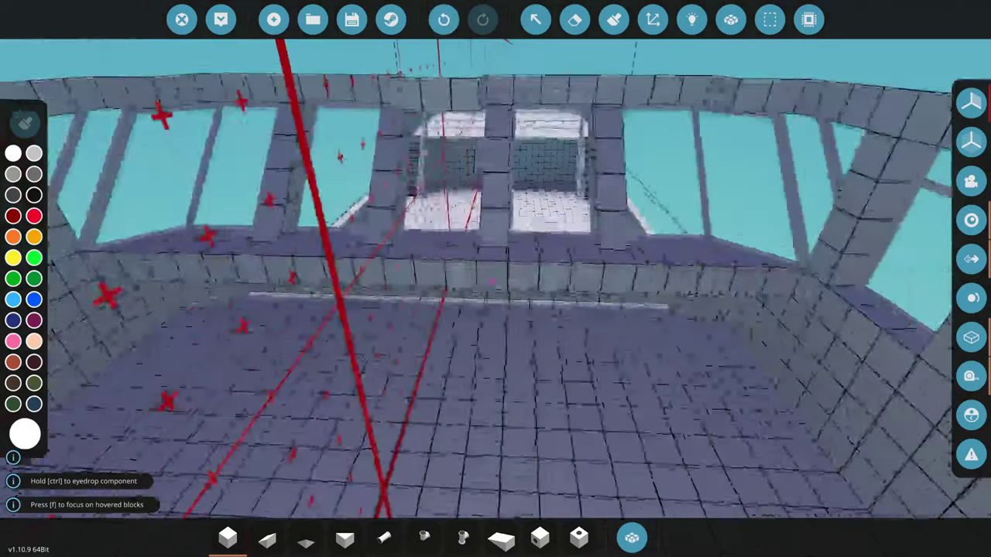
- Cut the whole bridge roof, raise it to leave a gap above the window frames, and paste it there
{"action": "key", "text": "w"}
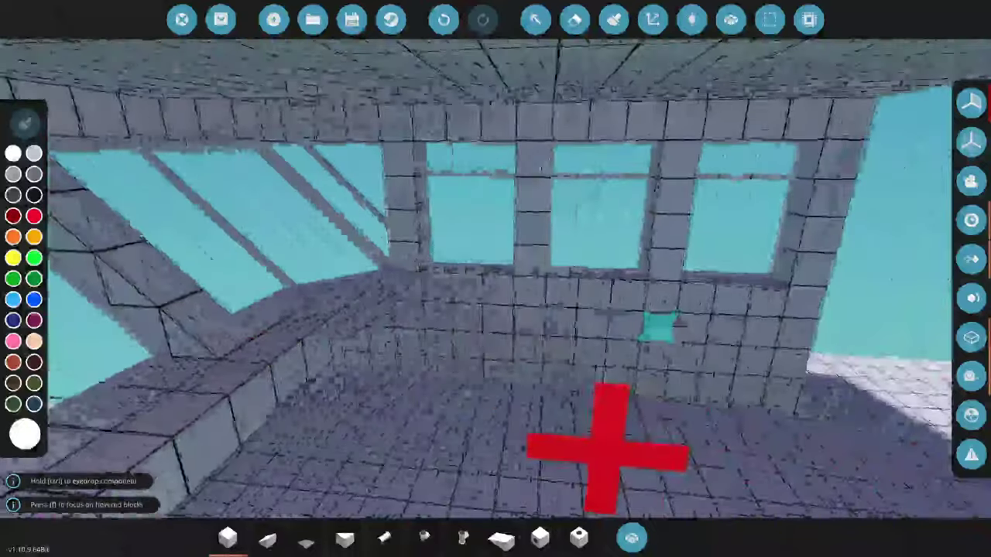
{"action": "key", "text": "w"}
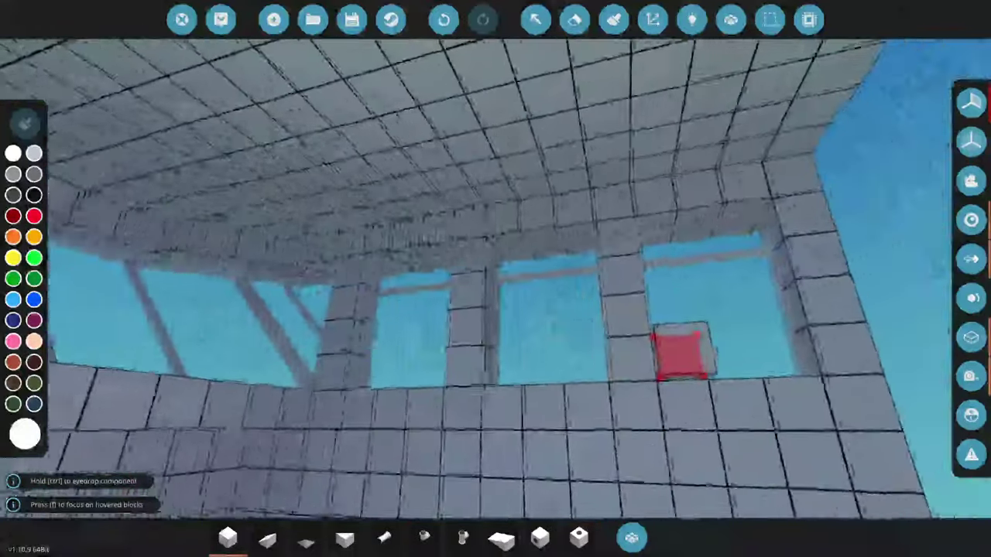
{"action": "key", "text": "w"}
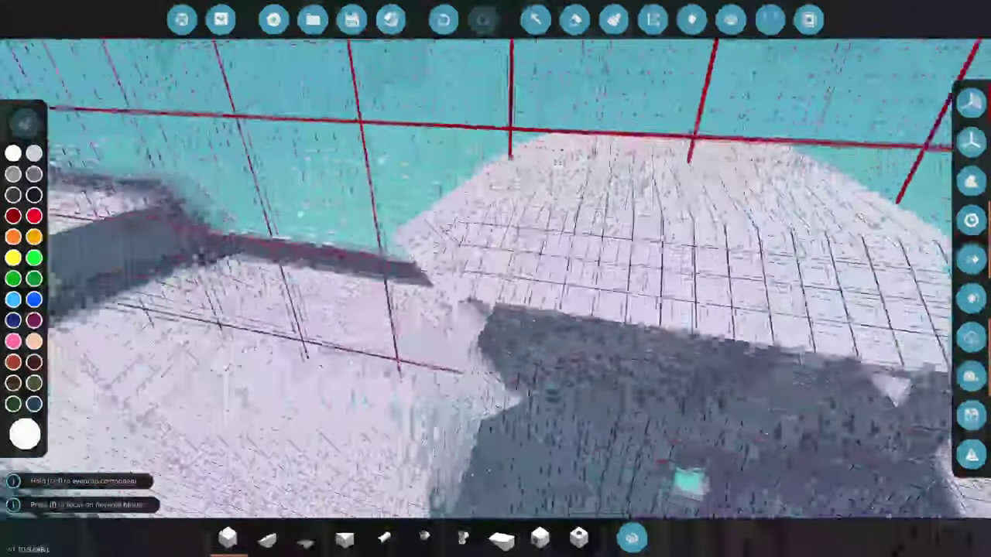
{"action": "key", "text": "w"}
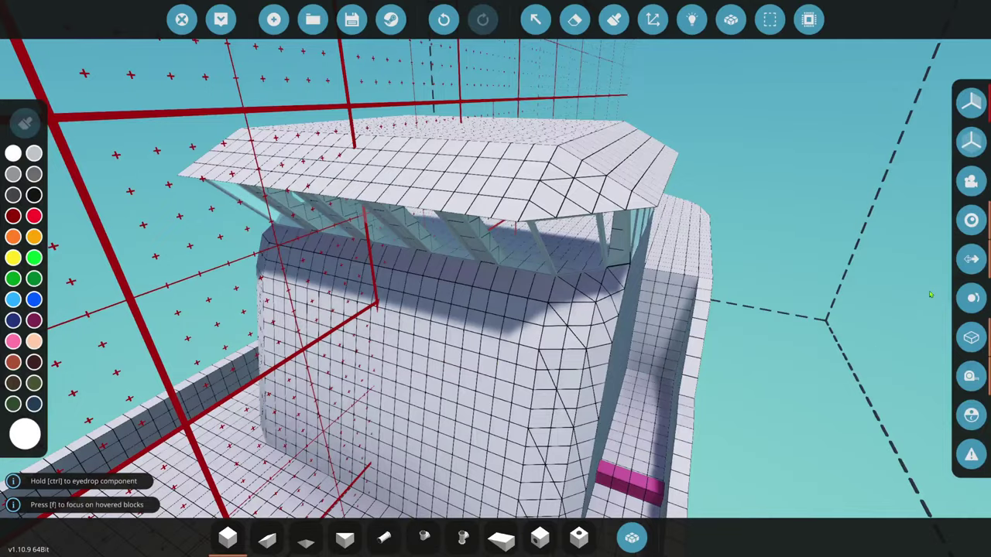
{"action": "key", "text": "f"}
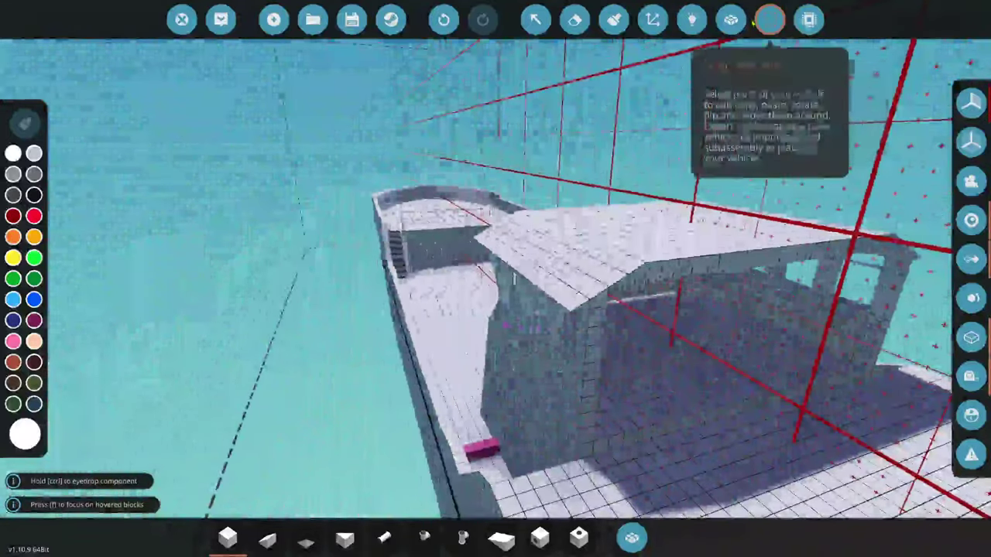
{"action": "left_click", "coordinate": [770, 19]}
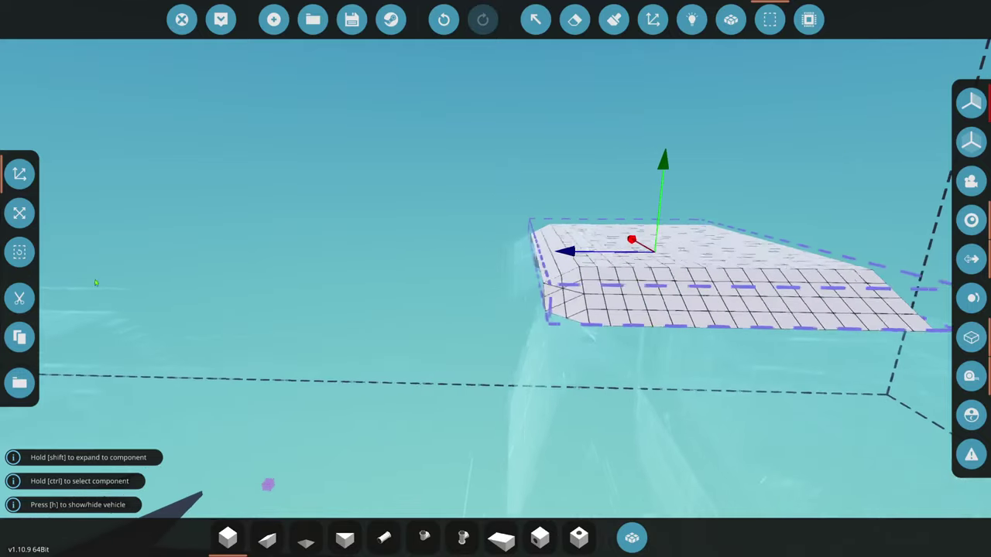
{"action": "left_click", "coordinate": [20, 213]}
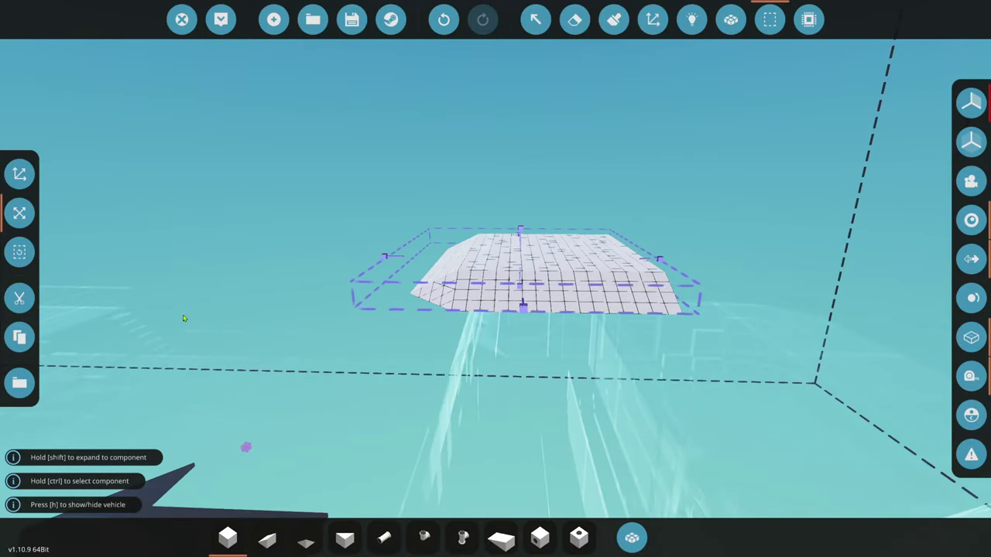
{"action": "left_click", "coordinate": [20, 298]}
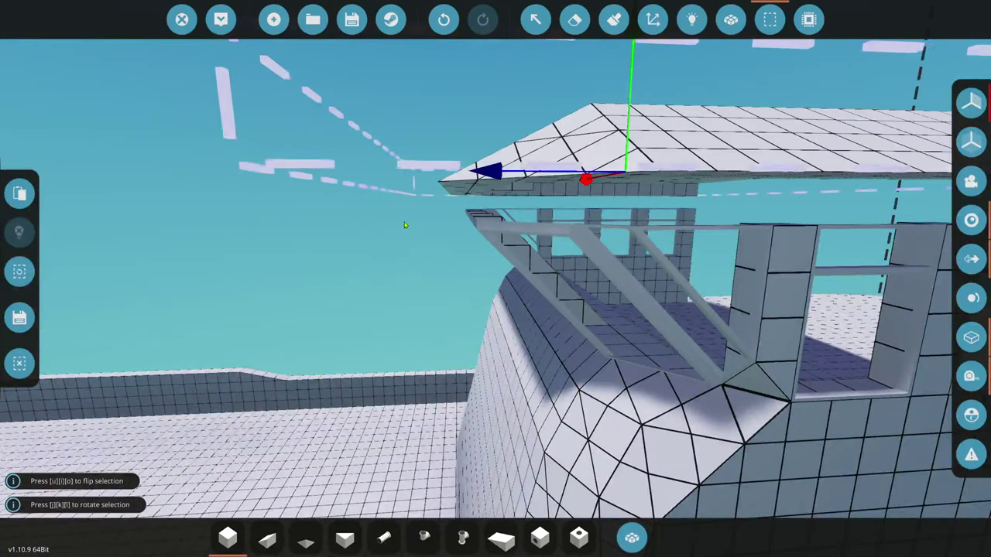
{"action": "left_click", "coordinate": [20, 193]}
- Fill the front gap between the bridge window frames and raised roof with blocks, using matching wedges on the angled front corners
{"action": "left_click", "coordinate": [344, 538]}
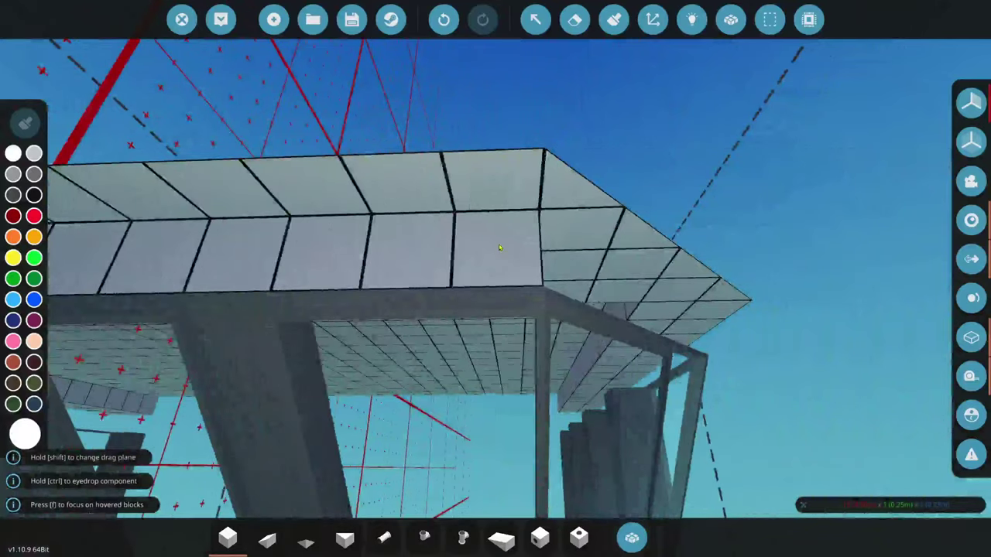
{"action": "key", "text": "2"}
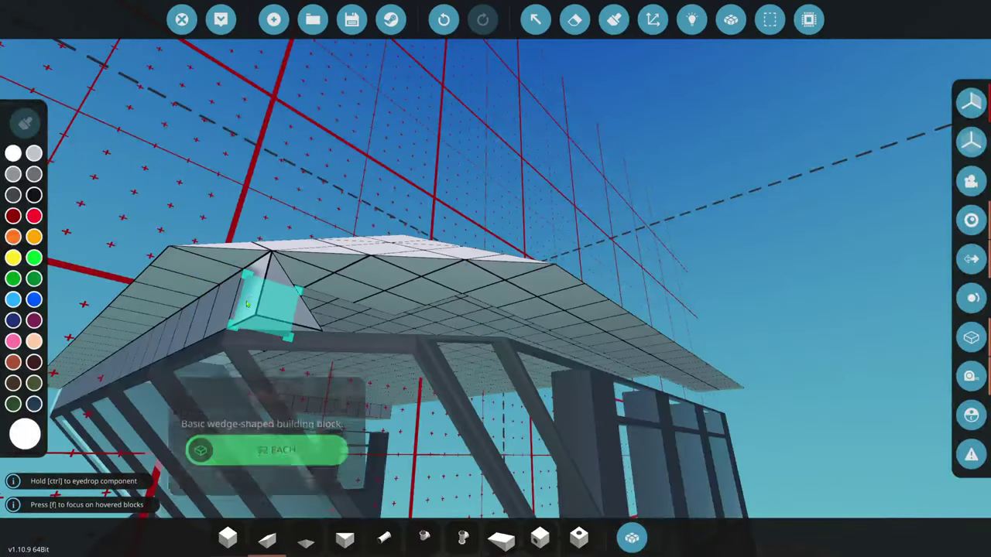
{"action": "key", "text": "e"}
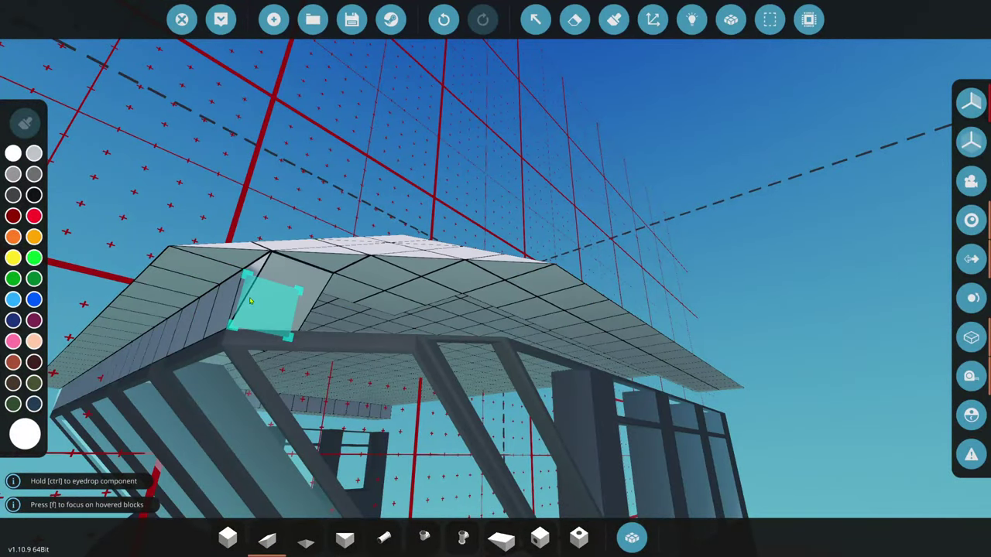
{"action": "key", "text": "e"}
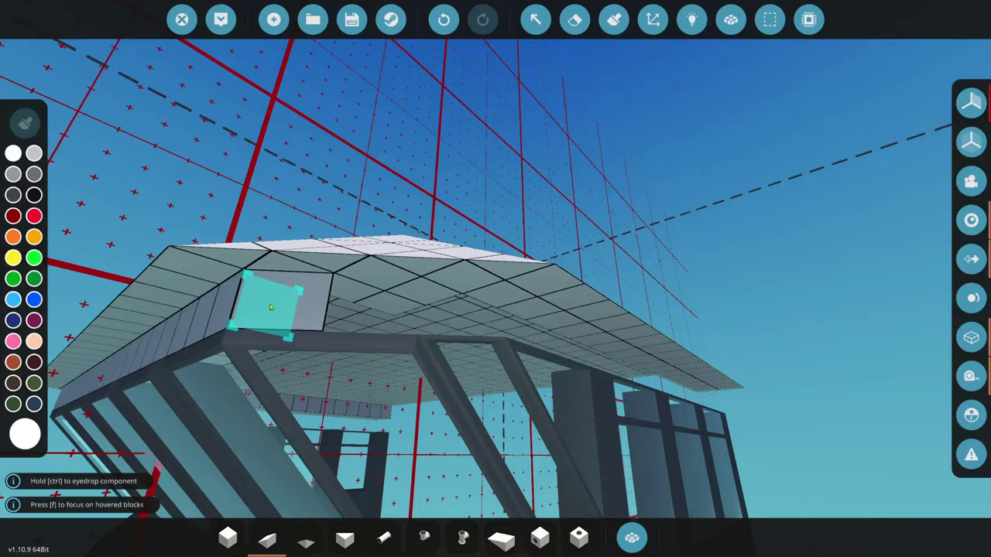
{"action": "key", "text": "w"}
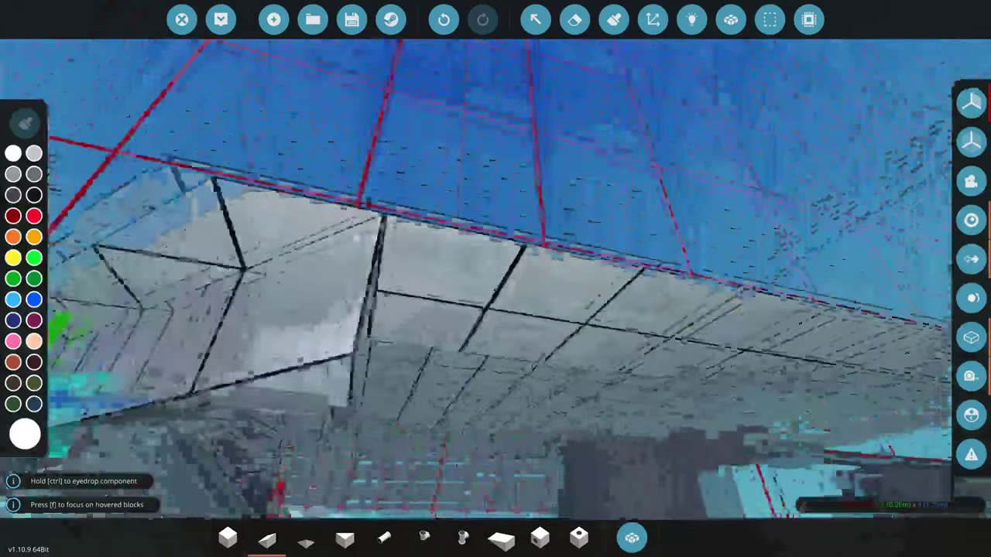
{"action": "key", "text": "s"}
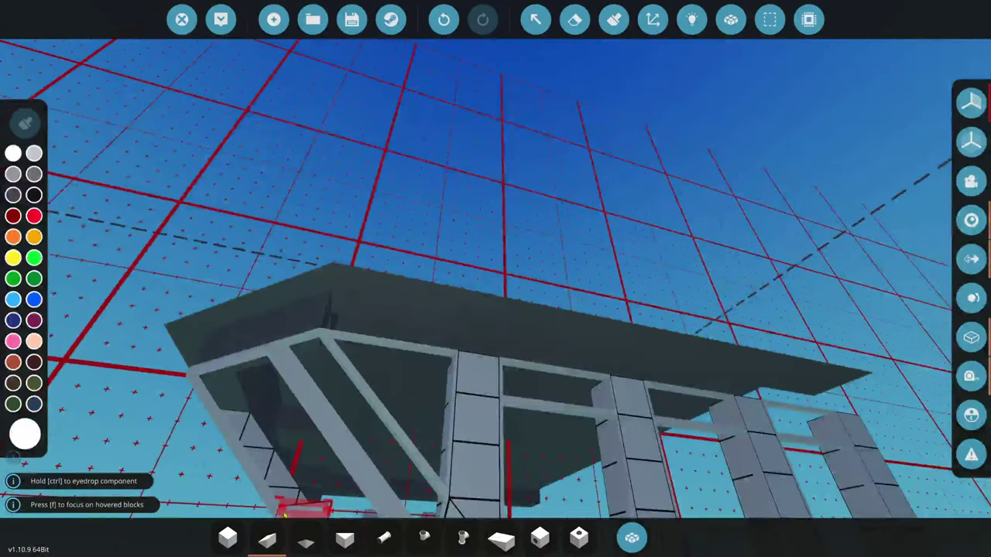
- Close the gap above the bridge's side windows with a row of blocks beneath the raised roof
{"action": "left_click", "coordinate": [227, 538]}
{"action": "key", "text": "w"}
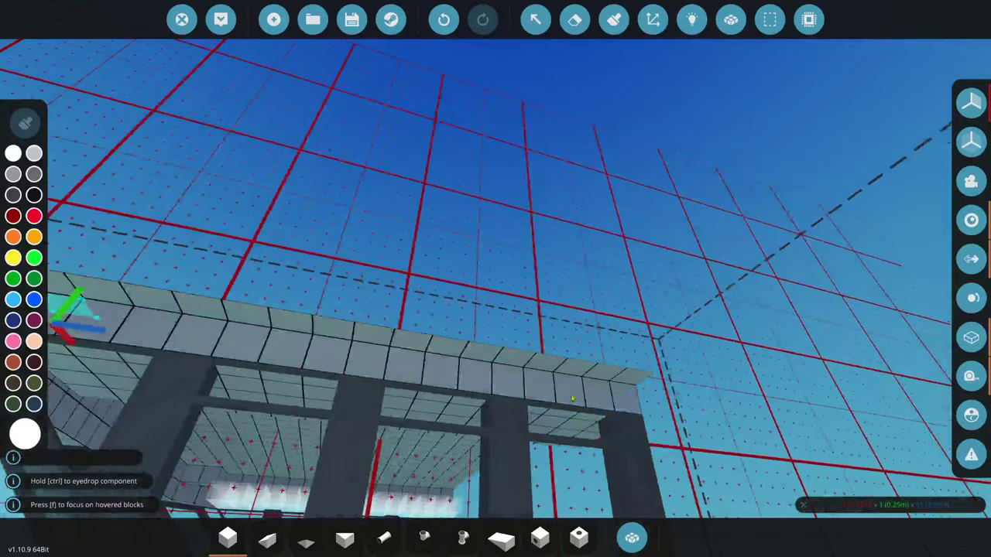
{"action": "left_click", "coordinate": [597, 393]}
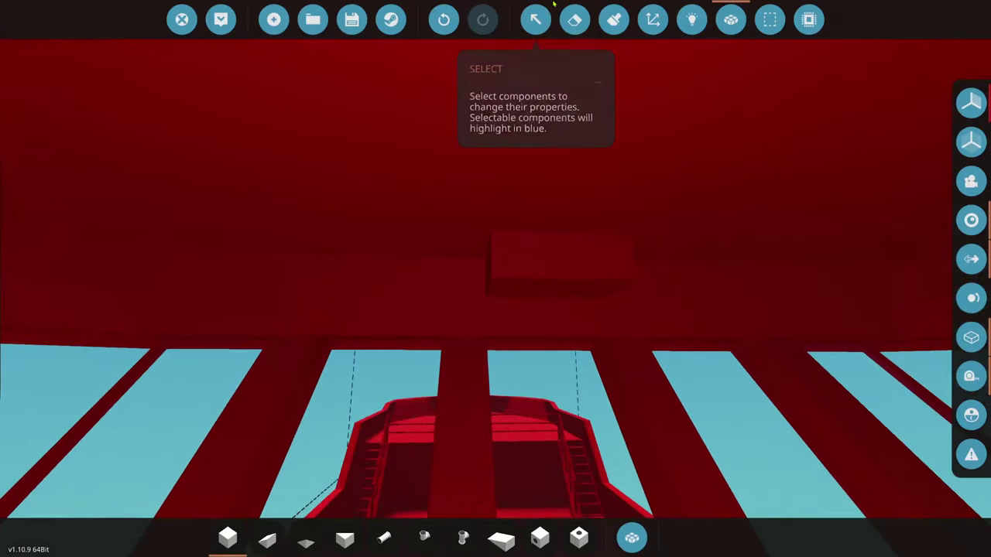
{"action": "left_click", "coordinate": [574, 20]}
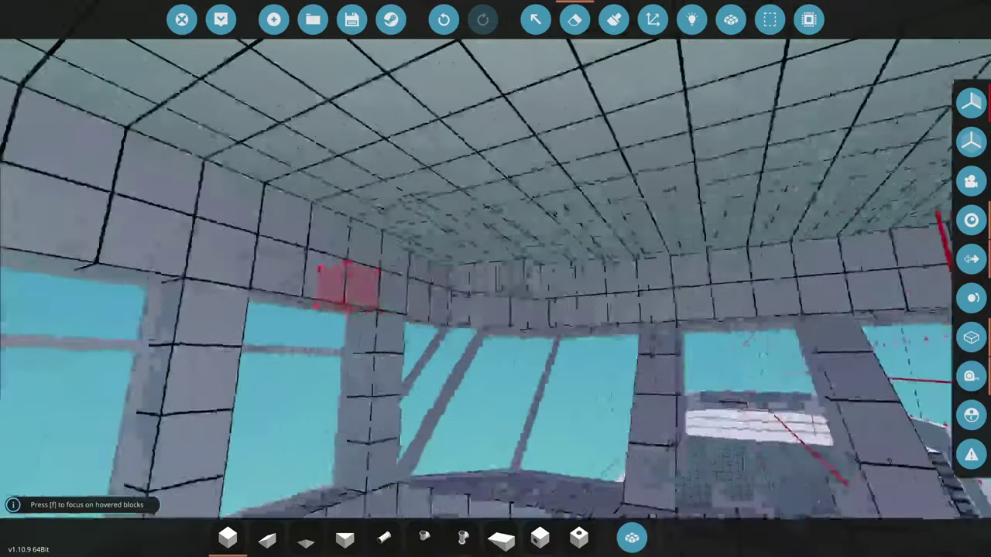
{"action": "left_click", "coordinate": [554, 260]}
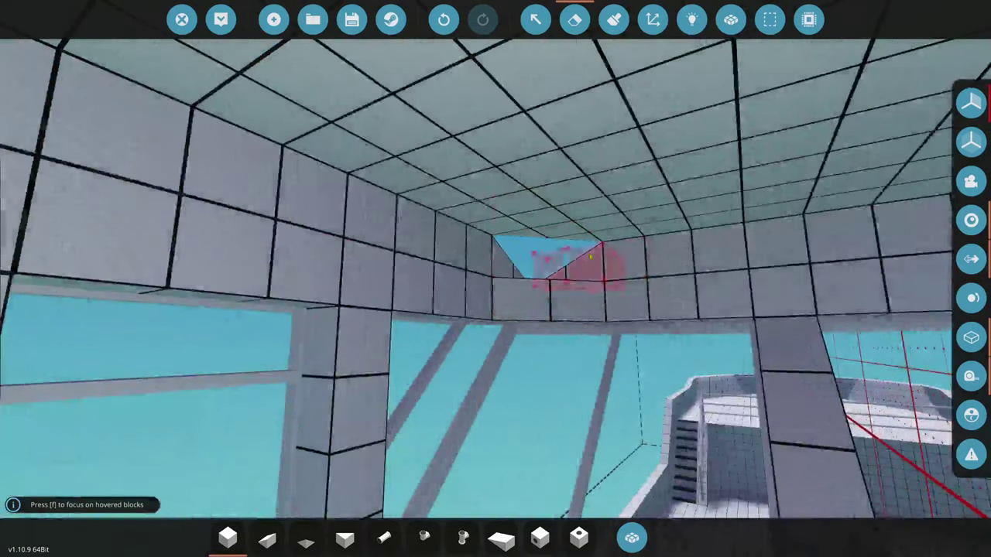
{"action": "left_click", "coordinate": [446, 21]}
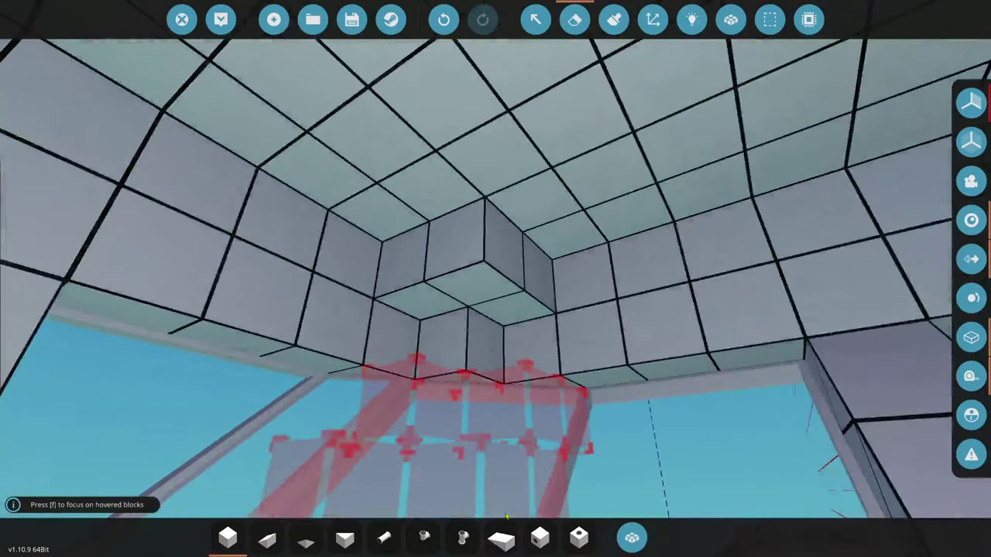
- Cover the stepped blocks in the upper front interior corner with rows of pyramid pieces to form a sloped surface
{"action": "key", "text": "4"}
{"action": "key", "text": "p"}
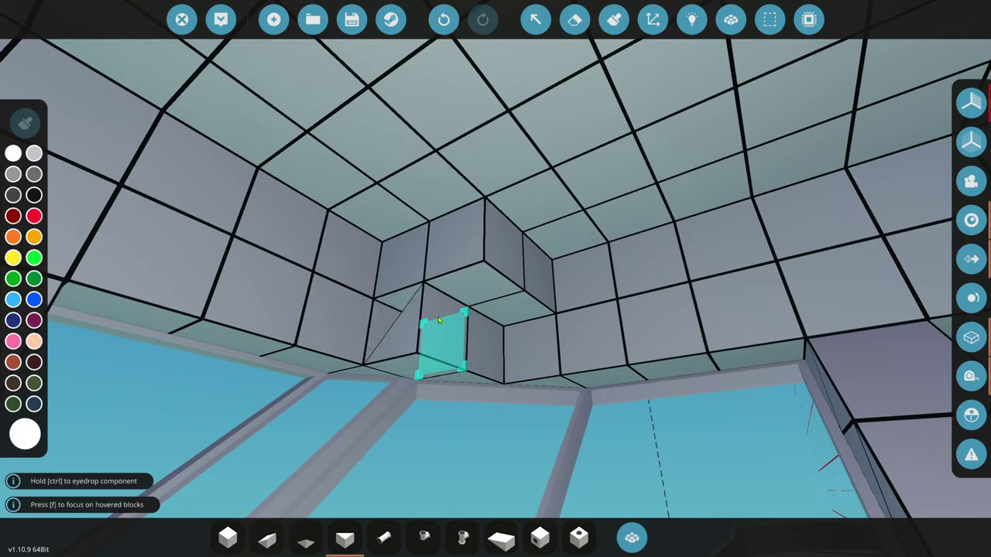
{"action": "left_click", "coordinate": [441, 320]}
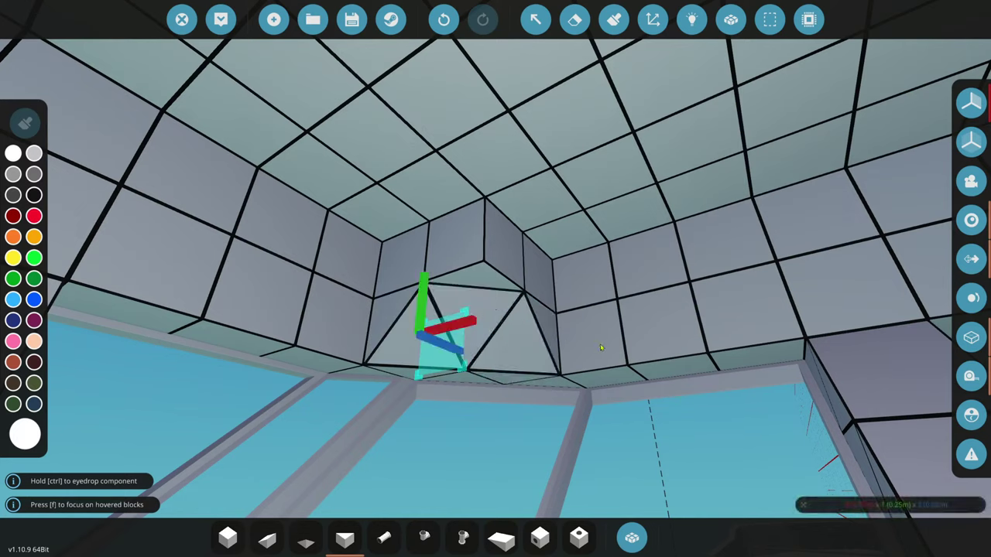
{"action": "left_click", "coordinate": [563, 341]}
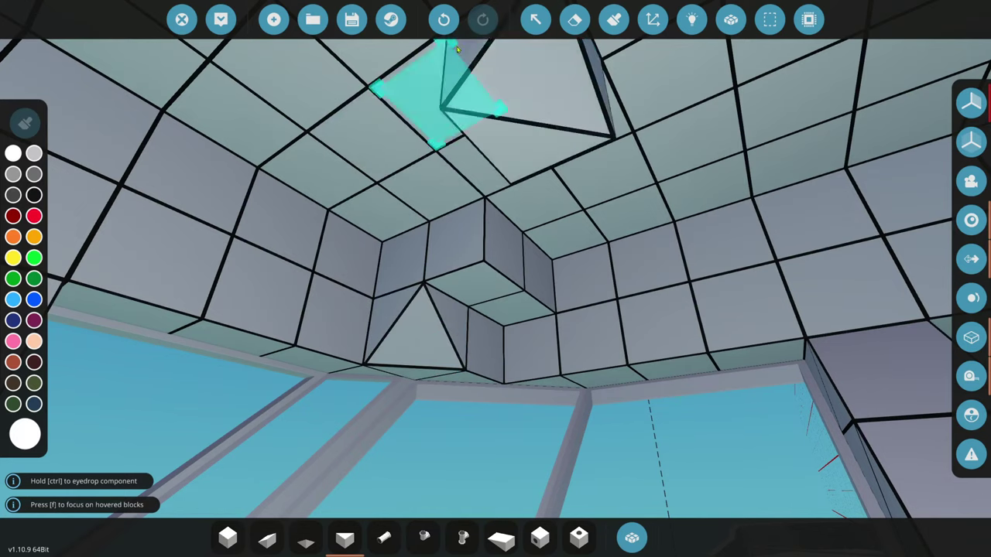
{"action": "key", "text": "ctrl+z"}
{"action": "key", "text": "ctrl+y"}
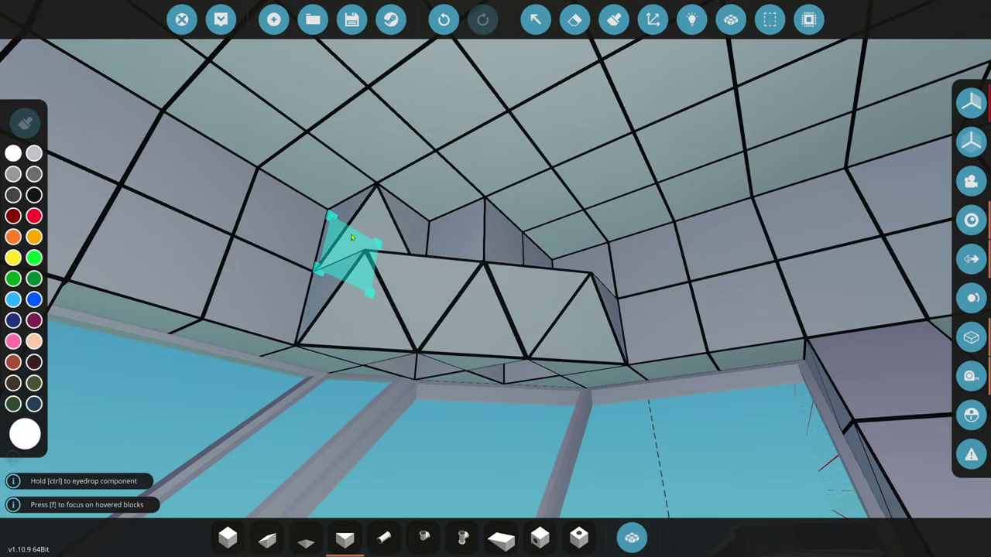
{"action": "left_click", "coordinate": [351, 229]}
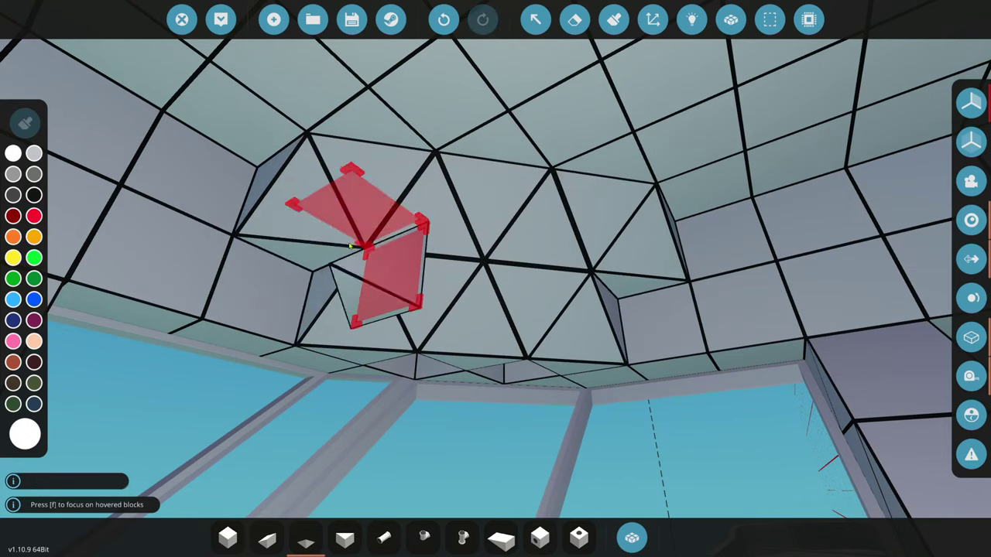
- Close the open ends of the sloped interior corner with inverse pyramid pieces, undoing the misplaced one
{"action": "left_click", "coordinate": [324, 267], "text": "ctrl"}
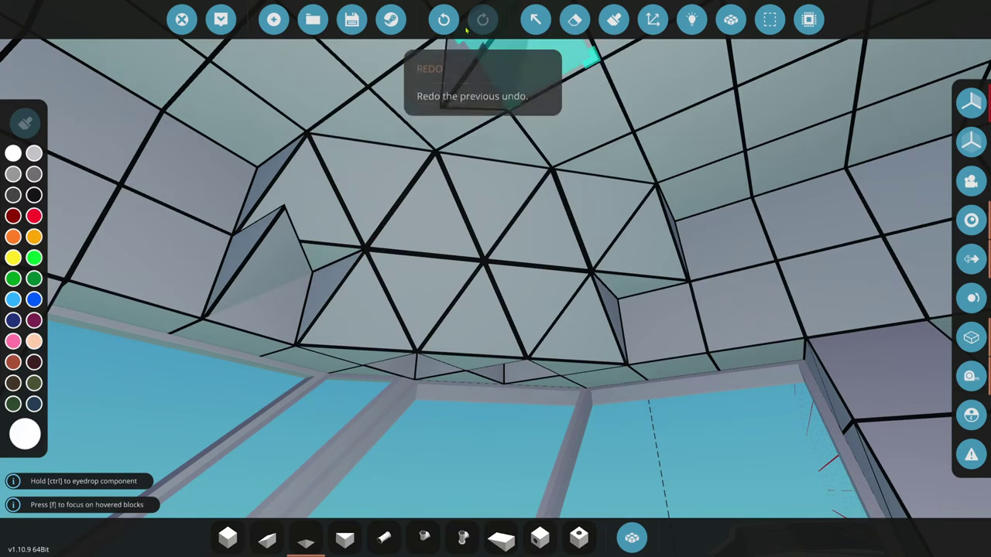
{"action": "left_click", "coordinate": [444, 19]}
{"action": "right_click", "coordinate": [282, 271]}
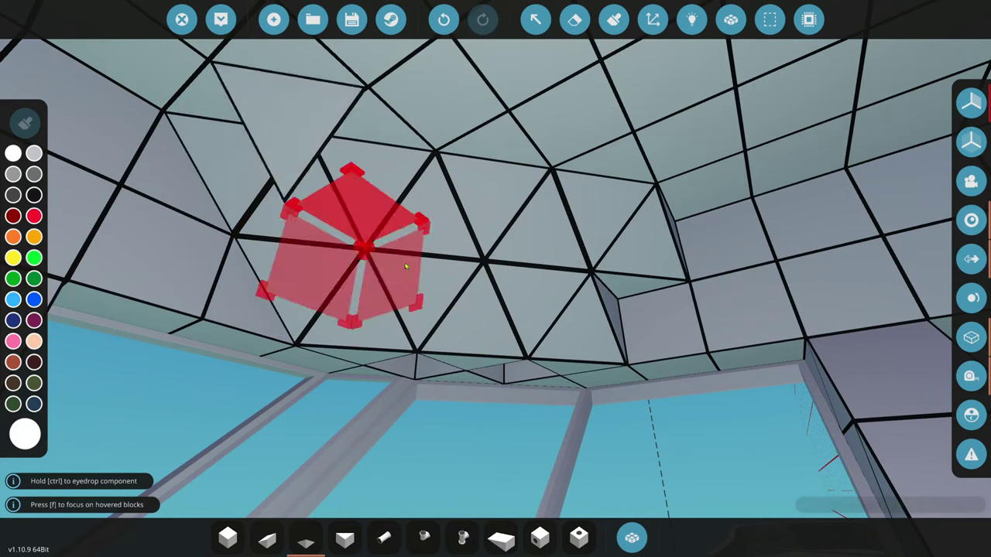
{"action": "key", "text": "s"}
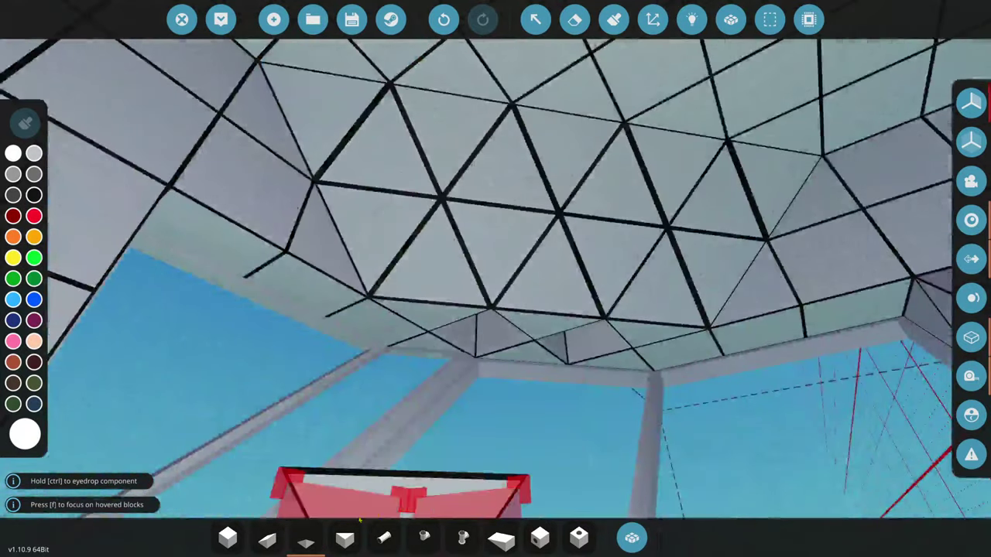
- Fill the remaining holes between the sloped ceiling corners and the front window frames with blocks
{"action": "left_click", "coordinate": [227, 537]}
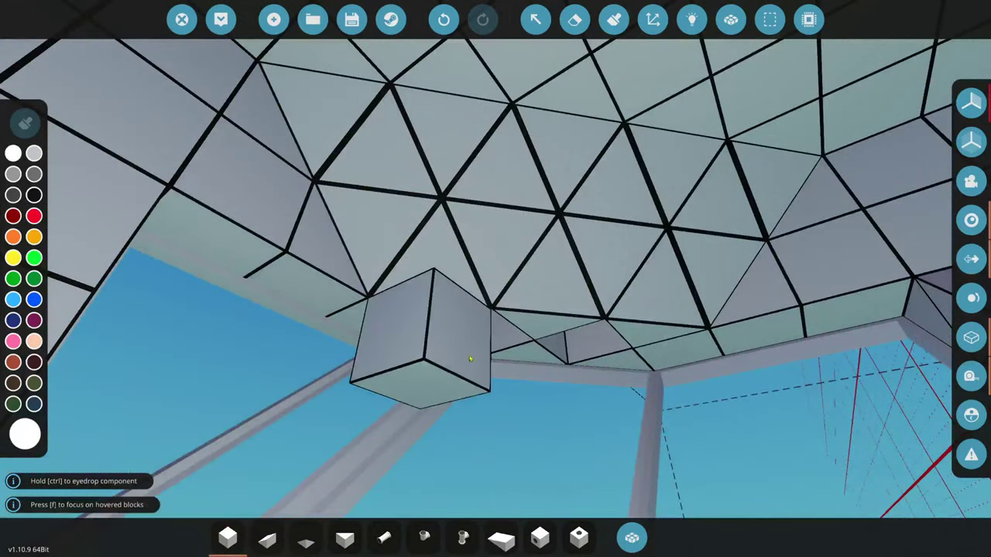
{"action": "key", "text": "w"}
{"action": "key", "text": "w"}
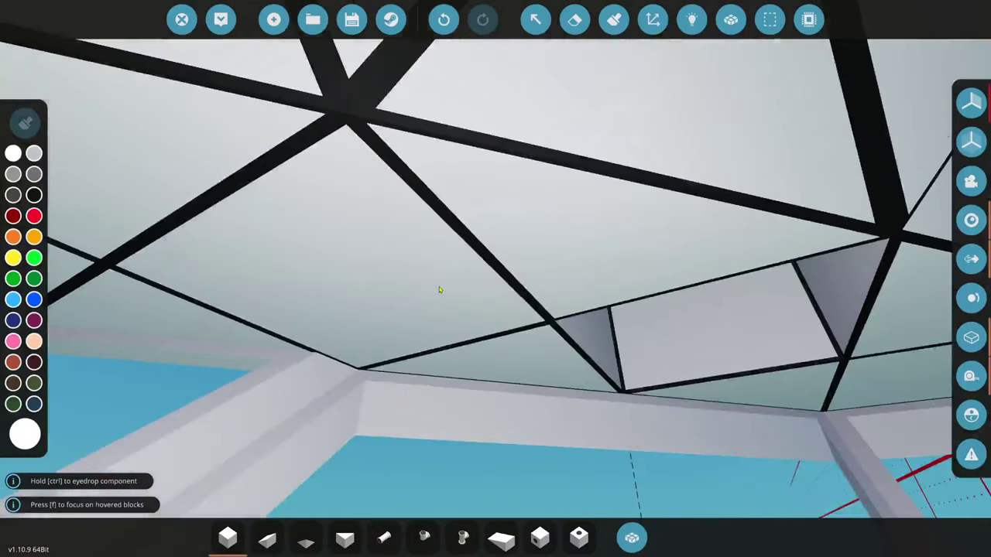
{"action": "key", "text": "s"}
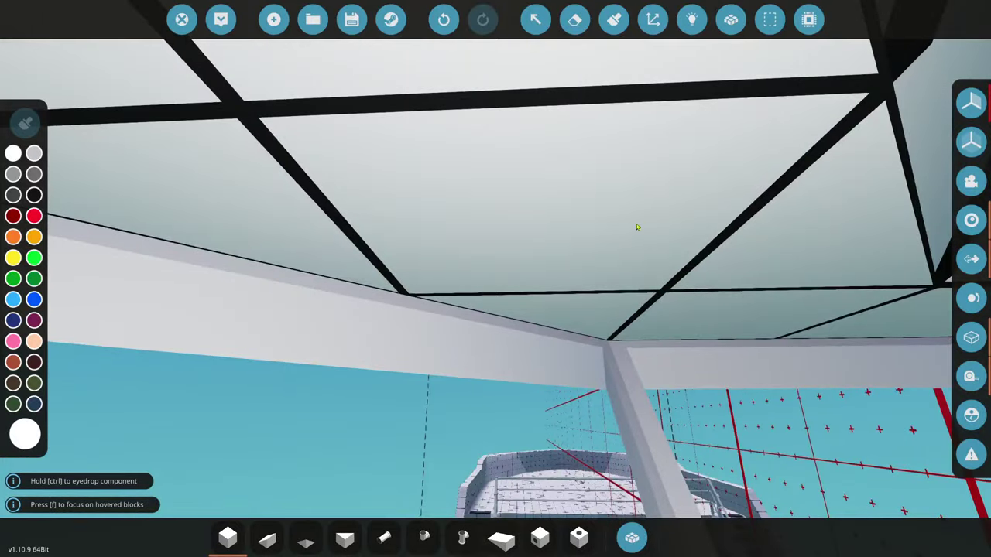
{"action": "key", "text": "s"}
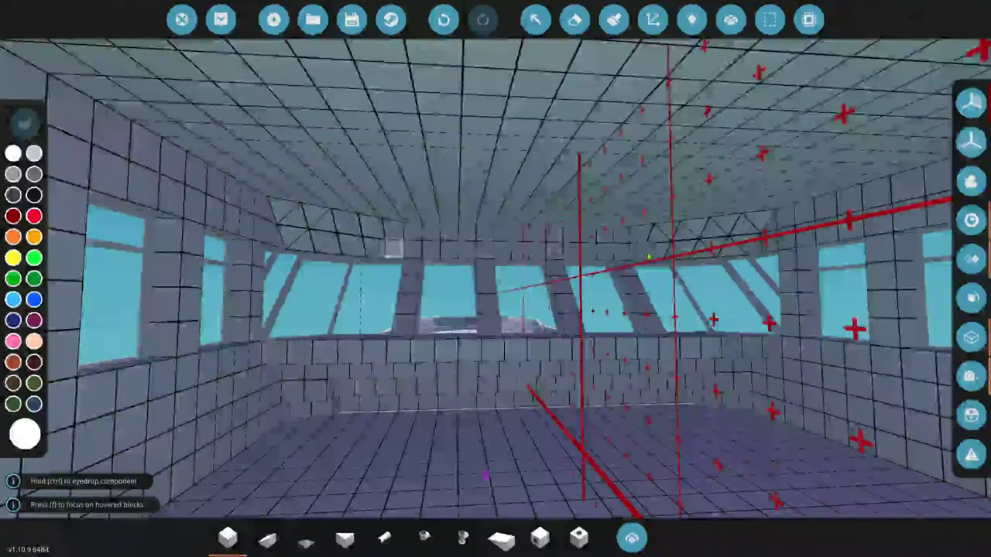
- Extend the interior ledge around the bridge's front corners with blocks and angle its inner edge with wedges
{"action": "key", "text": "w"}
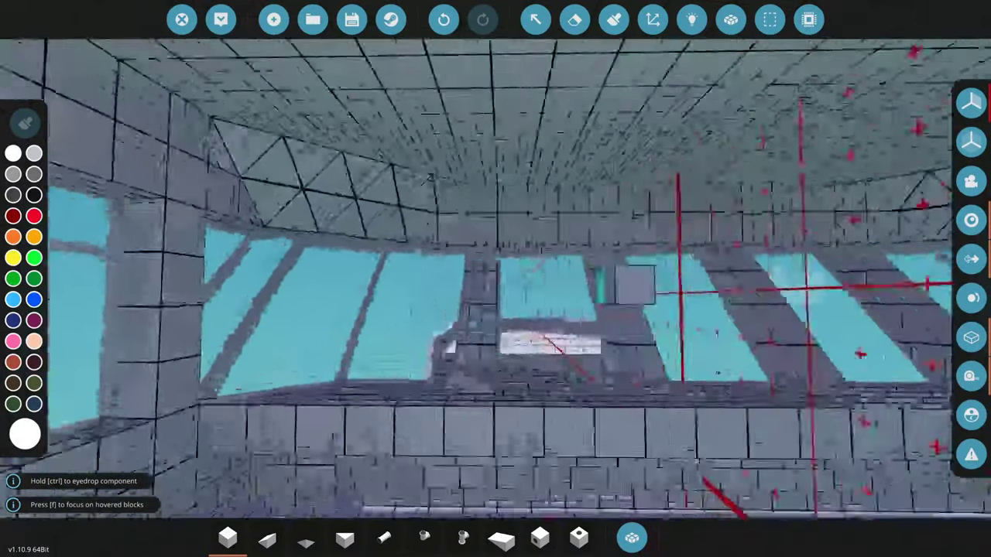
{"action": "key", "text": "s"}
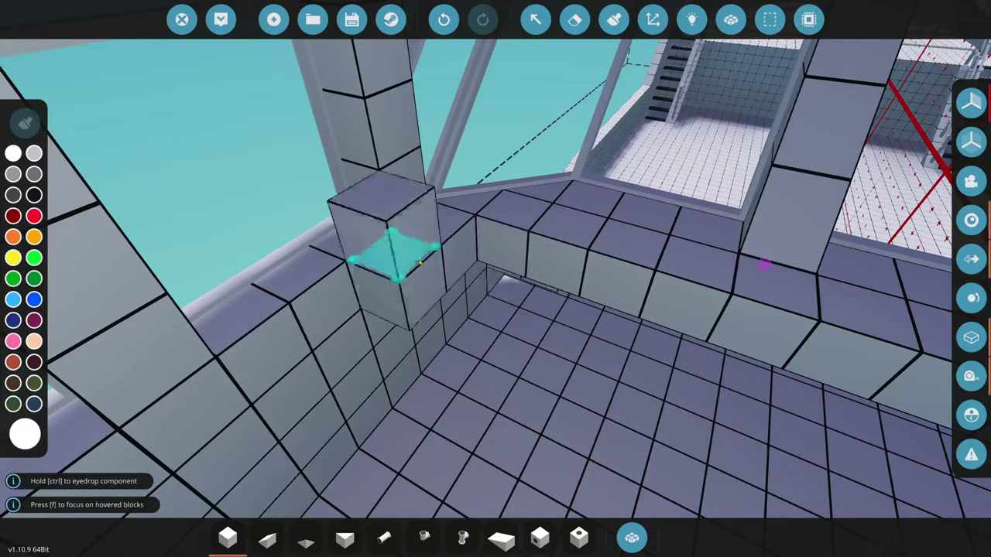
{"action": "key", "text": "d"}
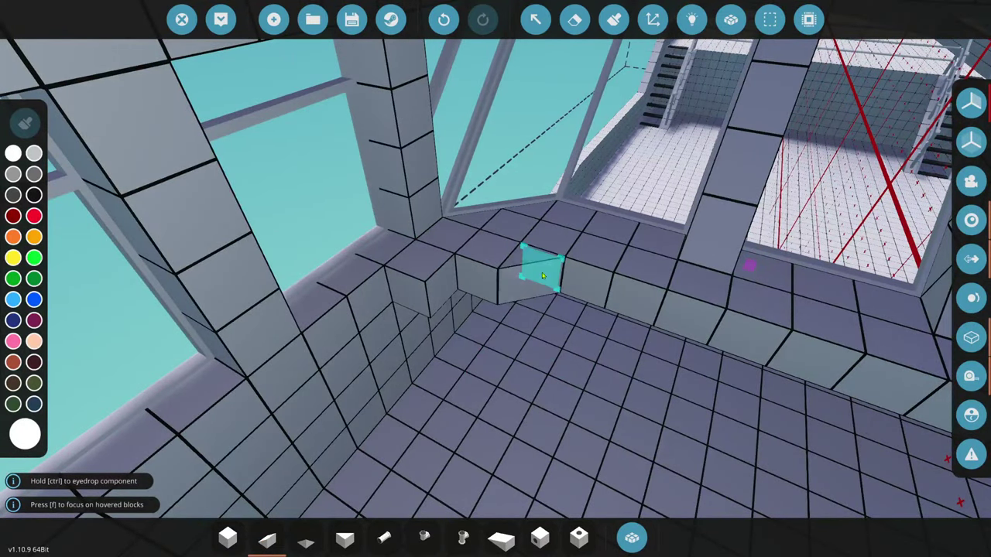
{"action": "key", "text": "s"}
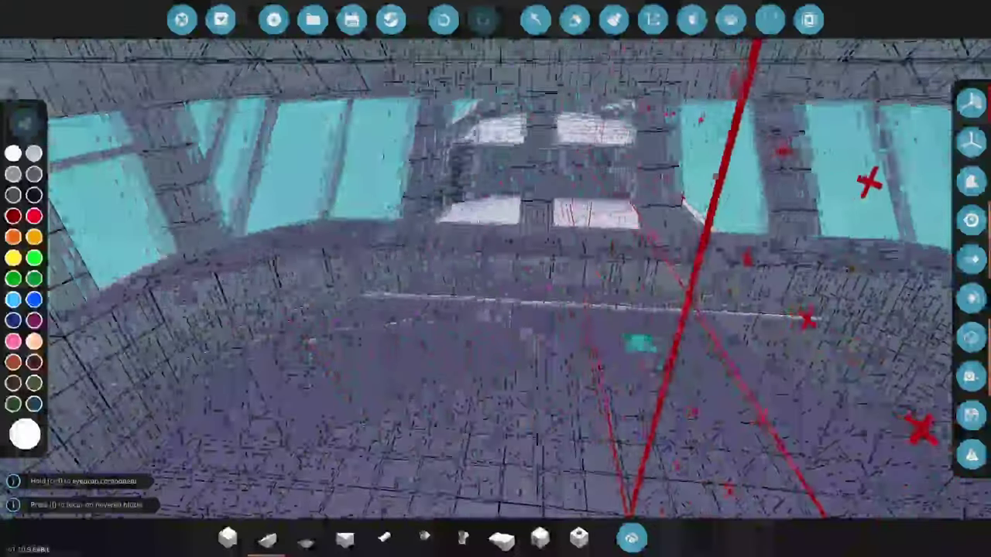
- Fill the stepped wall corners beneath the interior ledge with blocks to make the front wall flush
{"action": "key", "text": "w"}
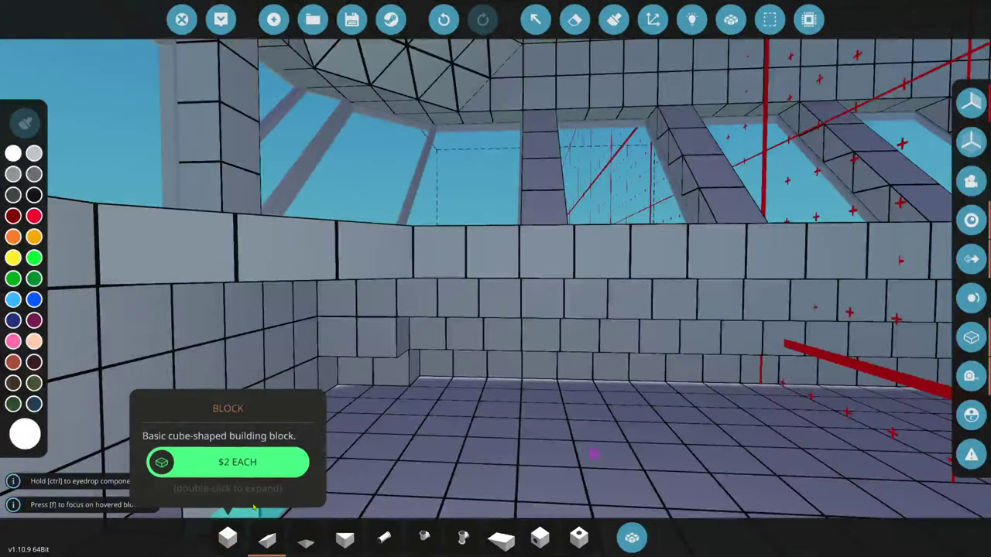
{"action": "key", "text": "s"}
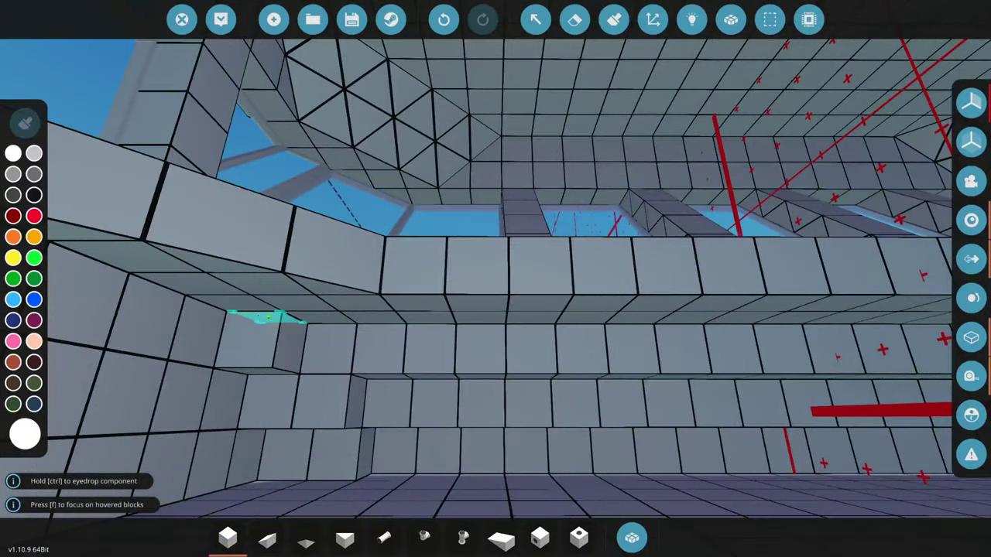
{"action": "key", "text": "s"}
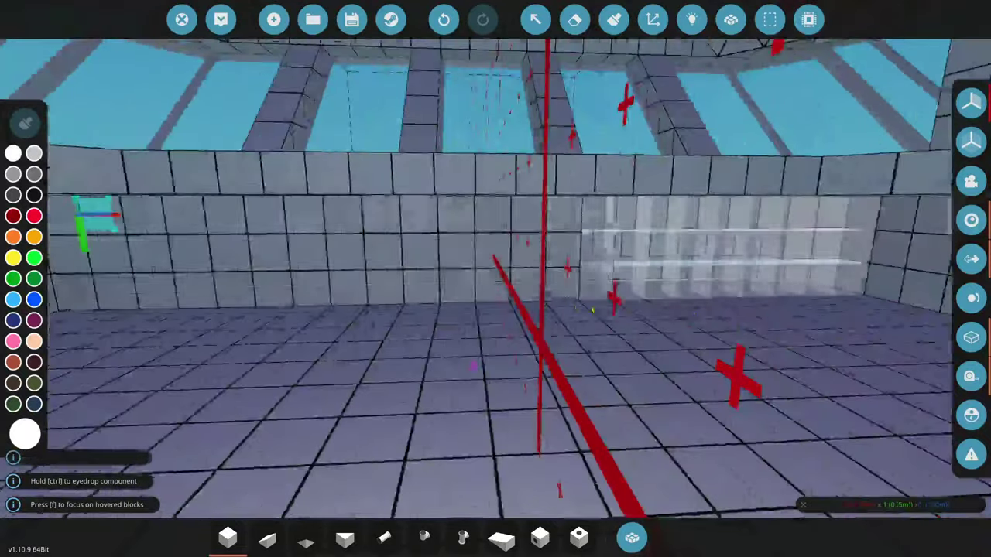
{"action": "key", "text": "w"}
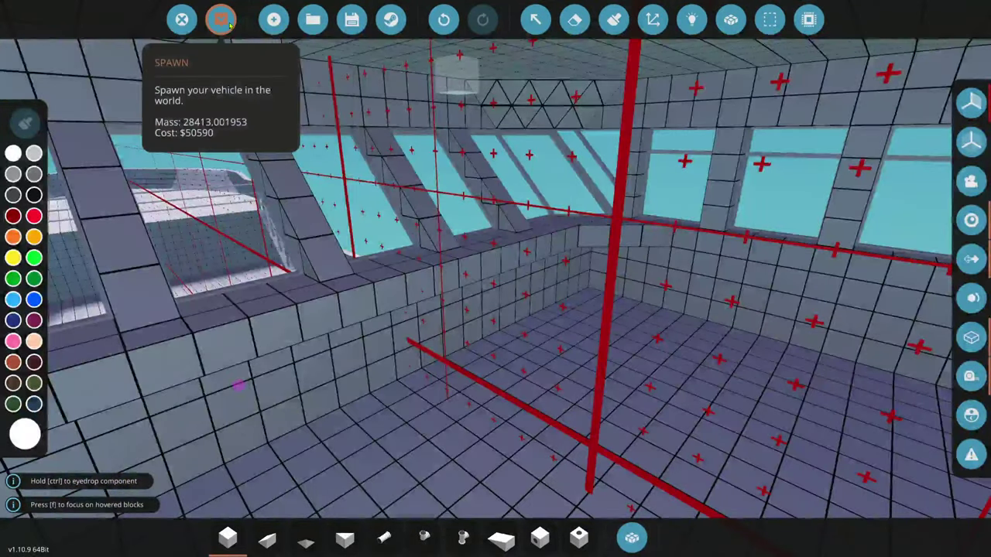
- Spawn the vessel in the world and inspect its exterior and the bridge from the dockside
{"action": "left_click_drag", "start_coordinate": [236, 27], "coordinate": [123, 31]}
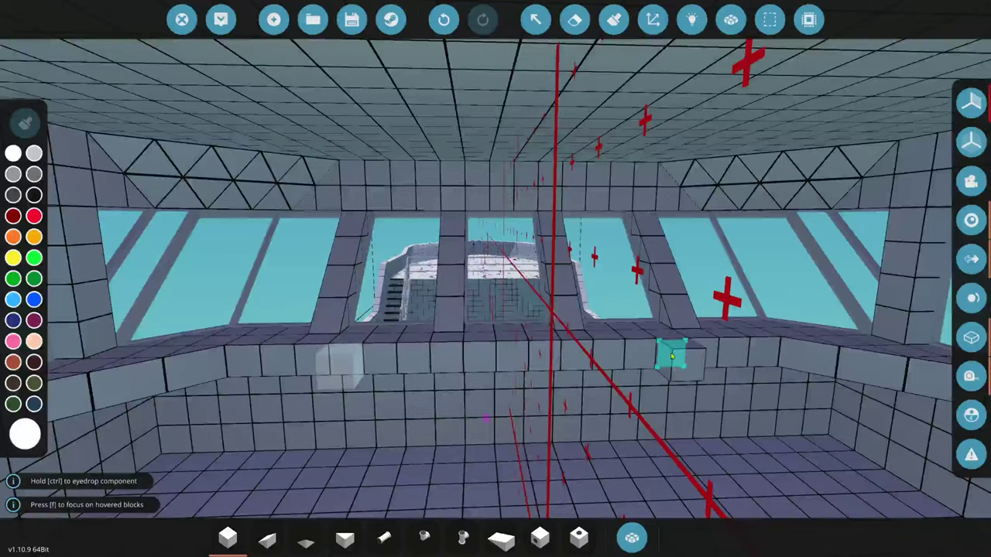
{"action": "left_click_drag", "start_coordinate": [672, 356], "coordinate": [698, 434]}
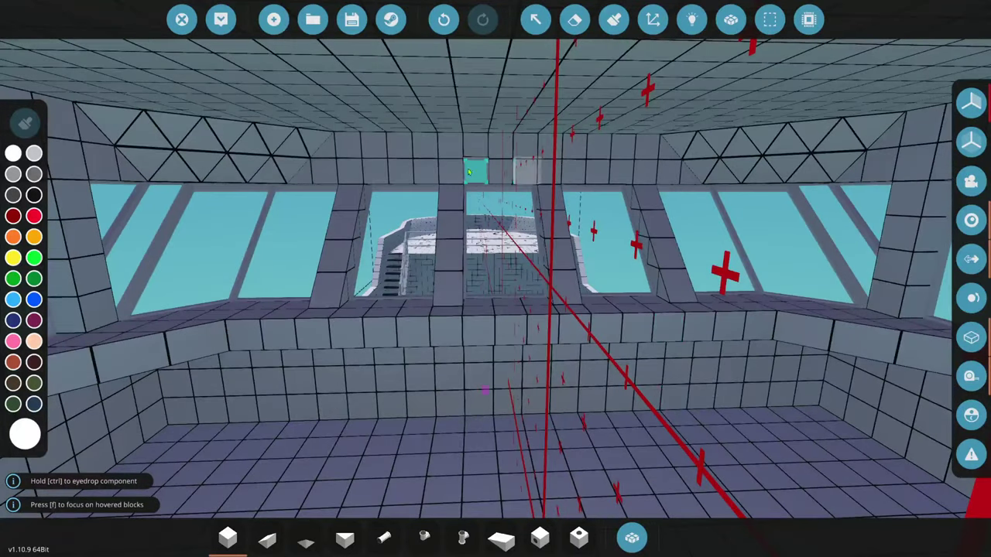
{"action": "left_click", "coordinate": [220, 19]}
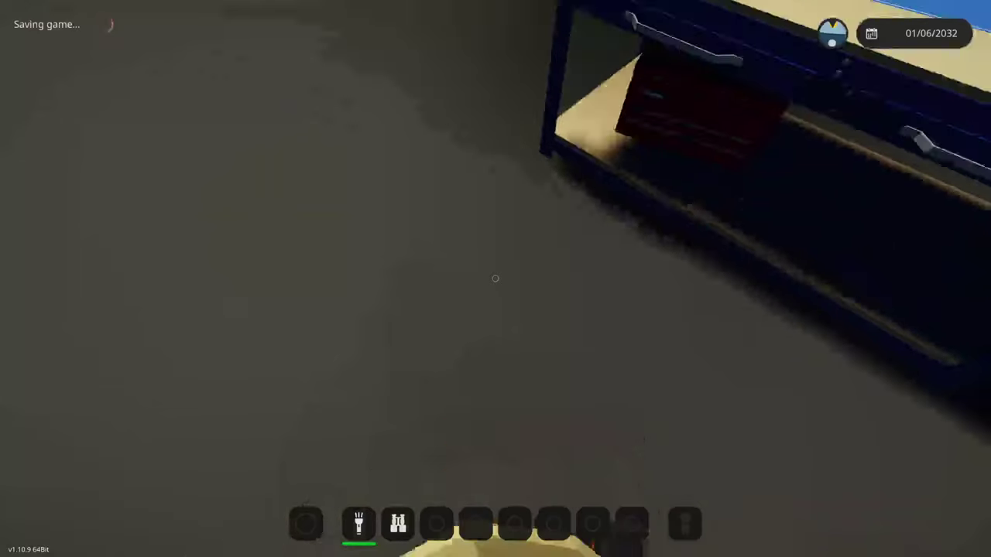
{"action": "key", "text": "w"}
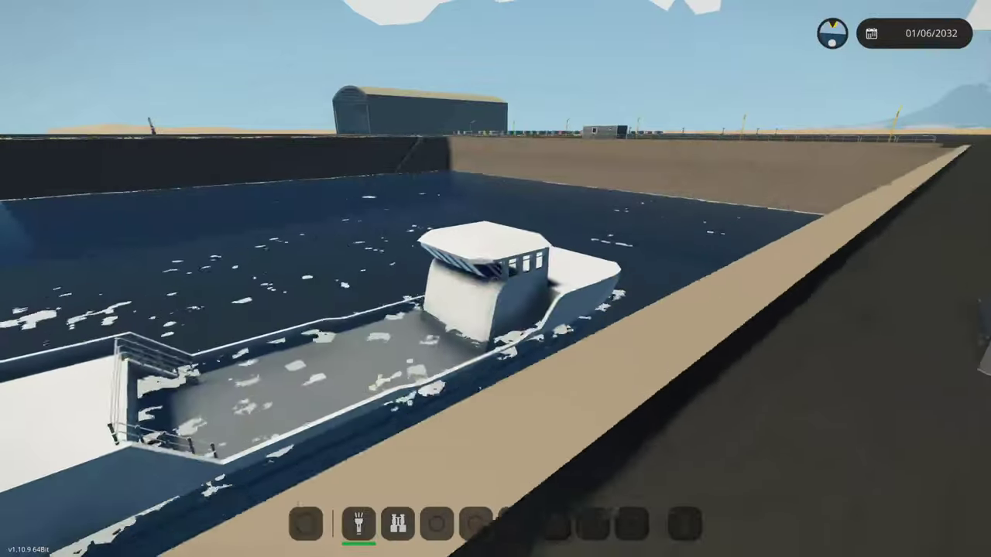
{"action": "key", "text": "s"}
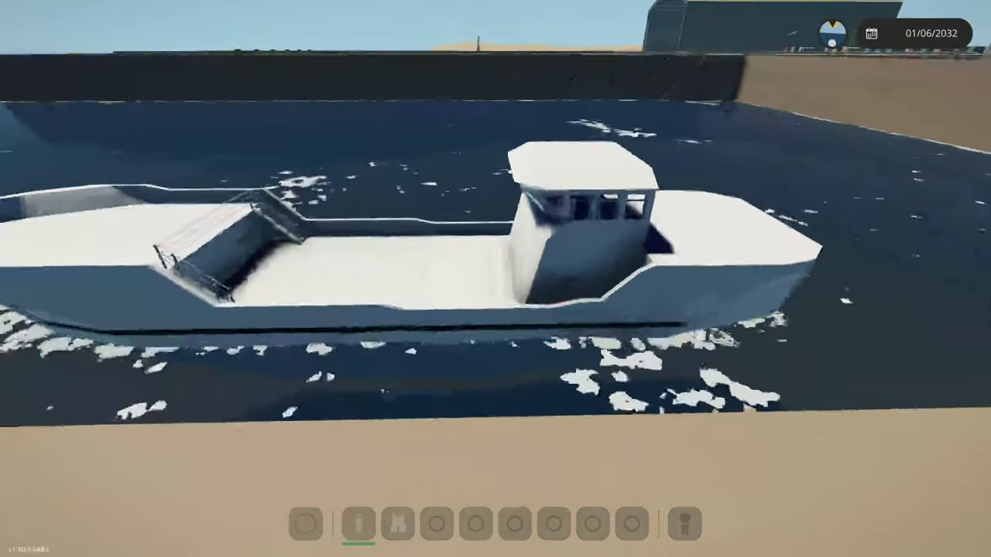
{"action": "key", "text": "w"}
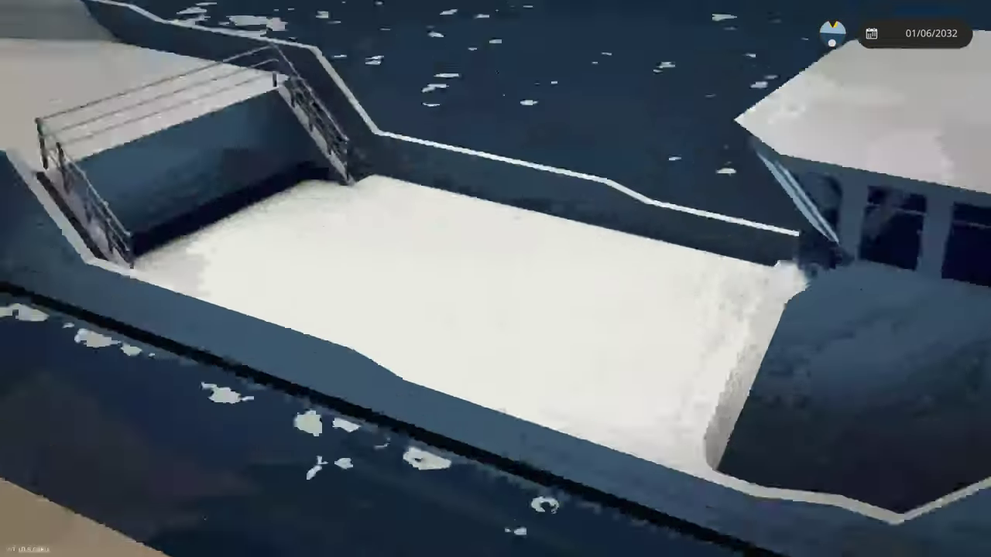
{"action": "key", "text": "s"}
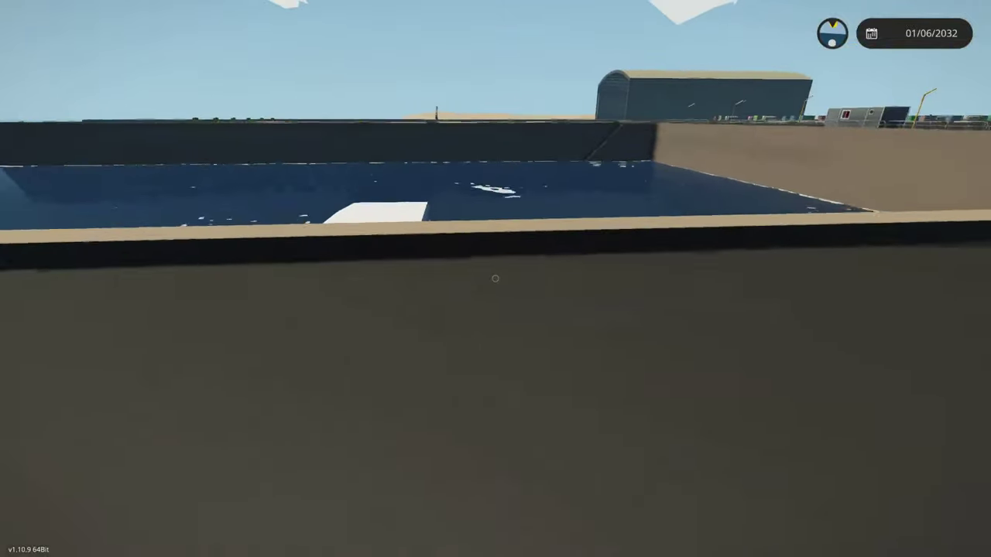
- Walk through the bridge interior, check the view through the slanted front windows, and return to the workbench
{"action": "key", "text": "w"}
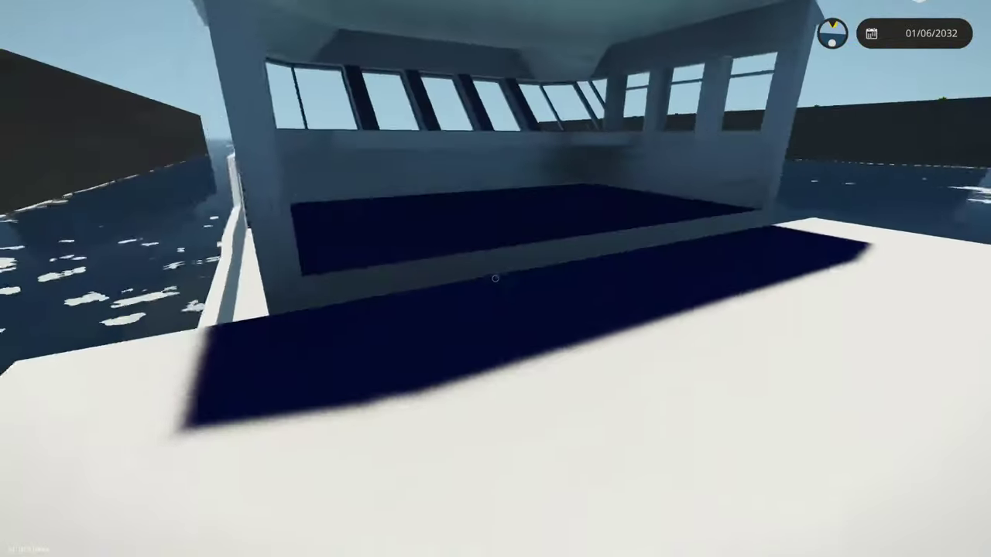
{"action": "key", "text": "w"}
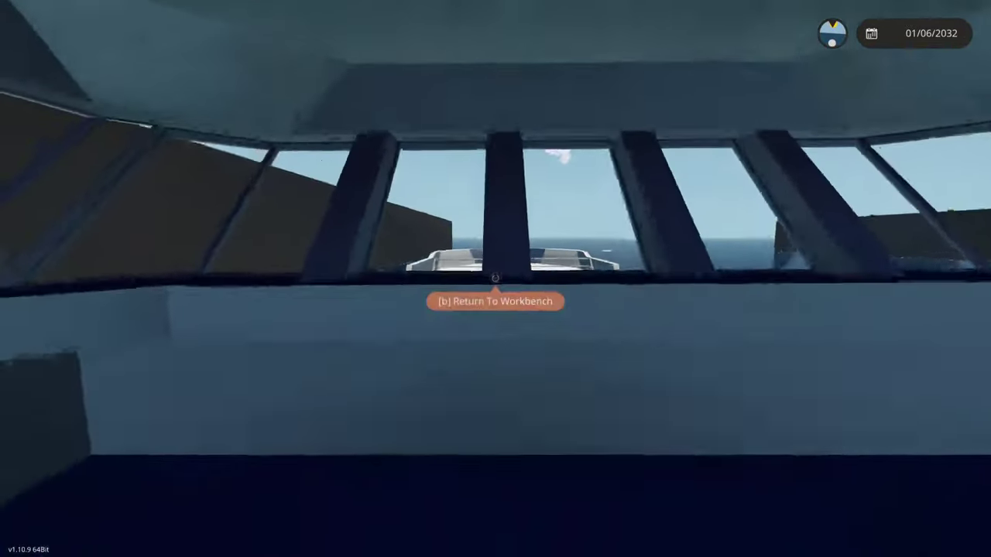
{"action": "key", "text": "w"}
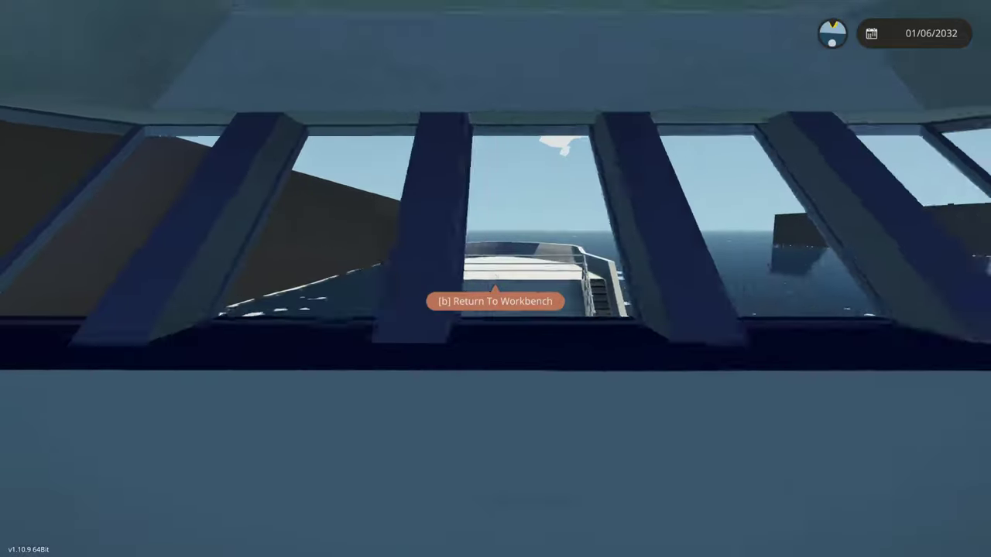
{"action": "key", "text": "w"}
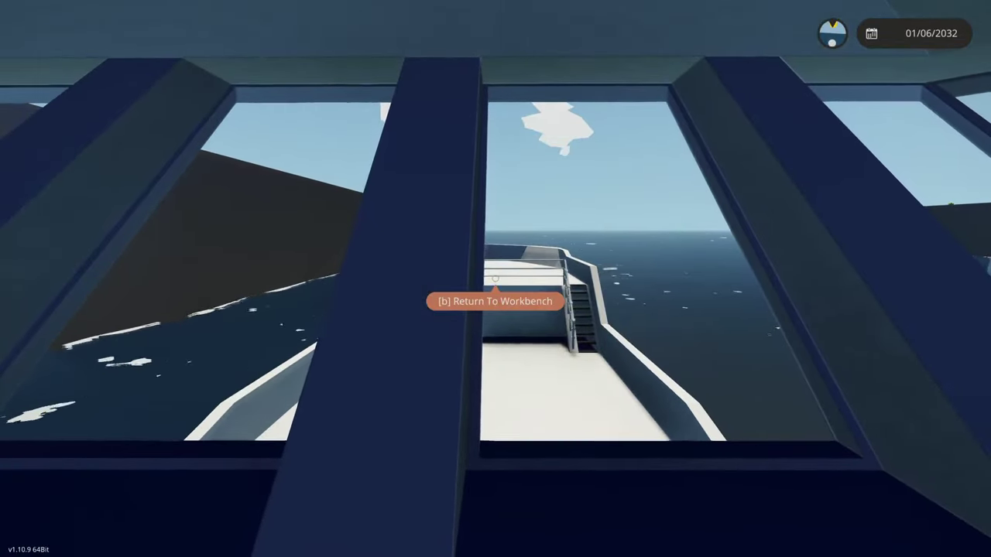
{"action": "key", "text": "s"}
{"action": "key", "text": "w"}
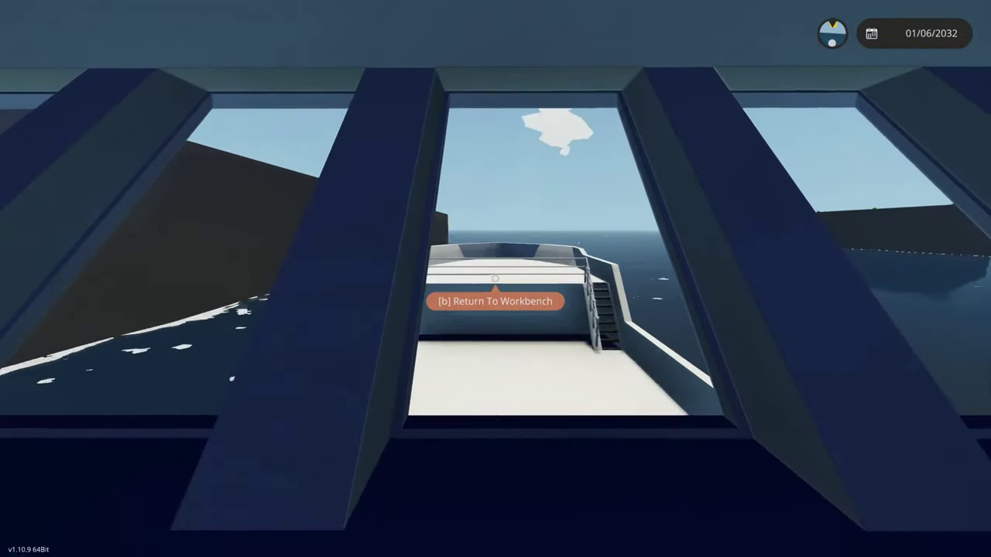
{"action": "key", "text": "d"}
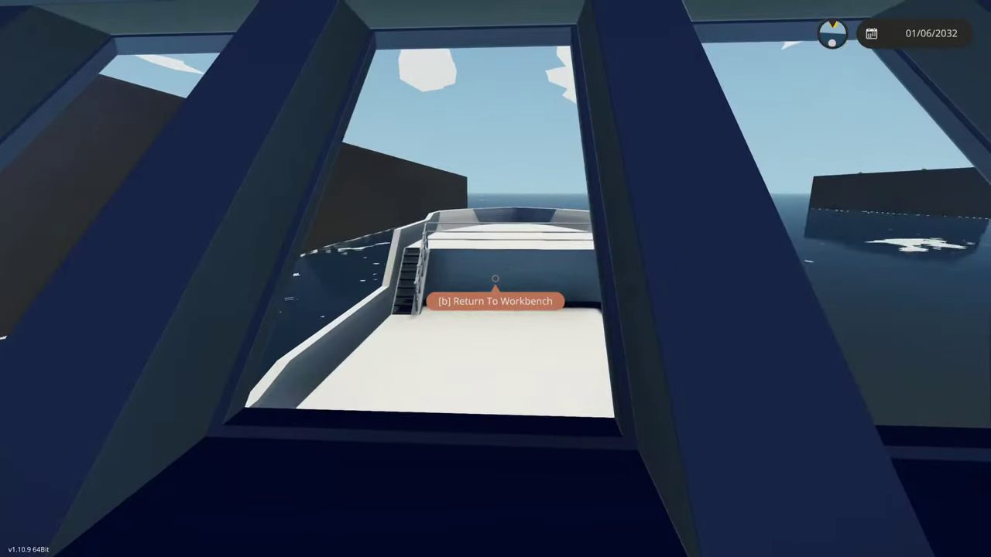
{"action": "key", "text": "w"}
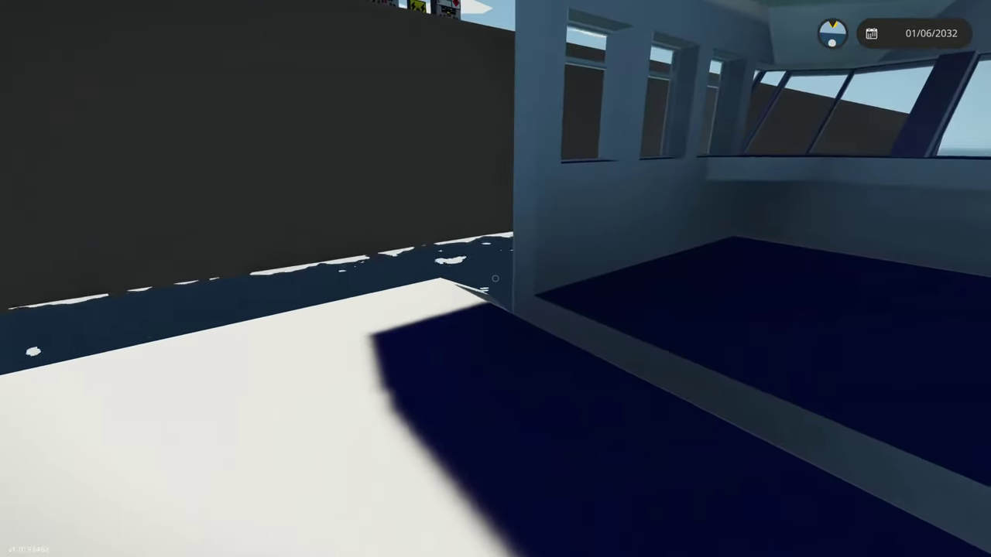
{"action": "mouse_move", "coordinate": [495, 278]}
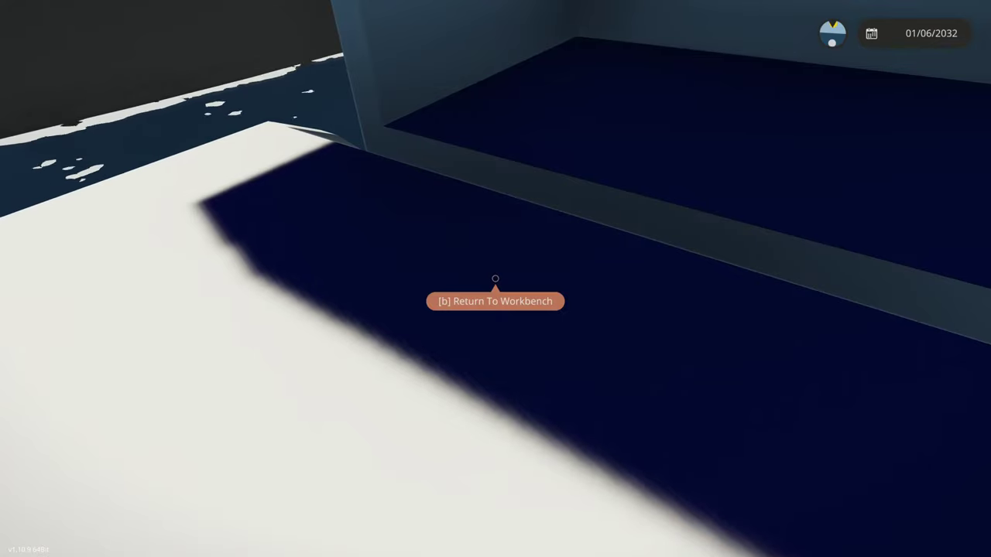
{"action": "key", "text": "b"}
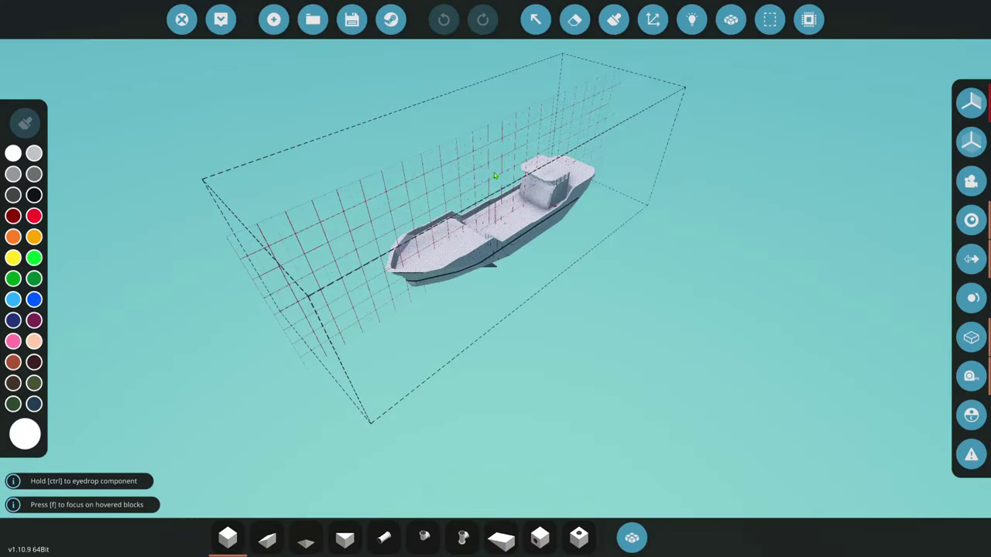
- Extend the bridge's side walls rearward over the aft deck with a full-height rectangle of blocks
{"action": "key", "text": "f"}
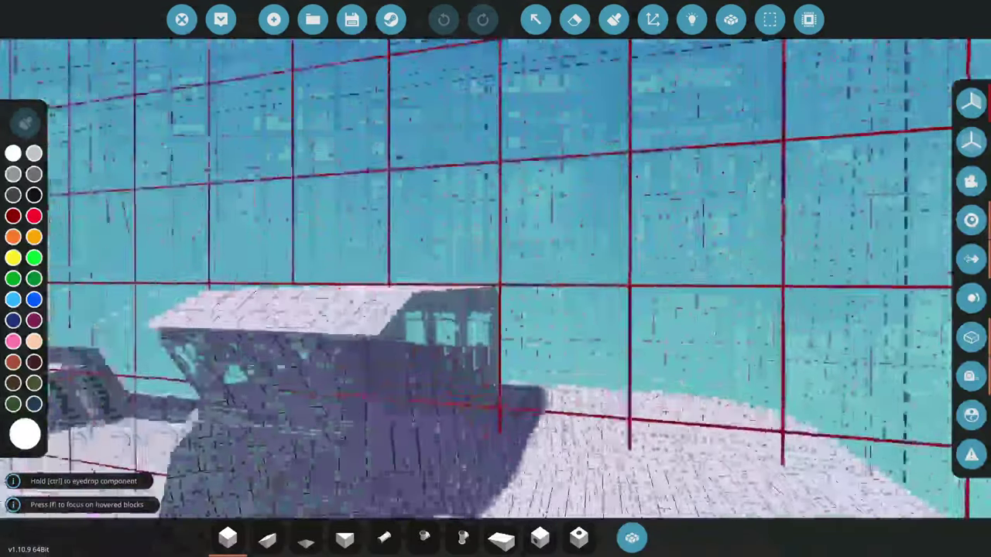
{"action": "key", "text": "s"}
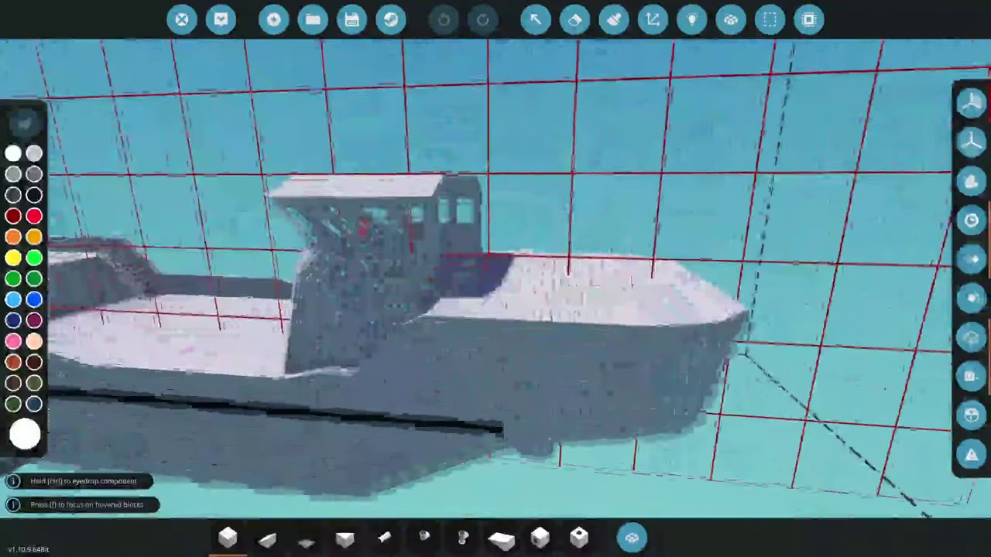
{"action": "key", "text": "f"}
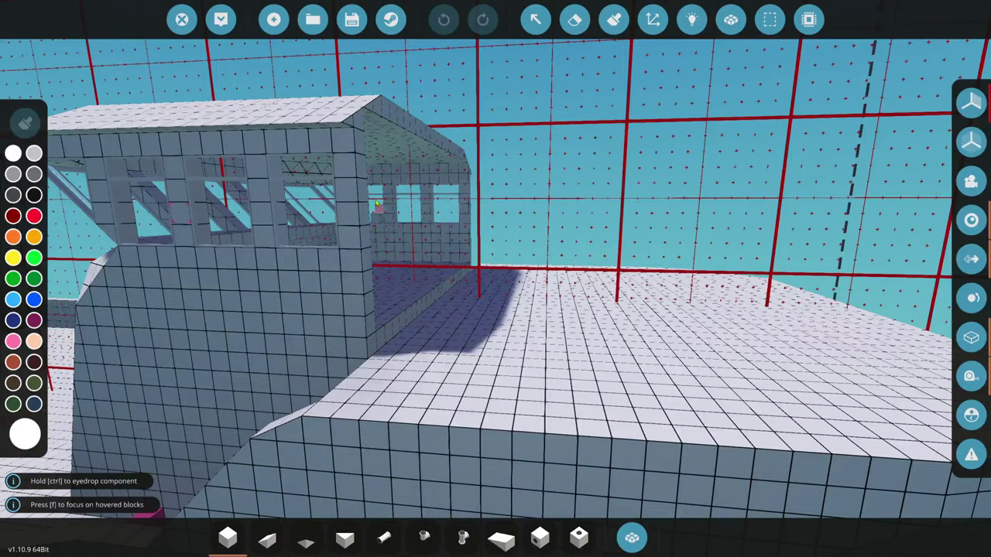
{"action": "left_click_drag", "start_coordinate": [361, 144], "coordinate": [597, 345]}
{"action": "scroll", "coordinate": [597, 356], "scroll_direction": "down", "scroll_amount": 5}
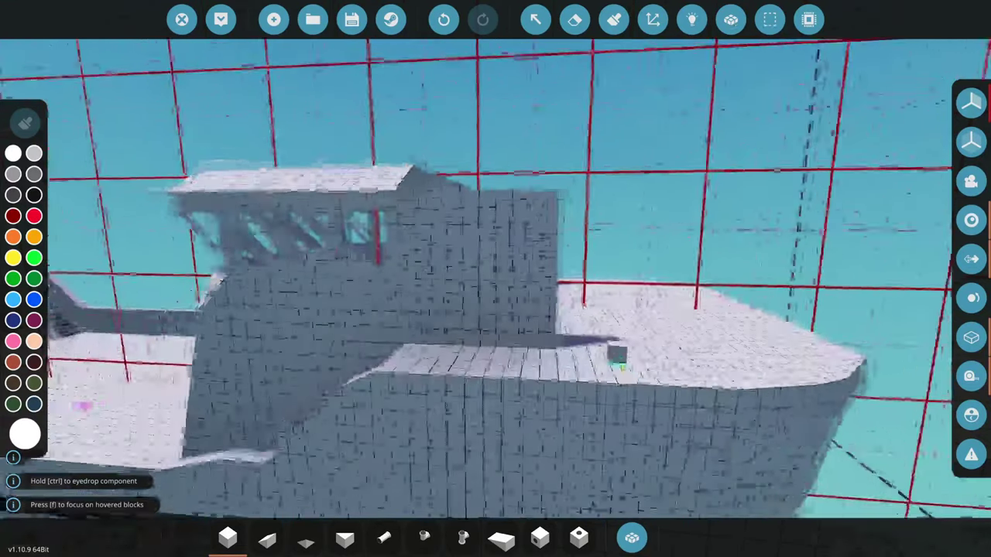
{"action": "scroll", "coordinate": [620, 379], "scroll_direction": "up", "scroll_amount": 6}
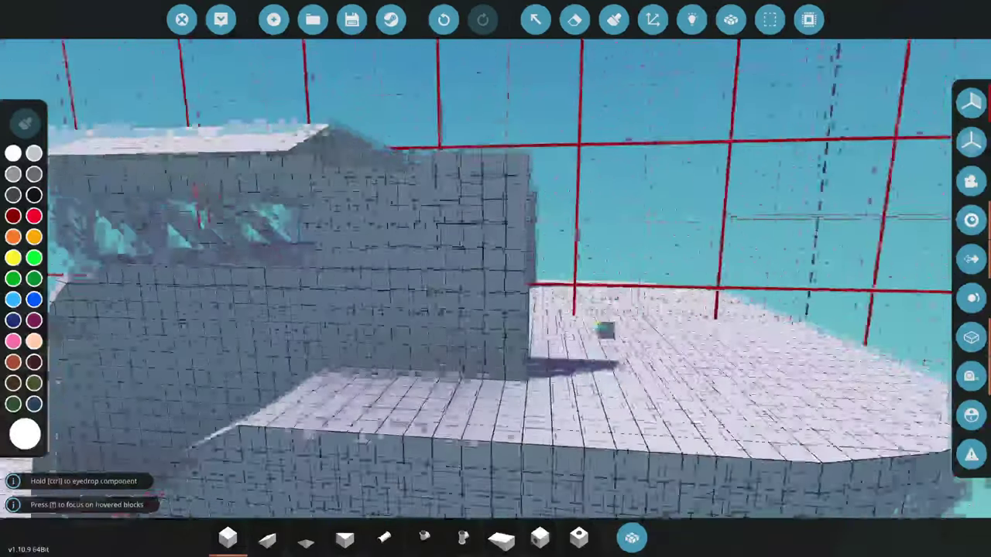
- Erase the upper blocks of the rearmost column on the extended side walls
{"action": "left_click", "coordinate": [613, 20]}
{"action": "left_click", "coordinate": [575, 19]}
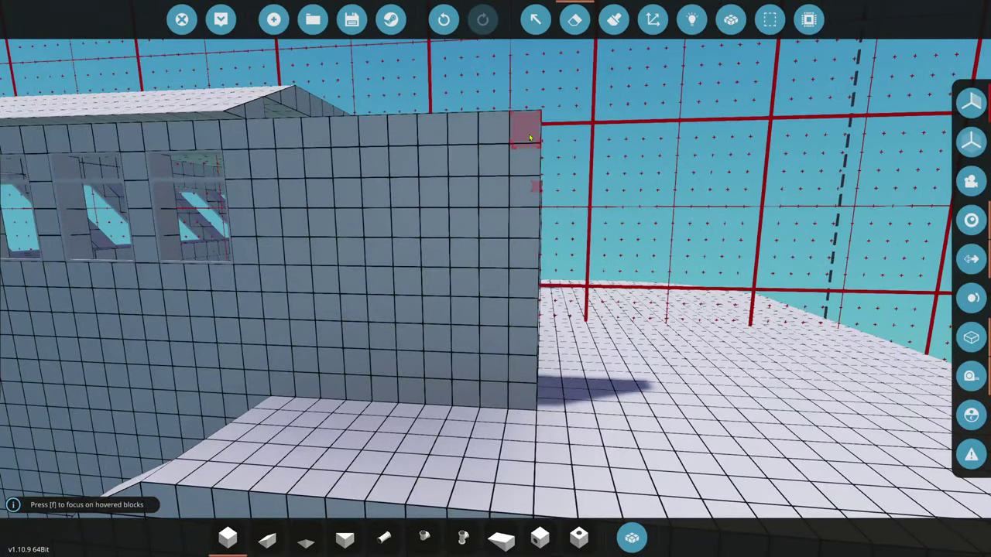
{"action": "left_click_drag", "start_coordinate": [529, 138], "coordinate": [530, 224]}
{"action": "scroll", "coordinate": [530, 224], "scroll_direction": "down", "scroll_amount": 4}
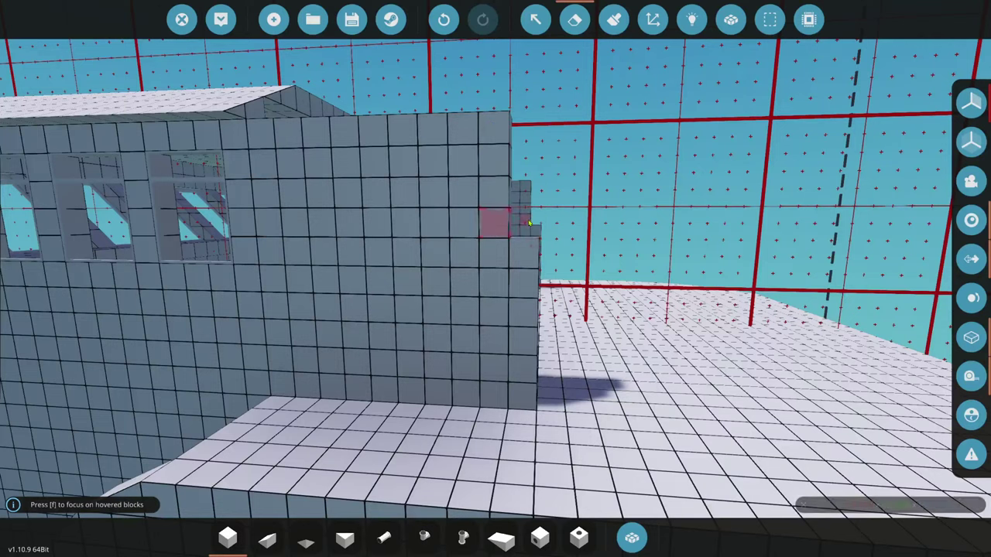
- Find the Wedge 1x4 component and place rotated wedges along the side walls' rear edge to make it slant
{"action": "left_click", "coordinate": [632, 538]}
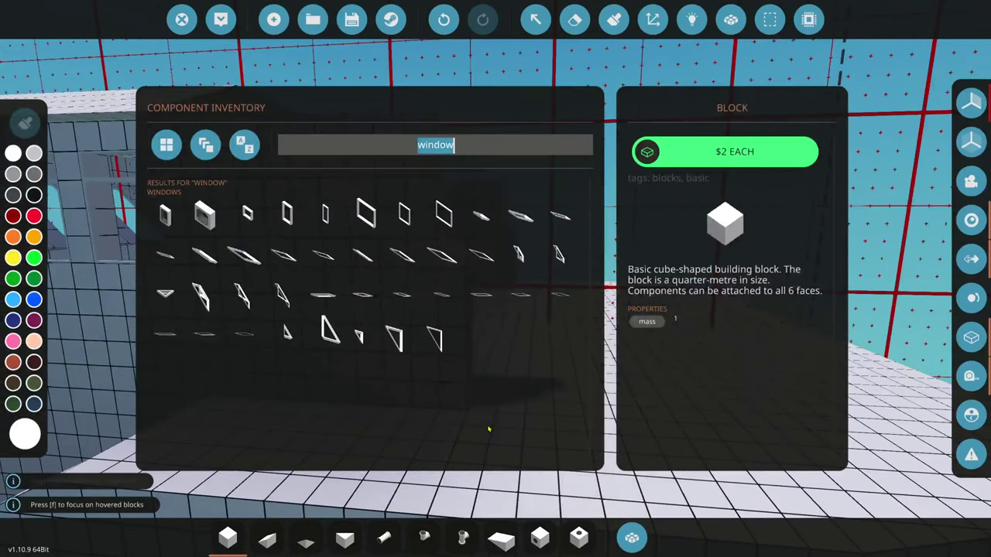
{"action": "type", "text": "wedge"}
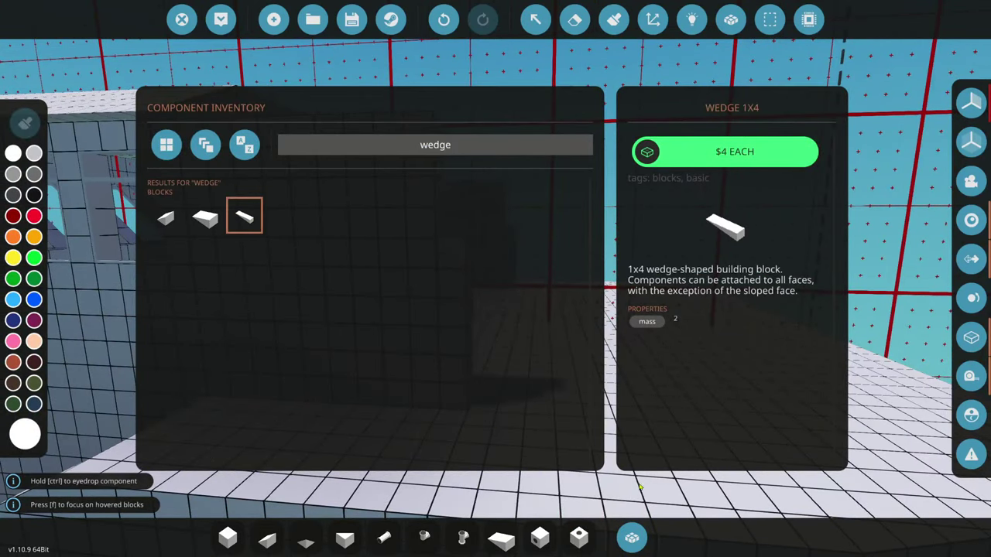
{"action": "left_click", "coordinate": [632, 537]}
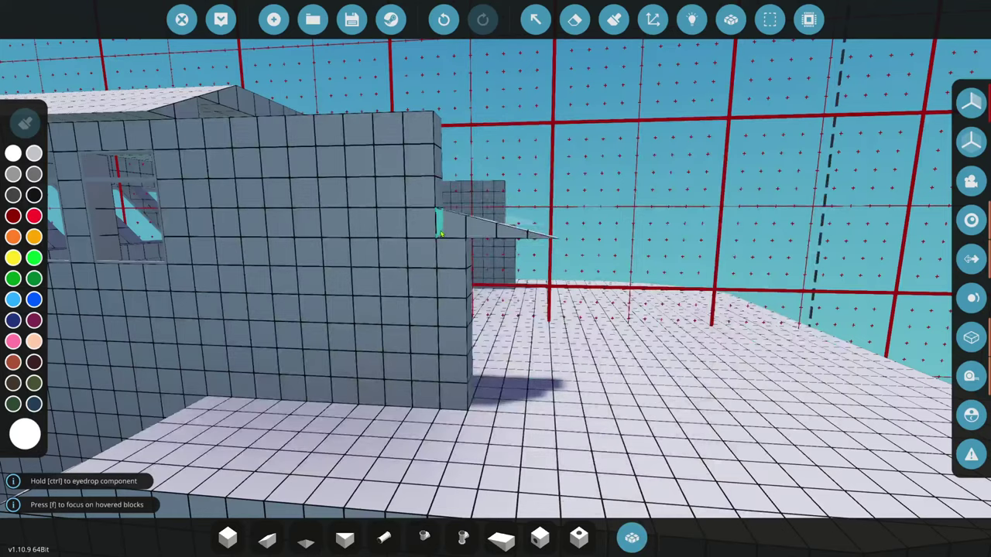
{"action": "key", "text": "r"}
{"action": "key", "text": "r"}
{"action": "key", "text": "r"}
{"action": "key", "text": "r"}
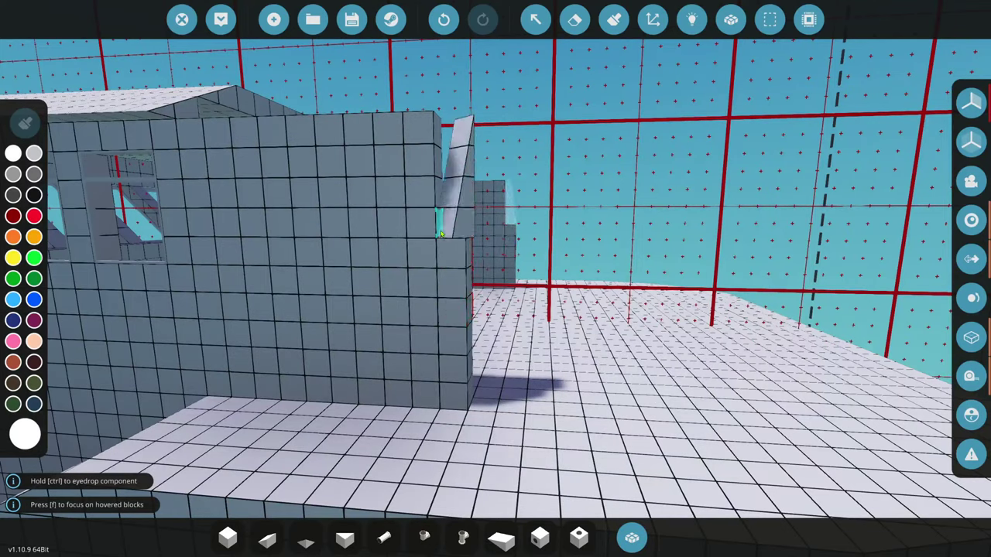
{"action": "left_click_drag", "start_coordinate": [439, 233], "coordinate": [571, 478]}
{"action": "key", "text": "e"}
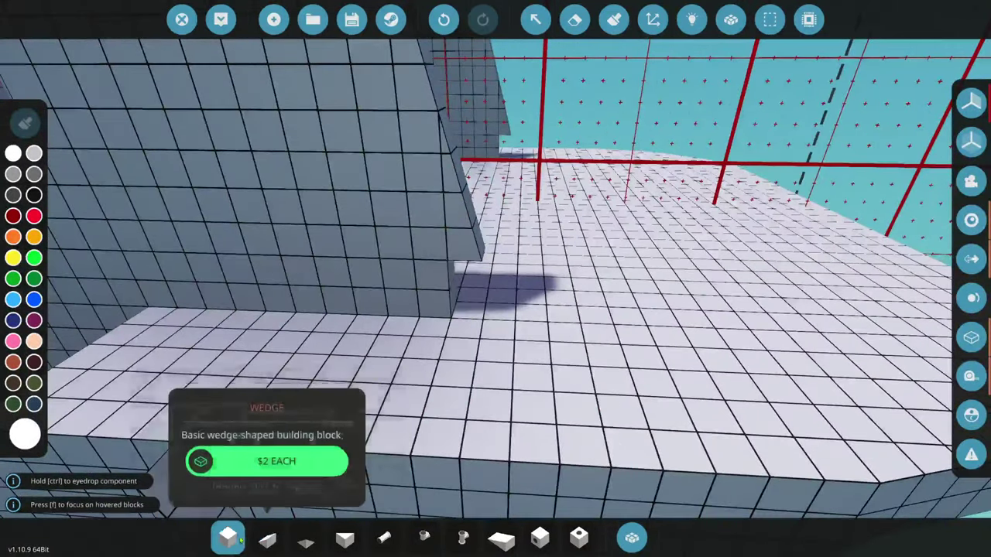
- Fill the space beneath the slanted rear edge down to the deck with blocks
{"action": "left_click", "coordinate": [228, 537]}
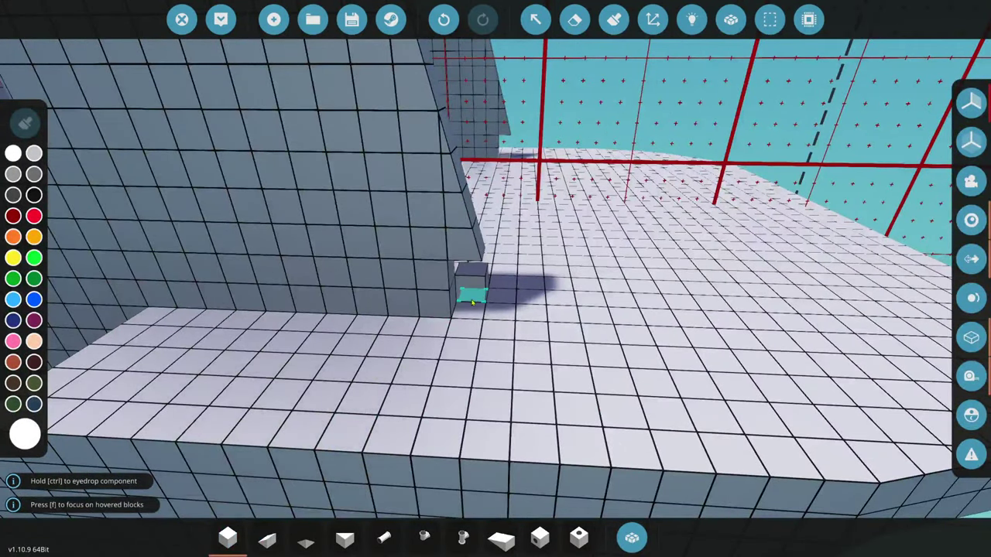
{"action": "key", "text": "s"}
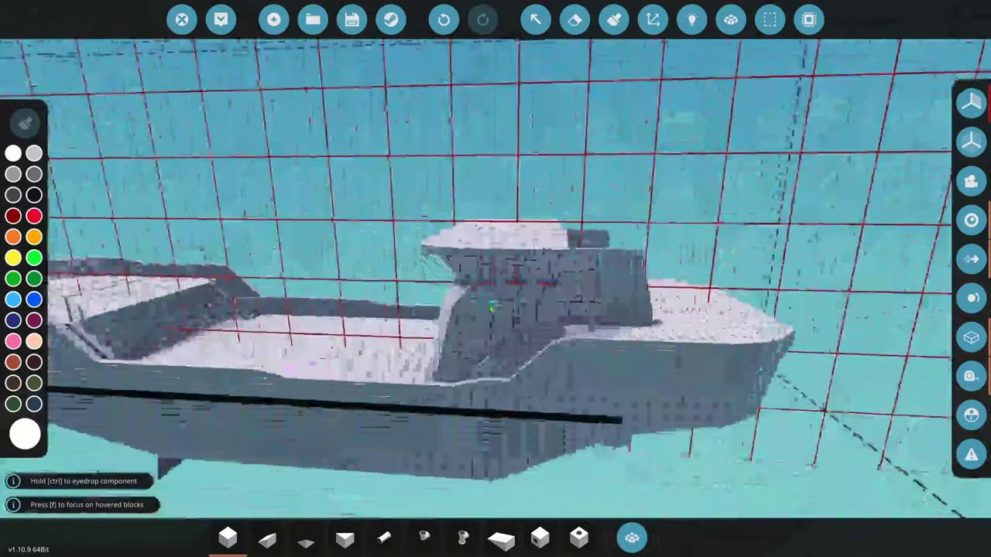
{"action": "key", "text": "w"}
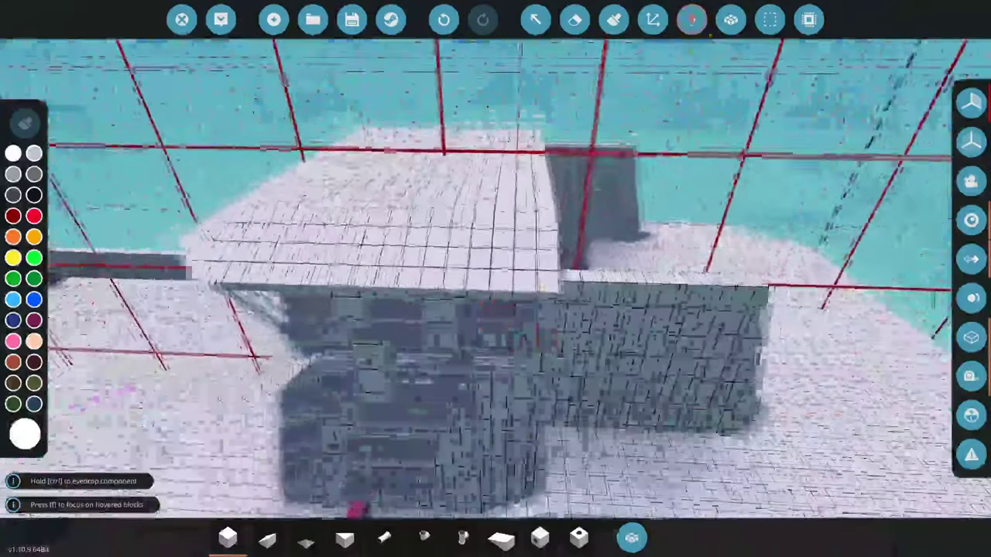
- Copy the bridge roof, mirror the copy, and place it rearward over the extended side walls
{"action": "left_click", "coordinate": [769, 19]}
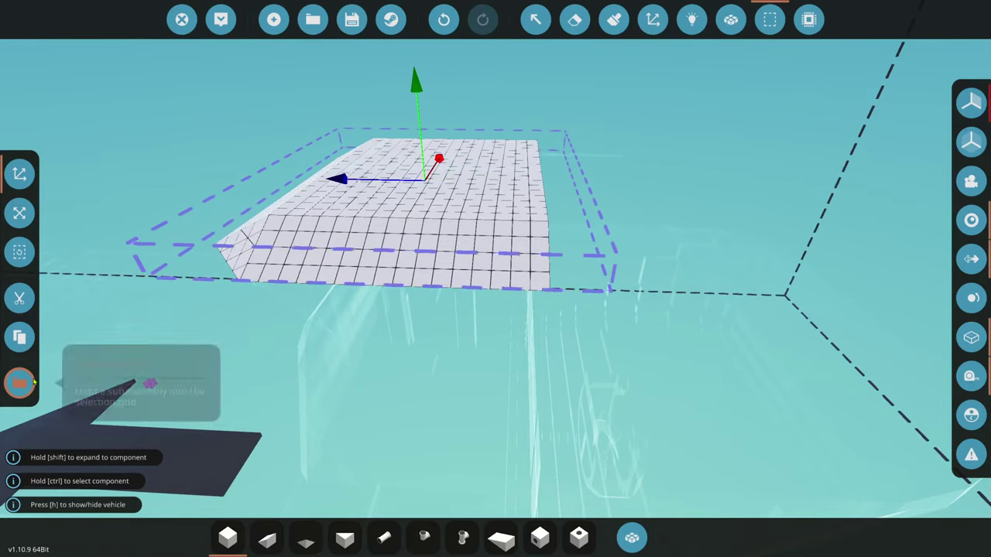
{"action": "left_click", "coordinate": [21, 336]}
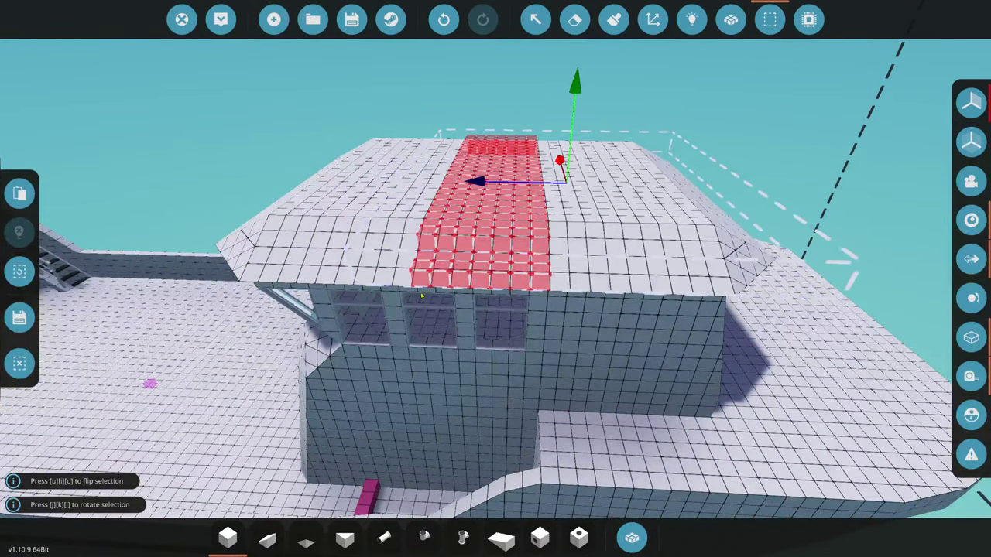
{"action": "key", "text": "d"}
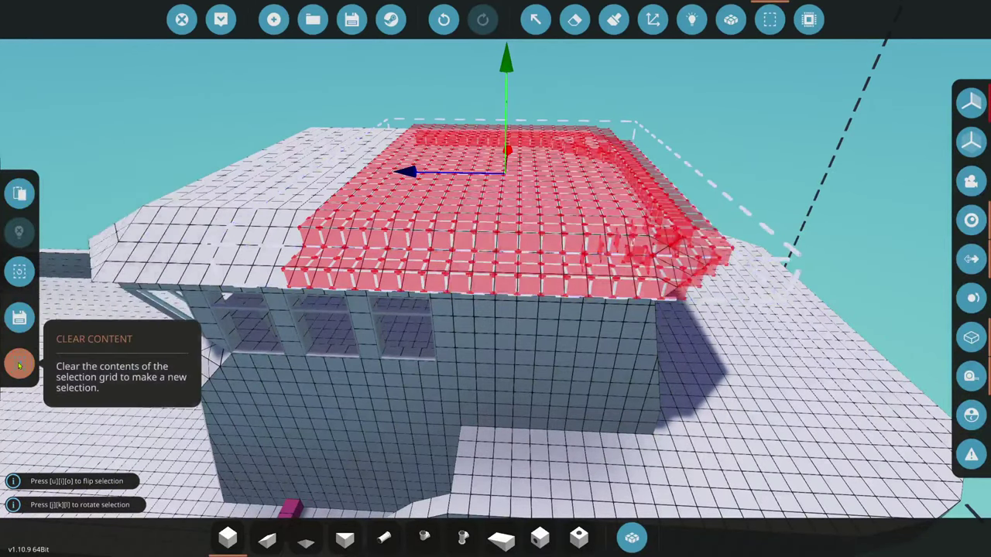
- Merge the copied rear roof section with the existing vessel body
{"action": "left_click", "coordinate": [691, 19]}
{"action": "left_click", "coordinate": [728, 21]}
{"action": "left_click", "coordinate": [345, 199]}
{"action": "left_click", "coordinate": [550, 230]}
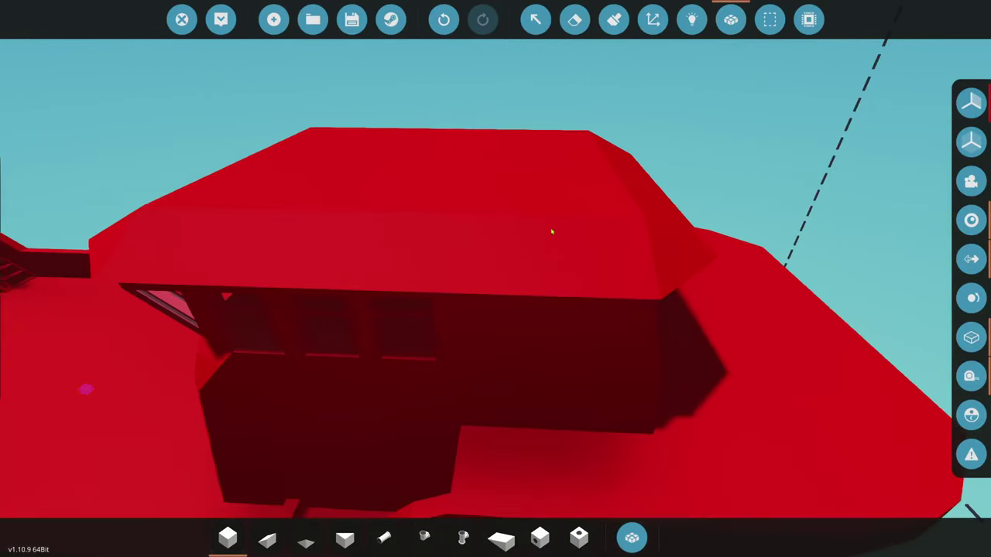
- Close the bridge's rear opening with a wall of blocks and erase the surplus ledge row along its base
{"action": "key", "text": "w"}
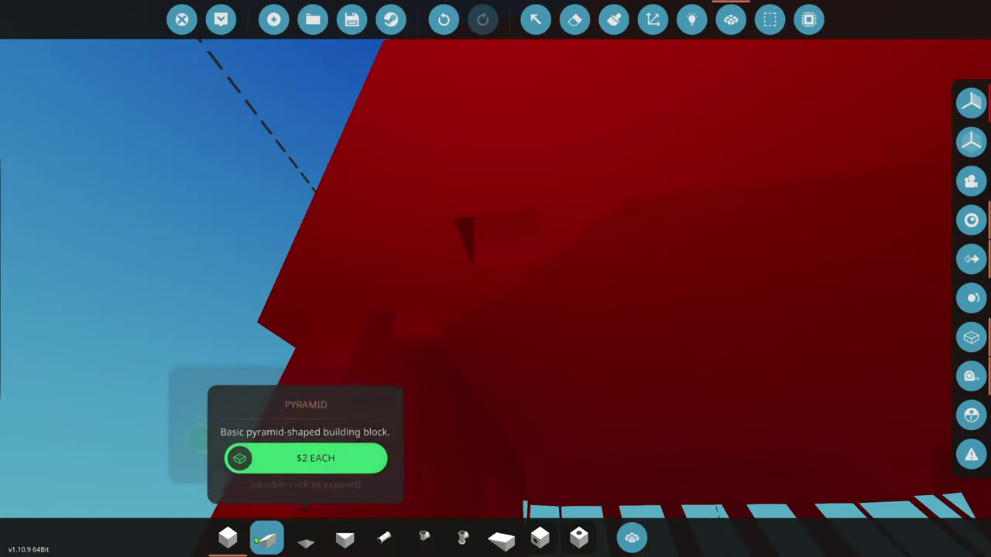
{"action": "left_click", "coordinate": [227, 538]}
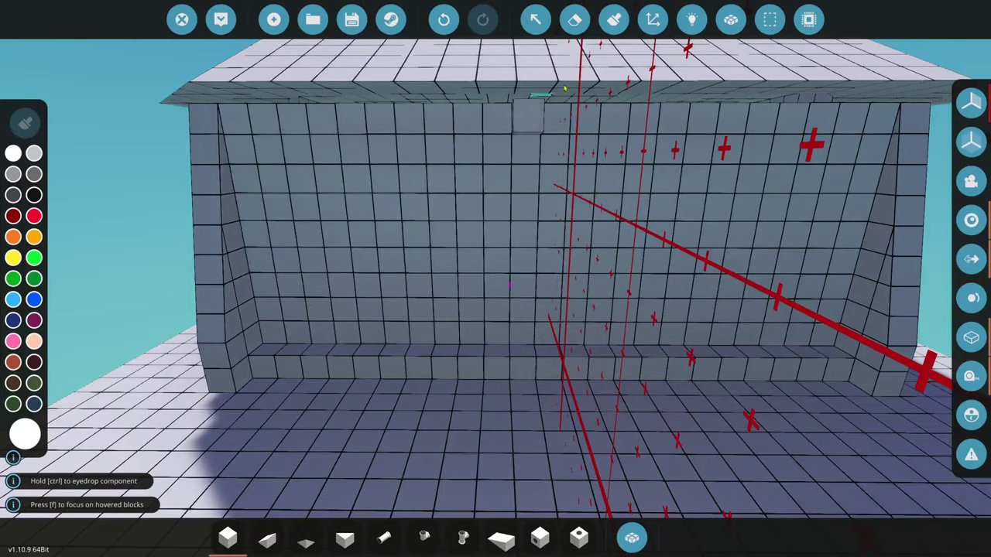
{"action": "left_click", "coordinate": [574, 20]}
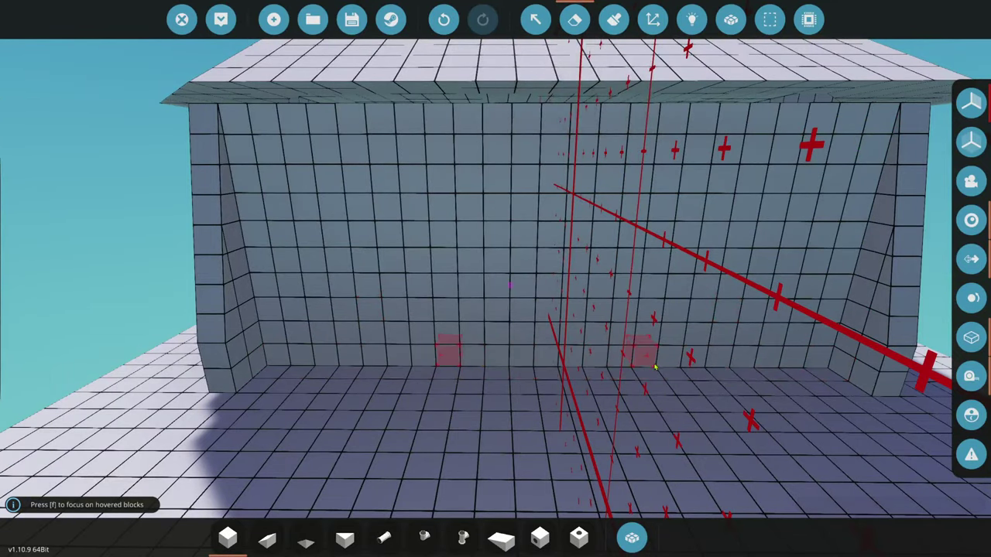
{"action": "scroll", "coordinate": [631, 370], "scroll_direction": "down", "scroll_amount": 2}
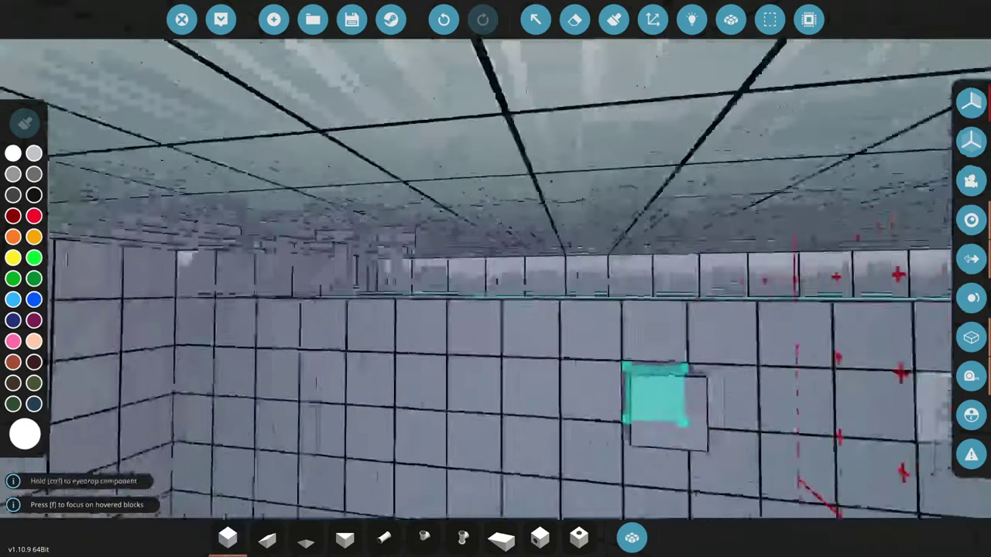
- Fill the gap between the top of the wall and the ceiling inside the bridge with blocks, then check the vessel's merged bodies
{"action": "key", "text": "w"}
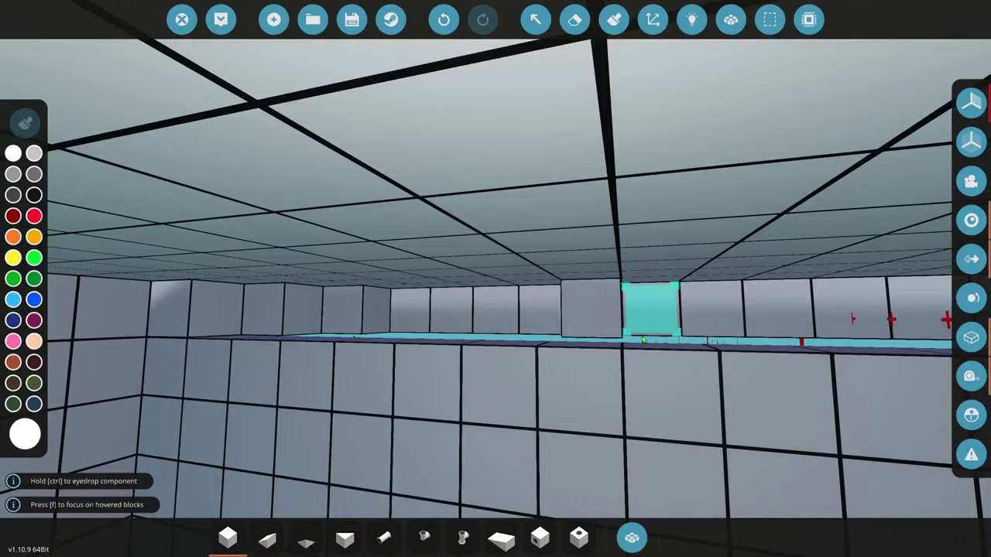
{"action": "key", "text": "e"}
{"action": "key", "text": "w"}
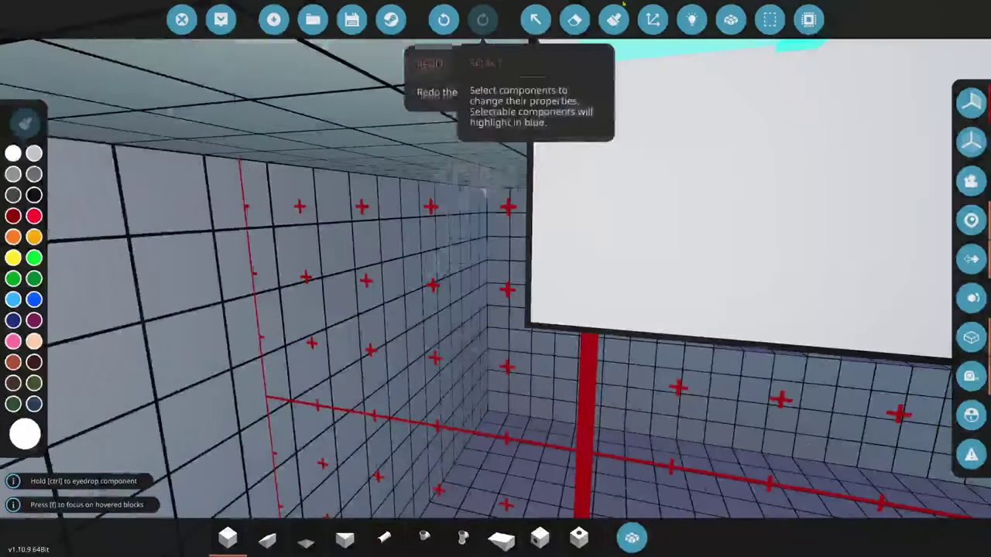
{"action": "left_click", "coordinate": [731, 20]}
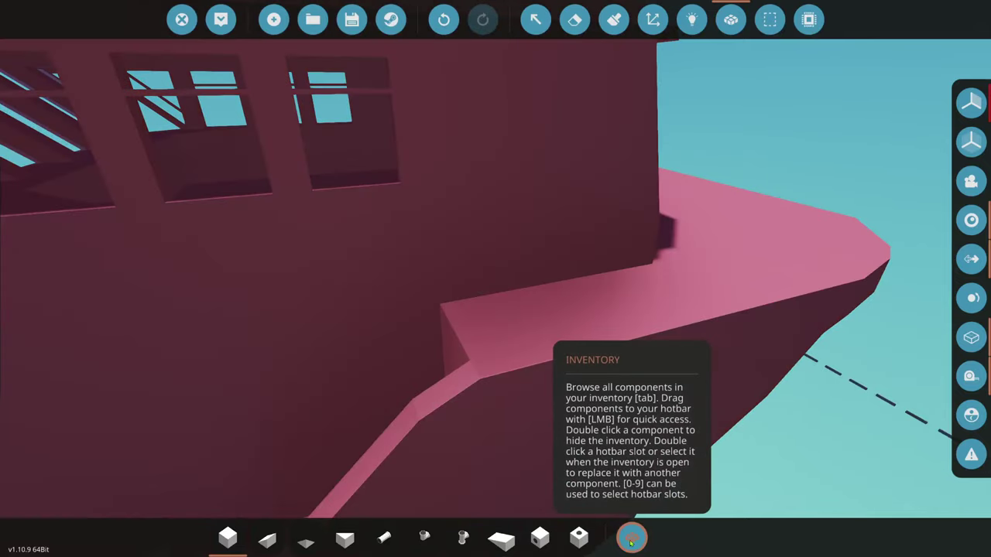
- Find the rail components and place a Railing Segment Middle on the side deck against the bridge wall
{"action": "left_click", "coordinate": [632, 538]}
{"action": "type", "text": "rail"}
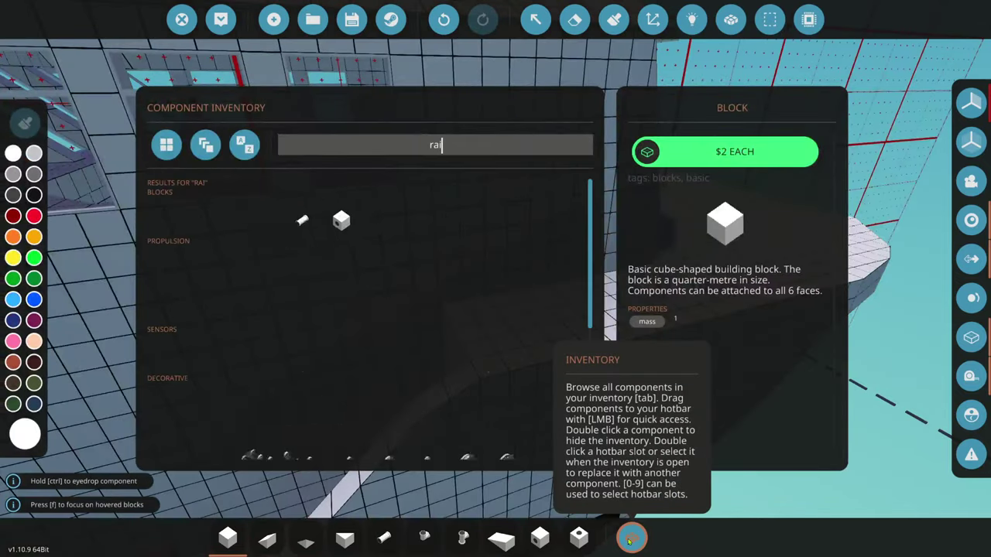
{"action": "double_click", "coordinate": [560, 215]}
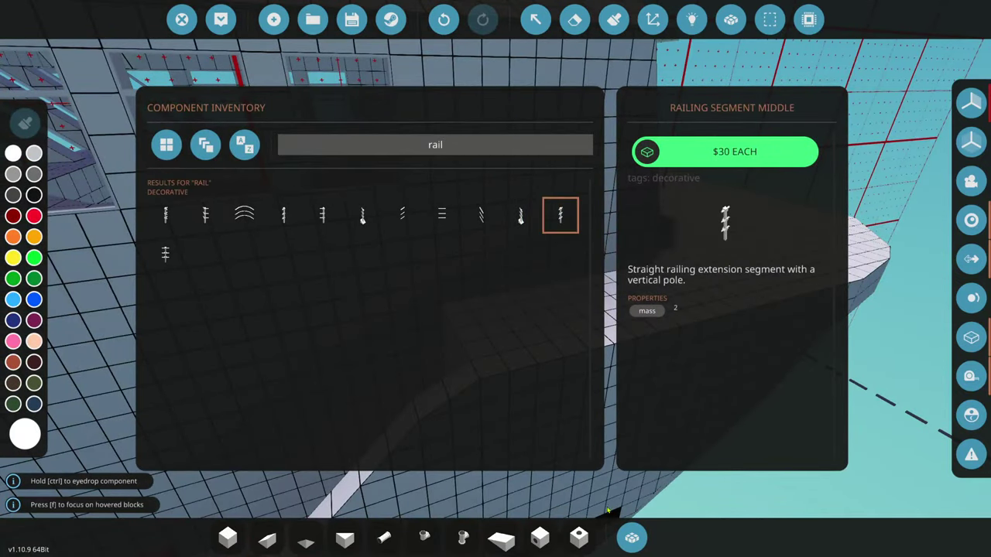
{"action": "key", "text": "w"}
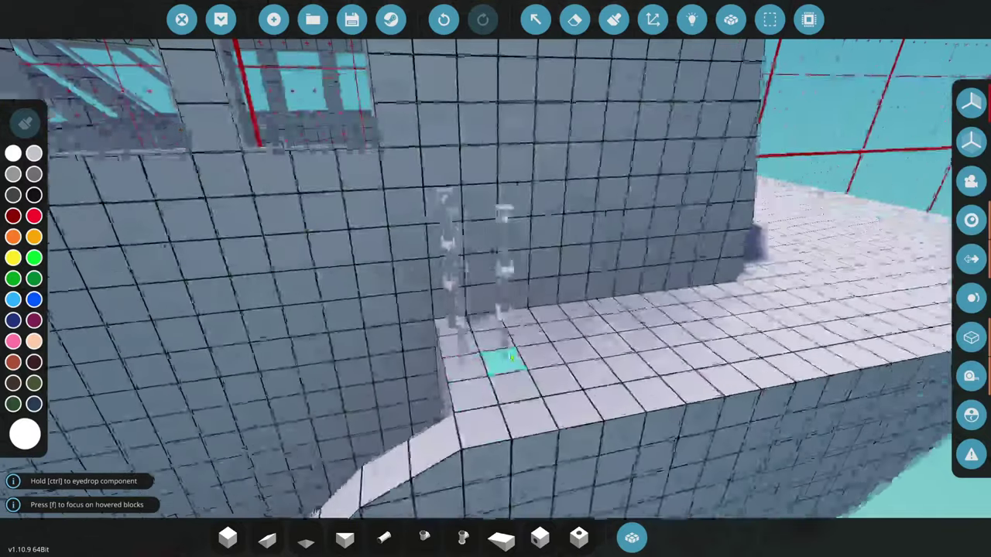
- Place a Railing Segment Corner at the outer front corner of the side deck
{"action": "key", "text": "Tab"}
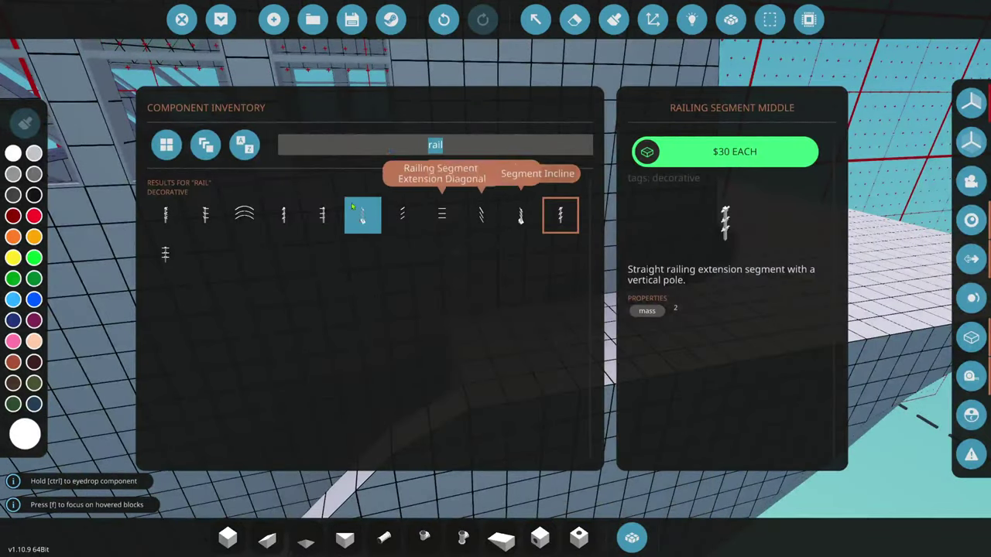
{"action": "left_click", "coordinate": [284, 216]}
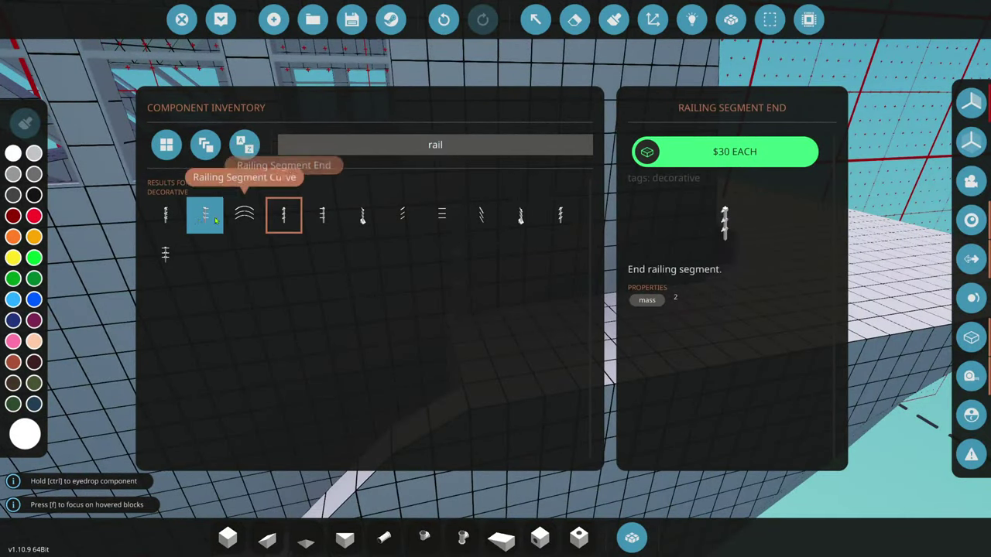
{"action": "left_click", "coordinate": [165, 215]}
{"action": "key", "text": "Tab"}
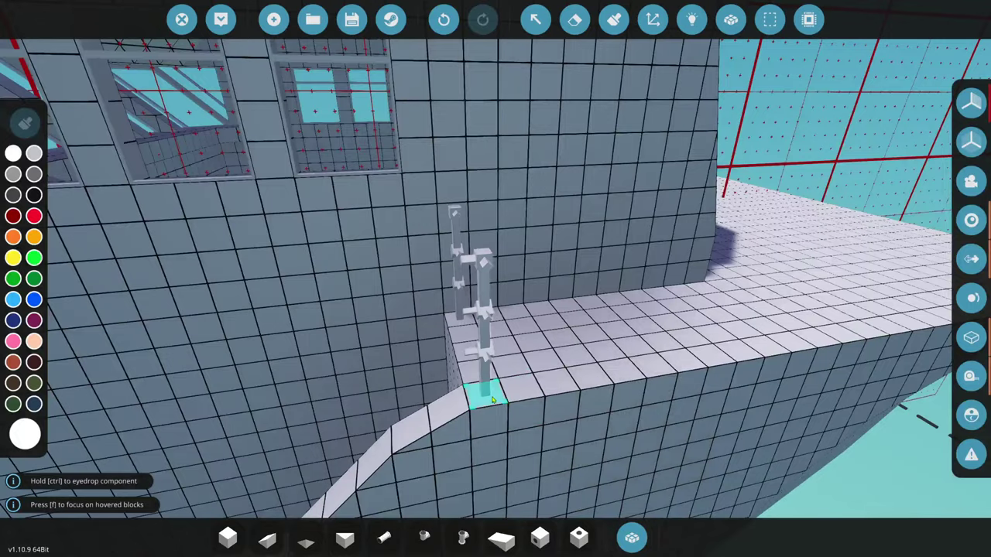
{"action": "left_click", "coordinate": [492, 399]}
{"action": "key", "text": "s"}
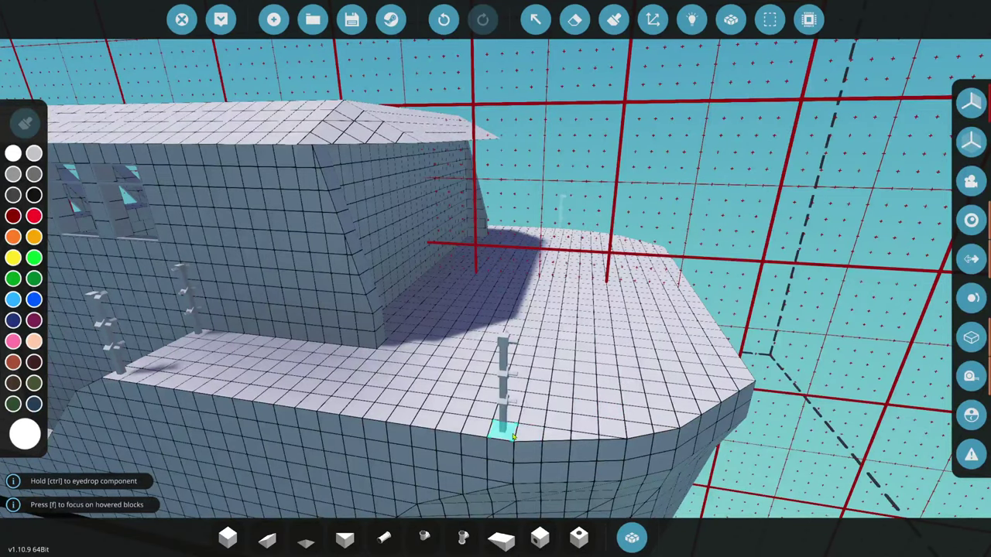
- Try a different corner railing segment on the angled deck edge near the stern and undo its placement
{"action": "right_click", "coordinate": [513, 437]}
{"action": "key", "text": "q"}
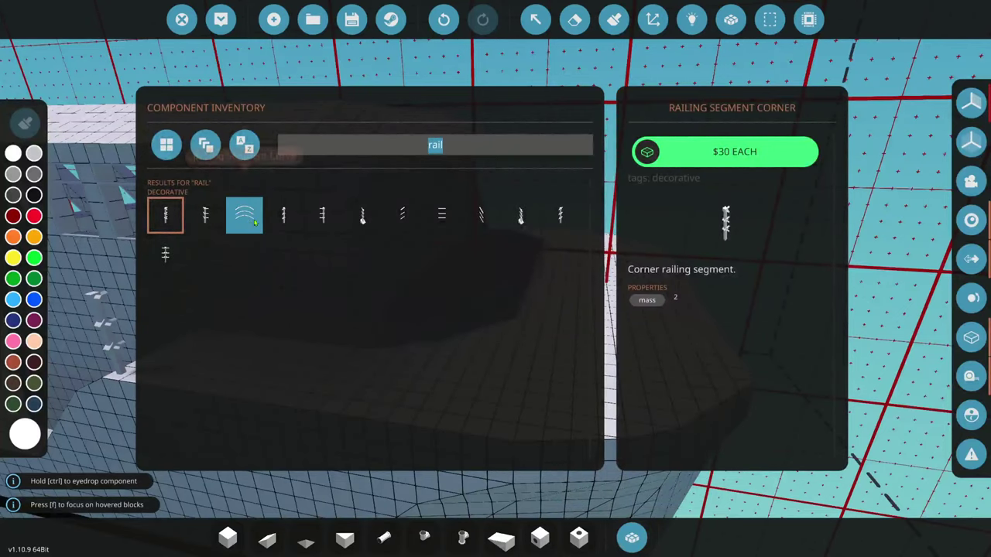
{"action": "left_click", "coordinate": [216, 217]}
{"action": "left_click", "coordinate": [633, 537]}
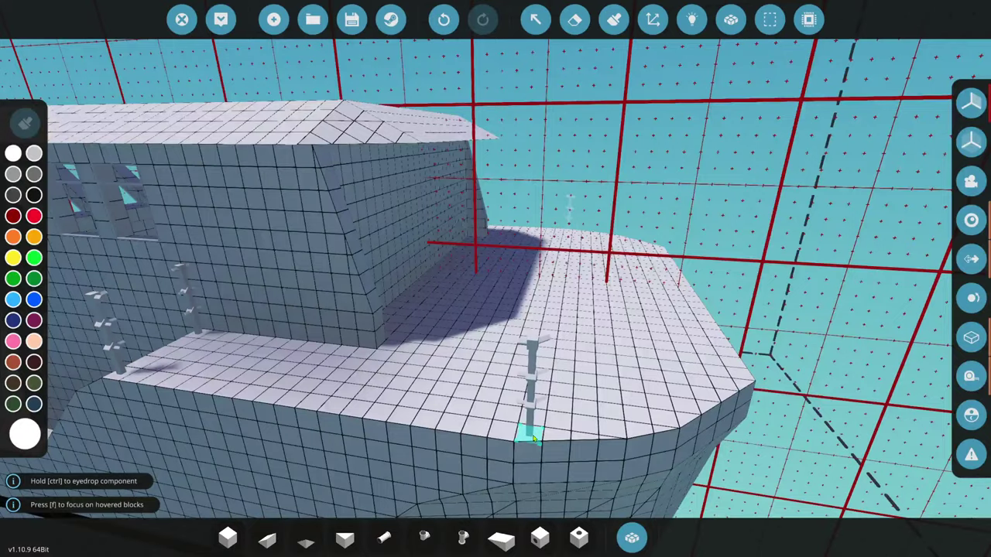
{"action": "key", "text": "w"}
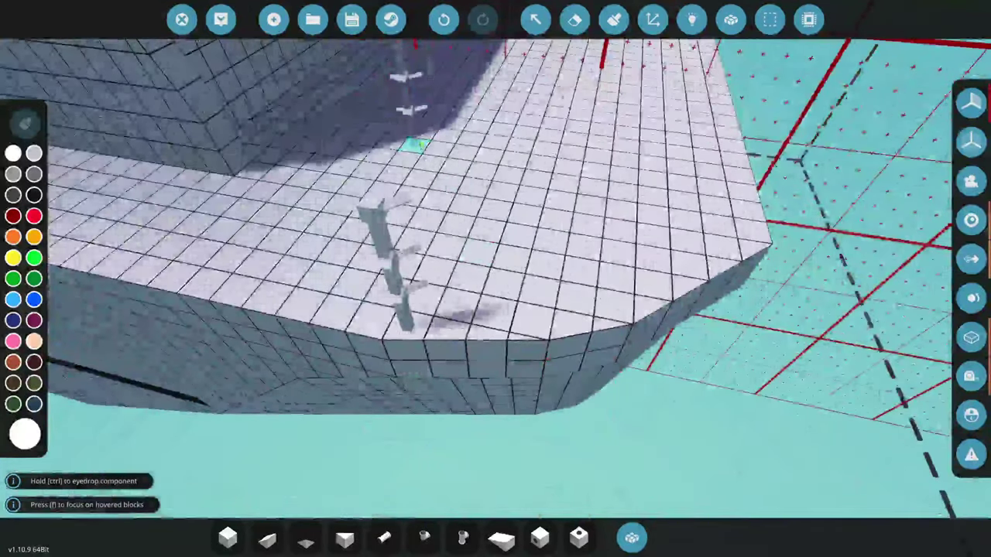
{"action": "left_click", "coordinate": [444, 20]}
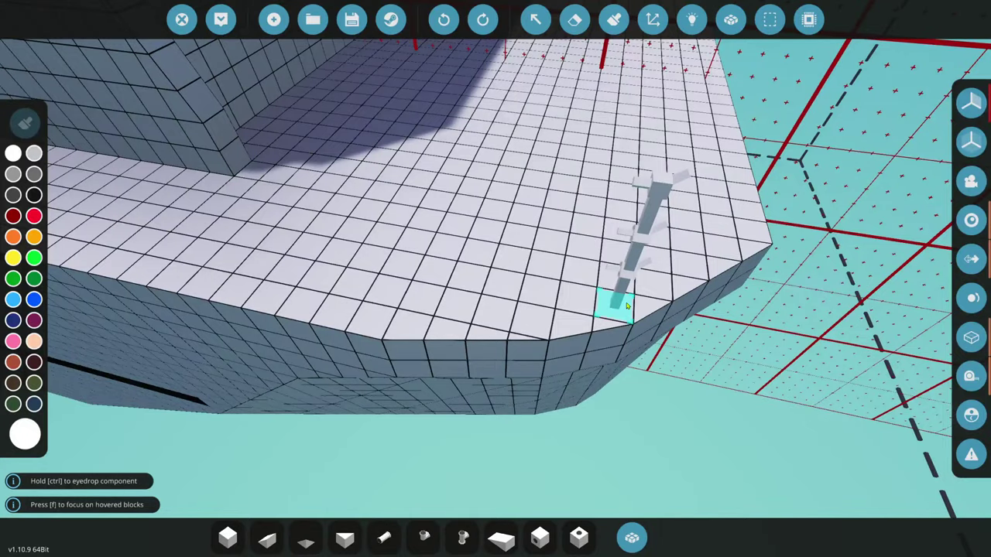
{"action": "key", "text": "q"}
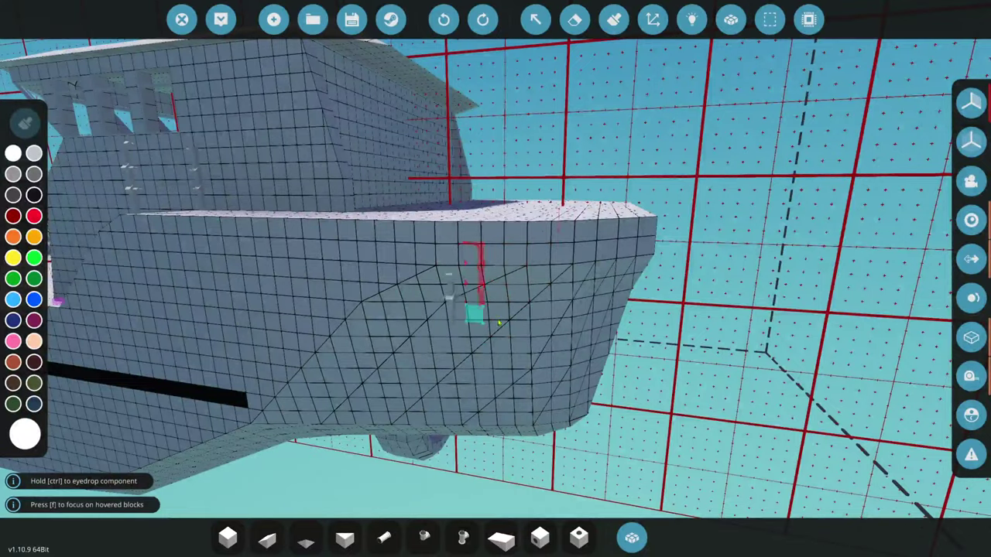
{"action": "key", "text": "f"}
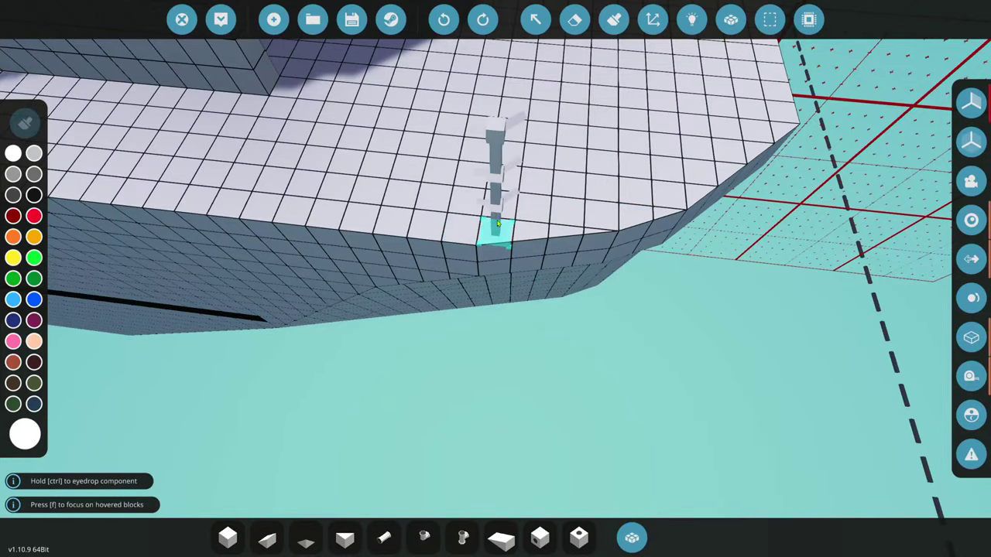
{"action": "key", "text": "f"}
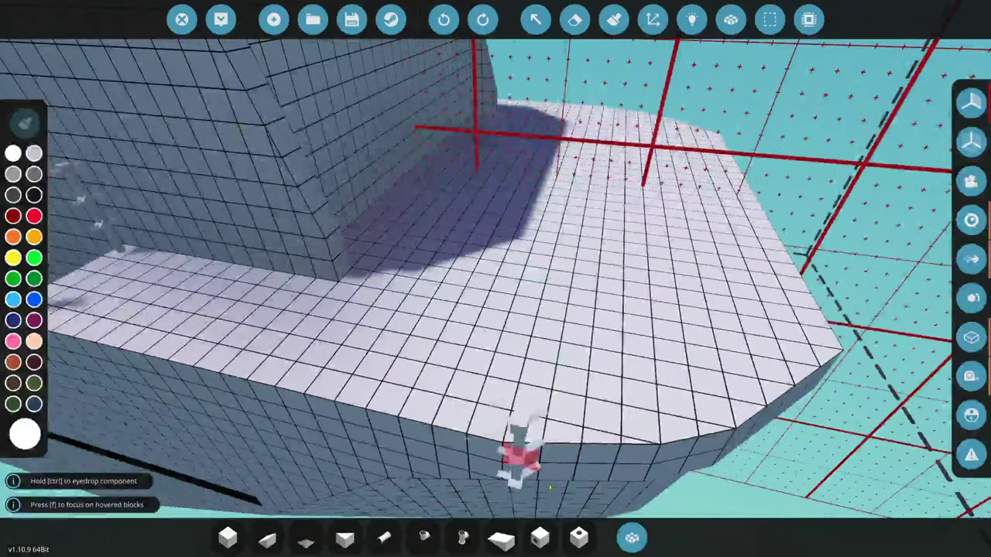
- Build a three-block-high bulwark of matching hull wedges and blocks along the deck's angled stern corner, erasing the pieces that stand too high
{"action": "left_click", "coordinate": [532, 442], "text": "ctrl"}
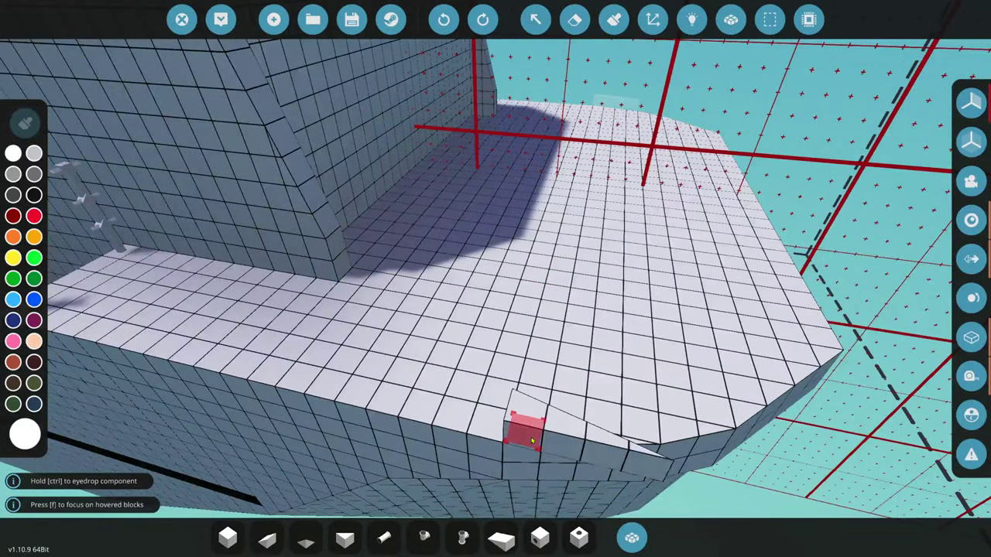
{"action": "left_click", "coordinate": [526, 410]}
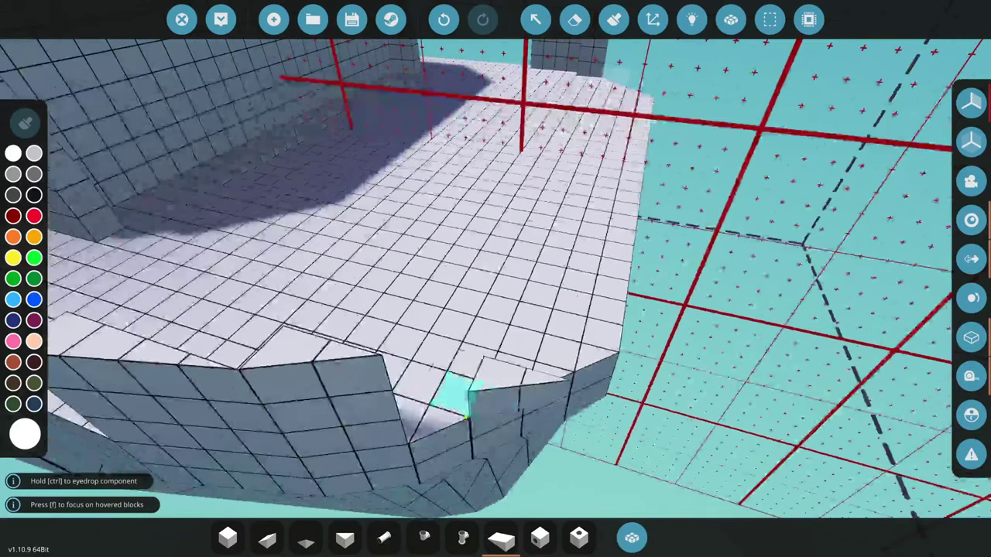
{"action": "left_click", "coordinate": [443, 427], "text": "ctrl"}
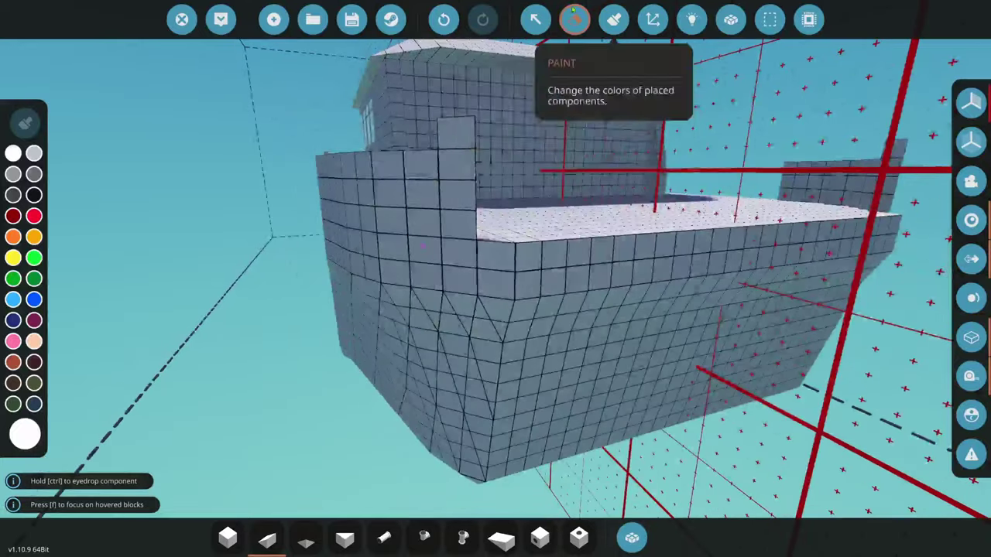
{"action": "left_click", "coordinate": [575, 19]}
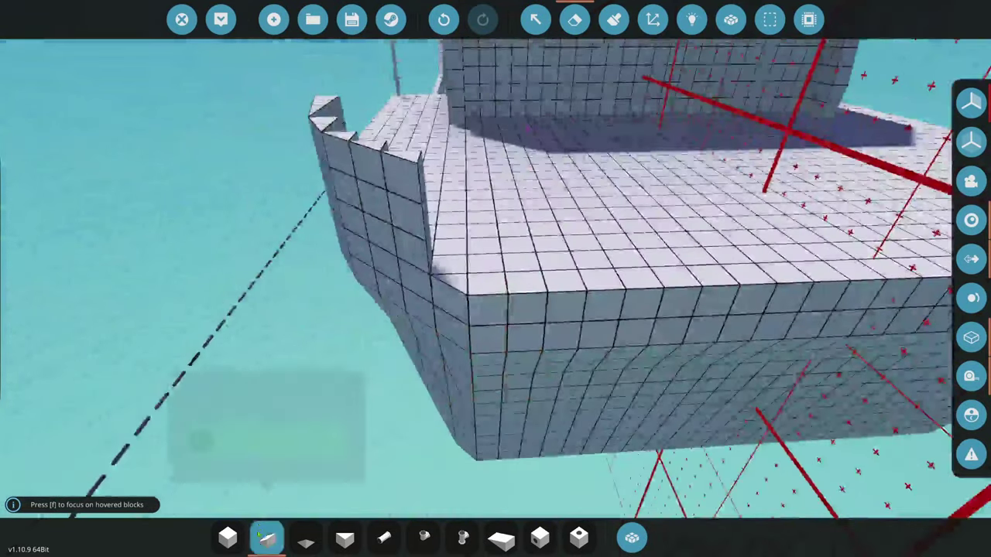
- Complete the bulwark's stern corner with wedges and continue it three blocks high along the stern edge
{"action": "left_click", "coordinate": [232, 542]}
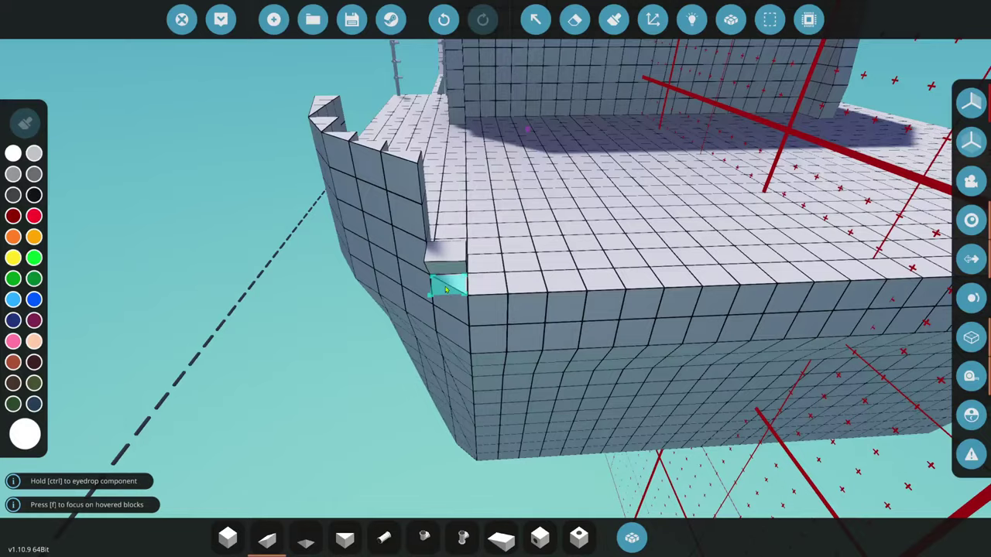
{"action": "key", "text": "w"}
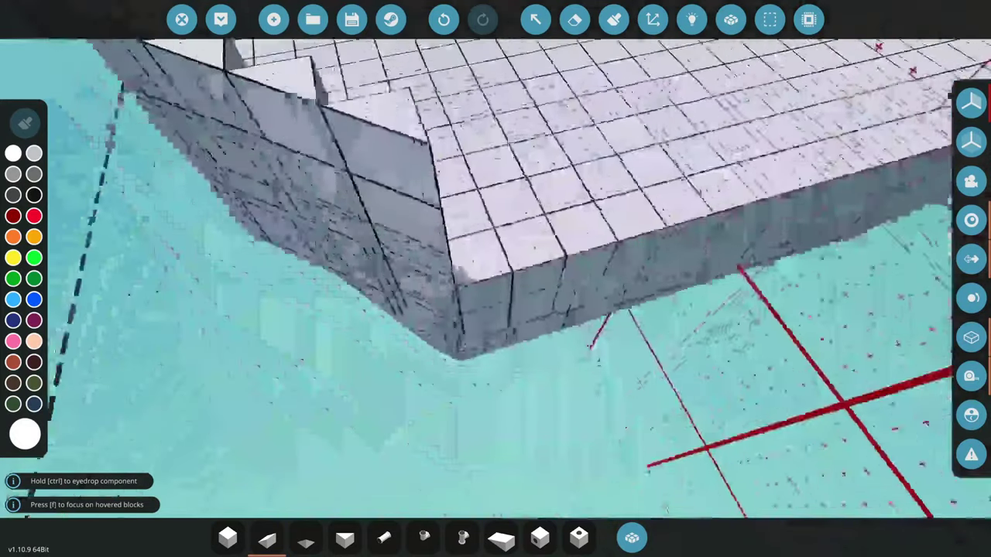
{"action": "key", "text": "s"}
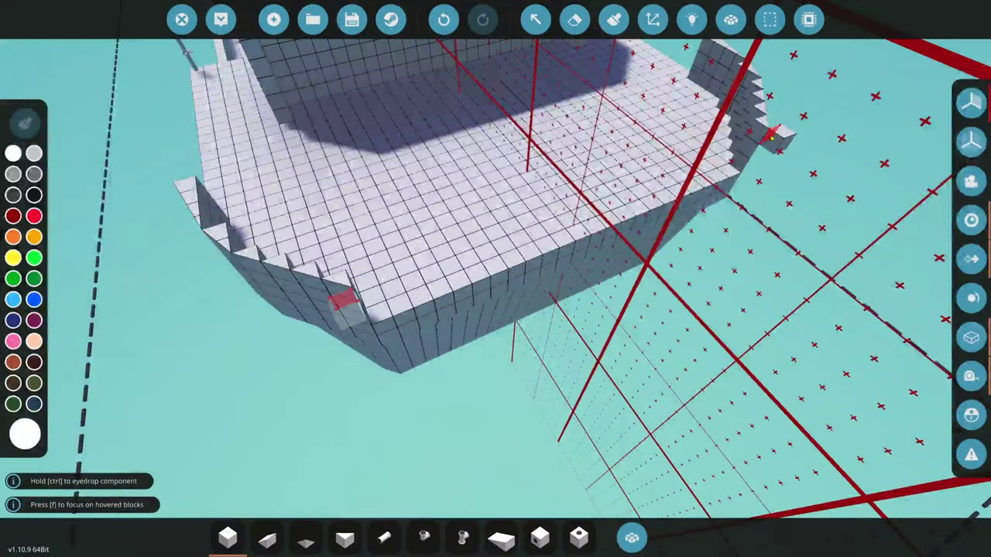
{"action": "key", "text": "w"}
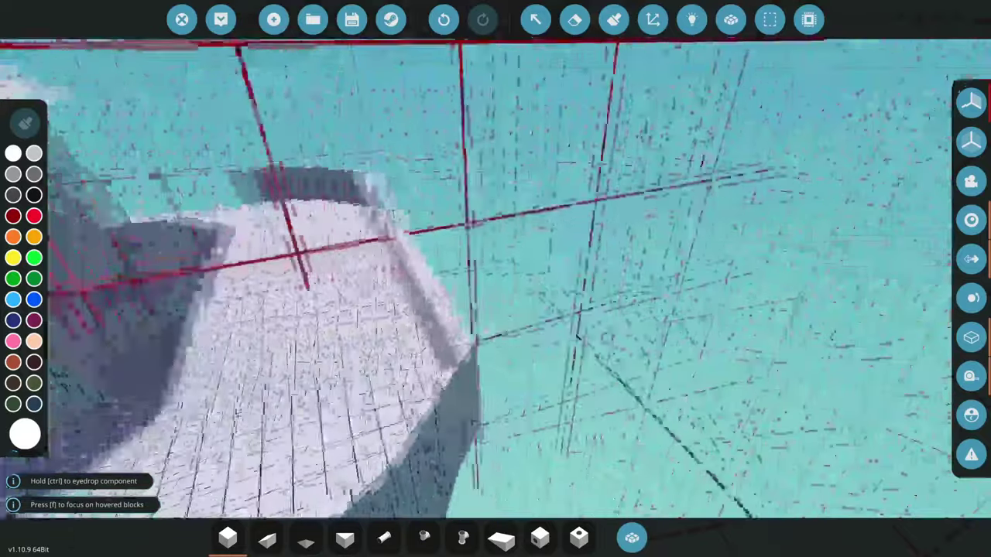
{"action": "key", "text": "s"}
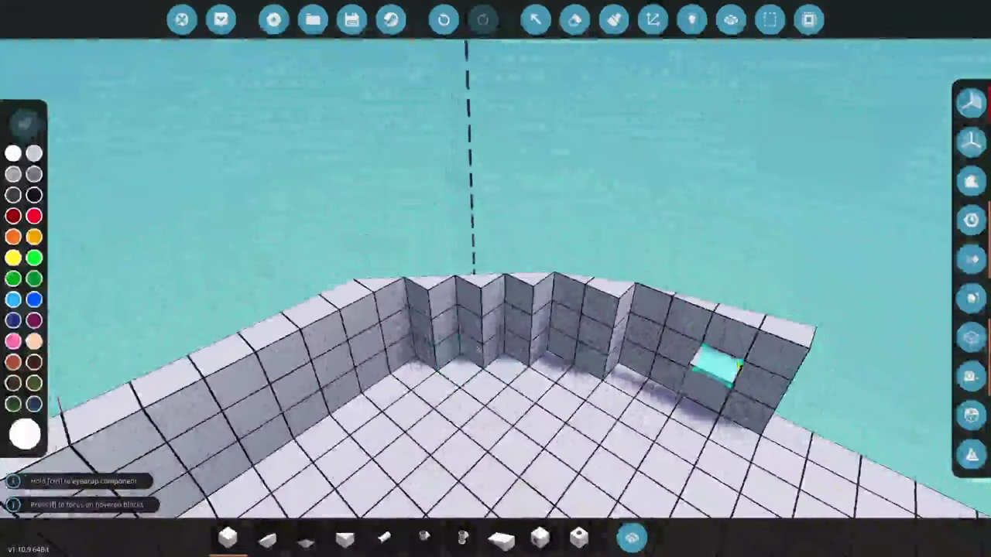
- Find the longest wedge by searching the component inventory for "wedge" and fill the outer notches inside the stern bulwark with it, three blocks high
{"action": "scroll", "coordinate": [702, 325], "scroll_direction": "up", "scroll_amount": 3}
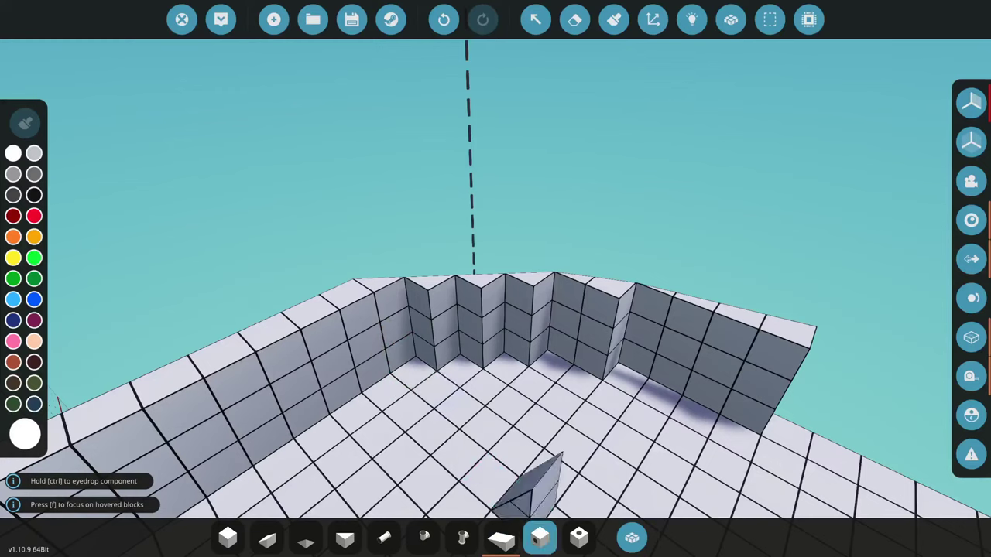
{"action": "left_click", "coordinate": [632, 538]}
{"action": "type", "text": "edge"}
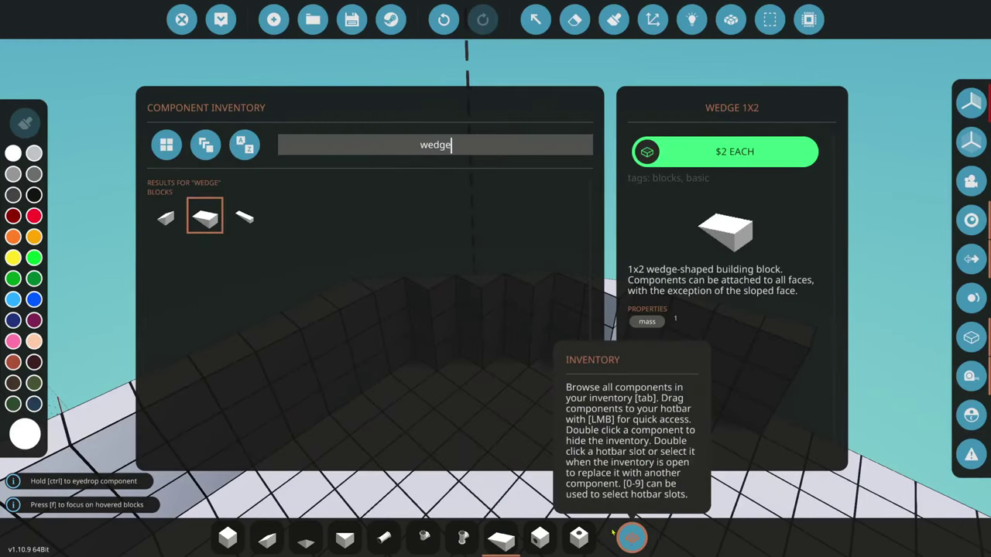
{"action": "double_click", "coordinate": [244, 217]}
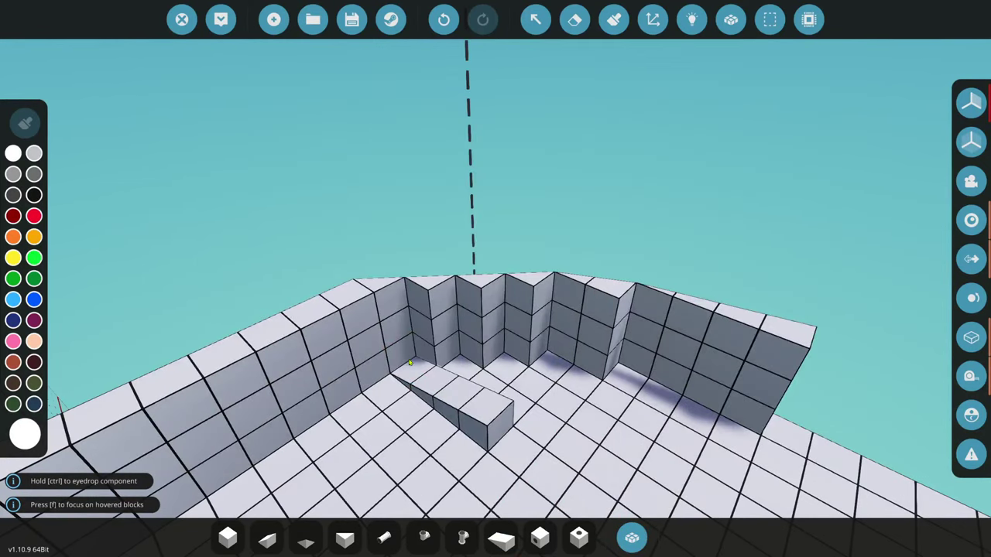
{"action": "key", "text": "r"}
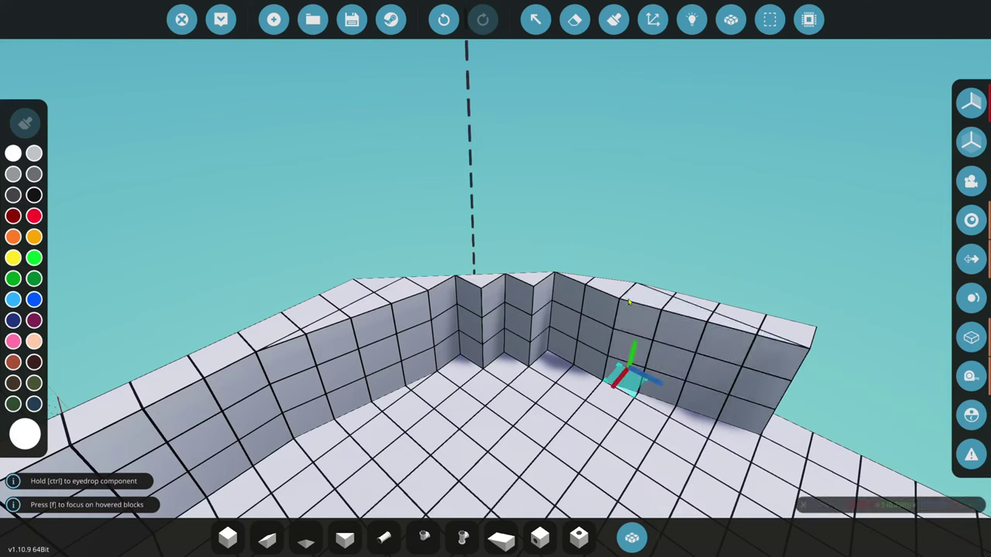
- Fill the remaining notches inside the bulwark's angled corner with 1x2 wedges and basic wedges, three blocks high
{"action": "left_click", "coordinate": [566, 363]}
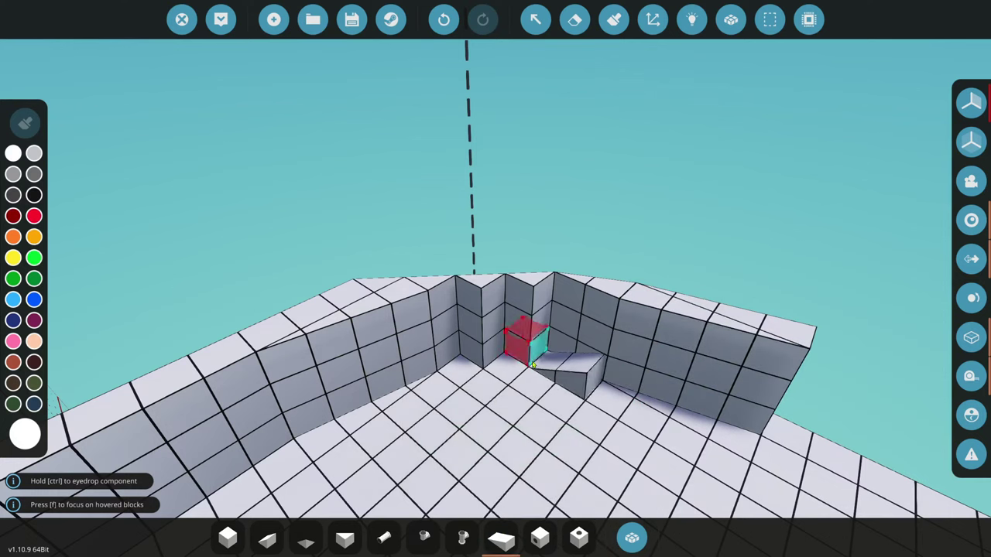
{"action": "right_click", "coordinate": [533, 364]}
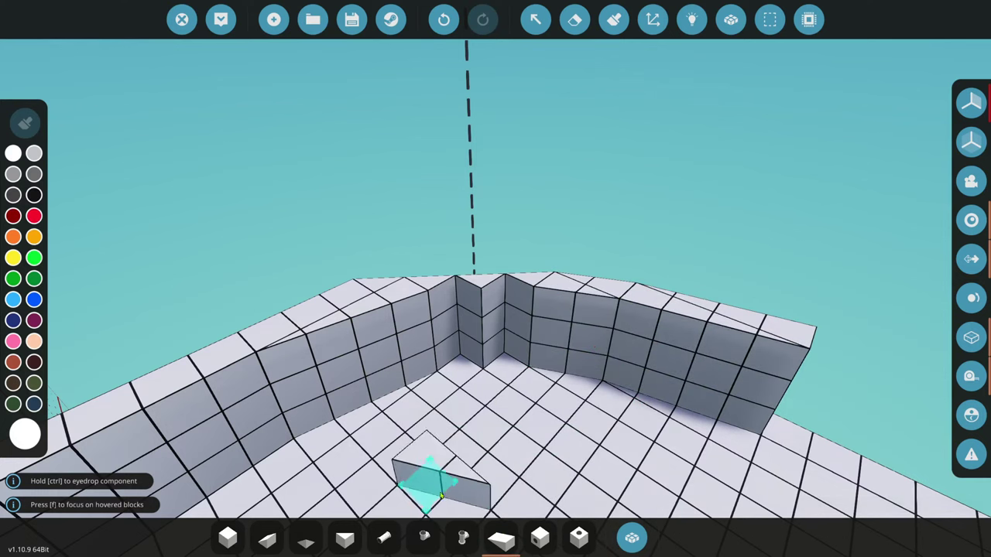
{"action": "left_click", "coordinate": [272, 543]}
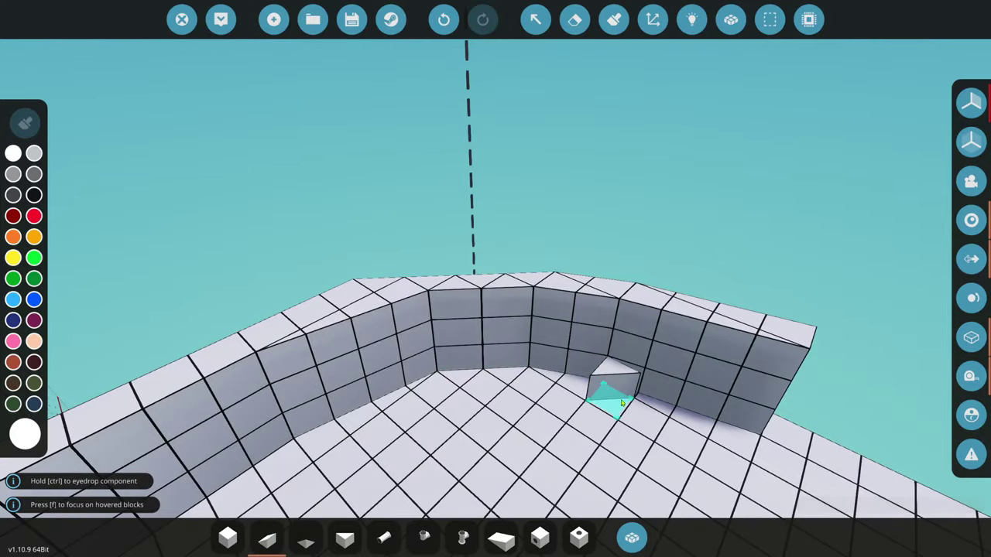
- Search the component inventory for "rail" and place a Railing Segment End on the side deck's edge against the front end of the bulwark
{"action": "scroll", "coordinate": [608, 398], "scroll_direction": "up", "scroll_amount": 3}
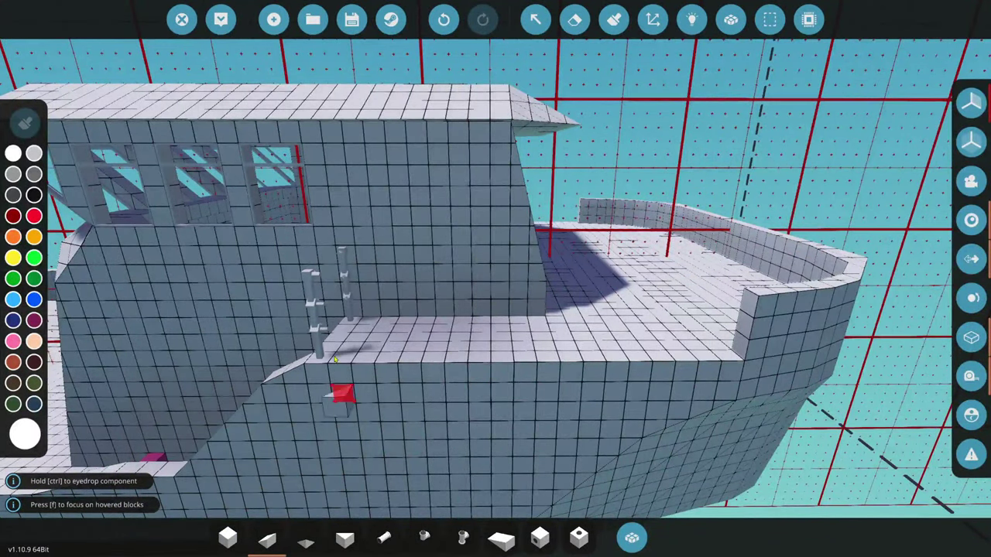
{"action": "left_click", "coordinate": [632, 537]}
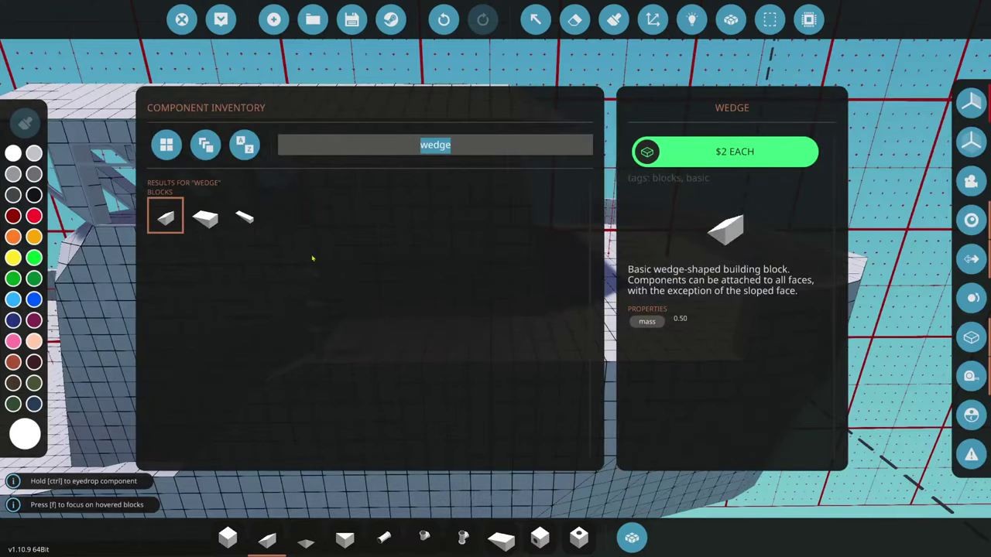
{"action": "type", "text": "rail"}
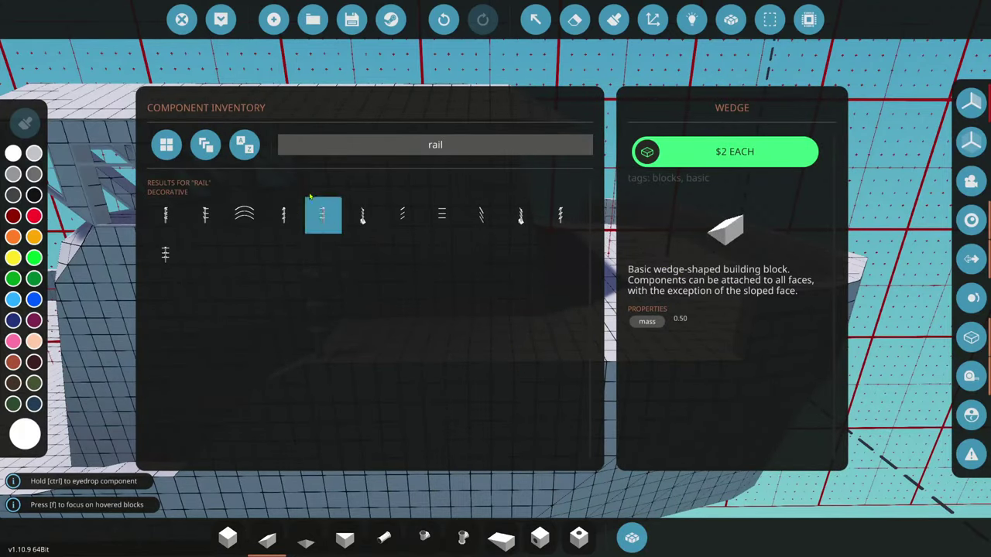
{"action": "left_click", "coordinate": [283, 214]}
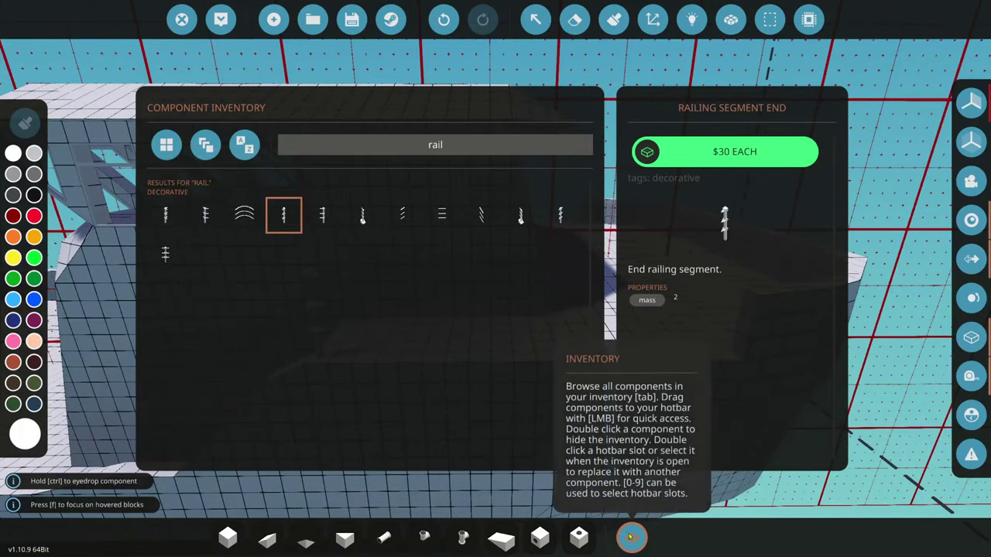
{"action": "double_click", "coordinate": [283, 215]}
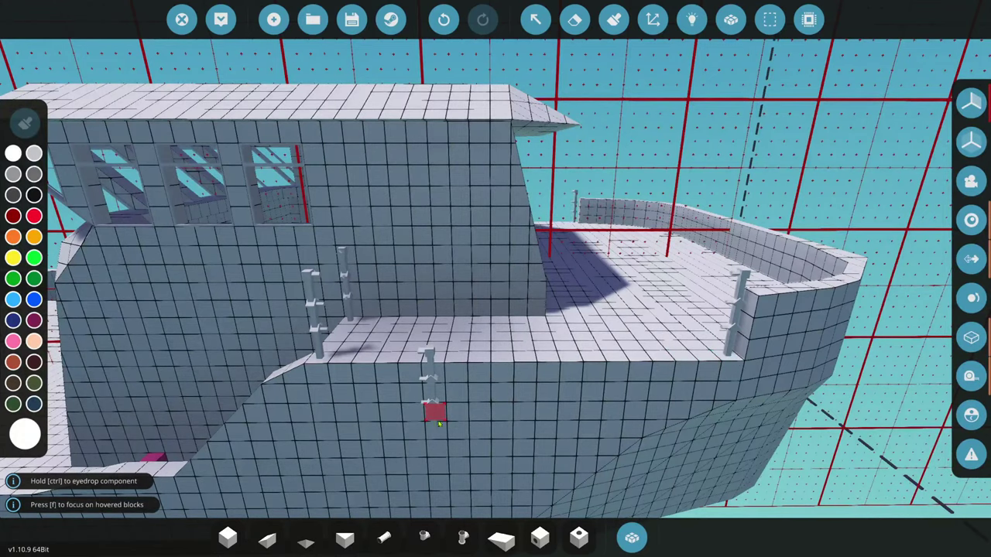
- Use a nine-block spacer row along the side deck's edge to position a Railing Segment Middle at its end, and erase the row
{"action": "key", "text": "d"}
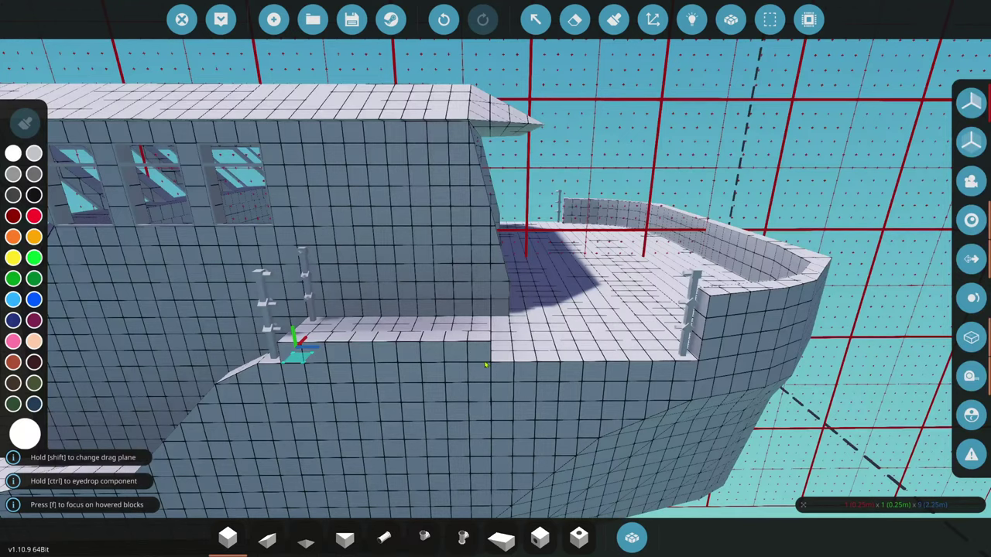
{"action": "key", "text": "e"}
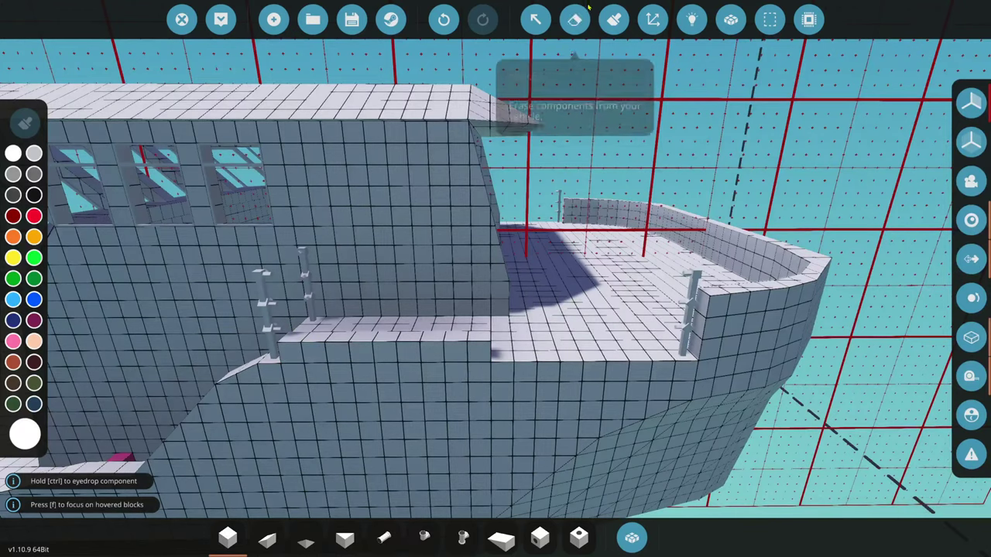
{"action": "left_click", "coordinate": [632, 537]}
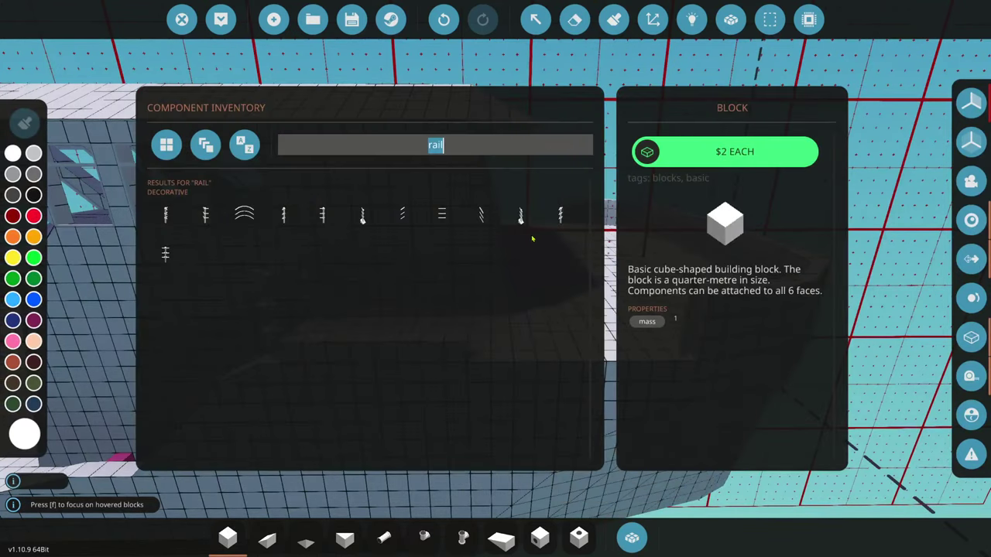
{"action": "left_click", "coordinate": [562, 212]}
{"action": "left_click", "coordinate": [632, 537]}
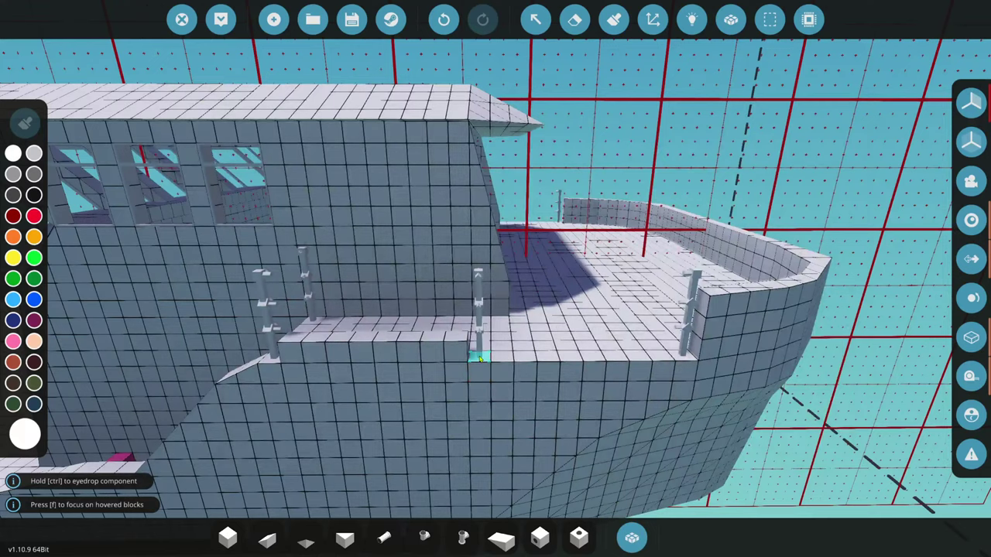
{"action": "key", "text": "e"}
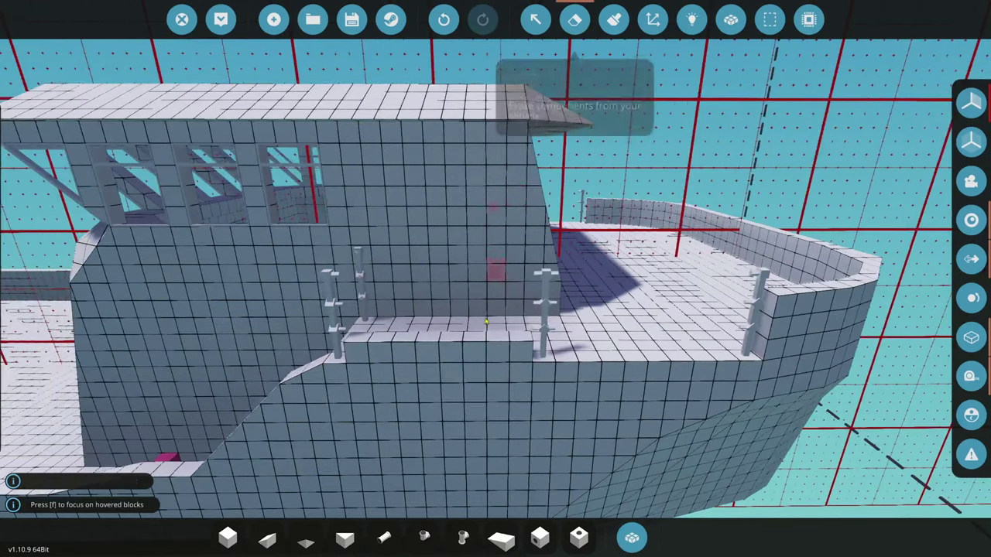
{"action": "left_click_drag", "start_coordinate": [518, 346], "coordinate": [374, 345]}
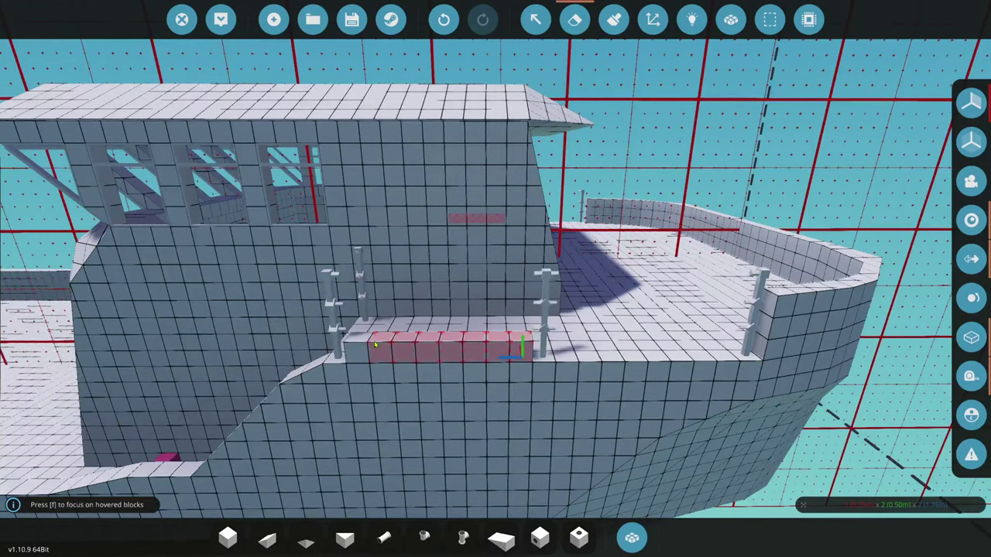
- Lay a four-block spacer row in each half of the side deck's edge and place a Railing Segment Middle at the end of each row
{"action": "left_click", "coordinate": [228, 537]}
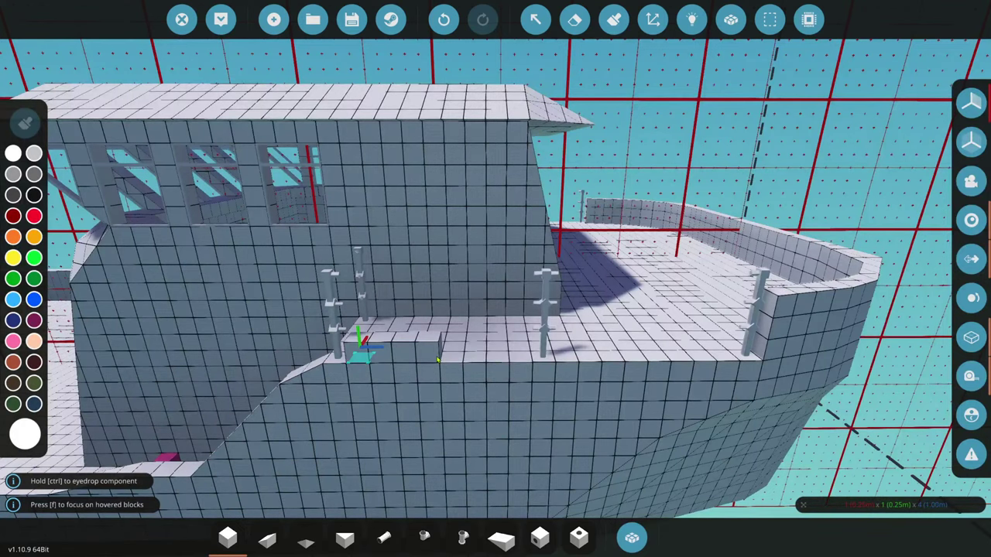
{"action": "key", "text": "w"}
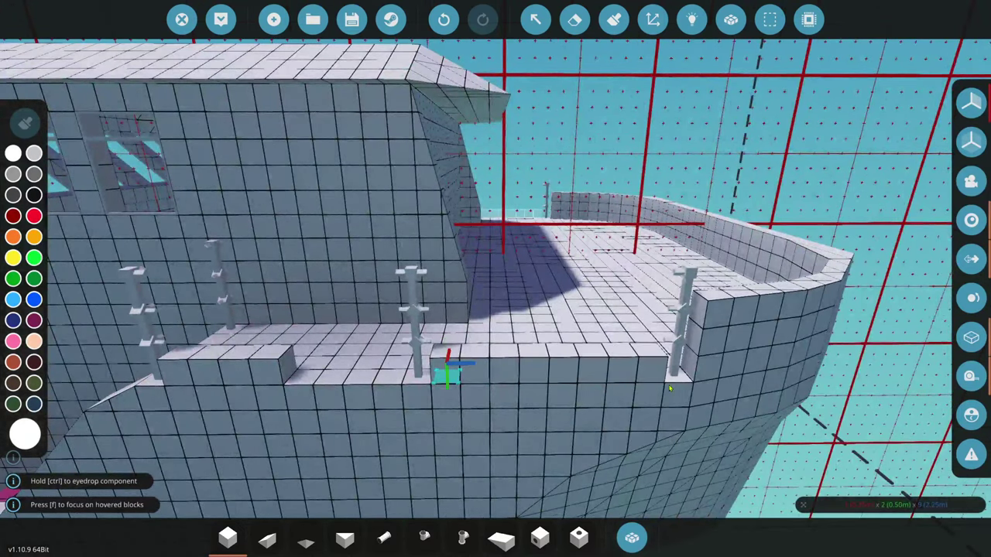
{"action": "left_click", "coordinate": [524, 383]}
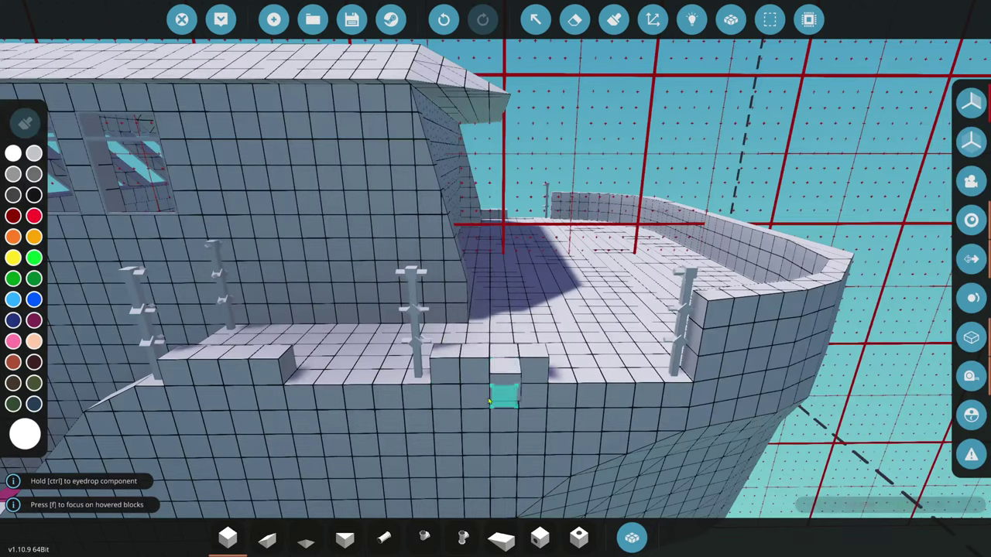
{"action": "key", "text": "w"}
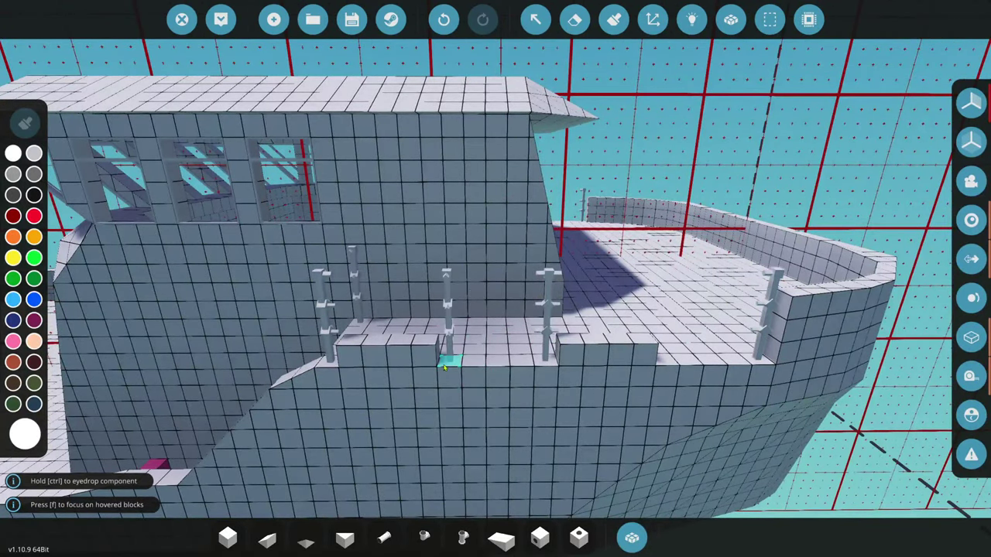
{"action": "key", "text": "d"}
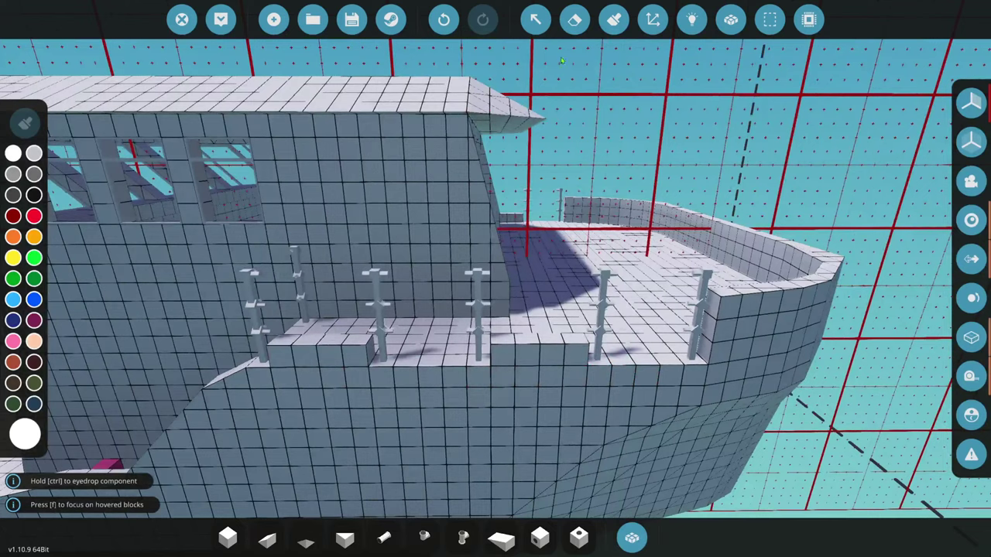
- Erase both four-block spacer rows from the side deck's edge
{"action": "left_click", "coordinate": [575, 20]}
{"action": "left_click", "coordinate": [511, 349]}
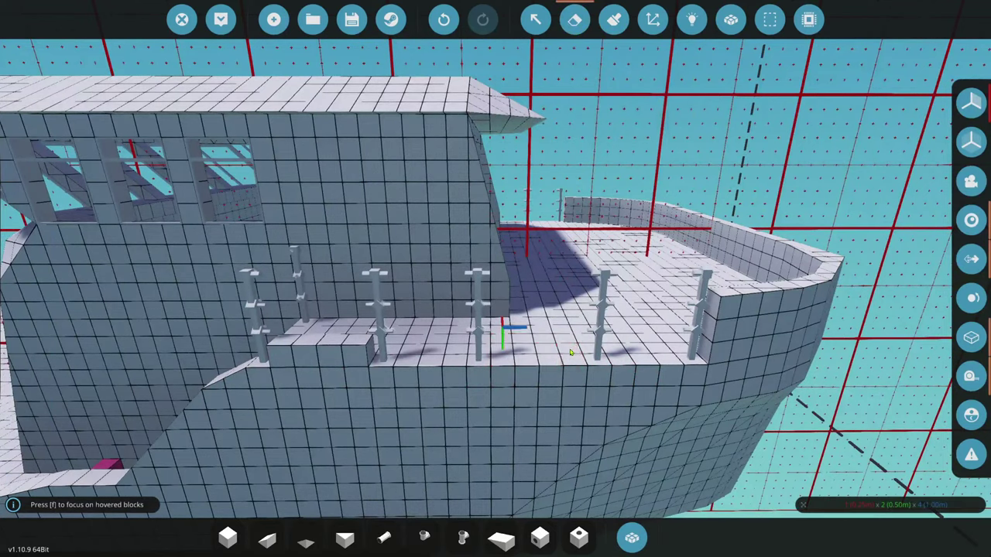
{"action": "key", "text": "a"}
{"action": "left_click", "coordinate": [379, 353]}
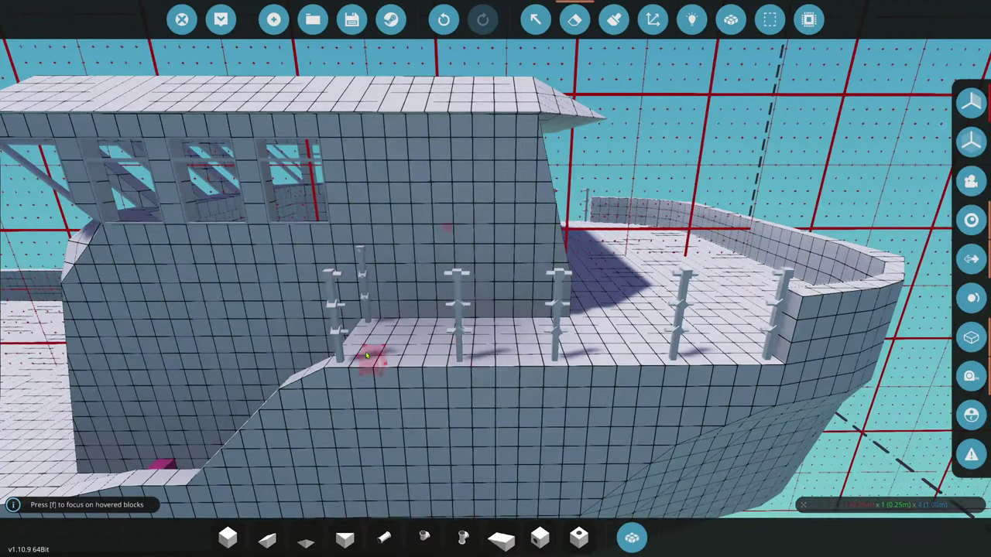
- Fill the gaps between the railing posts along the side deck's outer and front edges with the post-less rail segment
{"action": "left_click", "coordinate": [632, 537]}
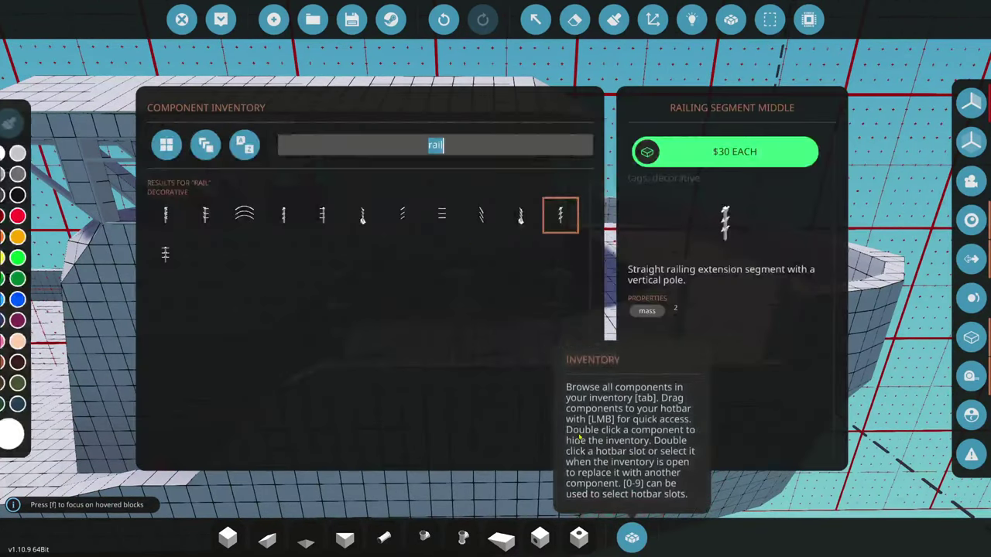
{"action": "double_click", "coordinate": [402, 215]}
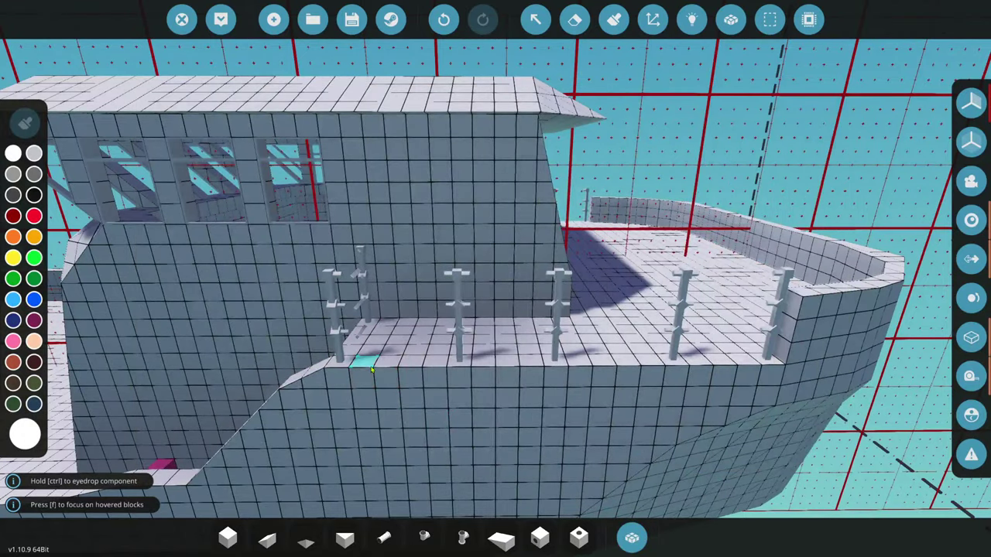
{"action": "key", "text": "f"}
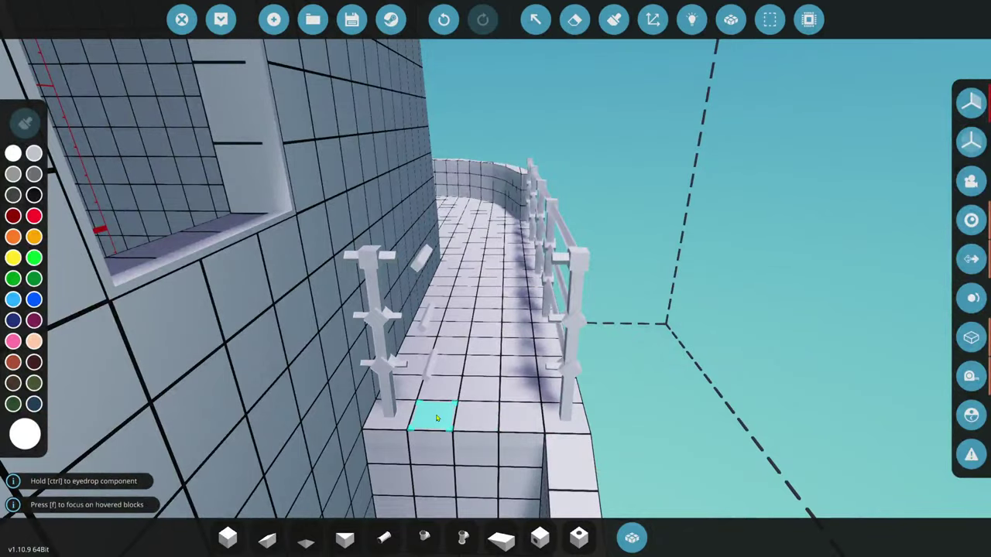
- Erase a section of hull side blocks beneath the rear deck's edge, around the end of the side railing
{"action": "scroll", "coordinate": [438, 418], "scroll_direction": "down", "scroll_amount": 10}
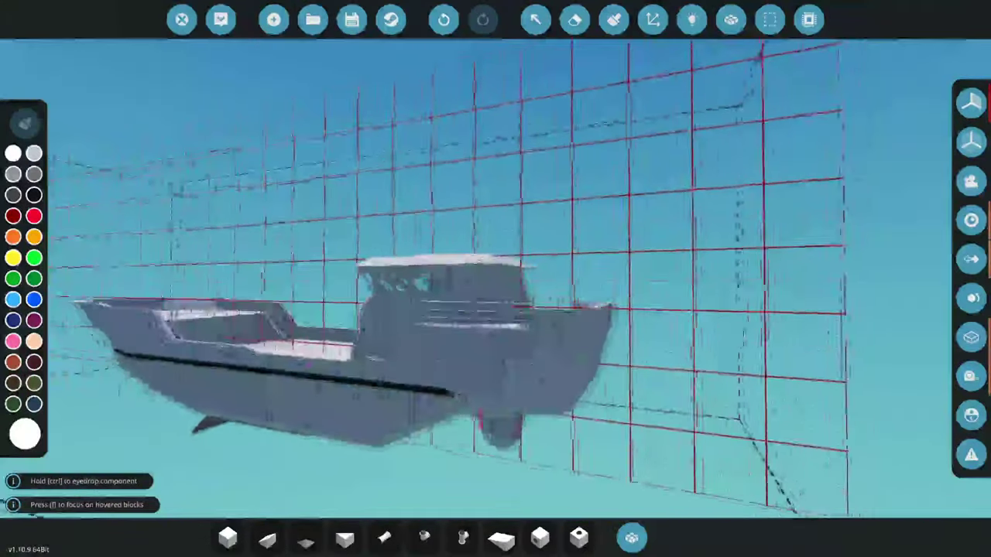
{"action": "key", "text": "w"}
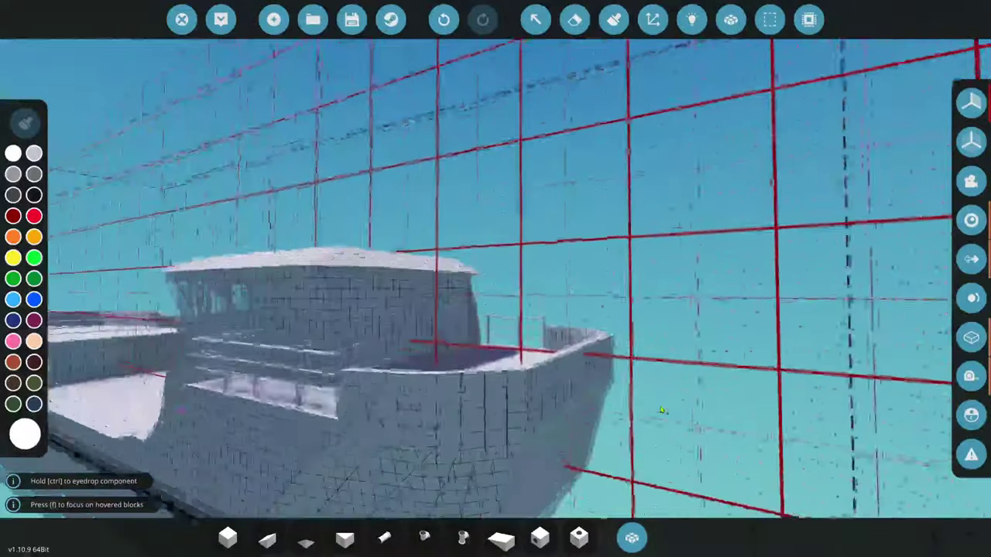
{"action": "key", "text": "s"}
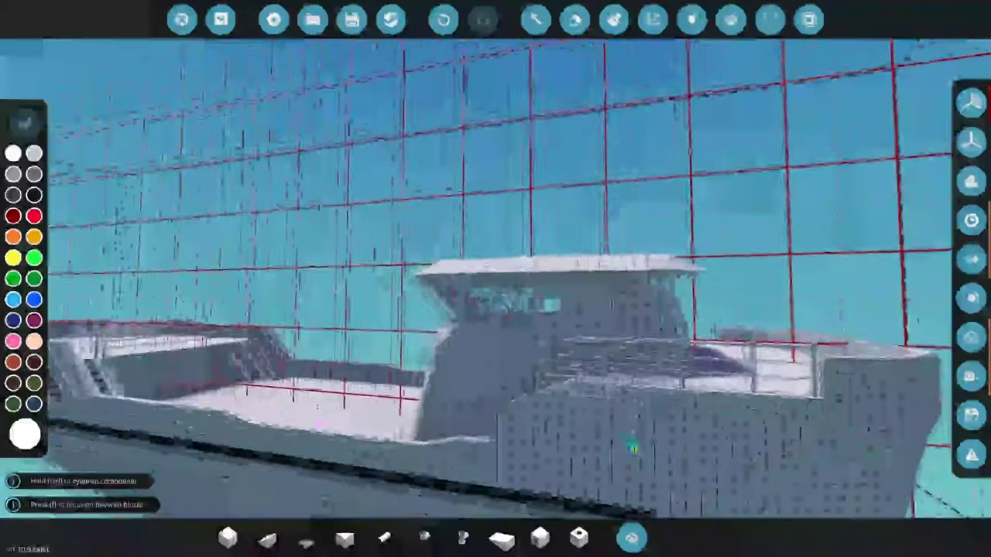
{"action": "key", "text": "w"}
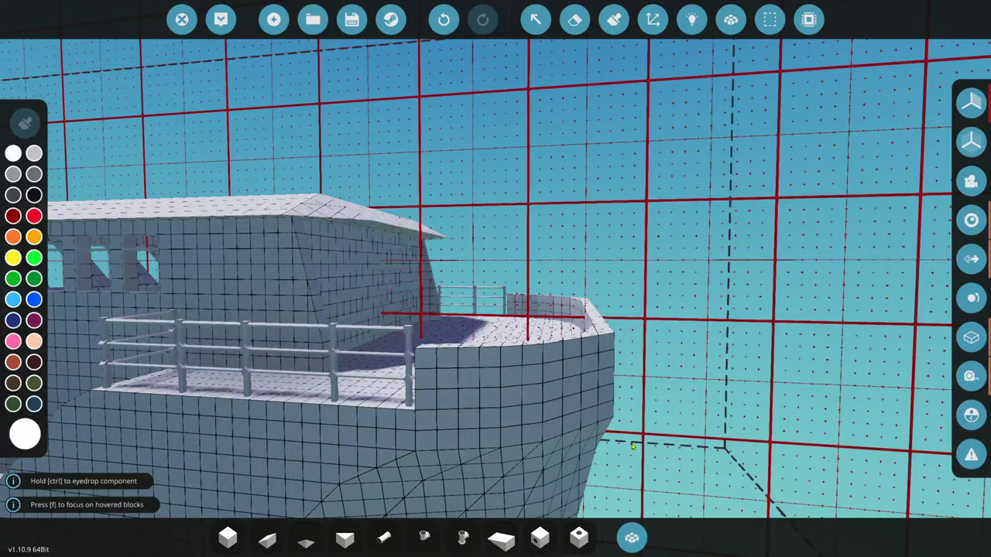
{"action": "key", "text": "w"}
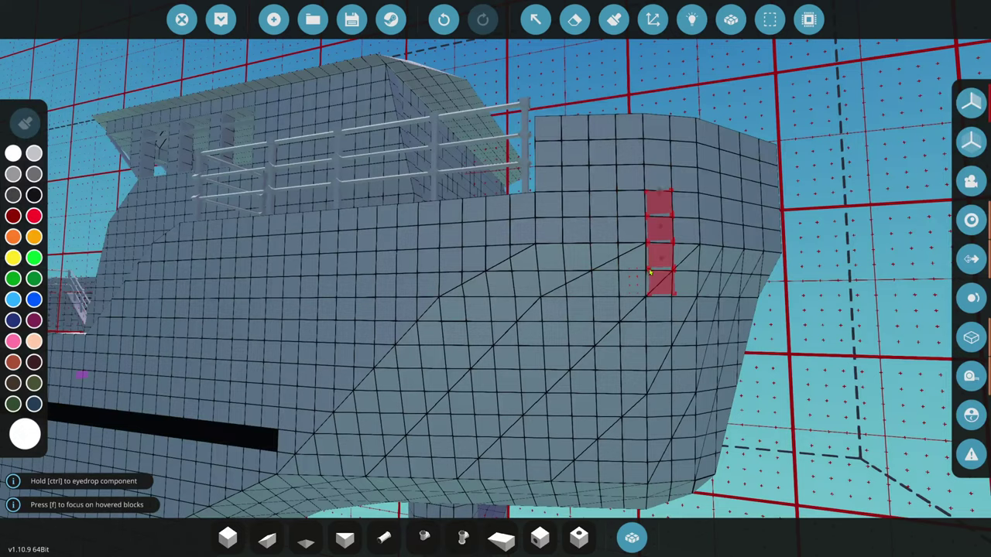
{"action": "left_click", "coordinate": [574, 19]}
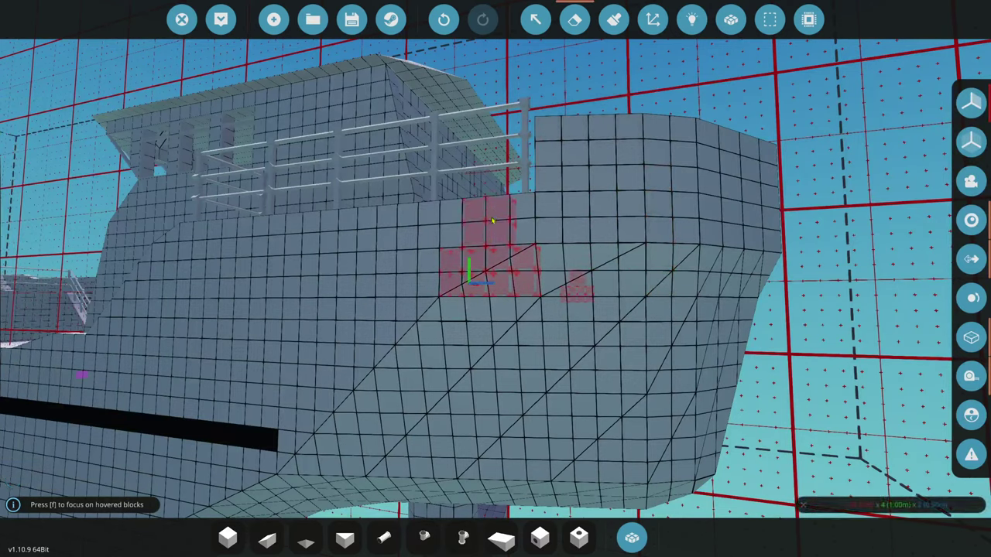
{"action": "left_click", "coordinate": [458, 213]}
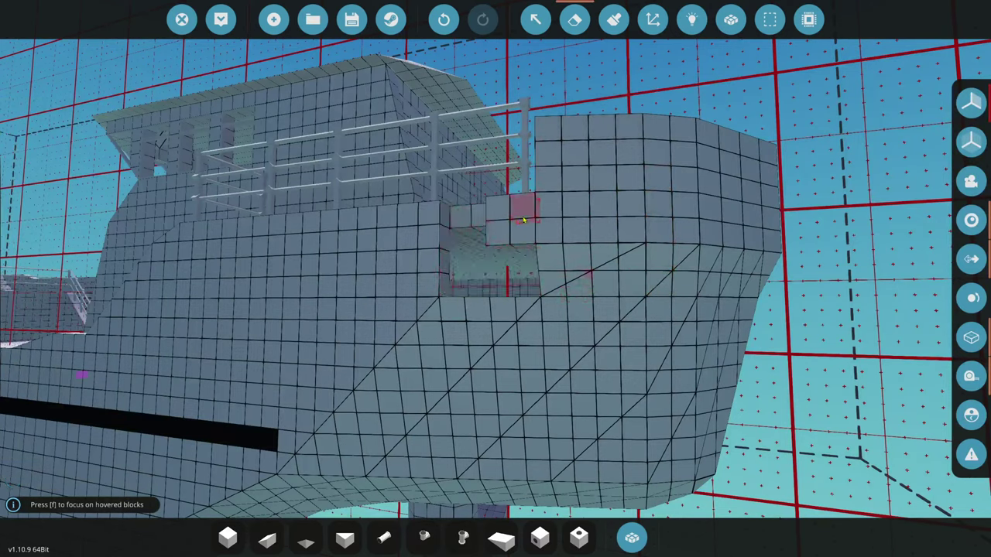
{"action": "scroll", "coordinate": [542, 214], "scroll_direction": "up", "scroll_amount": 2}
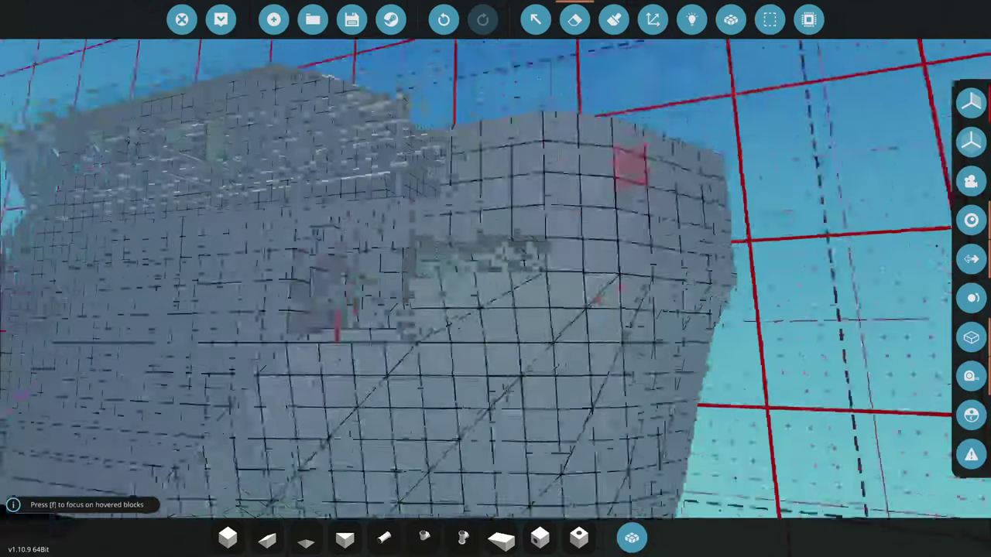
- Try erasing the bulwark columns at the rear corner together with the deck beneath them, and undo the deletions
{"action": "scroll", "coordinate": [508, 259], "scroll_direction": "down", "scroll_amount": 3}
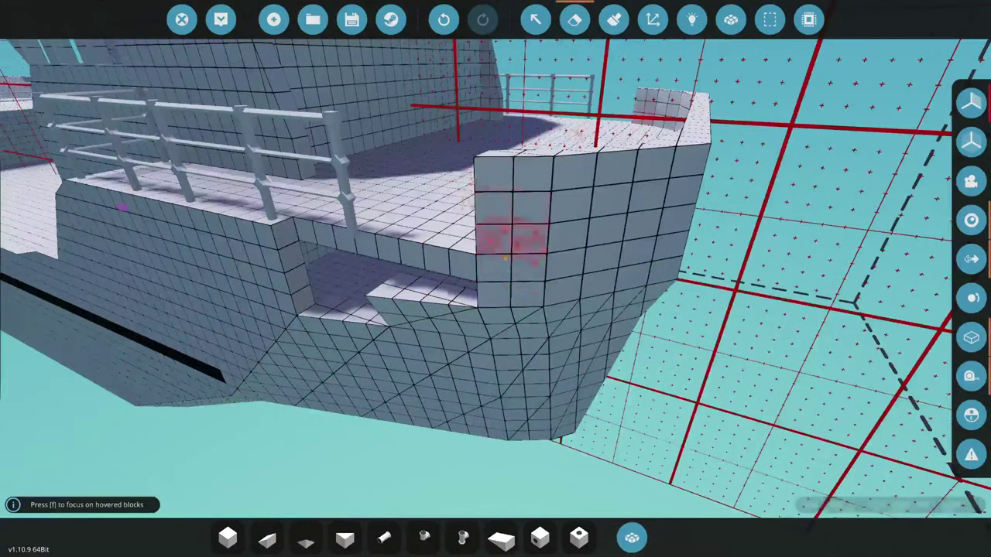
{"action": "left_click", "coordinate": [510, 272]}
{"action": "left_click", "coordinate": [516, 241]}
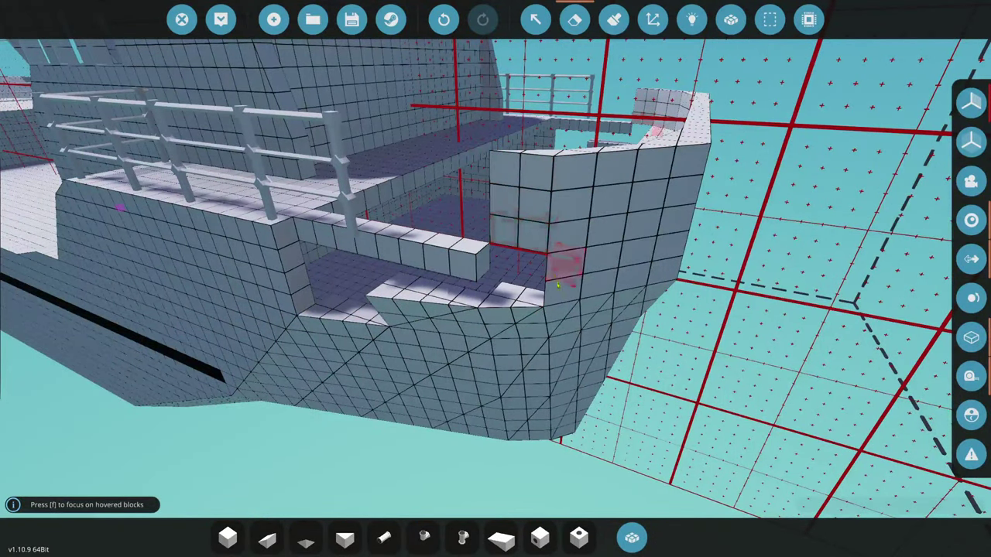
{"action": "left_click", "coordinate": [523, 192]}
{"action": "left_click", "coordinate": [585, 190]}
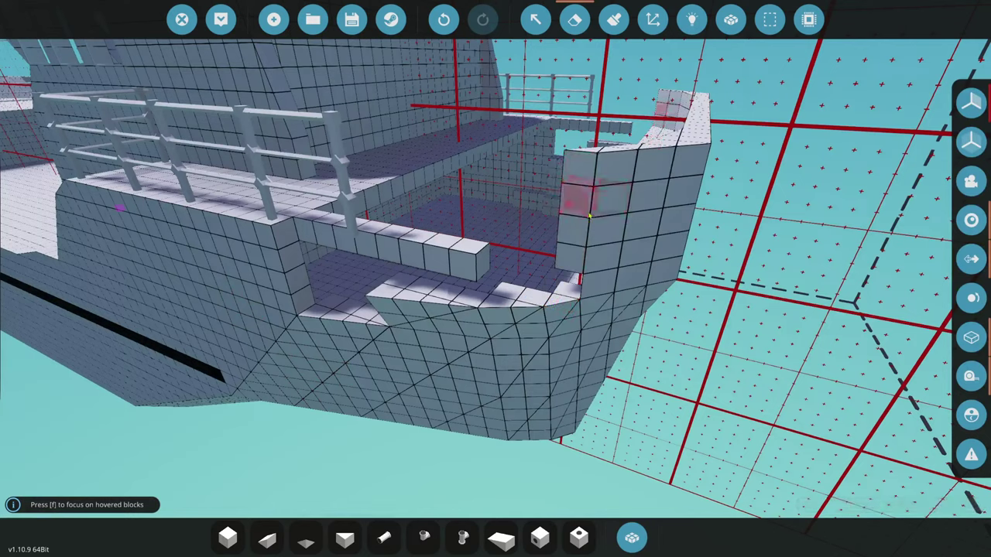
{"action": "left_click", "coordinate": [446, 21]}
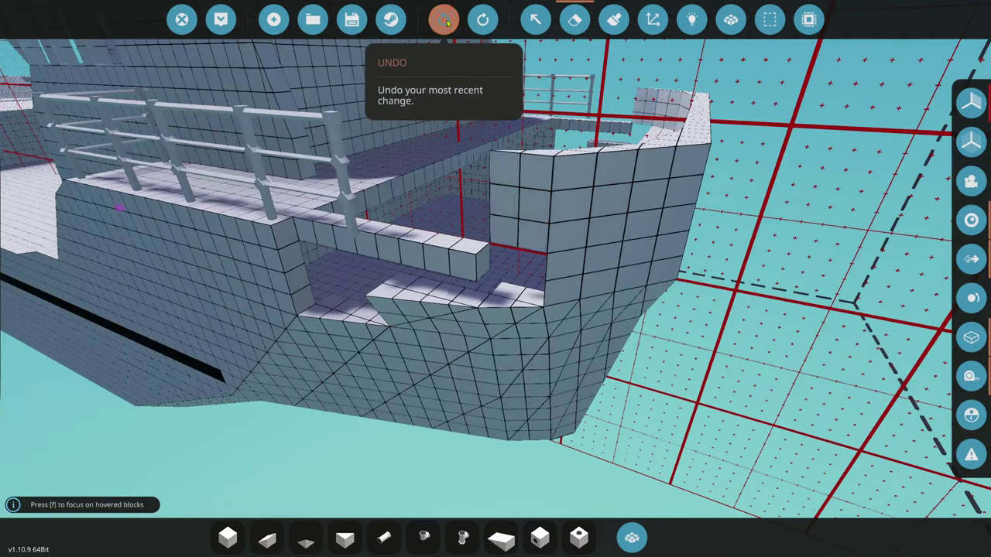
{"action": "left_click", "coordinate": [446, 21]}
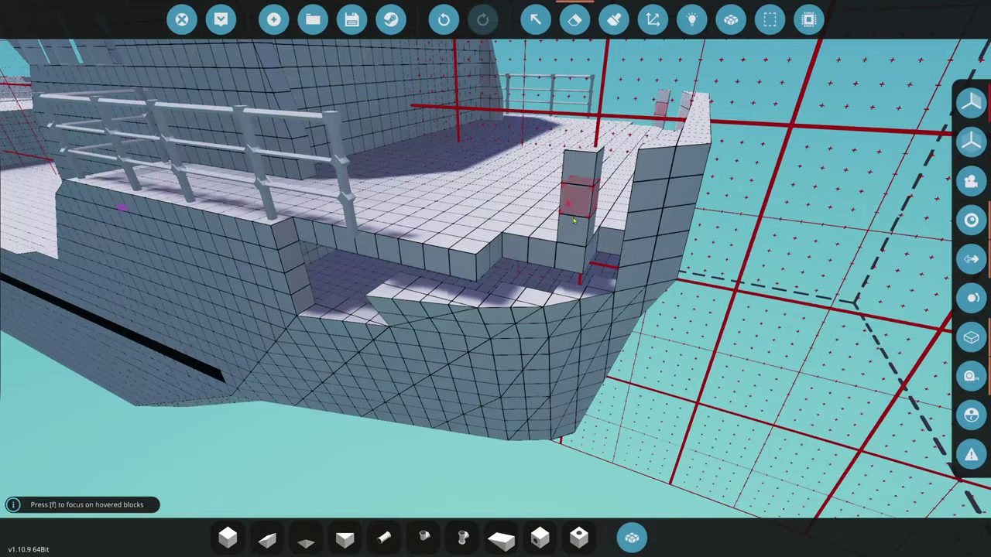
- Erase the remaining bulwark around the rear corner and across the stern, exposing the stepped edge of the deck
{"action": "key", "text": "w"}
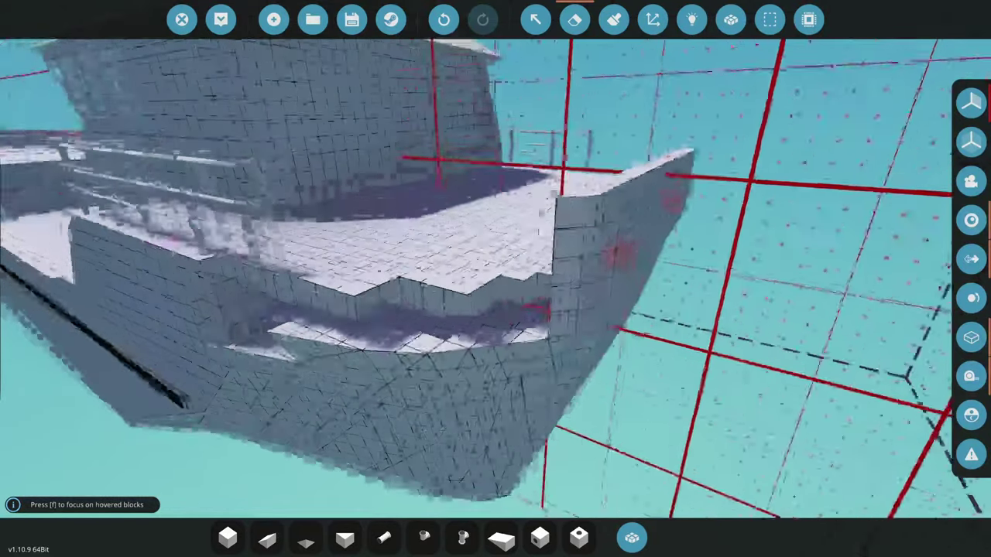
{"action": "key", "text": "s"}
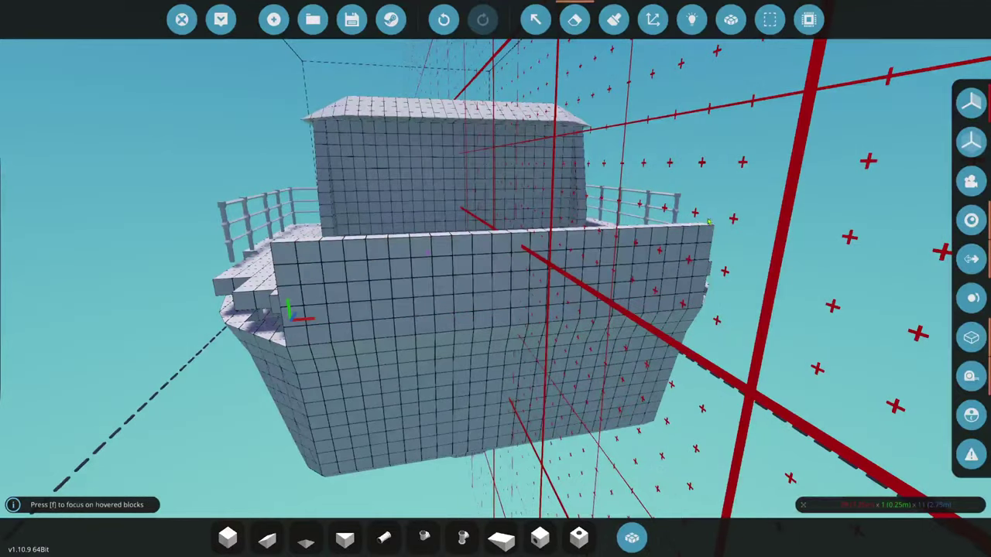
{"action": "left_click_drag", "start_coordinate": [288, 310], "coordinate": [709, 235]}
{"action": "key", "text": "w"}
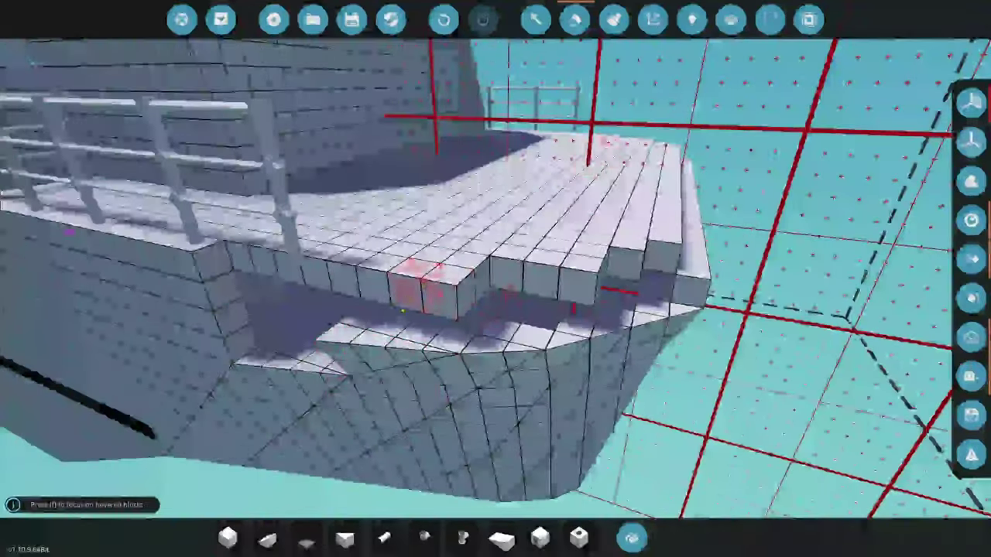
- Fill the opening in the hull side beneath the deck edge with a sloped corner piece
{"action": "key", "text": "w"}
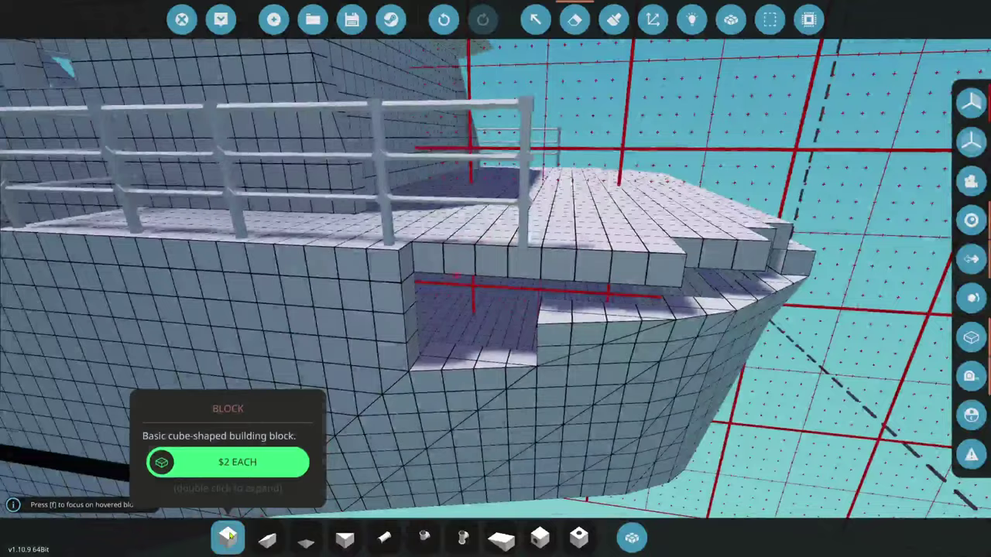
{"action": "left_click", "coordinate": [227, 538]}
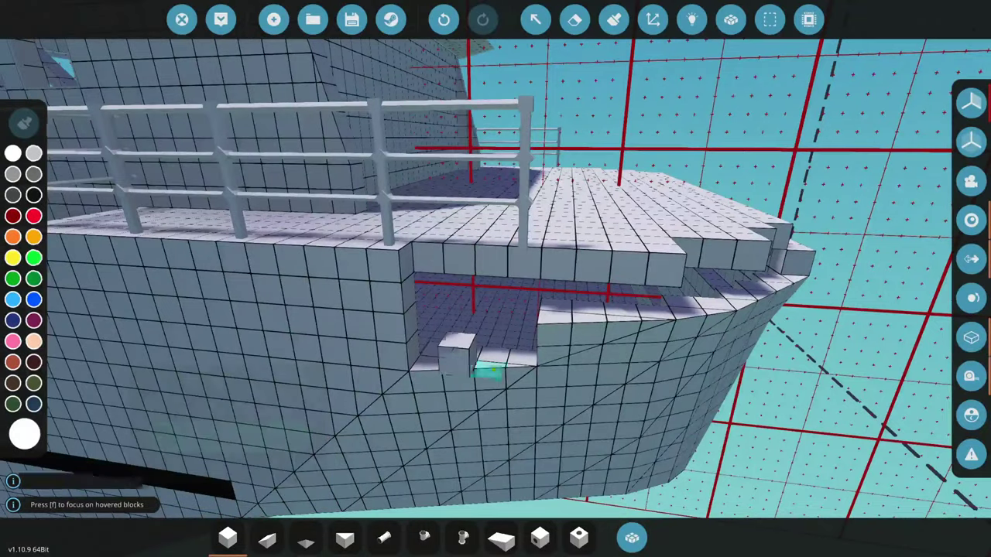
{"action": "key", "text": "s"}
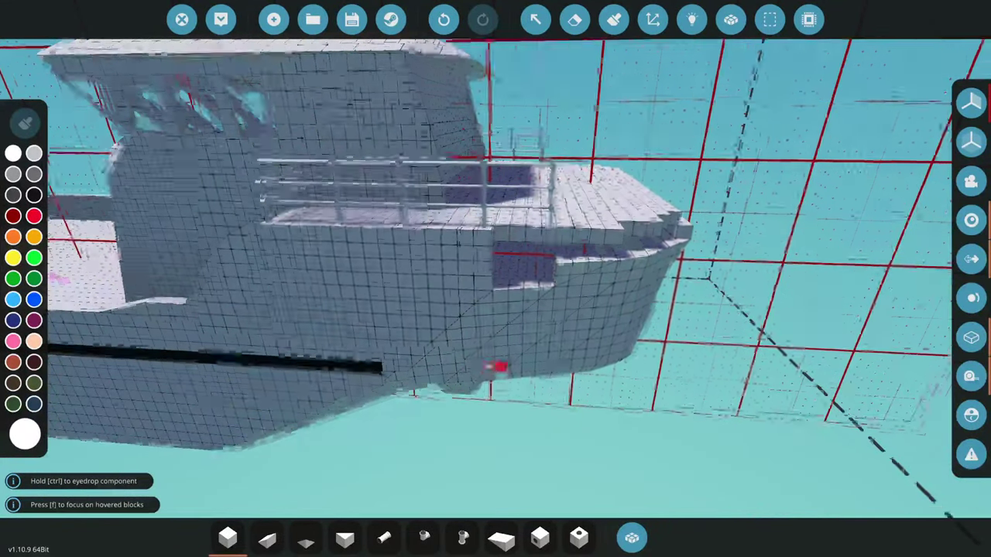
{"action": "key", "text": "w"}
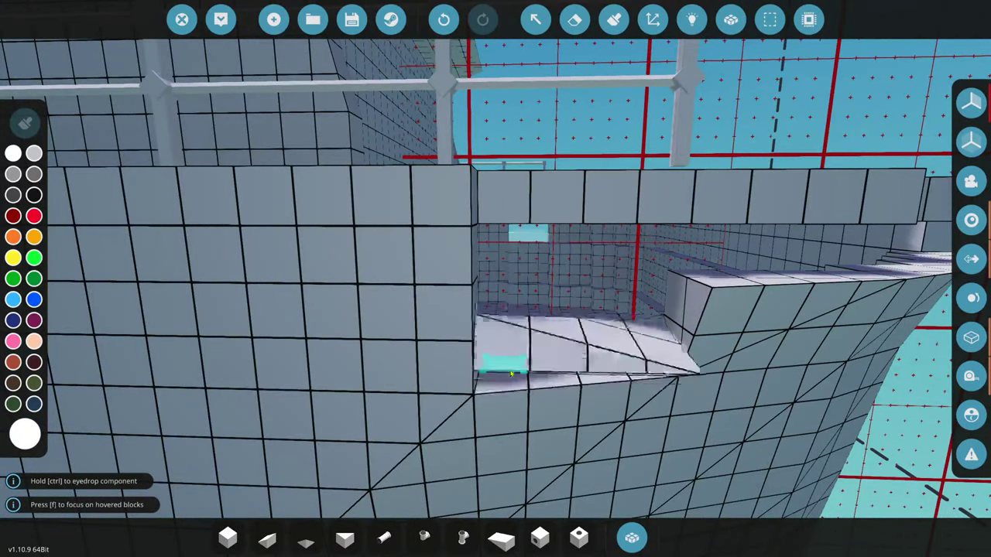
{"action": "key", "text": "s"}
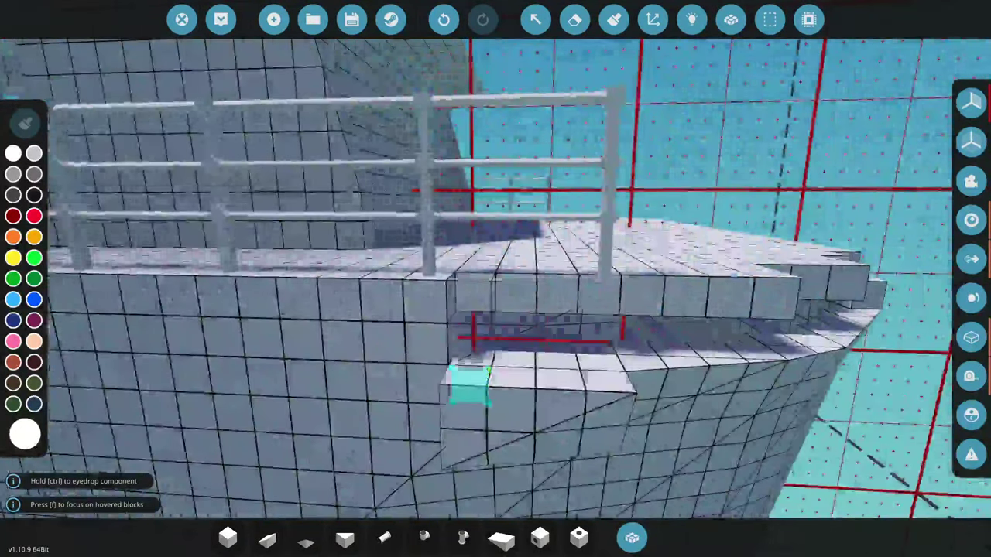
{"action": "left_click", "coordinate": [488, 373]}
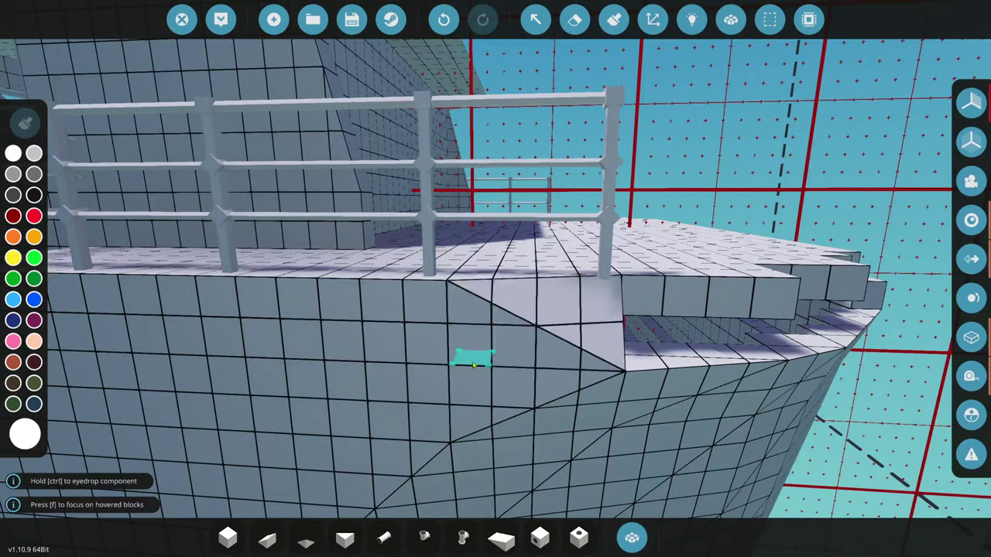
- Erase the railing's end posts, the sloped corner piece and the overhanging rear deck edge, leaving the hull rim level
{"action": "key", "text": "s"}
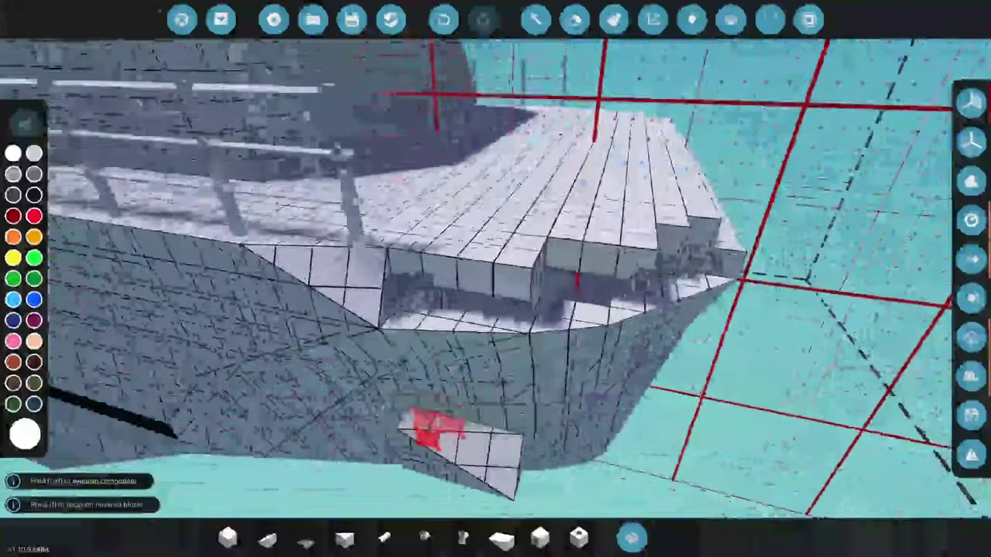
{"action": "key", "text": "w"}
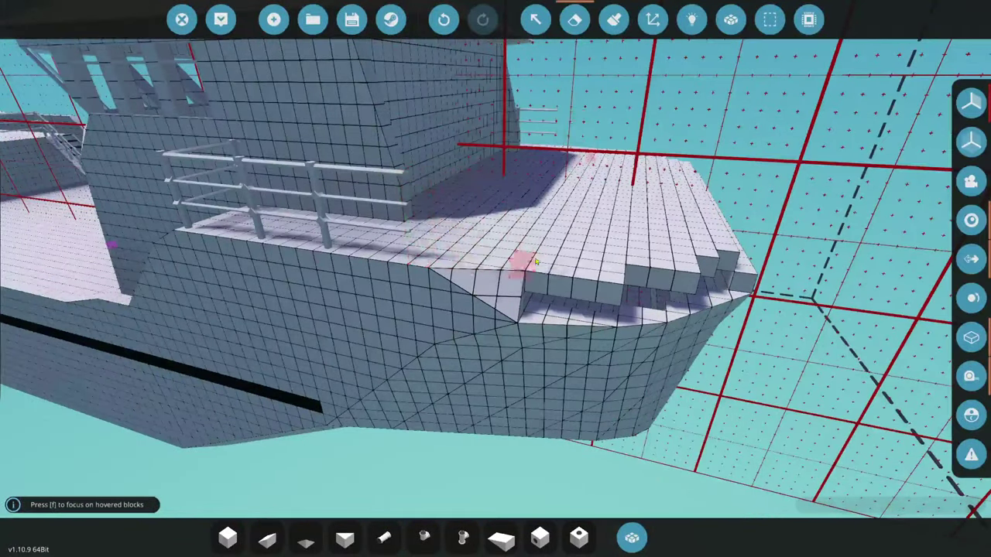
{"action": "key", "text": "w"}
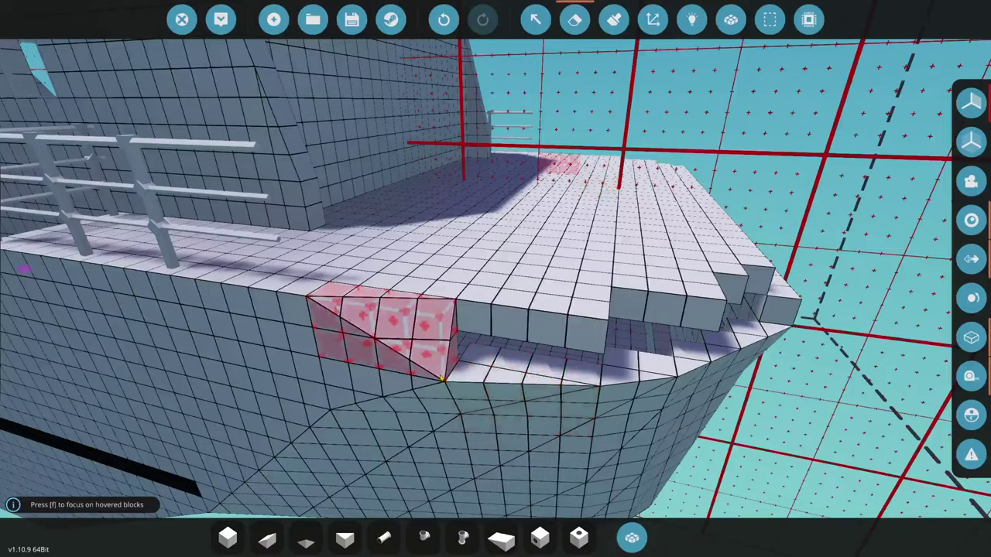
{"action": "key", "text": "p"}
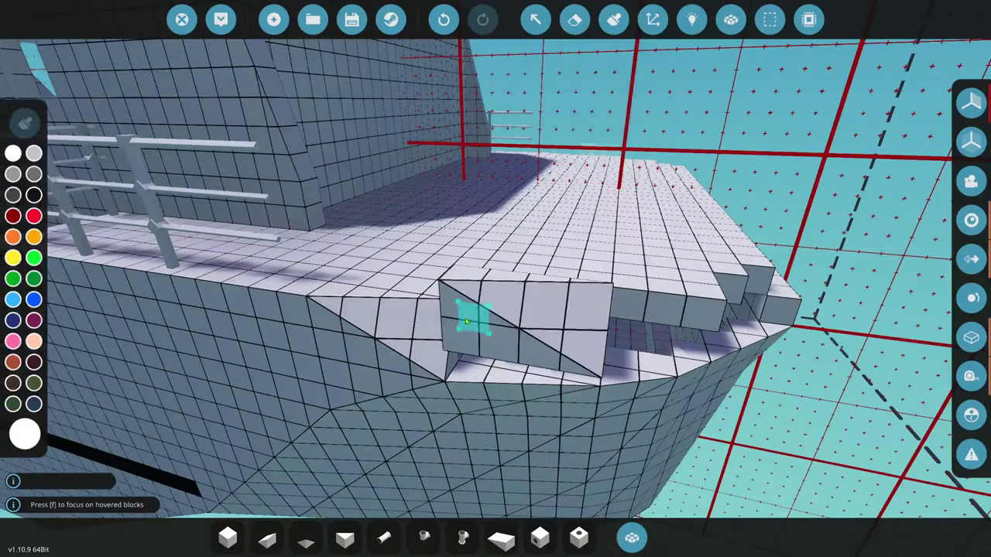
{"action": "key", "text": "w"}
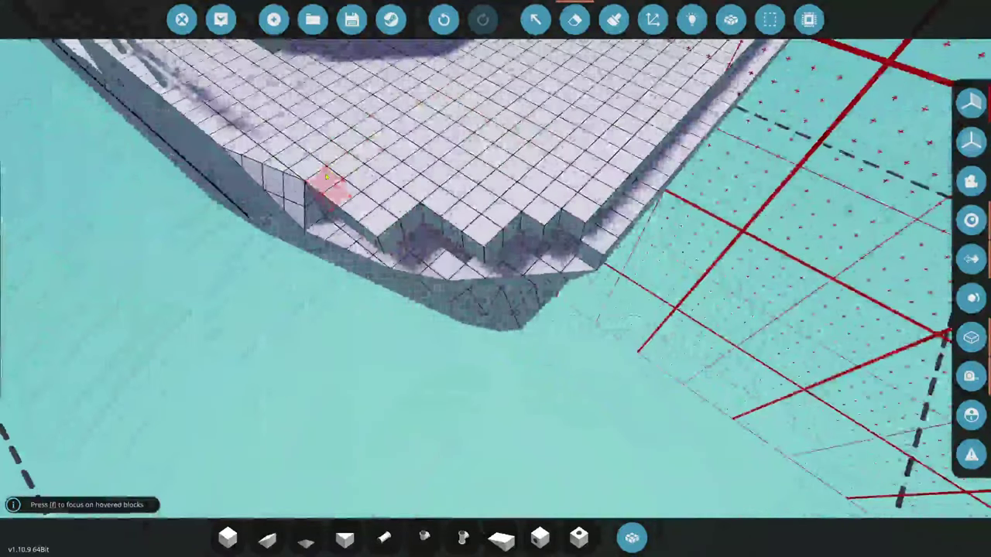
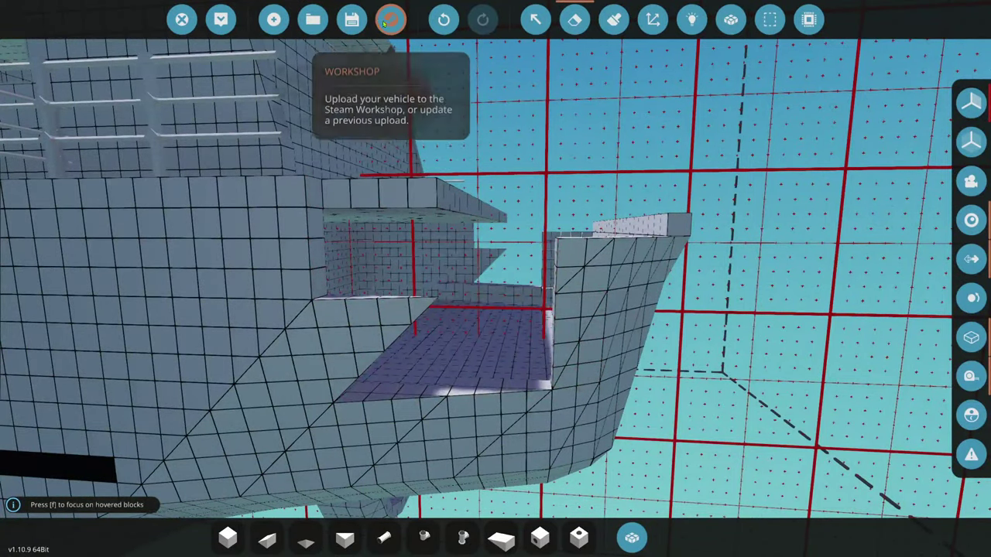
{"action": "left_click", "coordinate": [444, 20]}
{"action": "key", "text": "ctrl+y"}
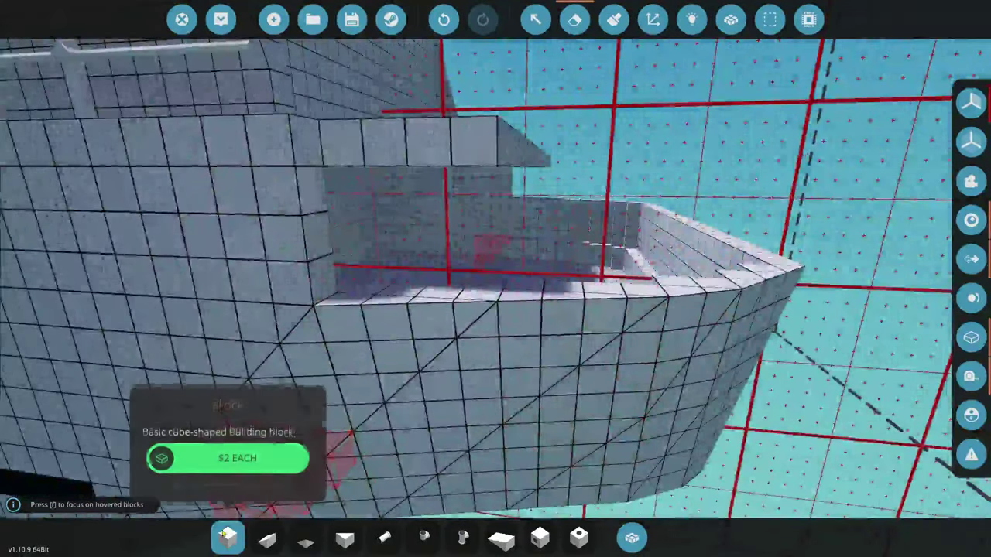
- Find the Wedge 1x4 in the component inventory and place it along the hull rim at the front of the opening
{"action": "left_click", "coordinate": [227, 537]}
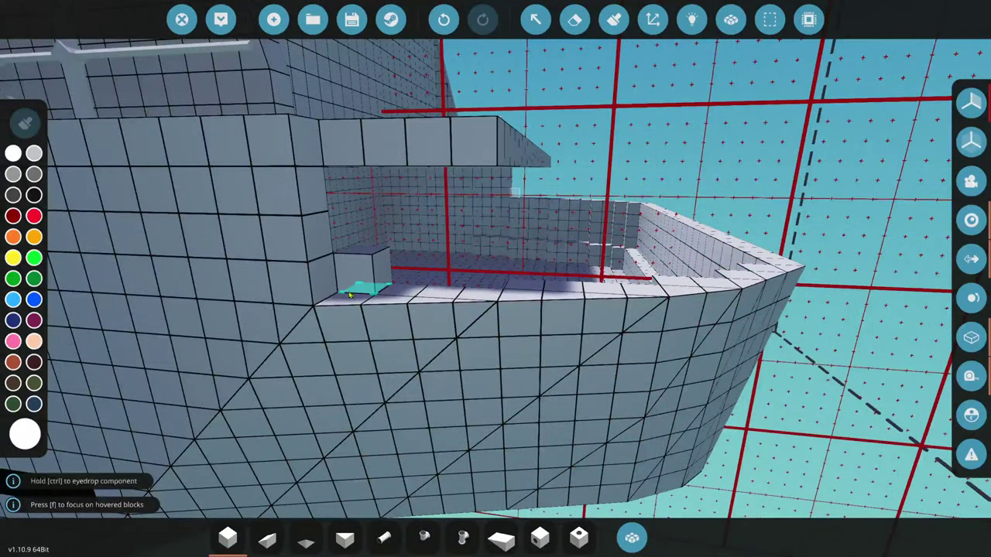
{"action": "left_click", "coordinate": [632, 537]}
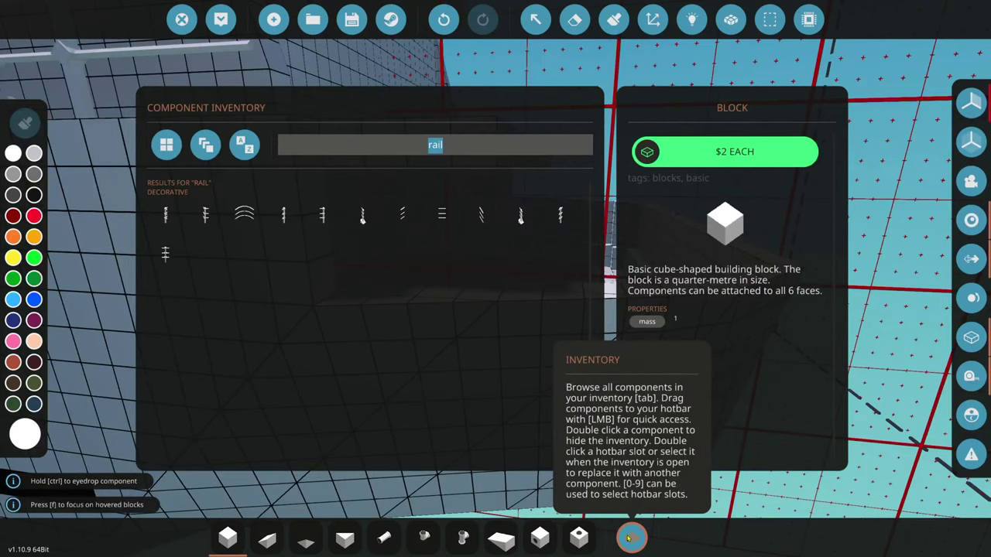
{"action": "type", "text": "wedge"}
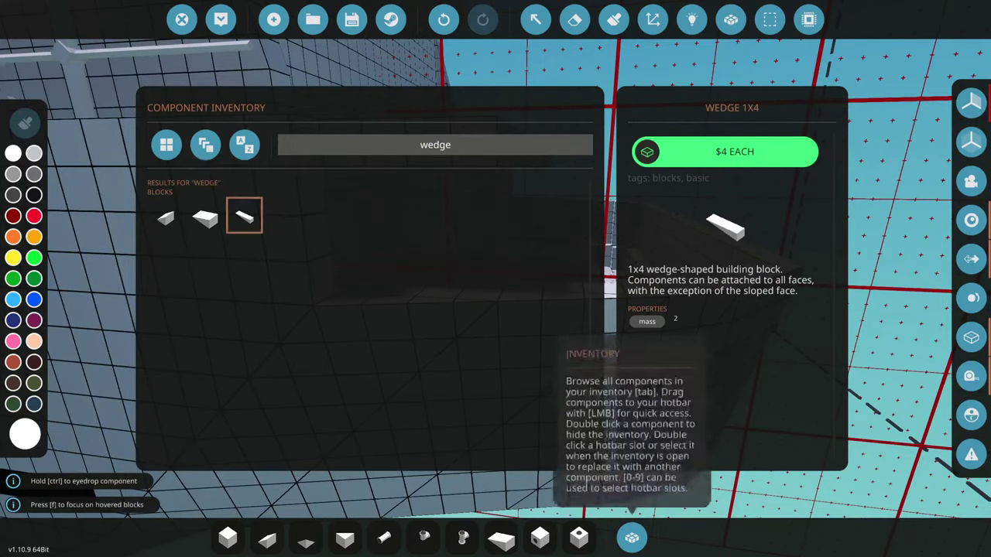
{"action": "left_click", "coordinate": [632, 537]}
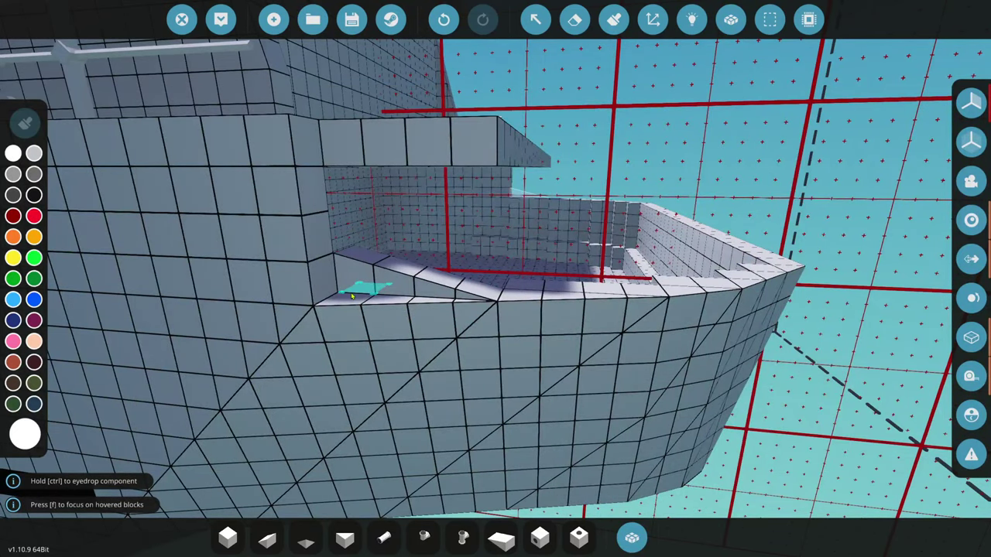
- Continue the hull rim around the rear corner with Wedge 1x2 pieces and small wedges
{"action": "key", "text": "w"}
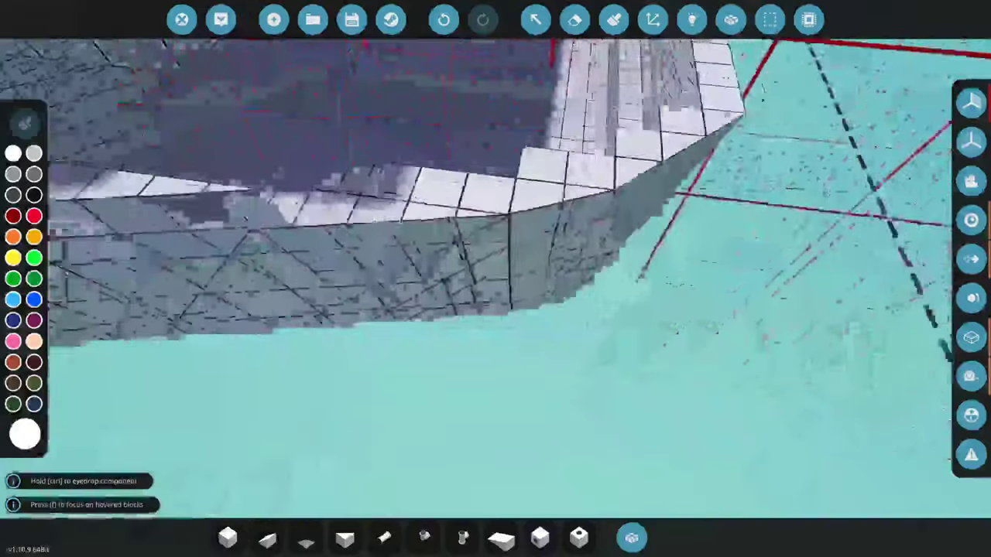
{"action": "left_click", "coordinate": [502, 538]}
{"action": "key", "text": "e"}
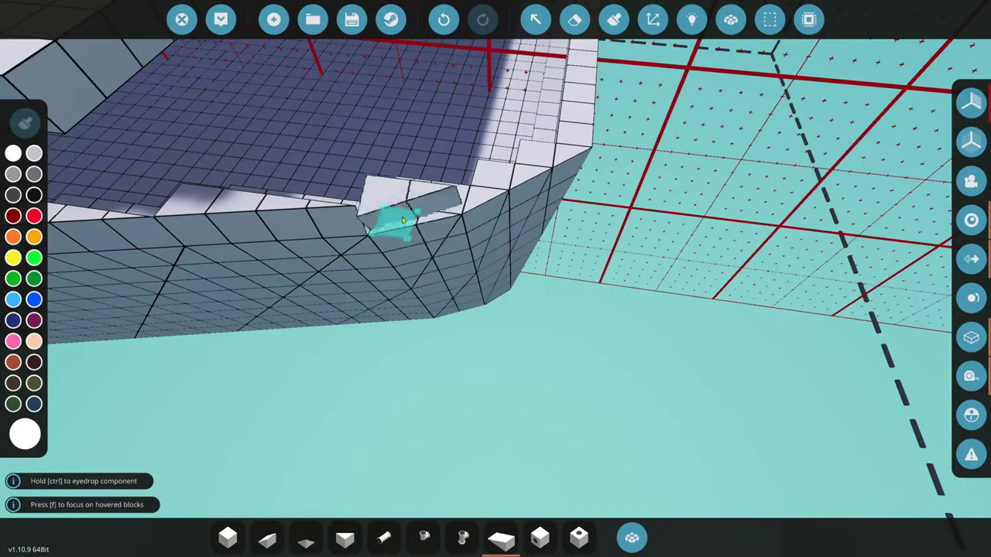
{"action": "key", "text": "s"}
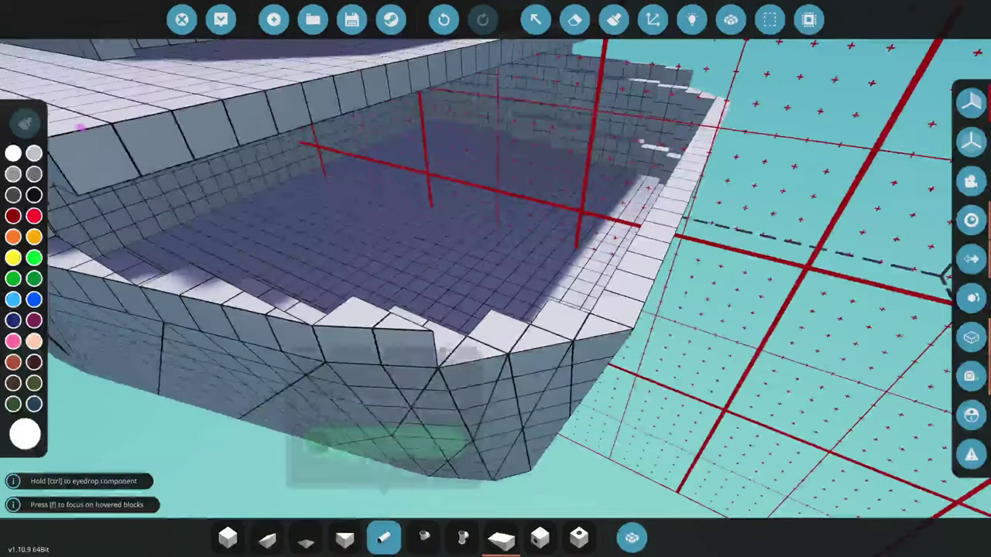
{"action": "left_click", "coordinate": [267, 538]}
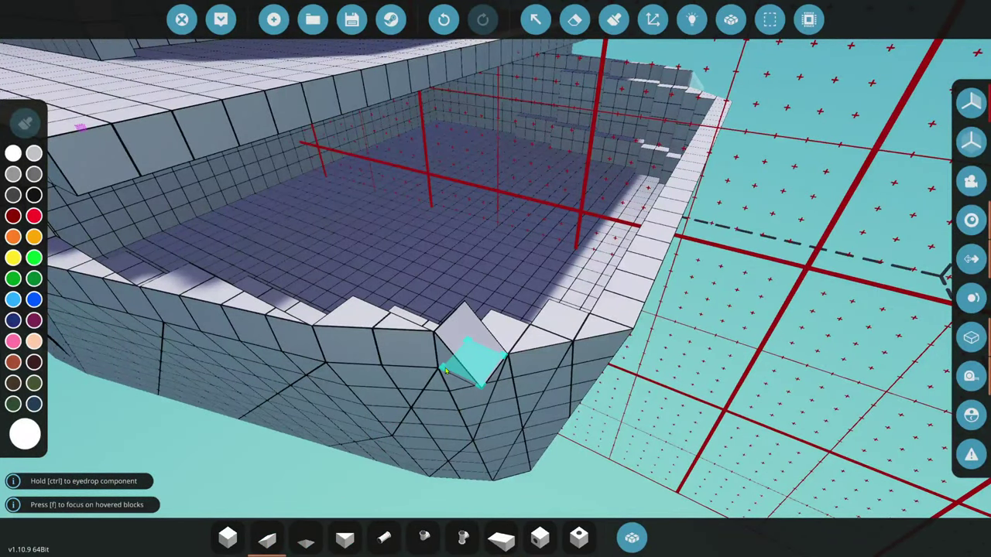
{"action": "left_click", "coordinate": [539, 347]}
- Lay a row of blocks along the stern rim from one rear corner to the other
{"action": "key", "text": "3"}
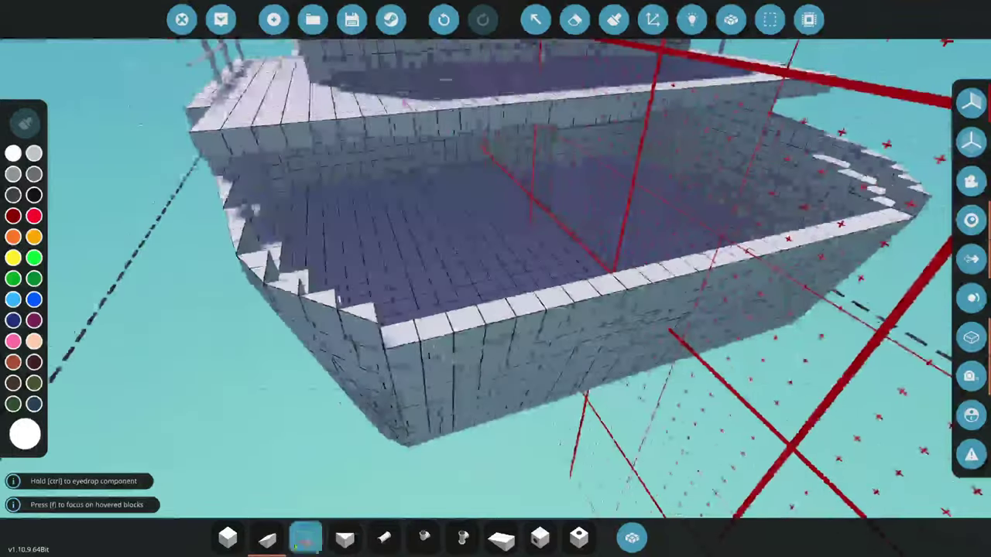
{"action": "key", "text": "1"}
{"action": "left_click_drag", "start_coordinate": [406, 320], "coordinate": [862, 230]}
- Erase the overhanging blocks at the side deck's rear edge above the hull opening
{"action": "key", "text": "w"}
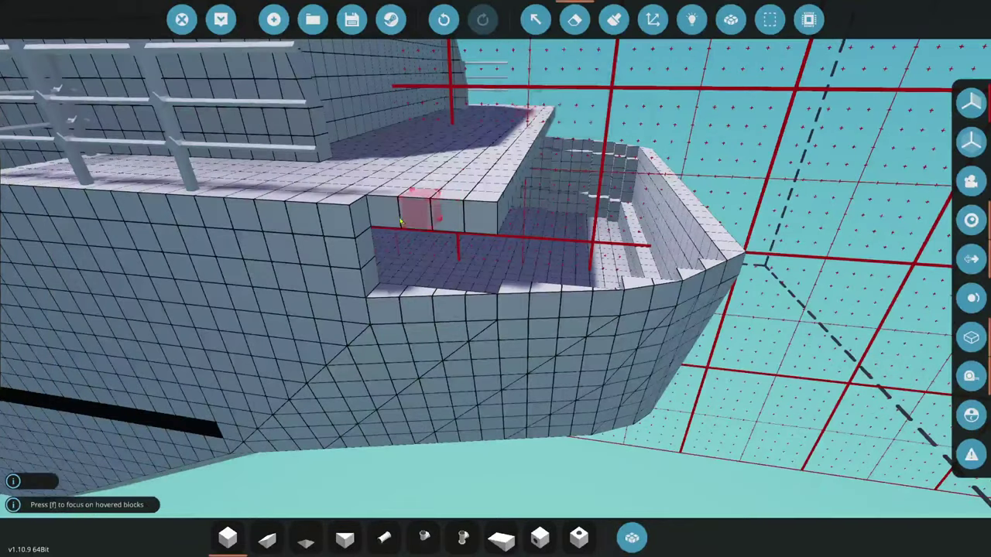
{"action": "left_click_drag", "start_coordinate": [384, 211], "coordinate": [524, 139]}
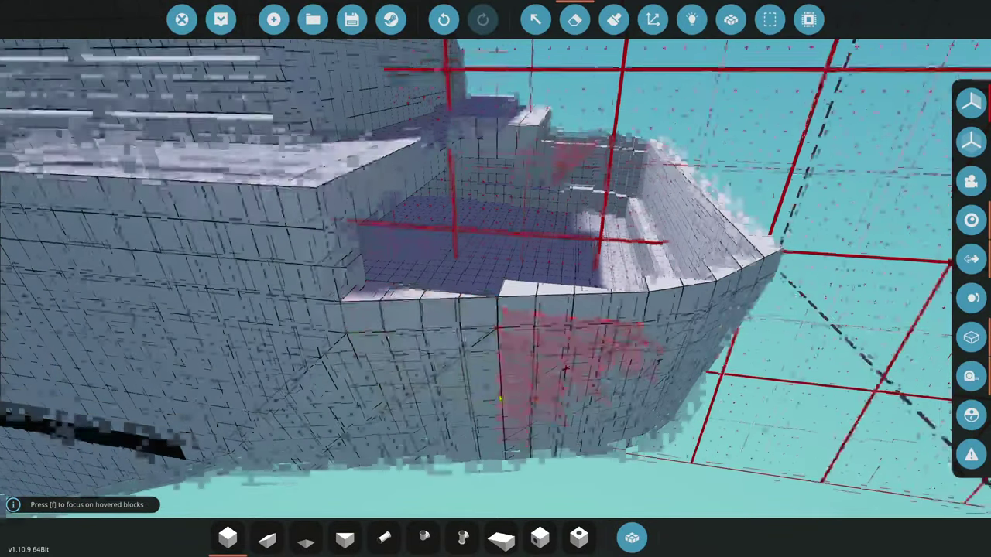
- Search the component inventory for "py" and try a sloped corner piece on the hull rim at the front of the opening
{"action": "left_click", "coordinate": [632, 538]}
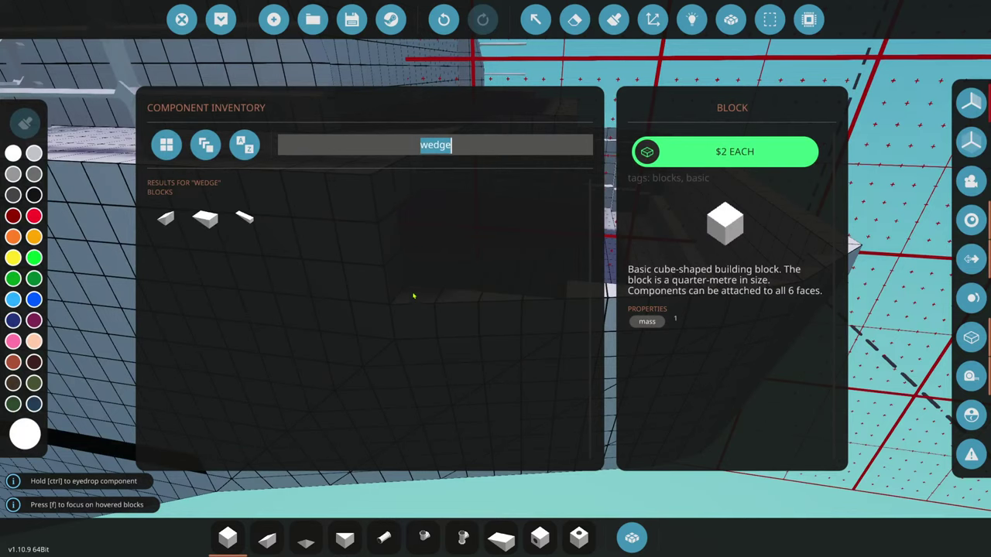
{"action": "type", "text": "py"}
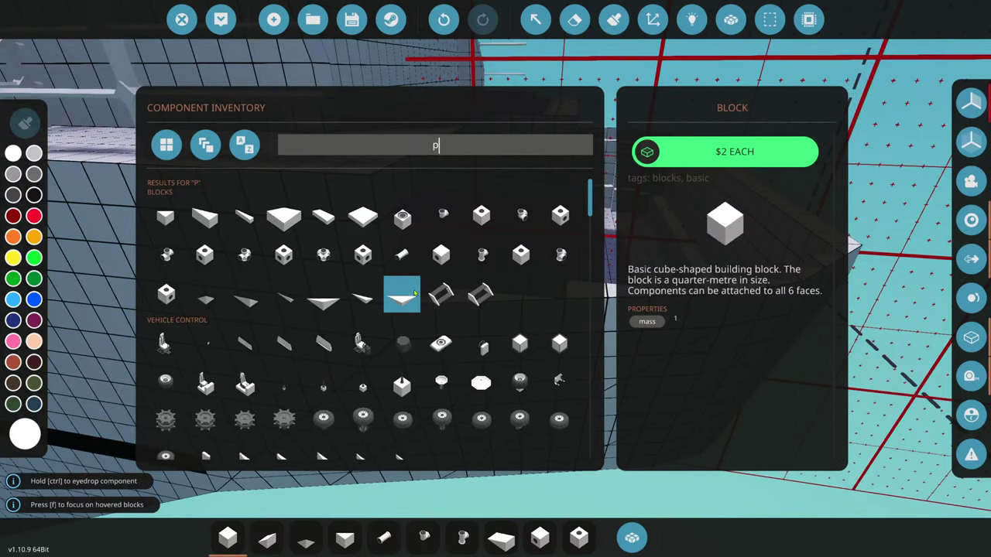
{"action": "left_click", "coordinate": [323, 216]}
{"action": "left_click", "coordinate": [632, 538]}
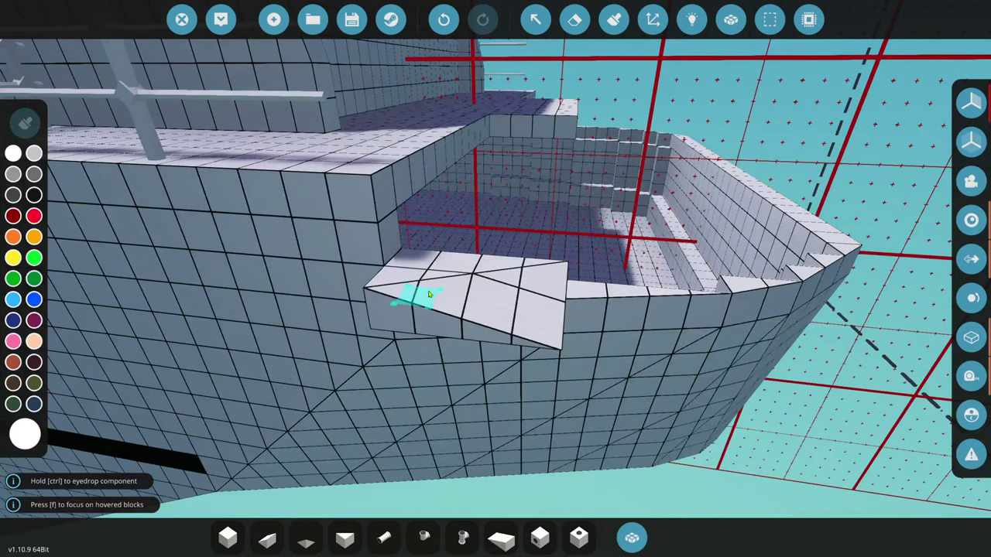
{"action": "right_click", "coordinate": [430, 295]}
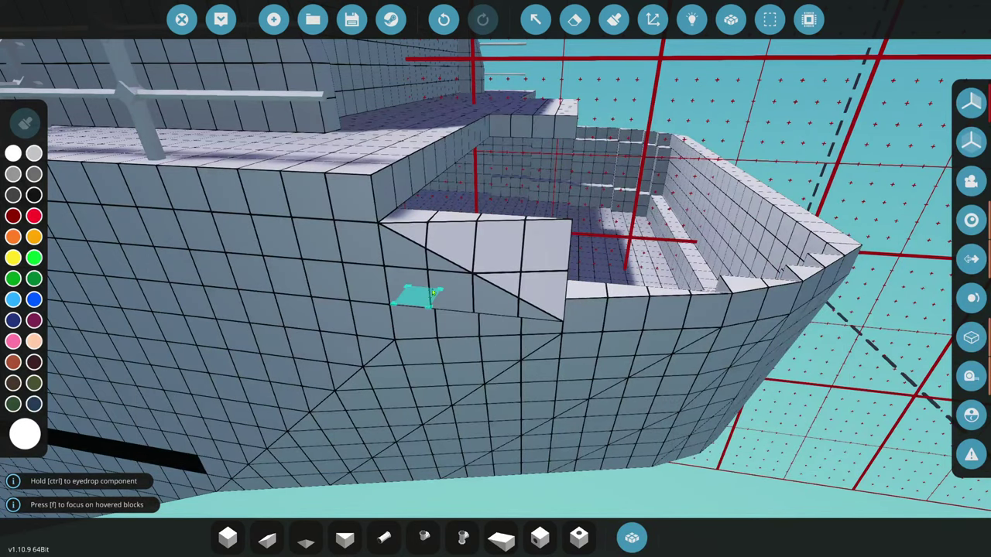
{"action": "right_click", "coordinate": [430, 294]}
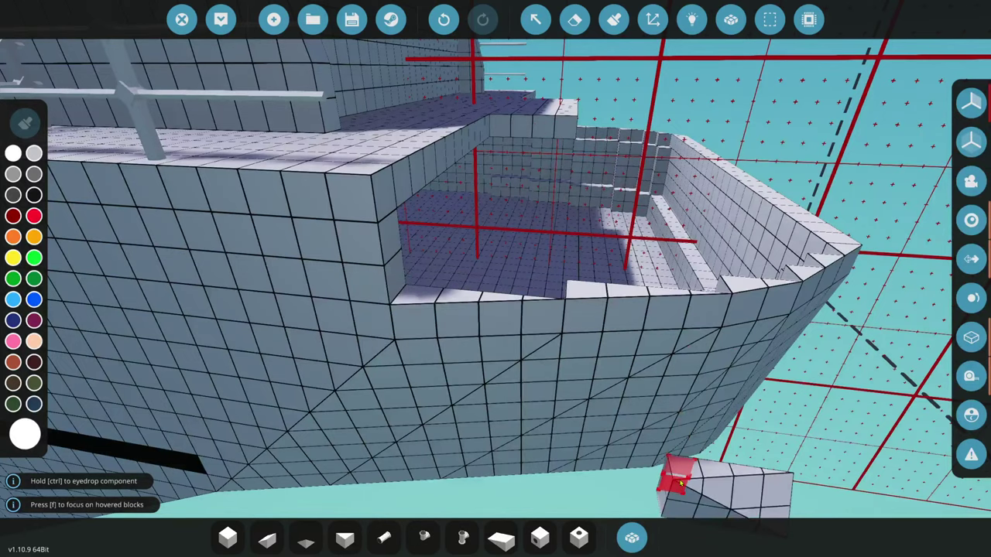
- Choose the Pyramid 2x4 and rotate it into an inward-sloping bulwark section on the rim at the front of the opening
{"action": "left_click", "coordinate": [632, 538]}
{"action": "double_click", "coordinate": [560, 221]}
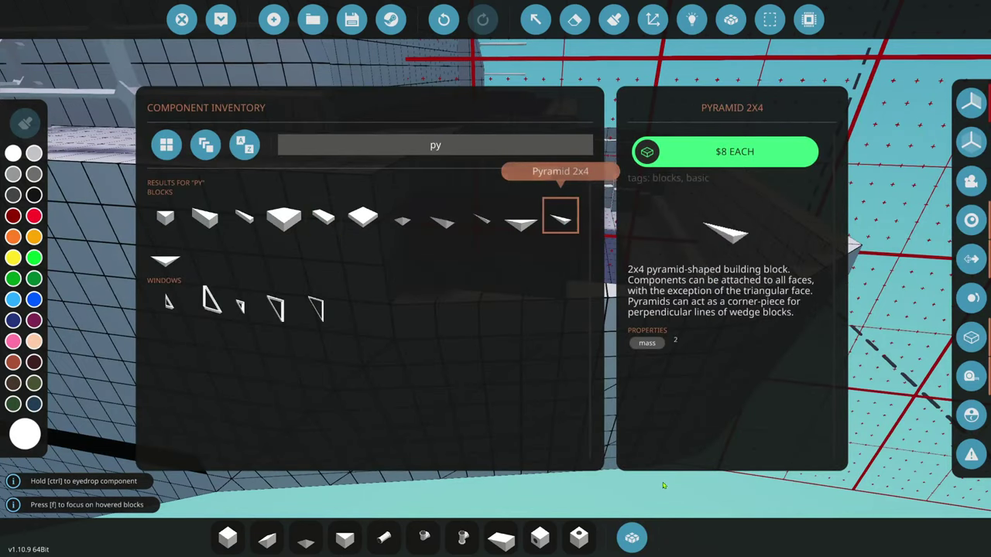
{"action": "key", "text": "q"}
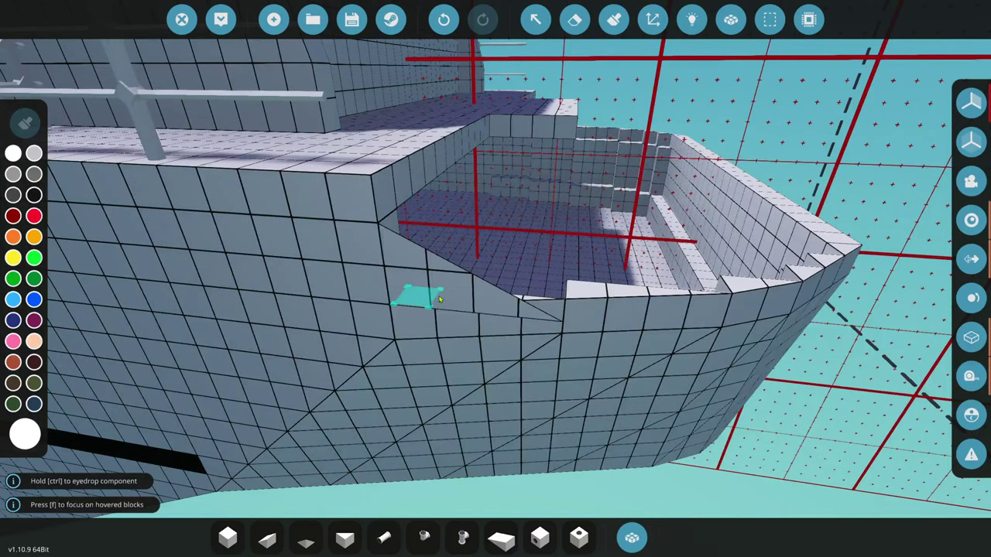
{"action": "key", "text": "q"}
{"action": "key", "text": "q"}
{"action": "key", "text": "q"}
{"action": "key", "text": "q"}
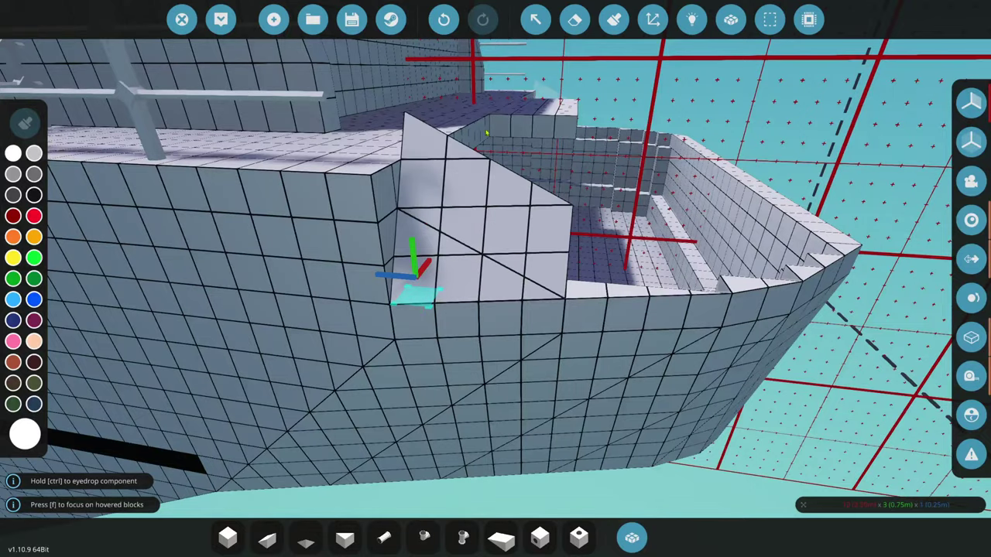
- Erase the pointed piece protruding above the first bulwark section, leaving its top level beneath the deck edge
{"action": "key", "text": "w"}
{"action": "key", "text": "a"}
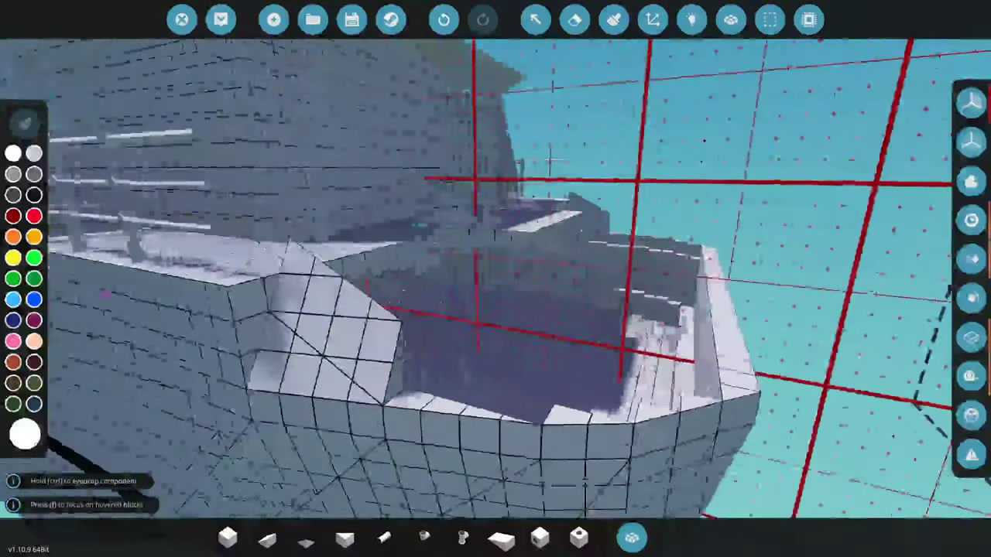
{"action": "key", "text": "s"}
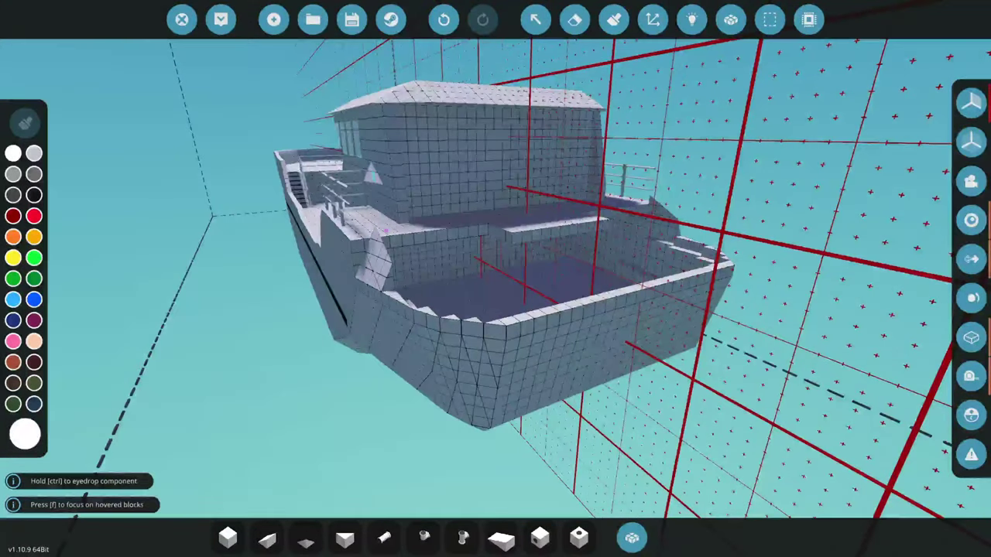
{"action": "key", "text": "w"}
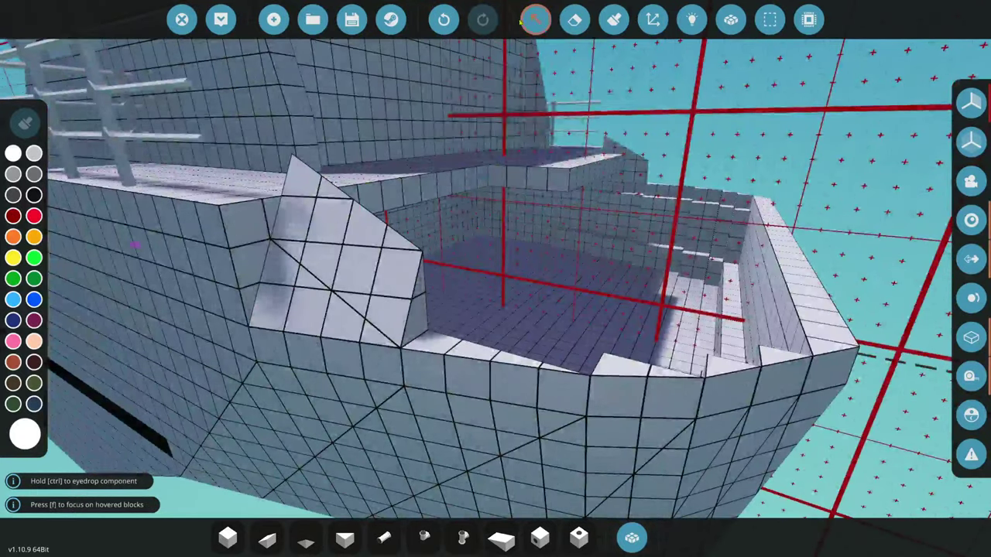
{"action": "left_click", "coordinate": [574, 19]}
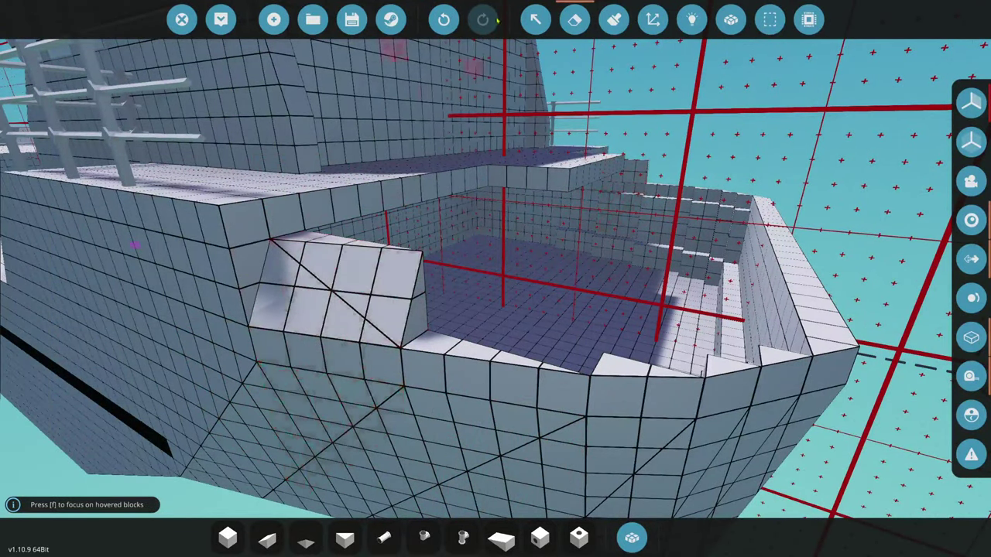
- Extend the inward-sloping bulwark rearward along the hull rim with a second section of matching height
{"action": "left_click", "coordinate": [228, 538]}
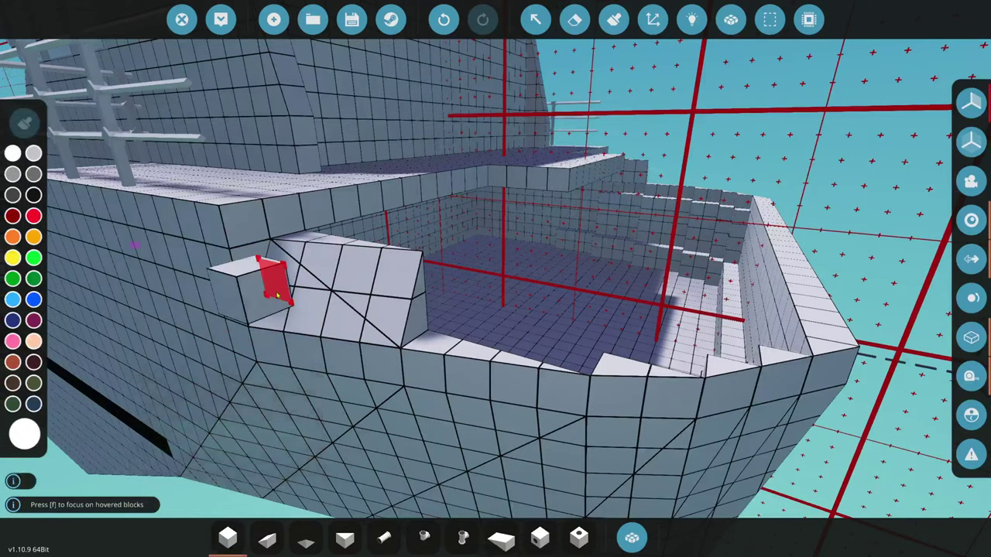
{"action": "left_click", "coordinate": [277, 296]}
{"action": "left_click", "coordinate": [408, 333]}
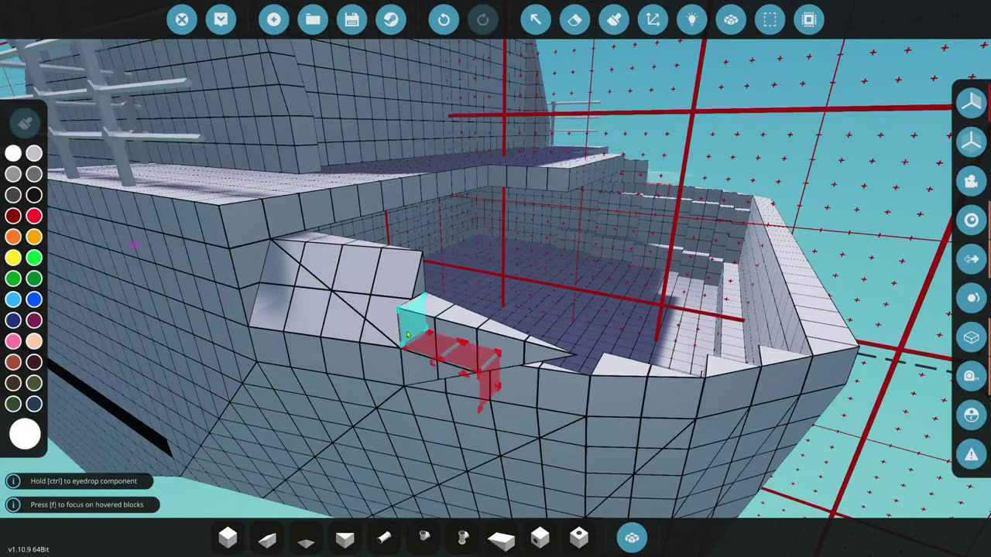
{"action": "left_click_drag", "start_coordinate": [421, 320], "coordinate": [718, 382]}
{"action": "key", "text": "ctrl+z"}
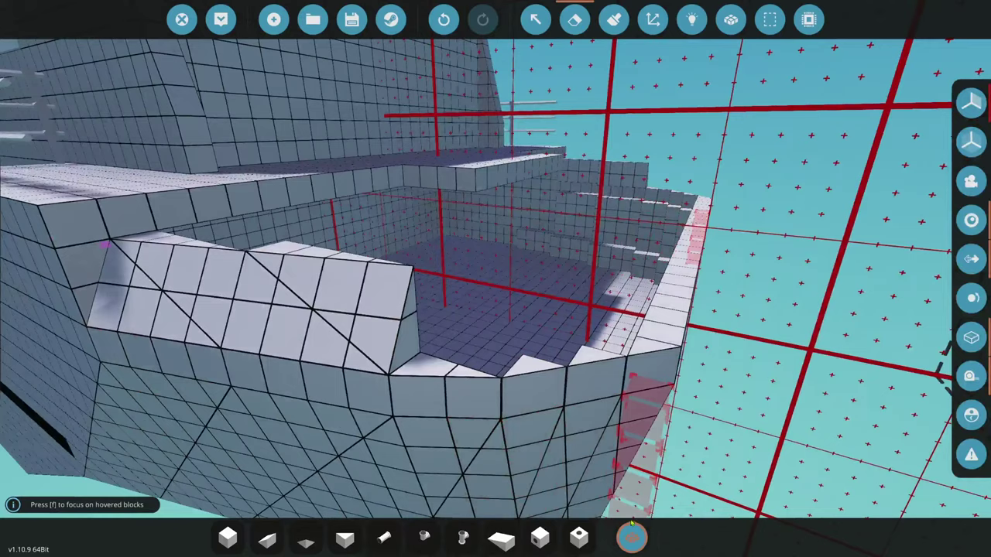
- Add a shorter sloped section to the bulwark where the hull rim starts curving toward the stern
{"action": "left_click", "coordinate": [631, 534]}
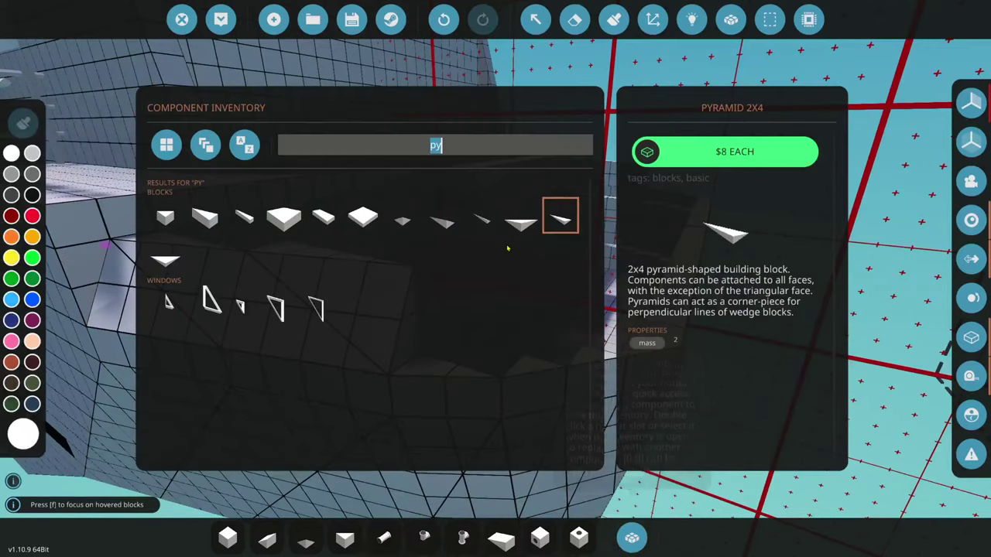
{"action": "left_click", "coordinate": [620, 549]}
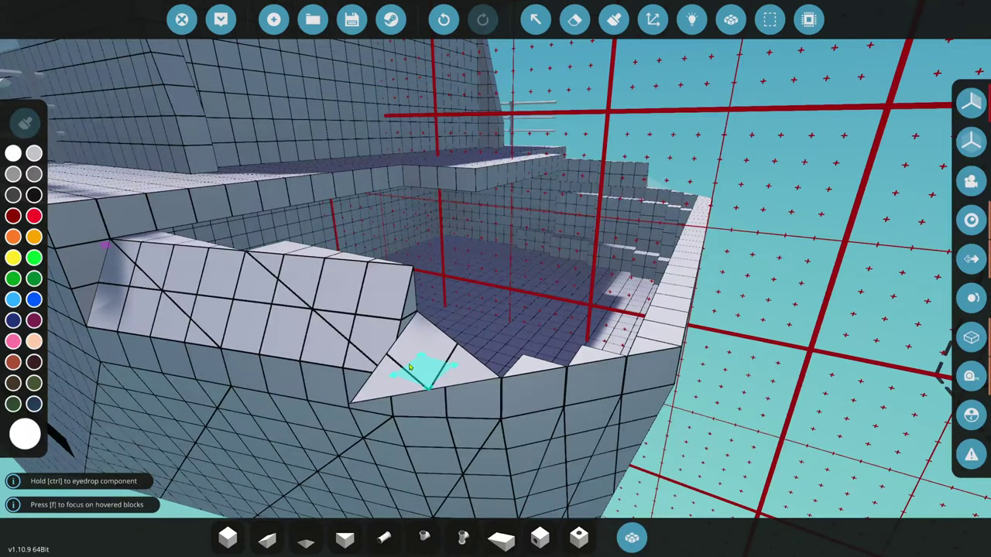
{"action": "mouse_move", "coordinate": [421, 375]}
{"action": "left_mouse_down"}
{"action": "mouse_move", "coordinate": [630, 354]}
{"action": "mouse_move", "coordinate": [601, 364]}
{"action": "left_mouse_up"}
{"action": "key", "text": "x"}
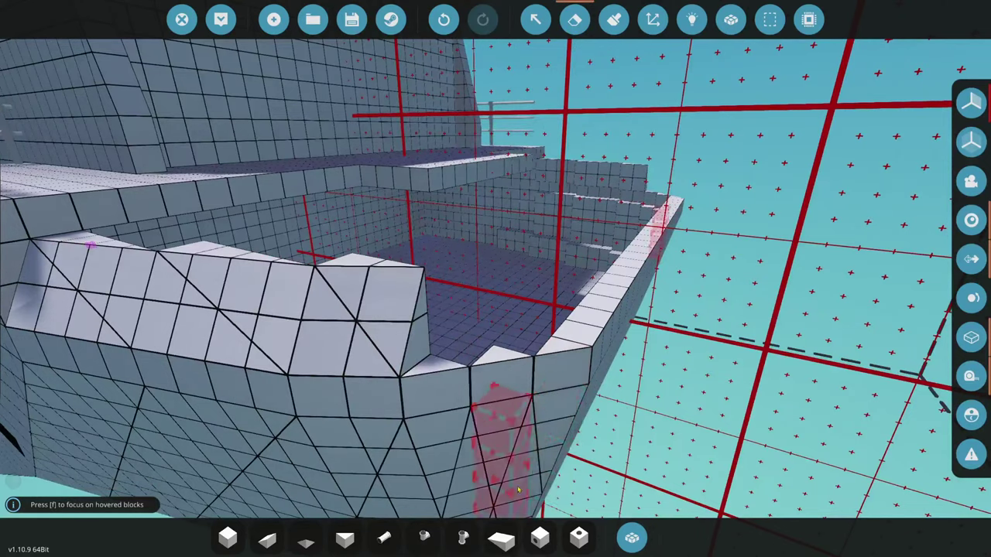
- Pick a smaller pyramid from the component inventory and carry the sloped bulwark around to the stern corner
{"action": "left_click", "coordinate": [632, 538]}
{"action": "left_click", "coordinate": [441, 215]}
{"action": "left_click", "coordinate": [441, 215]}
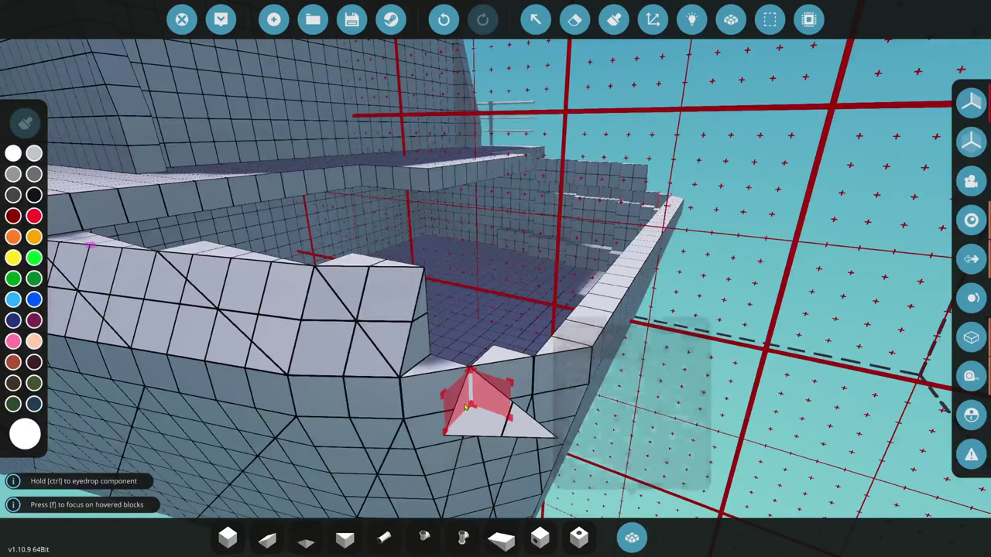
{"action": "left_click", "coordinate": [467, 407]}
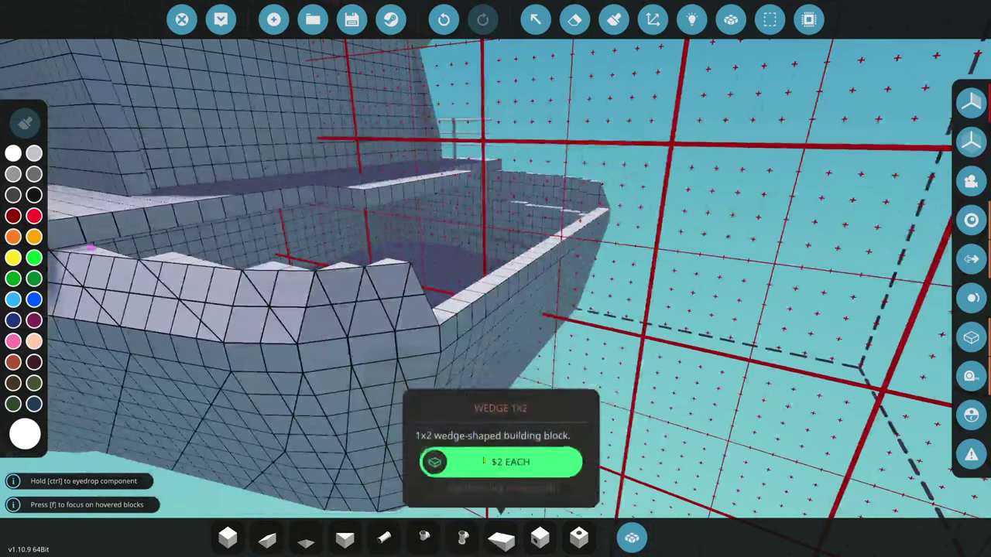
- Cut back the hull side ahead of the bulwark and taper the bulwark's front end into it with sloped pieces
{"action": "left_click", "coordinate": [501, 537]}
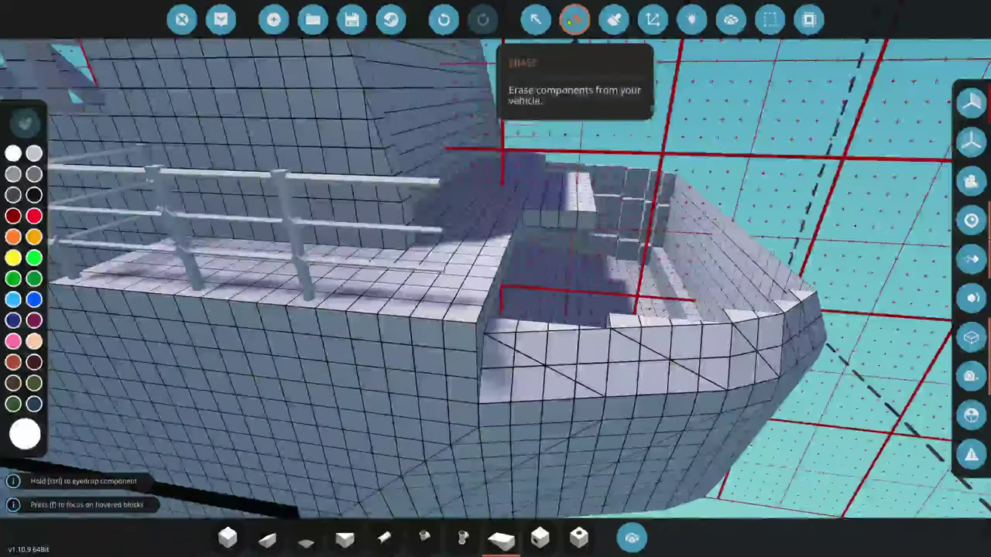
{"action": "left_click", "coordinate": [571, 21]}
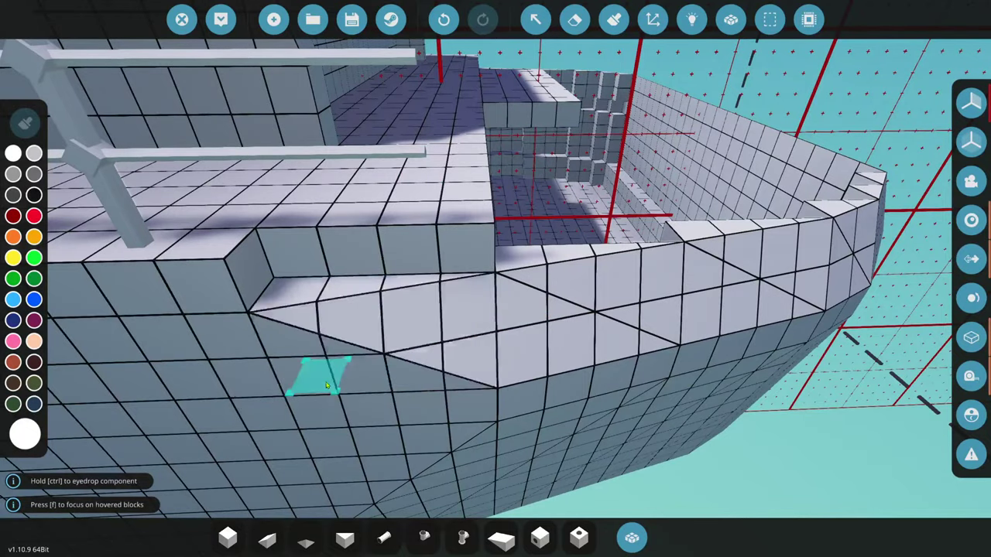
- Erase the railing's overhanging rear ends and the deck-edge blocks behind the tapered front of the bulwark
{"action": "scroll", "coordinate": [327, 385], "scroll_direction": "down", "scroll_amount": 5}
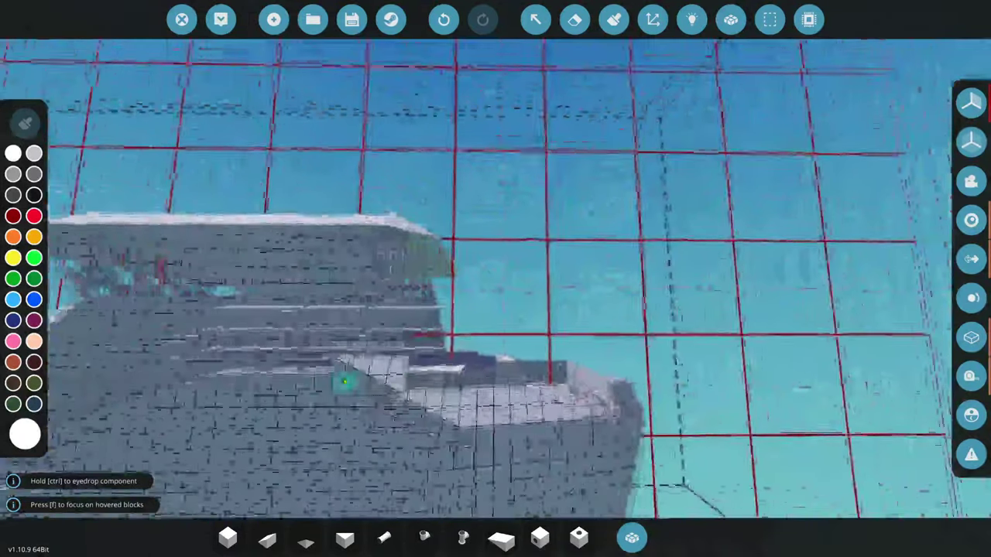
{"action": "scroll", "coordinate": [344, 380], "scroll_direction": "up", "scroll_amount": 5}
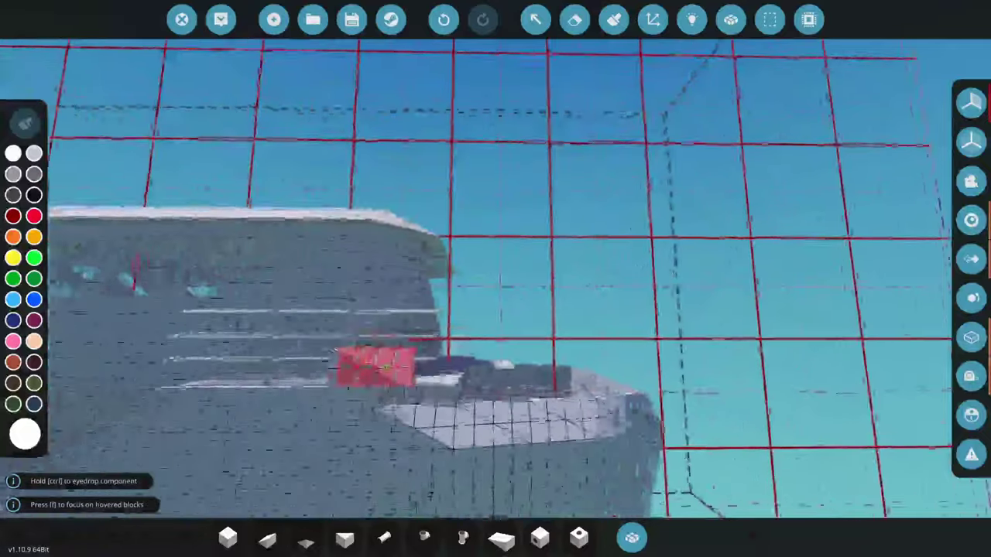
{"action": "scroll", "coordinate": [324, 269], "scroll_direction": "up", "scroll_amount": 3}
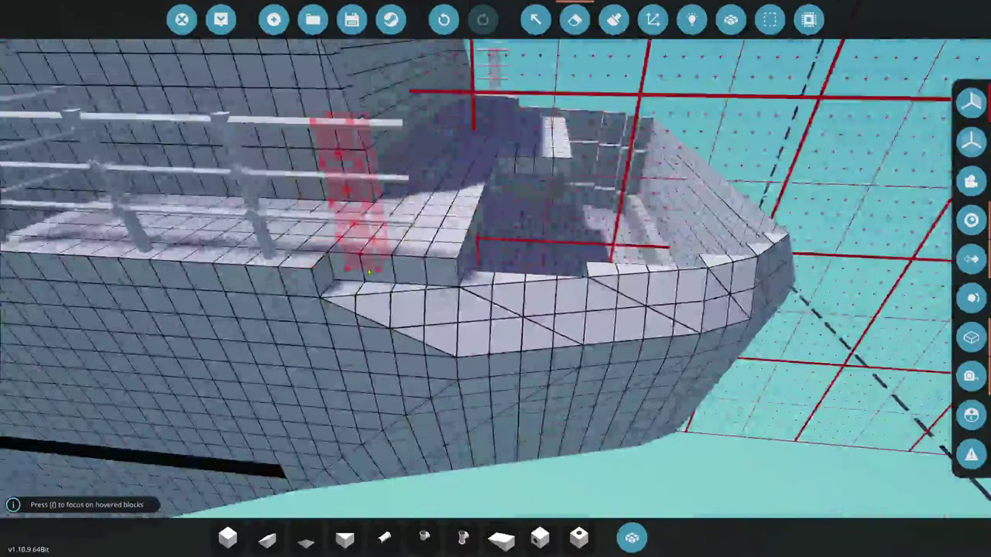
{"action": "left_click", "coordinate": [383, 170]}
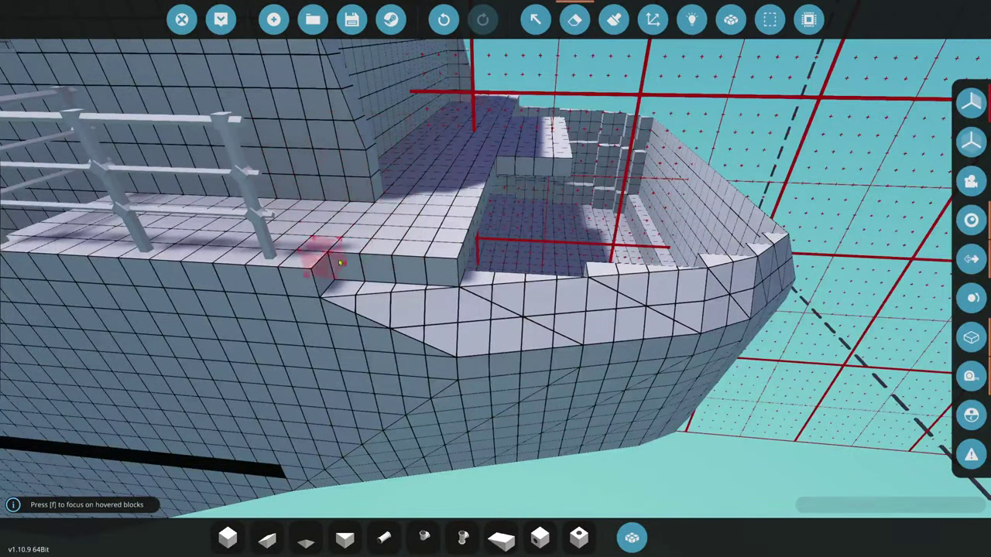
{"action": "scroll", "coordinate": [443, 269], "scroll_direction": "up", "scroll_amount": 4}
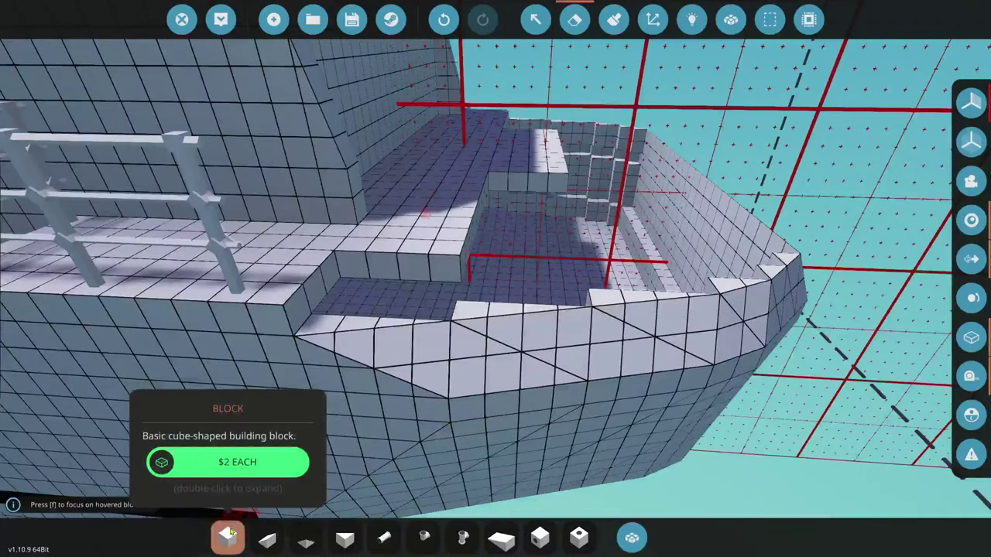
- Pick Pyramid 4x4 from the component inventory, rotate it upright and place a row along the top of the side bulwark
{"action": "left_click", "coordinate": [227, 537]}
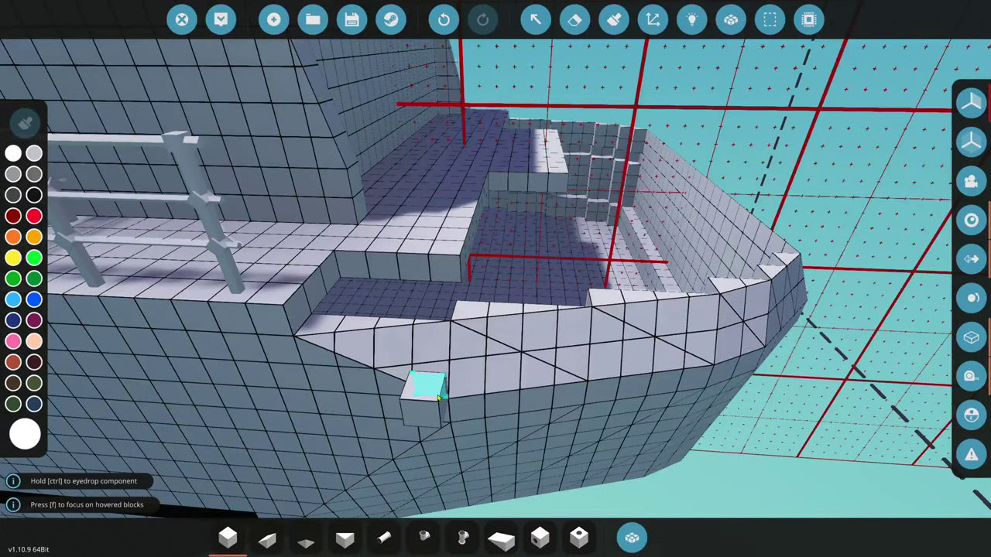
{"action": "left_click", "coordinate": [632, 537]}
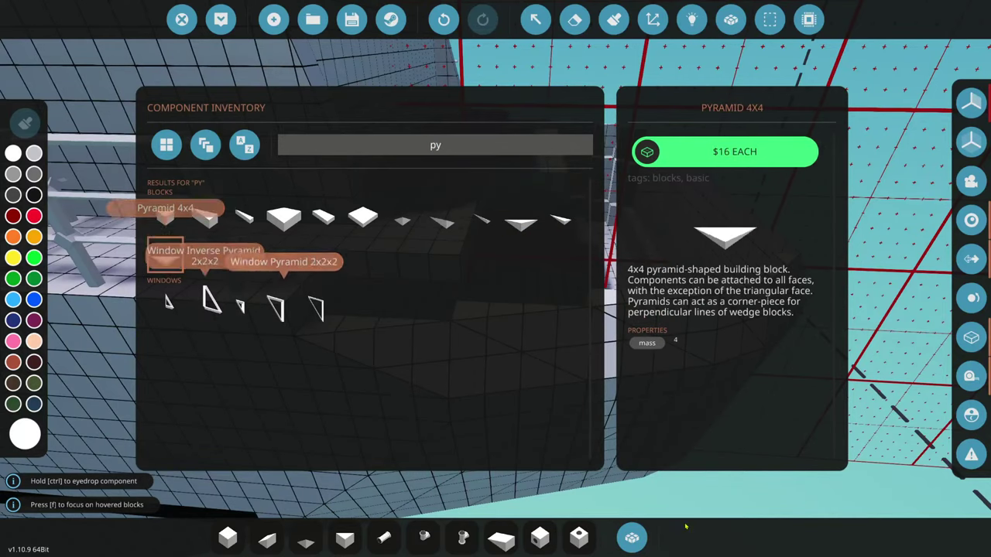
{"action": "left_click", "coordinate": [166, 259]}
{"action": "left_click", "coordinate": [340, 327]}
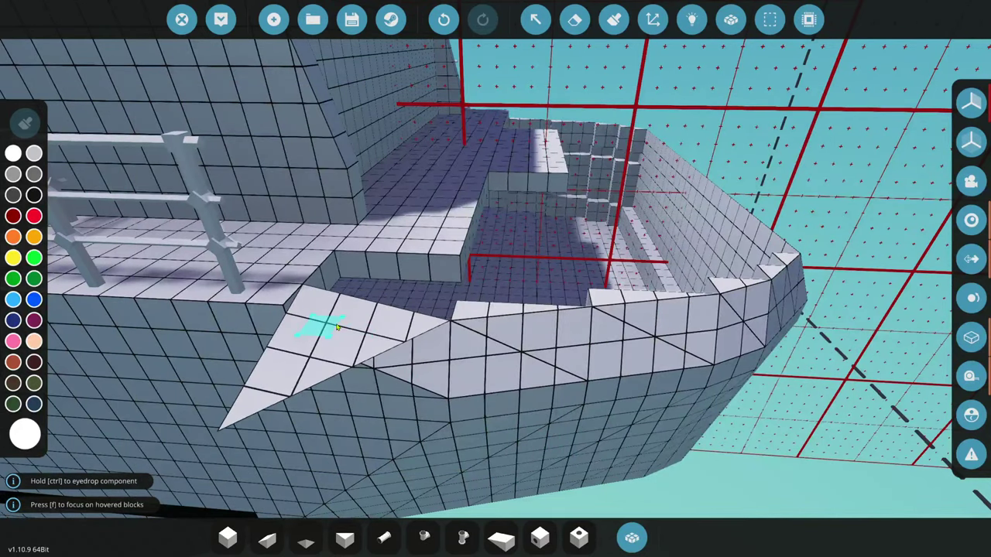
{"action": "key", "text": "r"}
{"action": "key", "text": "r"}
{"action": "key", "text": "r"}
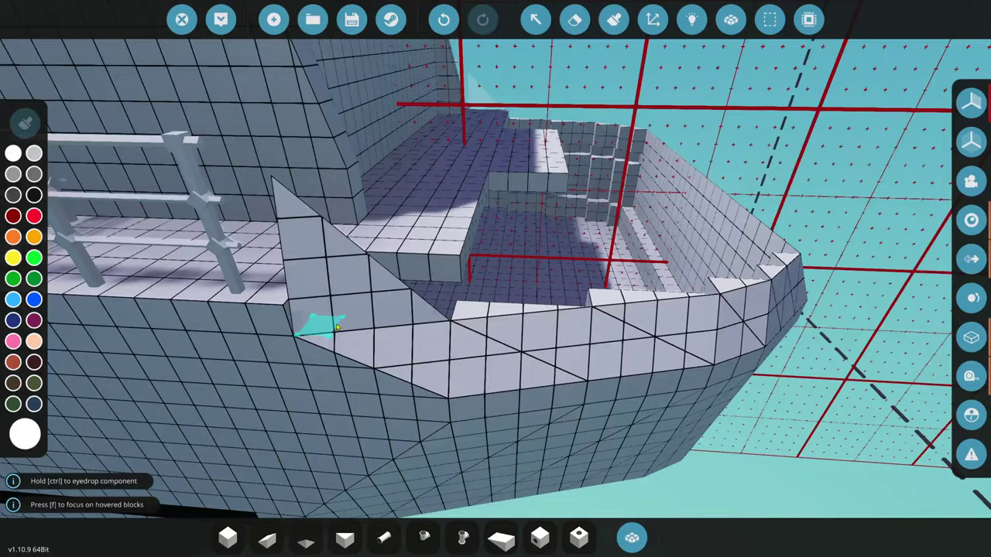
{"action": "left_click_drag", "start_coordinate": [337, 328], "coordinate": [616, 306]}
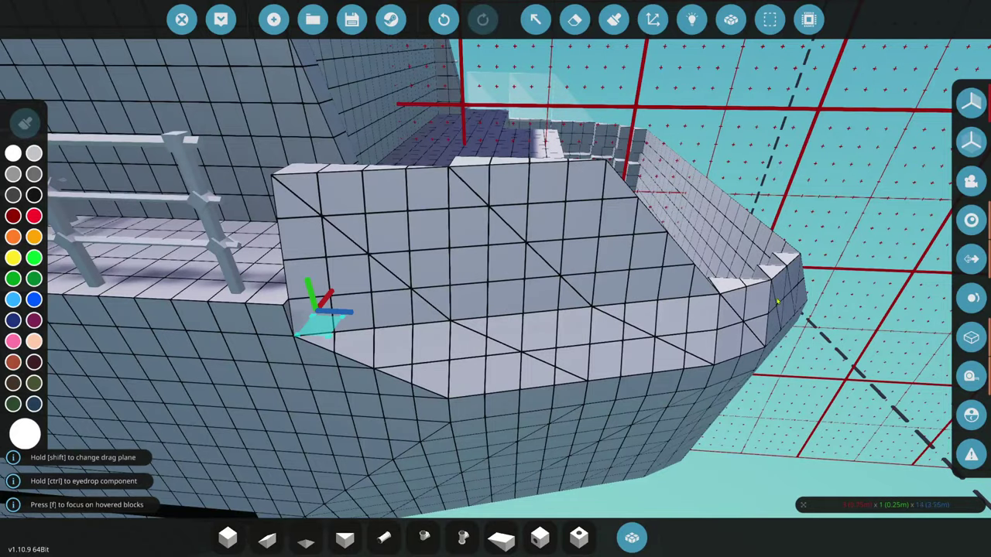
{"action": "right_click", "coordinate": [777, 302]}
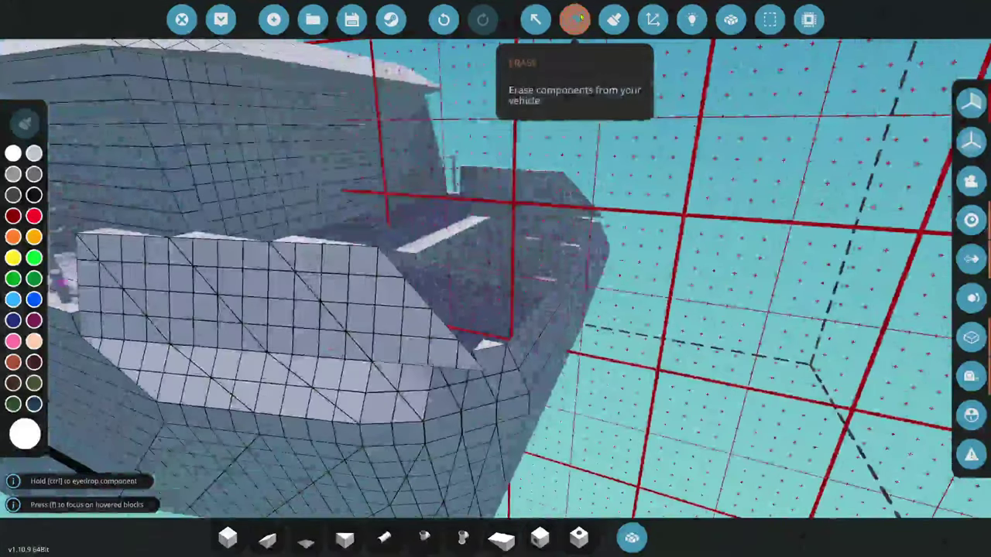
- Erase the raised bulwark's overhanging rear end and continue it around the first curved section with Pyramid 2x4 pieces
{"action": "left_click", "coordinate": [577, 19]}
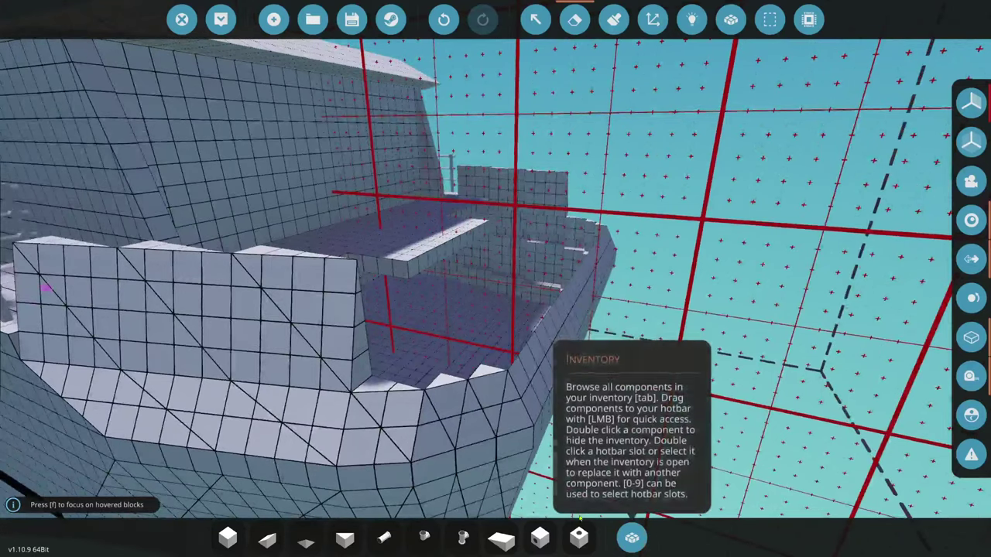
{"action": "left_click", "coordinate": [295, 414]}
{"action": "left_click", "coordinate": [356, 390]}
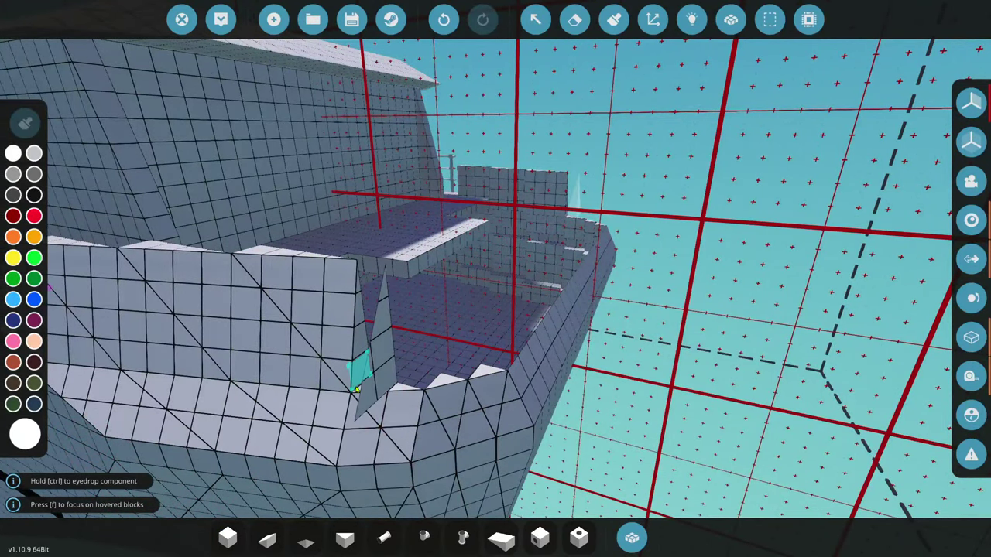
{"action": "key", "text": "ctrl+z"}
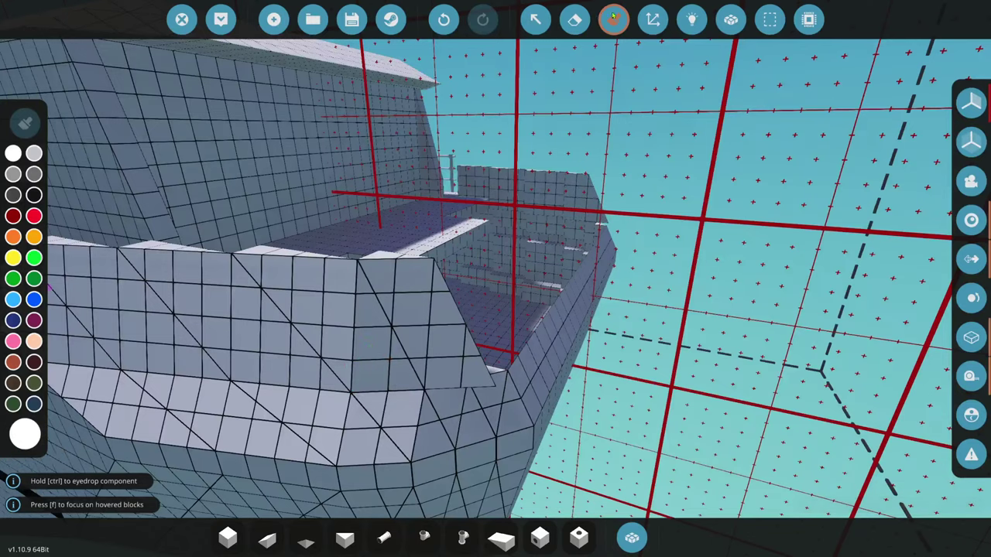
{"action": "left_click", "coordinate": [575, 20]}
- Pick Pyramid 1x4 from the component inventory and continue the raised bulwark to the stern corner
{"action": "left_click", "coordinate": [631, 536]}
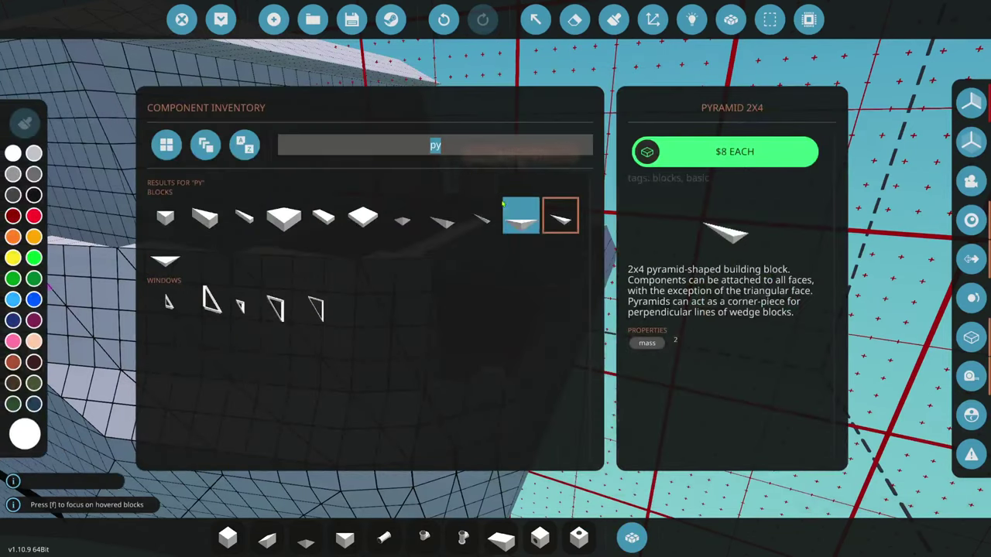
{"action": "left_click", "coordinate": [632, 536]}
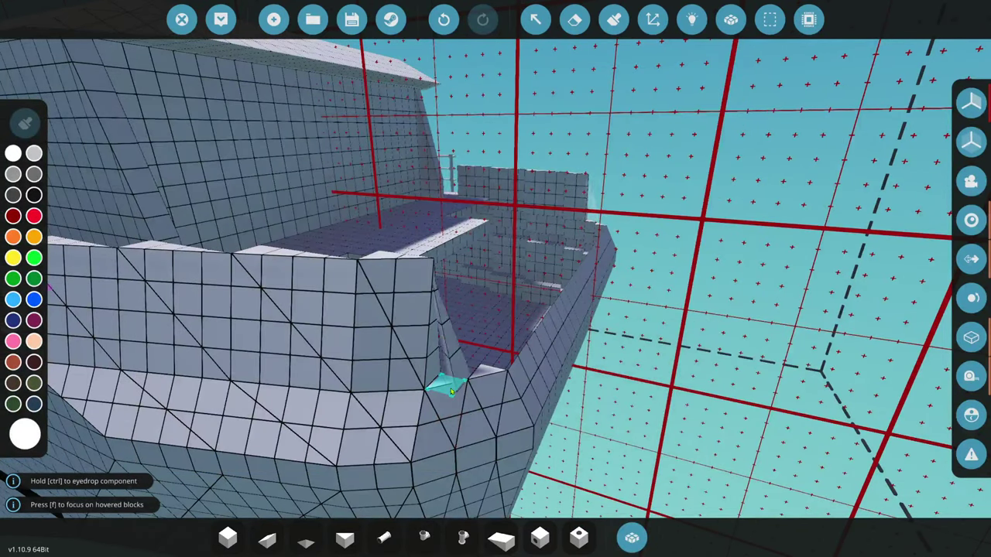
{"action": "left_click_drag", "start_coordinate": [451, 392], "coordinate": [551, 379]}
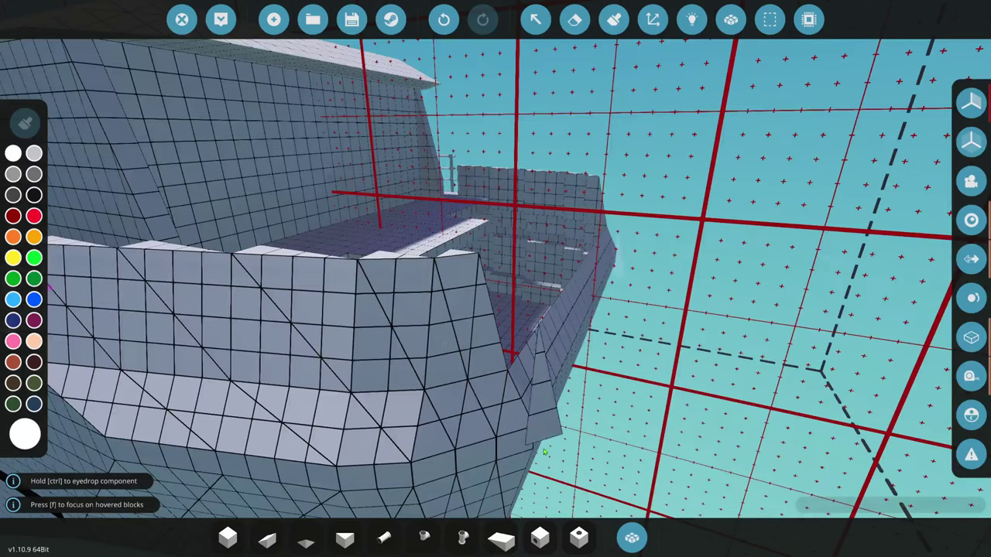
- Search the component inventory for "wedge", pick Wedge 1x4 and raise the bulwark across the stern with a row of them
{"action": "left_click", "coordinate": [628, 524]}
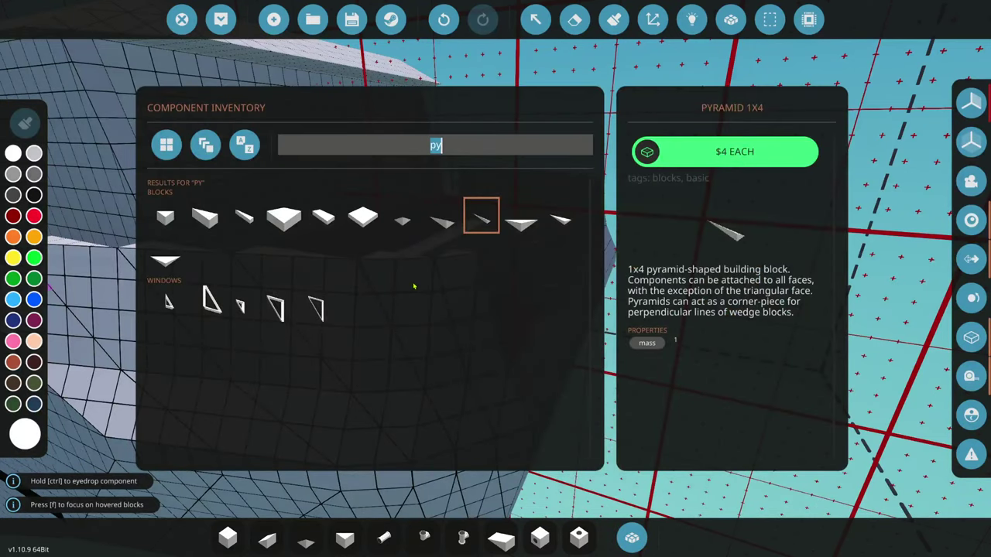
{"action": "type", "text": "wedge"}
{"action": "left_click", "coordinate": [243, 216]}
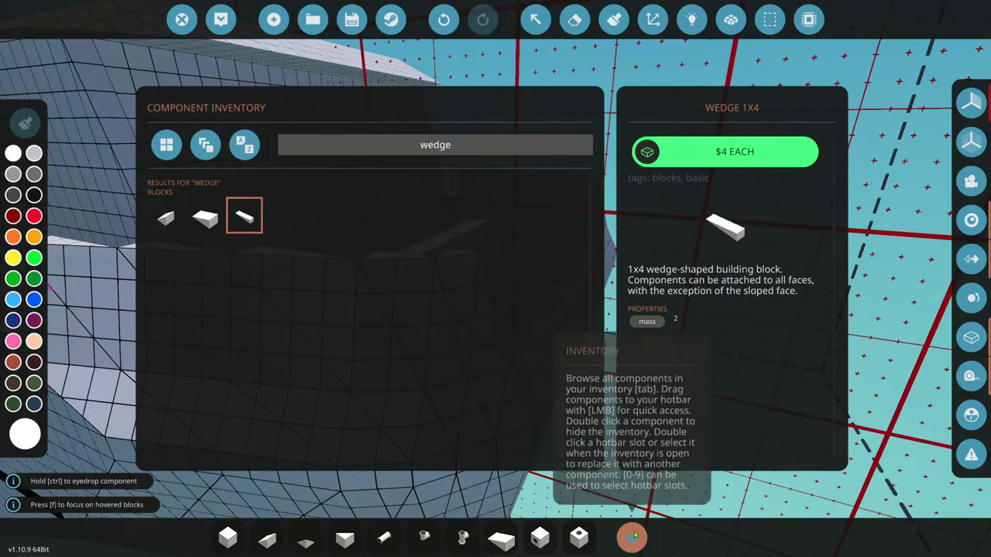
{"action": "left_click", "coordinate": [632, 537]}
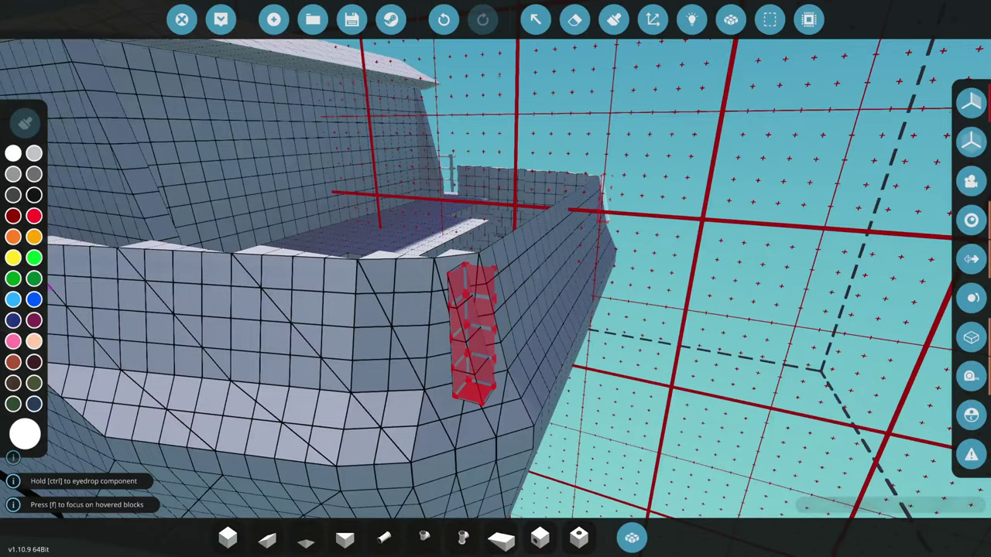
- Erase the railing's rear post with its rail ends and cut back the deck edge and hull side ahead of the raised bulwark
{"action": "key", "text": "s"}
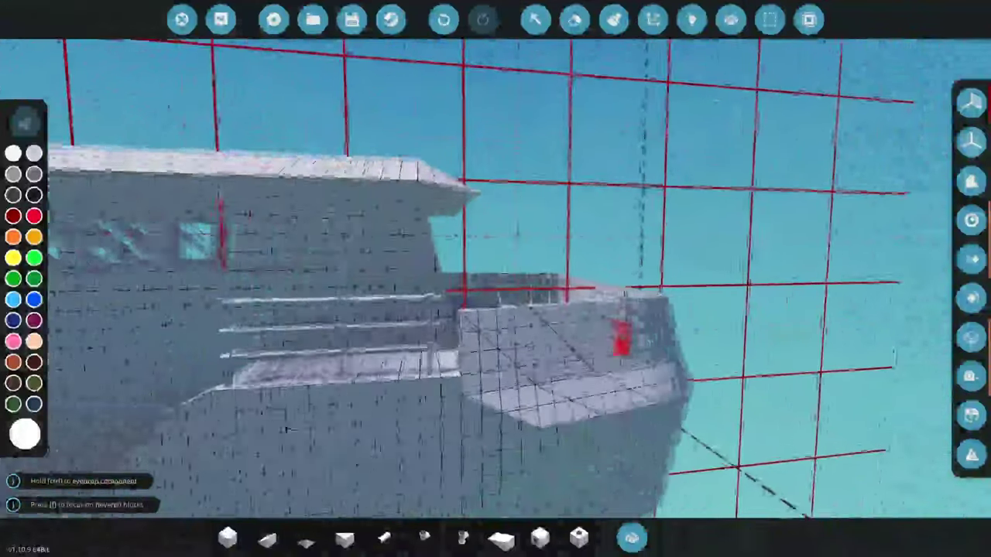
{"action": "key", "text": "w"}
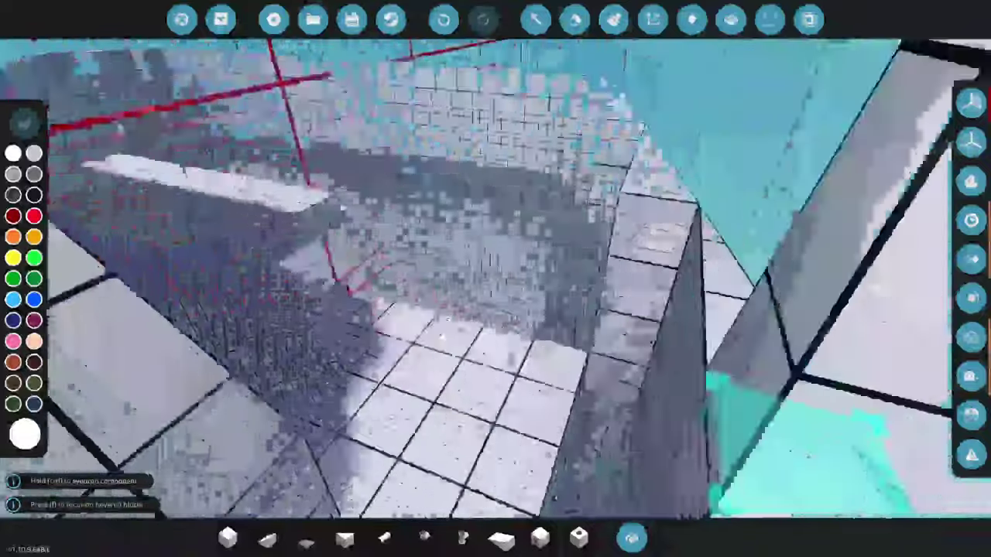
{"action": "key", "text": "s"}
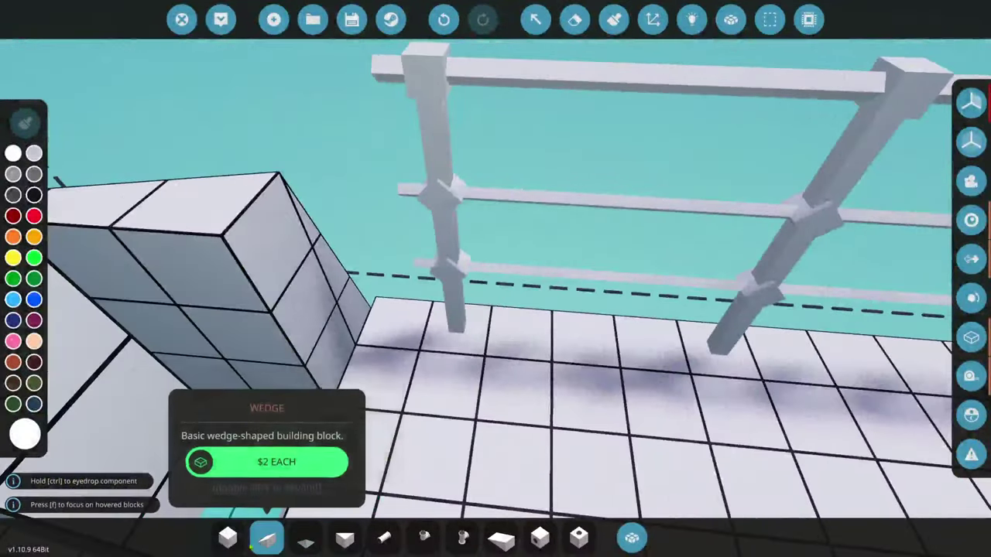
{"action": "key", "text": "s"}
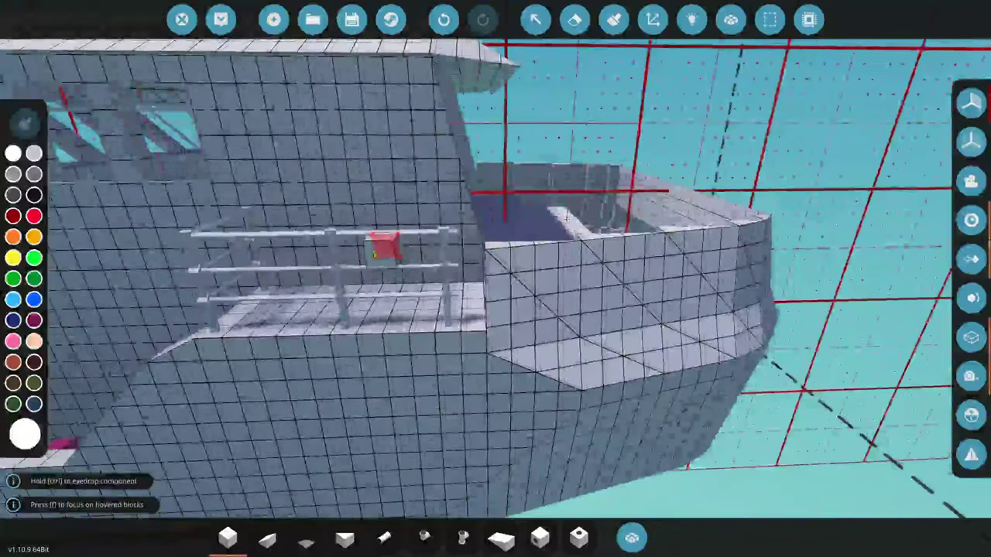
{"action": "left_click", "coordinate": [575, 19]}
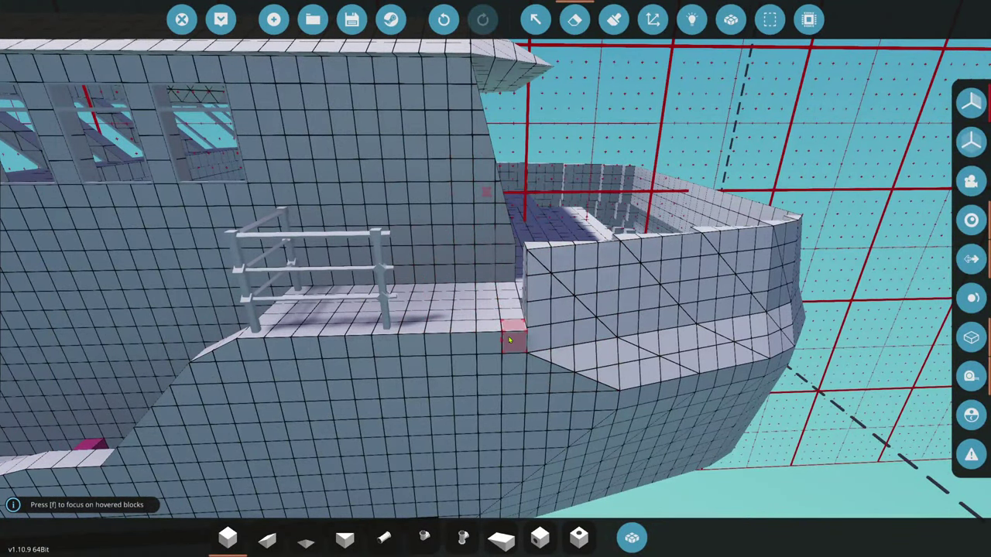
{"action": "key", "text": "w"}
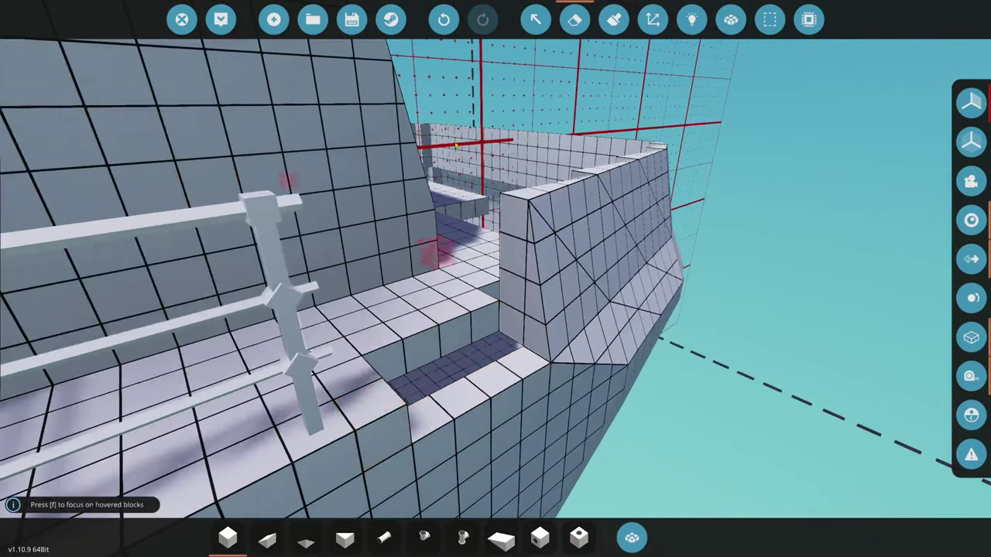
{"action": "left_click", "coordinate": [444, 19]}
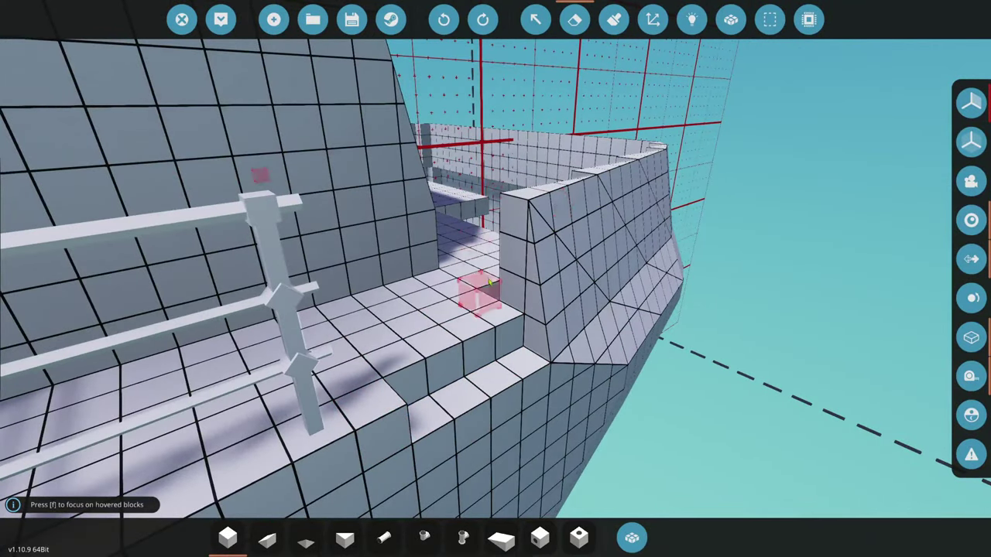
- Extend the raised bulwark's front end forward over the cut-back hull side with upright sloped pieces
{"action": "left_click", "coordinate": [267, 536]}
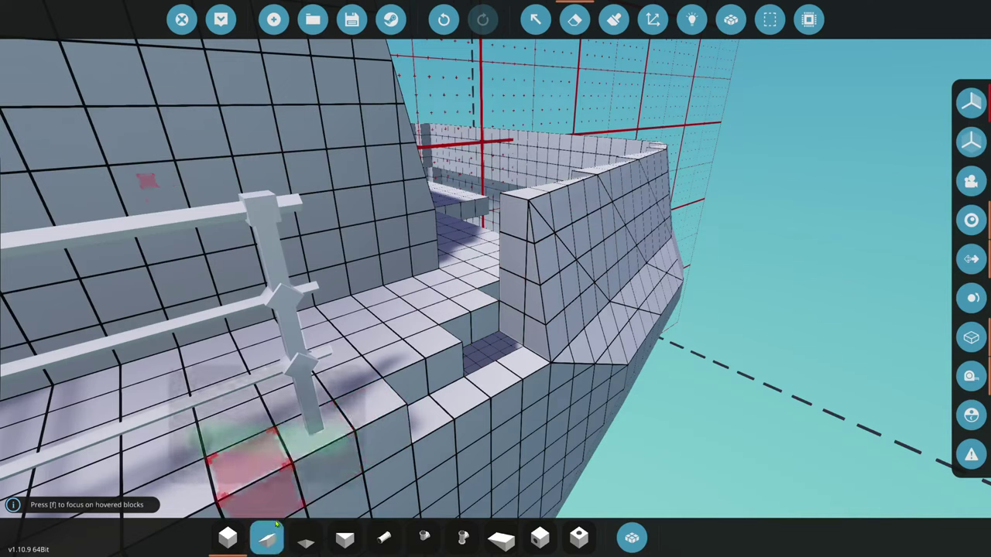
{"action": "left_click", "coordinate": [511, 344]}
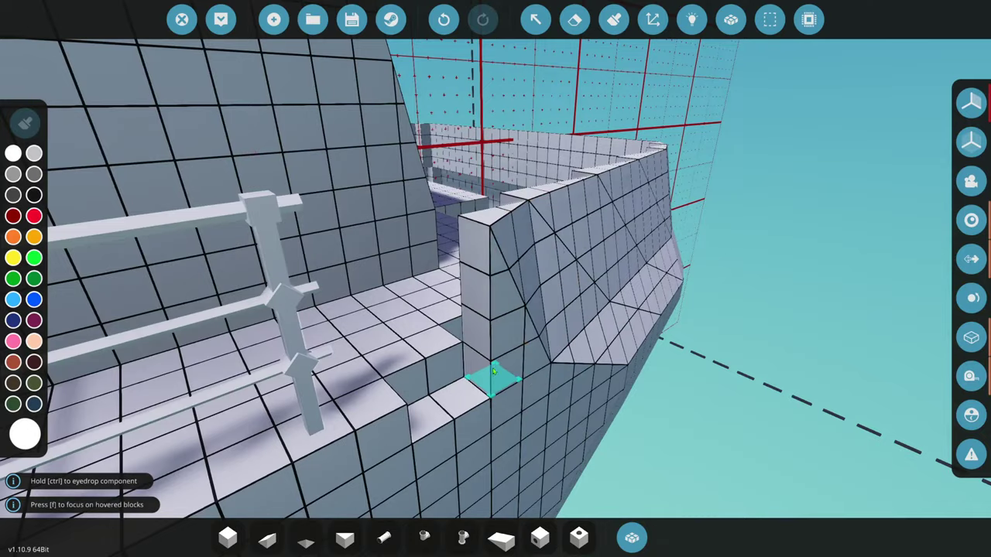
{"action": "key", "text": "s"}
{"action": "key", "text": "w"}
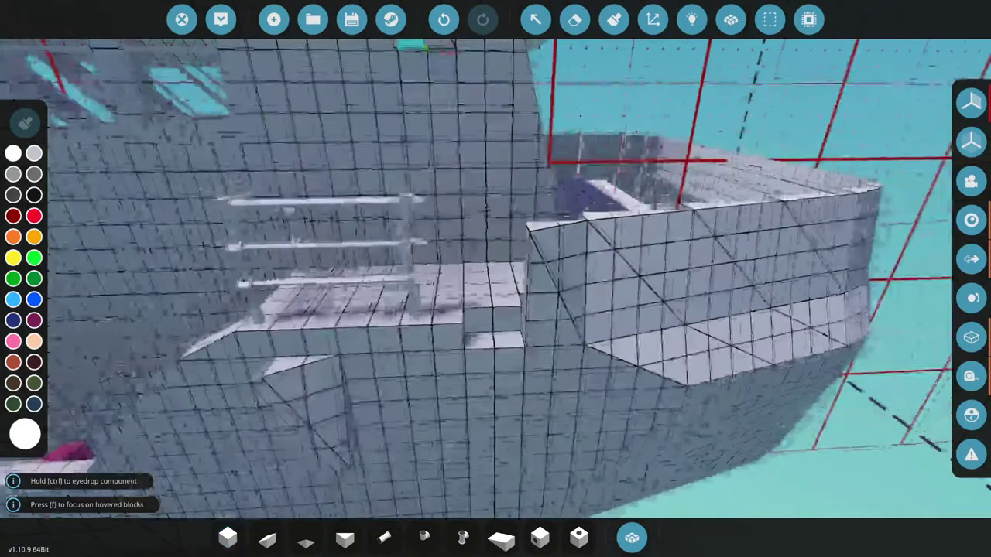
- Fill the notch in the deck edge and hull side in front of the extended bulwark with blocks
{"action": "left_click", "coordinate": [443, 19]}
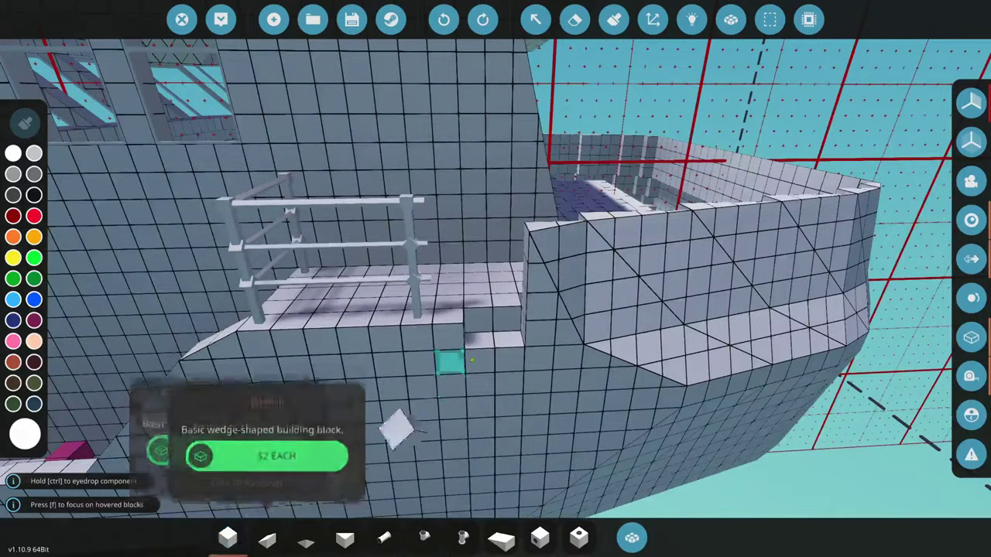
{"action": "key", "text": "w"}
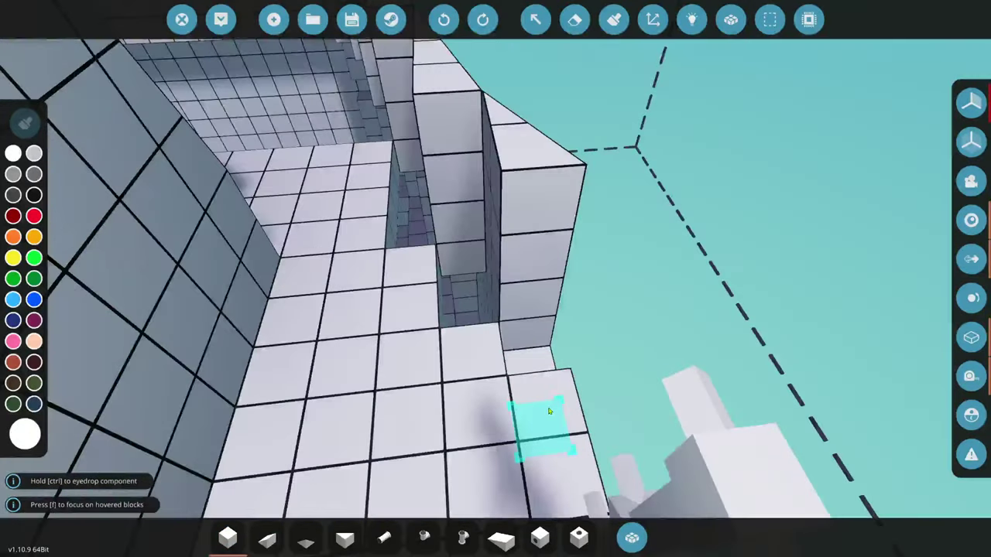
{"action": "key", "text": "ctrl+y"}
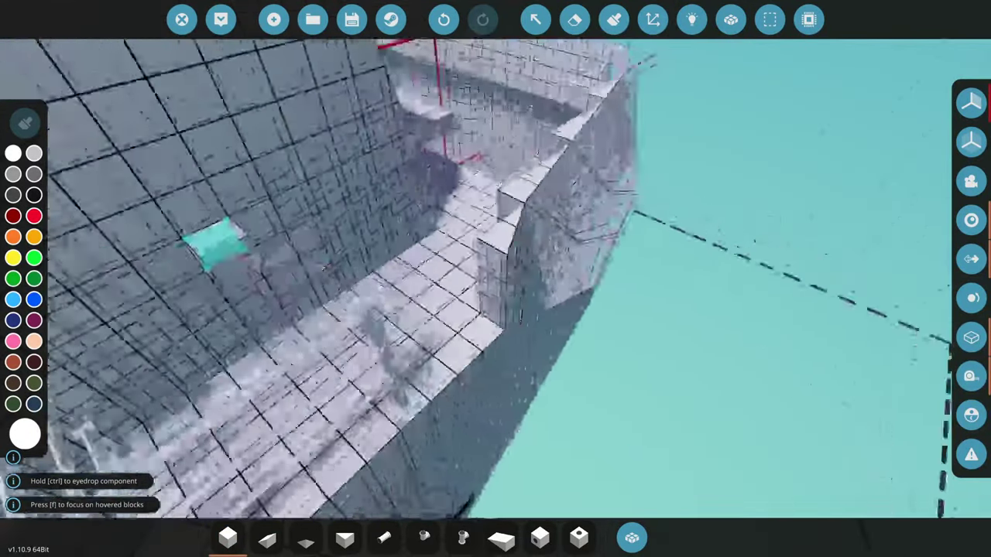
{"action": "key", "text": "w"}
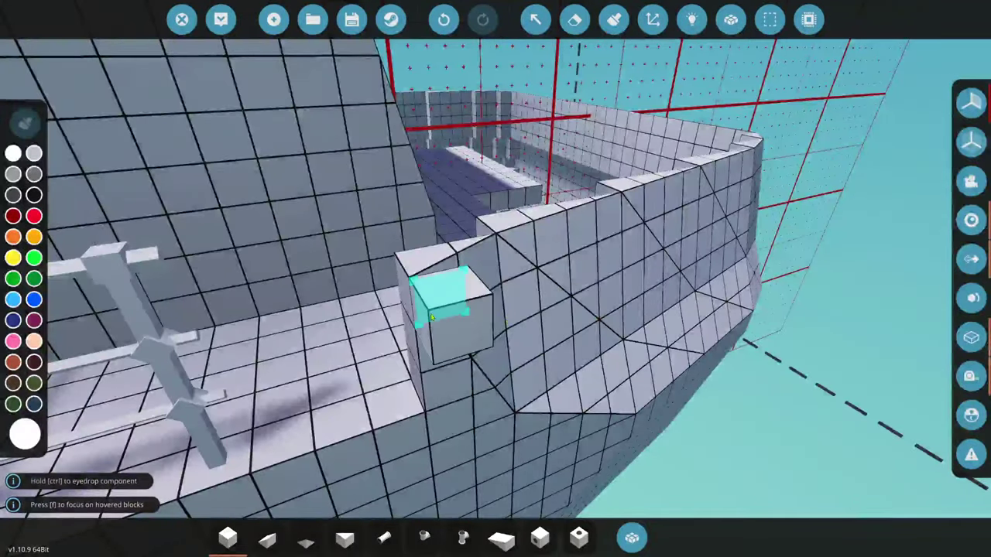
- Erase the remaining railing along the outer deck edge, keeping the crosswise section at the front
{"action": "key", "text": "w"}
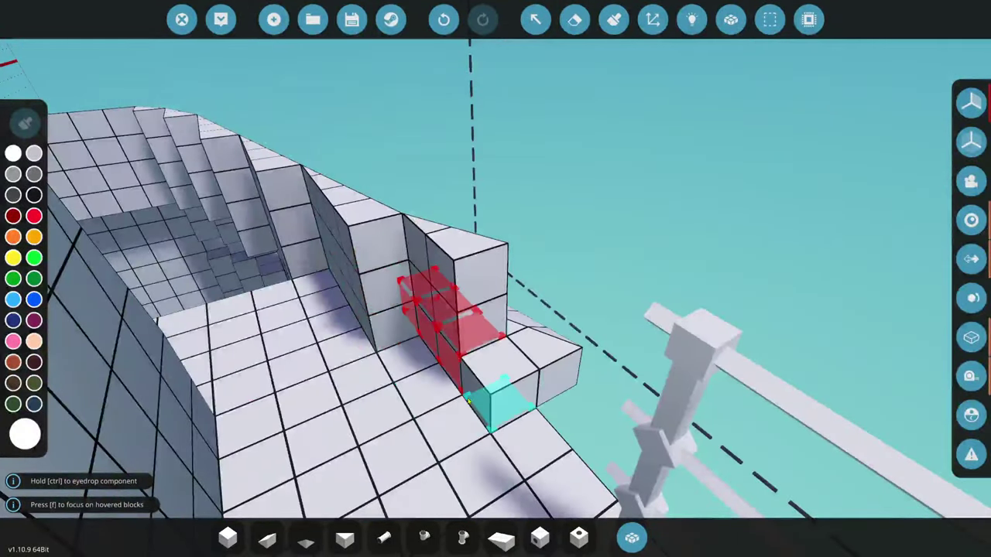
{"action": "key", "text": "w"}
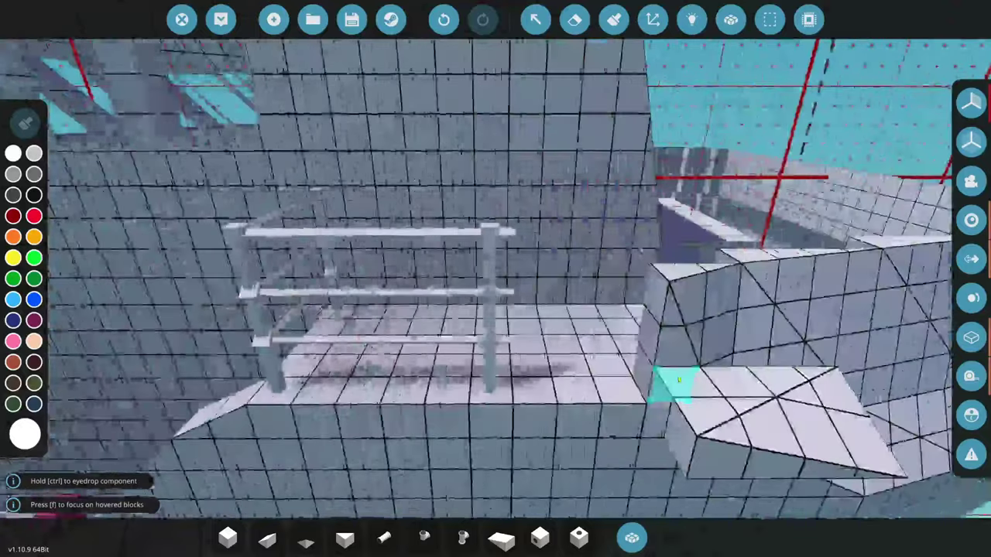
{"action": "key", "text": "w"}
{"action": "key", "text": "2"}
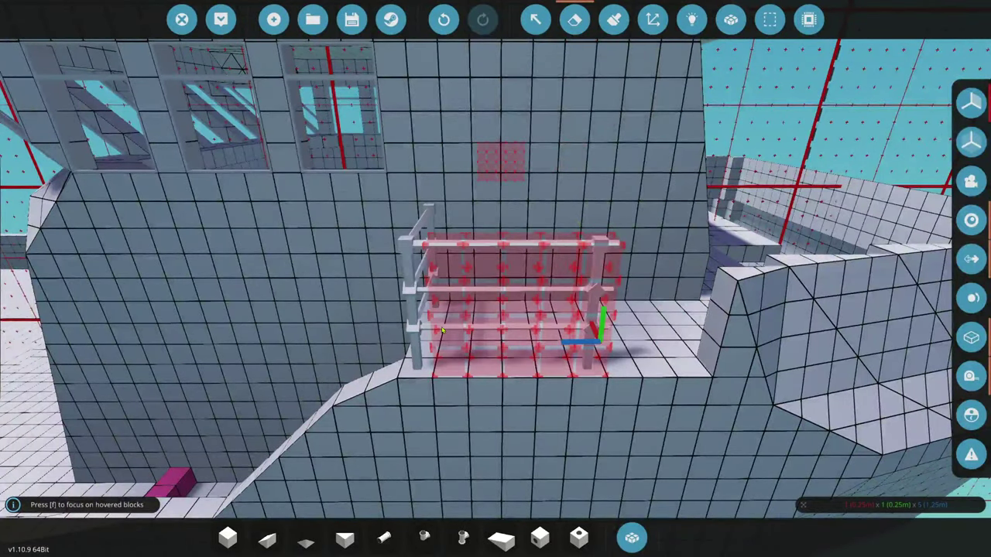
{"action": "key", "text": "w"}
{"action": "key", "text": "1"}
{"action": "key", "text": "1"}
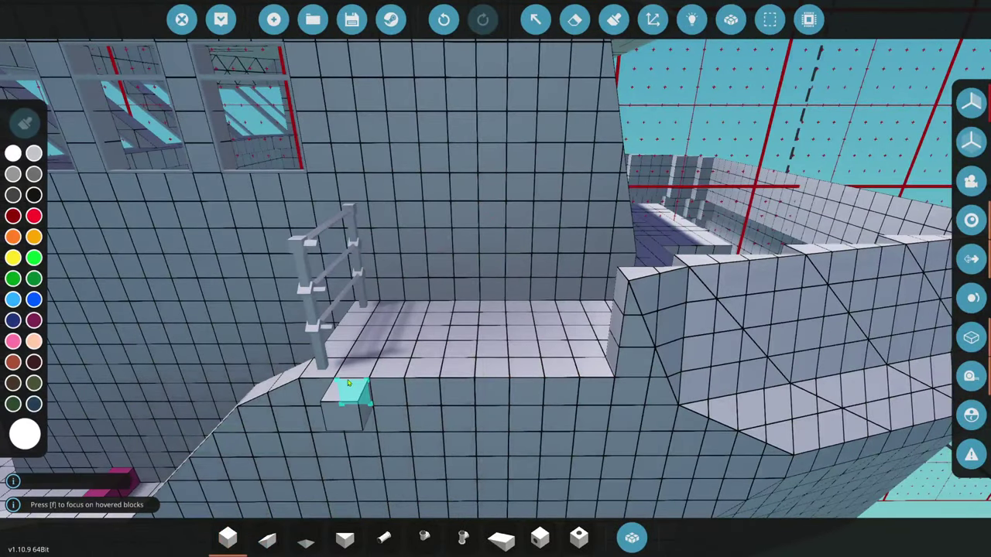
{"action": "left_click_drag", "start_coordinate": [349, 383], "coordinate": [597, 399]}
{"action": "left_click", "coordinate": [444, 19]}
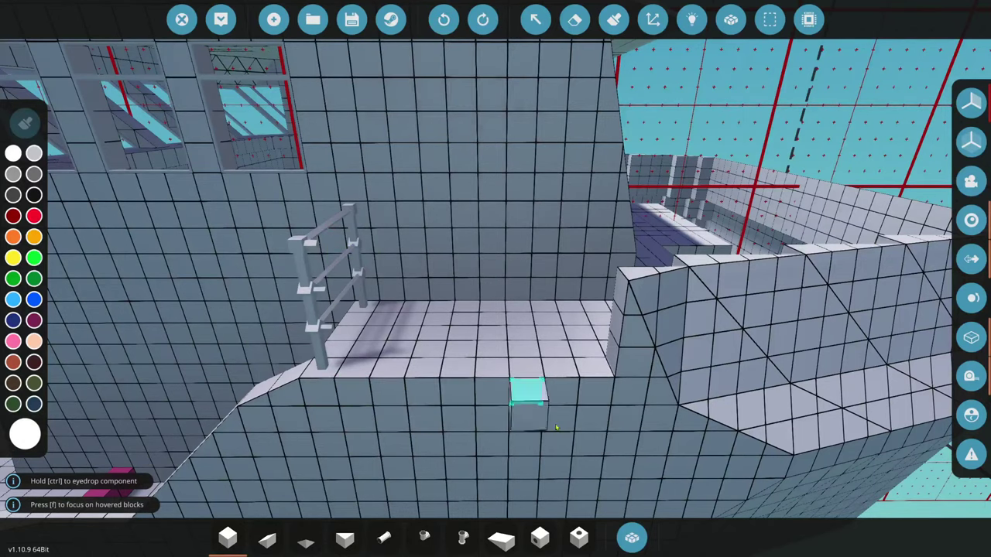
- Place a railing end post at the rear of the side deck edge, beside the raised bulwark's front end
{"action": "left_click", "coordinate": [632, 538]}
{"action": "type", "text": "rail"}
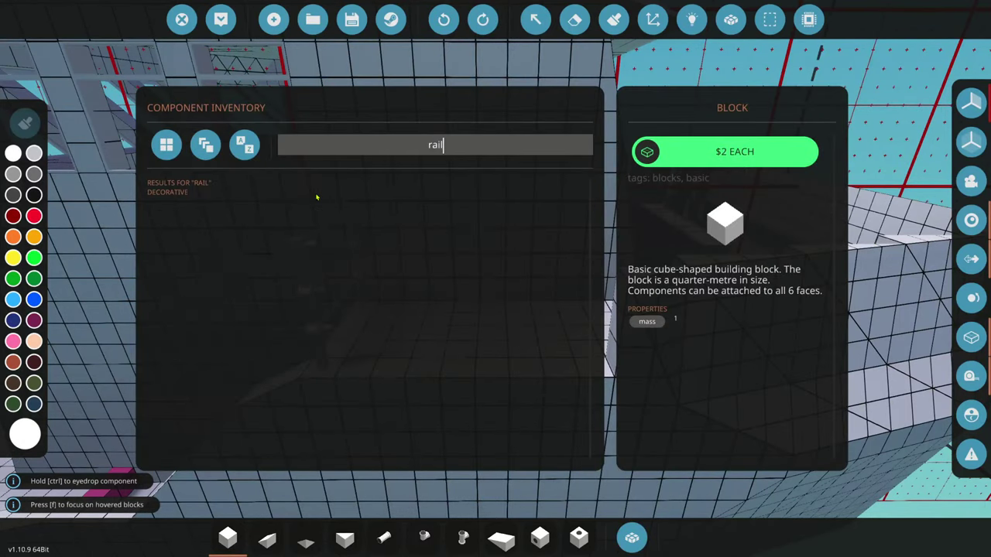
{"action": "double_click", "coordinate": [283, 215]}
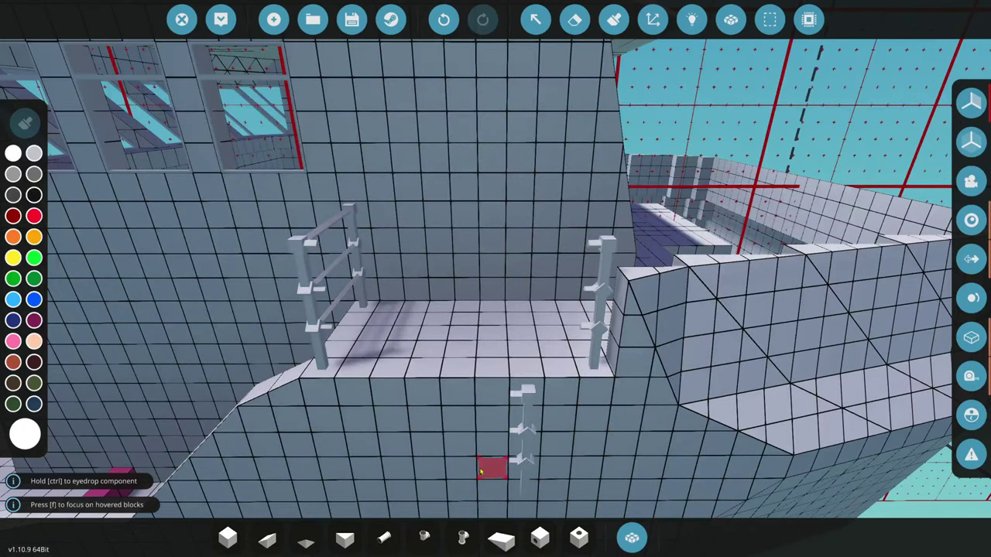
- Place a Railing Segment Middle post midway along the open deck edge, using a temporary row of four blocks as a spacing guide
{"action": "left_click", "coordinate": [228, 538]}
{"action": "left_click_drag", "start_coordinate": [354, 364], "coordinate": [484, 369]}
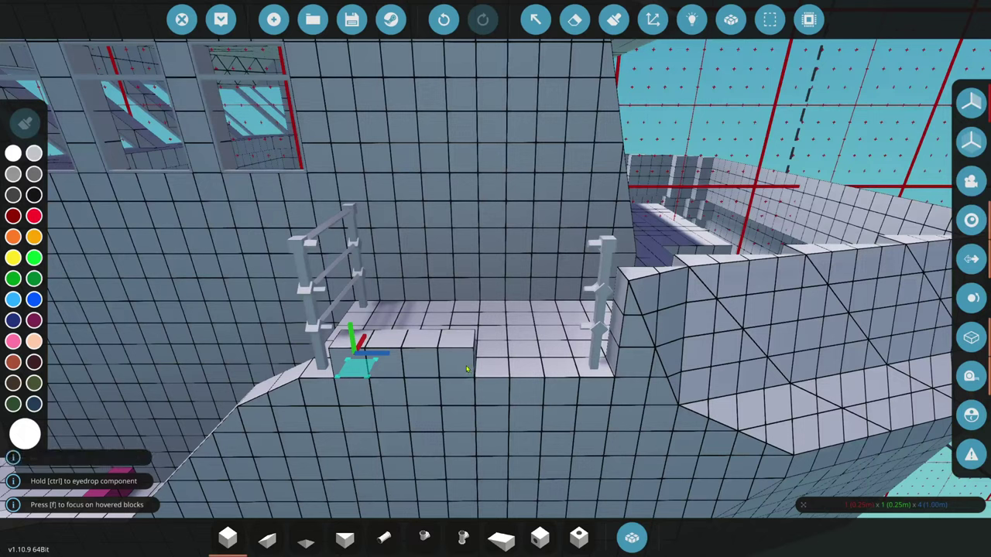
{"action": "left_click_drag", "start_coordinate": [467, 369], "coordinate": [468, 368]}
{"action": "left_click", "coordinate": [574, 19]}
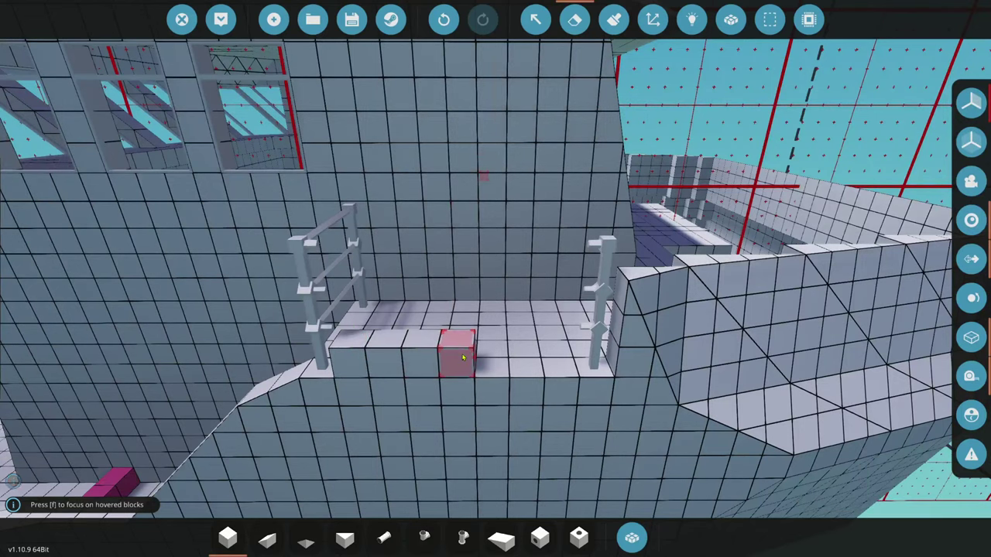
{"action": "left_click", "coordinate": [632, 538]}
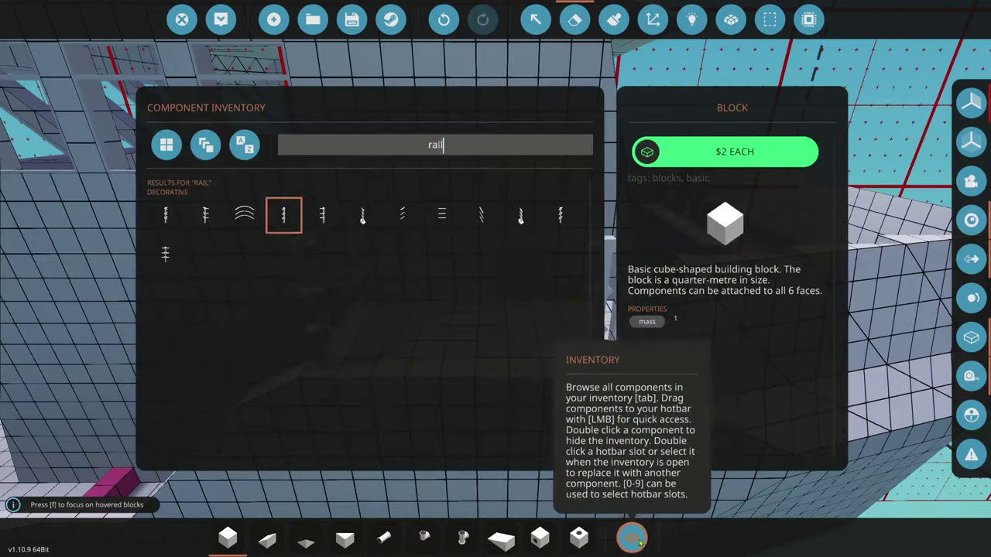
{"action": "left_click", "coordinate": [562, 215]}
{"action": "key", "text": "Escape"}
{"action": "left_click", "coordinate": [491, 369]}
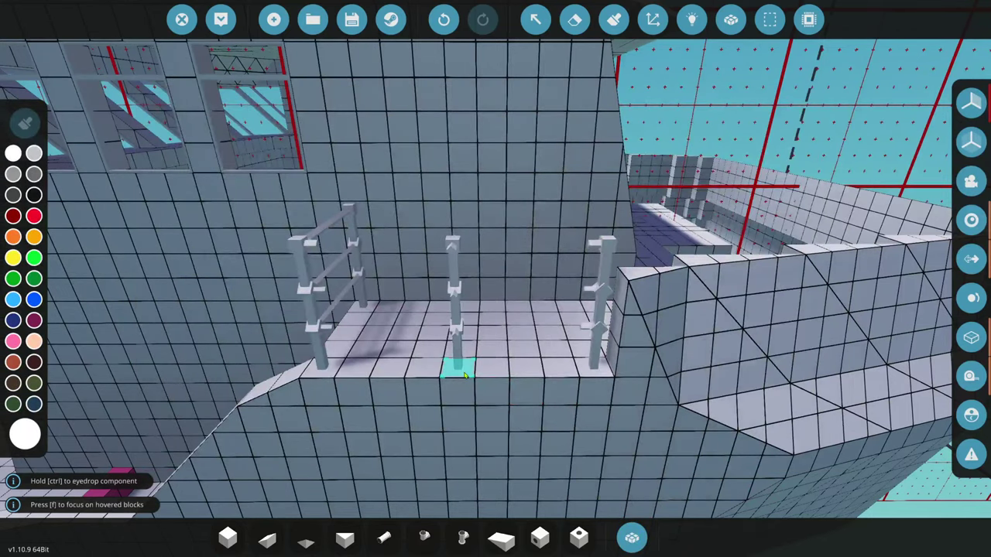
- Fill the gaps between the side railing's posts with straight railing segments that have no pole
{"action": "left_click", "coordinate": [632, 538]}
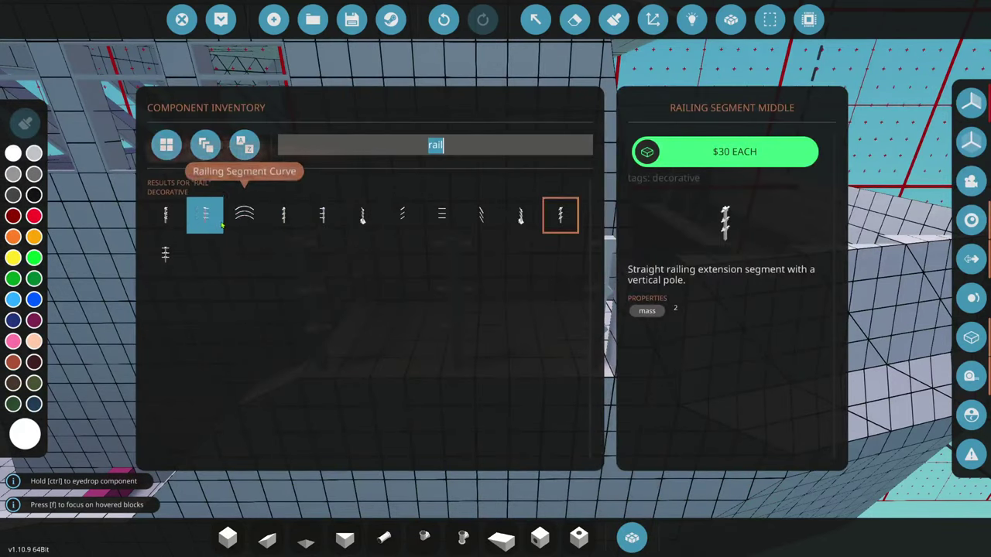
{"action": "left_click", "coordinate": [402, 214]}
{"action": "key", "text": "Escape"}
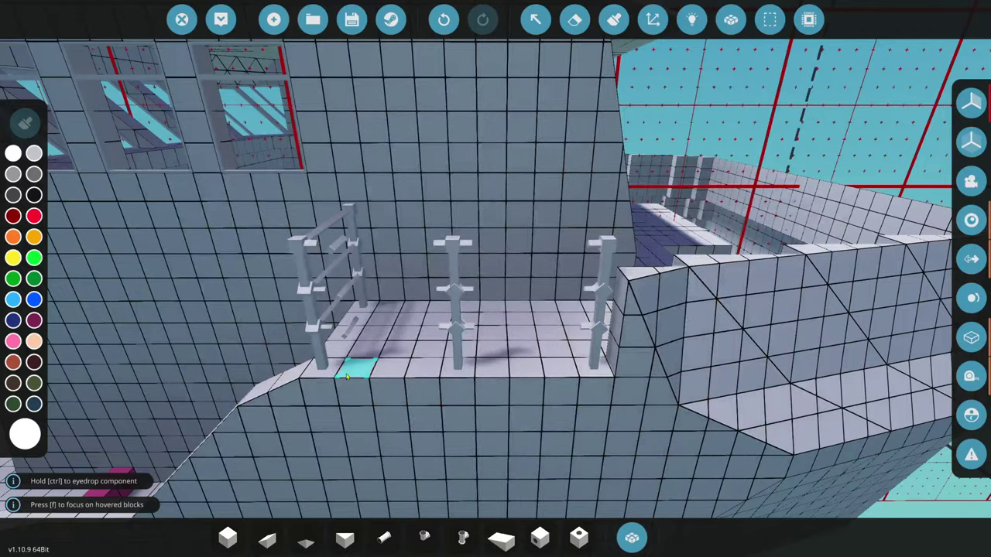
- Add blocks along the inner face of the raised bulwark around the stern deck
{"action": "scroll", "coordinate": [583, 363], "scroll_direction": "down", "scroll_amount": 5}
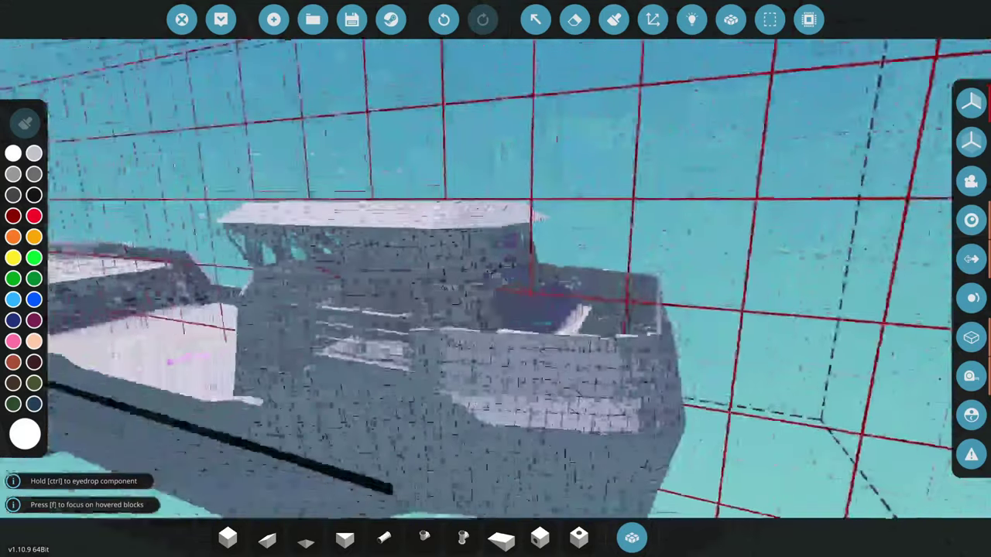
{"action": "key", "text": "w"}
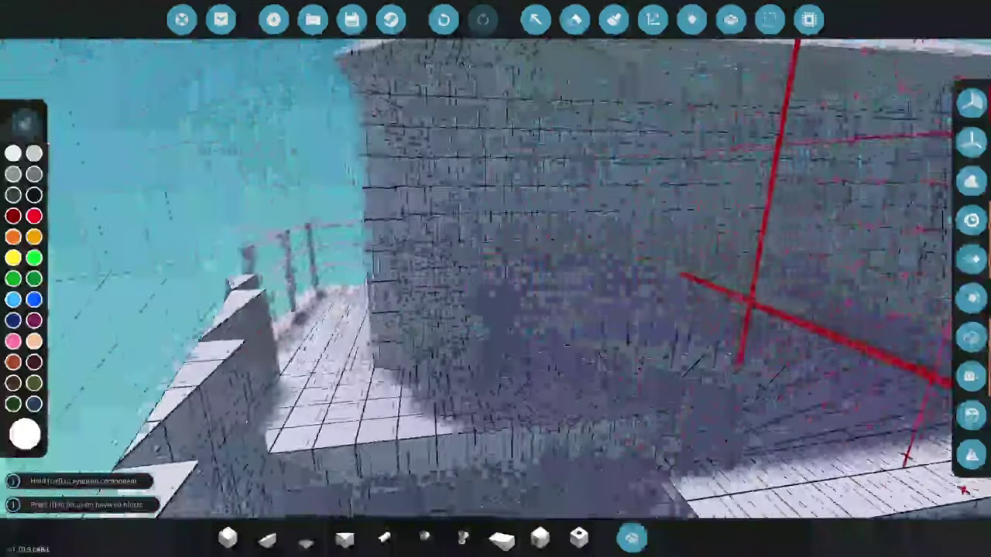
{"action": "key", "text": "1"}
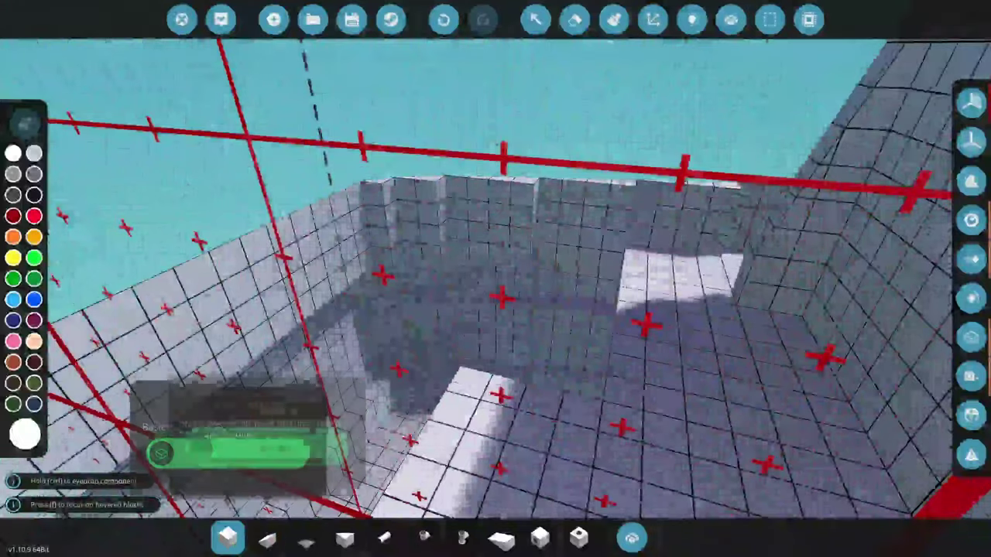
{"action": "scroll", "coordinate": [602, 262], "scroll_direction": "up", "scroll_amount": 5}
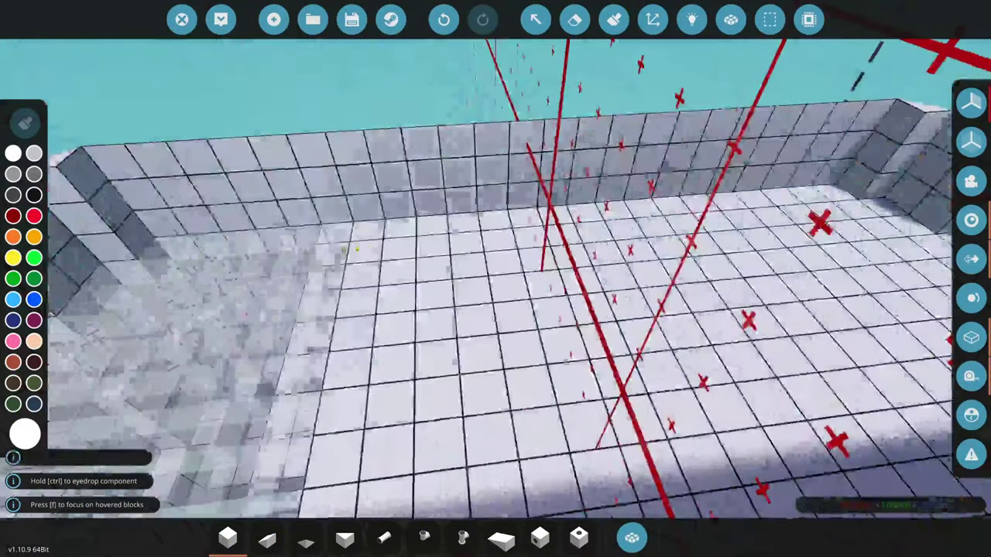
{"action": "left_click", "coordinate": [431, 261]}
{"action": "scroll", "coordinate": [467, 261], "scroll_direction": "down", "scroll_amount": 3}
{"action": "key", "text": "s"}
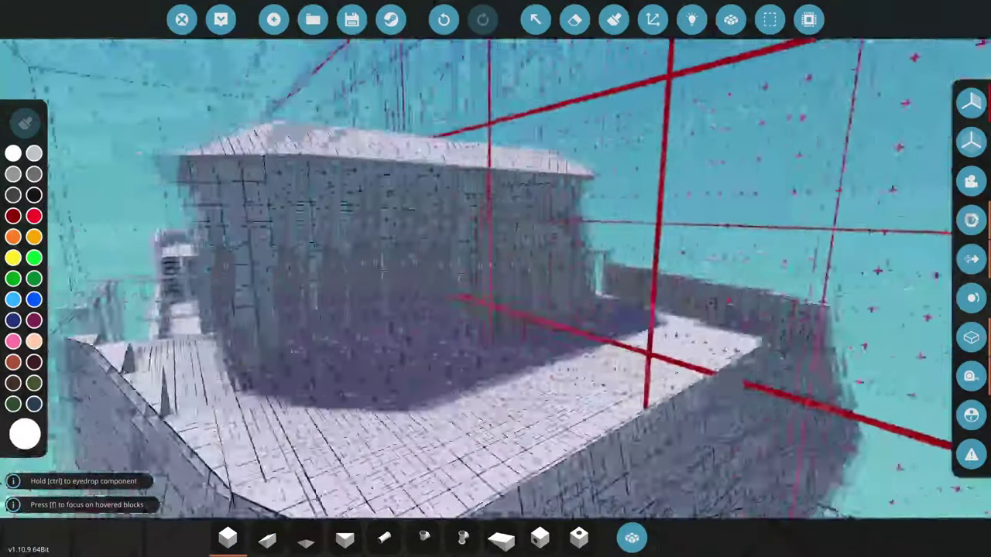
{"action": "key", "text": "w"}
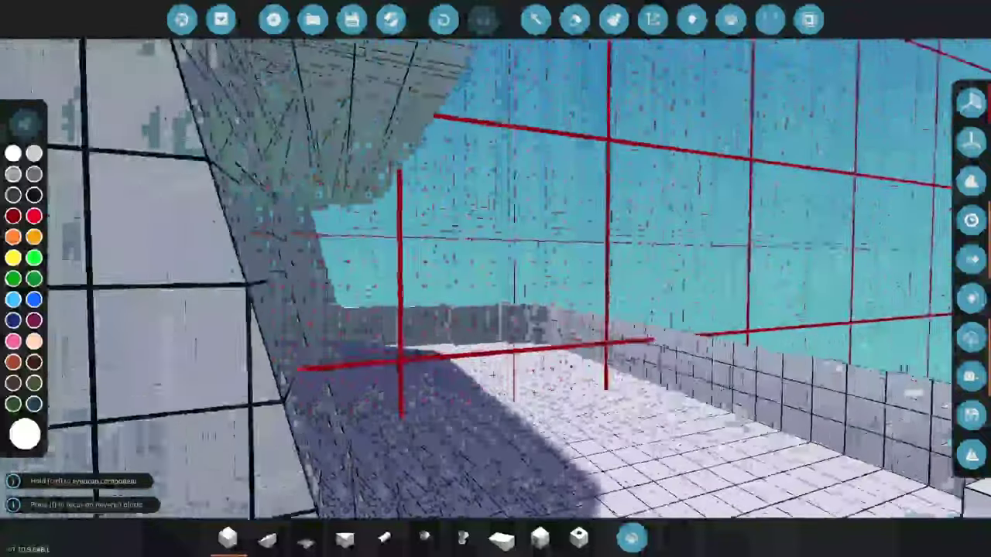
{"action": "key", "text": "s"}
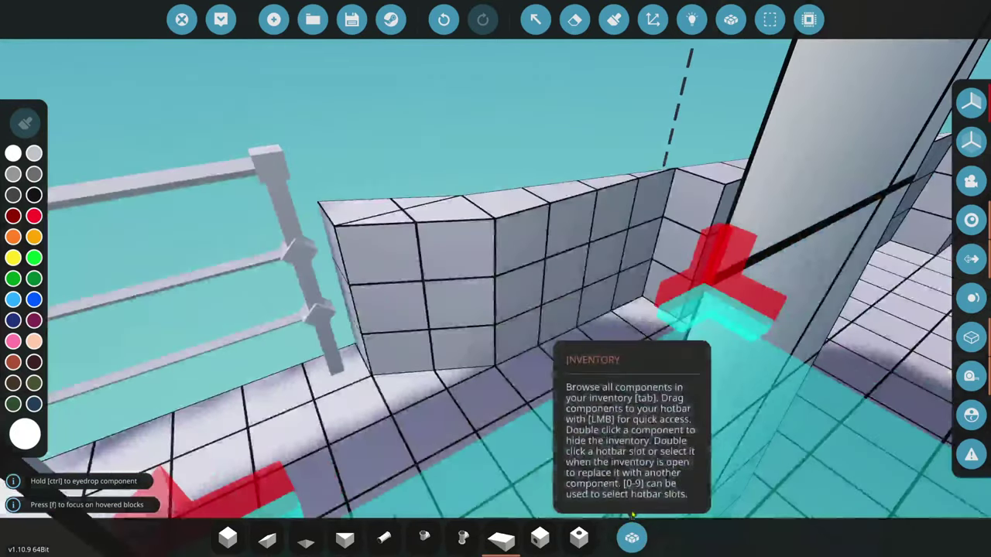
- Smooth the stepped inner face of the side bulwark up to the stern corner with Wedge 1x4 pieces and blocks
{"action": "left_click", "coordinate": [631, 535]}
{"action": "type", "text": "wedge"}
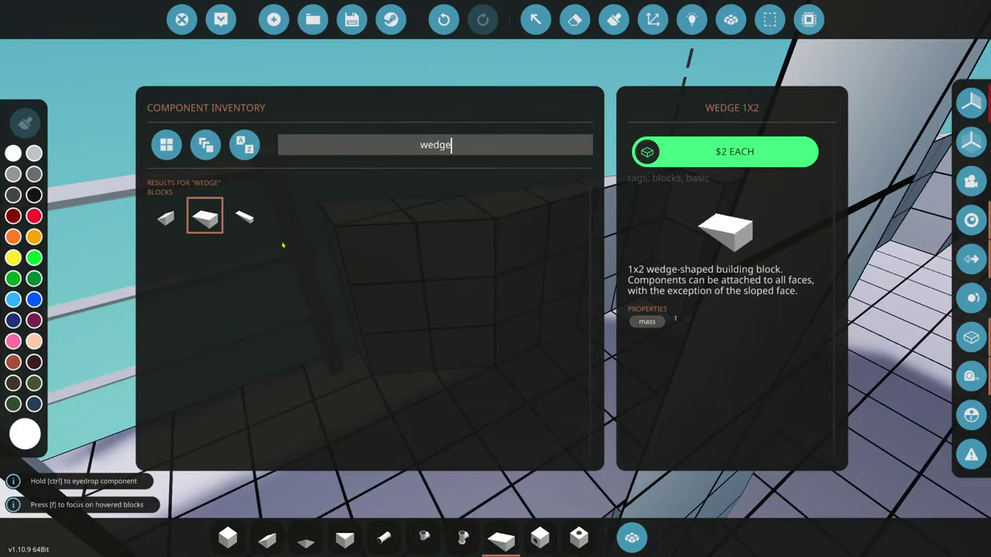
{"action": "key", "text": "Escape"}
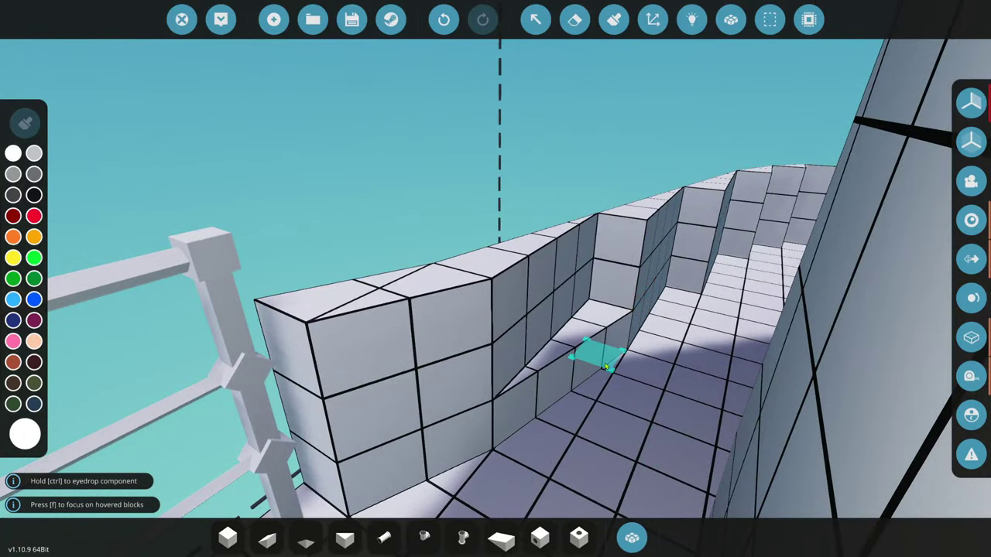
{"action": "key", "text": "w"}
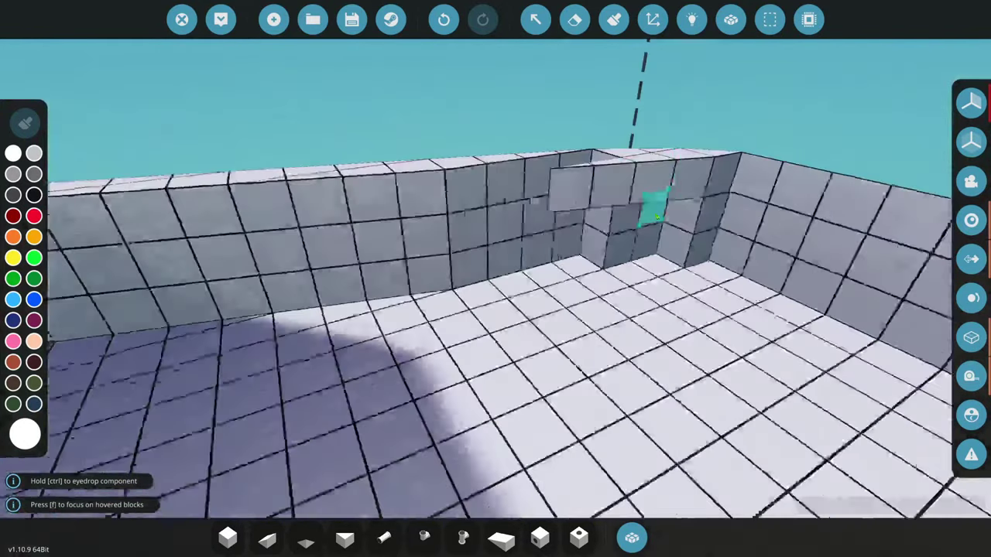
{"action": "key", "text": "s"}
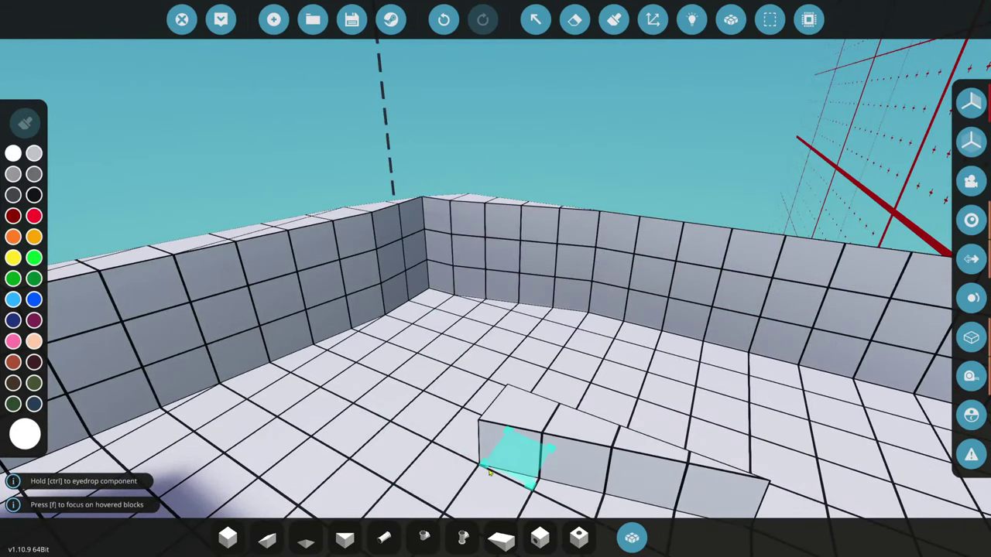
{"action": "left_click", "coordinate": [501, 538]}
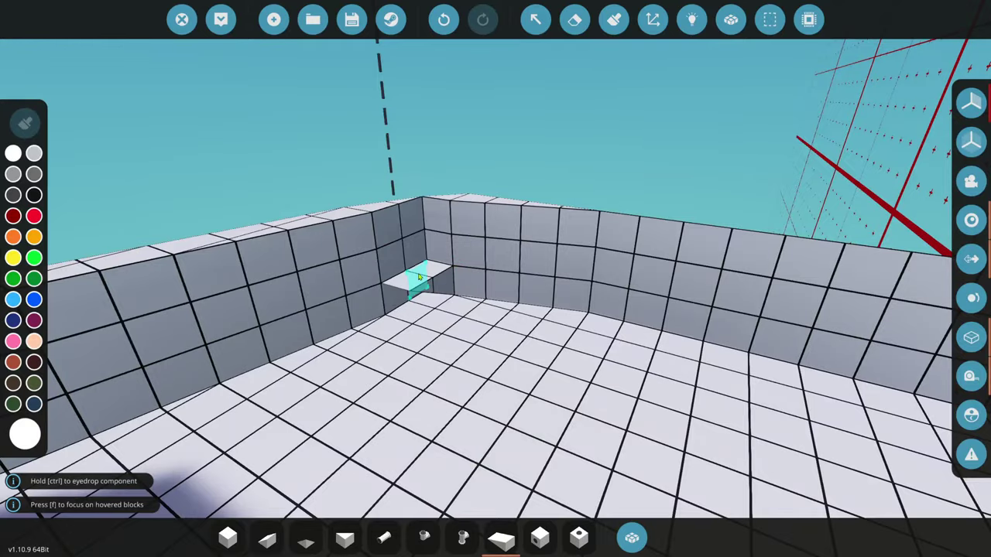
{"action": "key", "text": "w"}
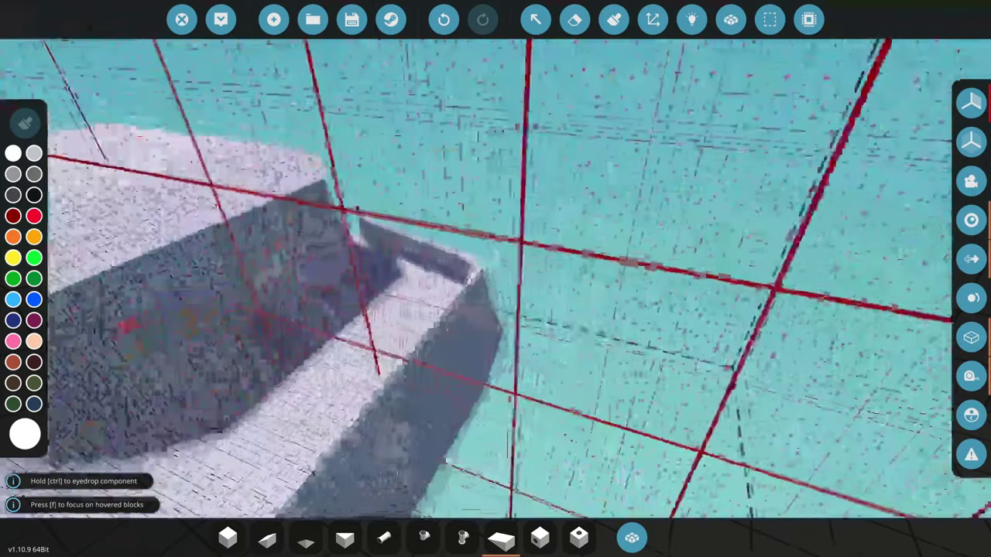
{"action": "key", "text": "s"}
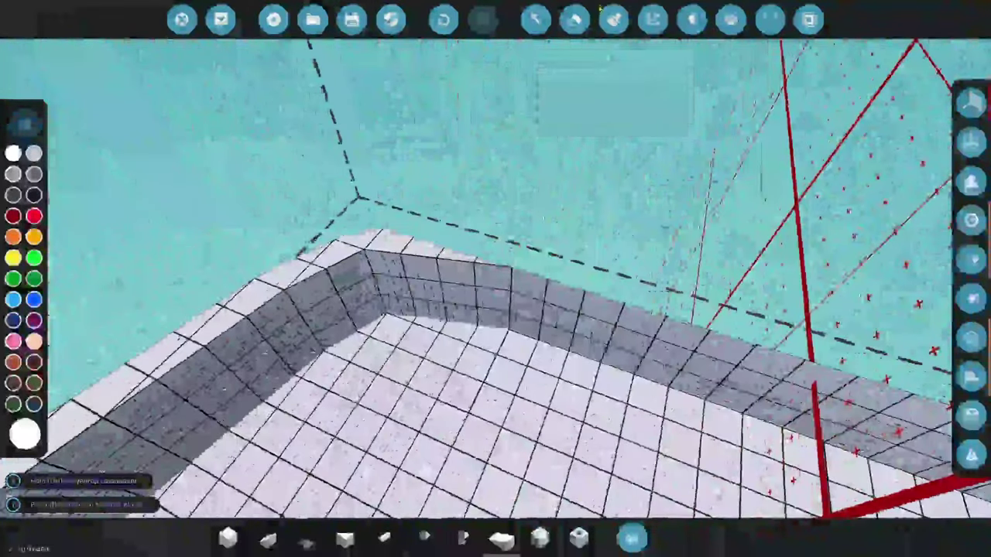
{"action": "left_click", "coordinate": [575, 20]}
{"action": "key", "text": "s"}
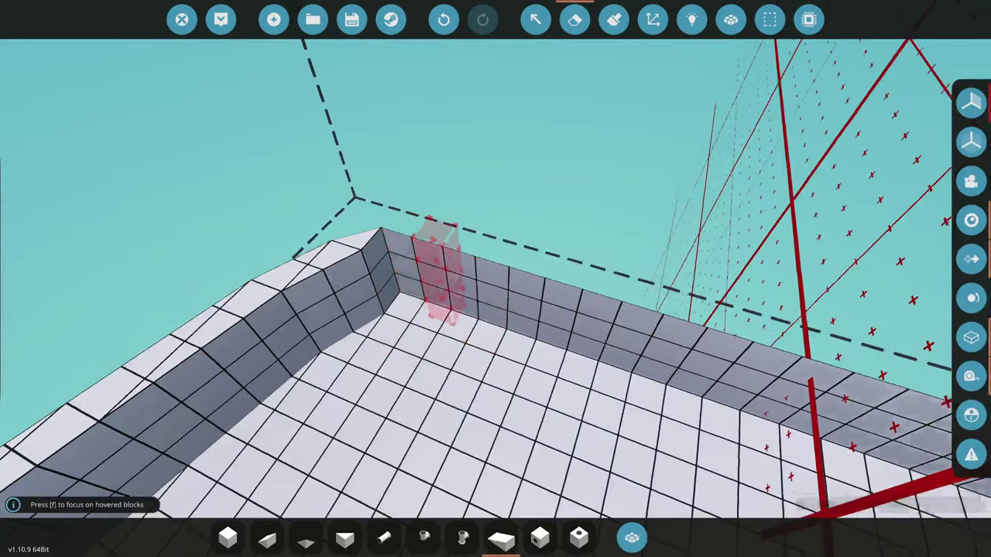
- Thicken the inner face of the stern bulwark with rows of blocks and erase the blocks filling its corner
{"action": "key", "text": "1"}
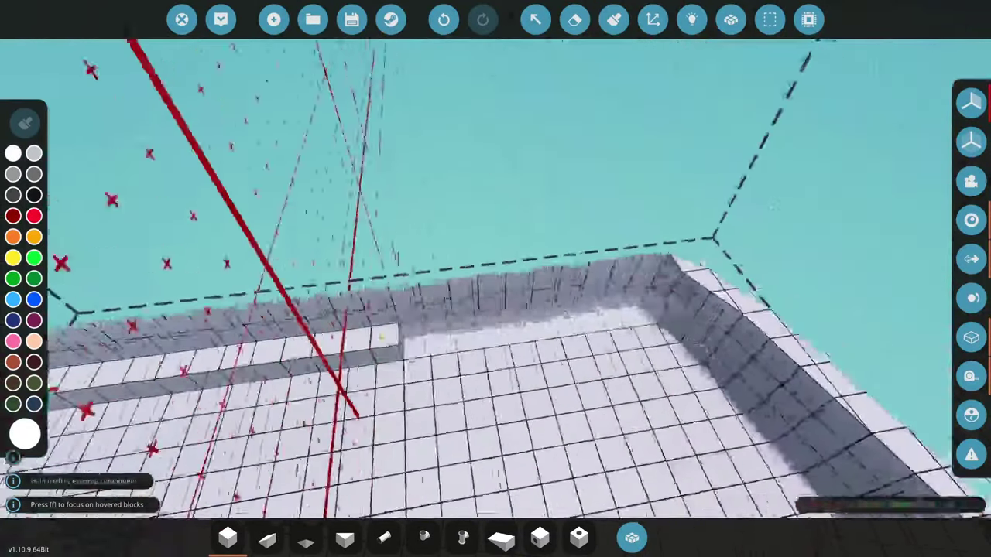
{"action": "left_click", "coordinate": [464, 318]}
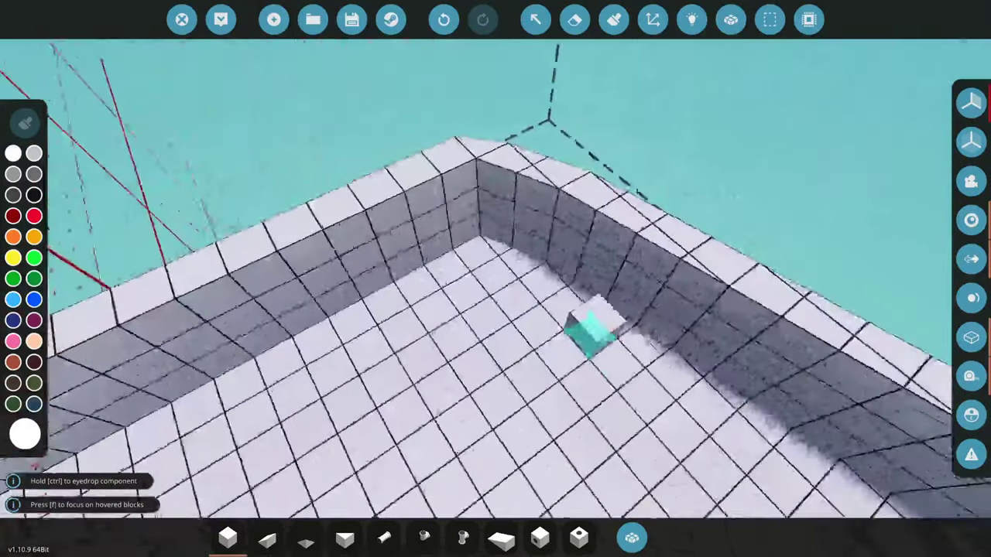
{"action": "left_click", "coordinate": [575, 19]}
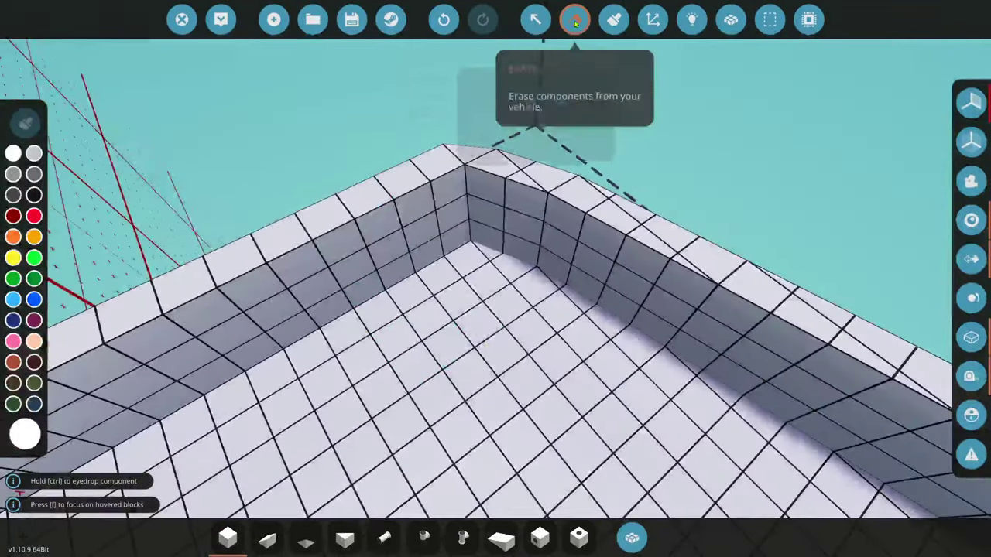
{"action": "left_click", "coordinate": [491, 248]}
- Taper the stern bulwark's inner face toward the corner with a three-high stack of Wedge 1x4 pieces
{"action": "double_click", "coordinate": [579, 537]}
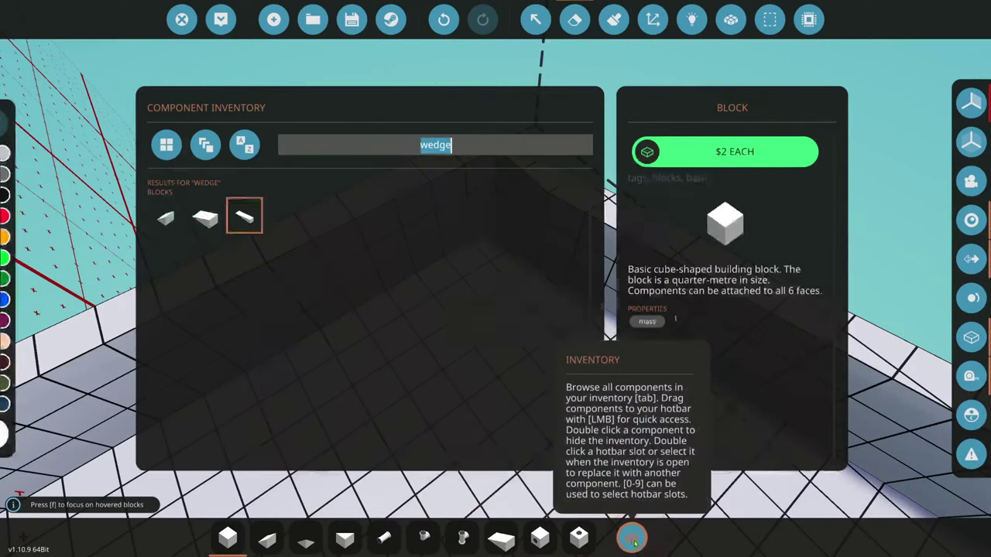
{"action": "type", "text": "wedg"}
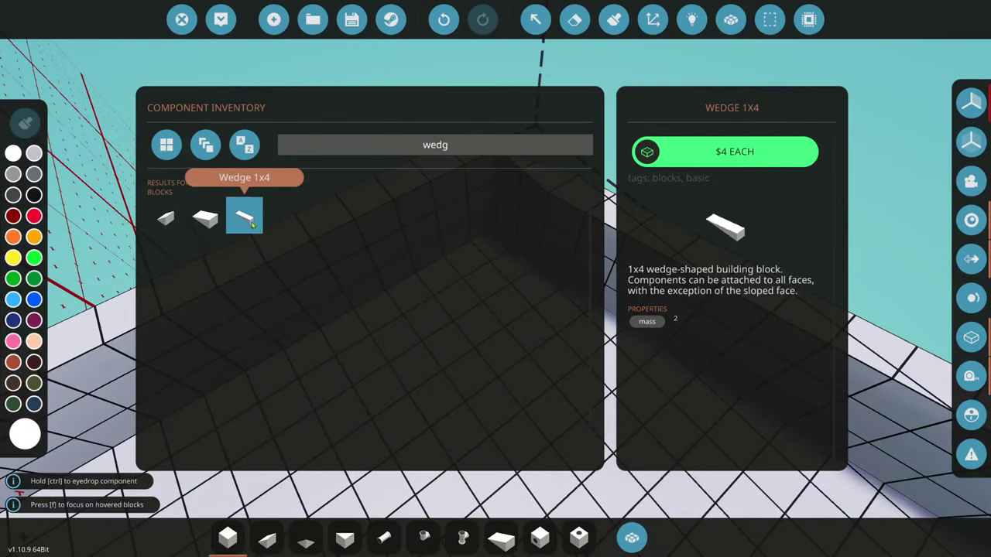
{"action": "left_click", "coordinate": [637, 540]}
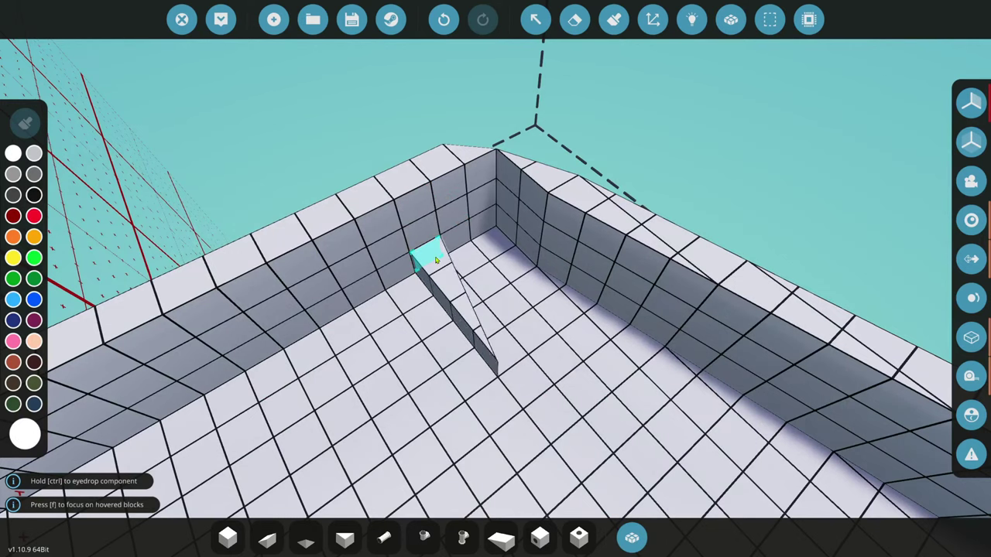
{"action": "left_click_drag", "start_coordinate": [448, 254], "coordinate": [443, 194]}
- Angle the inner stern corner with stacked basic wedges and fill the gap behind them
{"action": "left_click", "coordinate": [267, 538]}
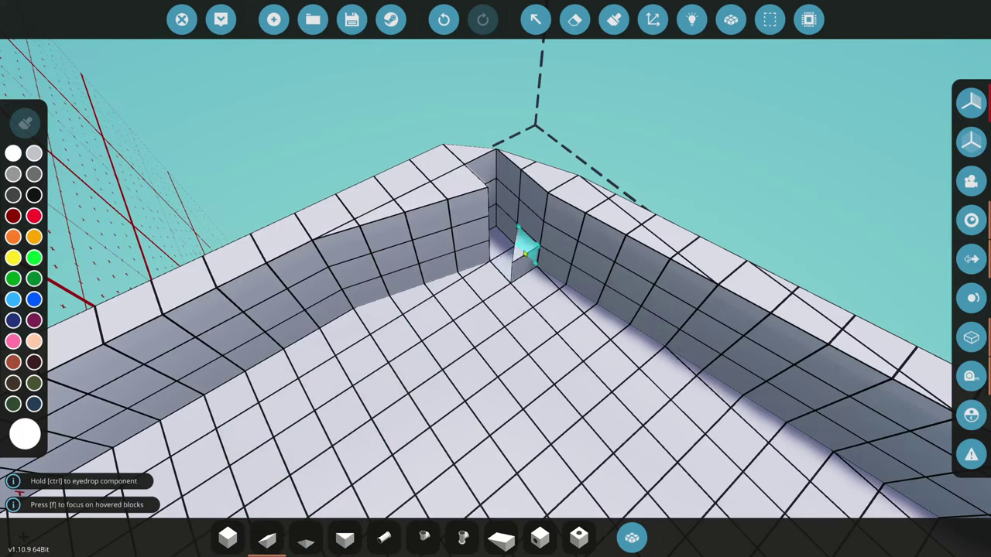
{"action": "scroll", "coordinate": [362, 457], "scroll_direction": "down", "scroll_amount": 2}
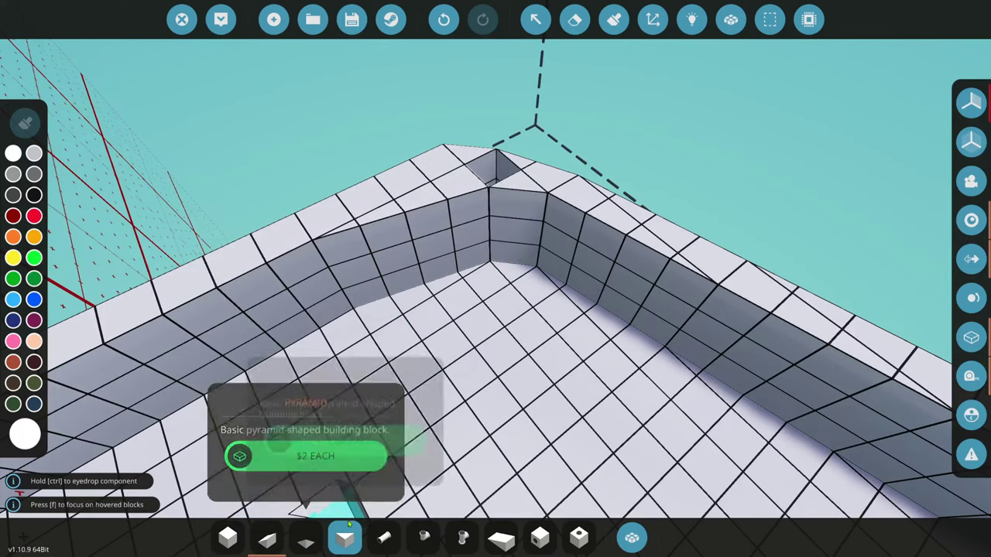
{"action": "scroll", "coordinate": [362, 457], "scroll_direction": "up", "scroll_amount": 3}
{"action": "key", "text": "s"}
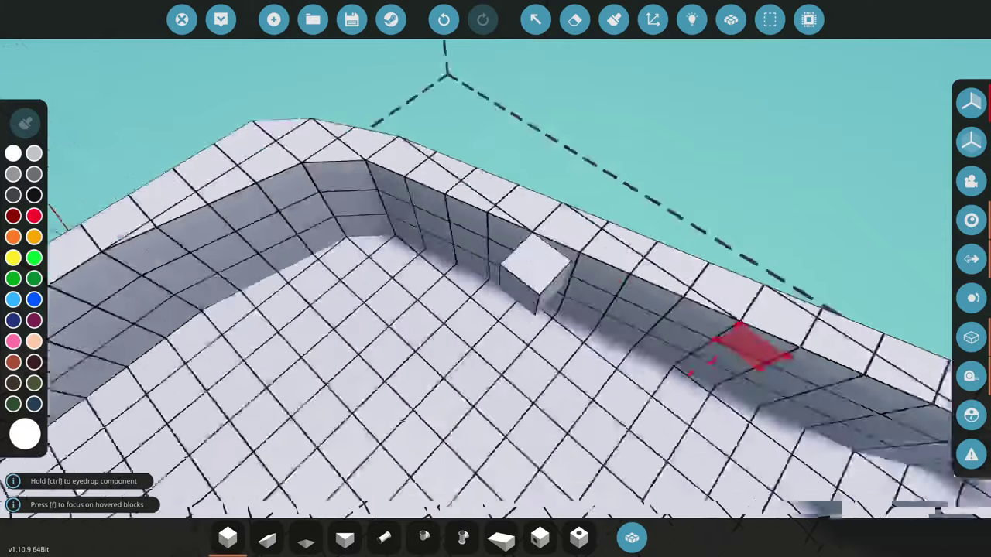
{"action": "key", "text": "s"}
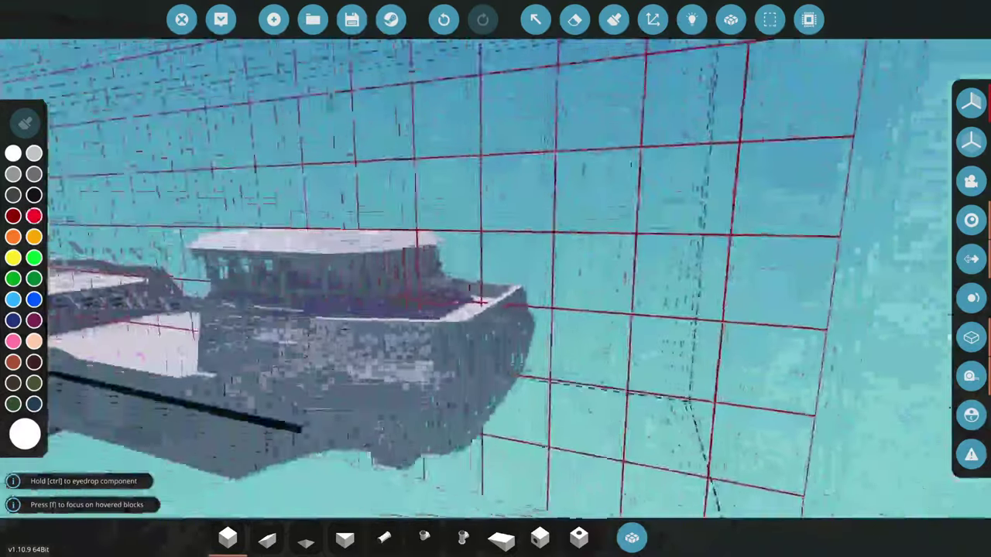
{"action": "key", "text": "s"}
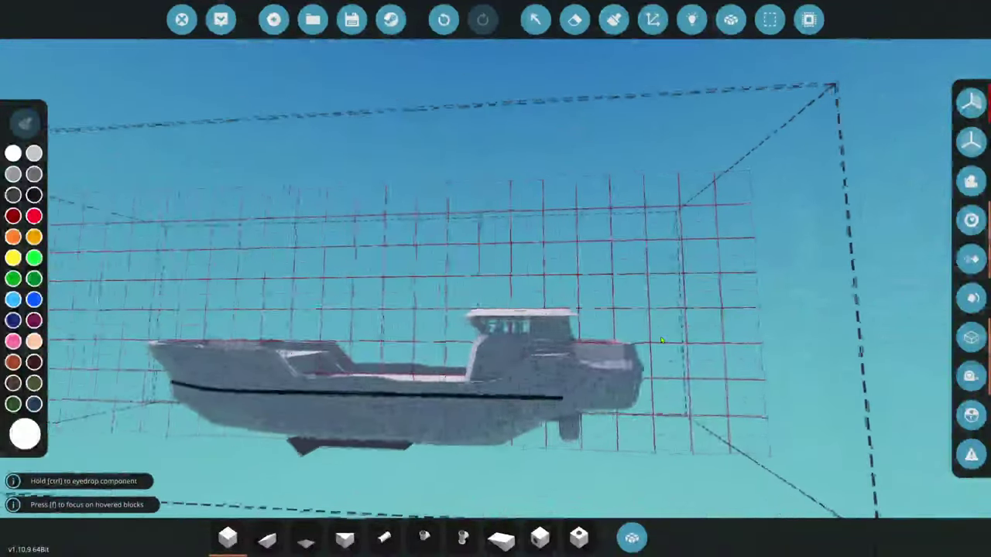
{"action": "key", "text": "a"}
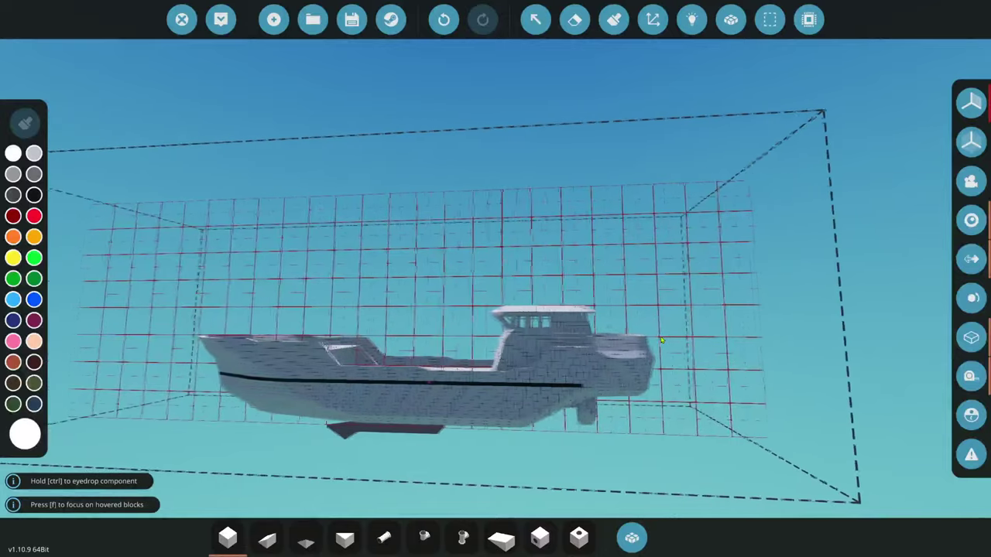
{"action": "key", "text": "w"}
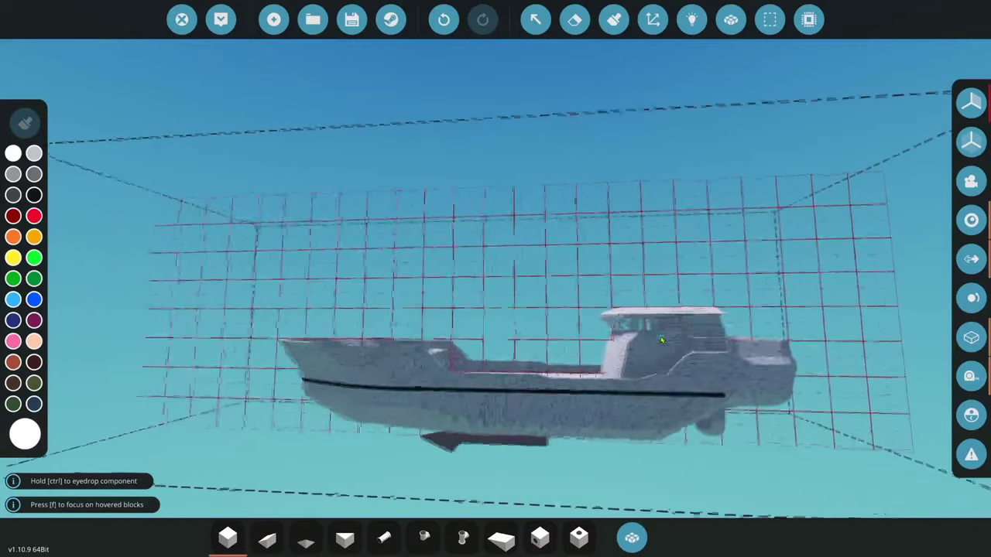